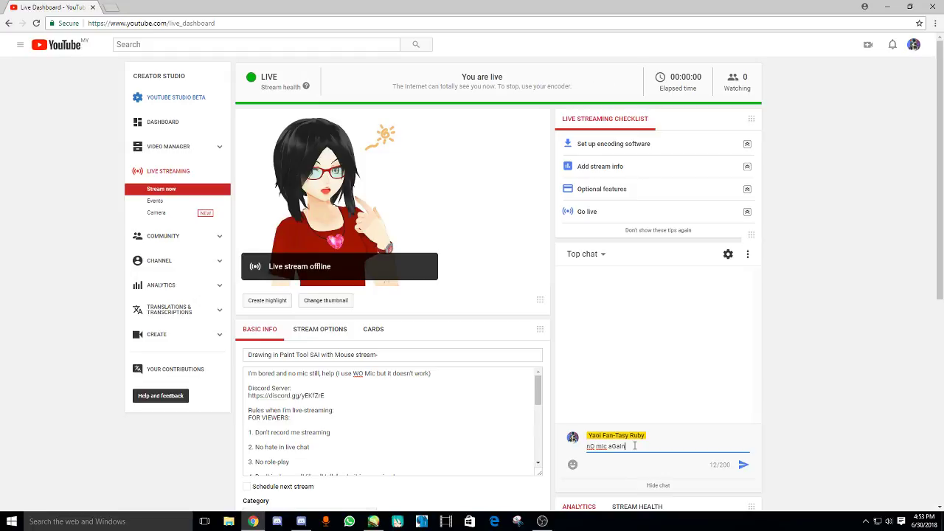
- Post a 'no mic again' message in the live chat and bring PaintTool SAI forward
text(bhkfhj)
key(Return)
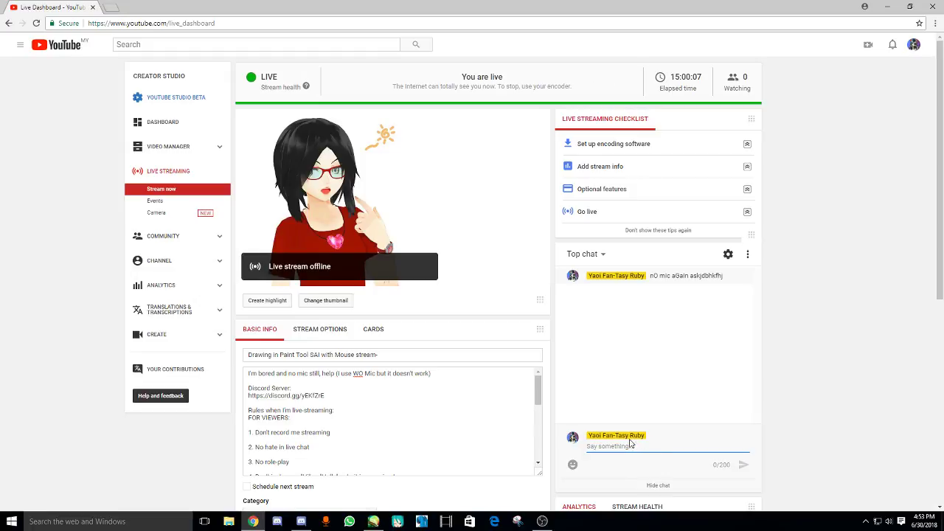
click(374, 522)
- Create a new blank canvas with the default settings
click(15, 18)
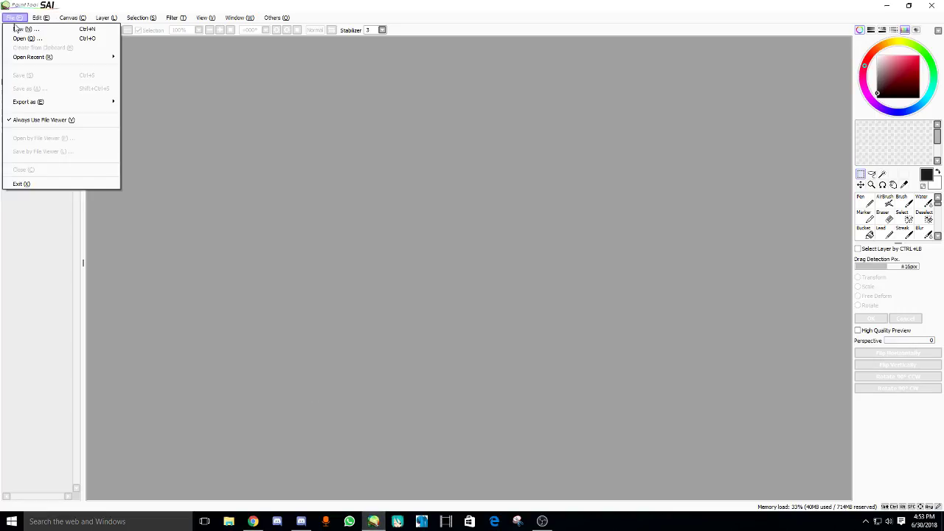
click(22, 29)
click(186, 157)
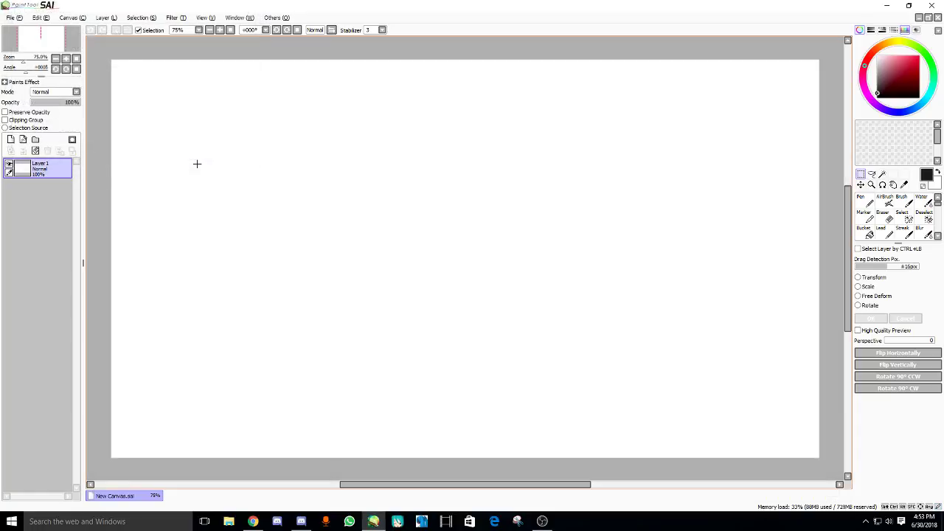
- Set the Pen to pinkish red at size 14, then return to the stream dashboard
click(864, 201)
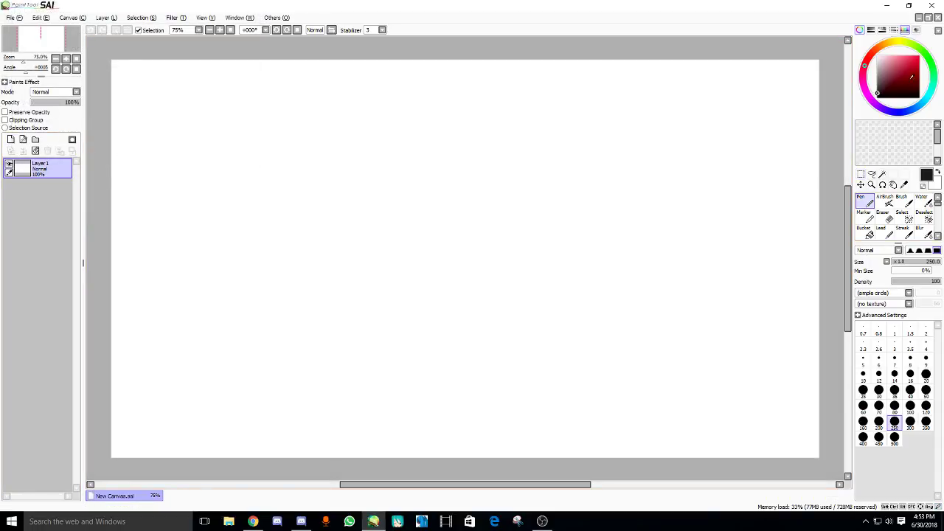
drag(894, 72, 904, 61)
click(895, 406)
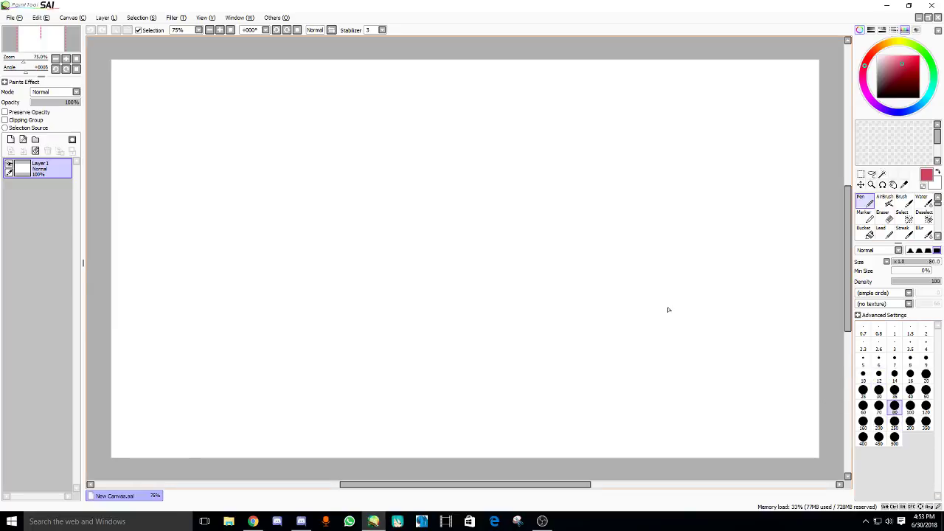
click(895, 374)
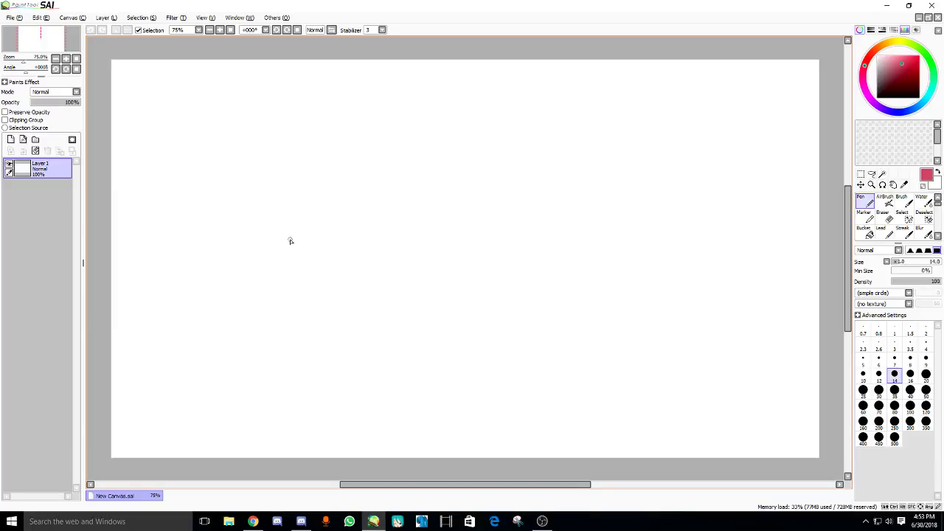
click(253, 522)
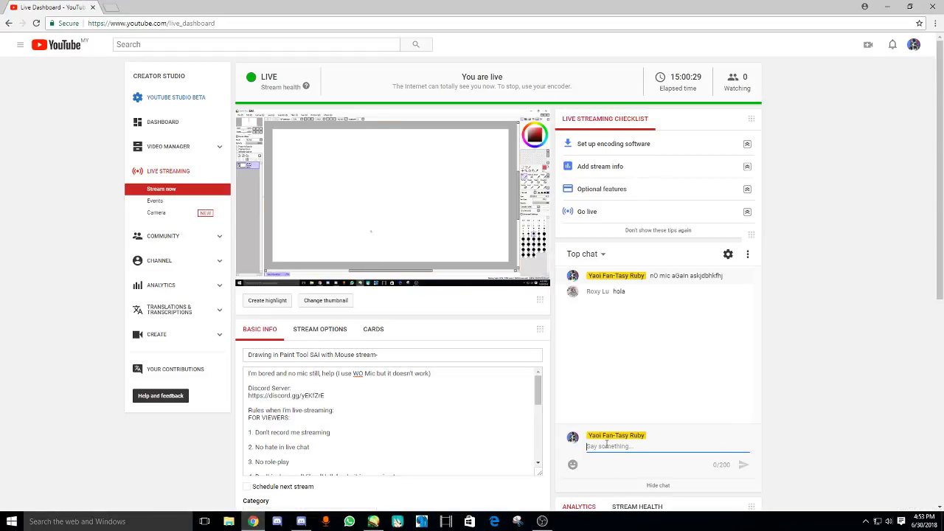
- Send 'Hi' to the live chat and browse the YouTube home page in a new tab
text(Hi)
key(Return)
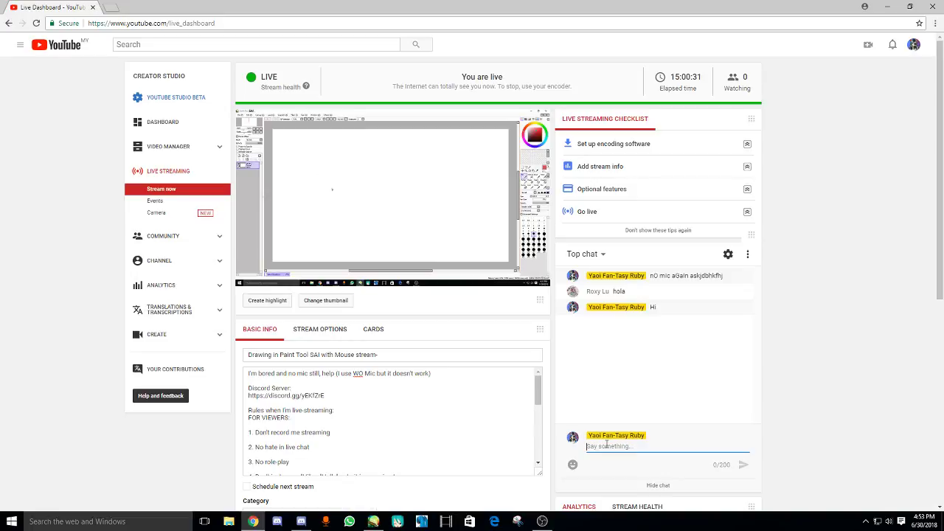
click(110, 12)
text(you)
key(Return)
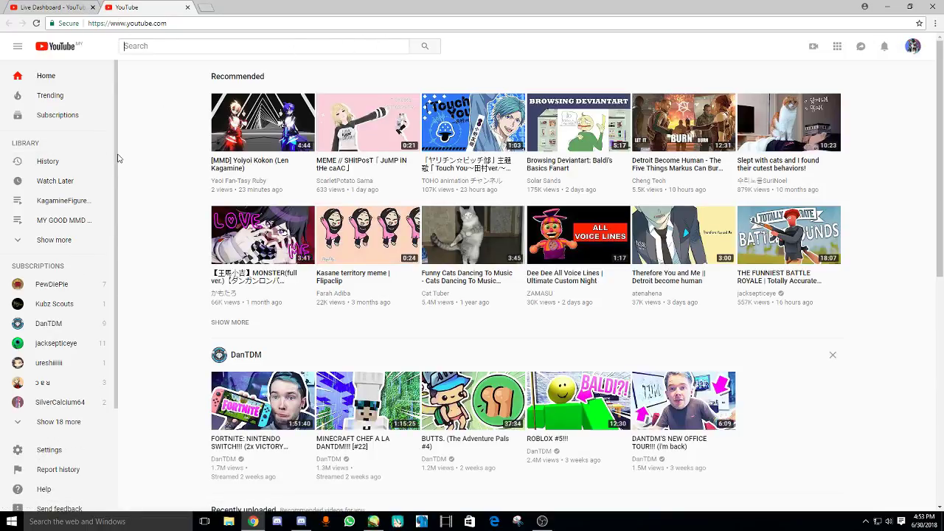
click(82, 240)
scroll(110, 398, down, 2)
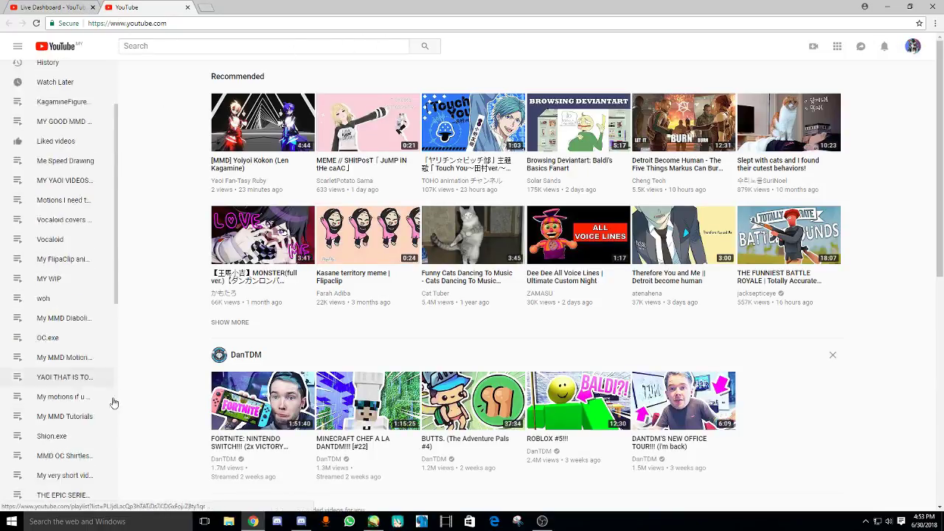
scroll(114, 403, down, 1)
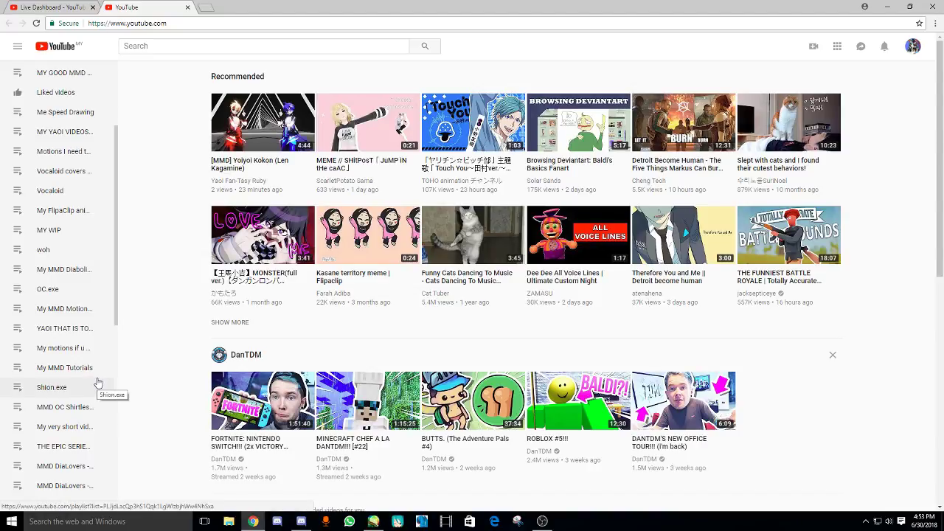
- Select the viewer's Spanish chat message and search Google for 'translate' in a new tab
click(374, 522)
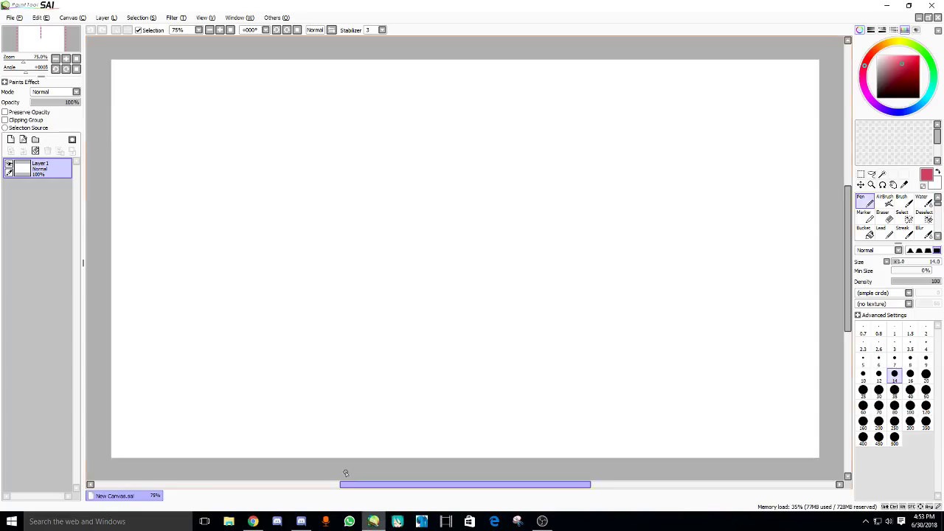
click(252, 522)
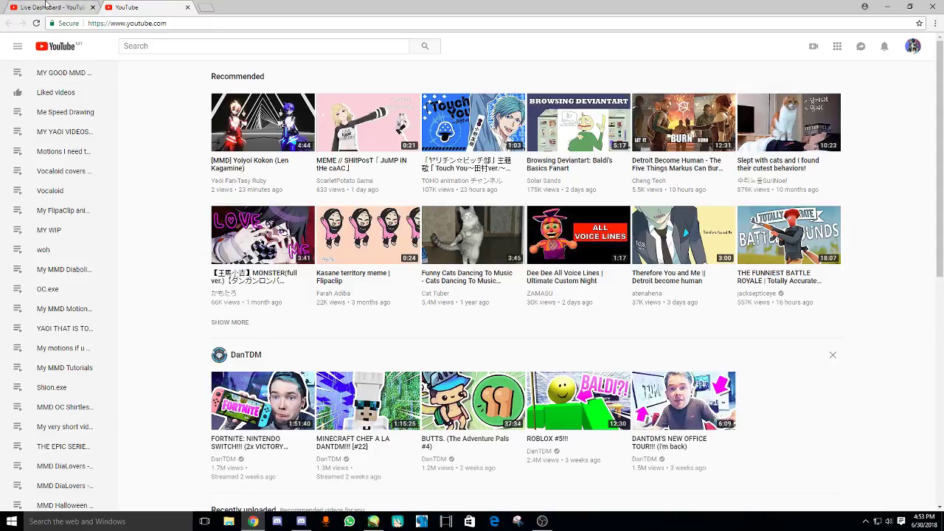
click(48, 6)
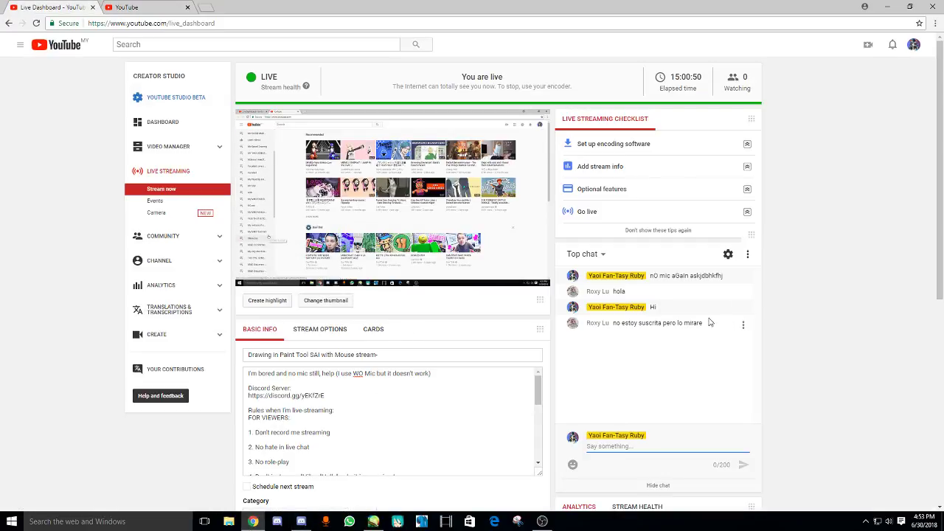
drag(704, 323, 621, 323)
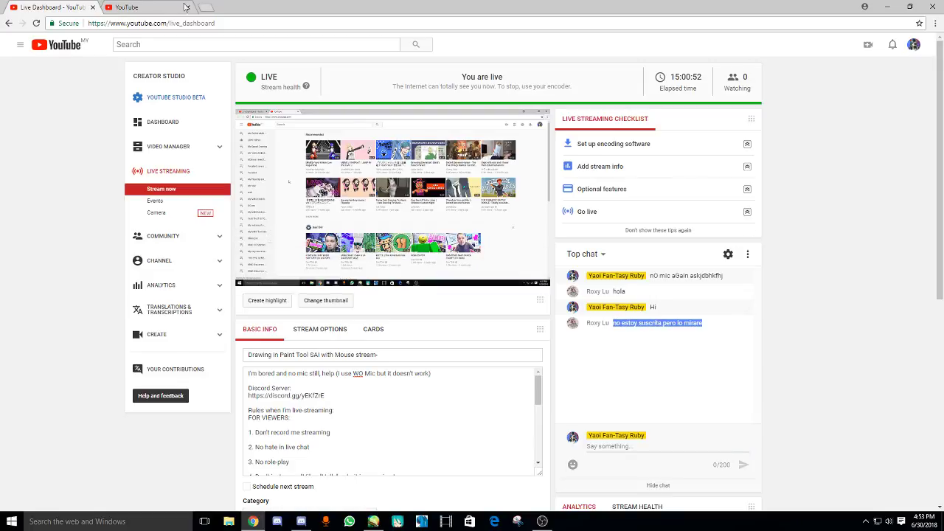
click(207, 7)
text(tr)
key(Return)
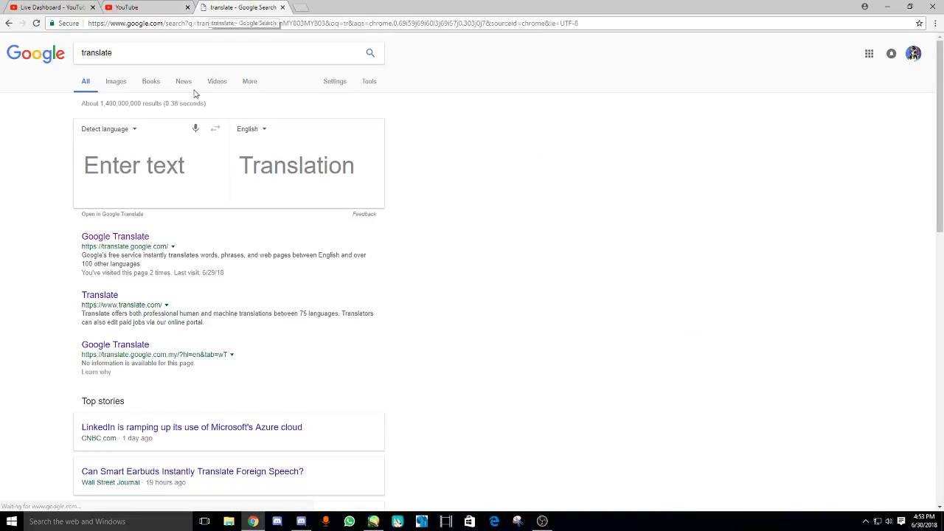
- Translate the pasted Spanish message in Google Translate, then close that tab
click(118, 238)
text(no estoy suscrita pero lo mirare)
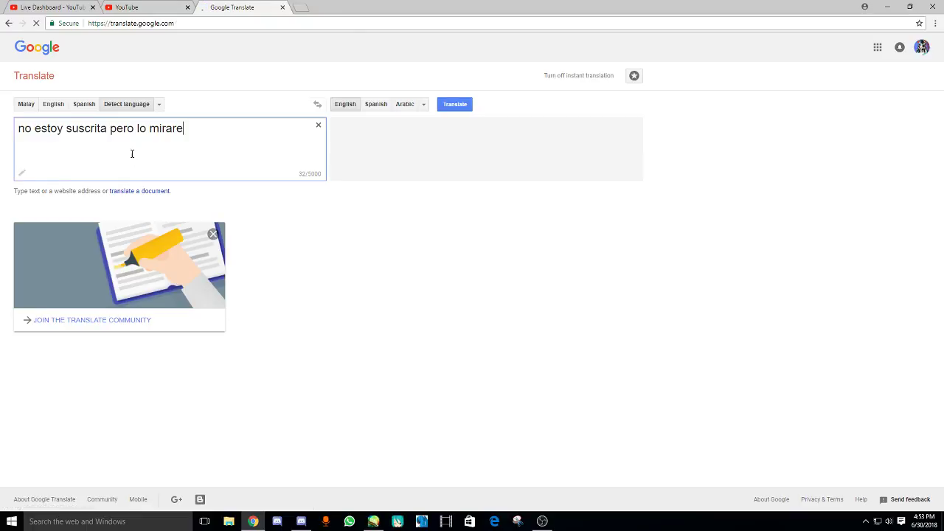
click(282, 7)
- Deselect the chat message on the Live Dashboard and bring PaintTool SAI back
click(67, 7)
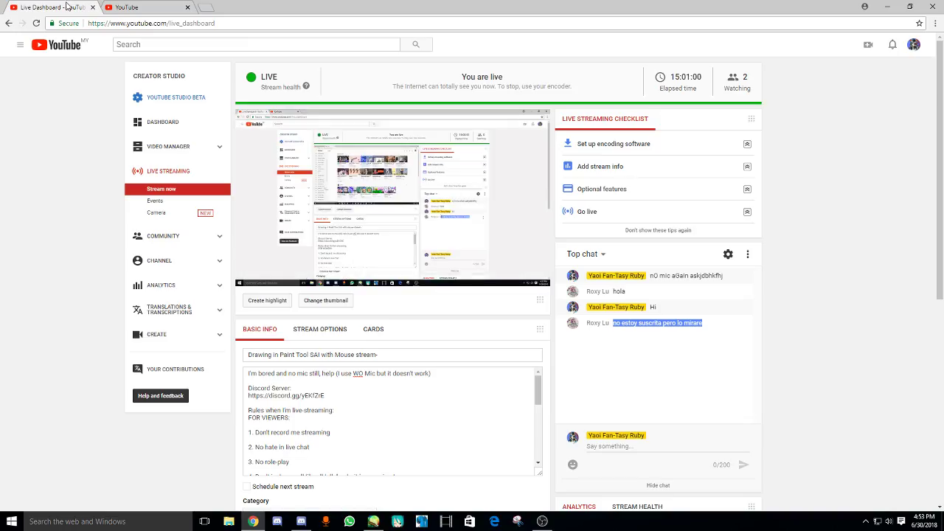
click(588, 374)
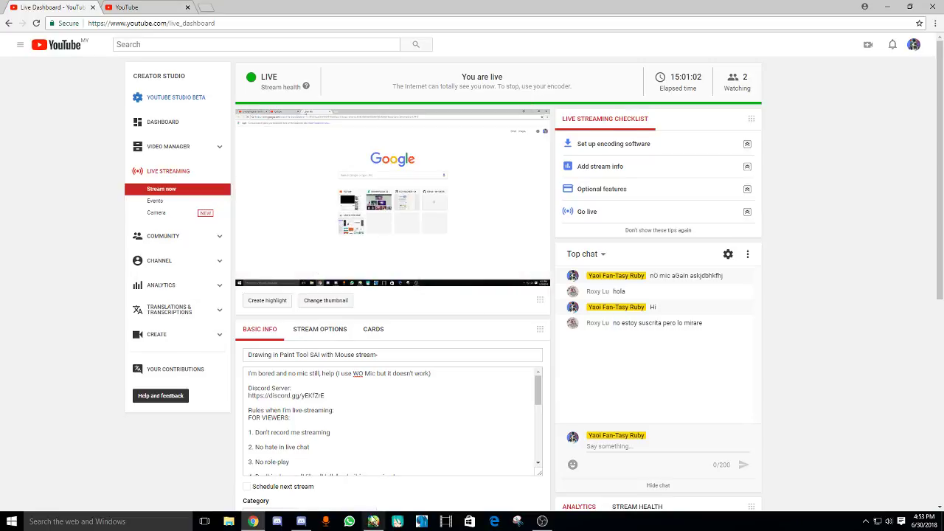
click(374, 521)
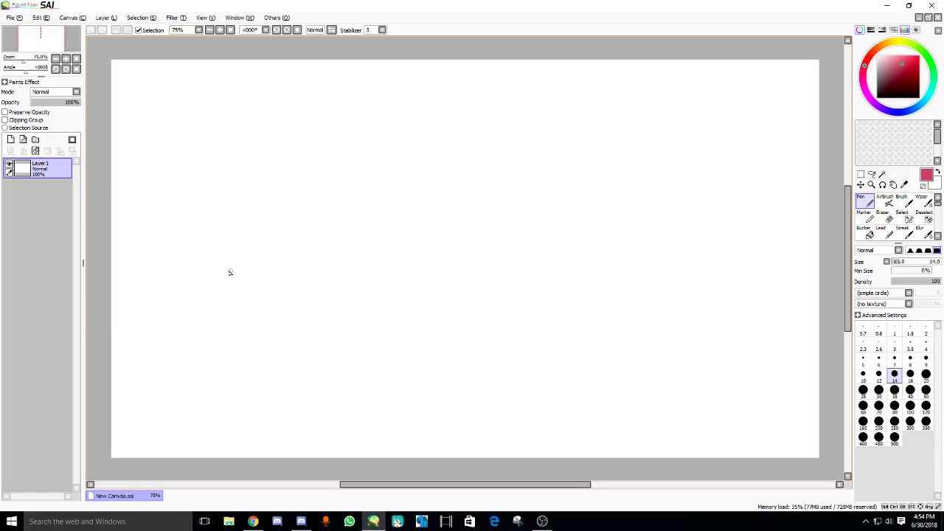
- Switch the pen to a lighter pink at brush size 6, undoing the test strokes
drag(214, 264, 229, 314)
key(ctrl+z)
click(895, 62)
click(895, 343)
mouse_move(406, 292)
mouse_down()
mouse_move(442, 296)
mouse_move(486, 338)
mouse_up()
key(ctrl+z)
key(bracketright)
key(bracketright)
key(bracketright)
key(bracketright)
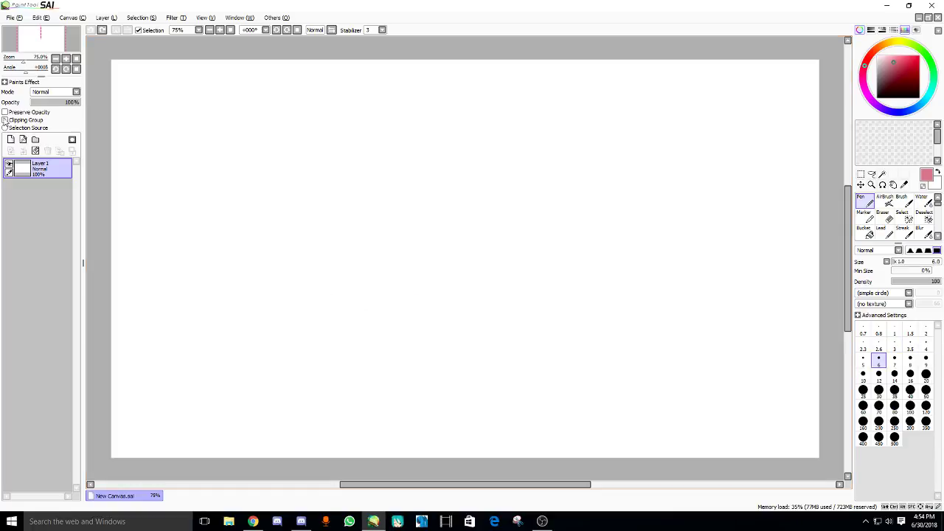
- Set the layer opacity to 67%, checking with a faint test stroke
click(51, 102)
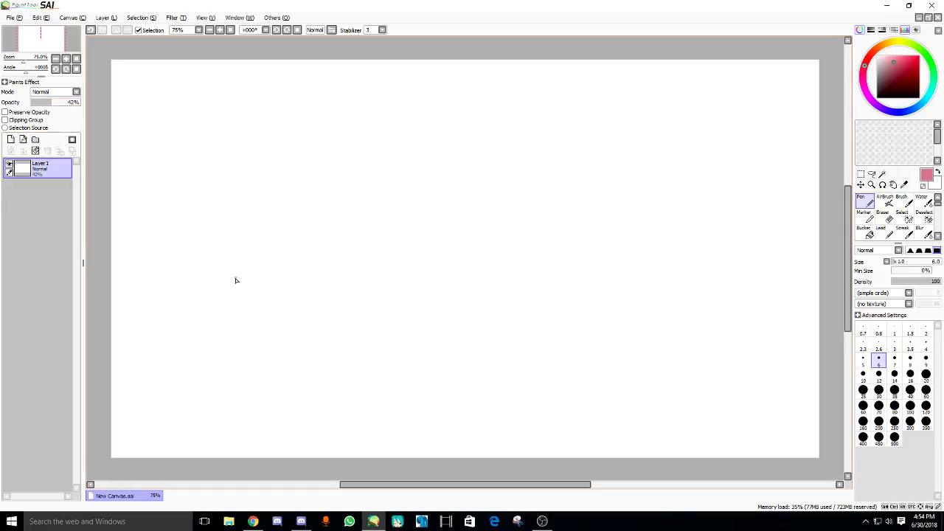
drag(236, 280, 253, 327)
key(ctrl+z)
click(63, 102)
- Sketch the jaw line, redrawing both sides and joining them at the chin
key(ctrl+z)
drag(207, 212, 219, 242)
key(ctrl+z)
mouse_move(200, 206)
mouse_down()
mouse_move(208, 240)
mouse_move(245, 273)
mouse_up()
key(ctrl+z)
drag(206, 231, 216, 244)
key(ctrl+z)
drag(313, 205, 278, 259)
drag(274, 259, 258, 270)
scroll(262, 207, up, 1)
drag(261, 206, 278, 211)
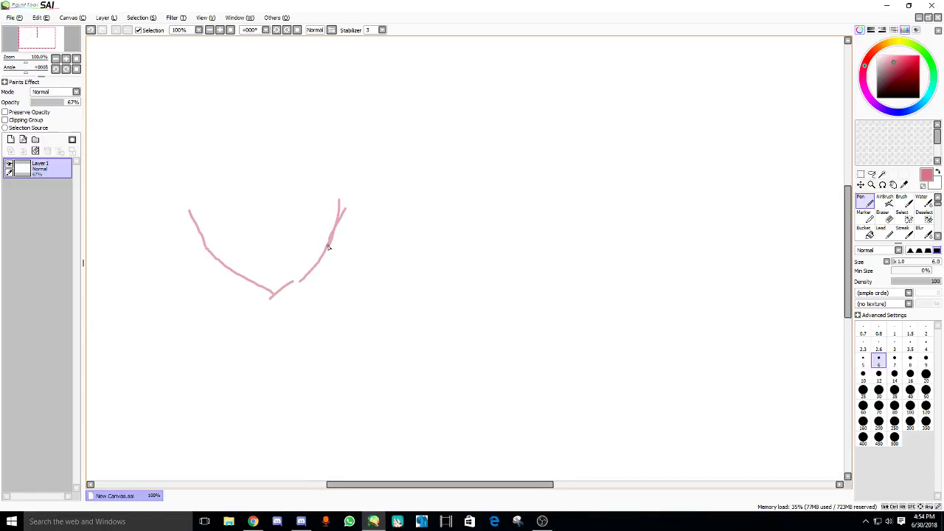
drag(282, 293, 313, 270)
- Add a nose mark inside the face and try a stroke above it
scroll(258, 226, up, 2)
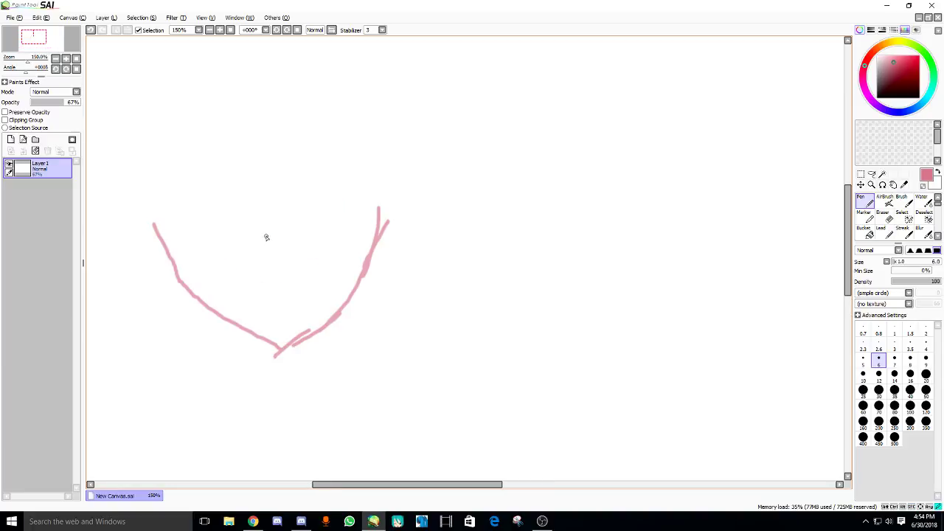
scroll(268, 225, up, 1)
drag(266, 237, 263, 274)
key(ctrl+z)
scroll(280, 221, up, 1)
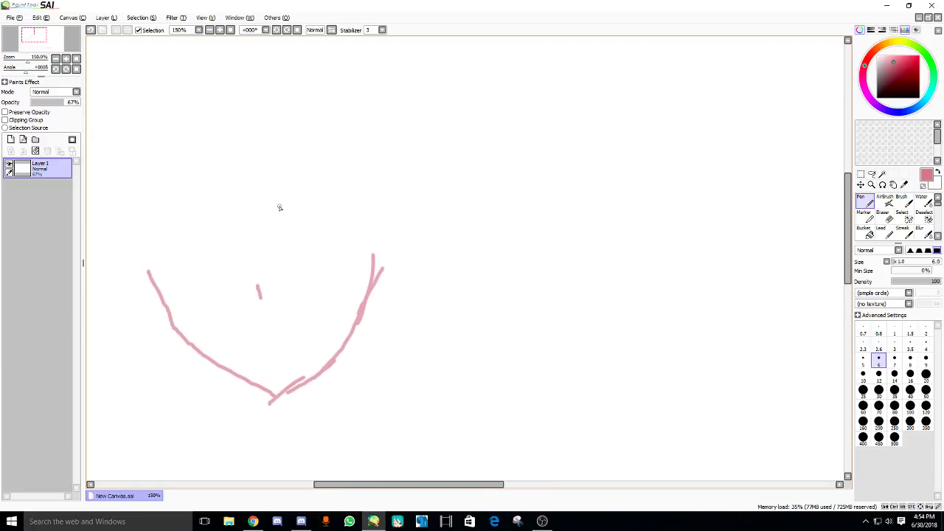
mouse_move(281, 204)
mouse_down()
mouse_move(344, 192)
mouse_move(291, 208)
mouse_move(334, 203)
mouse_up()
key(ctrl+z)
key(ctrl+z)
key(ctrl+z)
- Sketch the eye's edges and a brow line above it, redrawing the brow
mouse_move(307, 206)
mouse_down()
mouse_move(309, 215)
mouse_move(344, 210)
mouse_up()
mouse_move(304, 219)
mouse_down()
mouse_move(309, 231)
mouse_move(313, 216)
mouse_up()
drag(254, 223, 413, 189)
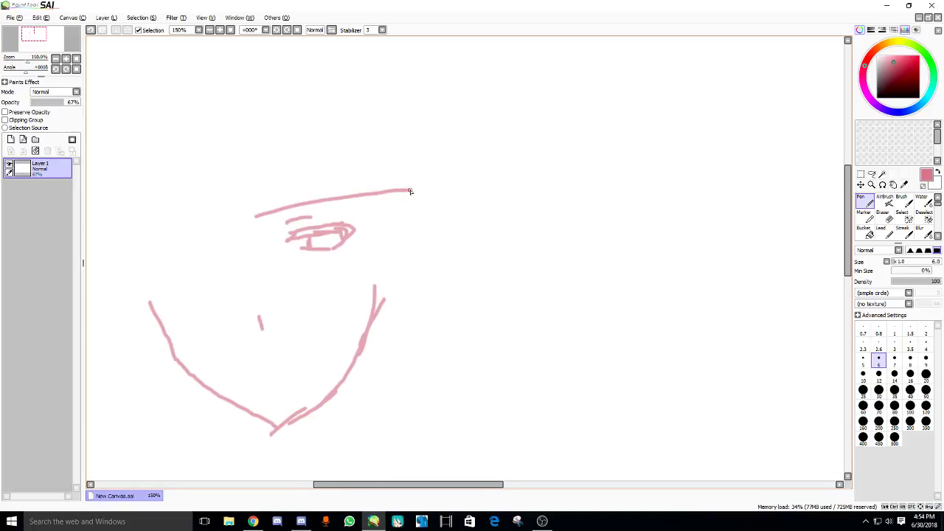
drag(323, 236, 320, 224)
key(ctrl+z)
mouse_move(266, 198)
mouse_down()
mouse_move(408, 177)
mouse_move(384, 173)
mouse_up()
key(ctrl+z)
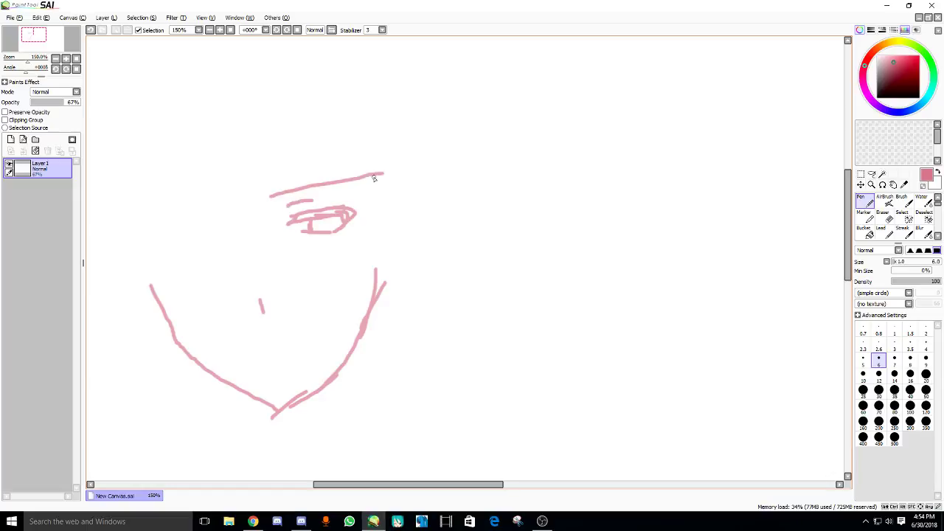
key(ctrl+z)
drag(271, 198, 386, 173)
drag(301, 212, 312, 192)
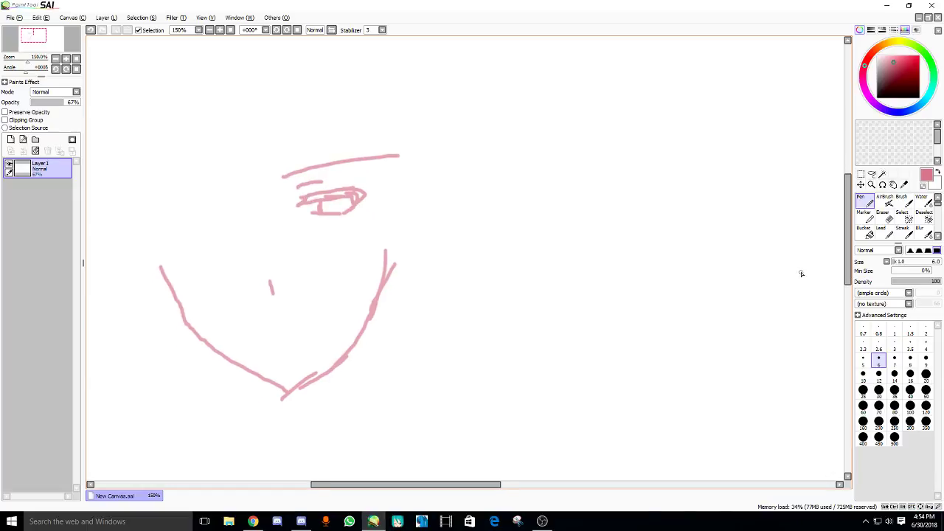
- Draw long hair strands falling down the front of the face
scroll(295, 172, down, 1)
scroll(296, 172, up, 1)
drag(270, 111, 329, 344)
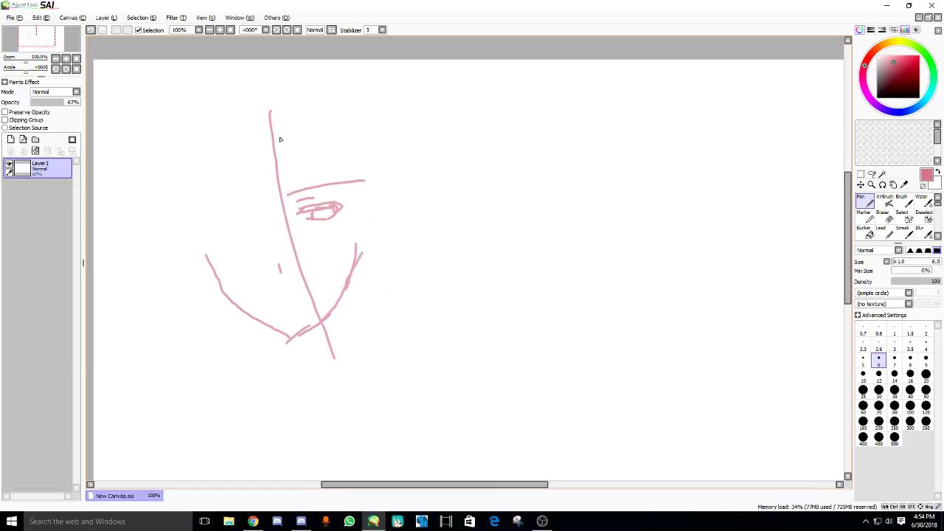
drag(282, 191, 319, 378)
key(ctrl+z)
drag(261, 118, 316, 309)
scroll(278, 133, up, 1)
drag(267, 138, 325, 233)
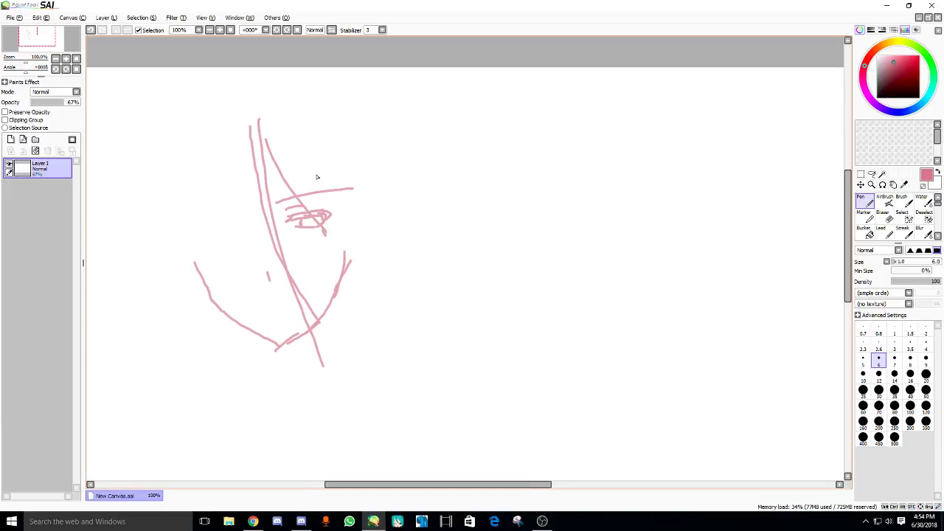
drag(317, 156, 330, 377)
scroll(326, 328, down, 2)
drag(384, 195, 356, 350)
drag(357, 308, 330, 352)
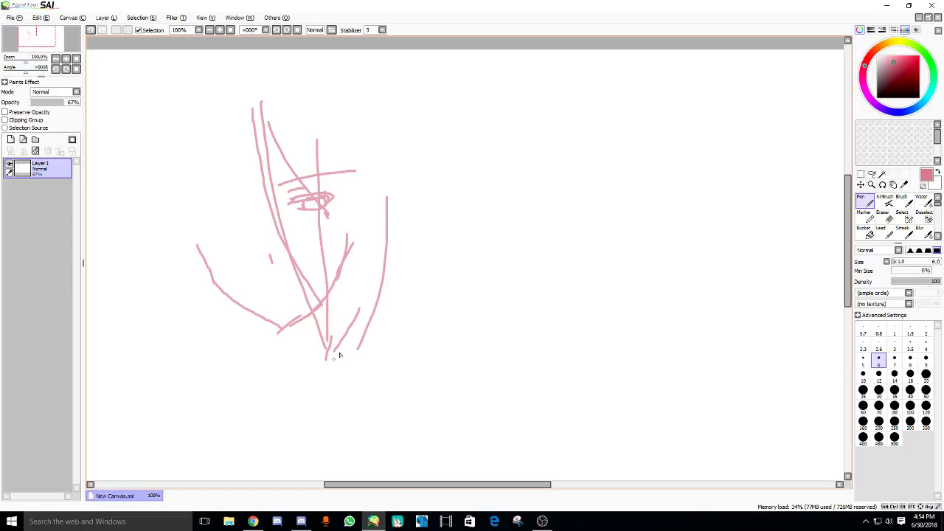
scroll(269, 98, up, 1)
- Draw the bob's outline down the right side and the long jaw line to the chin
drag(343, 78, 440, 233)
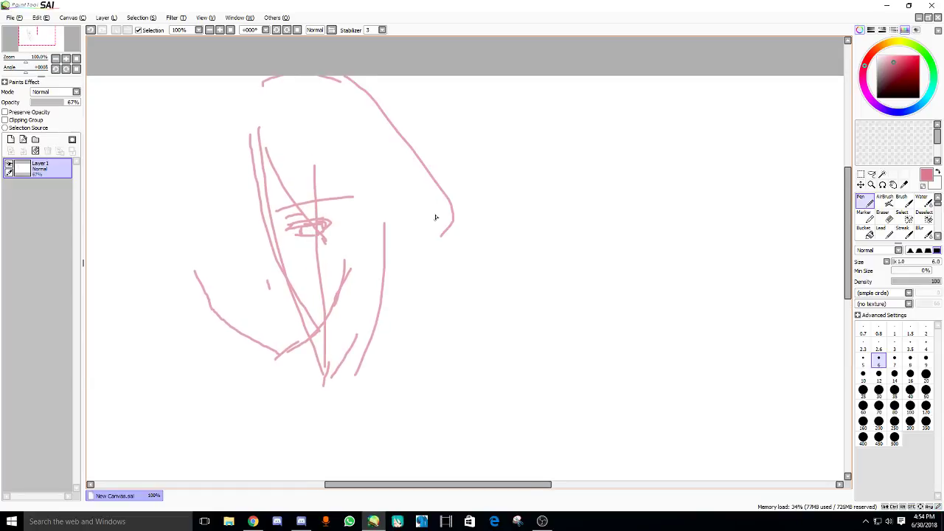
key(ctrl+z)
mouse_move(343, 76)
mouse_down()
mouse_move(437, 226)
mouse_move(439, 264)
mouse_move(392, 110)
mouse_move(417, 251)
mouse_up()
key(ctrl+z)
drag(419, 190, 387, 351)
drag(399, 277, 386, 354)
drag(387, 348, 408, 322)
drag(284, 281, 314, 275)
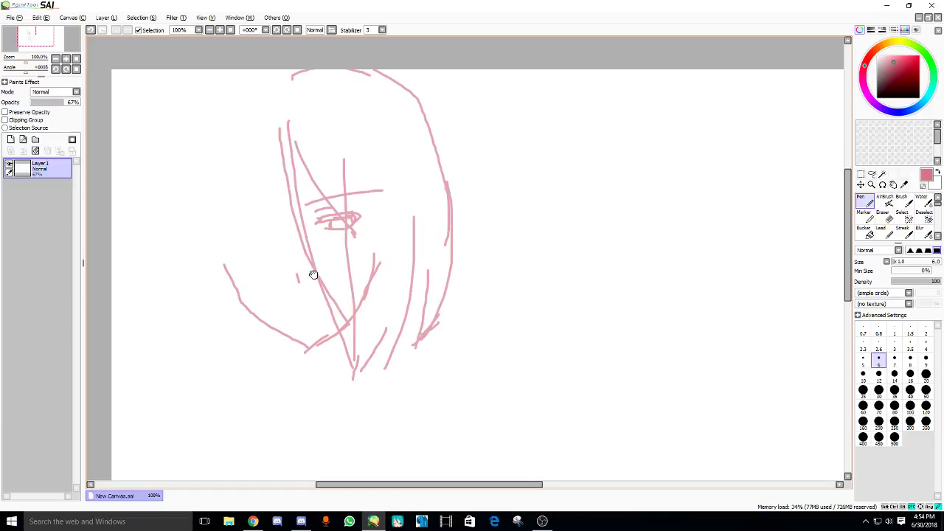
- Outline the left of the face and the upper-left curve of the head
drag(280, 150, 249, 259)
drag(255, 180, 253, 382)
drag(247, 201, 257, 359)
key(ctrl+z)
drag(252, 160, 258, 140)
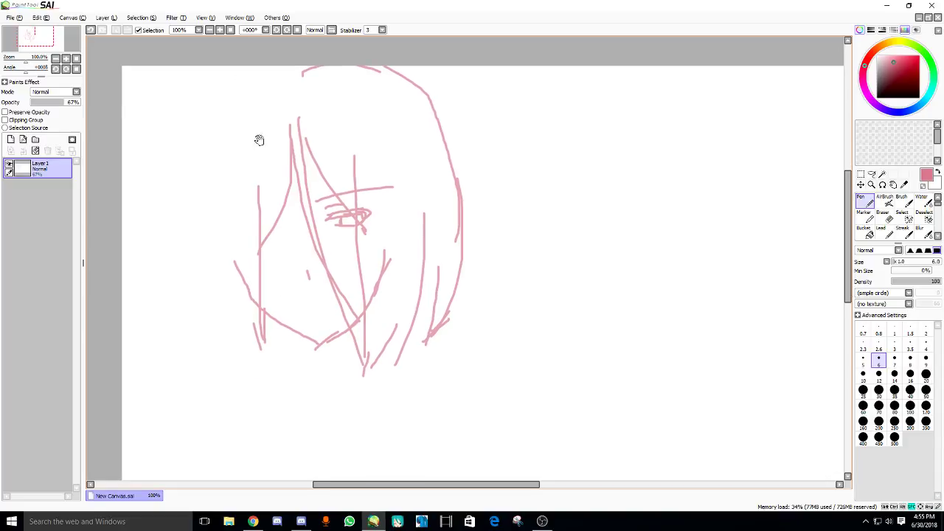
drag(258, 68, 173, 171)
key(ctrl+z)
mouse_move(257, 68)
mouse_down()
mouse_move(232, 80)
mouse_move(194, 154)
mouse_up()
key(ctrl+z)
drag(249, 71, 198, 156)
- Draw the long left hair outline with strands beneath, then check the stream dashboard
mouse_move(198, 115)
mouse_down()
mouse_move(176, 241)
mouse_move(209, 325)
mouse_move(228, 346)
mouse_up()
drag(217, 262, 212, 360)
drag(219, 360, 244, 357)
mouse_move(240, 307)
mouse_down()
mouse_move(251, 365)
mouse_move(264, 358)
mouse_up()
click(253, 522)
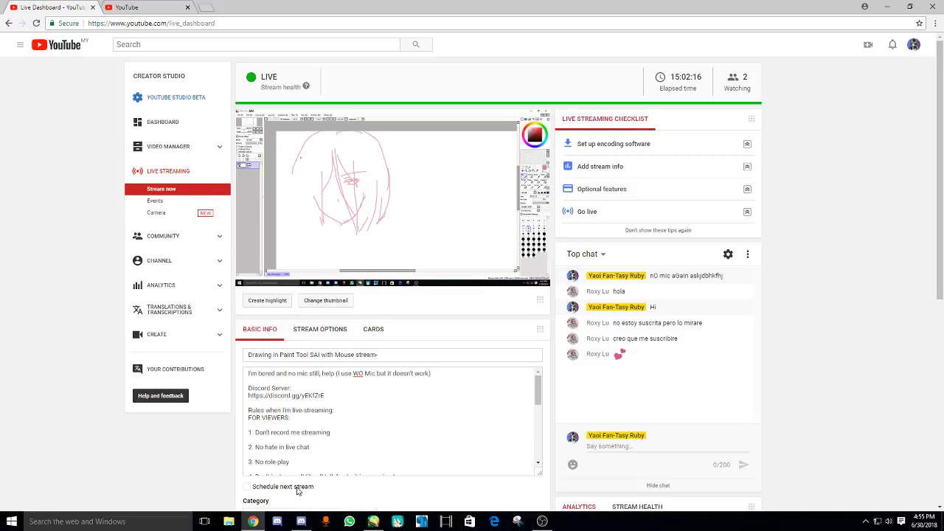
- Draw vertical strands below the chin and a long shoulder line toward the left
click(374, 522)
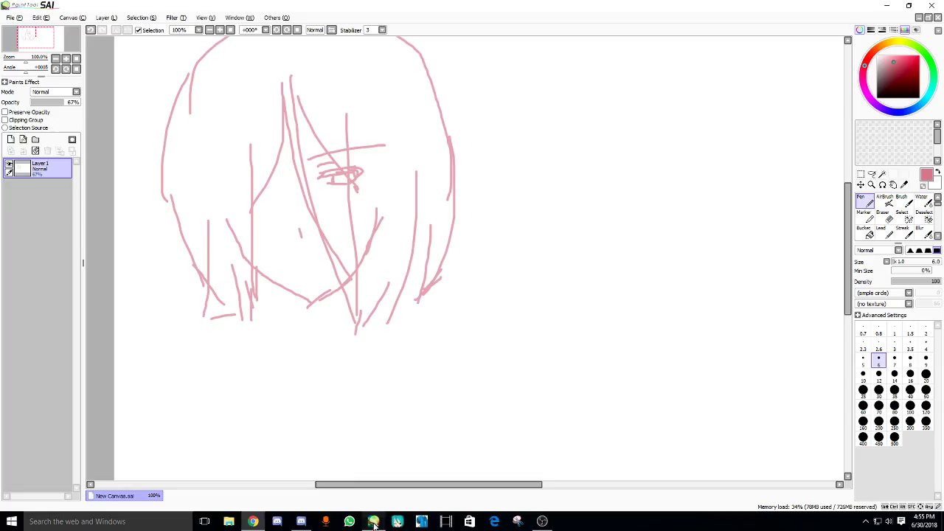
drag(247, 335, 248, 332)
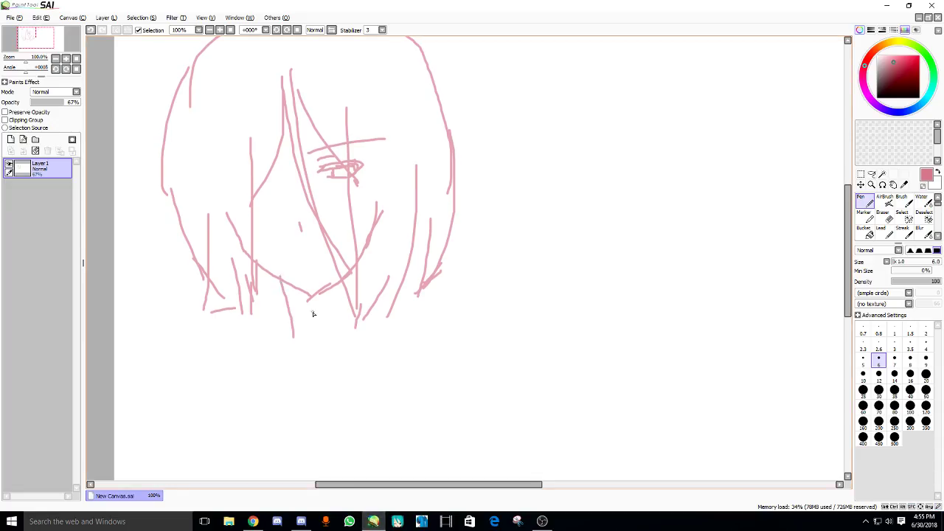
mouse_move(312, 312)
mouse_down()
mouse_move(334, 305)
mouse_move(341, 282)
mouse_move(363, 271)
mouse_move(364, 325)
mouse_up()
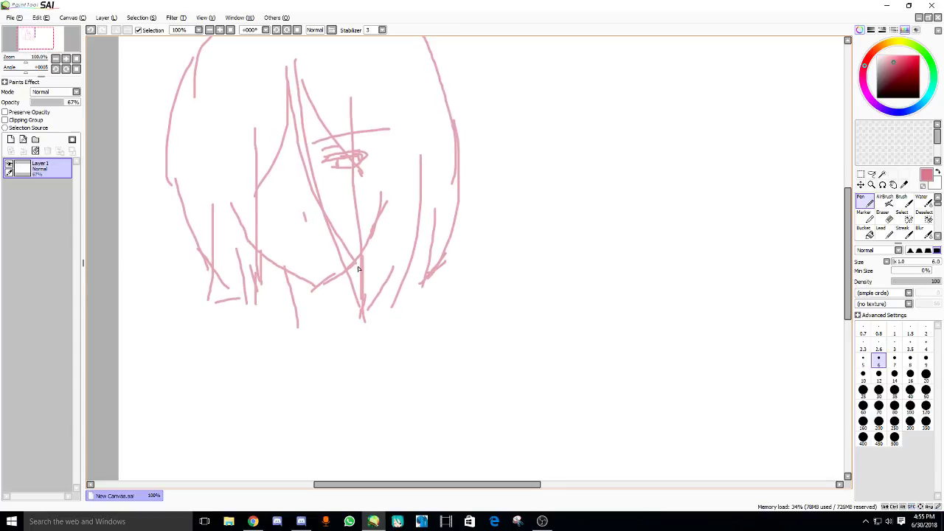
key(ctrl+z)
mouse_move(365, 254)
mouse_down()
mouse_move(368, 325)
mouse_move(307, 332)
mouse_up()
mouse_move(308, 332)
mouse_down()
mouse_move(231, 297)
mouse_move(163, 296)
mouse_up()
key(ctrl+z)
drag(298, 305, 162, 338)
- Draw a U-shaped body outline below the face and add Layer 2
drag(286, 303, 300, 408)
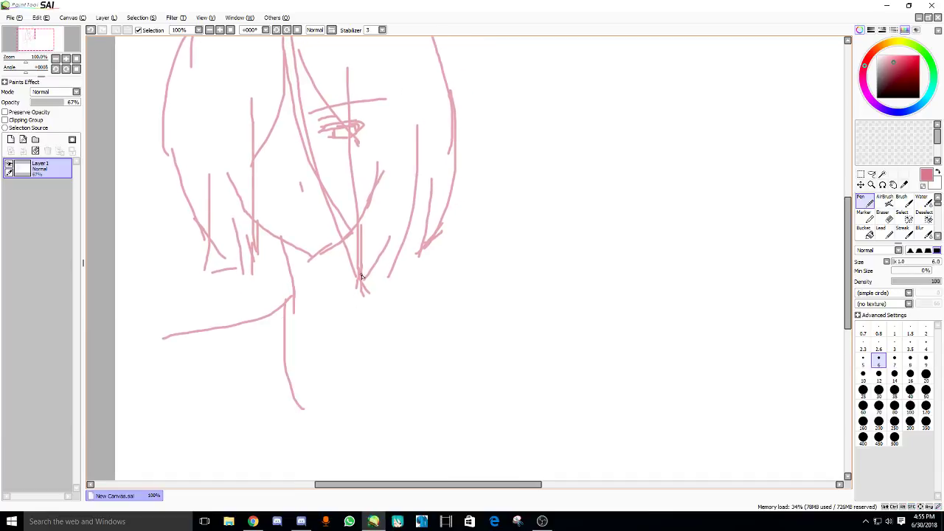
mouse_move(362, 274)
mouse_down()
mouse_move(380, 391)
mouse_move(339, 411)
mouse_up()
mouse_move(288, 365)
mouse_down()
mouse_move(345, 414)
mouse_move(306, 401)
mouse_up()
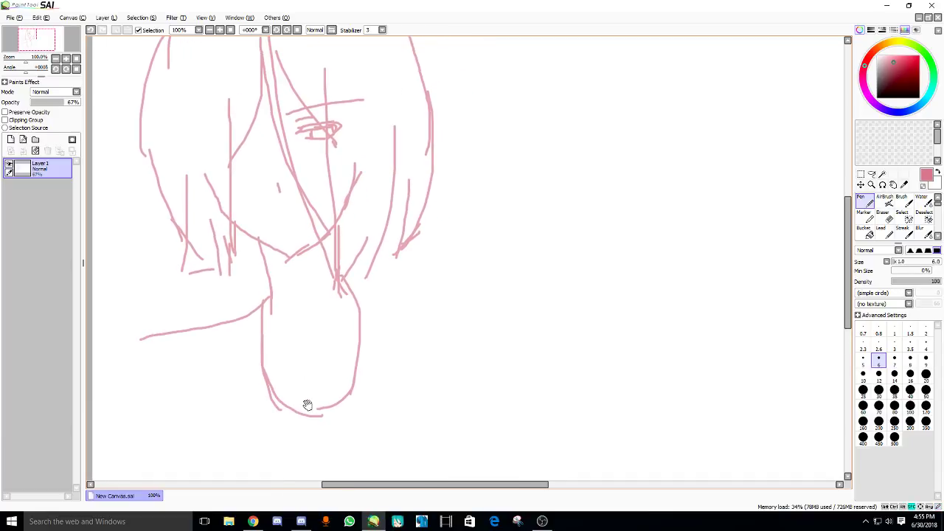
click(10, 139)
- Move Layer 2 below the sketch and try dark Bucket fills on it, undoing each
drag(40, 209, 41, 209)
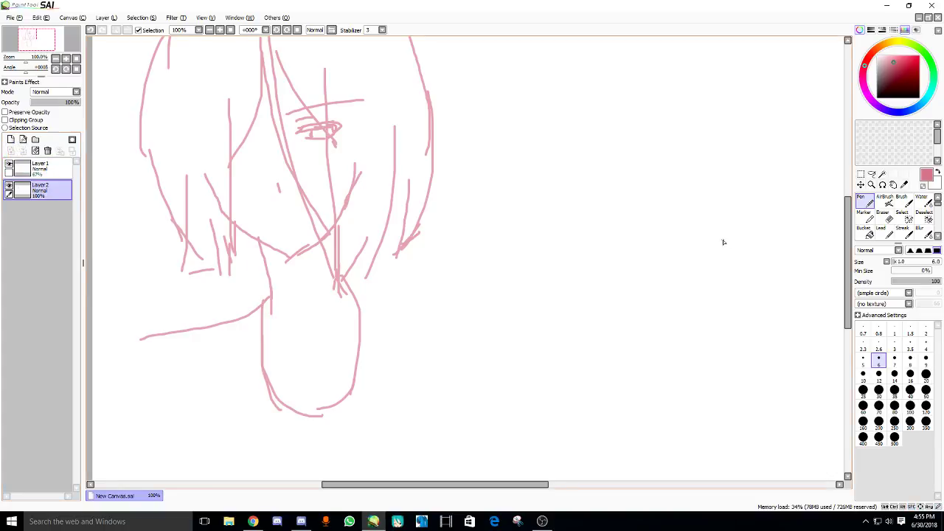
click(865, 231)
click(692, 203)
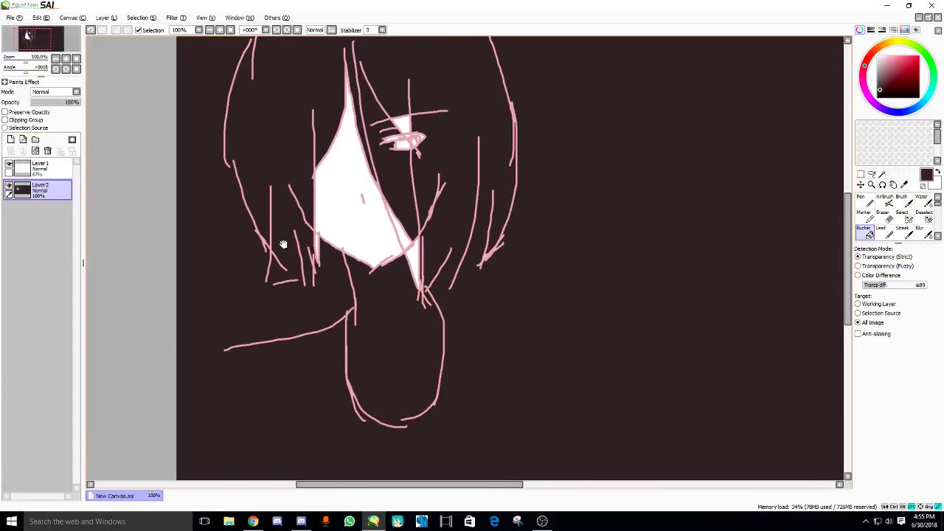
key(ctrl+z)
click(37, 175)
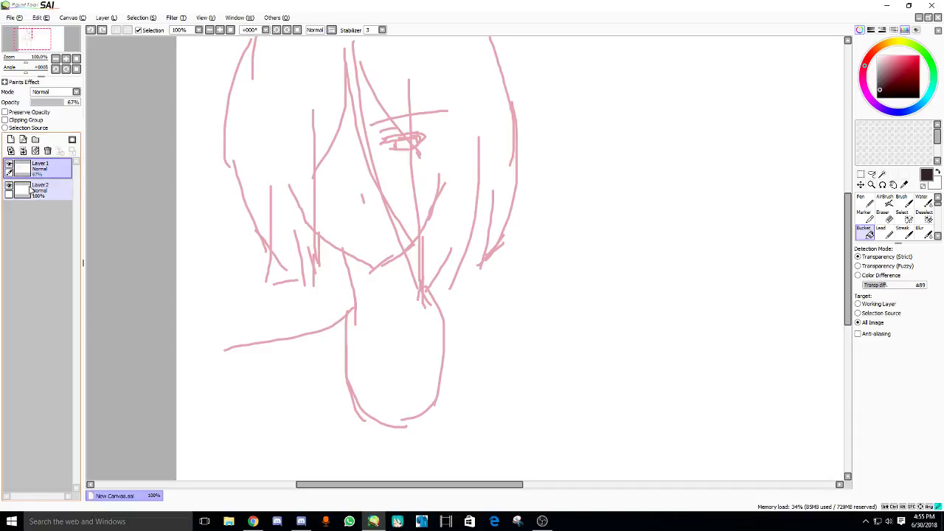
click(37, 190)
drag(312, 219, 295, 234)
click(318, 237)
key(ctrl+z)
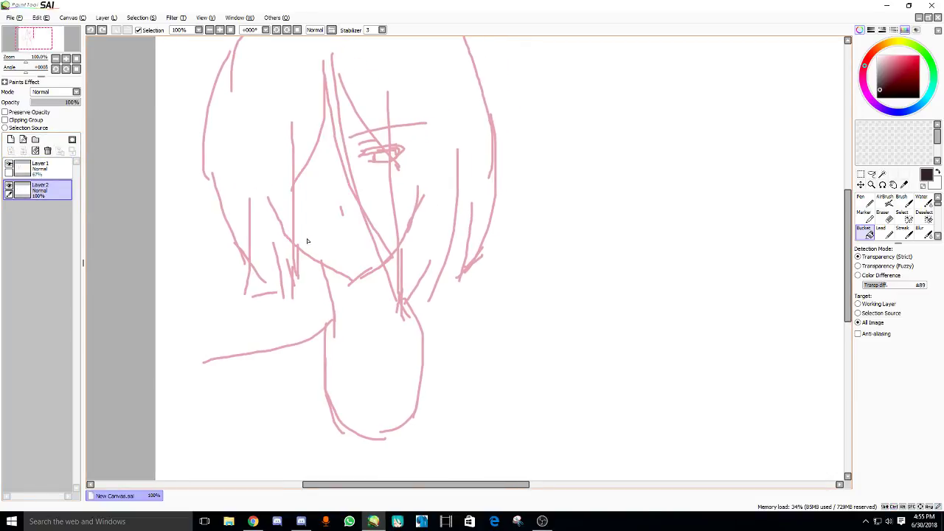
- Toggle the sketch layer's visibility and delete Layer 2
click(9, 165)
click(9, 166)
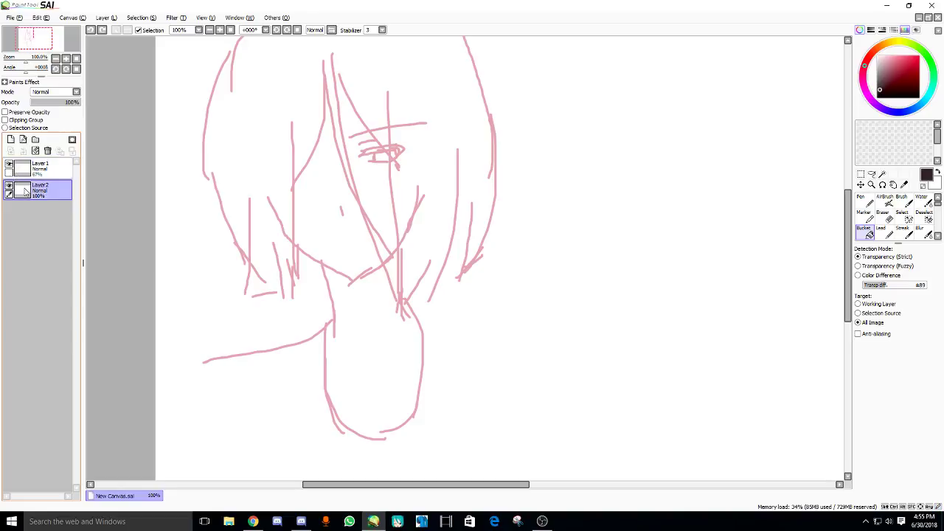
click(48, 150)
drag(331, 216, 341, 218)
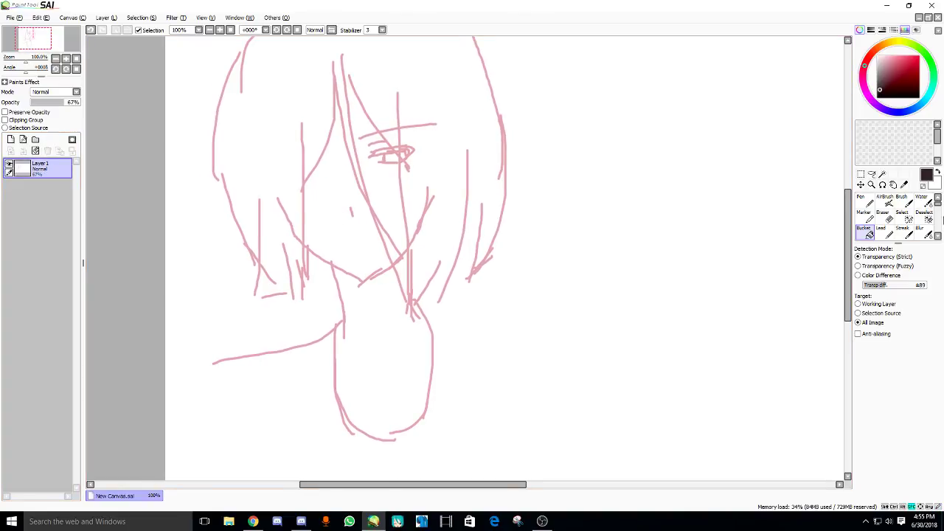
- Switch to the Pen, set the sketch layer to 58% opacity and pick the sketch's pink
click(867, 201)
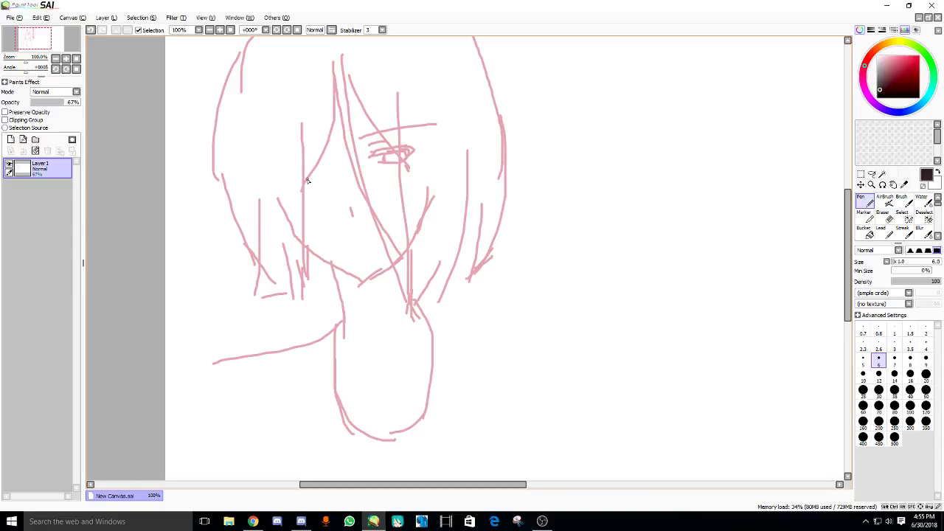
scroll(309, 181, up, 1)
drag(309, 190, 272, 280)
drag(295, 140, 288, 164)
drag(307, 120, 334, 182)
key(ctrl+z)
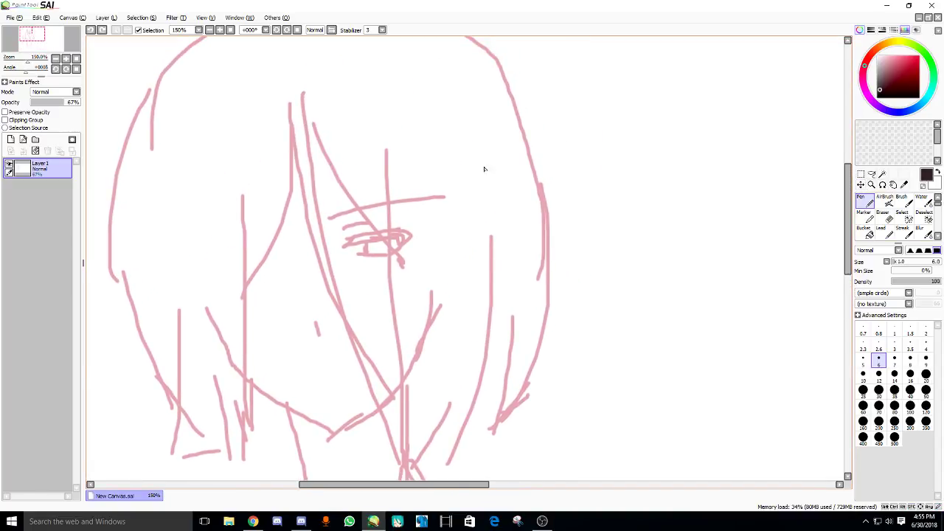
key(ctrl+z)
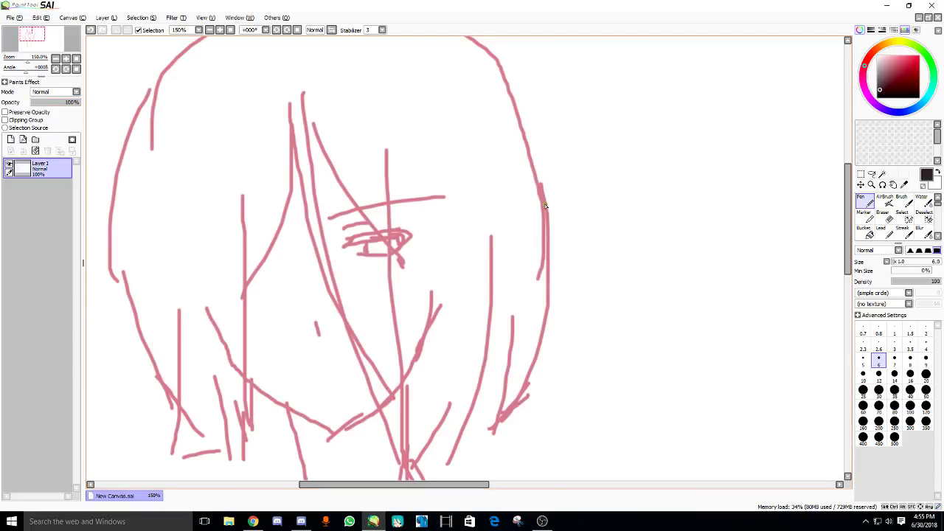
alt+click(544, 203)
click(63, 102)
drag(296, 243, 299, 213)
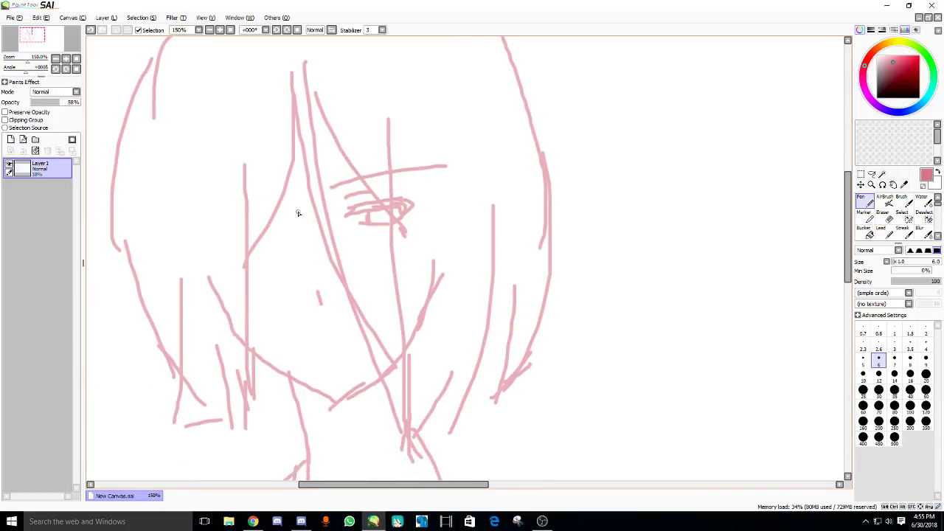
scroll(299, 213, down, 2)
- Draw the right shoulder line out from the neck, undoing misplaced strokes
mouse_move(369, 184)
mouse_down()
mouse_move(375, 260)
mouse_move(346, 256)
mouse_move(464, 308)
mouse_move(528, 323)
mouse_up()
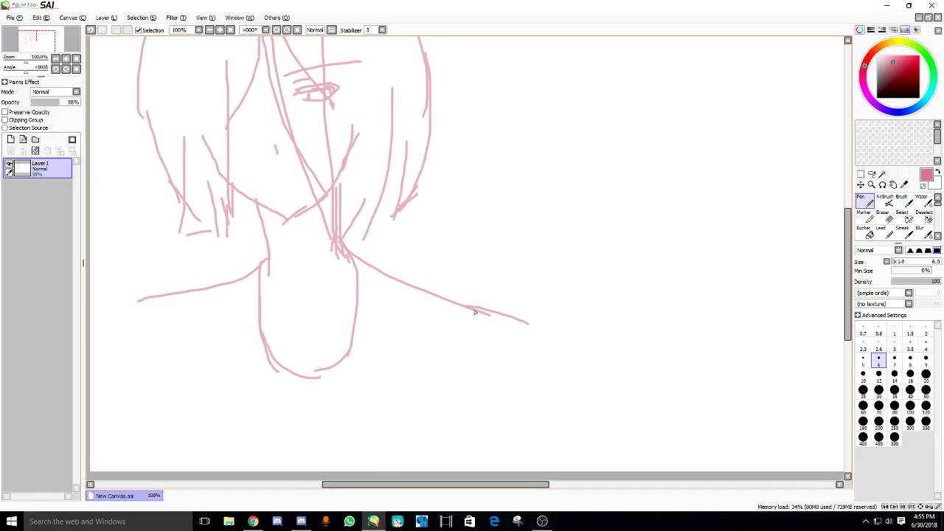
key(ctrl+z)
key(ctrl+z)
mouse_move(342, 242)
mouse_down()
mouse_move(521, 303)
mouse_move(528, 367)
mouse_up()
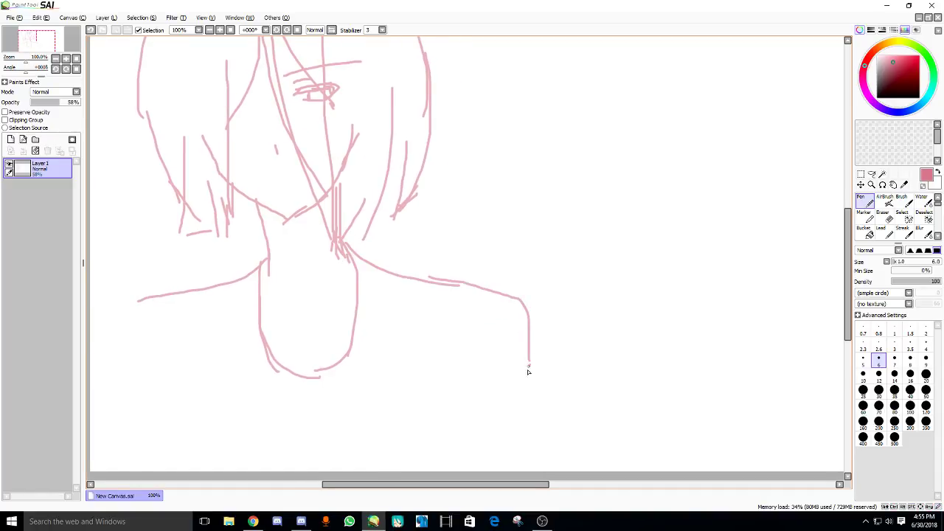
drag(186, 409, 245, 377)
drag(186, 347, 183, 400)
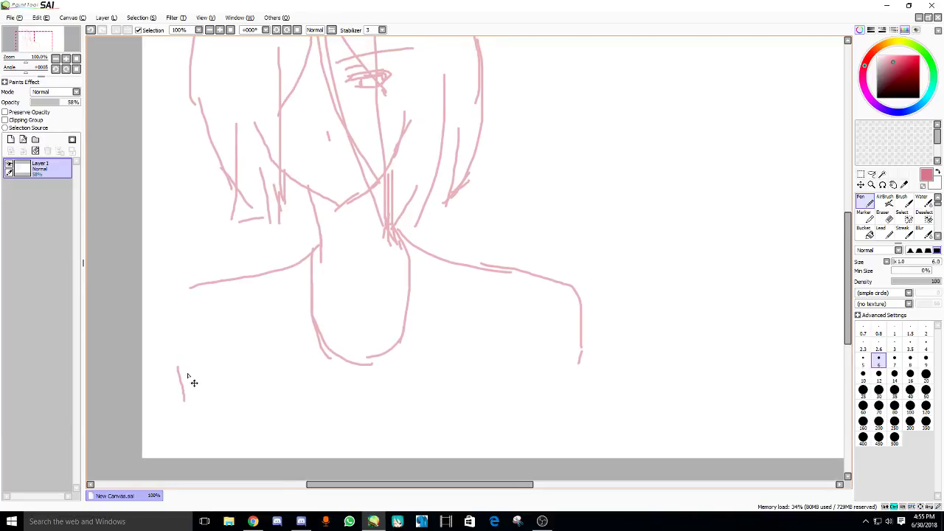
key(ctrl+z)
drag(189, 367, 208, 416)
- Draw the left shoulder curve running down the left upper arm
drag(195, 290, 135, 338)
key(ctrl+z)
mouse_move(190, 287)
mouse_down()
mouse_move(159, 346)
mouse_move(170, 415)
mouse_move(200, 453)
mouse_up()
drag(234, 359, 219, 365)
- Draw the inner and outer lines of the right upper arm
mouse_move(504, 353)
mouse_down()
mouse_move(507, 445)
mouse_move(501, 413)
mouse_up()
key(ctrl+z)
drag(505, 375, 511, 472)
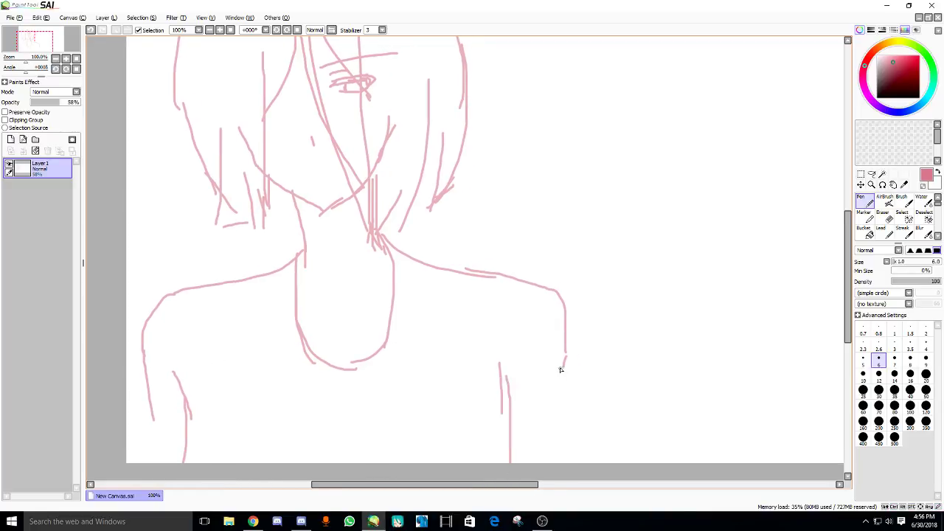
drag(568, 346, 567, 445)
drag(155, 416, 158, 453)
scroll(219, 419, down, 2)
- Select the latest live chat messages and search Google for 'translate' in a new tab
click(253, 522)
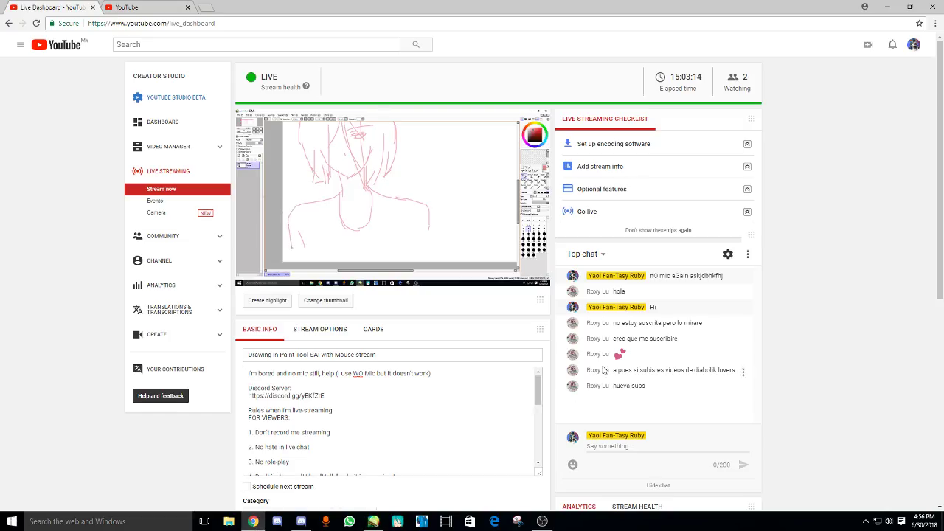
drag(614, 338, 656, 394)
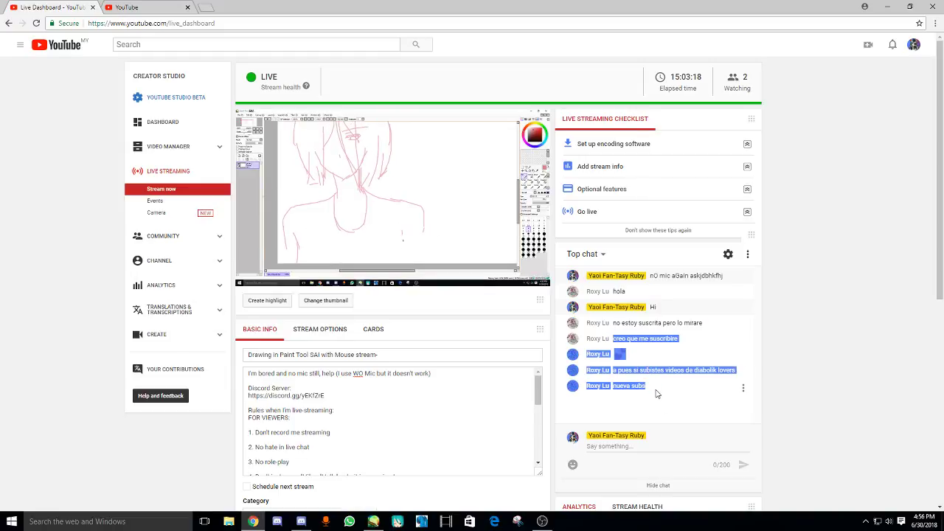
click(206, 7)
text(tr)
key(Return)
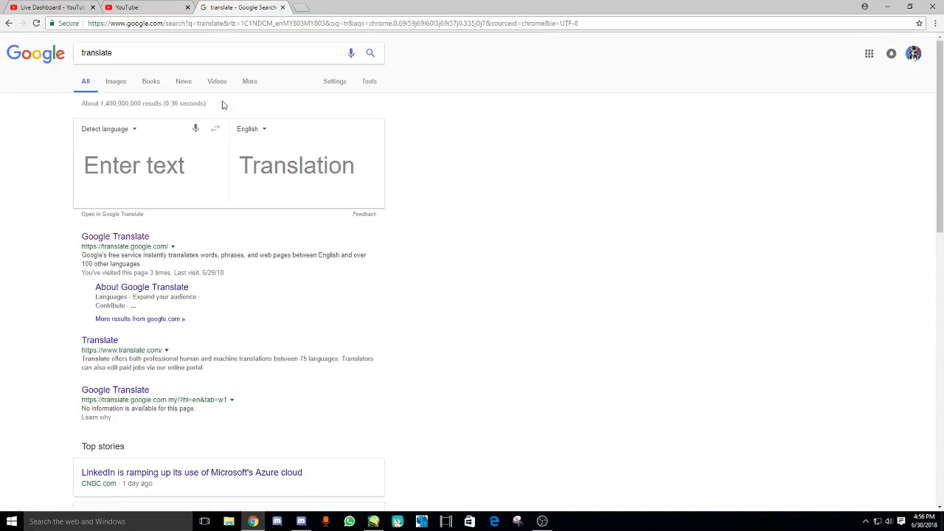
- Paste the Spanish chat into Google Translate, read 'I think I'll subscribe', then return to the dashboard
click(114, 236)
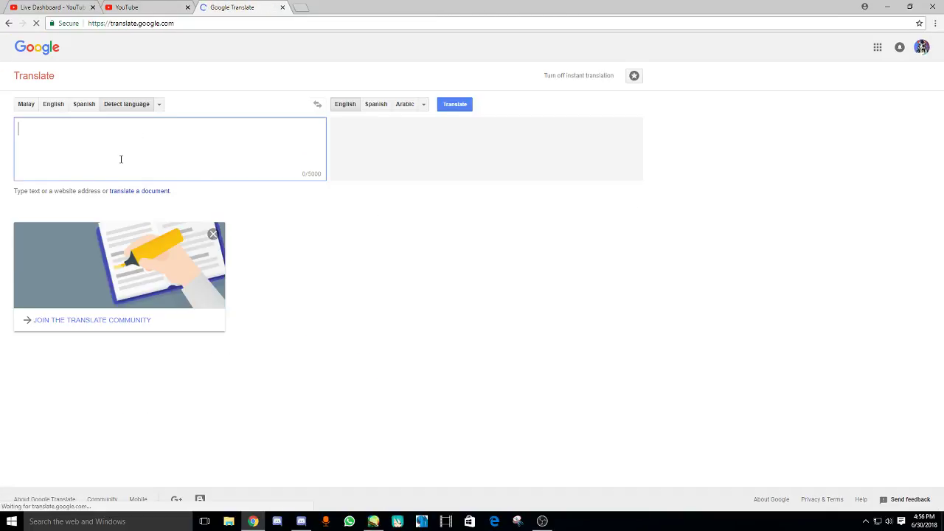
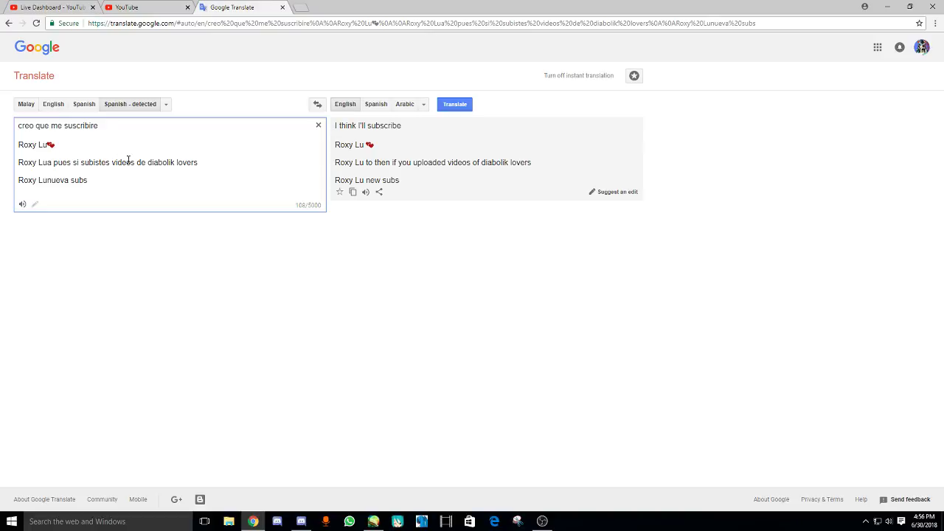
click(282, 8)
click(48, 8)
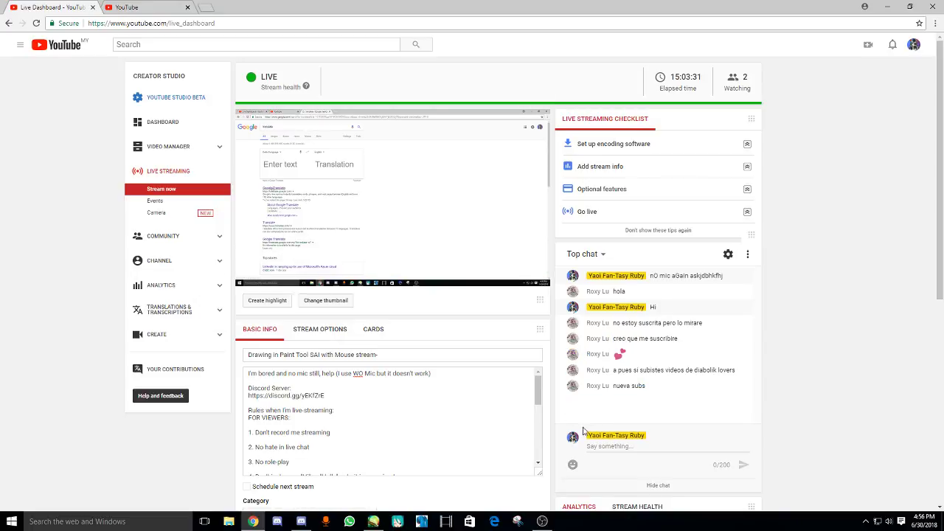
- Redraw the mouth line below the face on the pink sketch
click(374, 519)
scroll(285, 169, up, 3)
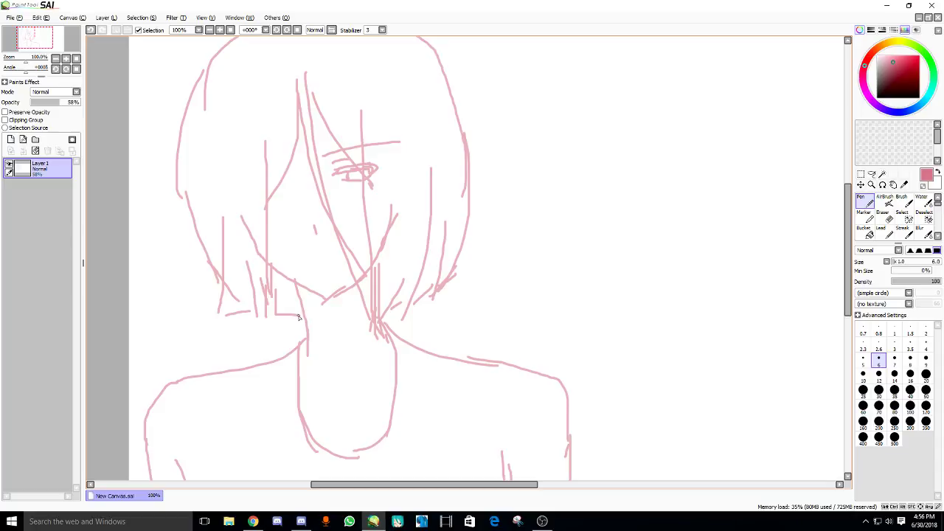
scroll(272, 261, up, 3)
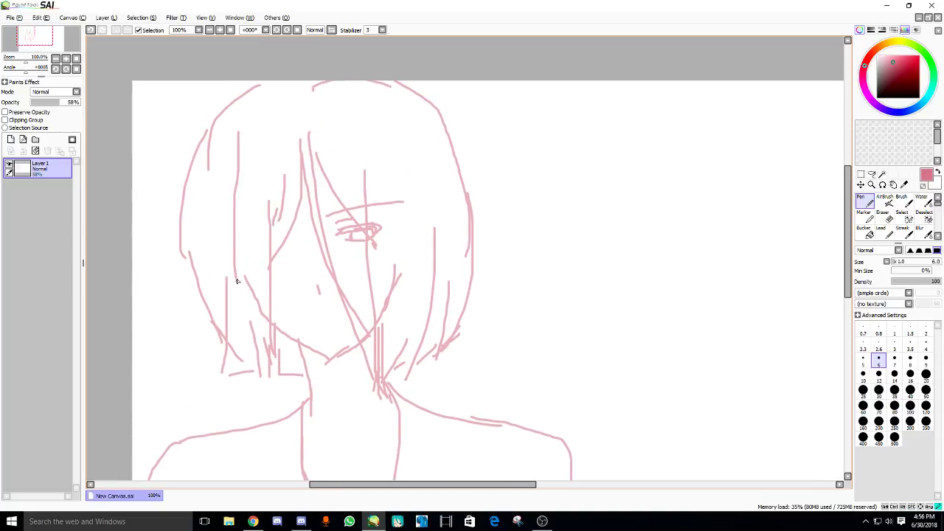
scroll(288, 225, up, 2)
scroll(289, 271, down, 3)
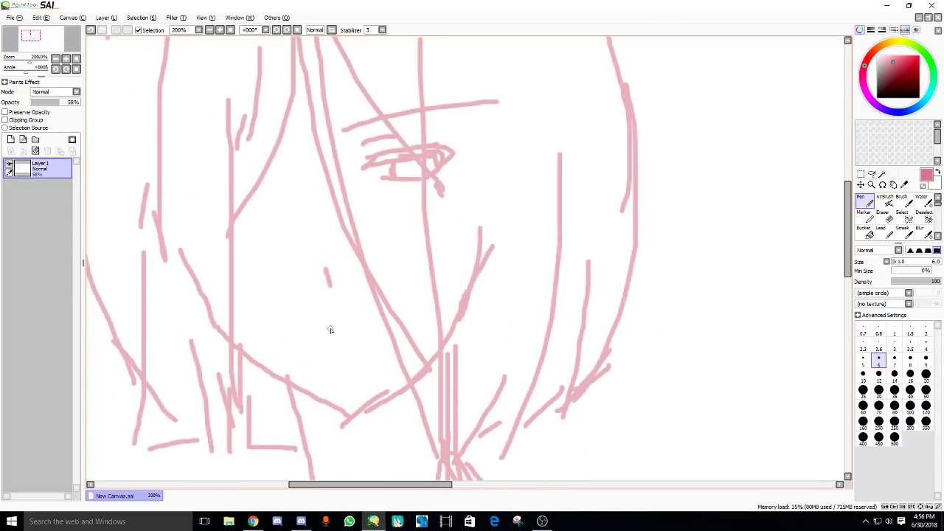
mouse_move(331, 330)
mouse_down()
mouse_move(387, 331)
mouse_move(366, 342)
mouse_move(369, 317)
mouse_move(377, 325)
mouse_move(313, 334)
mouse_move(375, 325)
mouse_up()
key(ctrl+z)
key(ctrl+z)
key(ctrl+z)
key(ctrl+z)
key(ctrl+z)
drag(317, 274, 329, 316)
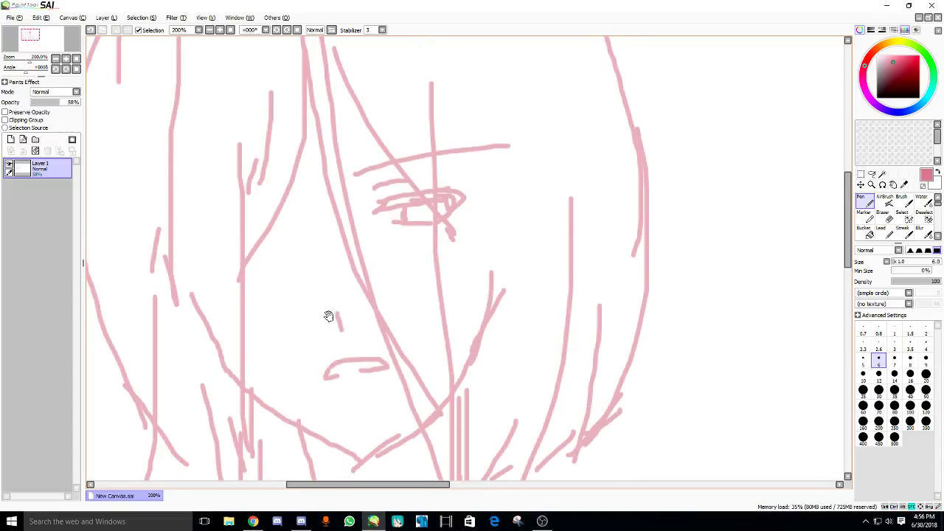
- Sketch the upper and lower lines of the left eye and a brow above it
drag(287, 255, 284, 274)
drag(277, 235, 221, 245)
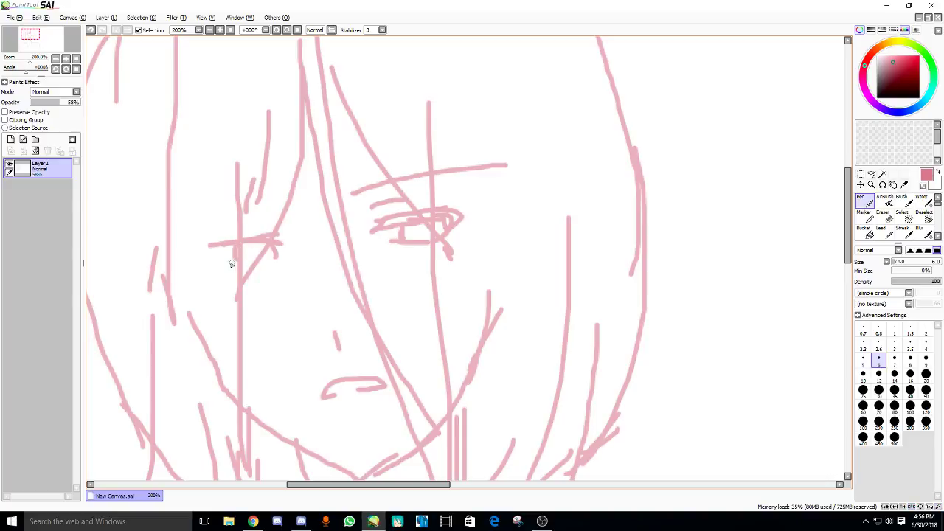
mouse_move(222, 264)
mouse_down()
mouse_move(270, 269)
mouse_move(283, 255)
mouse_move(280, 266)
mouse_up()
mouse_move(179, 249)
mouse_down()
mouse_move(329, 232)
mouse_move(204, 235)
mouse_up()
key(ctrl+z)
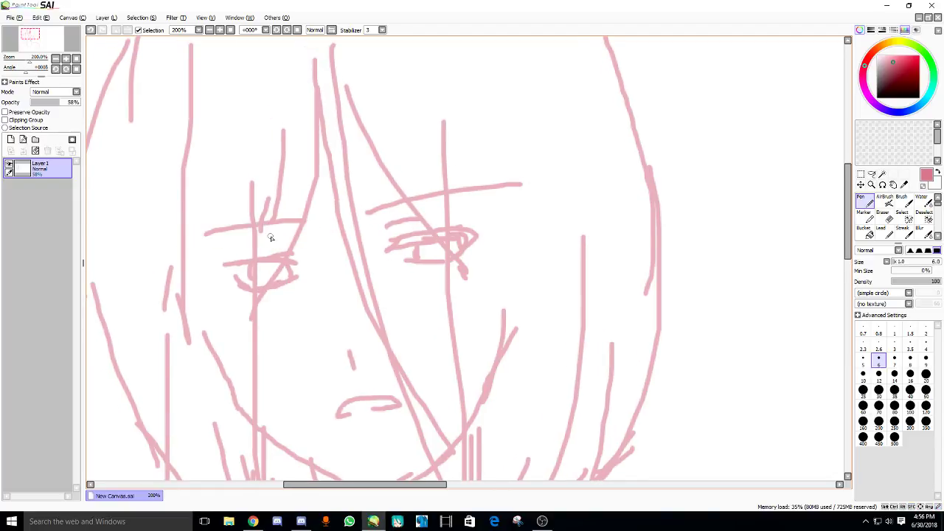
- Undo the left eye and brow strokes and retry the left eye's upper line
scroll(314, 249, down, 3)
scroll(305, 236, up, 3)
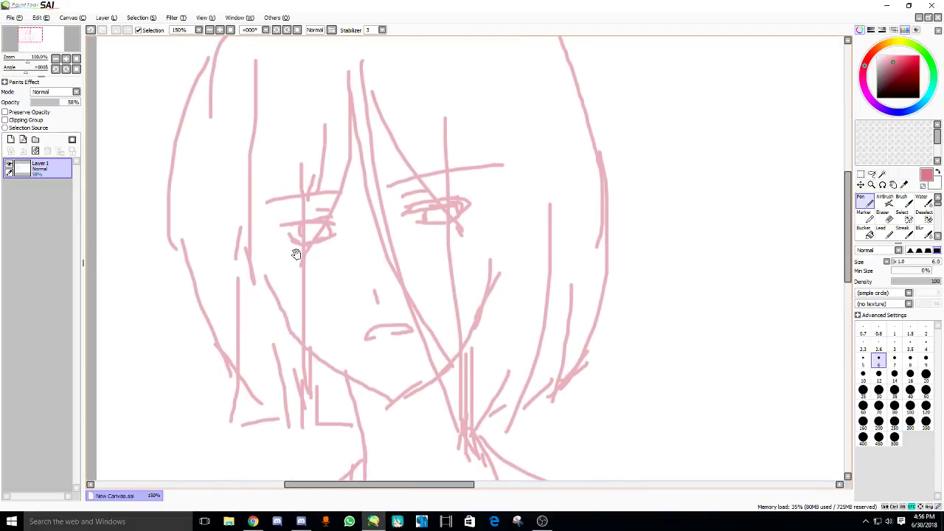
drag(311, 235, 307, 245)
key(ctrl+z)
key(ctrl+z)
key(ctrl+z)
key(ctrl+z)
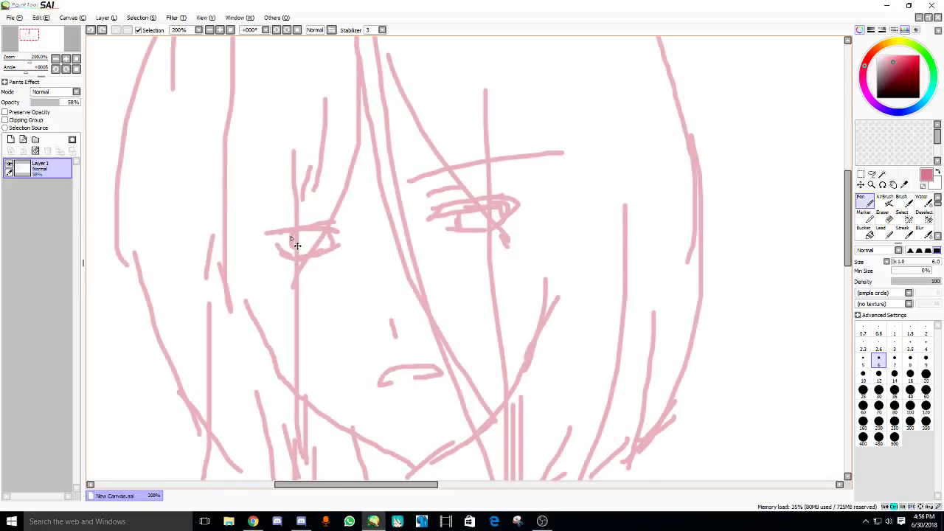
key(ctrl+z)
key(ctrl+z)
mouse_move(268, 240)
mouse_down()
mouse_move(326, 231)
mouse_move(300, 229)
mouse_move(260, 250)
mouse_move(293, 261)
mouse_move(274, 247)
mouse_move(337, 233)
mouse_move(292, 243)
mouse_move(309, 253)
mouse_move(328, 239)
mouse_move(293, 247)
mouse_move(329, 251)
mouse_up()
key(ctrl+z)
key(ctrl+z)
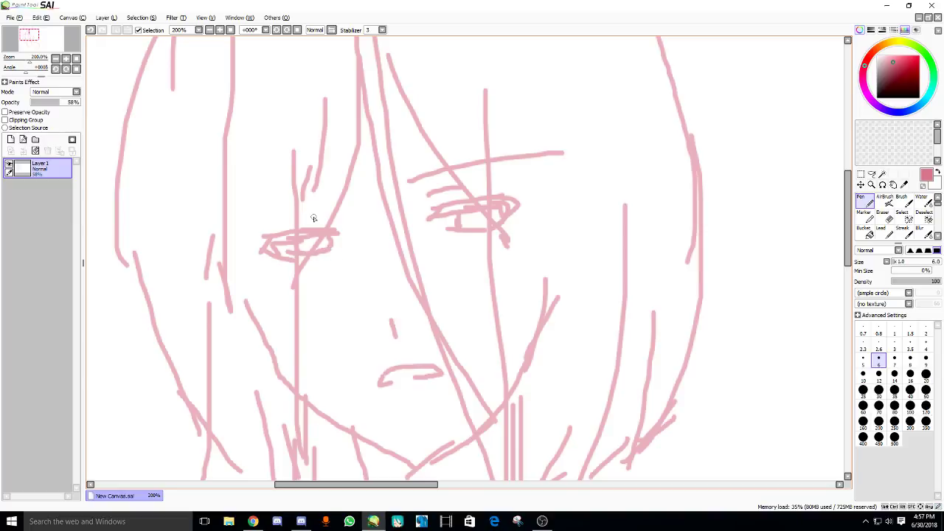
- Zoom out to show the whole head and shoulders, then bring up the live dashboard
scroll(339, 193, down, 3)
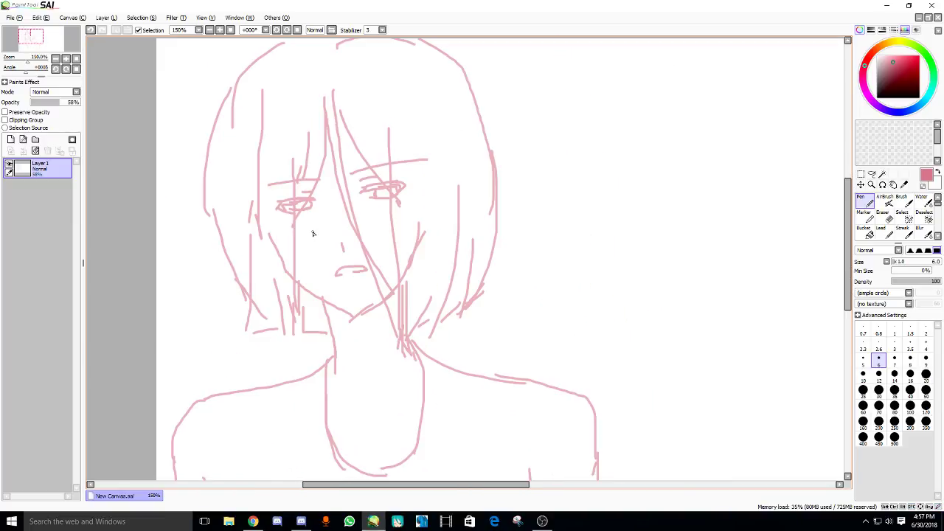
drag(267, 476, 266, 413)
click(254, 522)
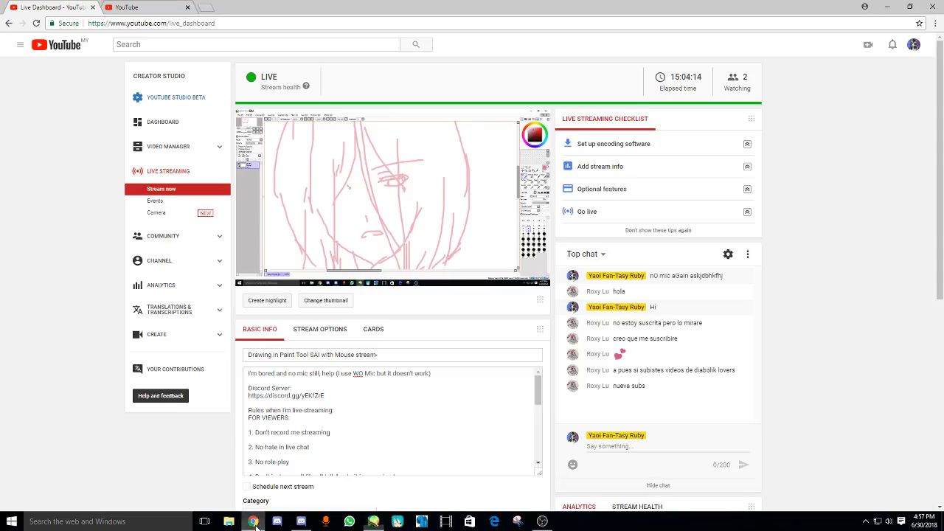
- Send the live chat reply 'try google translating don't need to do it myself'
click(612, 448)
text(try)
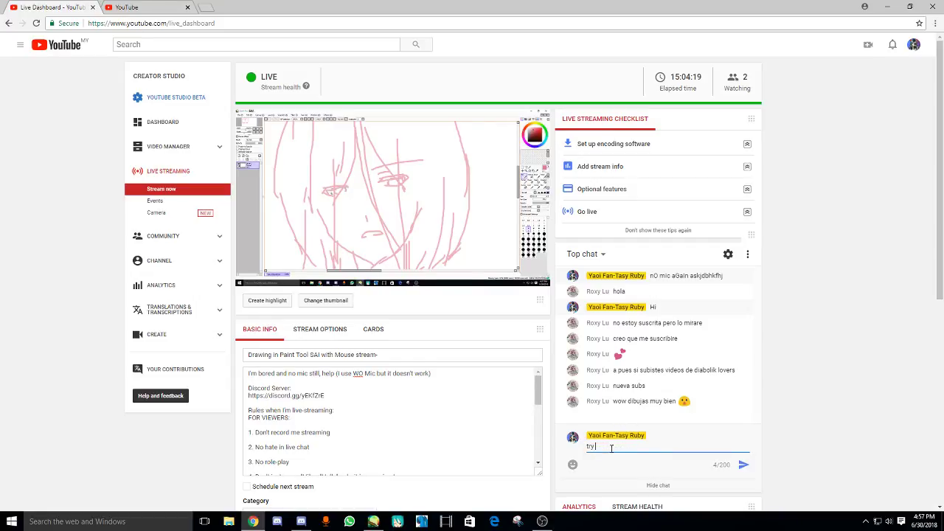
text( google translating your texts and put them here s)
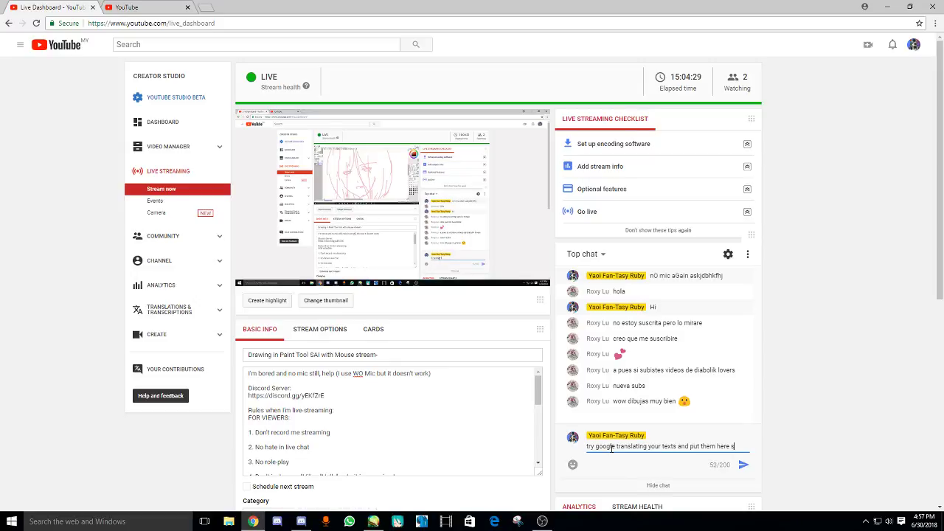
text(don't need to do it mys)
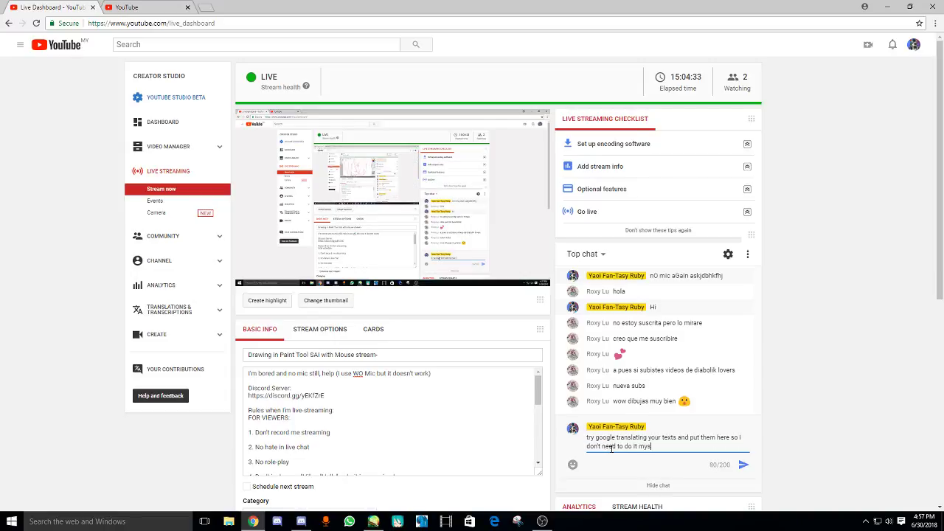
text(elf)
key(Return)
- Send a second reply, 'and yes I do Diabolik Lovers', fixing the typo
text(a)
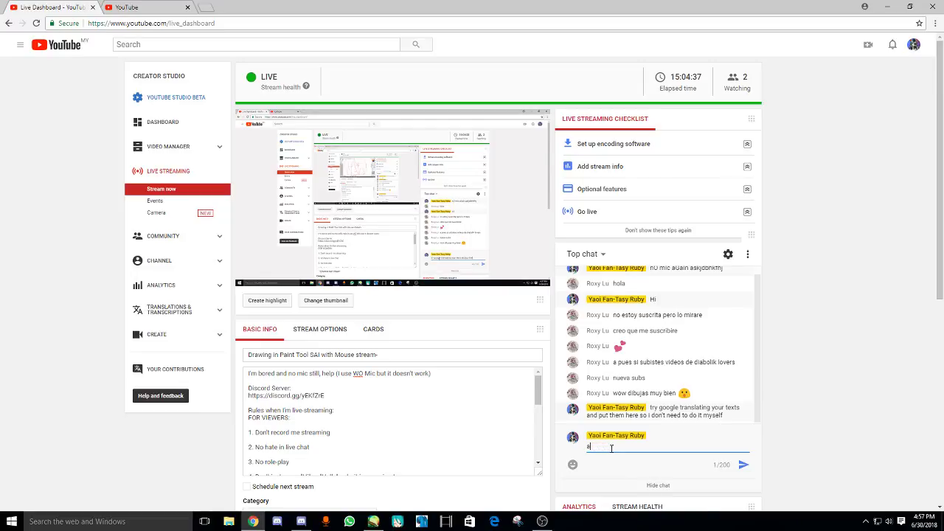
text(nd yes I do)
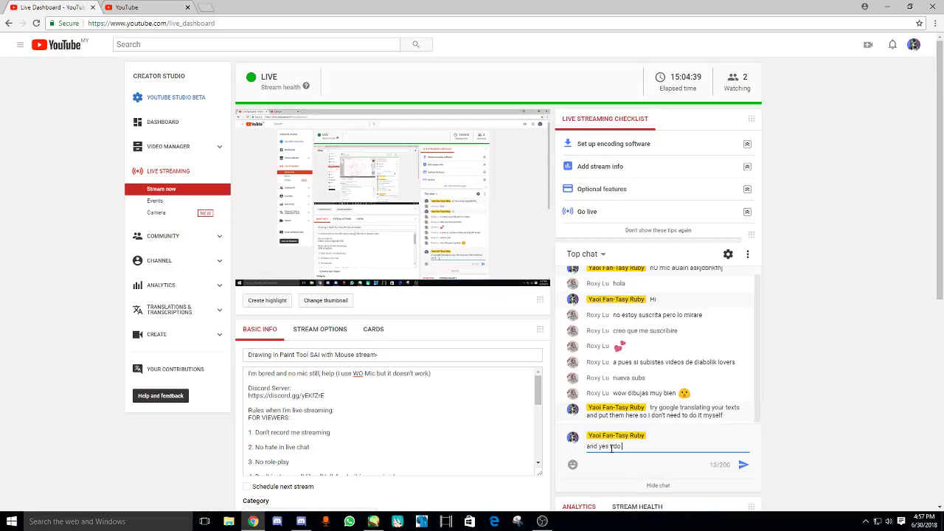
text( Diabolik Lov)
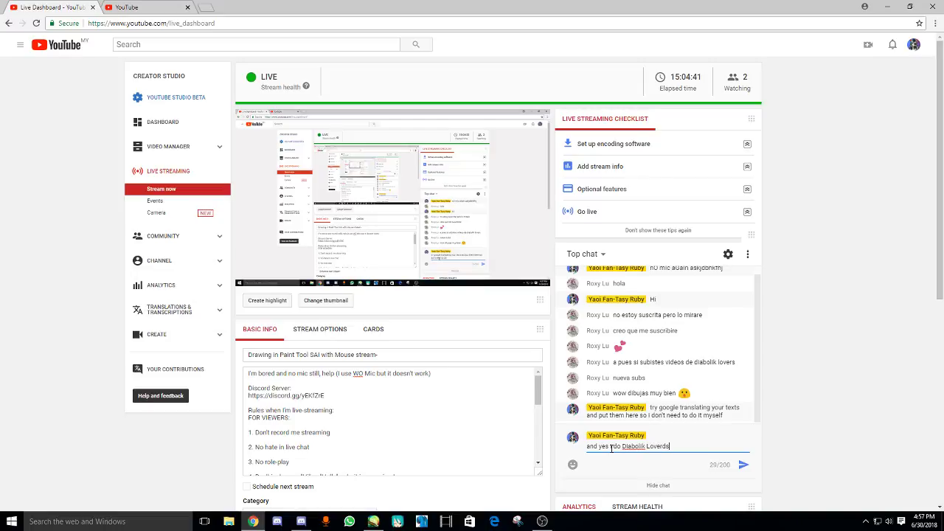
text(erd)
key(BackSpace)
text(s)
key(Return)
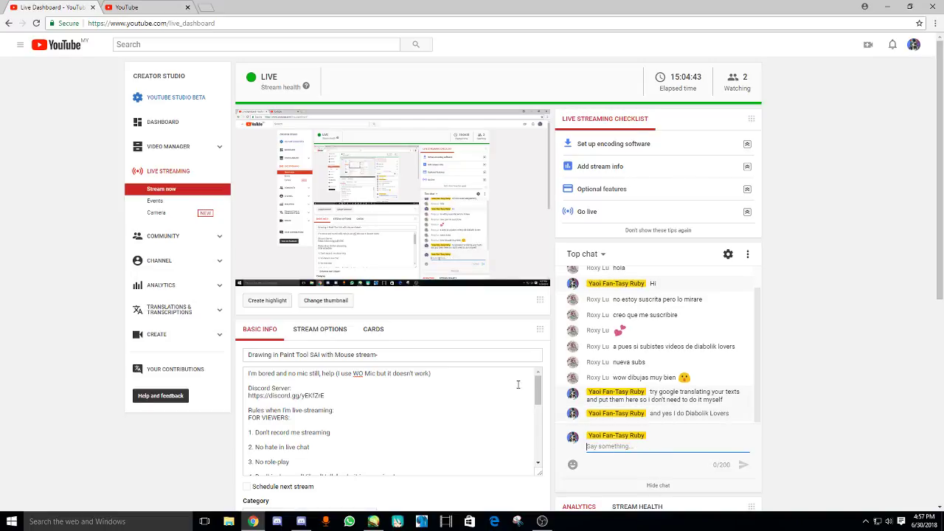
- Post a 'livestreaming again-' notice in the server's #announcements channel in Discord
click(301, 522)
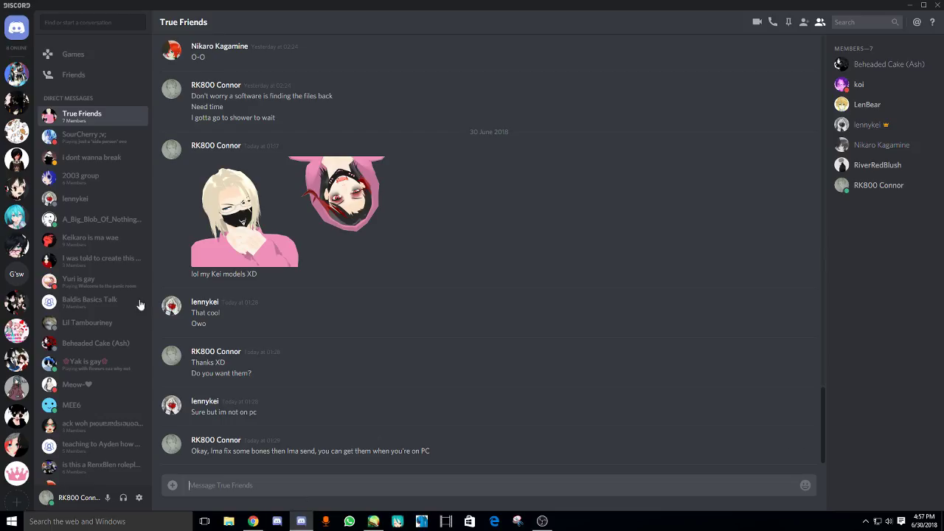
click(16, 74)
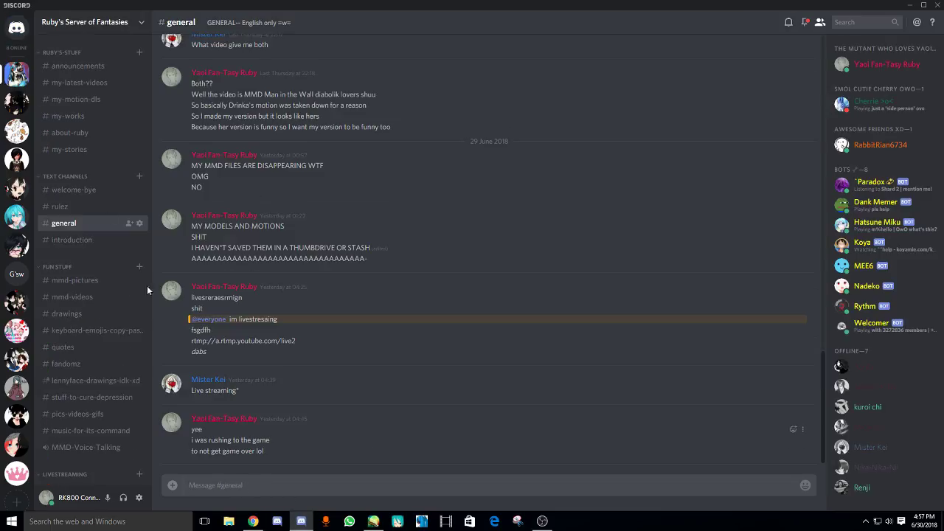
click(67, 66)
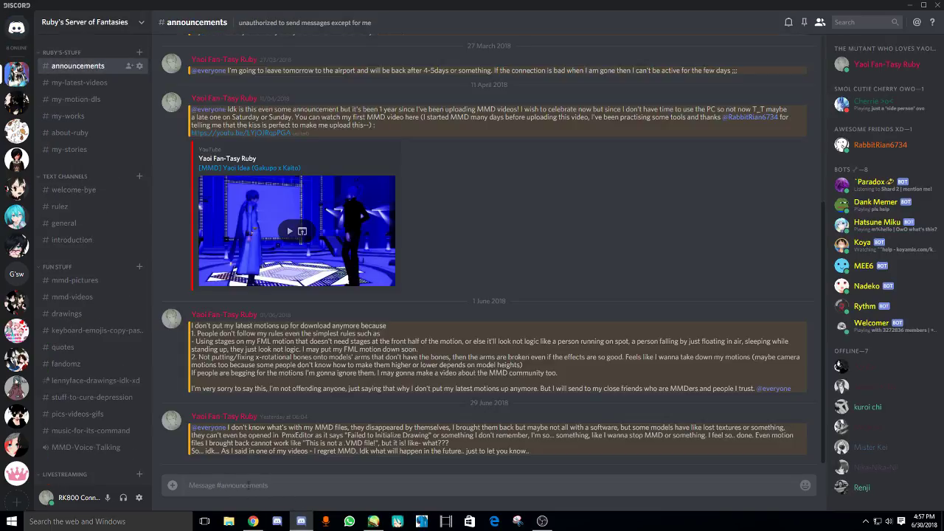
click(248, 484)
key(Return)
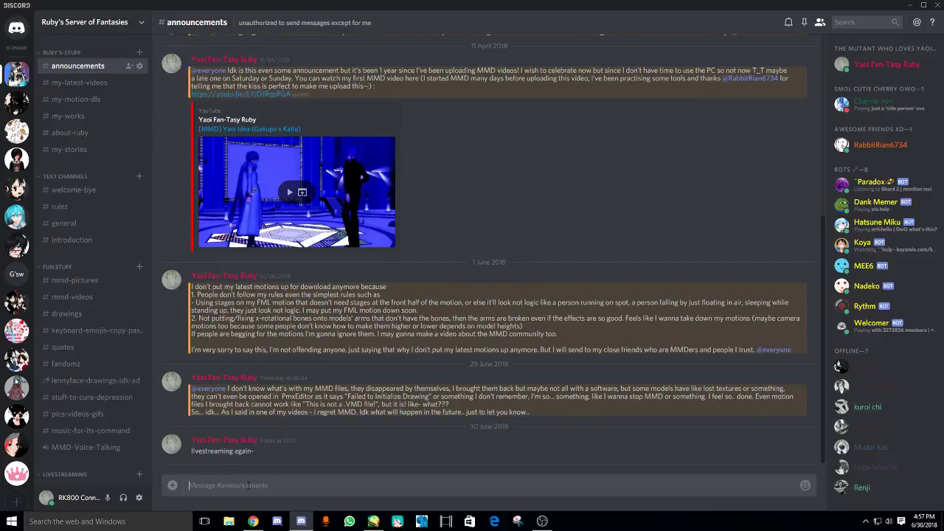
text(watch)
key(BackSpace)
key(BackSpace)
key(BackSpace)
key(BackSpace)
key(BackSpace)
text(@every)
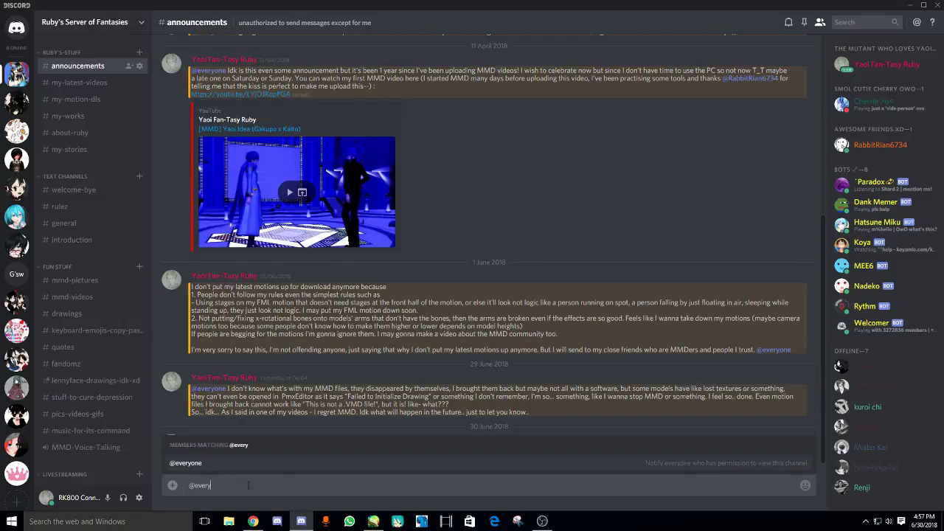
key(Escape)
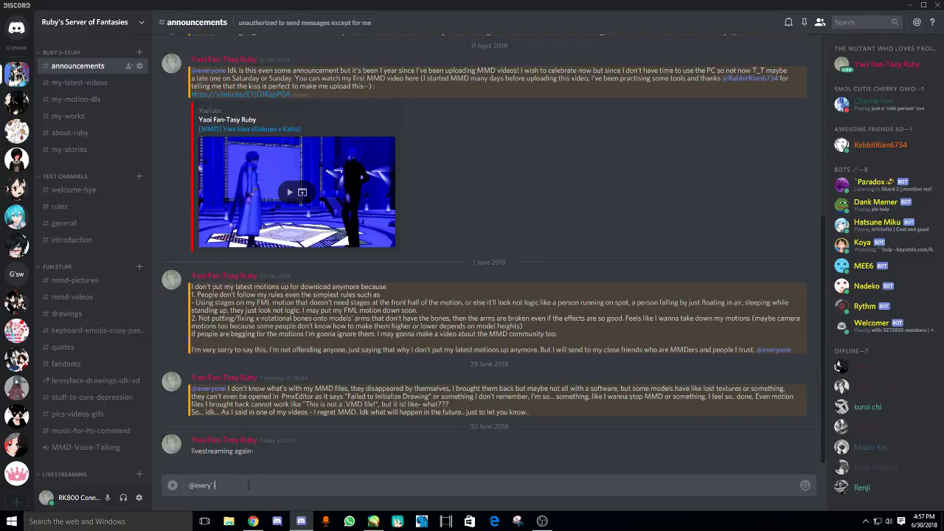
key(BackSpace)
key(Tab)
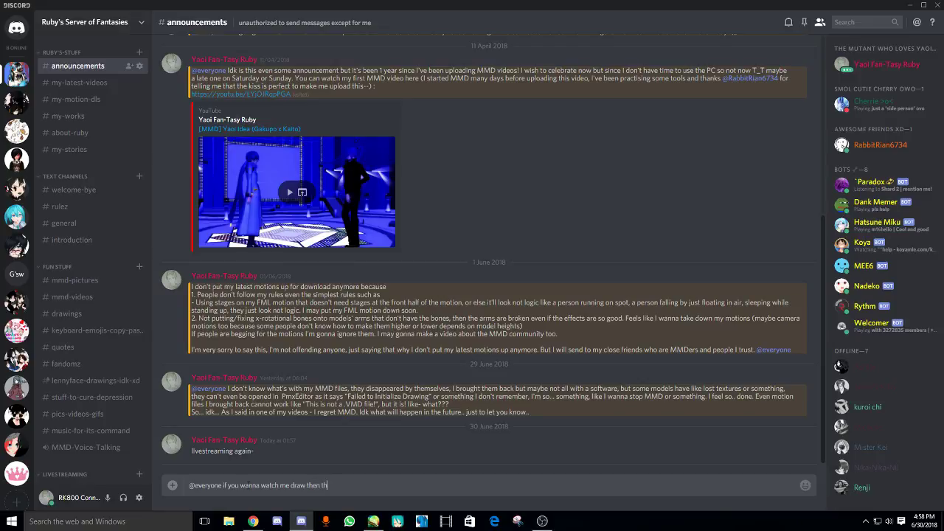
text(X)
key(Return)
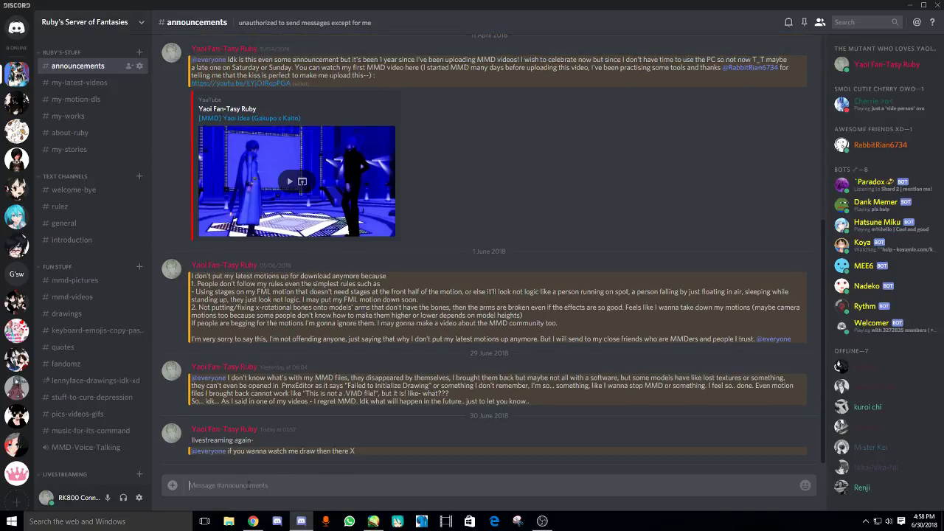
- Send a follow-up 'XD*' message, then go back to the sketch
text(XD*)
key(Return)
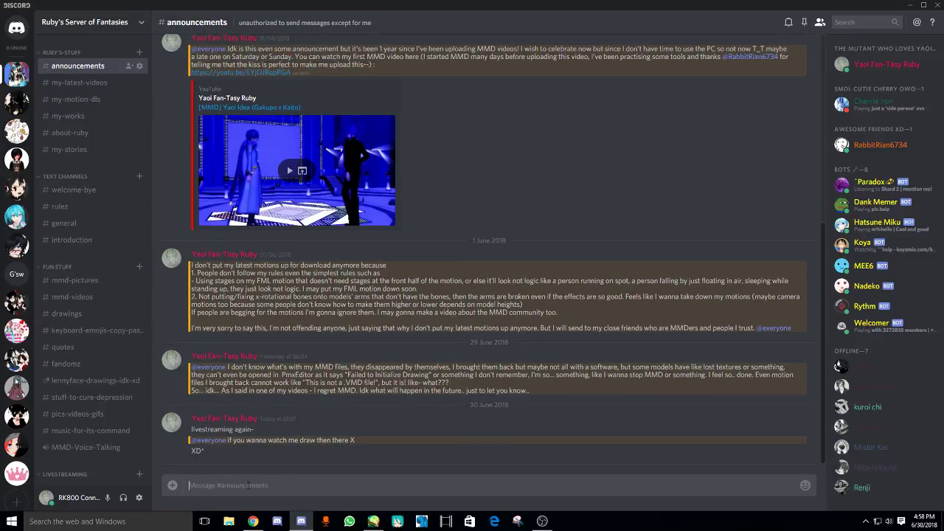
click(373, 522)
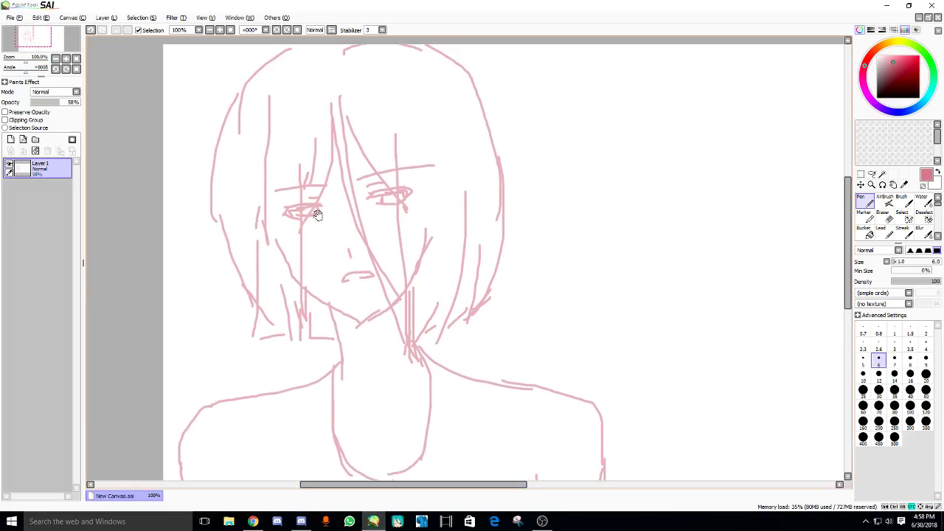
- Sketch the top of the head, two long left hair strands and both sides of the neck
drag(331, 51, 271, 54)
drag(214, 196, 225, 350)
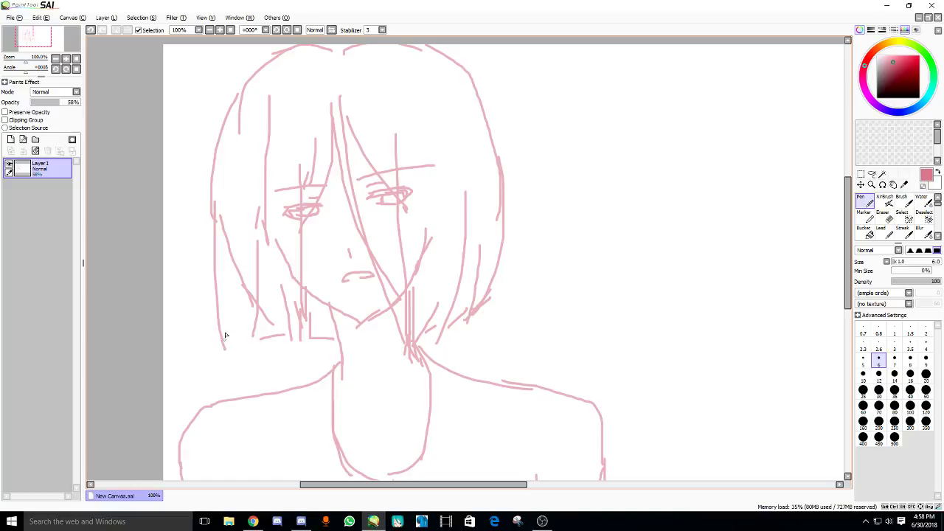
drag(225, 233, 219, 359)
scroll(227, 271, down, 2)
drag(259, 306, 264, 211)
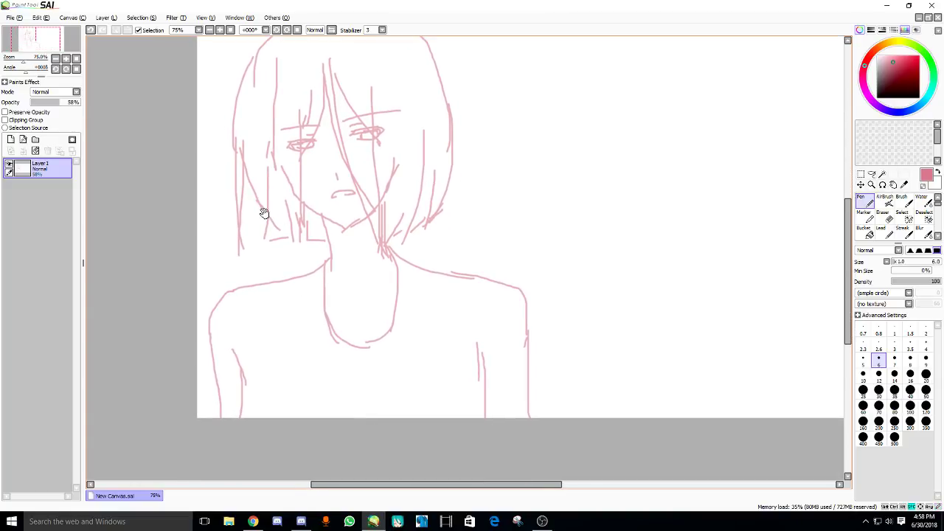
drag(326, 270, 325, 376)
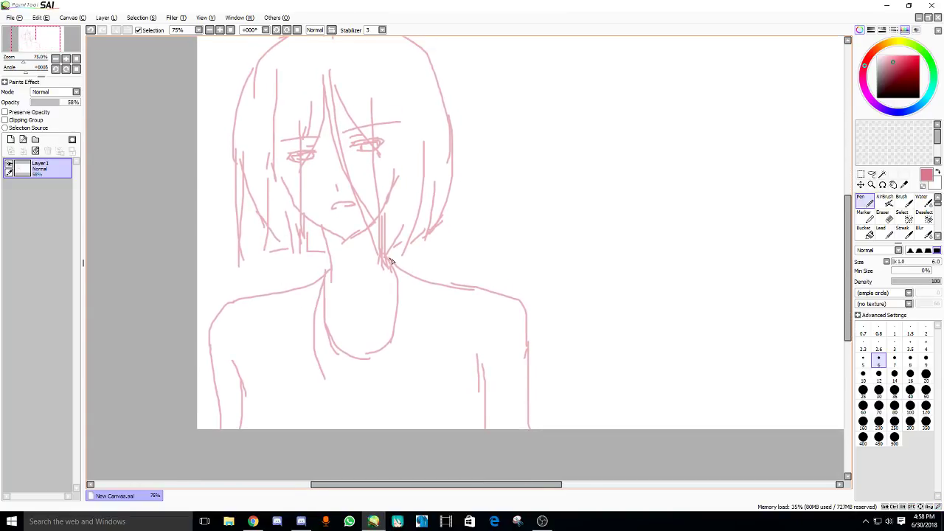
drag(398, 267, 382, 386)
- Sketch a heart below the neck, redrawing it after two undone attempts
scroll(332, 304, down, 2)
scroll(323, 333, up, 4)
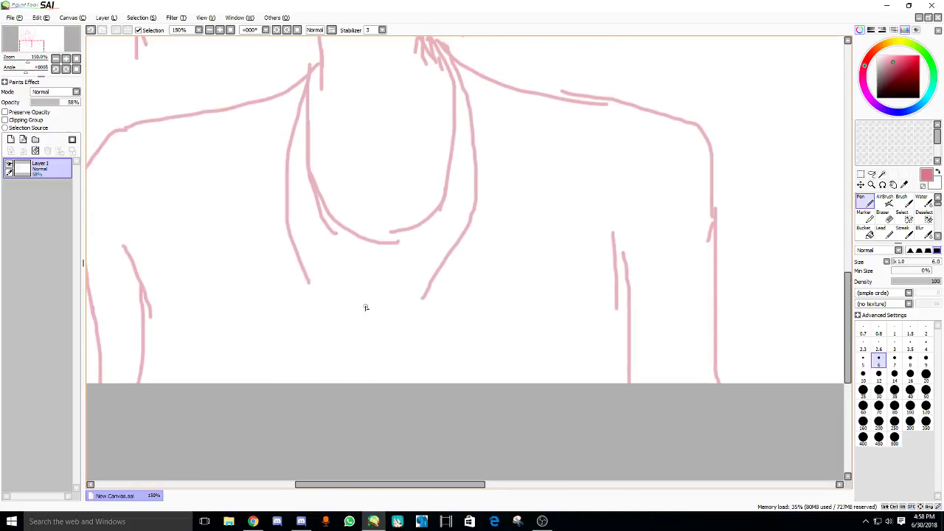
mouse_move(358, 289)
mouse_down()
mouse_move(316, 282)
mouse_move(327, 375)
mouse_move(313, 279)
mouse_move(329, 355)
mouse_move(384, 282)
mouse_move(392, 338)
mouse_move(362, 368)
mouse_up()
key(ctrl+z)
drag(325, 353, 346, 377)
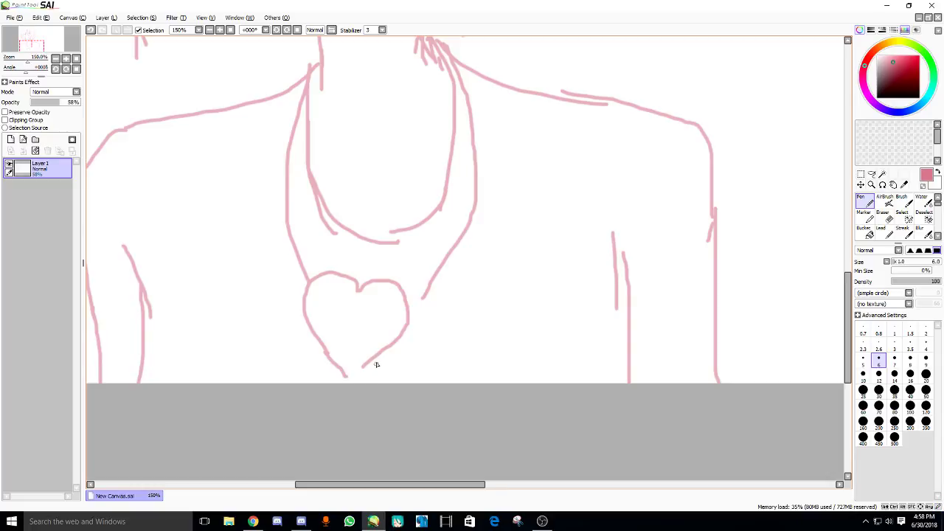
key(ctrl+z)
key(ctrl+z)
key(ctrl+z)
mouse_move(347, 288)
mouse_down()
mouse_move(312, 289)
mouse_move(324, 346)
mouse_move(382, 285)
mouse_move(396, 314)
mouse_move(342, 372)
mouse_up()
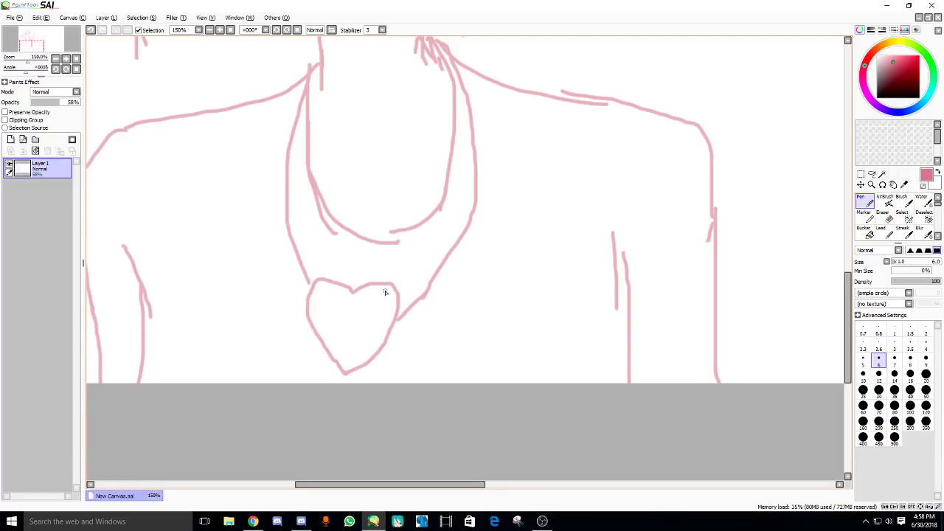
- Add a short vertical stroke at the neck
drag(386, 291, 327, 394)
scroll(327, 394, down, 2)
mouse_move(323, 270)
mouse_down()
mouse_move(369, 332)
mouse_move(397, 298)
mouse_up()
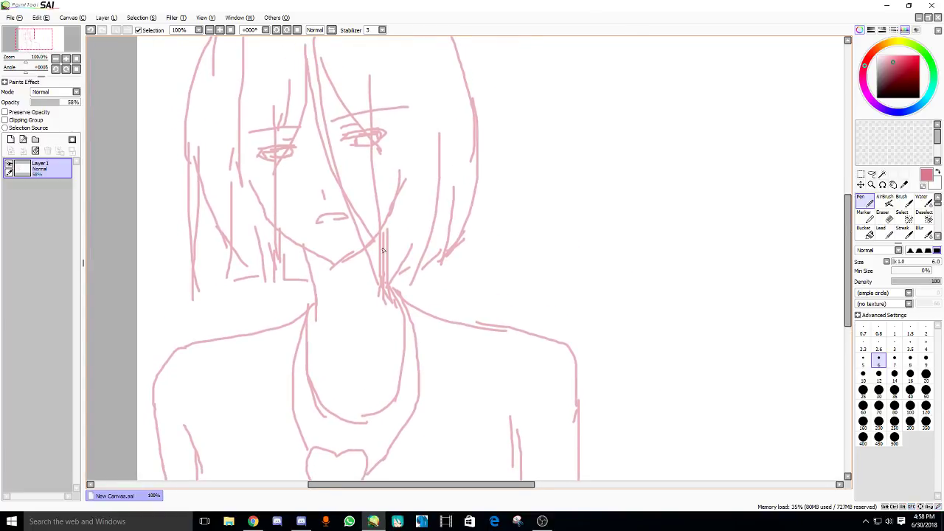
mouse_move(394, 230)
mouse_down()
mouse_move(397, 293)
mouse_move(413, 297)
mouse_move(396, 302)
mouse_move(382, 350)
mouse_up()
scroll(339, 295, down, 1)
mouse_move(339, 295)
mouse_down()
mouse_move(317, 266)
mouse_move(275, 262)
mouse_move(298, 251)
mouse_up()
drag(210, 140, 235, 134)
- Add a new Linework1 layer above the pink sketch layer and bring up the dashboard
click(23, 140)
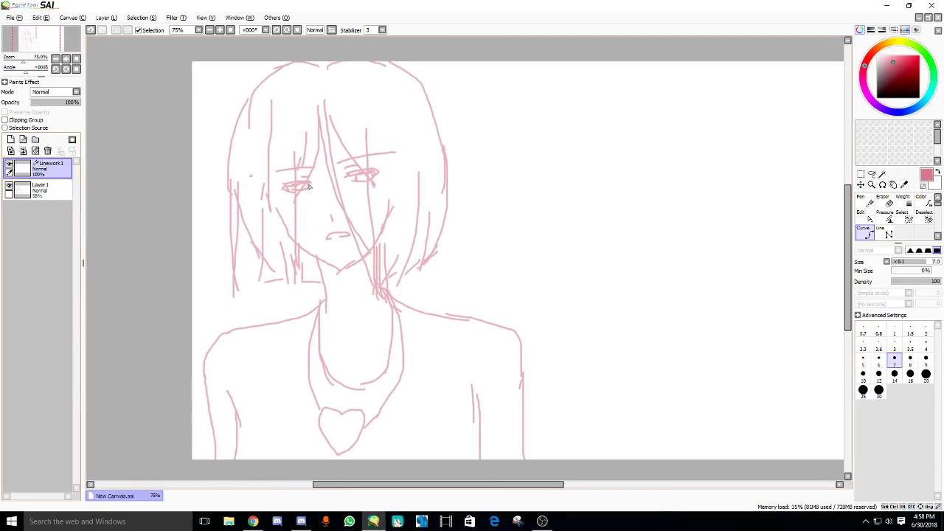
scroll(332, 255, up, 1)
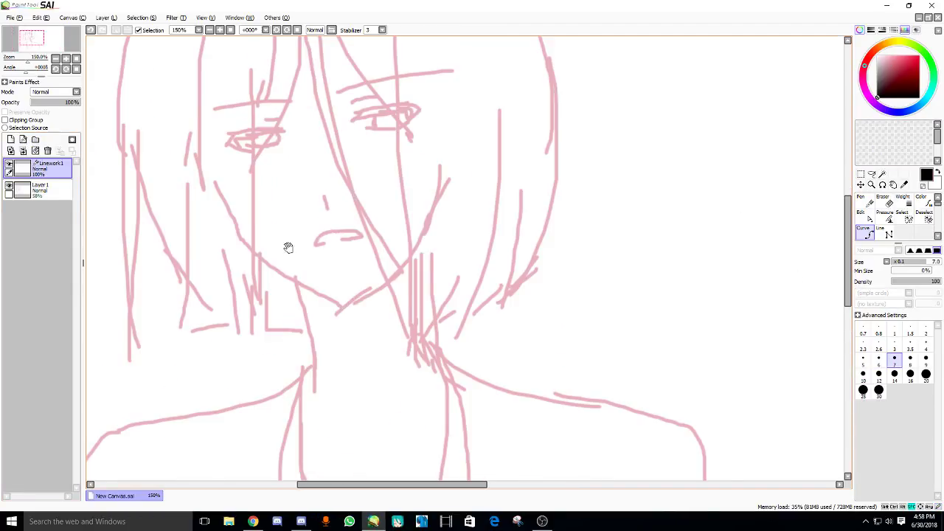
scroll(280, 339, up, 1)
click(253, 522)
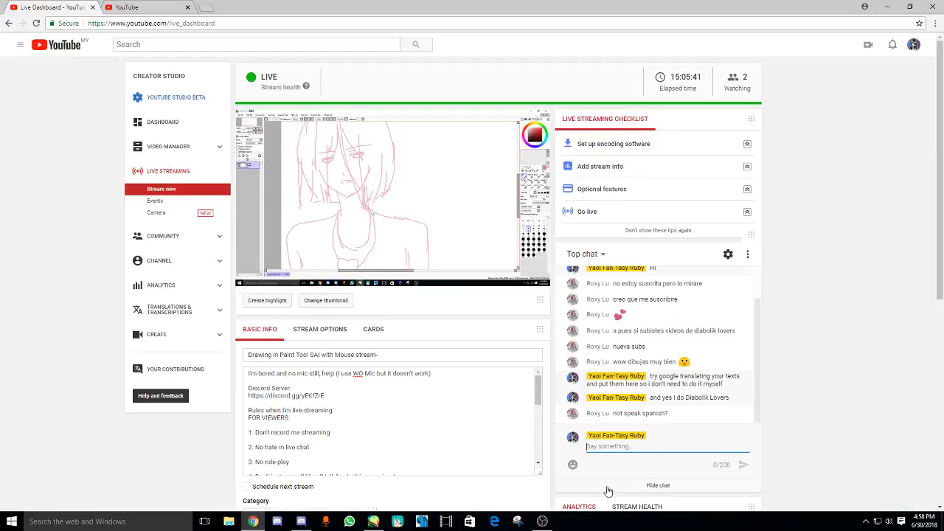
- Send 'I'm nos spanish' in the live chat, followed by a 'not*' correction
click(608, 449)
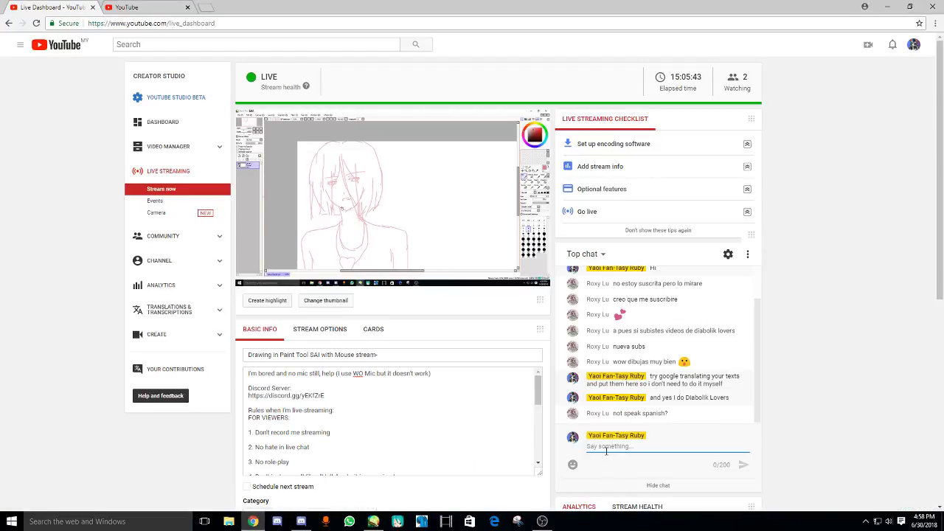
text(I'm nos spanish)
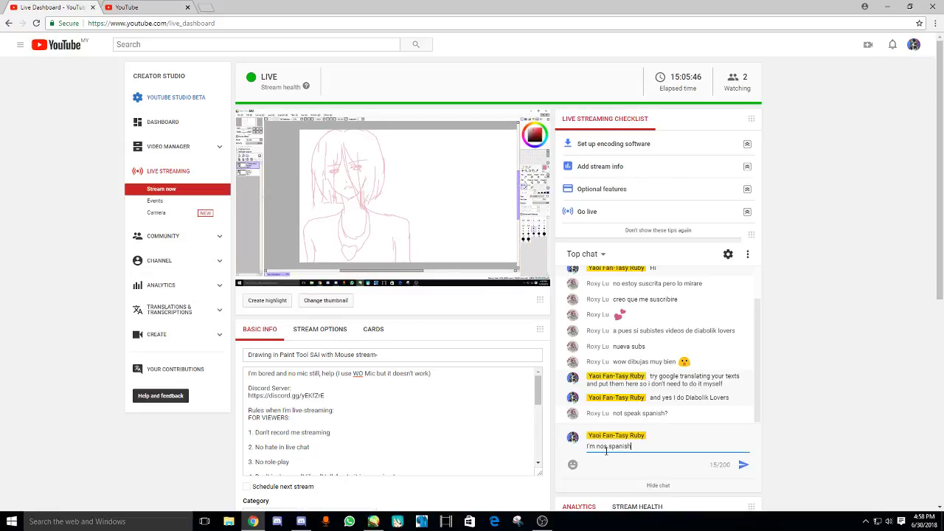
key(Return)
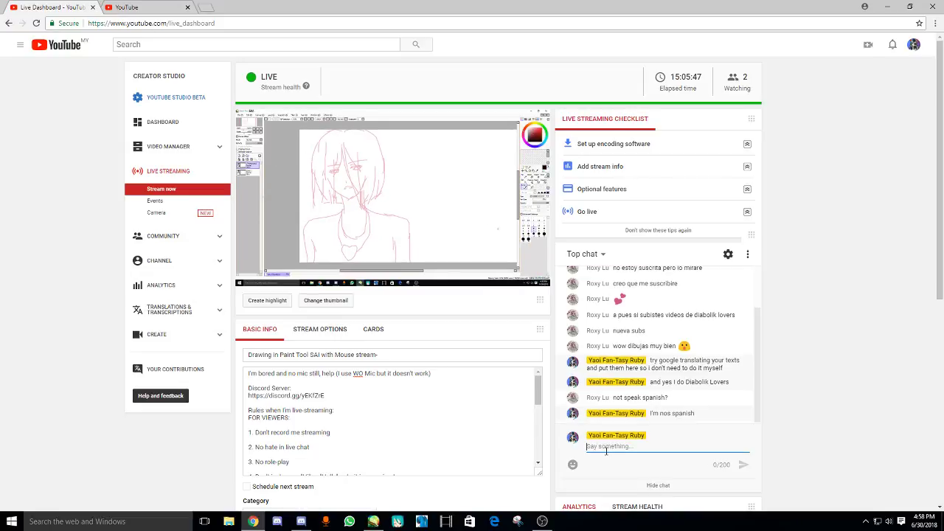
text(not*)
key(Return)
- Send 'I'm Chinese but my English is my best language' and return to SAI
text(I'm )
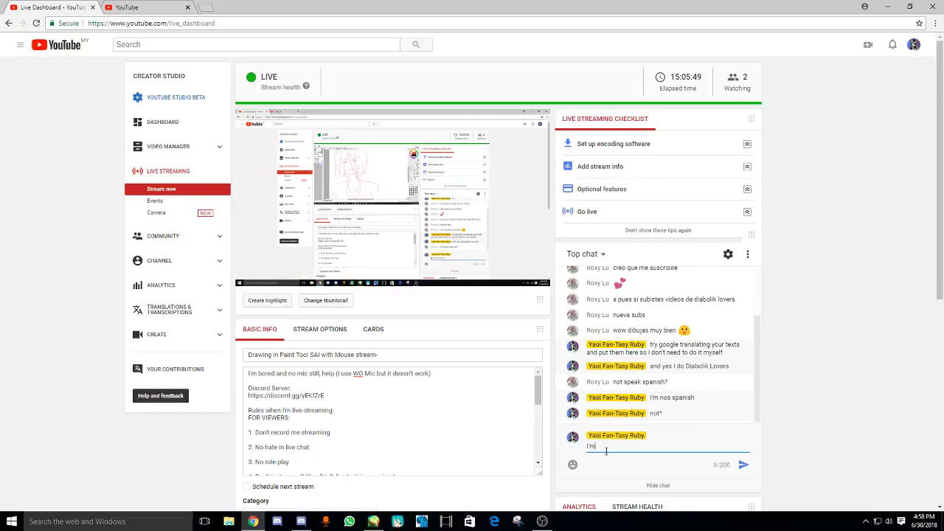
text(Chinese but)
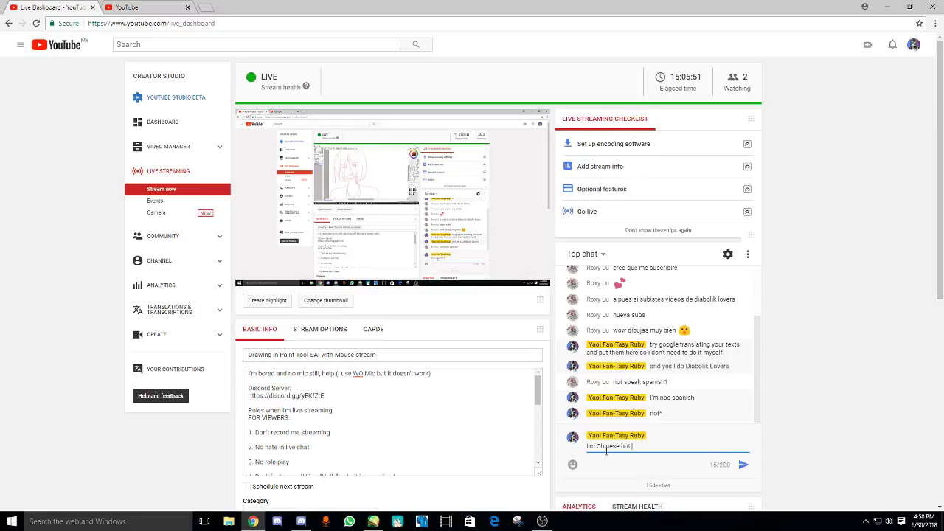
text( my English is )
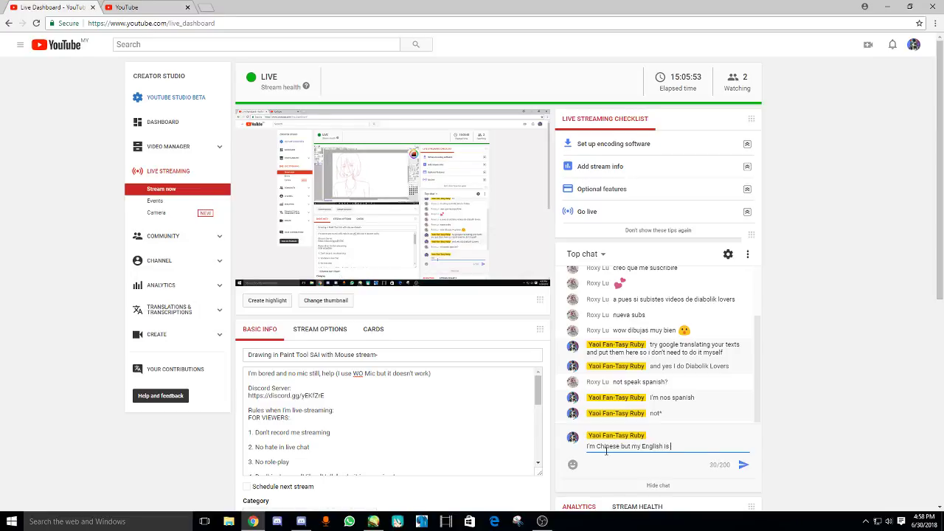
text(my best lang)
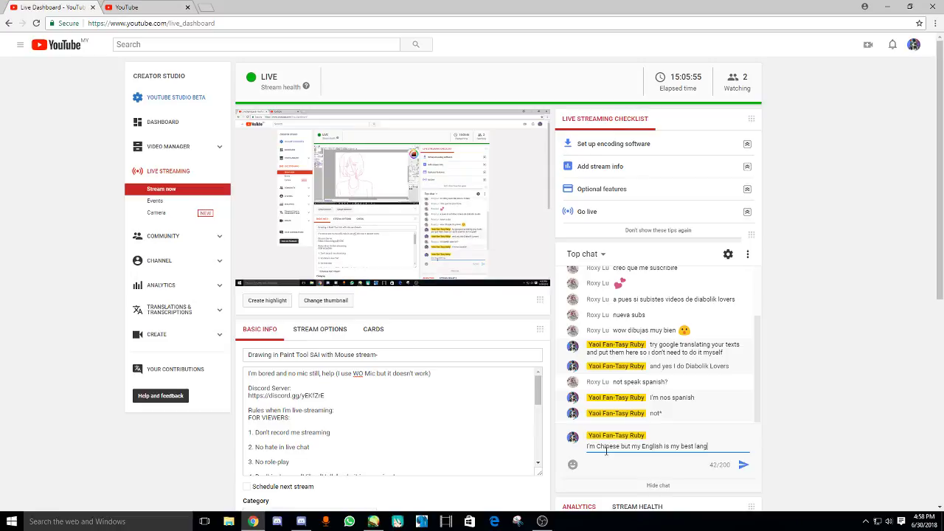
text(uage)
key(Return)
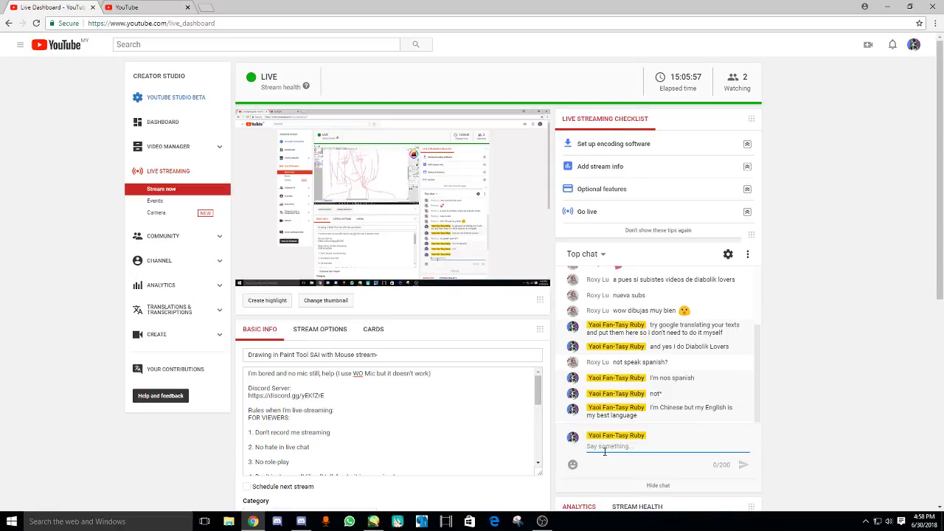
click(374, 521)
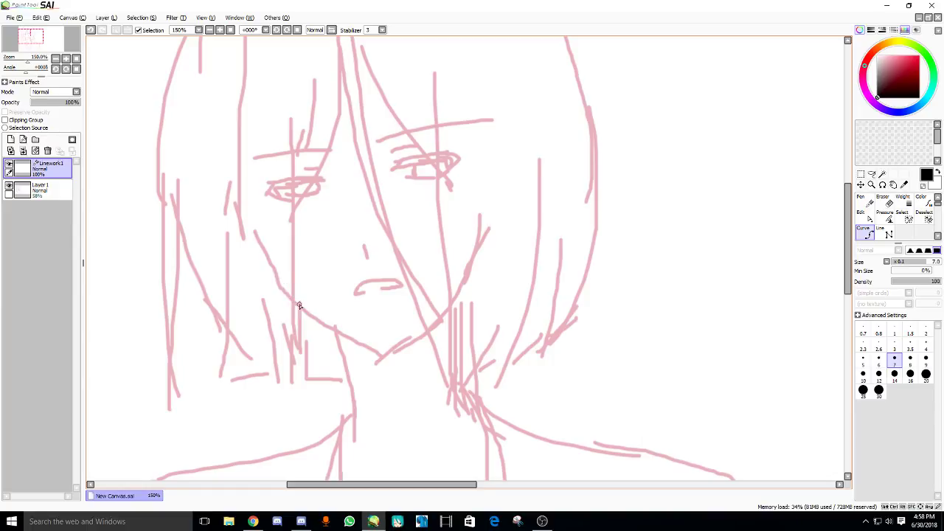
- Ink the black jawline curve and a small nose mark over the sketch
mouse_move(295, 303)
mouse_down()
mouse_move(374, 357)
mouse_move(424, 335)
mouse_move(448, 313)
mouse_up()
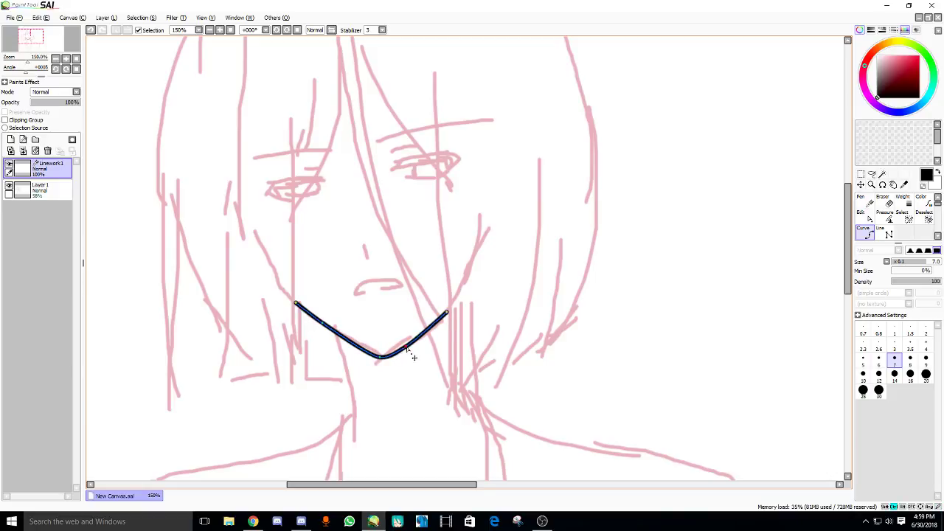
scroll(347, 249, up, 1)
drag(365, 253, 369, 287)
drag(303, 217, 299, 236)
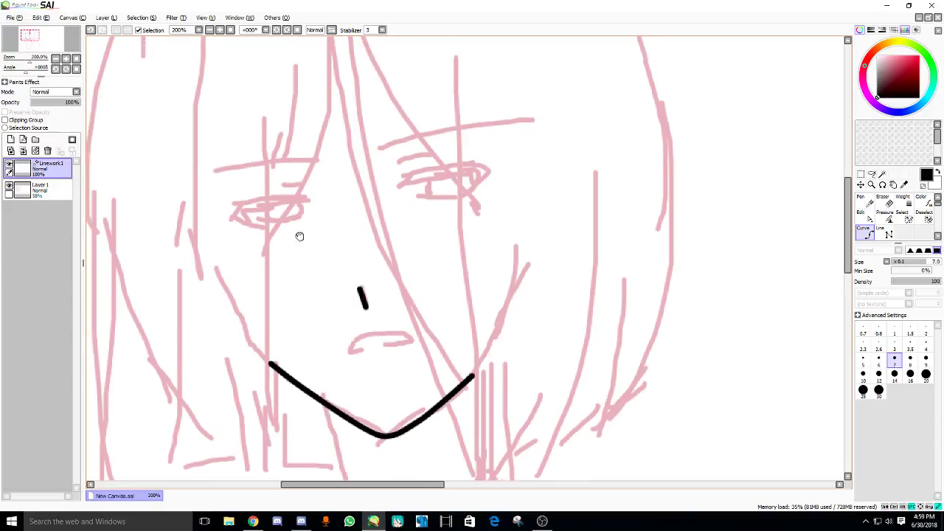
drag(369, 105, 338, 190)
scroll(355, 214, up, 1)
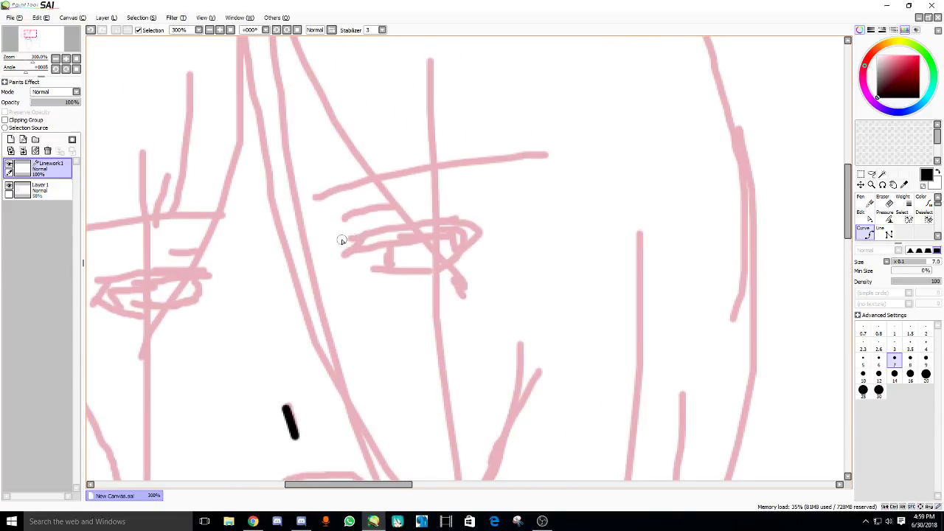
- Ink the upper lid of the right eye, retrying the curve with undo and redo
drag(337, 238, 470, 215)
key(ctrl+z)
key(ctrl+z)
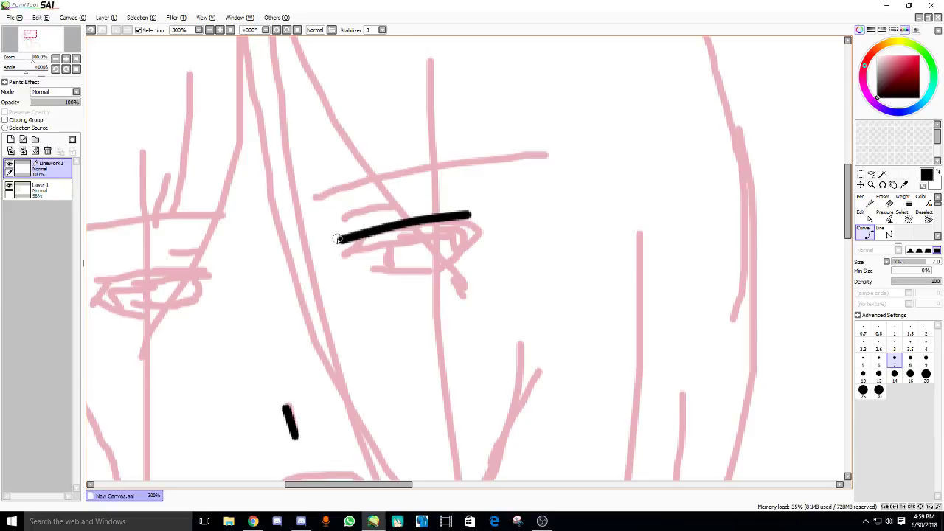
key(ctrl+z)
mouse_move(341, 247)
mouse_down()
mouse_move(351, 259)
mouse_move(384, 240)
mouse_move(454, 230)
mouse_move(456, 249)
mouse_up()
key(ctrl+z)
mouse_move(338, 257)
mouse_down()
mouse_move(454, 236)
mouse_move(493, 213)
mouse_move(459, 249)
mouse_up()
key(ctrl+z)
key(ctrl+y)
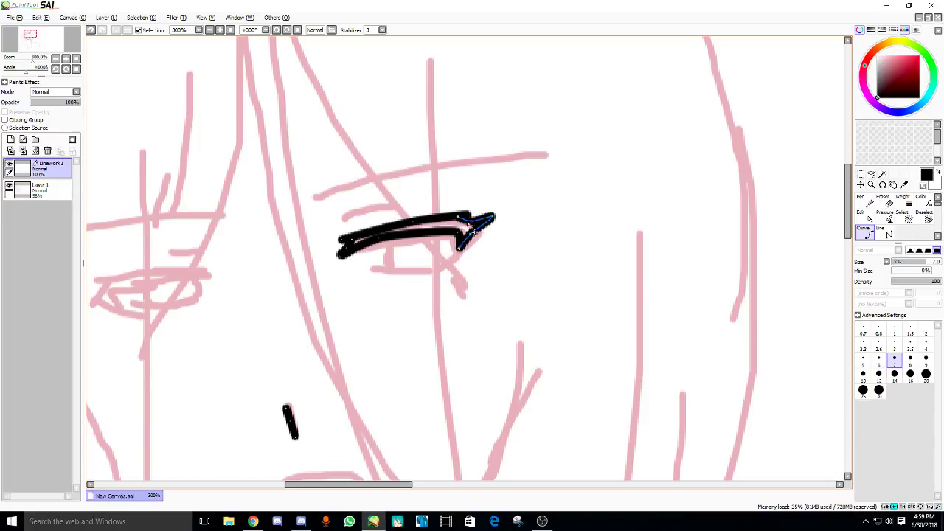
key(ctrl)
- Search YouTube for 'monster vocaloid male', play the Monster (ver. Ken) cover, then return to SAI
click(253, 522)
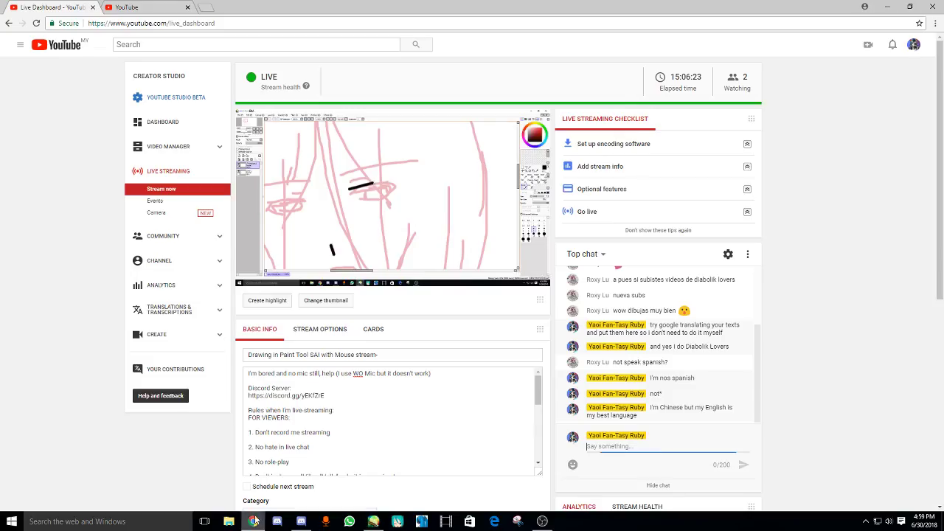
click(137, 8)
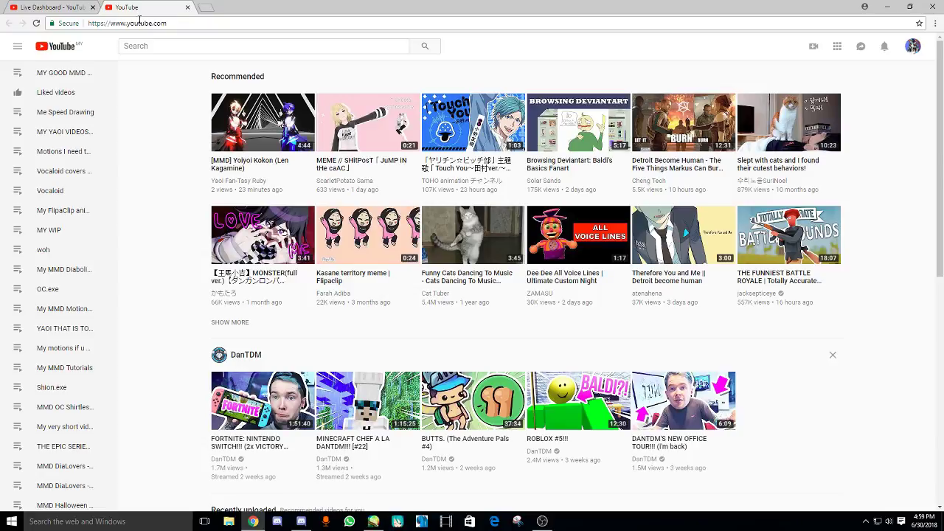
click(153, 46)
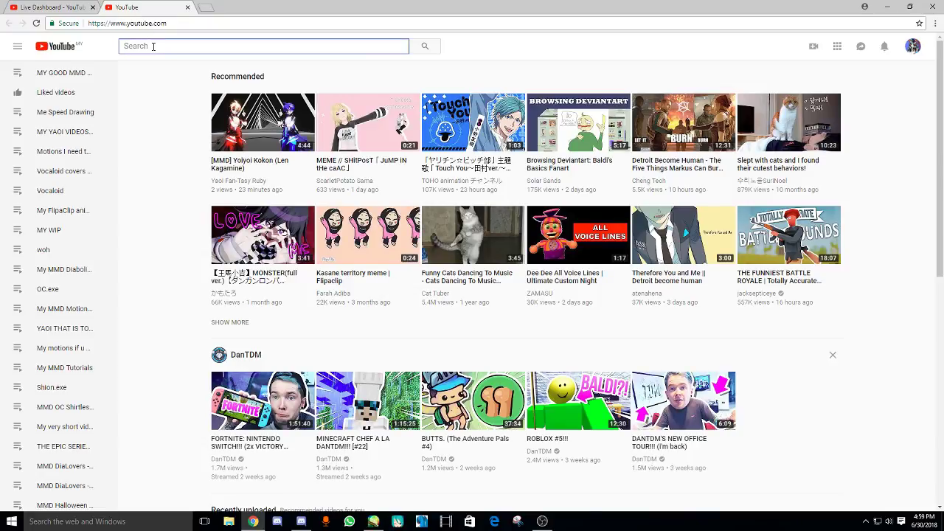
text(mon)
click(145, 73)
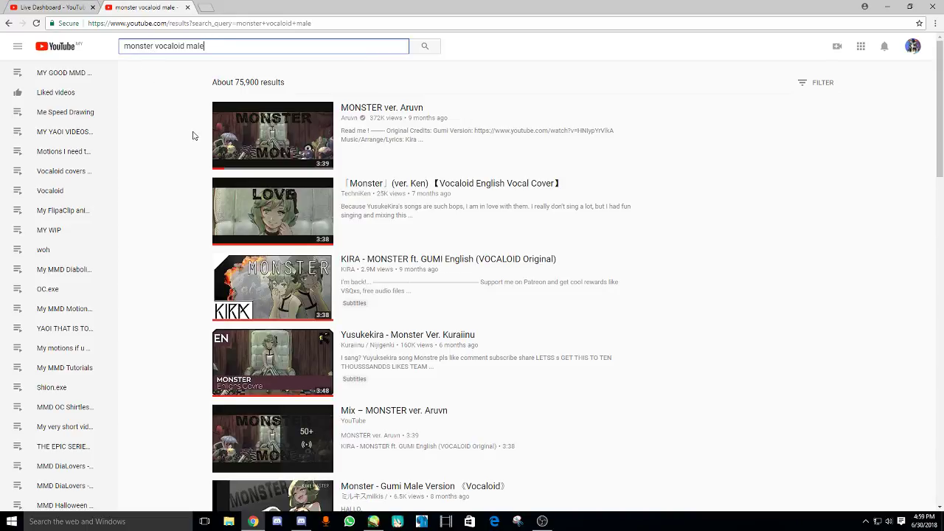
click(228, 210)
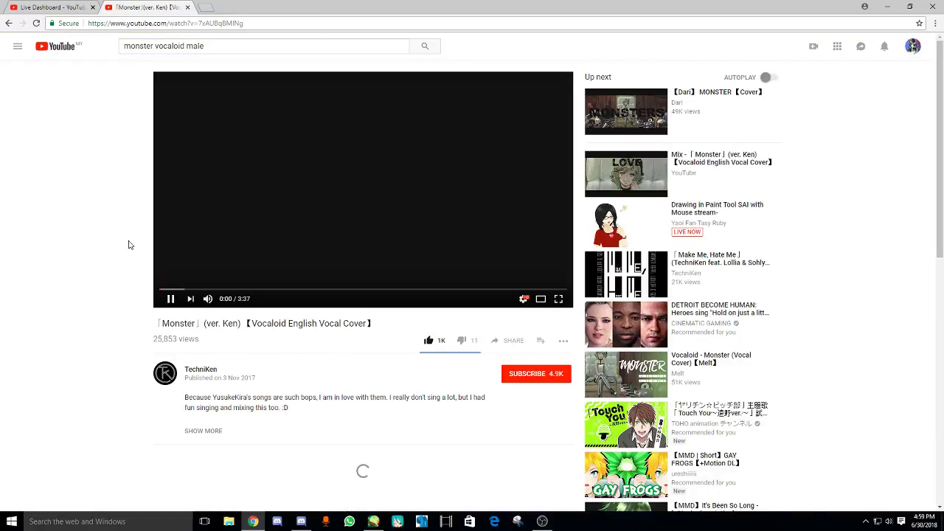
click(50, 7)
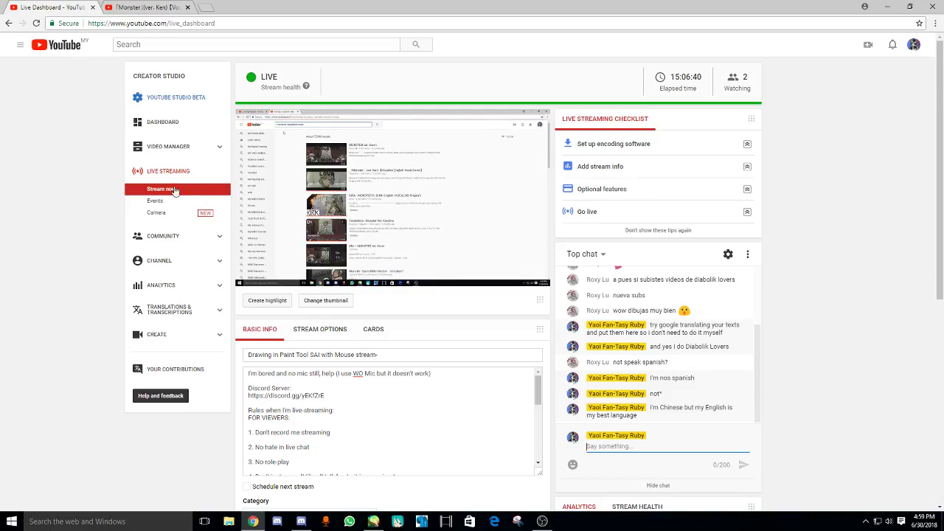
click(374, 522)
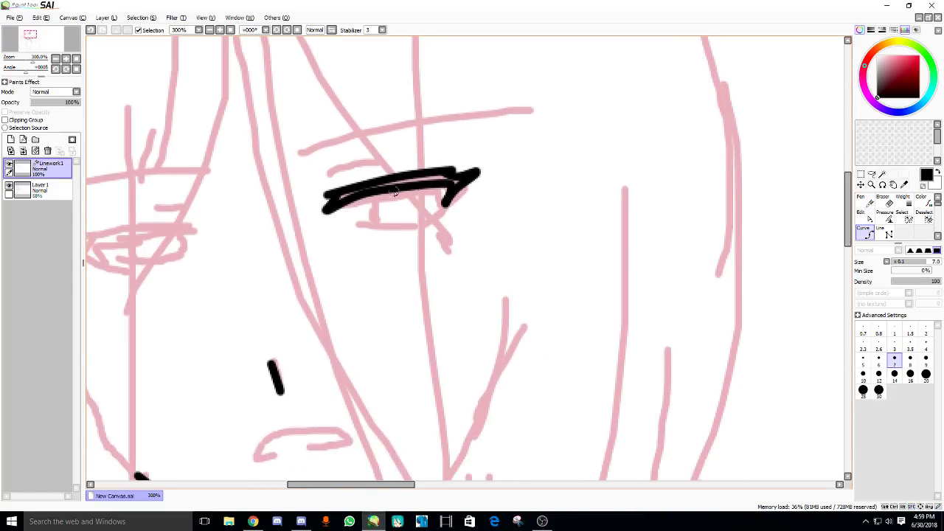
- Curve-ink the right eye's lower lid, the crease above it and a long brow
drag(380, 197, 374, 225)
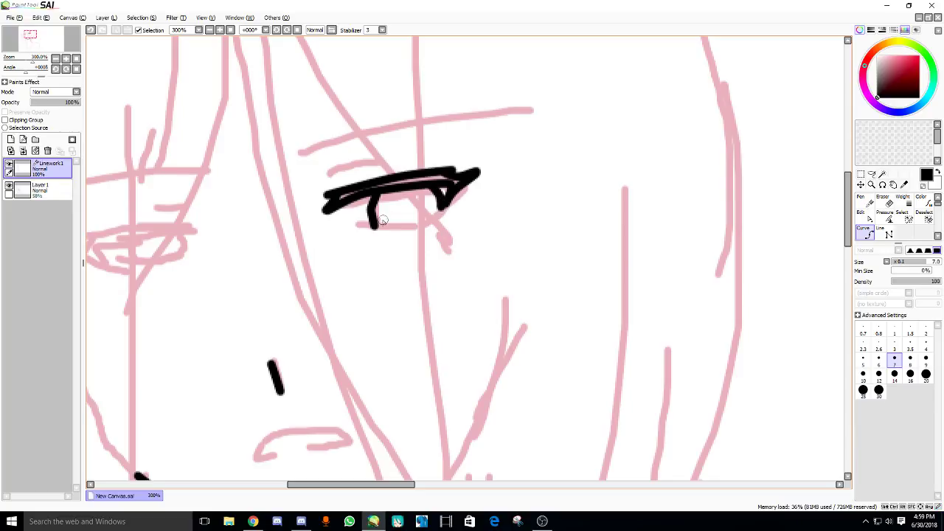
drag(361, 225, 443, 208)
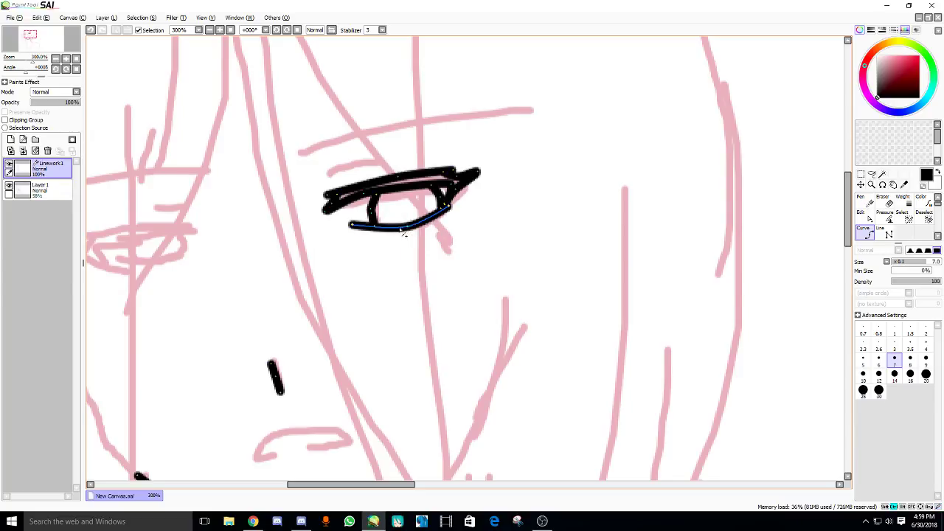
key(Return)
key(ctrl+z)
drag(344, 224, 360, 238)
mouse_move(343, 194)
mouse_down()
mouse_move(402, 178)
mouse_move(357, 180)
mouse_up()
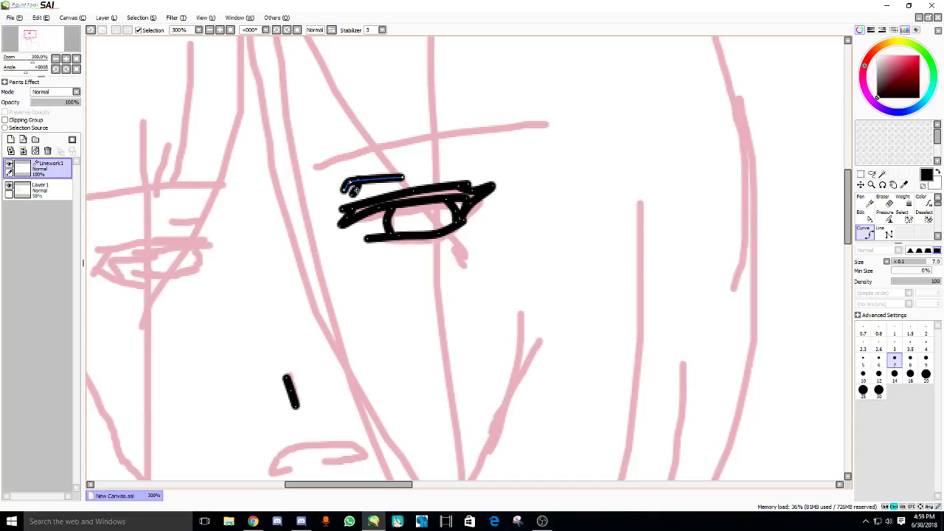
key(Return)
scroll(343, 189, up, 1)
mouse_move(307, 199)
mouse_down()
mouse_move(396, 173)
mouse_move(491, 164)
mouse_up()
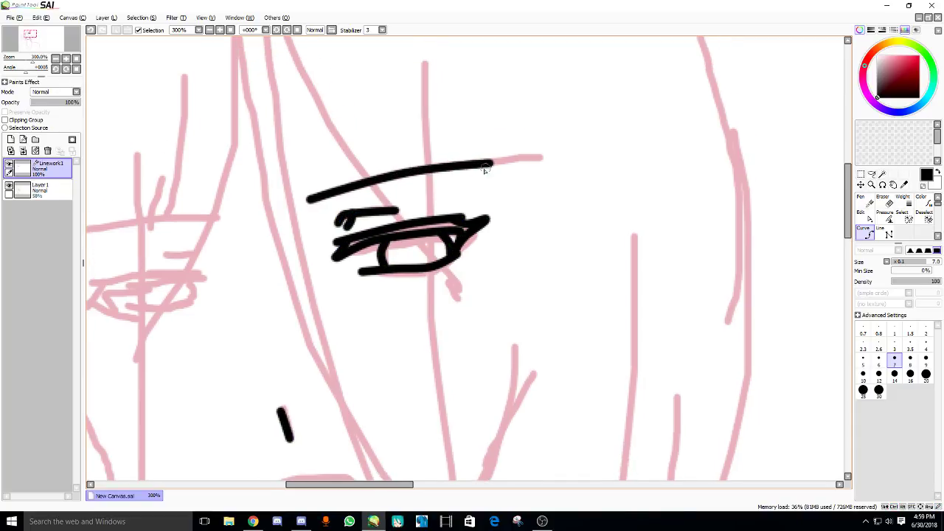
- At 150% zoom, draw a diagonal hair strand running through the brow to the eye
scroll(348, 208, down, 3)
mouse_move(330, 84)
mouse_down()
mouse_move(378, 182)
mouse_move(419, 216)
mouse_up()
key(ctrl+z)
mouse_move(330, 83)
mouse_down()
mouse_move(362, 152)
mouse_move(417, 214)
mouse_up()
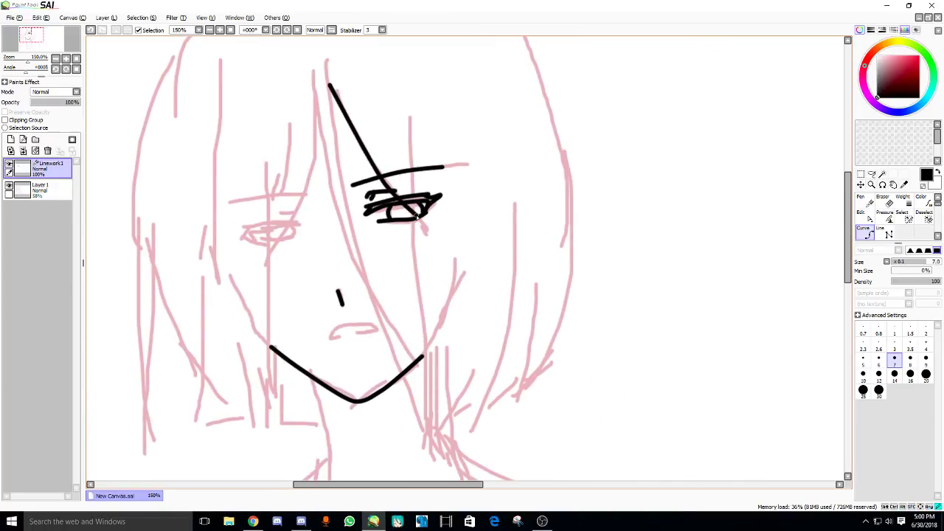
- Ink long vertical hair lines down the right side of the face past the chin
mouse_move(411, 122)
mouse_down()
mouse_move(435, 421)
mouse_move(419, 443)
mouse_move(428, 342)
mouse_move(450, 419)
mouse_move(469, 383)
mouse_up()
mouse_move(517, 198)
mouse_down()
mouse_move(501, 312)
mouse_move(507, 424)
mouse_up()
scroll(462, 421, down, 2)
drag(454, 253, 457, 402)
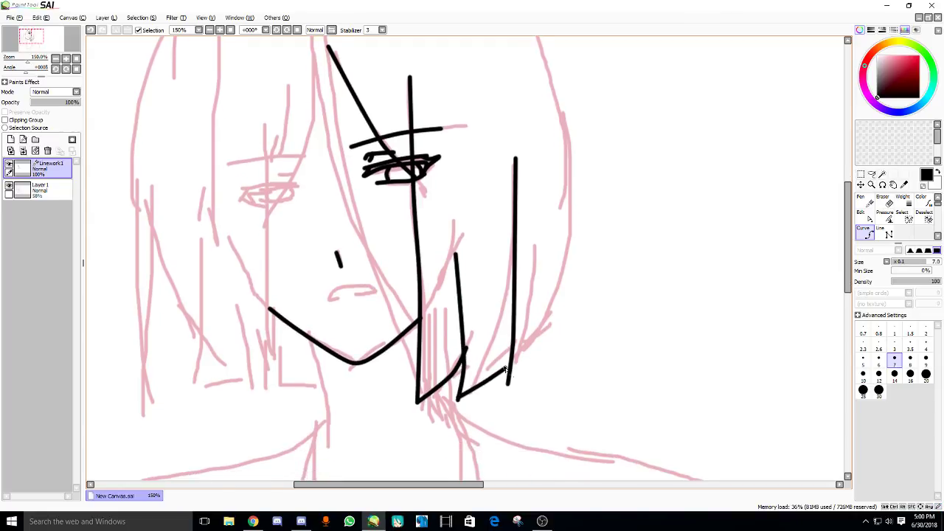
drag(460, 273, 436, 305)
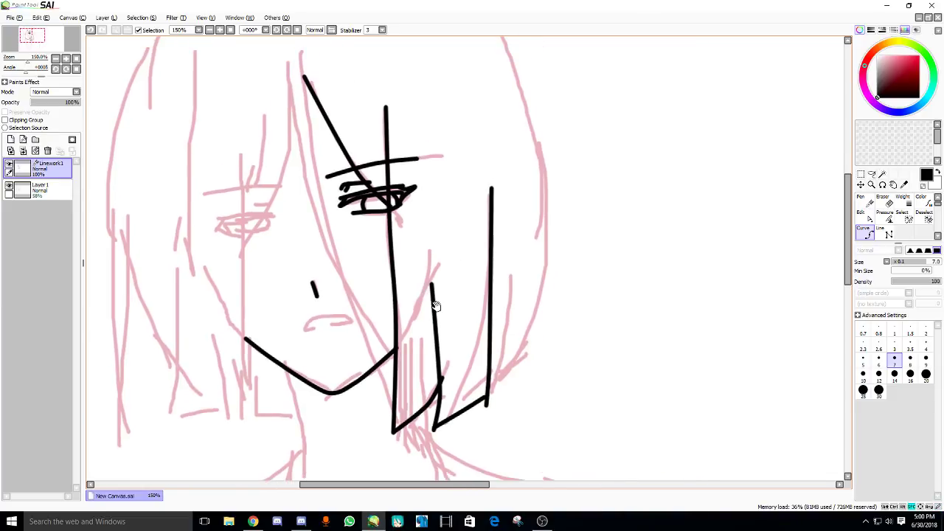
key(ctrl+z)
drag(484, 198, 487, 404)
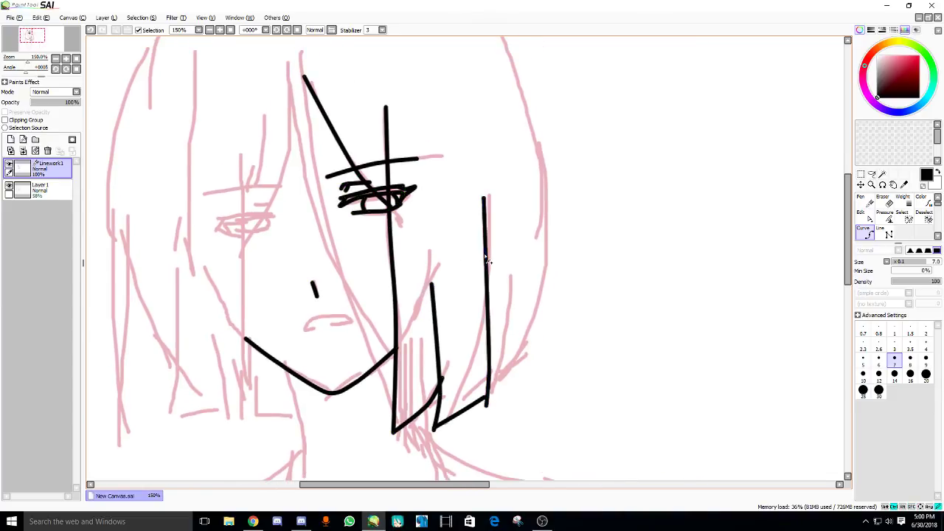
mouse_move(485, 258)
mouse_down()
mouse_move(504, 345)
mouse_move(515, 279)
mouse_up()
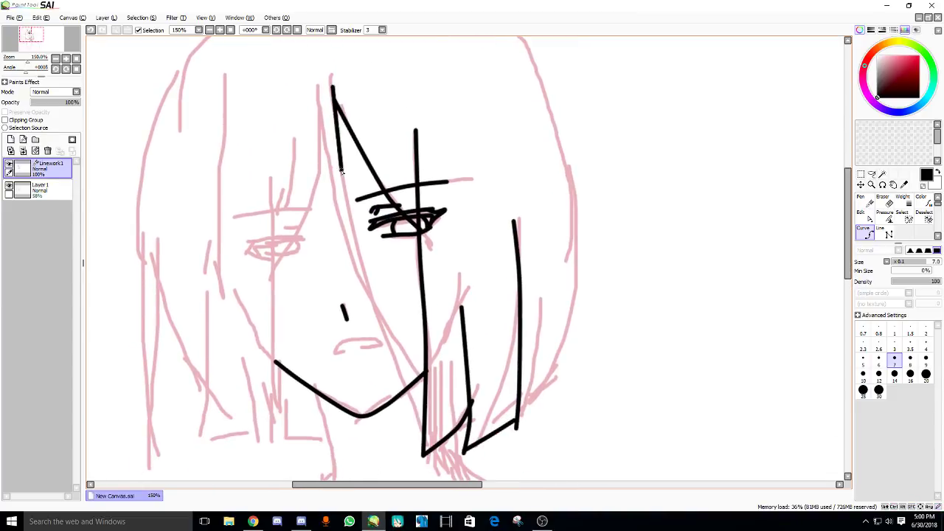
- Ink diagonal strands across the face and the outer left hair line, then the mouth line
mouse_move(341, 172)
mouse_down()
mouse_move(359, 240)
mouse_move(425, 399)
mouse_up()
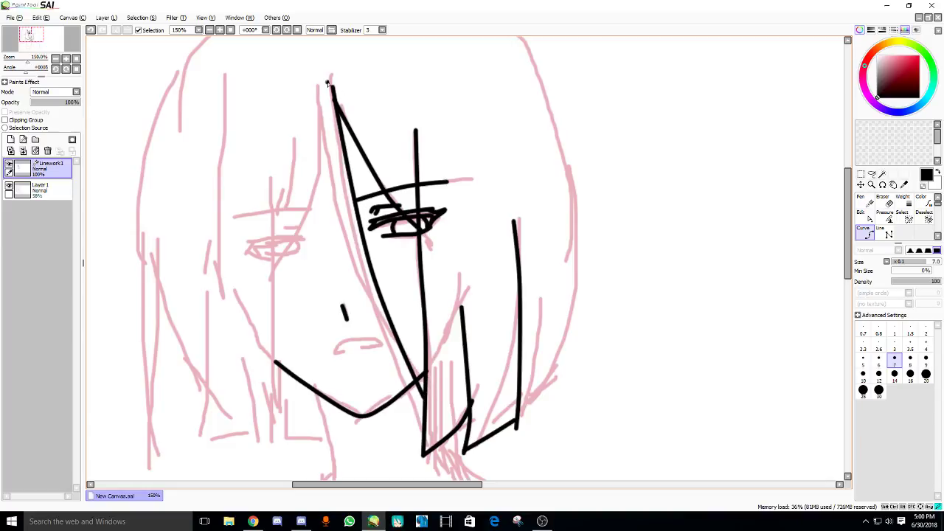
mouse_move(328, 82)
mouse_down()
mouse_move(327, 155)
mouse_move(350, 269)
mouse_move(422, 412)
mouse_up()
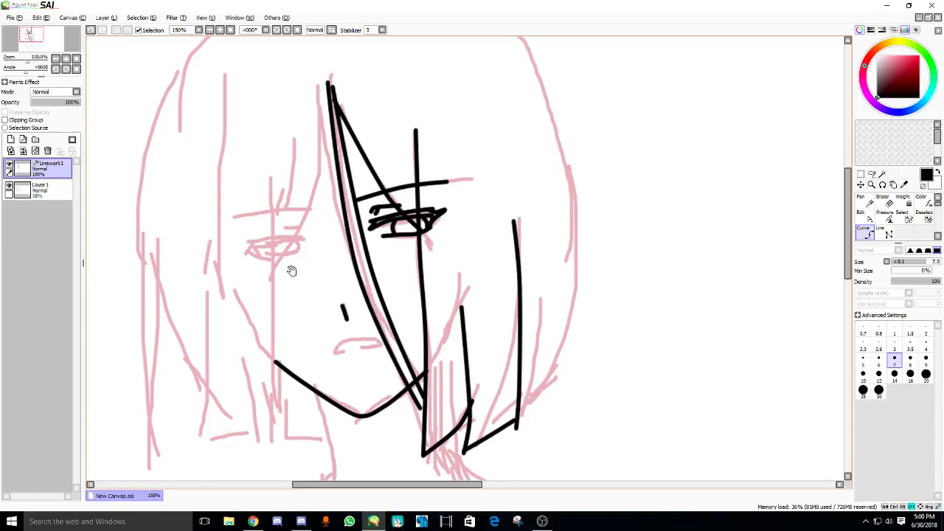
drag(291, 271, 332, 290)
mouse_move(367, 117)
mouse_down()
mouse_move(346, 230)
mouse_move(310, 294)
mouse_up()
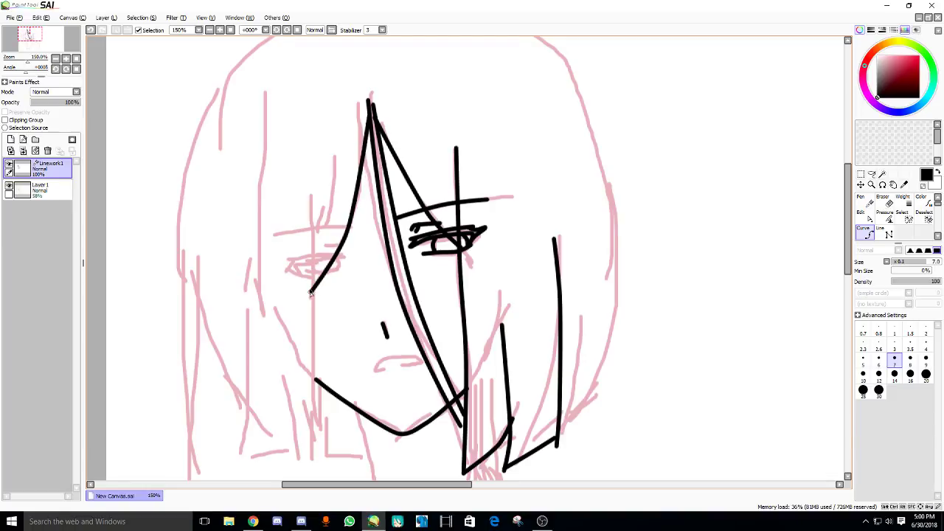
drag(294, 210, 324, 162)
mouse_move(356, 116)
mouse_down()
mouse_move(339, 272)
mouse_move(352, 411)
mouse_up()
mouse_move(301, 180)
mouse_down()
mouse_move(316, 408)
mouse_move(359, 426)
mouse_move(358, 399)
mouse_up()
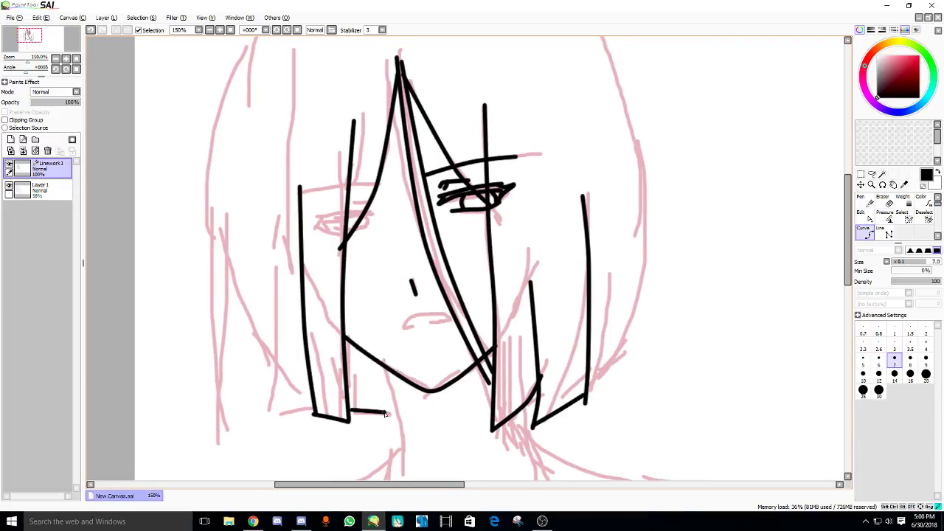
scroll(319, 347, up, 5)
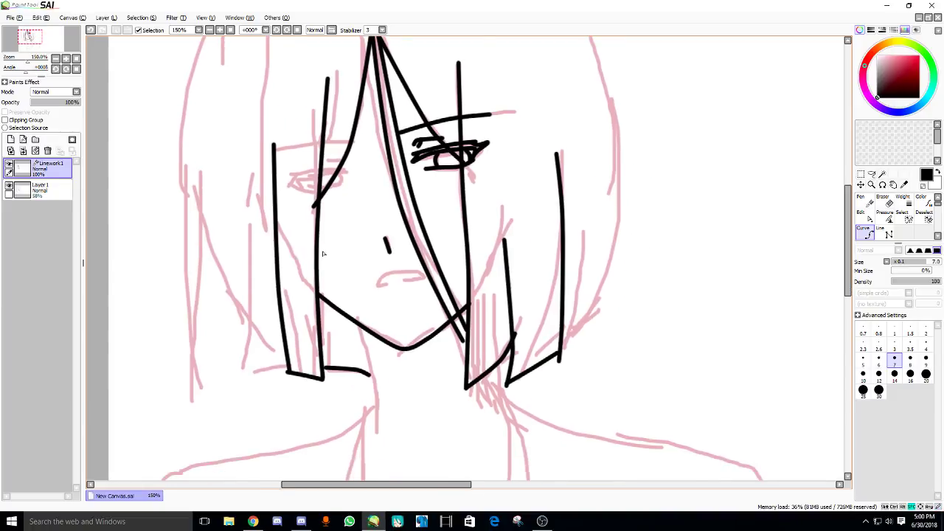
mouse_move(400, 278)
mouse_down()
mouse_move(451, 277)
mouse_move(475, 295)
mouse_move(436, 299)
mouse_move(465, 300)
mouse_move(378, 299)
mouse_up()
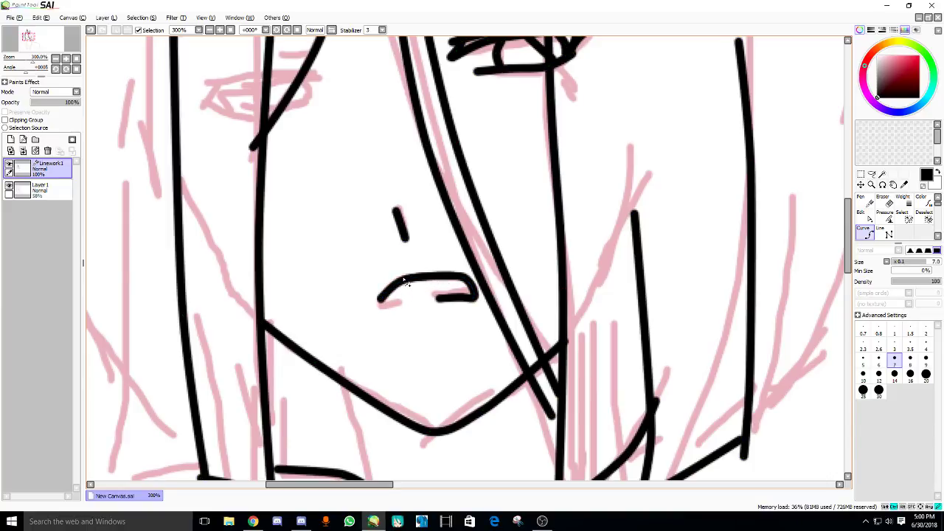
- Bend the mouth line's left end into a hook and draw a line across the left eye
click(379, 304)
key(Return)
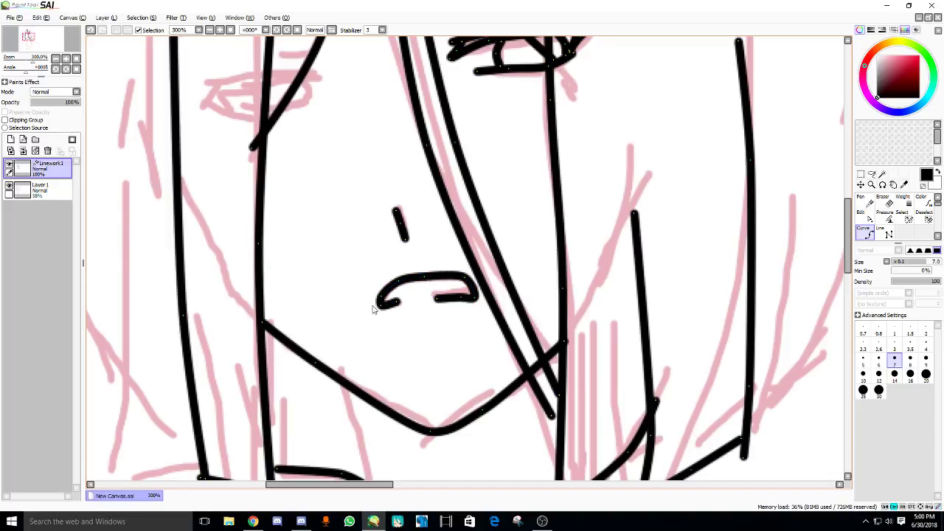
scroll(408, 311, up, 5)
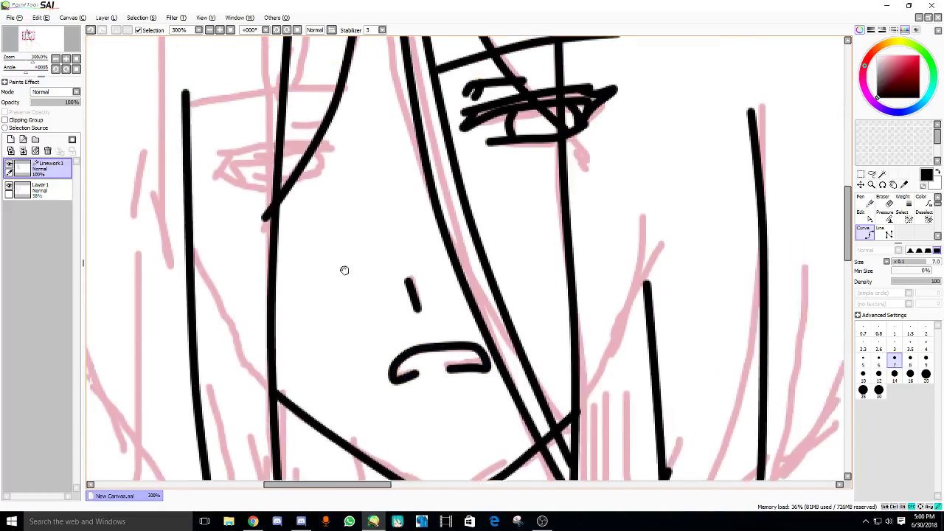
click(353, 203)
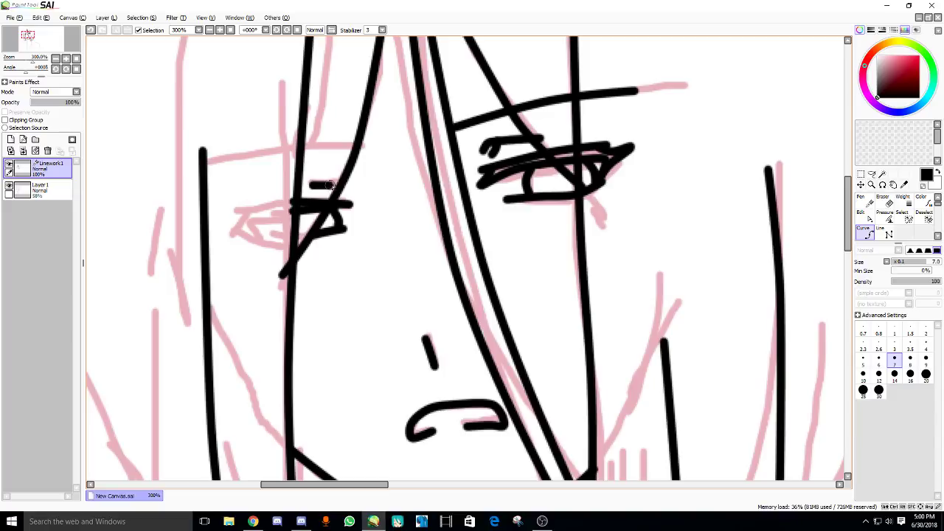
scroll(349, 189, up, 2)
mouse_move(373, 191)
mouse_down()
mouse_move(268, 195)
mouse_move(269, 224)
mouse_up()
scroll(294, 190, down, 2)
scroll(249, 211, up, 1)
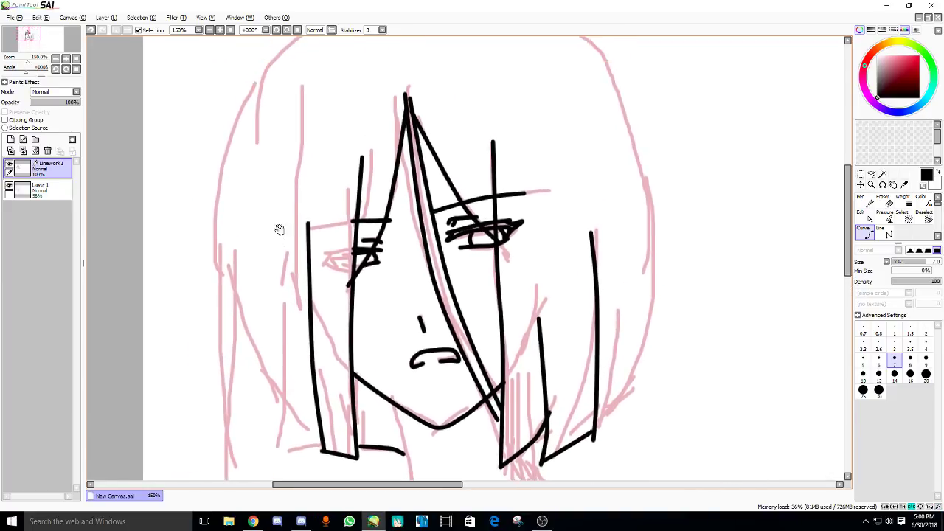
scroll(309, 144, down, 1)
- Ink an outer strand down the hair's left side, then bring up the YouTube Live Dashboard
mouse_move(310, 124)
mouse_down()
mouse_move(295, 244)
mouse_move(299, 284)
mouse_up()
key(ctrl+z)
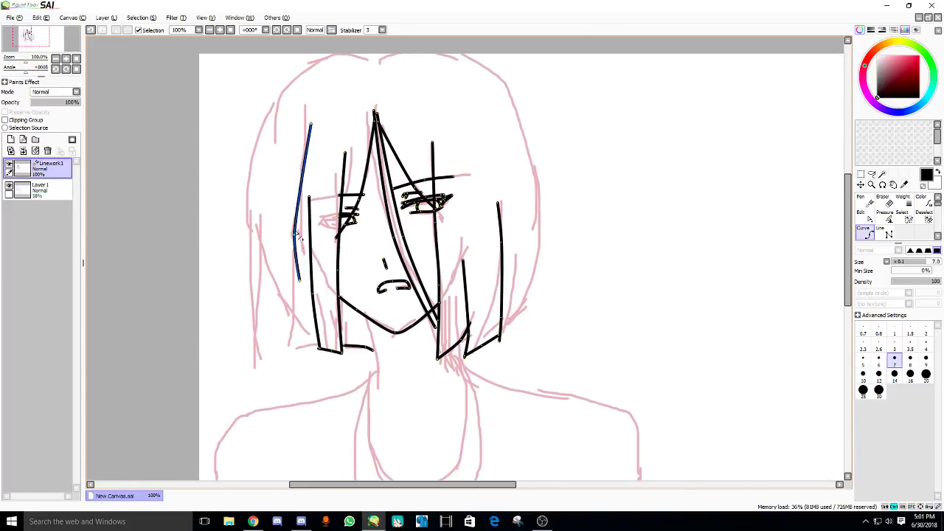
drag(310, 123, 297, 287)
key(ctrl+z)
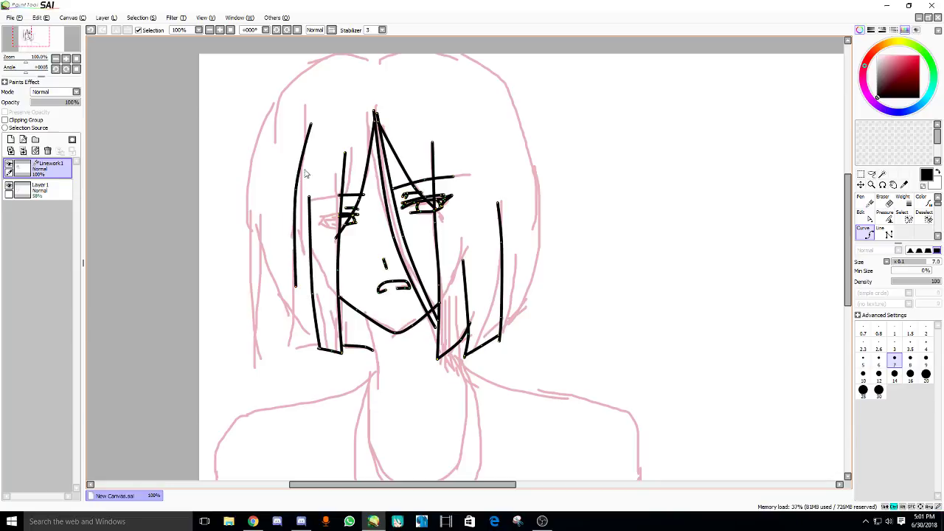
key(ctrl+z)
drag(310, 124, 295, 287)
key(ctrl+z)
key(ctrl+z)
scroll(465, 258, down, 1)
key(ctrl+z)
drag(315, 83, 299, 247)
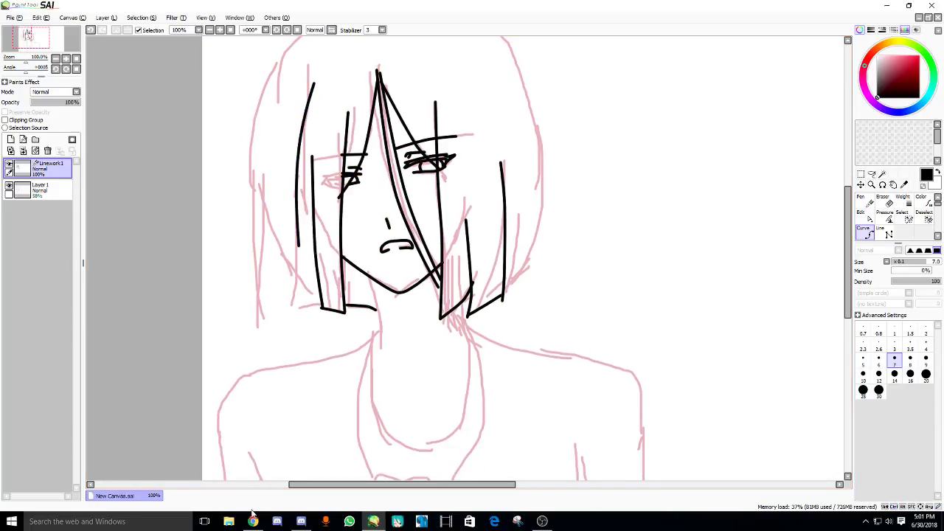
click(252, 520)
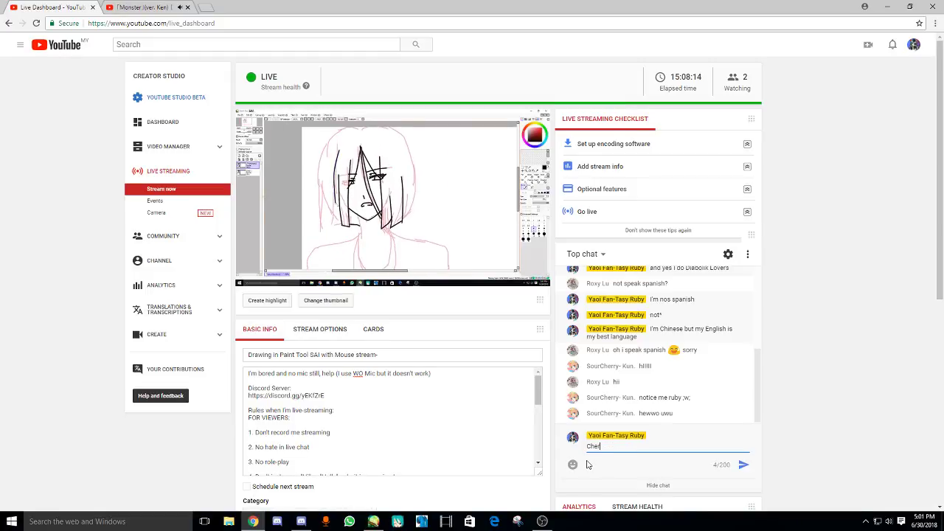
- Send an 'OWO' reply in the live chat and switch back to PaintTool SAI
key(Return)
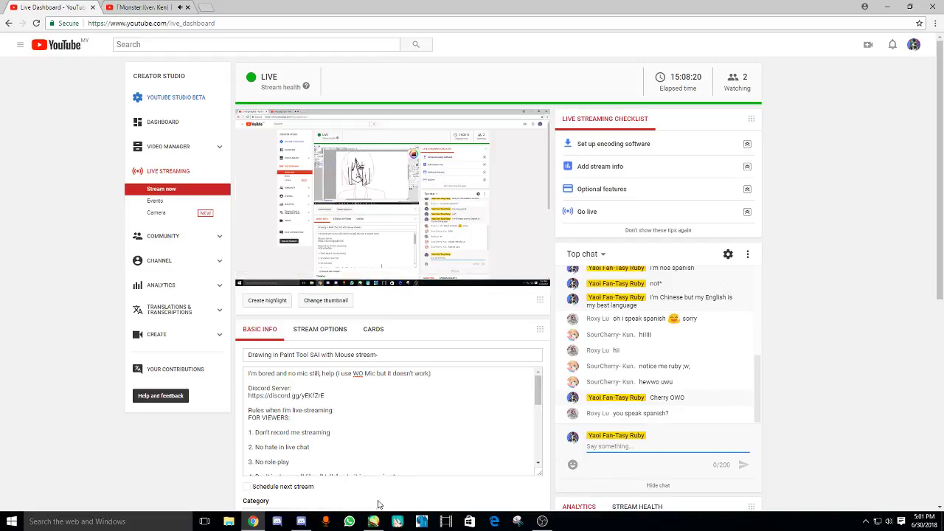
click(374, 523)
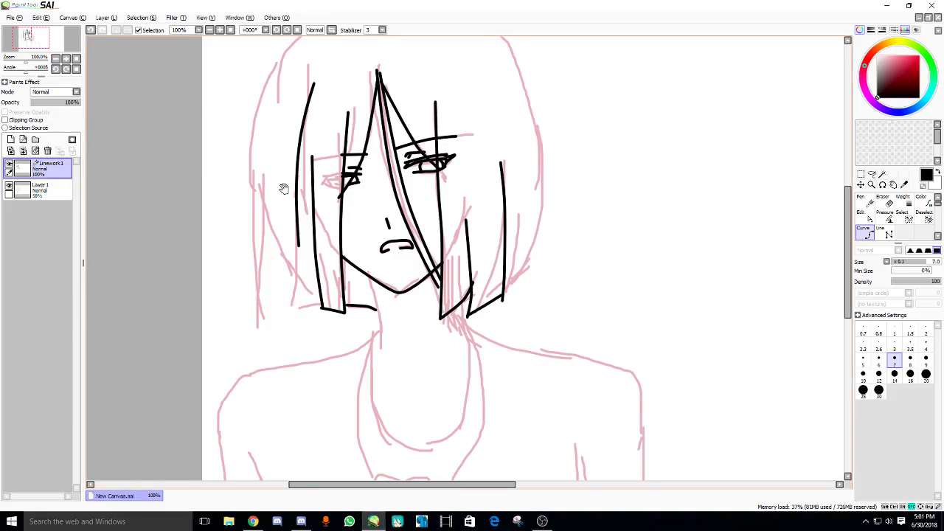
- Curve the rounded top of the hair down the left side and fix its bottom end
scroll(293, 180, up, 2)
scroll(276, 211, down, 2)
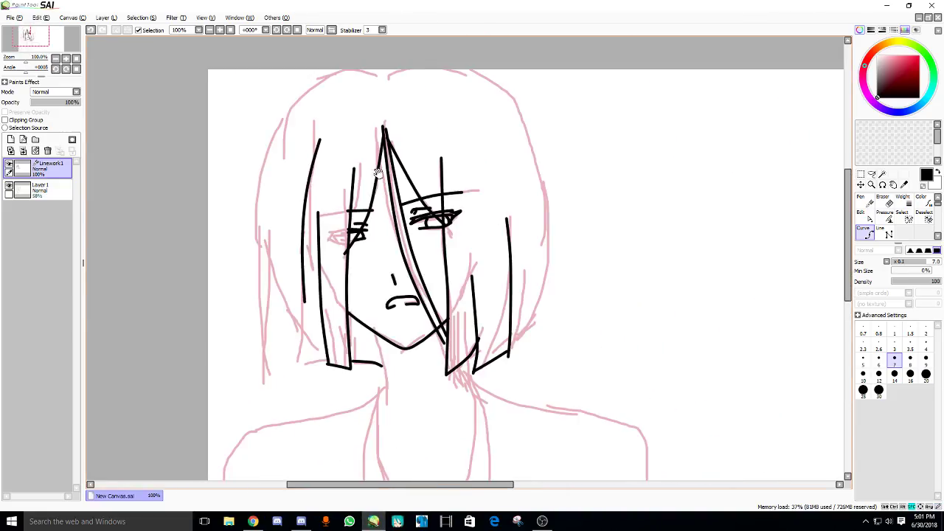
drag(330, 80, 282, 165)
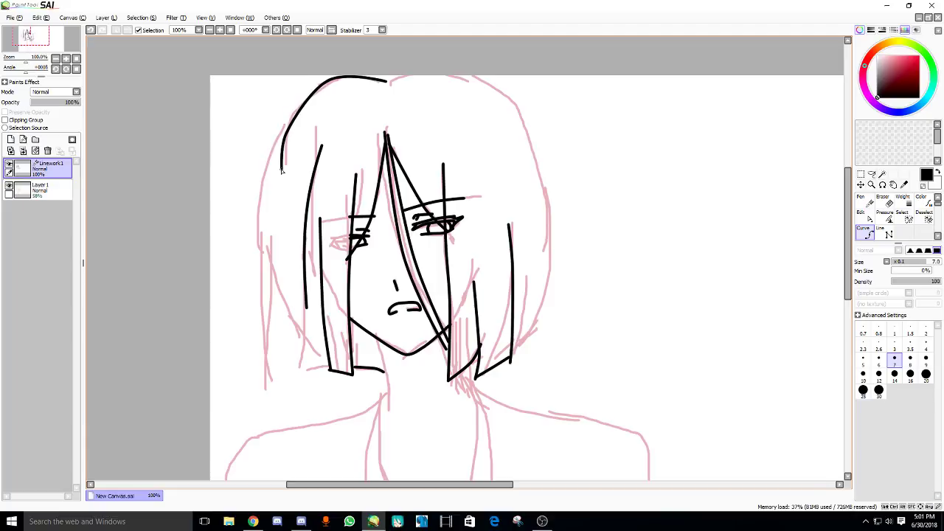
mouse_move(293, 133)
mouse_down()
mouse_move(289, 160)
mouse_move(271, 178)
mouse_move(264, 222)
mouse_move(265, 366)
mouse_up()
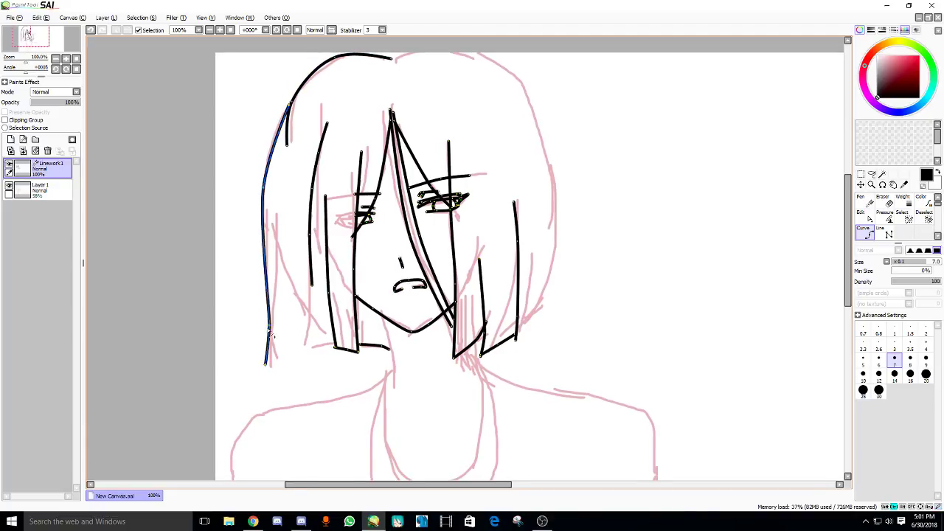
key(Return)
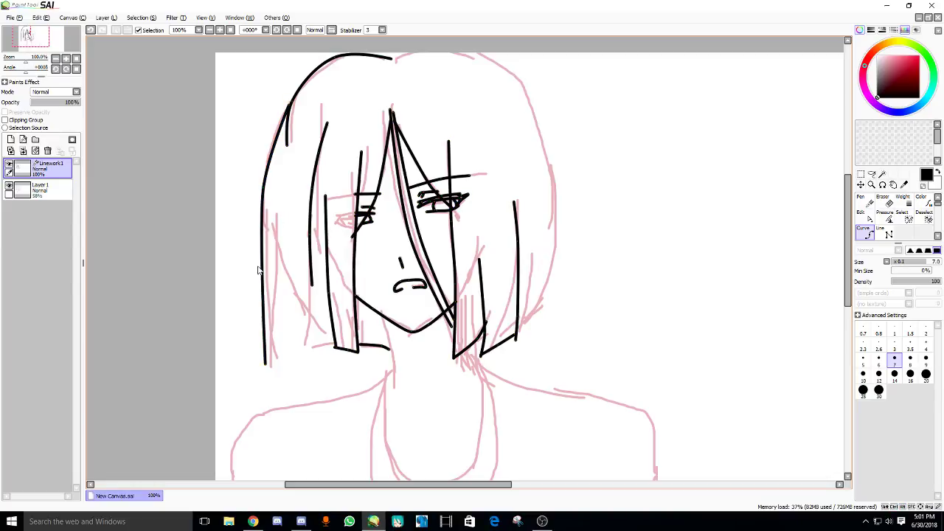
key(ctrl+z)
click(271, 362)
key(Return)
- Reshape the inner left strand's bend and bottom end until it meets the hair tips
key(ctrl+z)
click(279, 360)
key(Return)
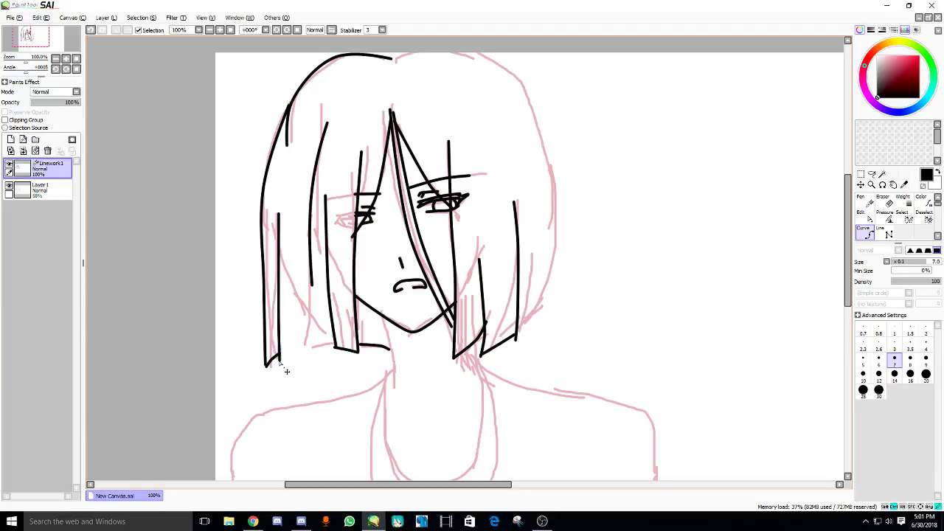
key(ctrl+z)
click(280, 357)
key(Return)
scroll(278, 372, down, 1)
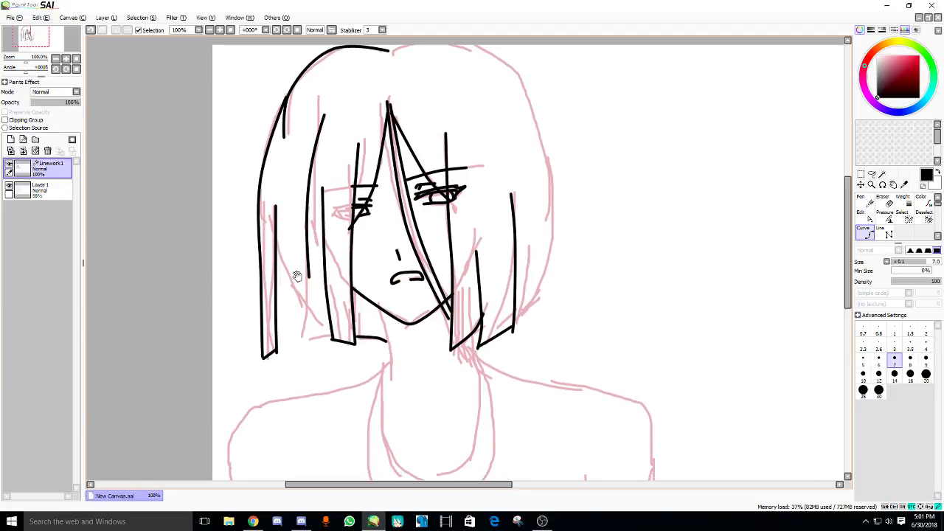
key(ctrl+z)
click(282, 275)
key(Return)
key(ctrl+z)
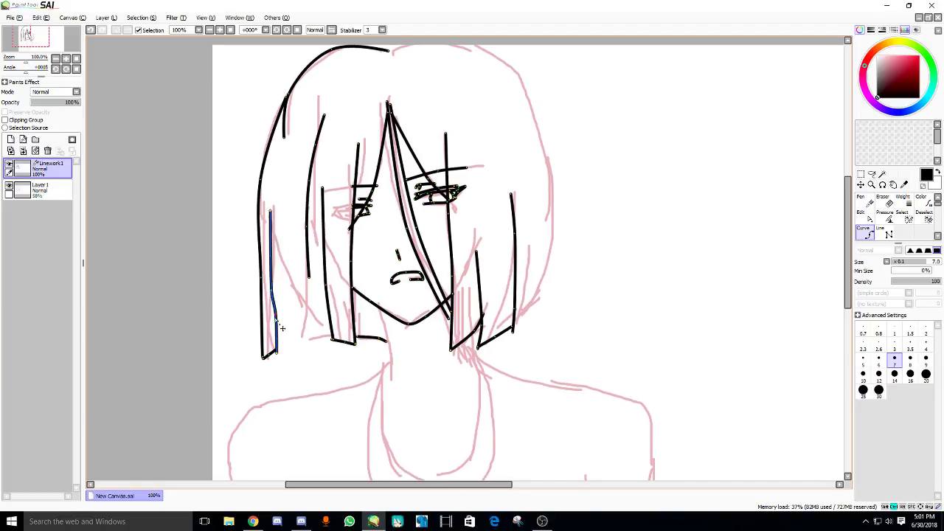
key(Return)
key(ctrl+z)
click(277, 357)
key(Return)
key(ctrl+z)
click(279, 358)
key(Return)
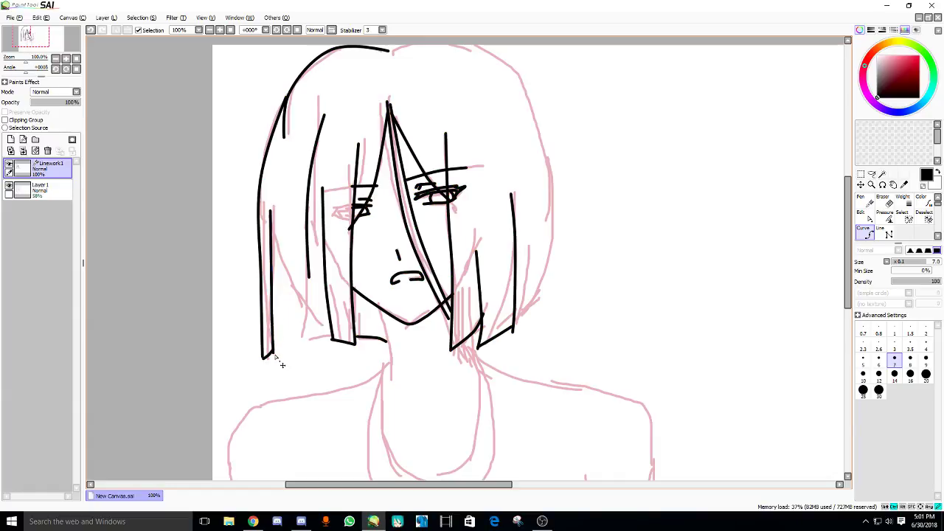
key(ctrl+z)
key(Return)
- Add two more left strands, then extend the outline across the top and down the right side
drag(274, 237, 294, 340)
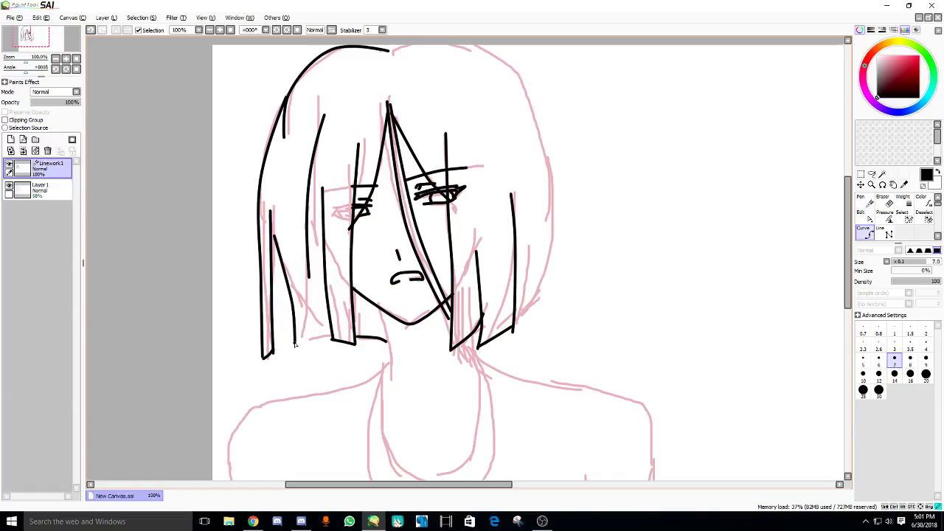
drag(302, 299, 296, 347)
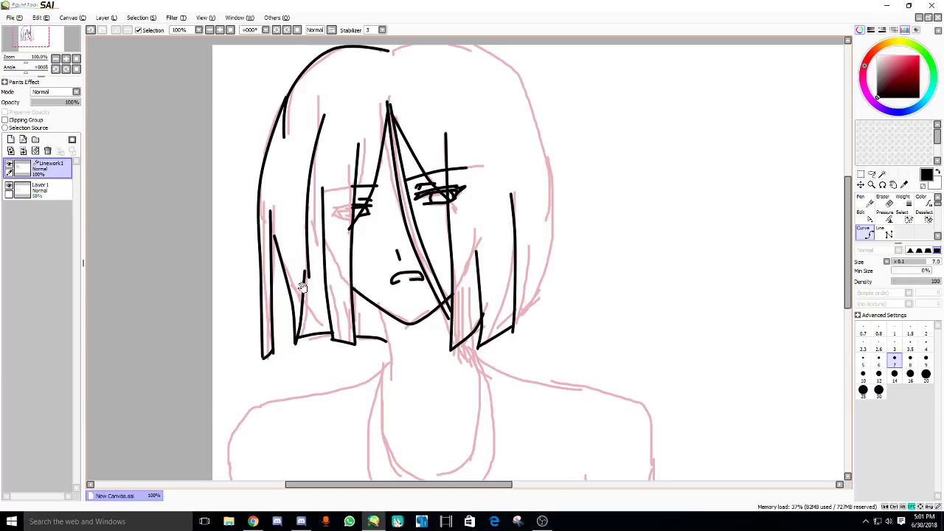
drag(302, 288, 291, 297)
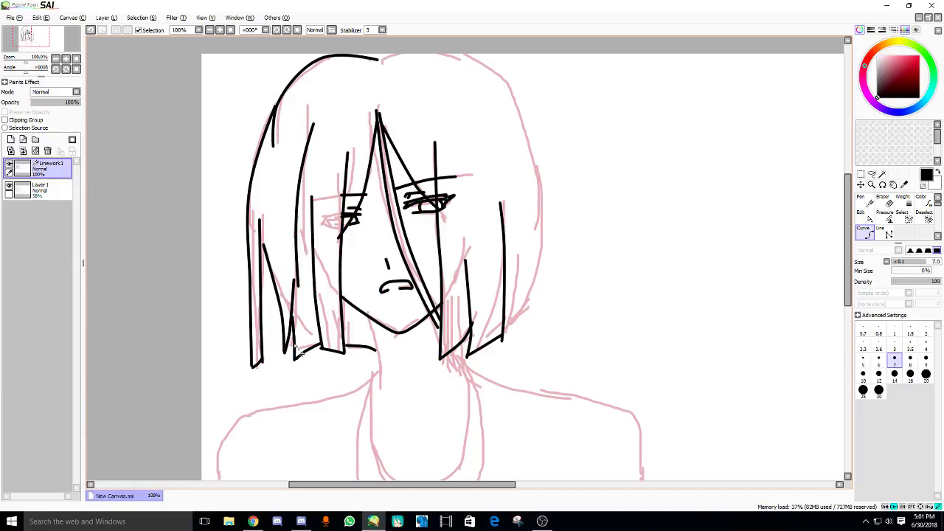
drag(301, 354, 263, 383)
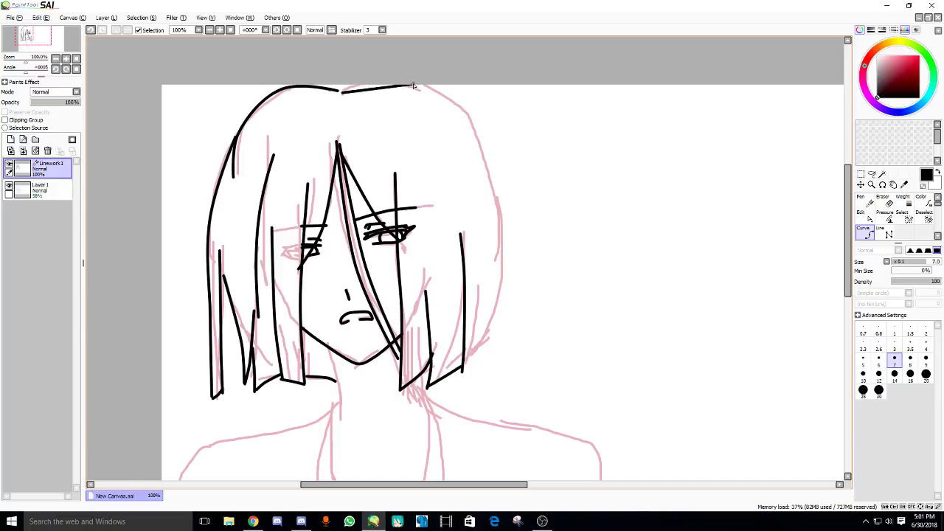
click(440, 115)
click(439, 111)
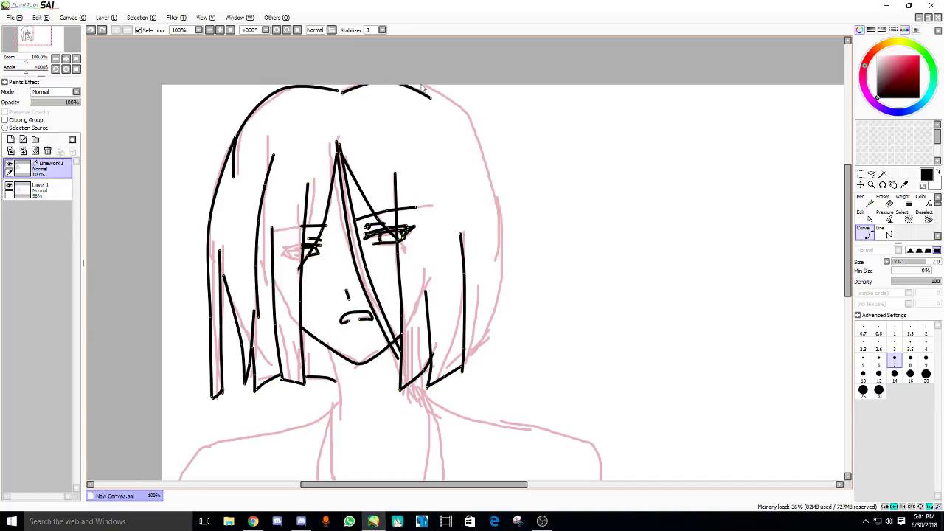
click(502, 238)
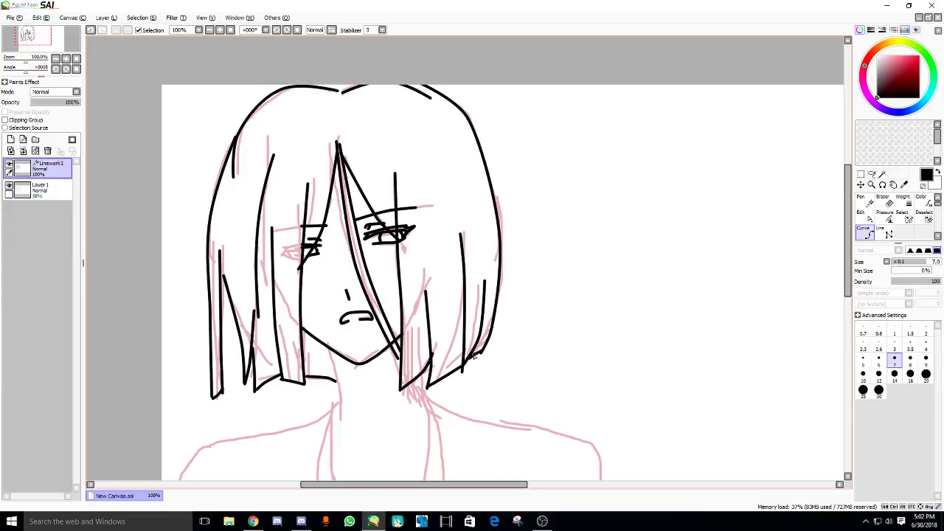
drag(369, 354, 397, 309)
scroll(386, 300, up, 1)
scroll(377, 221, down, 3)
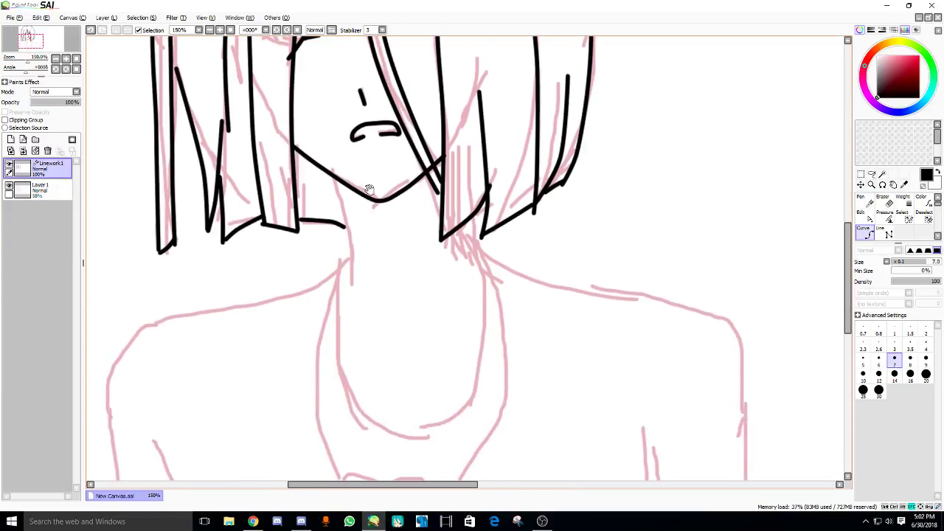
scroll(434, 186, up, 1)
- Thin the mouth stroke to 51% pressure and taper the chin line's ends
key(ctrl+shift)
scroll(413, 197, up, 1)
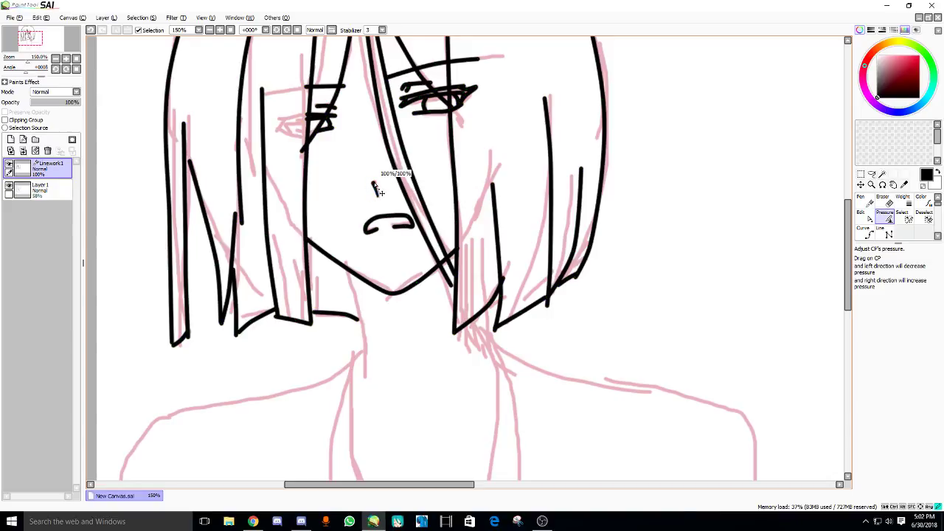
scroll(384, 221, up, 1)
drag(396, 246, 332, 275)
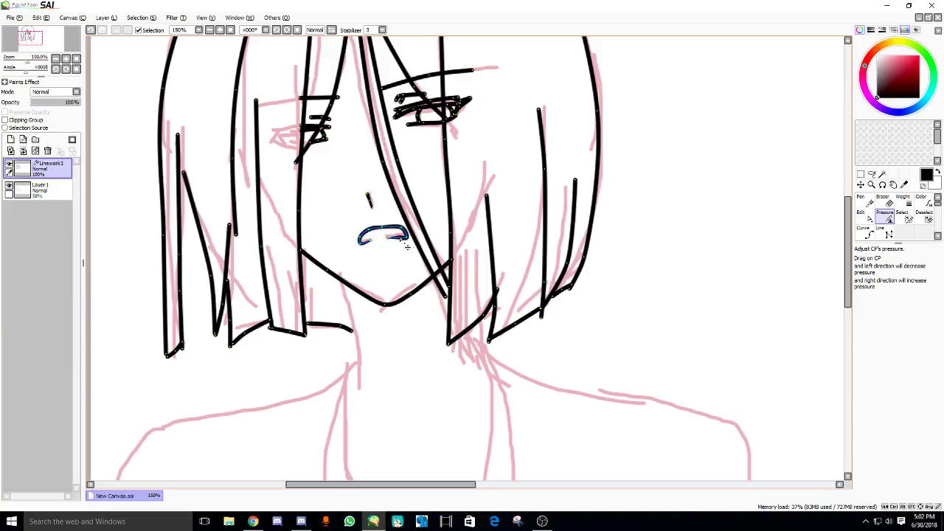
scroll(384, 250, up, 1)
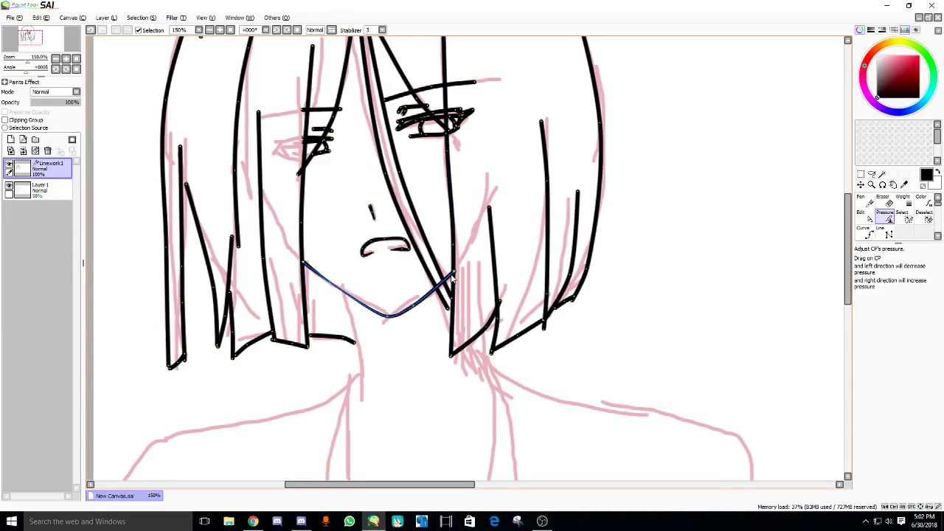
mouse_move(453, 278)
mouse_down()
mouse_move(441, 281)
mouse_move(441, 309)
mouse_move(435, 303)
mouse_up()
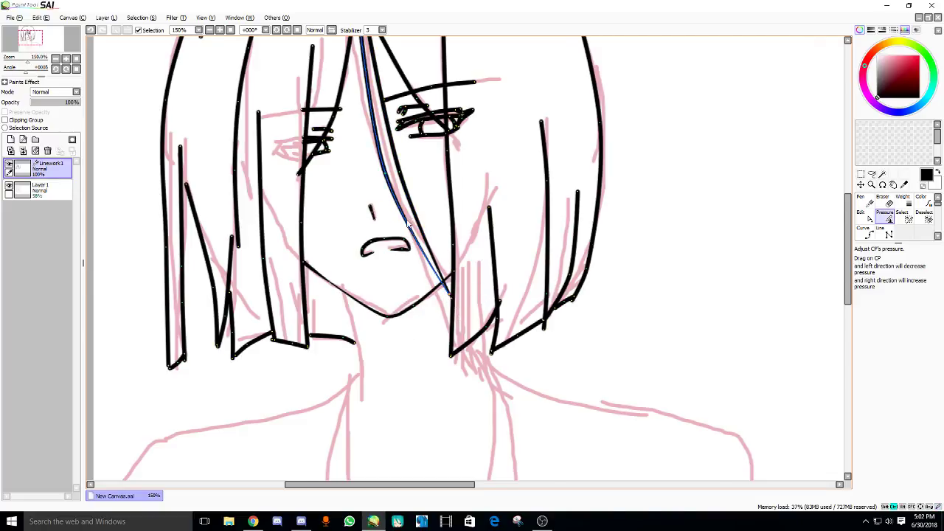
- Taper the ends of the diagonal, left and vertical hair strands
scroll(408, 225, up, 3)
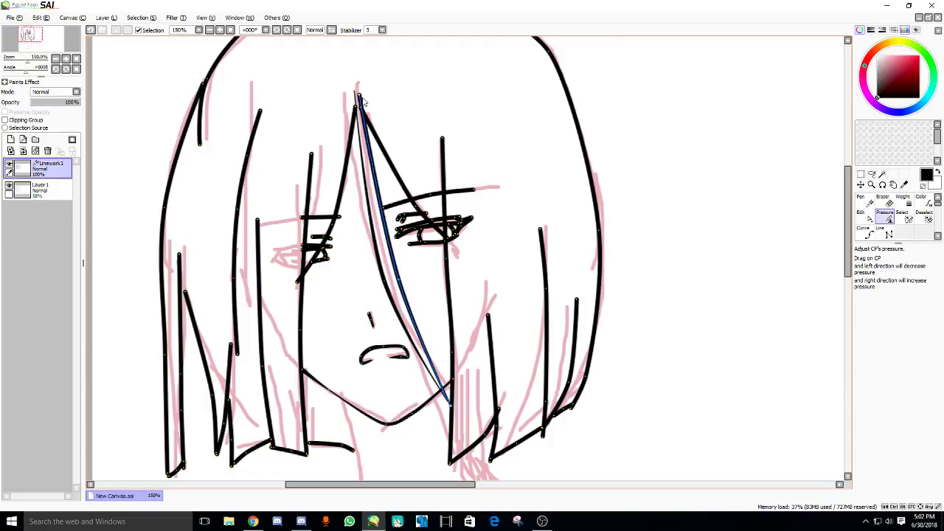
mouse_move(363, 102)
mouse_down()
mouse_move(347, 105)
mouse_move(327, 147)
mouse_up()
drag(355, 111, 329, 122)
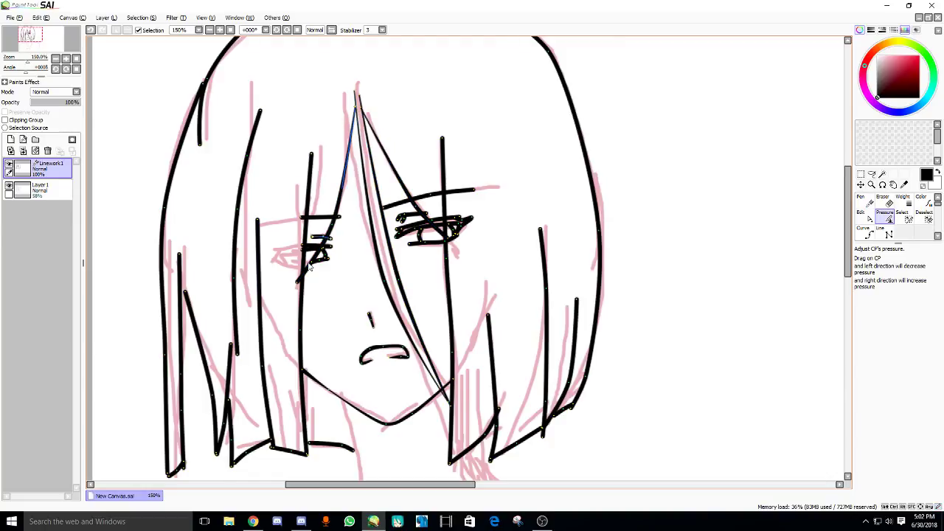
drag(308, 267, 296, 283)
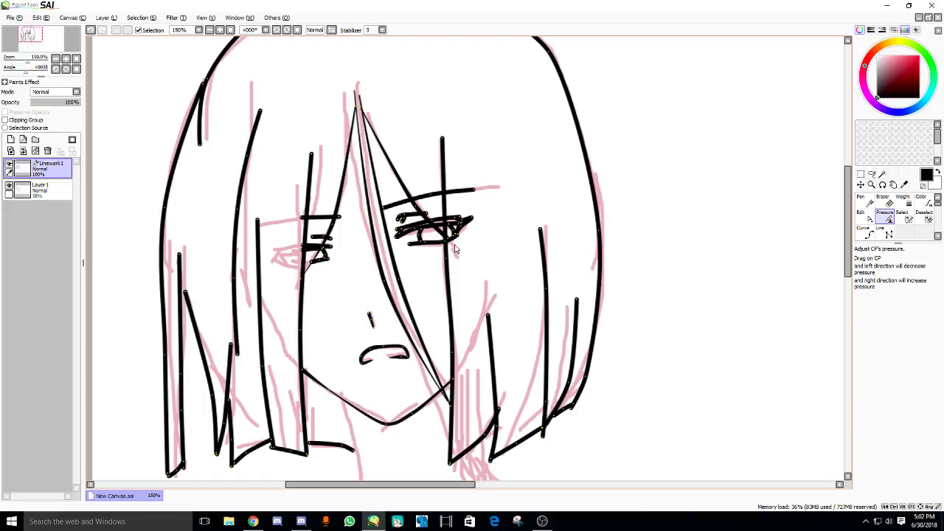
mouse_move(453, 161)
mouse_down()
mouse_move(446, 140)
mouse_move(420, 148)
mouse_up()
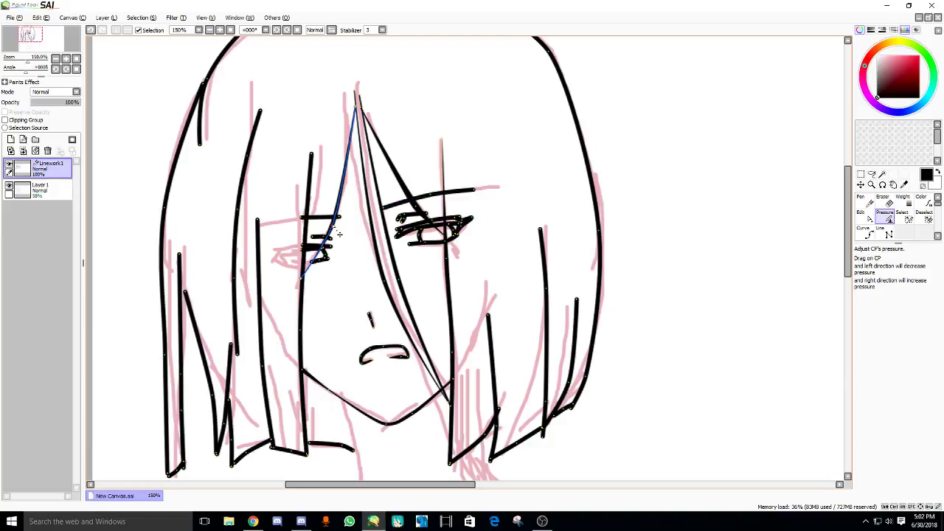
drag(310, 156, 303, 158)
scroll(314, 221, down, 2)
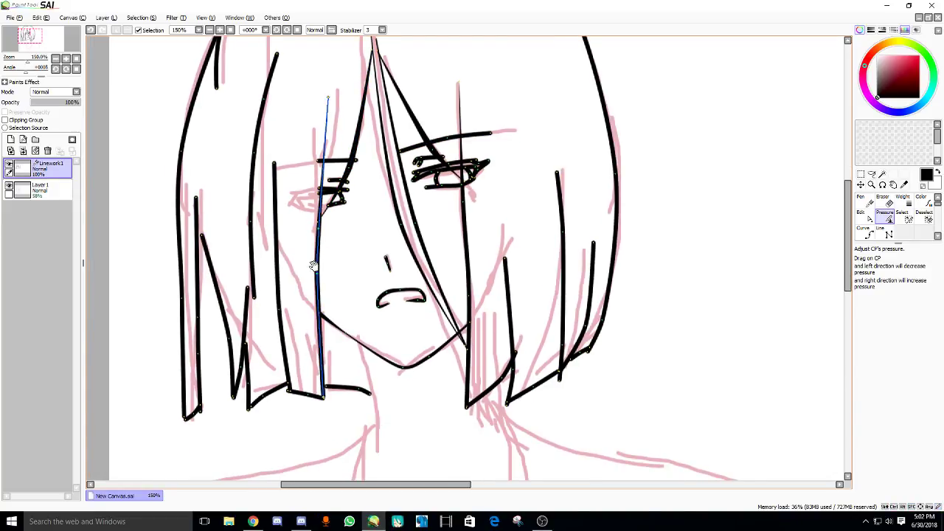
scroll(320, 347, down, 2)
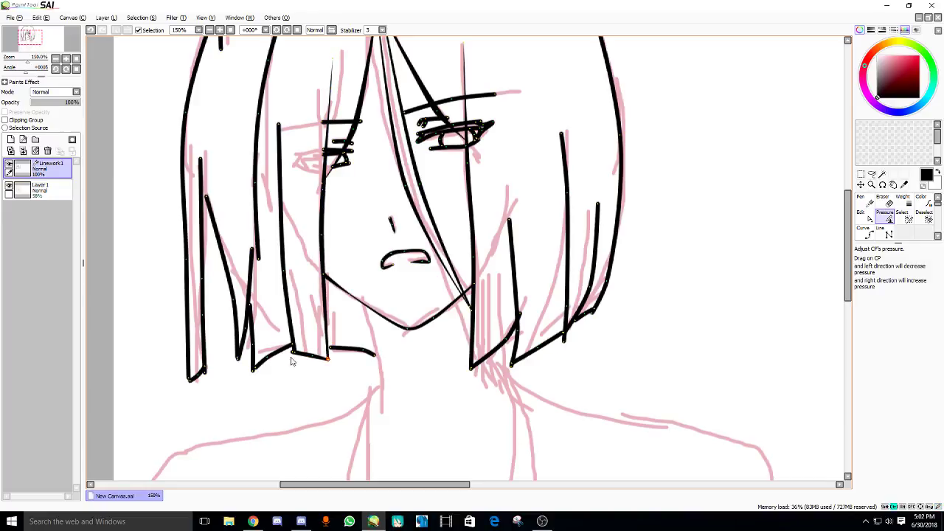
drag(295, 358, 249, 384)
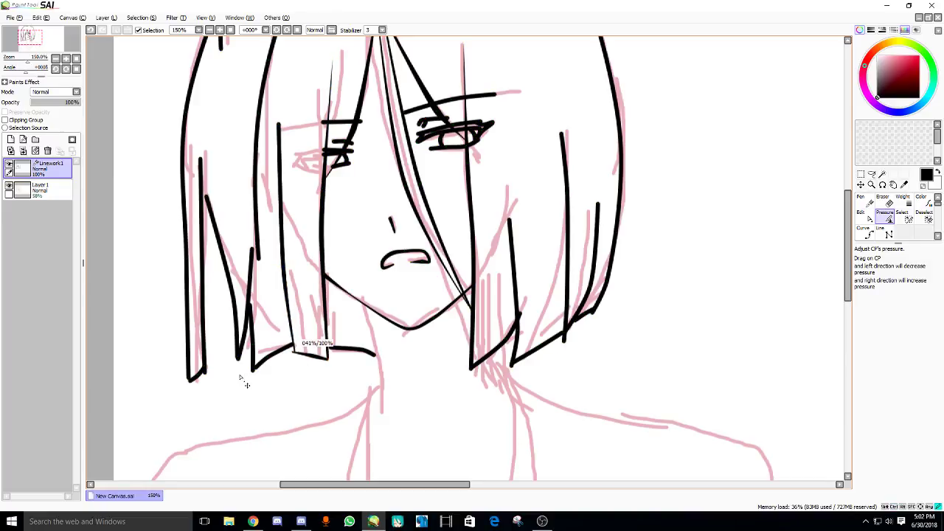
- Thicken the hair-top outline and thin its right end
scroll(276, 361, up, 1)
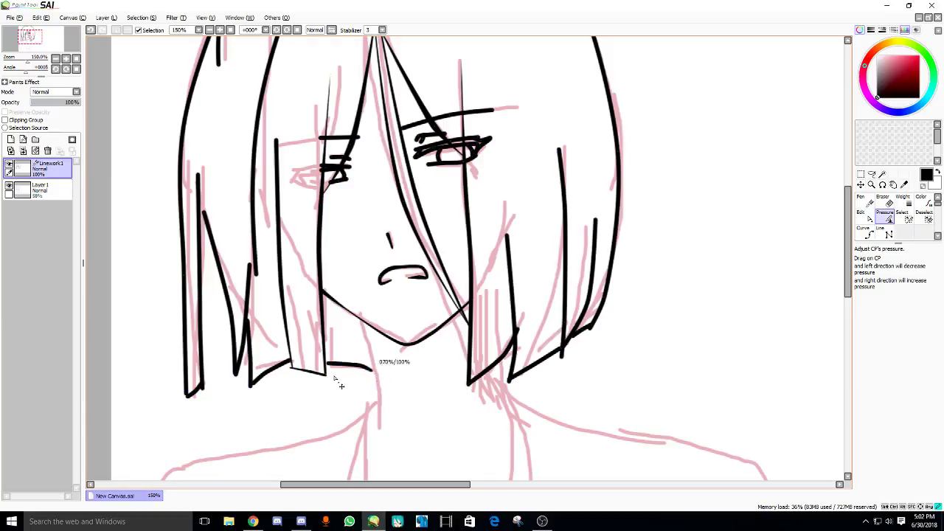
scroll(298, 385, up, 1)
scroll(278, 180, up, 1)
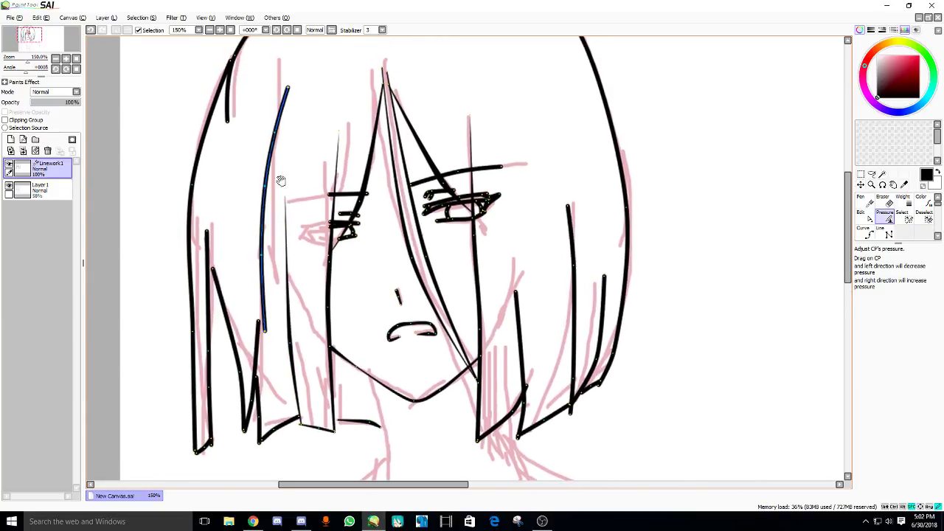
scroll(245, 138, up, 1)
scroll(245, 138, up, 1)
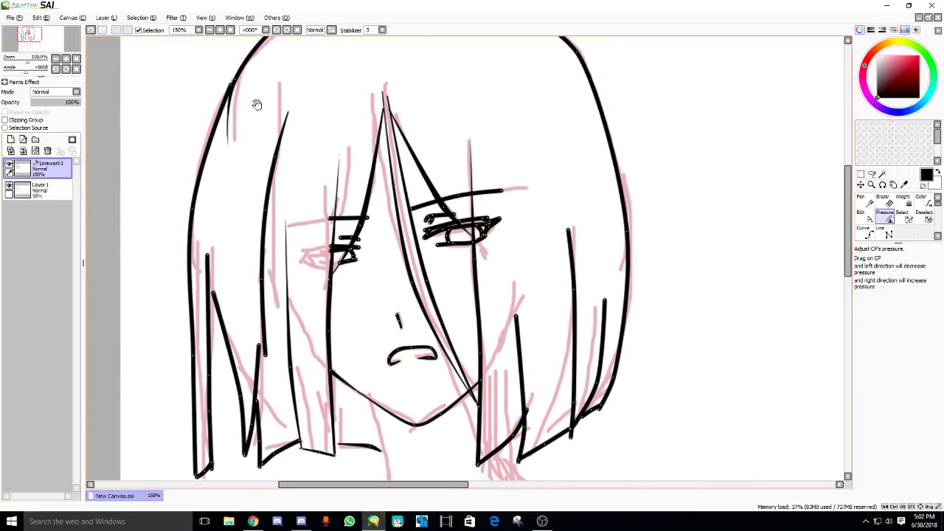
scroll(253, 99, up, 1)
drag(230, 124, 172, 168)
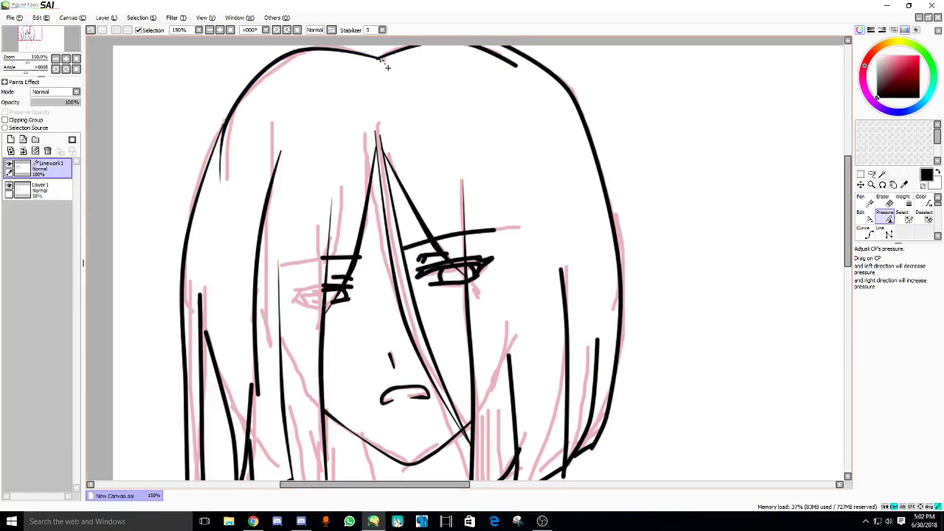
drag(304, 55, 446, 69)
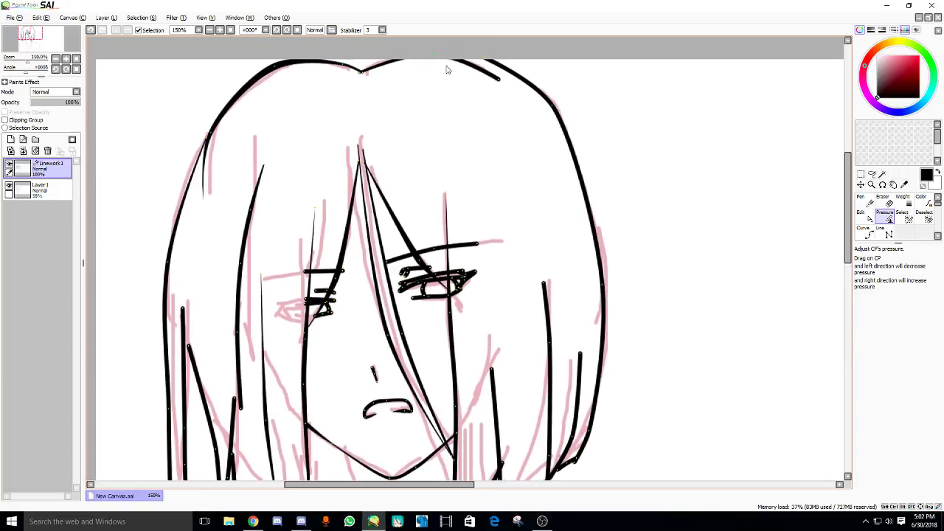
mouse_move(489, 96)
mouse_down()
mouse_move(487, 59)
mouse_move(537, 84)
mouse_up()
drag(484, 60, 559, 137)
- Adjust the right hair strands' weight, fading ends to zero, then bring up the live dashboard
scroll(596, 216, down, 2)
scroll(575, 281, up, 2)
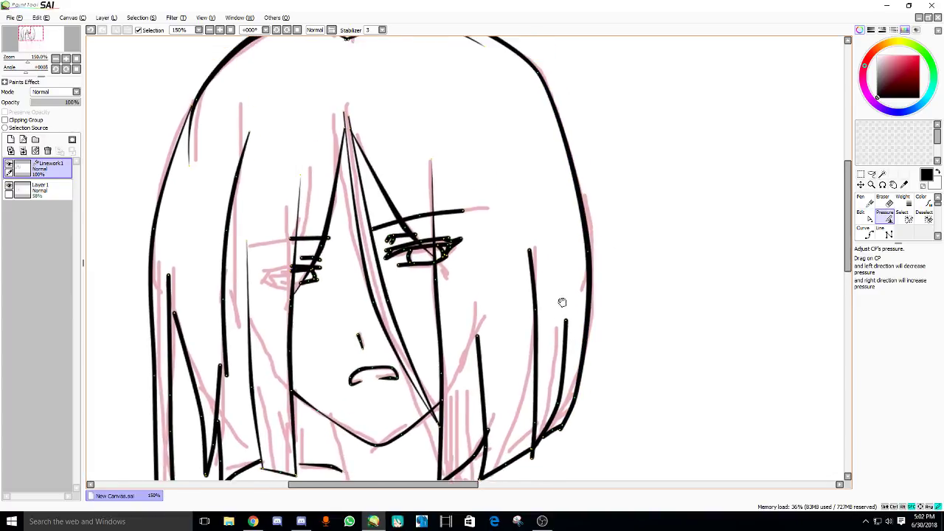
drag(537, 257, 547, 151)
mouse_move(591, 298)
mouse_down()
mouse_move(580, 322)
mouse_move(567, 317)
mouse_up()
drag(581, 326, 520, 341)
drag(577, 208, 494, 243)
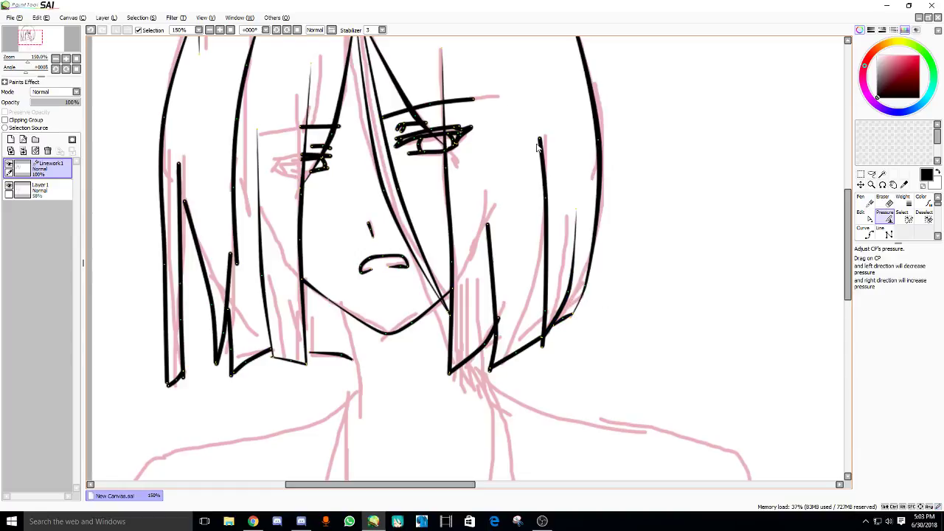
drag(541, 140, 375, 277)
drag(487, 233, 476, 234)
drag(496, 318, 487, 321)
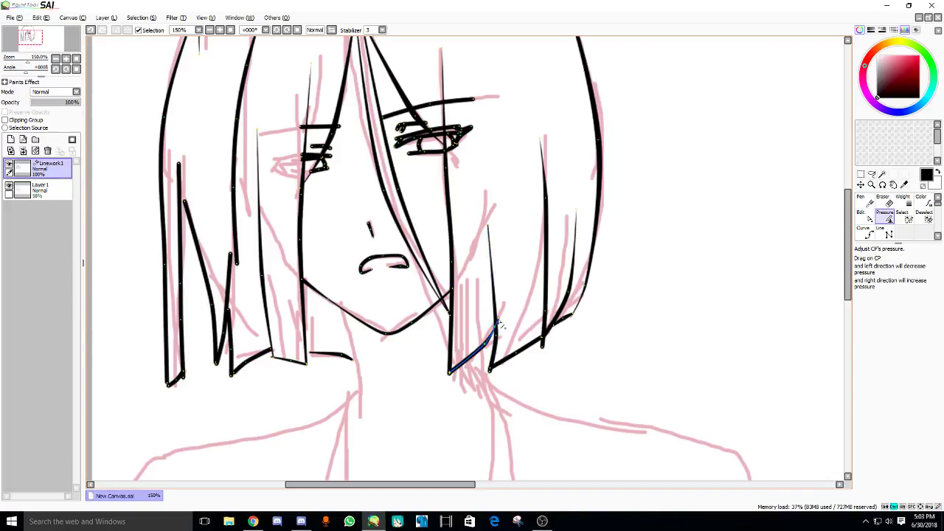
click(253, 522)
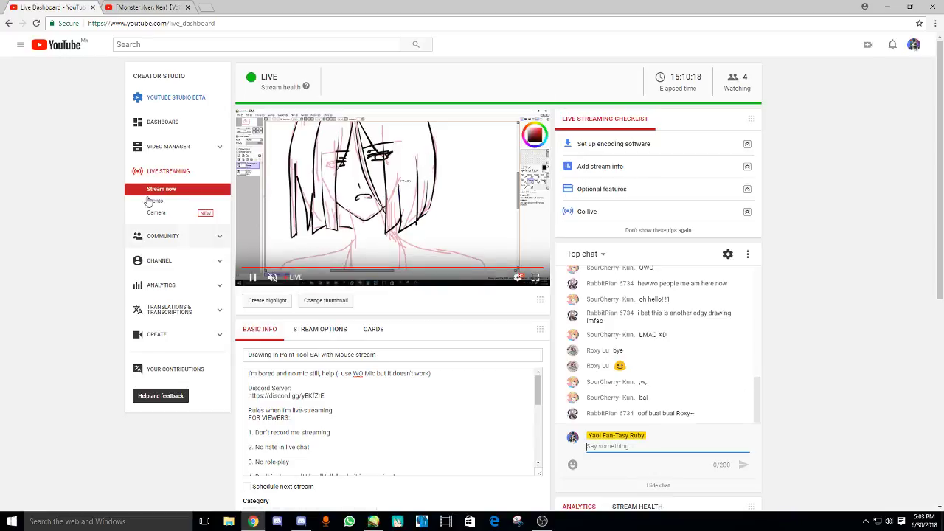
- Scroll through the Monster (ver. Ken) video's comments, then go back to the SAI canvas
click(144, 6)
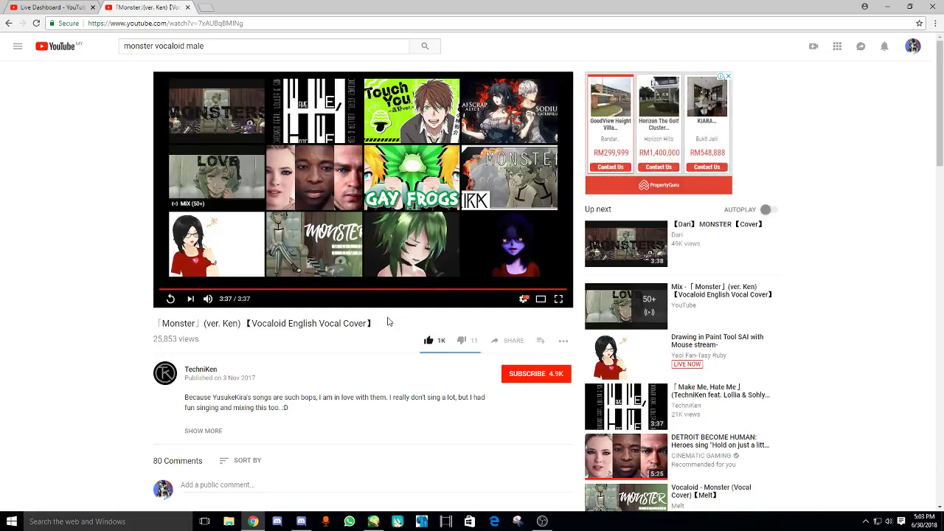
scroll(389, 322, down, 3)
scroll(389, 322, down, 3)
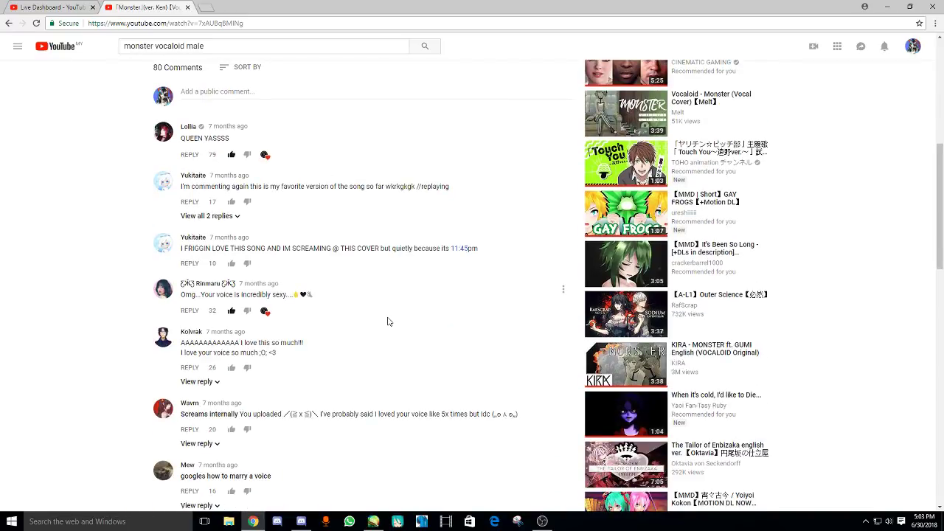
scroll(389, 321, down, 3)
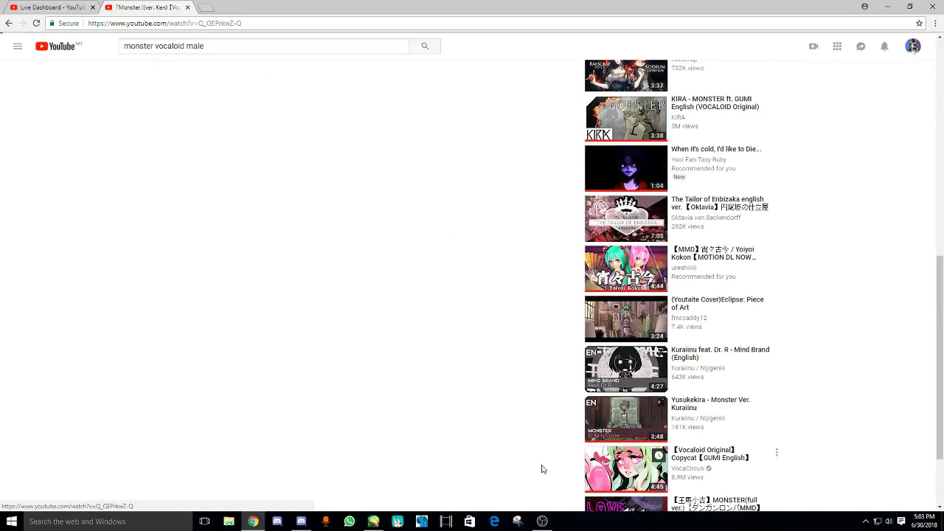
key(alt+Tab)
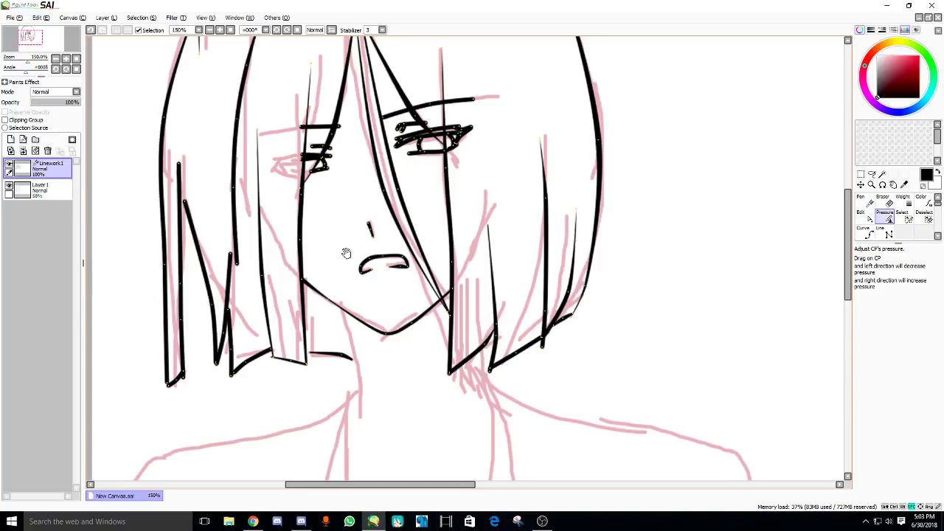
drag(346, 253, 334, 239)
- Adjust pressure on the right hair outline and a vertical hair strand, briefly starting the stream video
drag(549, 307, 557, 313)
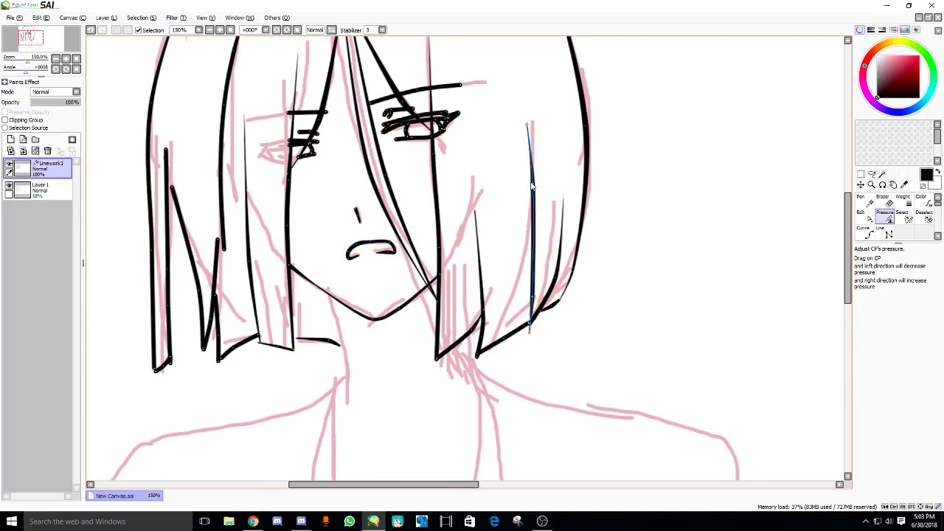
click(253, 521)
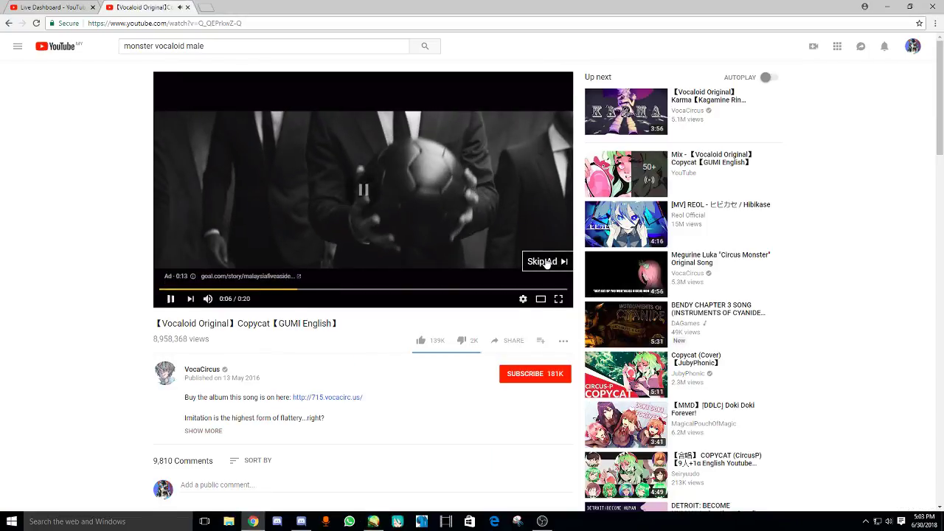
click(373, 521)
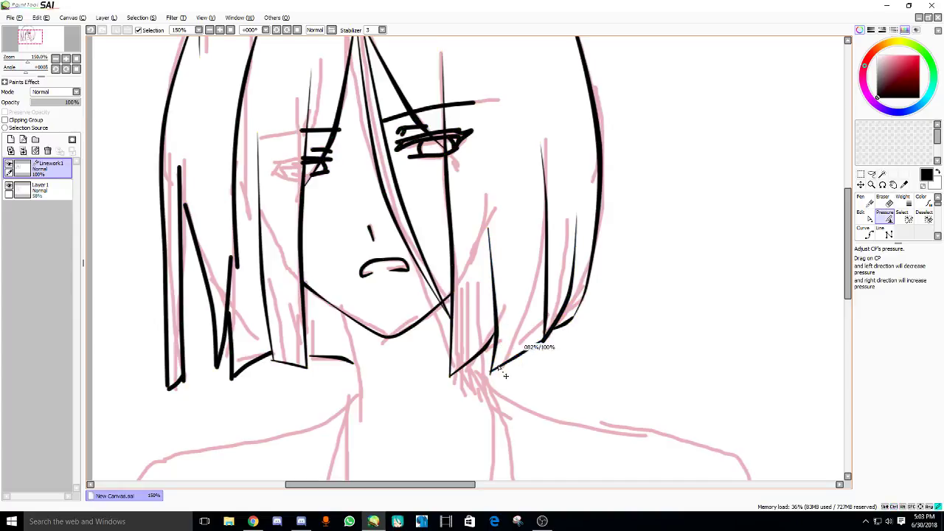
drag(501, 373, 519, 420)
drag(469, 232, 437, 255)
scroll(436, 257, up, 4)
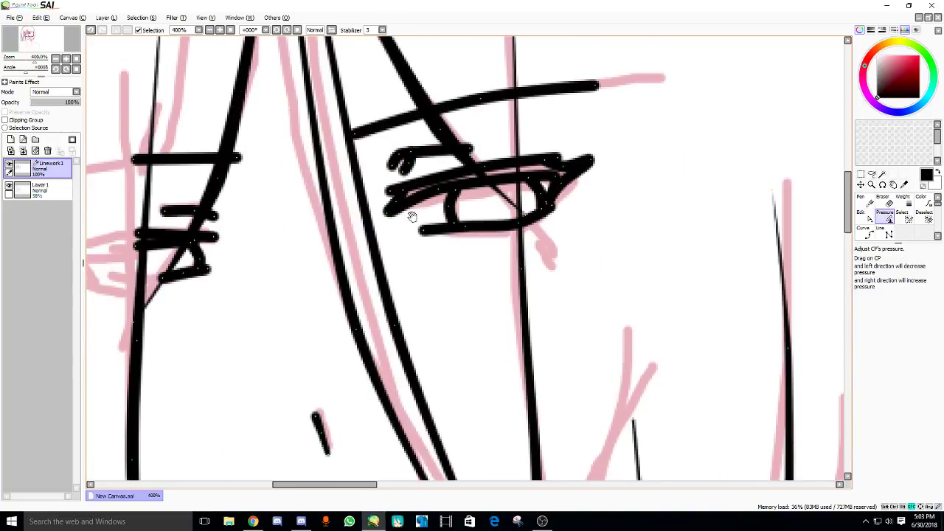
- Taper the lower eye line, upper eyelid, small curl and both eyebrow ends with pressure
drag(427, 238, 217, 268)
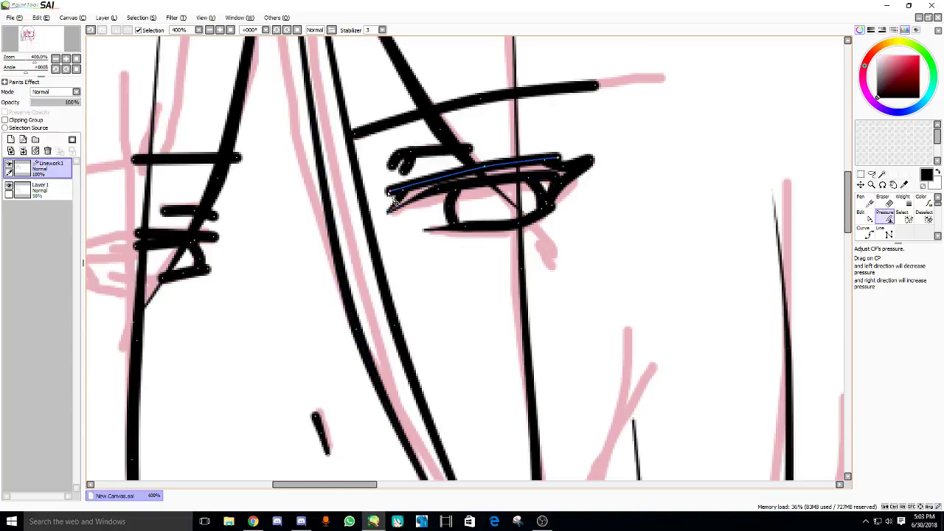
mouse_move(402, 192)
mouse_down()
mouse_move(401, 170)
mouse_move(253, 213)
mouse_up()
drag(478, 152, 258, 206)
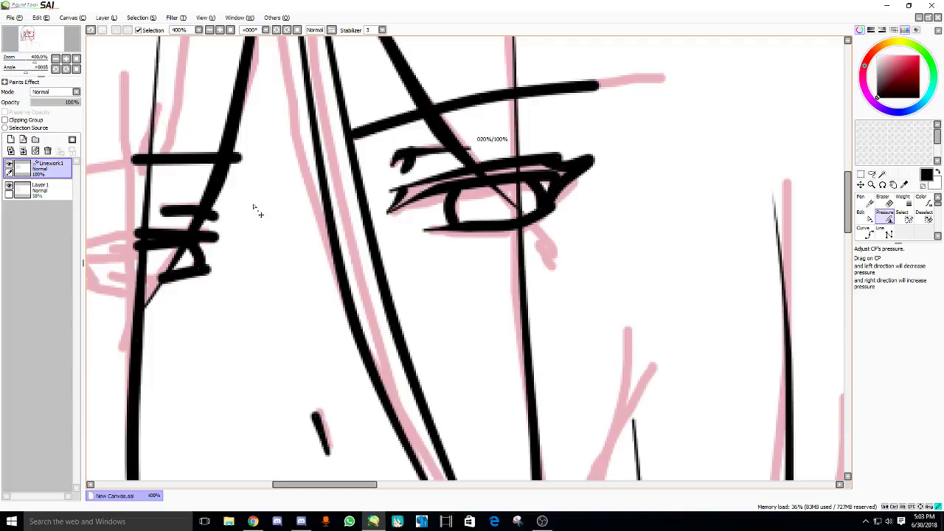
mouse_move(400, 175)
mouse_down()
mouse_move(413, 174)
mouse_move(402, 177)
mouse_up()
drag(352, 140, 270, 185)
drag(599, 87, 549, 109)
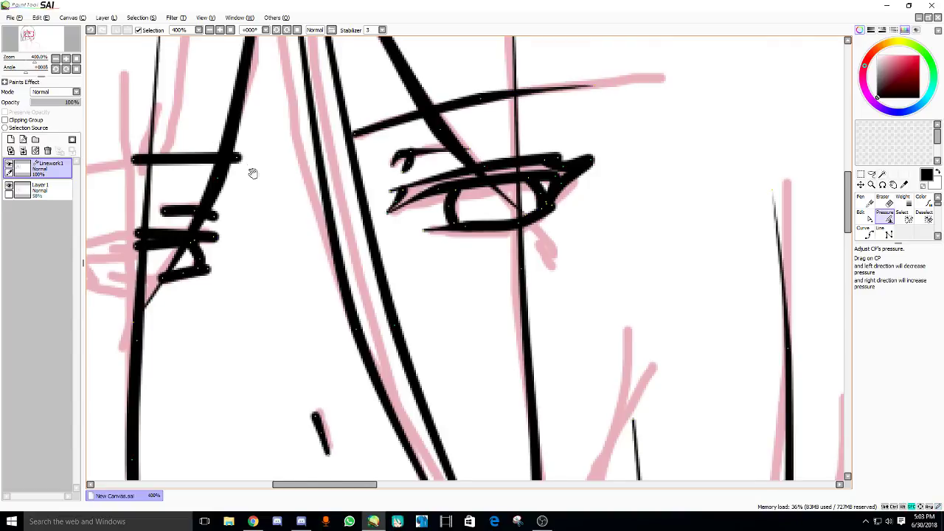
scroll(253, 172, down, 2)
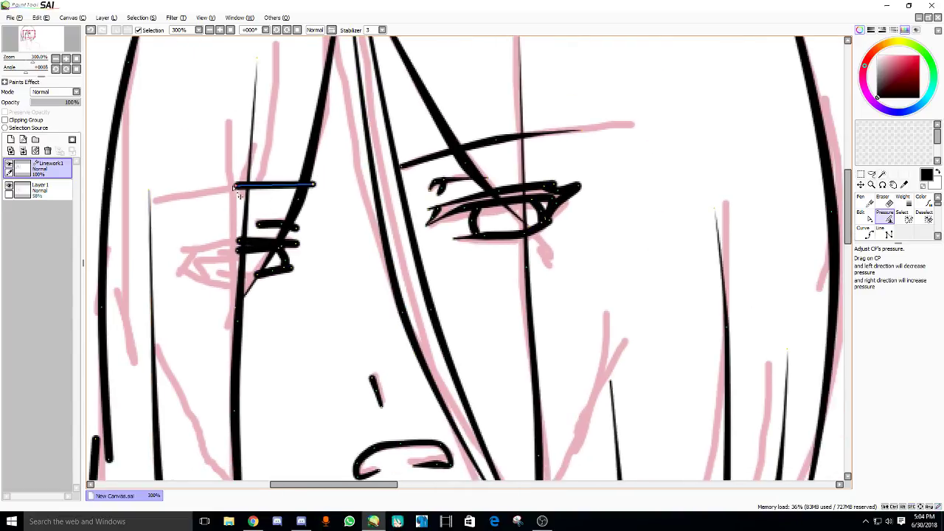
- Fine-tune the thickness of the short stroke beside the left eye
mouse_move(300, 225)
mouse_down()
mouse_move(211, 273)
mouse_move(288, 259)
mouse_up()
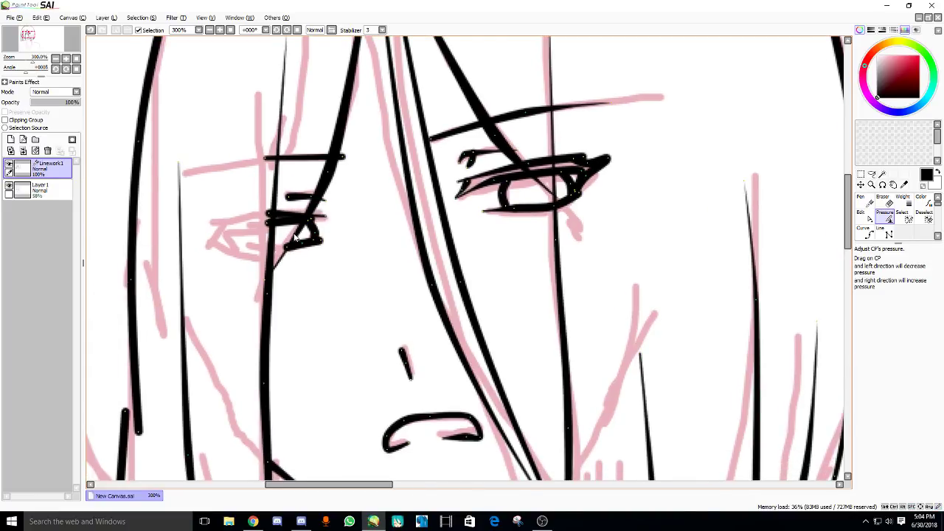
drag(316, 221, 329, 222)
mouse_move(323, 230)
mouse_down()
mouse_move(315, 224)
mouse_move(324, 224)
mouse_move(310, 240)
mouse_up()
scroll(556, 219, right, 1)
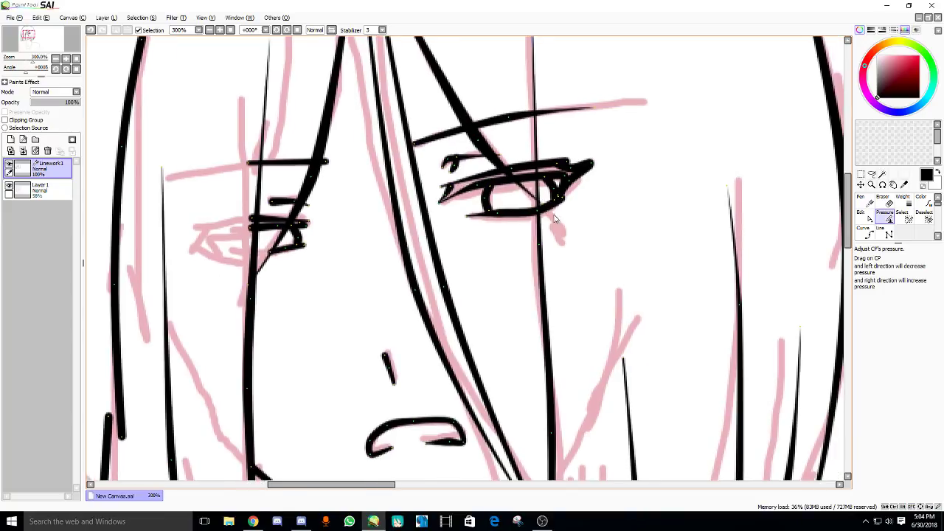
scroll(562, 206, down, 1)
scroll(458, 259, down, 1)
scroll(406, 221, down, 1)
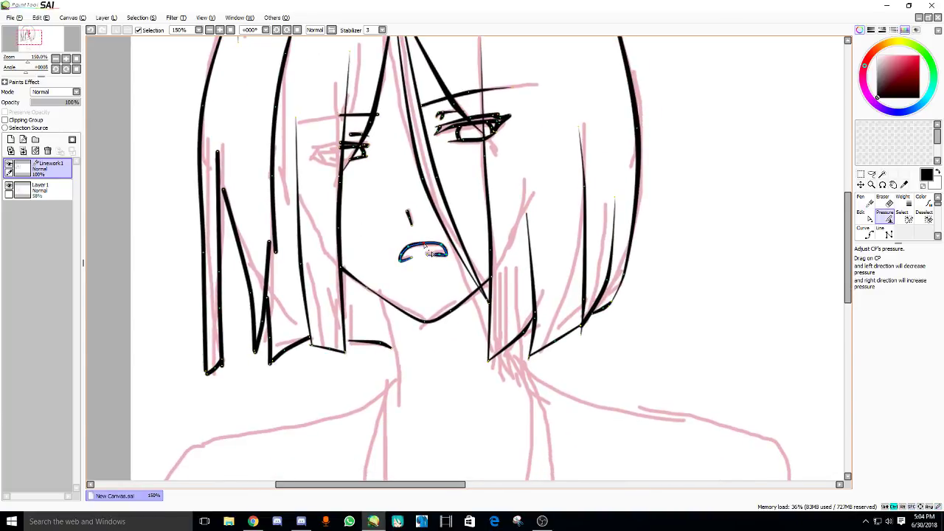
- Taper the mouth line and outer left hair strand, then make Layer 1 the active layer
drag(415, 255, 423, 255)
scroll(295, 221, down, 1)
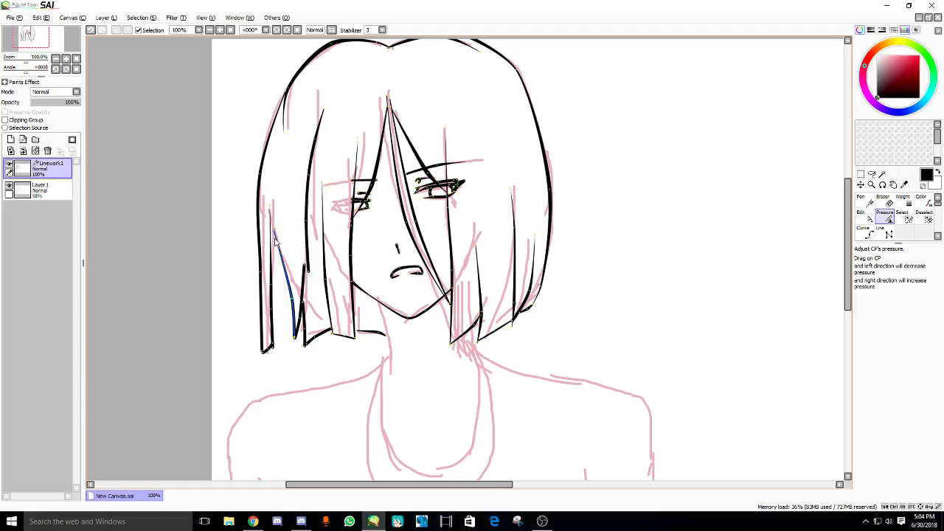
mouse_move(278, 294)
mouse_down()
mouse_move(295, 305)
mouse_move(276, 352)
mouse_up()
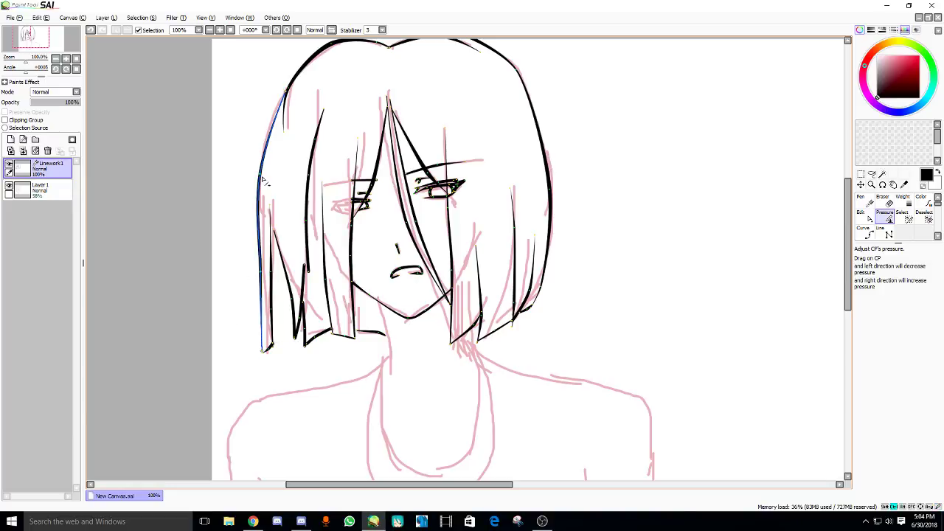
mouse_move(322, 142)
mouse_down()
mouse_move(301, 150)
mouse_move(314, 122)
mouse_up()
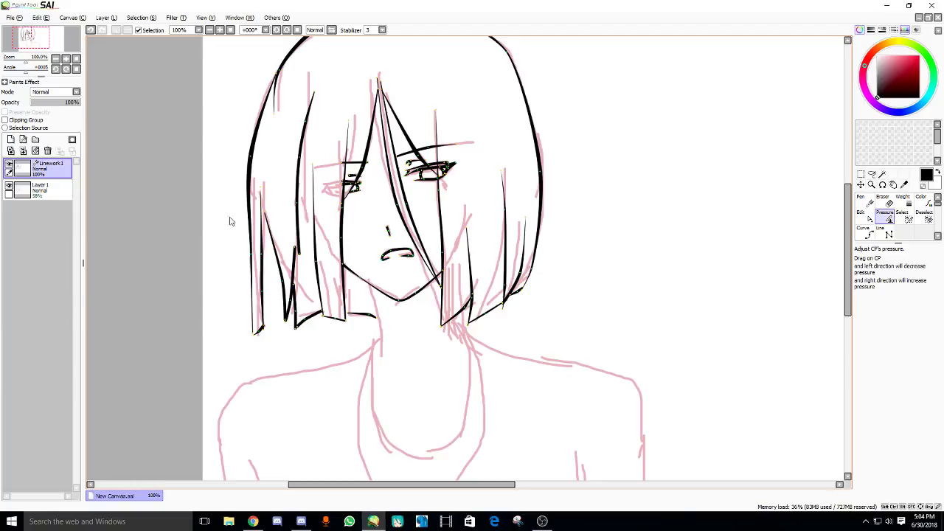
click(41, 190)
scroll(336, 181, up, 4)
- Sketch the grey top bar of the glasses frame, undoing several trial lines
scroll(336, 181, up, 4)
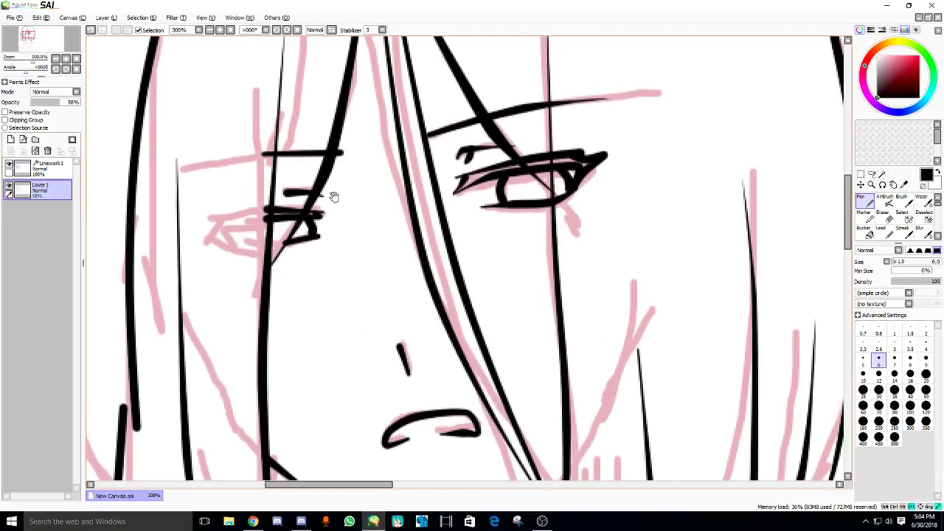
mouse_move(338, 214)
mouse_down()
mouse_move(409, 203)
mouse_move(435, 244)
mouse_up()
key(ctrl+z)
mouse_move(446, 205)
mouse_down()
mouse_move(390, 212)
mouse_move(433, 206)
mouse_up()
key(ctrl+z)
drag(337, 215, 405, 213)
key(ctrl+z)
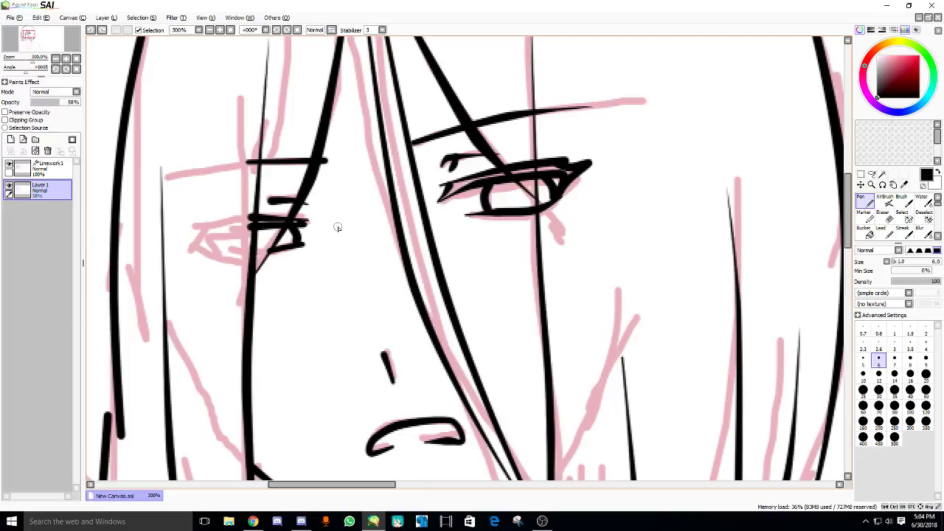
mouse_move(336, 227)
mouse_down()
mouse_move(407, 215)
mouse_move(443, 258)
mouse_up()
key(ctrl+z)
- Sketch grey rims for the right and left lenses, then reselect the Linework1 layer
mouse_move(408, 215)
mouse_down()
mouse_move(487, 258)
mouse_move(546, 239)
mouse_up()
mouse_move(595, 168)
mouse_down()
mouse_move(557, 238)
mouse_move(517, 251)
mouse_up()
drag(388, 245, 397, 242)
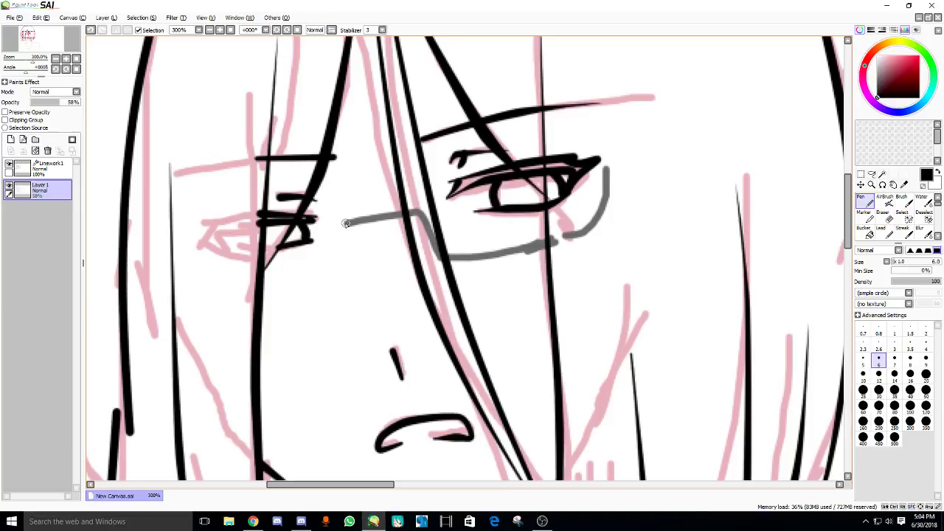
drag(249, 291, 316, 282)
key(ctrl+z)
key(ctrl+z)
drag(339, 268, 275, 288)
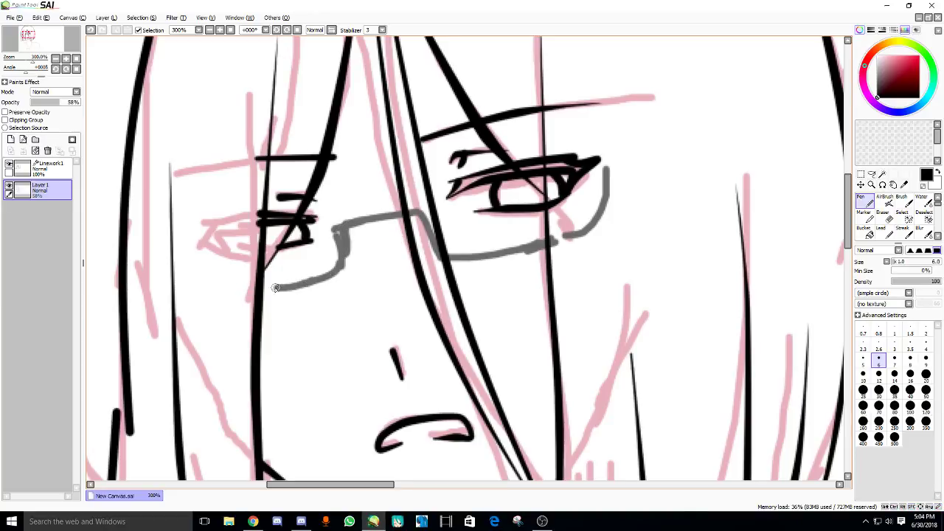
drag(457, 193, 605, 168)
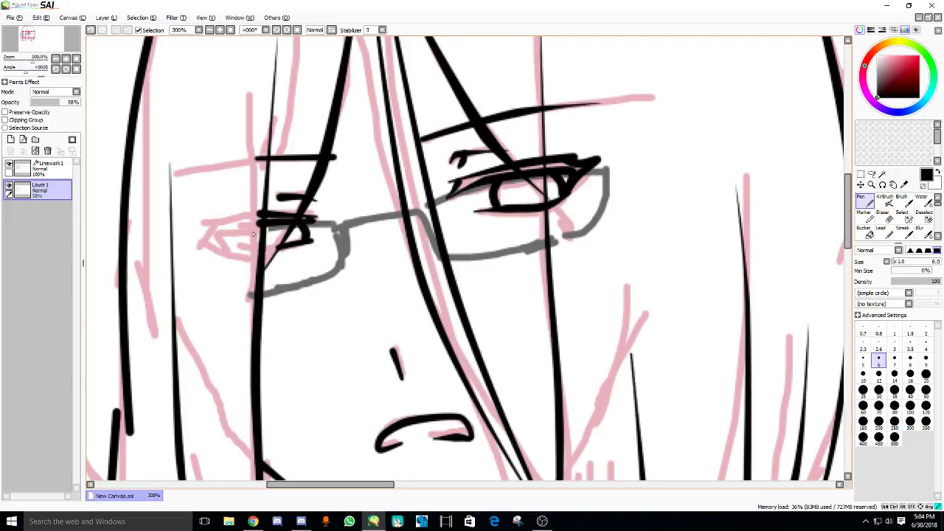
scroll(253, 234, down, 4)
click(41, 168)
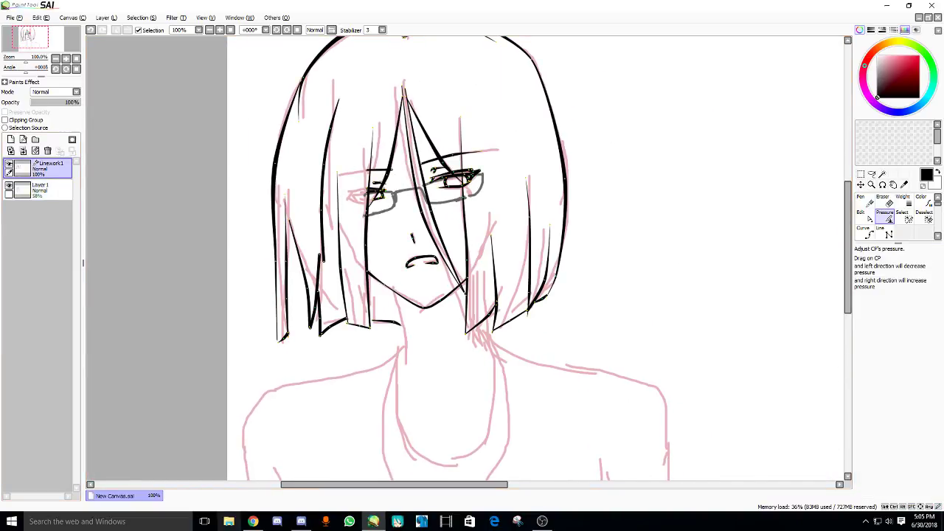
click(253, 522)
- Post 'woh' and 'how XD' in the YouTube Live Dashboard chat
click(52, 7)
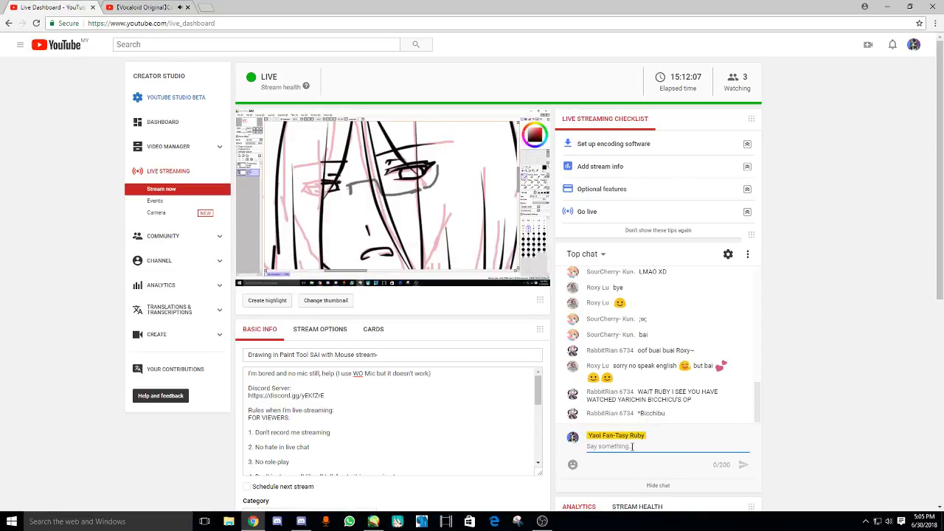
text(woh)
key(Return)
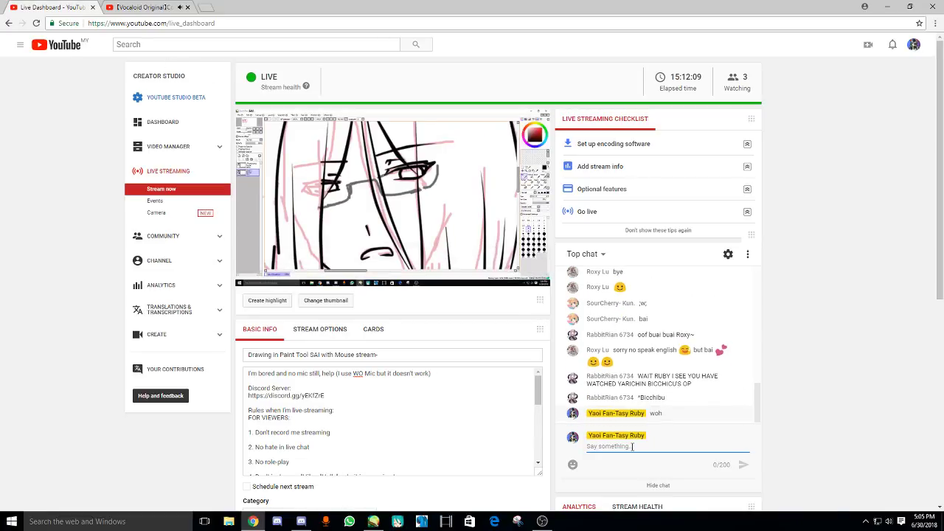
text(how XD)
key(Return)
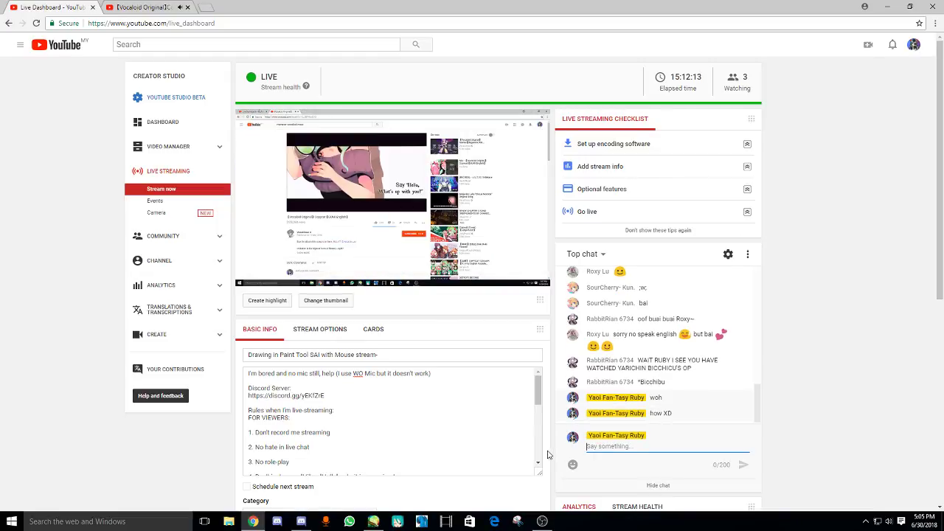
click(373, 522)
- Ink the right lens rim as a black curve from the bridge to its top-right corner
scroll(407, 218, up, 2)
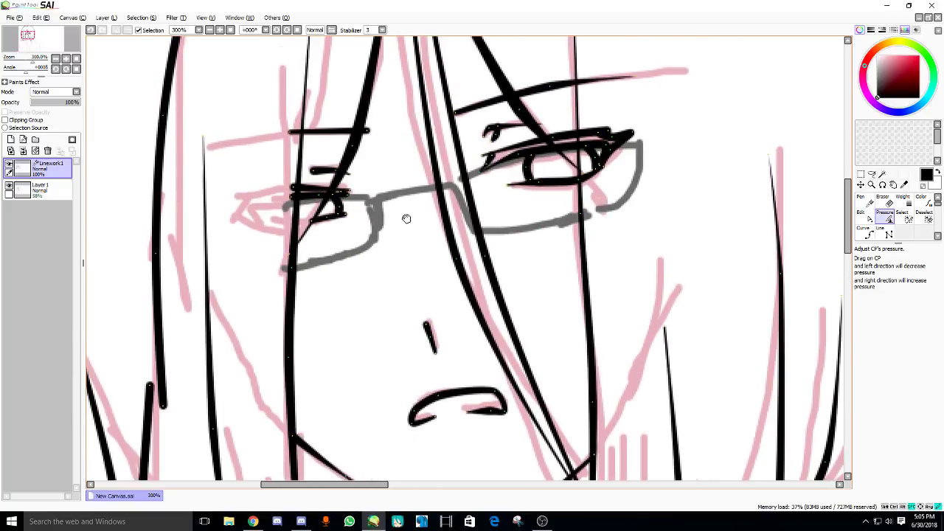
drag(391, 257, 383, 261)
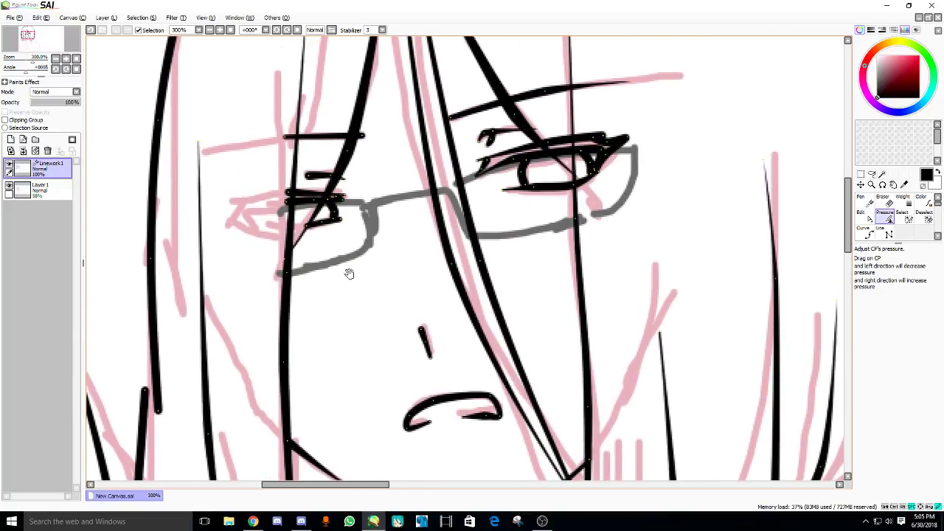
click(864, 231)
click(374, 204)
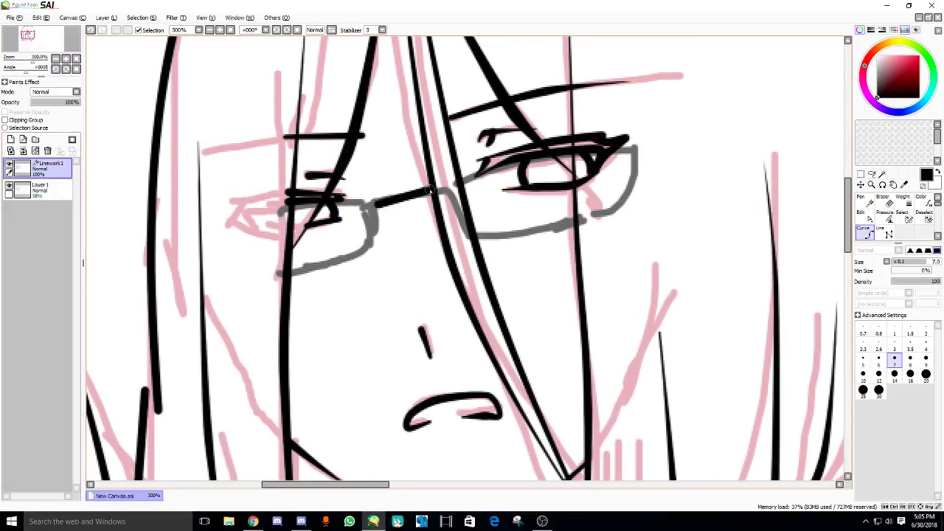
click(466, 233)
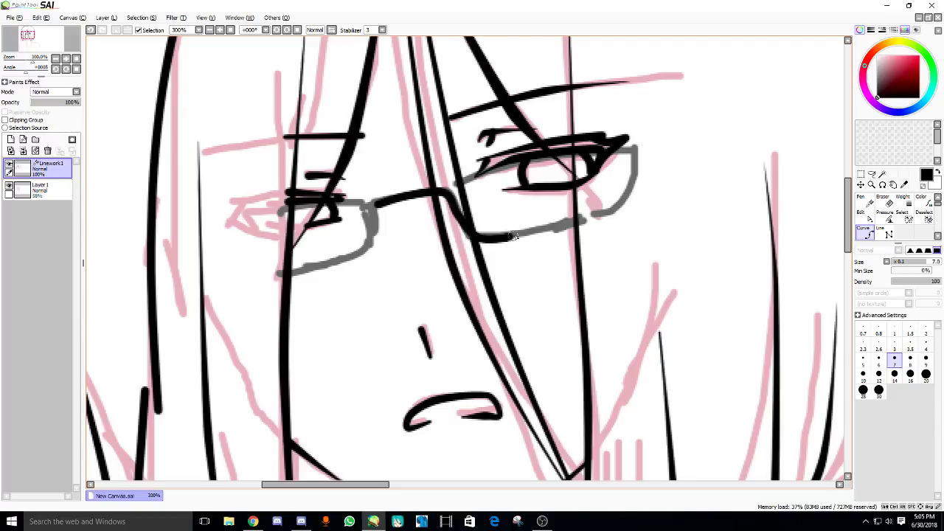
click(612, 214)
double_click(641, 155)
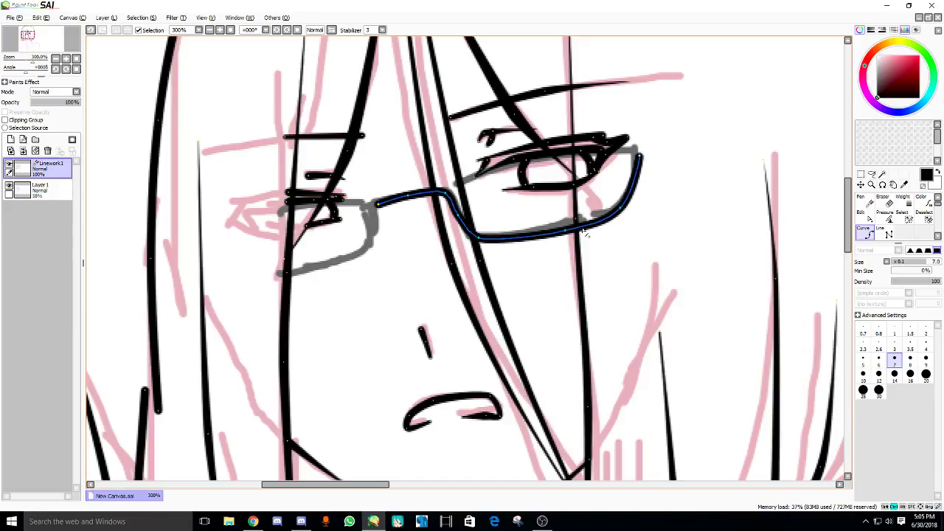
key(Return)
- Ink the left lens rim and a black top frame bar spanning both lenses
mouse_move(372, 212)
mouse_down()
mouse_move(371, 249)
mouse_move(270, 277)
mouse_up()
key(Return)
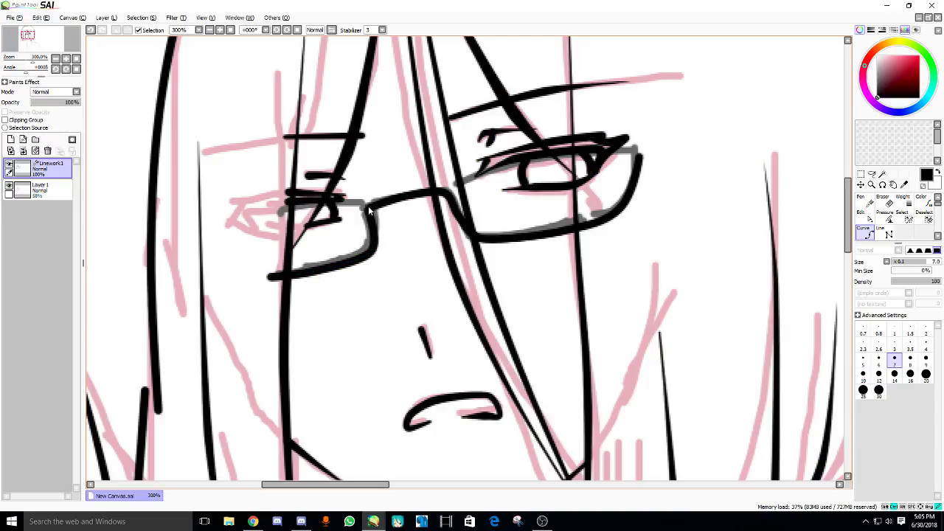
mouse_move(368, 191)
mouse_down()
mouse_move(605, 137)
mouse_move(504, 160)
mouse_move(599, 145)
mouse_up()
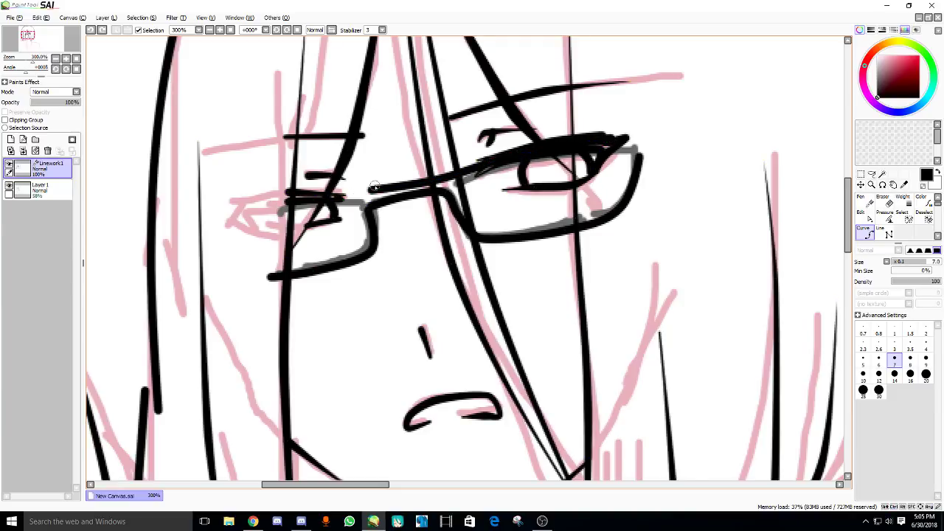
click(271, 201)
key(Return)
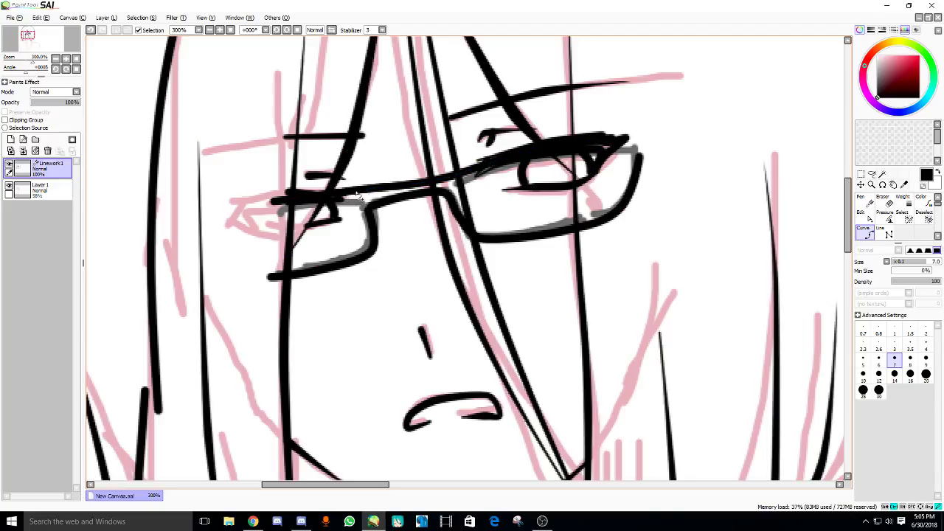
key(ctrl+z)
key(Return)
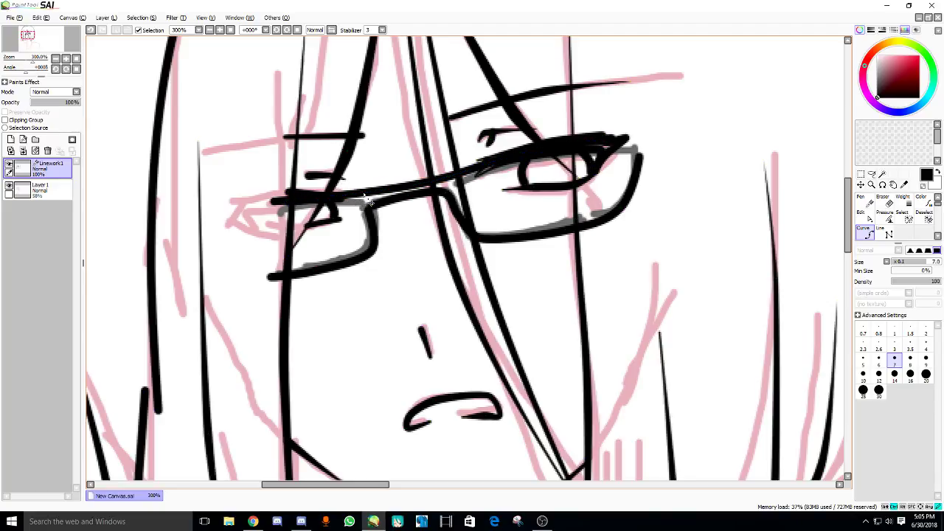
key(ctrl+z)
key(Return)
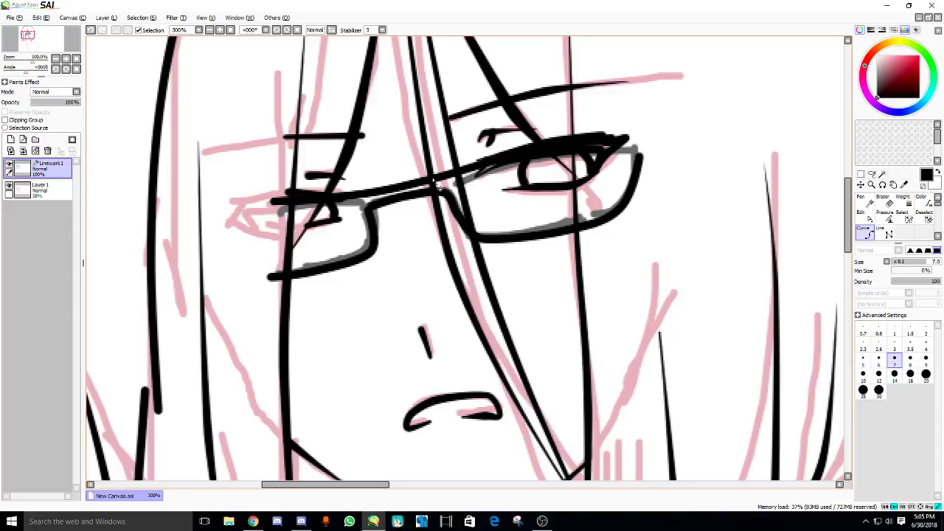
key(p)
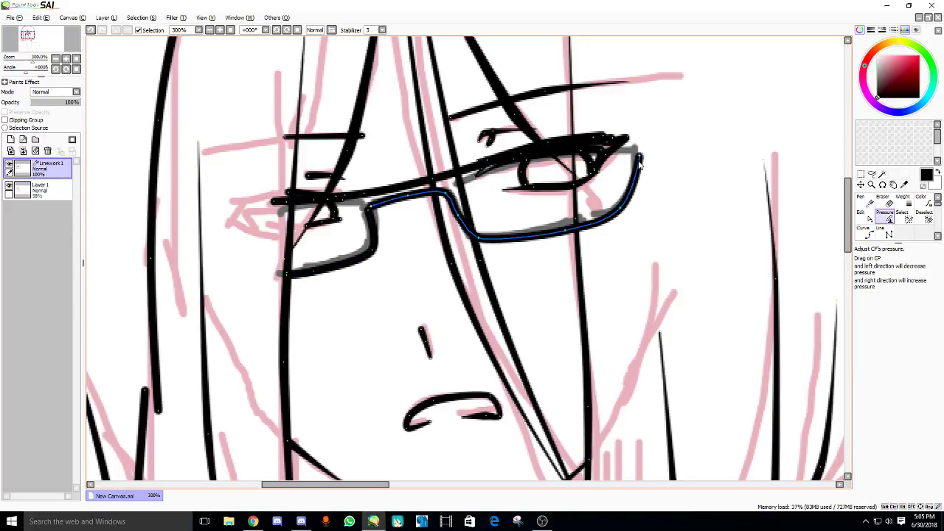
- Thin the right lens side, the lens-bottom end and the upper eyelid's right end
drag(642, 165, 620, 166)
drag(629, 216, 593, 234)
scroll(557, 238, up, 1)
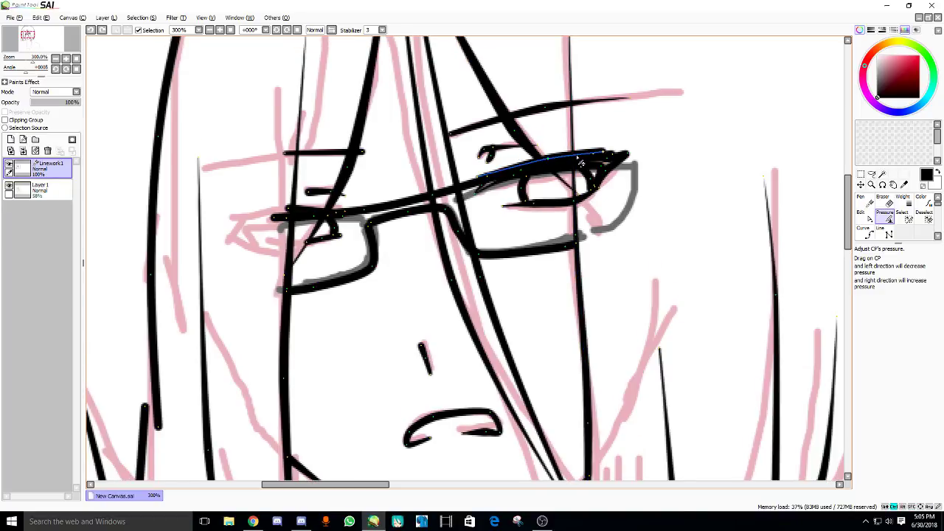
drag(611, 154, 607, 155)
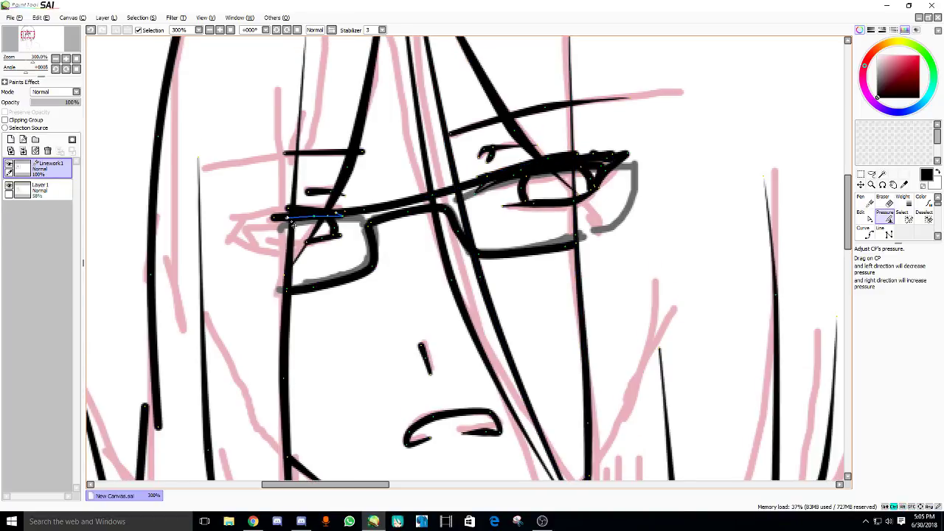
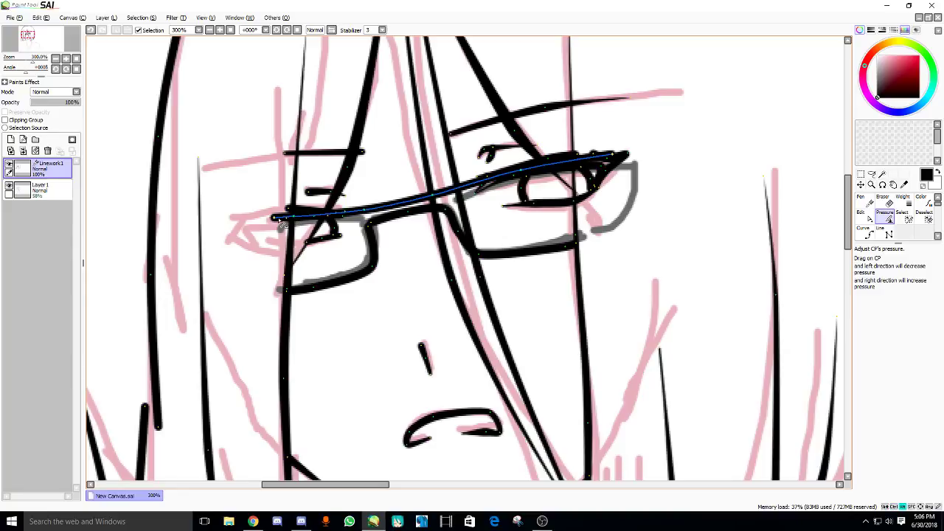
- Adjust the pressure of the glasses' rims, bridge, top bar and outer eye-corner strokes
mouse_move(281, 222)
mouse_down()
mouse_move(369, 221)
mouse_move(357, 230)
mouse_up()
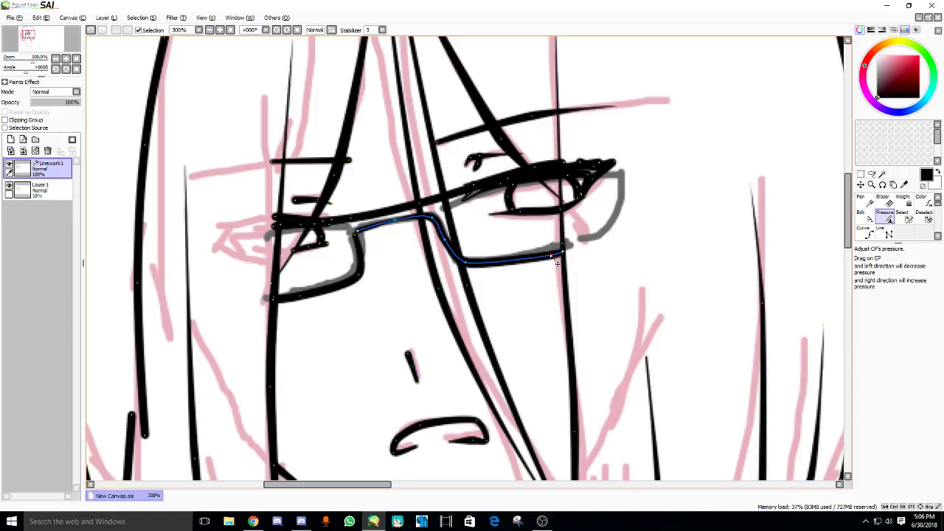
drag(559, 262, 587, 250)
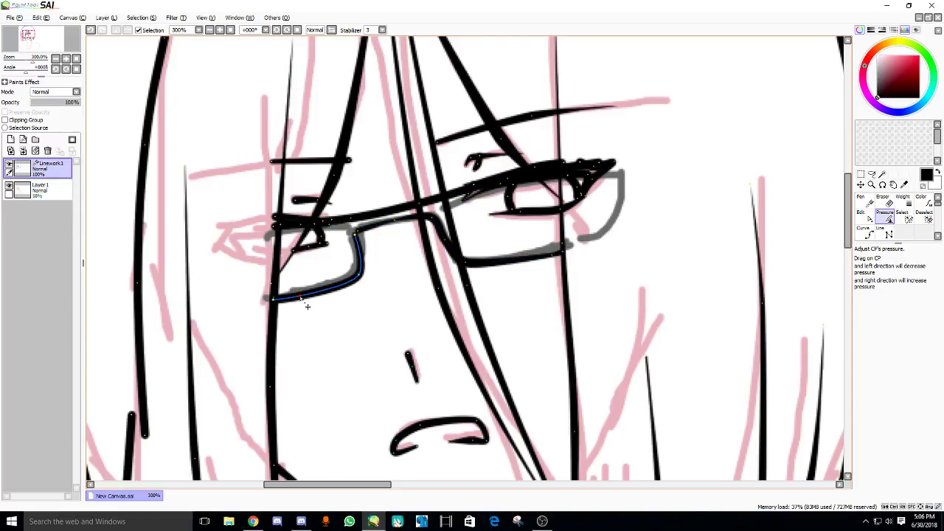
drag(307, 306, 371, 281)
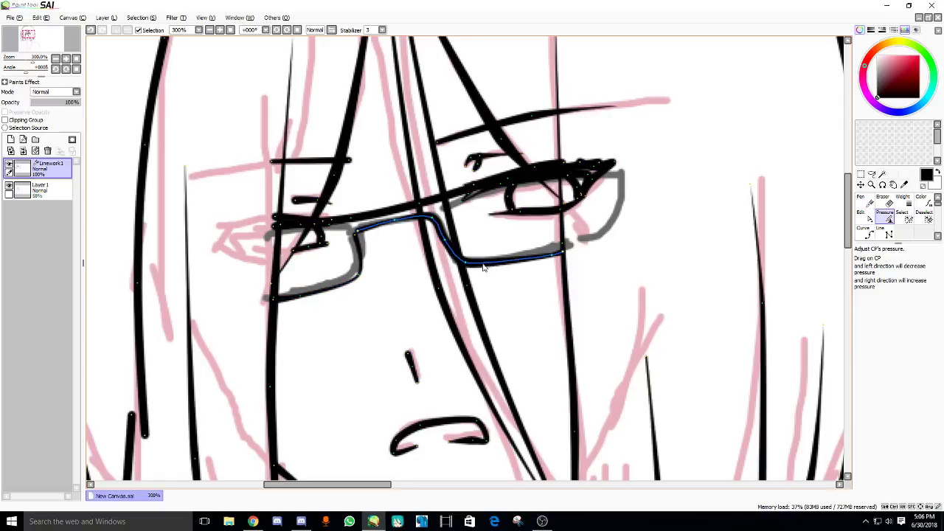
drag(483, 268, 414, 264)
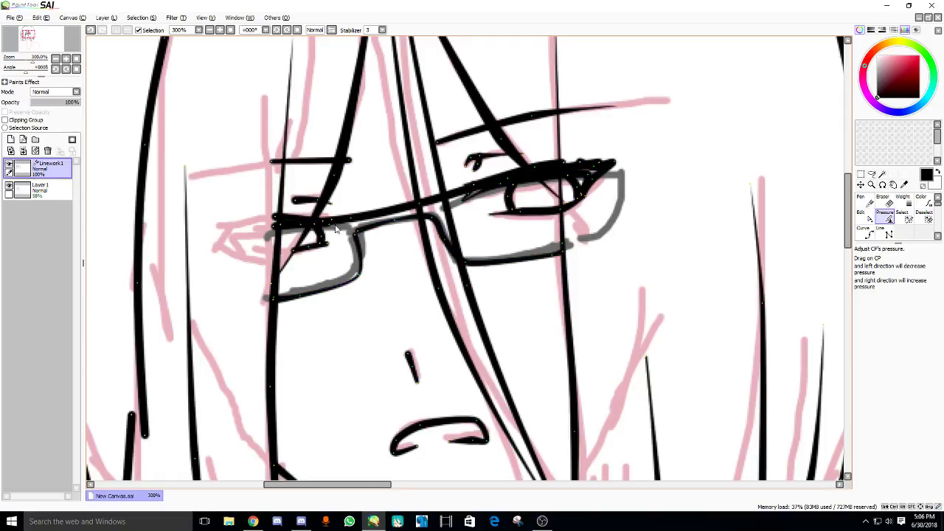
drag(336, 229, 299, 230)
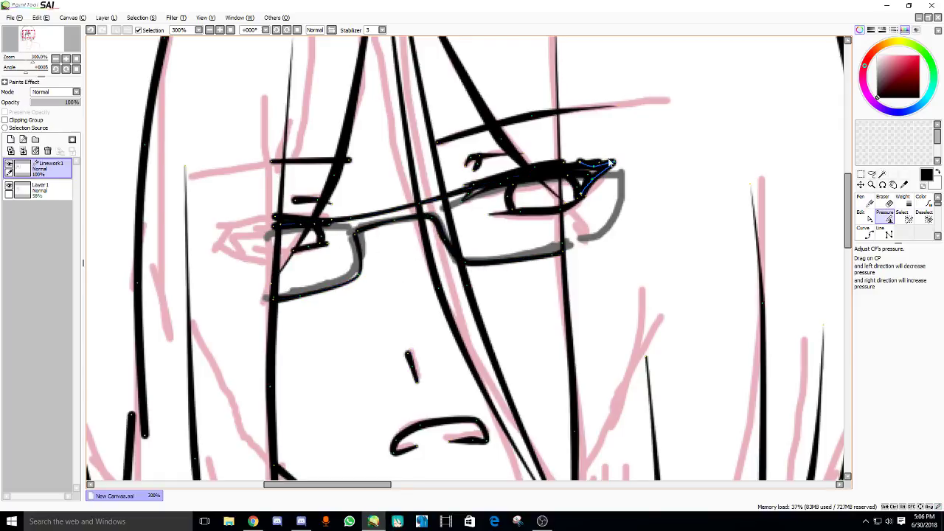
mouse_move(592, 168)
mouse_down()
mouse_move(421, 209)
mouse_move(511, 181)
mouse_up()
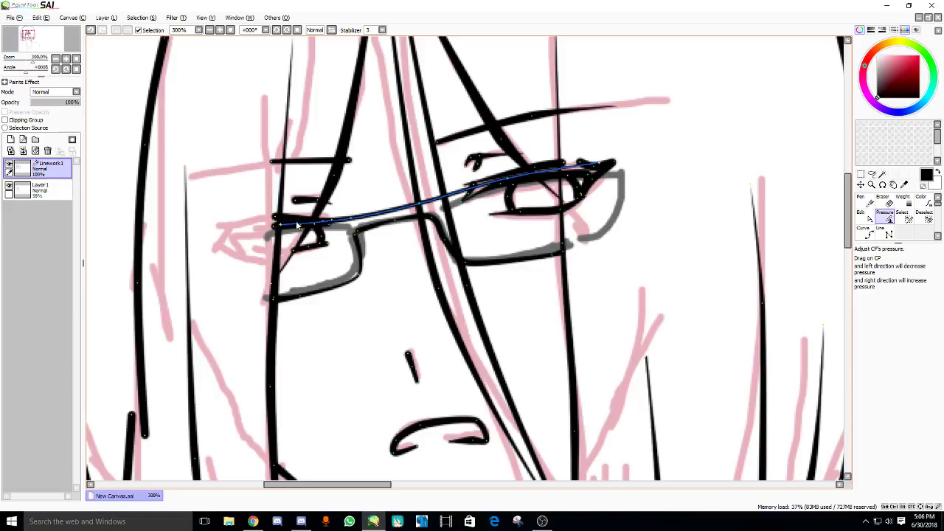
drag(281, 238, 208, 265)
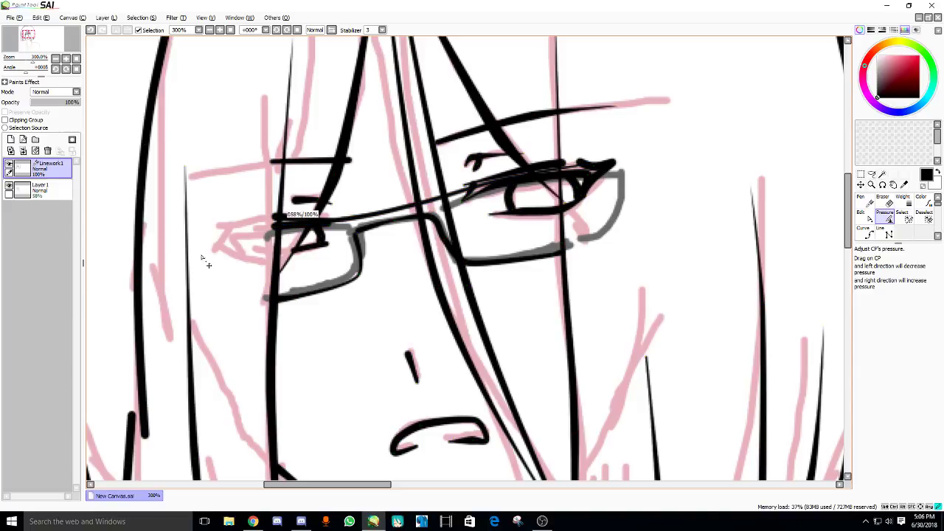
- Check the live stream dashboard, then undo the stray horizontal stroke above the glasses
click(253, 522)
click(374, 521)
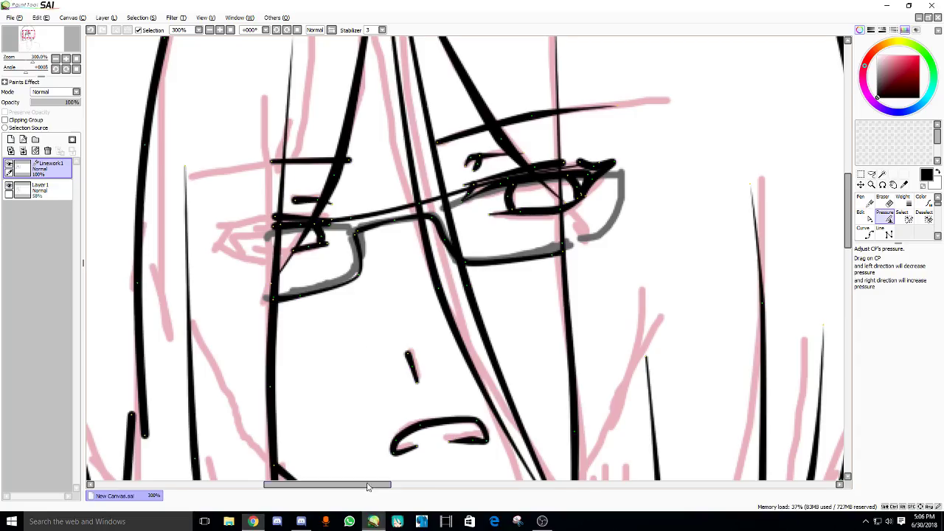
scroll(318, 184, down, 2)
drag(314, 151, 308, 116)
scroll(308, 115, up, 3)
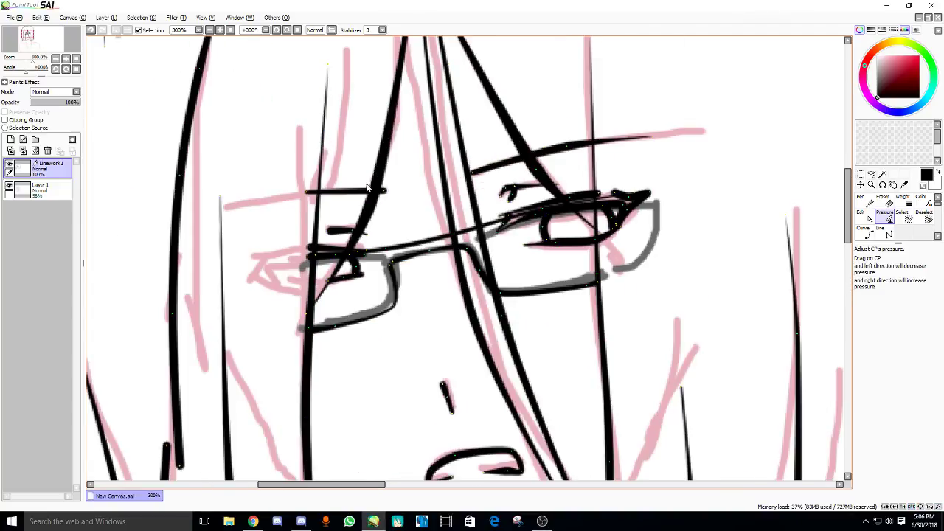
key(ctrl+z)
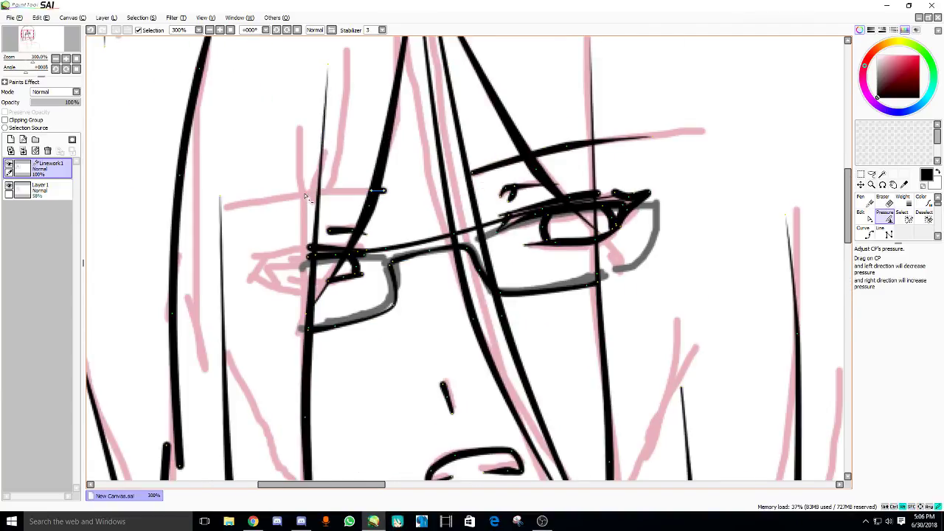
- Adjust the thickness of the diagonal hair stroke crossing the eye
drag(536, 164, 502, 179)
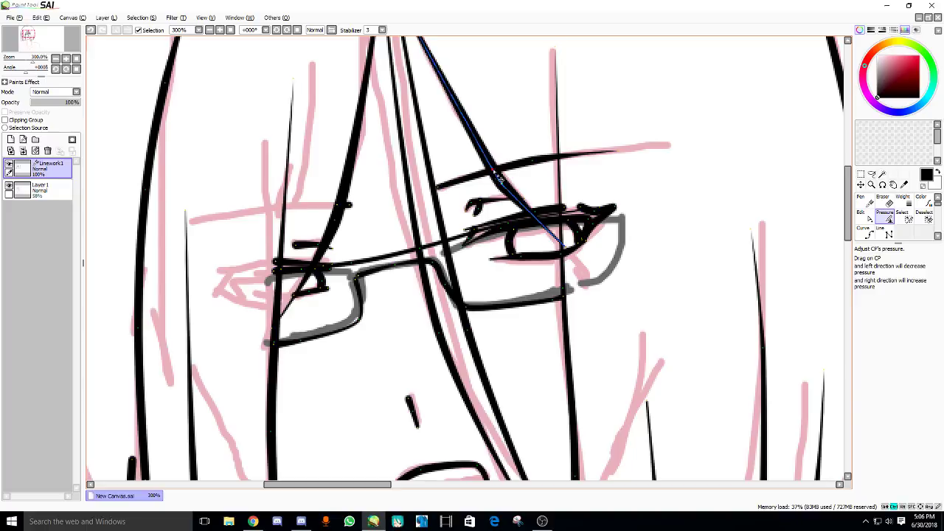
click(531, 163)
mouse_move(535, 166)
mouse_down()
mouse_move(508, 173)
mouse_move(613, 152)
mouse_move(599, 158)
mouse_up()
scroll(599, 158, down, 2)
scroll(599, 158, up, 1)
- Frame the neck and shoulders and switch to the Curve tool
scroll(516, 158, down, 1)
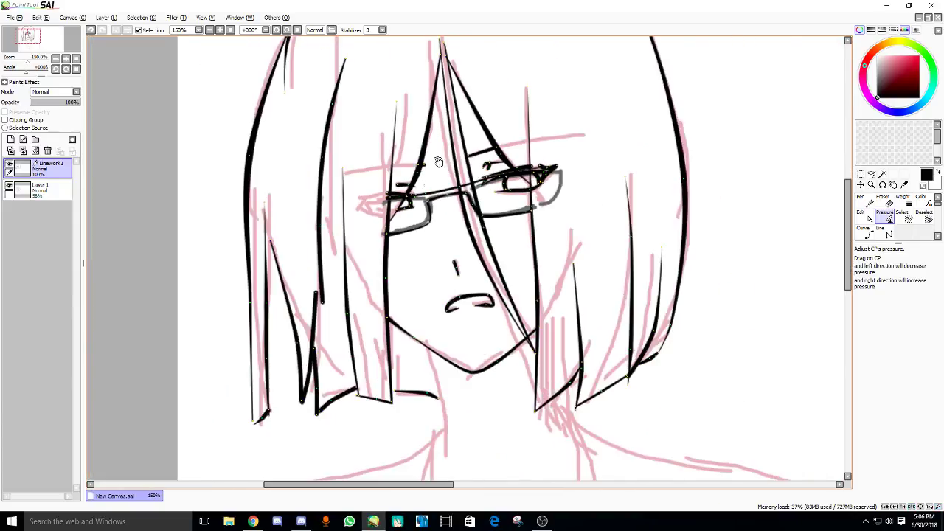
drag(436, 158, 359, 225)
scroll(363, 190, down, 1)
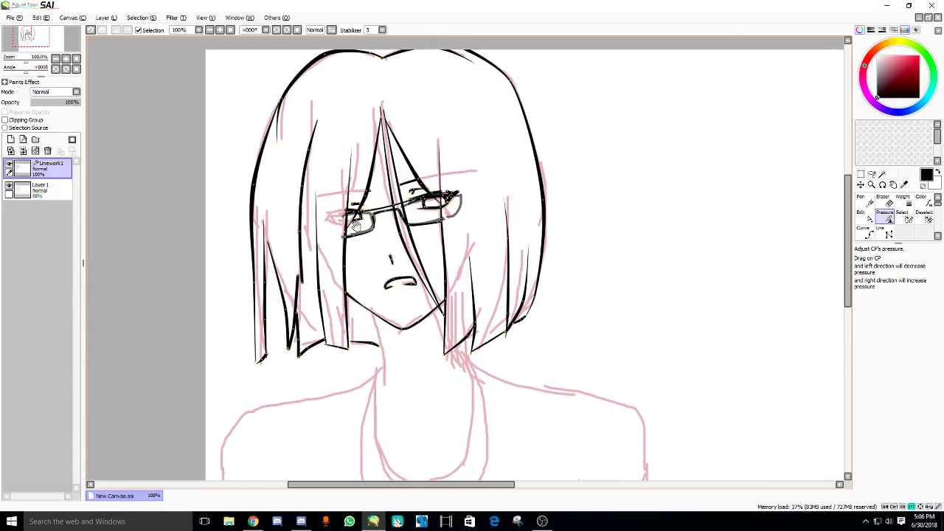
scroll(350, 231, up, 1)
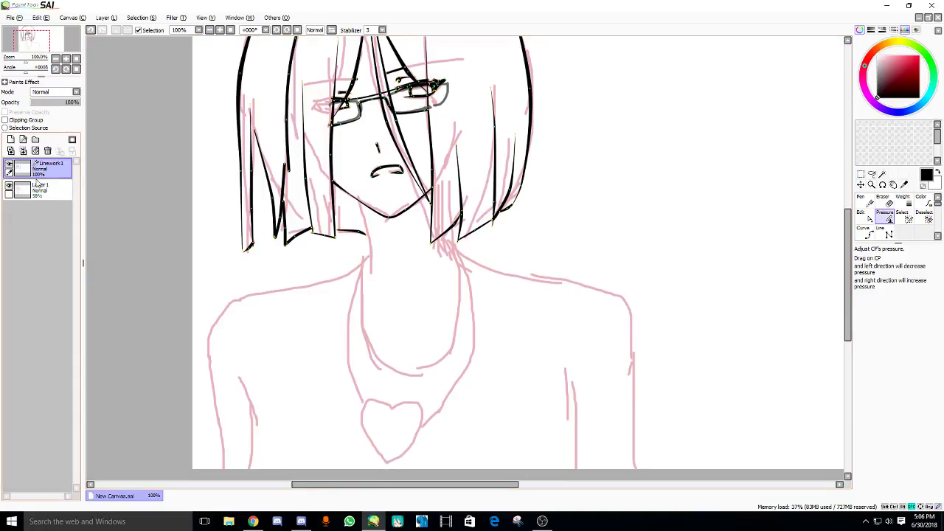
scroll(350, 230, up, 1)
drag(258, 172, 293, 151)
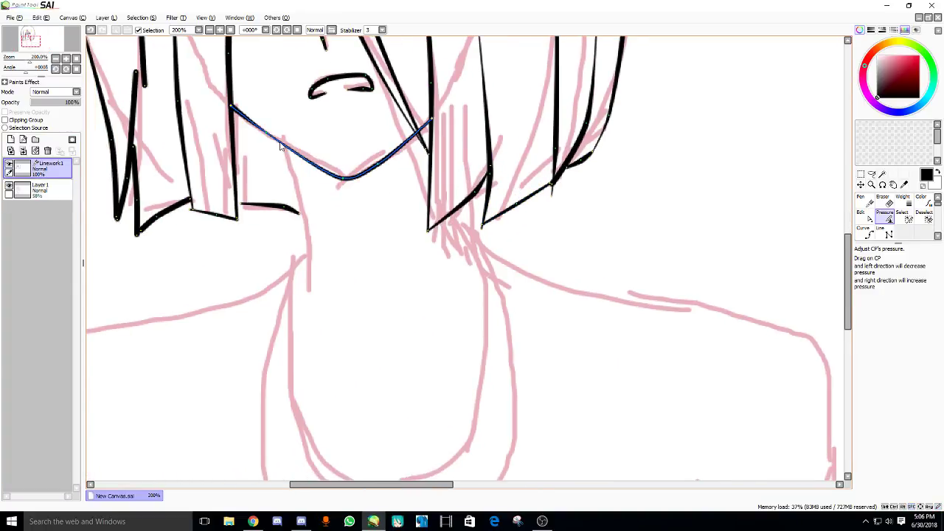
double_click(866, 231)
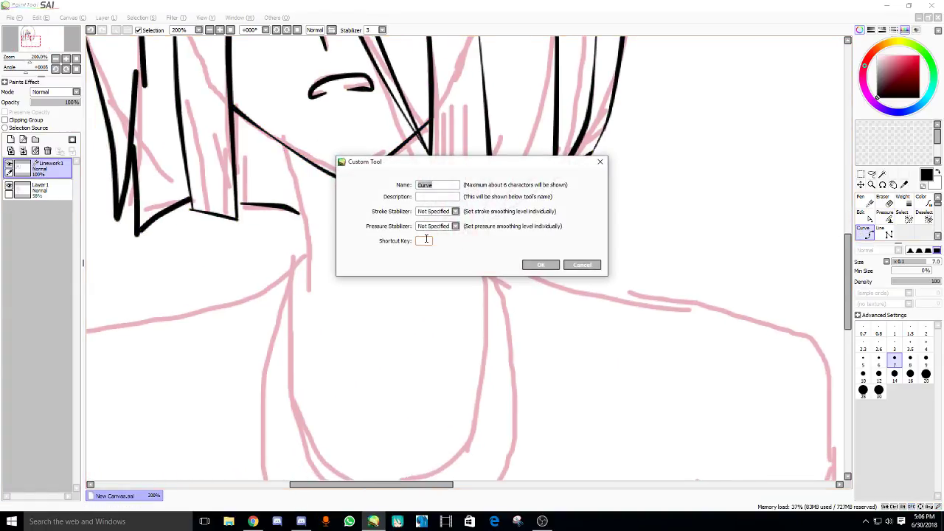
key(Return)
- Ink a curved neck line running from the jaw downward
mouse_move(295, 225)
mouse_down()
mouse_move(342, 203)
mouse_move(369, 243)
mouse_up()
click(327, 121)
click(354, 223)
double_click(353, 278)
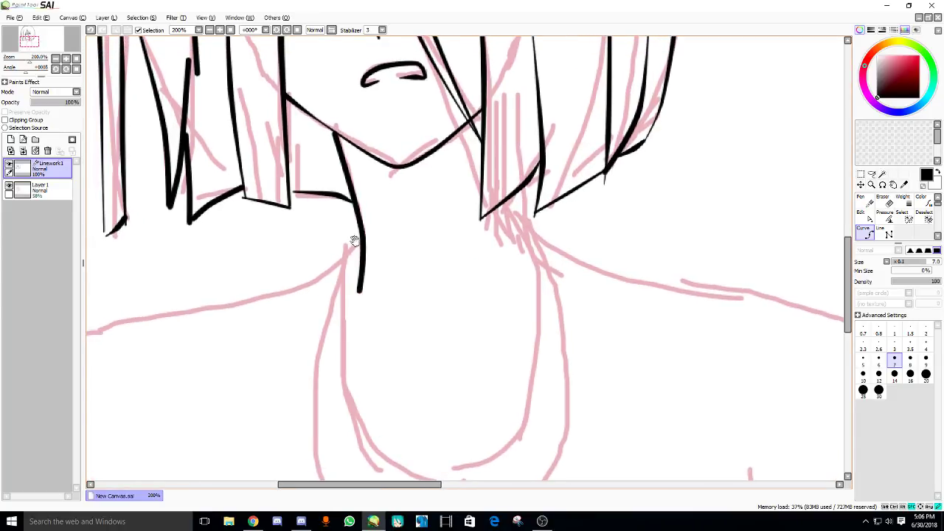
key(Return)
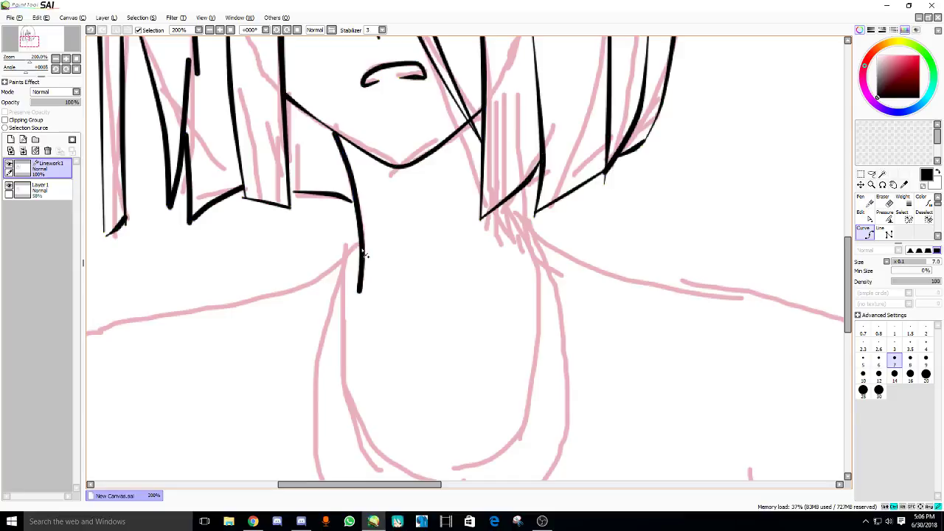
- Ink the collar, right shoulder and right arm lines down to the canvas edge
mouse_move(362, 277)
mouse_down()
mouse_move(467, 256)
mouse_move(457, 227)
mouse_move(439, 243)
mouse_move(421, 237)
mouse_move(441, 250)
mouse_move(444, 309)
mouse_move(510, 428)
mouse_move(590, 406)
mouse_move(630, 361)
mouse_move(644, 196)
mouse_move(621, 161)
mouse_up()
mouse_move(609, 194)
mouse_down()
mouse_move(403, 181)
mouse_move(649, 222)
mouse_move(696, 254)
mouse_up()
mouse_move(567, 256)
mouse_down()
mouse_move(377, 155)
mouse_move(355, 130)
mouse_up()
mouse_move(485, 128)
mouse_down()
mouse_move(543, 143)
mouse_move(569, 180)
mouse_move(565, 298)
mouse_move(566, 161)
mouse_up()
mouse_move(577, 138)
mouse_down()
mouse_move(583, 183)
mouse_move(564, 290)
mouse_up()
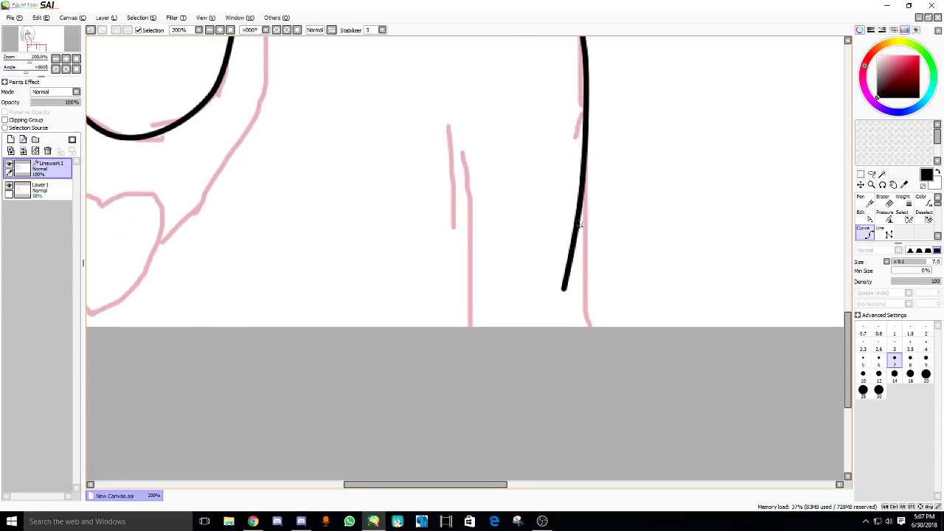
mouse_move(579, 223)
mouse_down()
mouse_move(605, 333)
mouse_move(597, 358)
mouse_move(612, 426)
mouse_up()
mouse_move(450, 186)
mouse_down()
mouse_move(473, 362)
mouse_move(457, 425)
mouse_move(472, 379)
mouse_up()
- Ink the left shoulder and arm outline, redrawing the inner left arm line
scroll(472, 379, up, 3)
scroll(533, 314, down, 2)
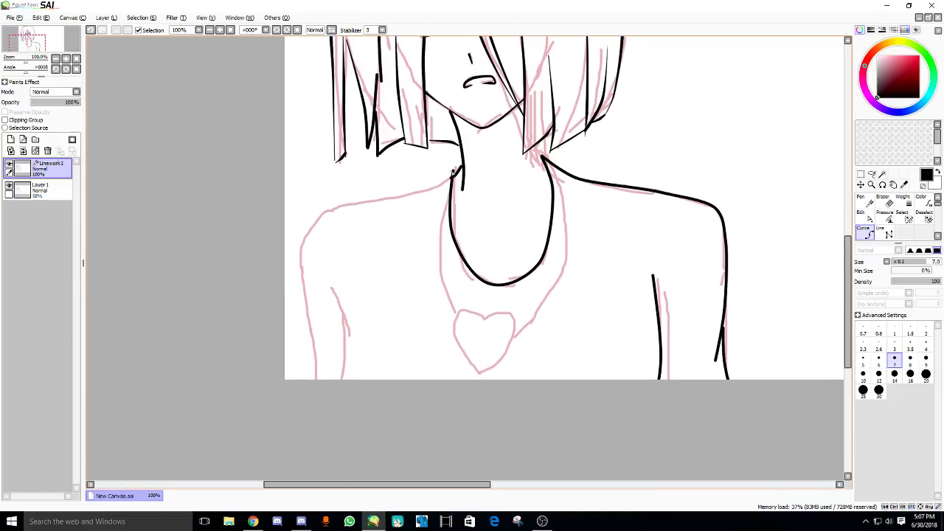
mouse_move(424, 190)
mouse_down()
mouse_move(333, 210)
mouse_move(302, 248)
mouse_move(315, 393)
mouse_up()
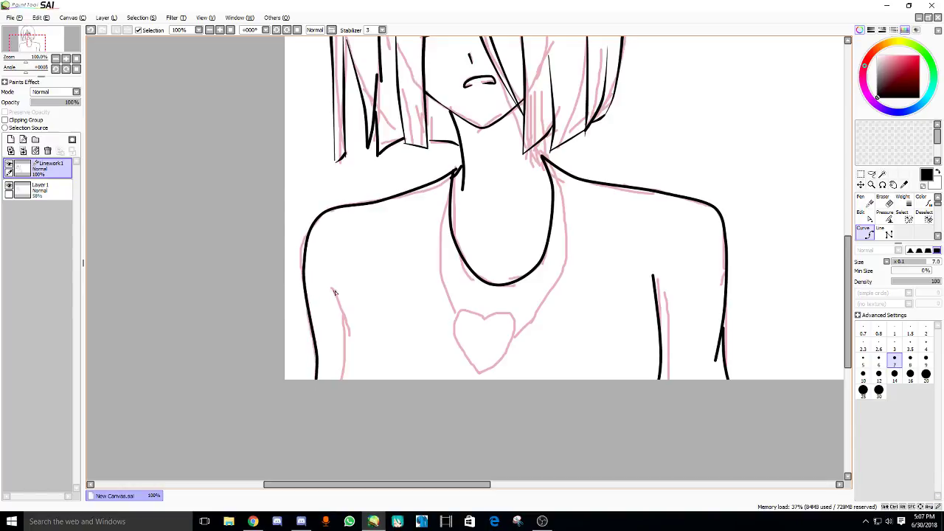
drag(342, 339, 329, 388)
drag(347, 313, 352, 317)
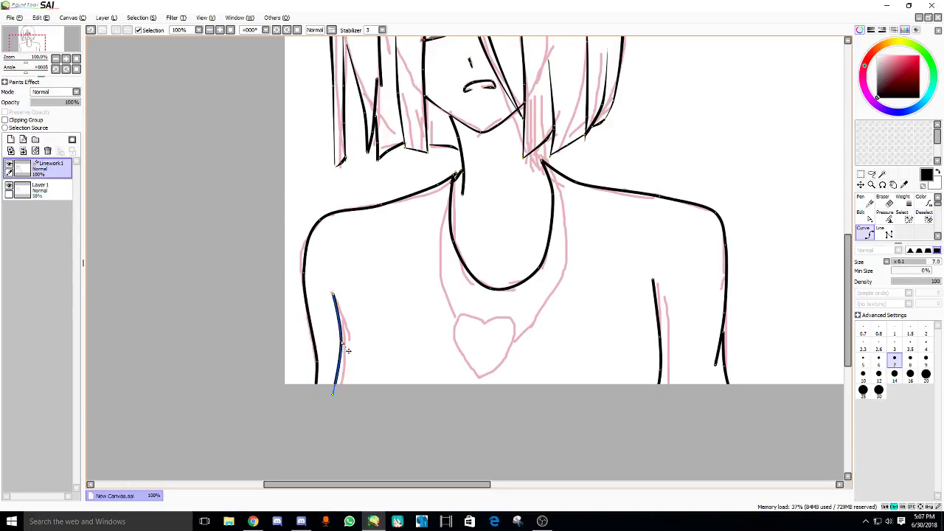
double_click(329, 380)
key(ctrl+z)
click(341, 291)
click(344, 380)
key(Return)
- Check the YouTube live stream dashboard
scroll(405, 278, right, 2)
scroll(398, 188, up, 3)
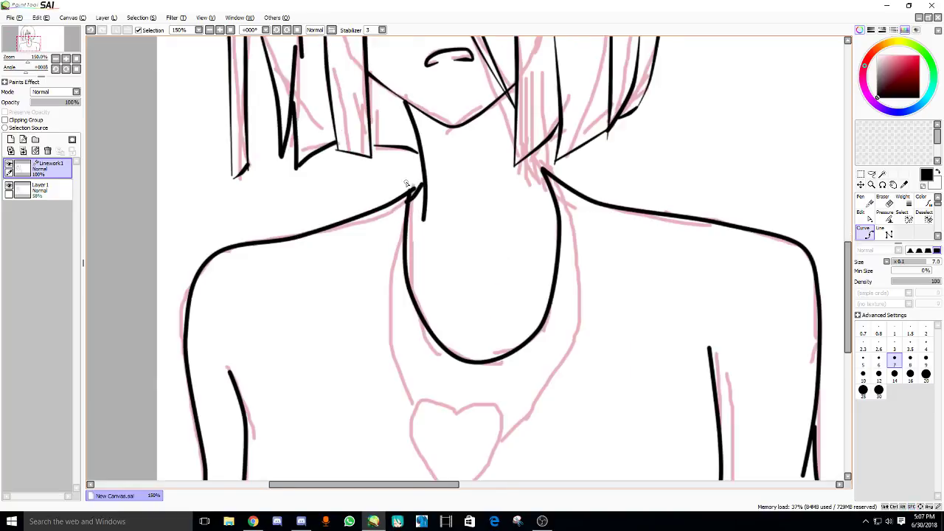
click(255, 521)
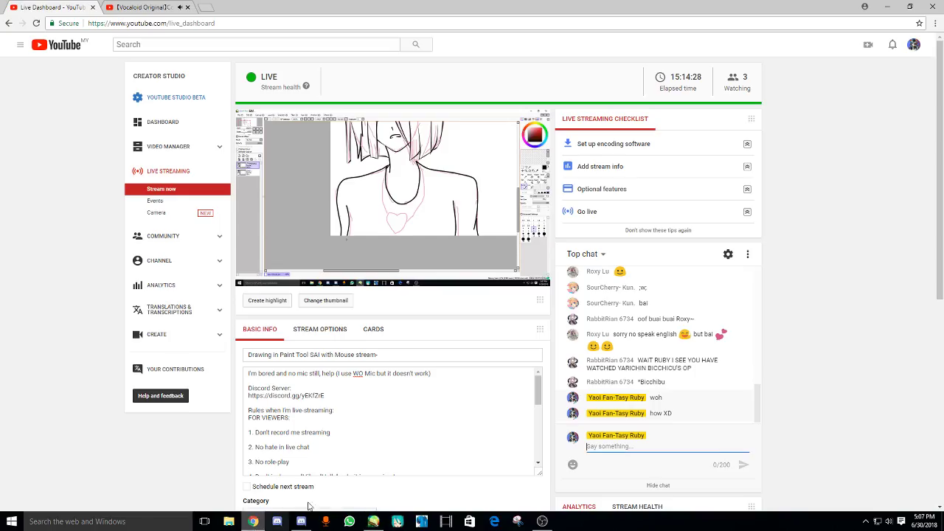
- Draw the necklace's left and right cord lines down toward the heart
click(375, 522)
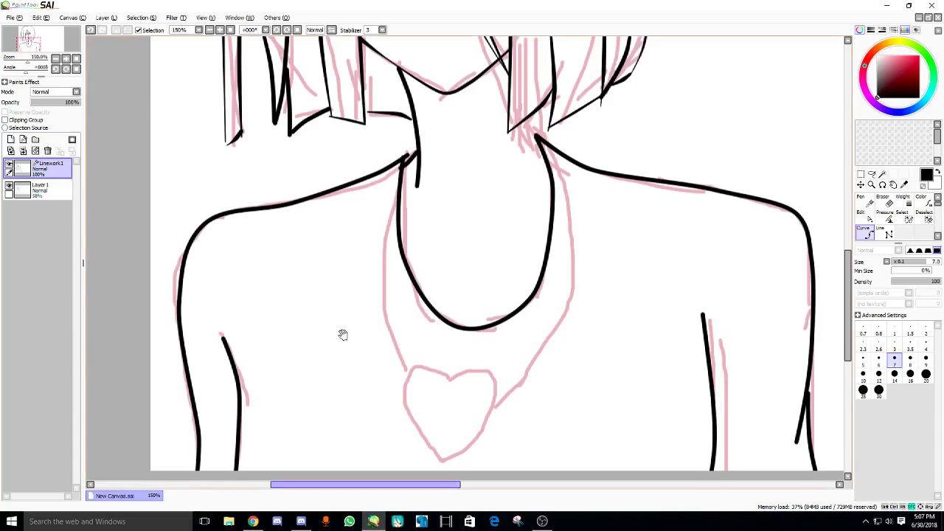
mouse_move(396, 145)
mouse_down()
mouse_move(374, 314)
mouse_move(398, 356)
mouse_up()
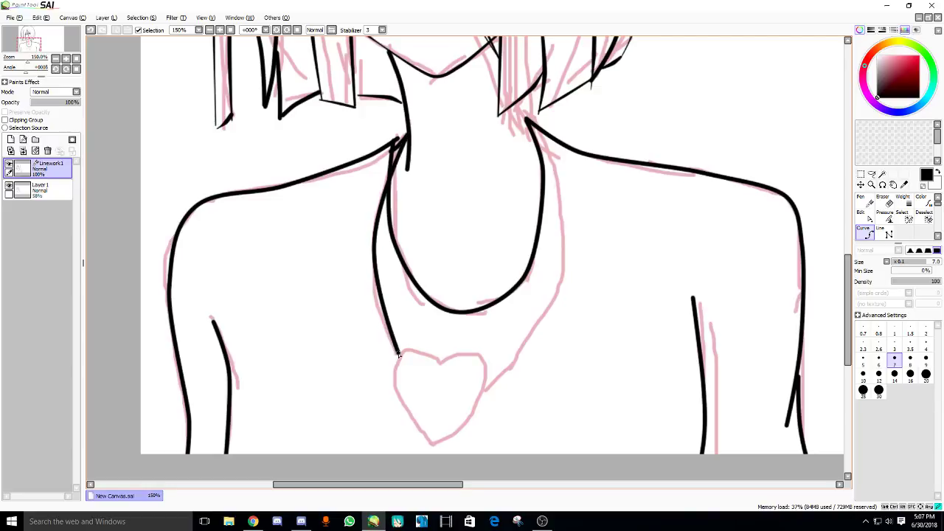
mouse_move(527, 118)
mouse_down()
mouse_move(554, 212)
mouse_move(550, 244)
mouse_move(507, 368)
mouse_move(484, 390)
mouse_up()
drag(528, 110, 483, 390)
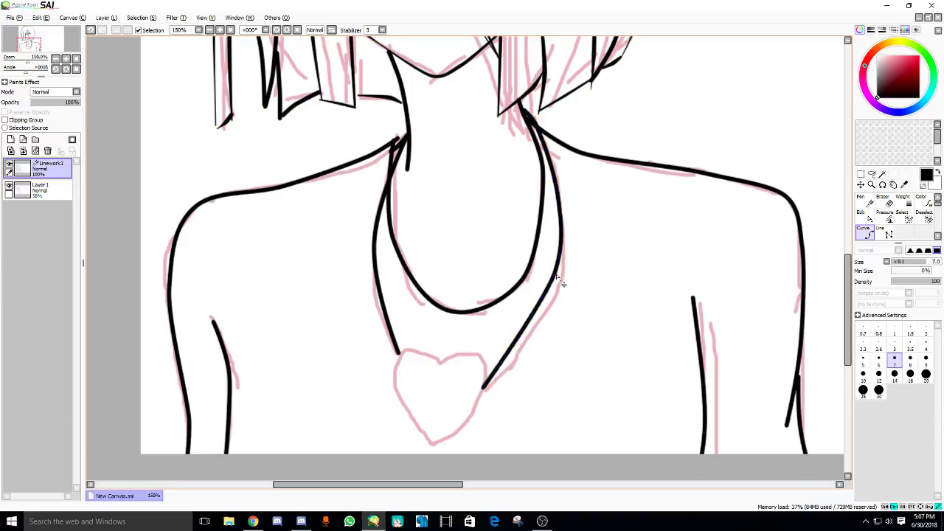
- Outline the heart pendant's right and left sides from notch to tip
scroll(428, 227, up, 2)
click(441, 254)
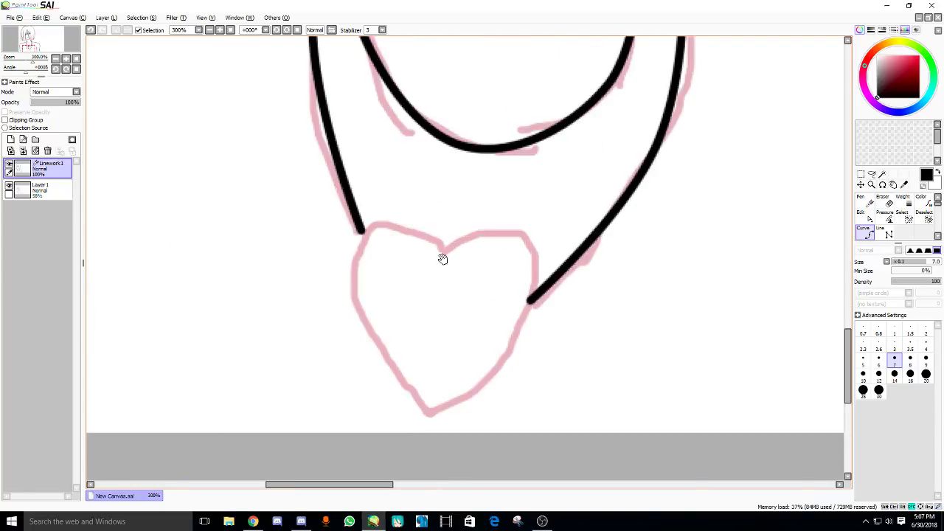
click(487, 233)
click(534, 294)
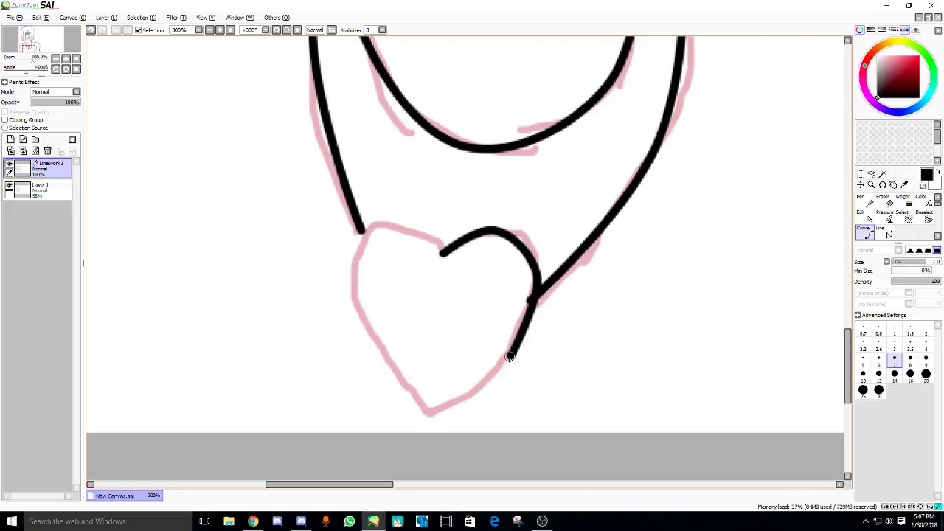
double_click(428, 417)
click(445, 255)
click(395, 223)
click(353, 274)
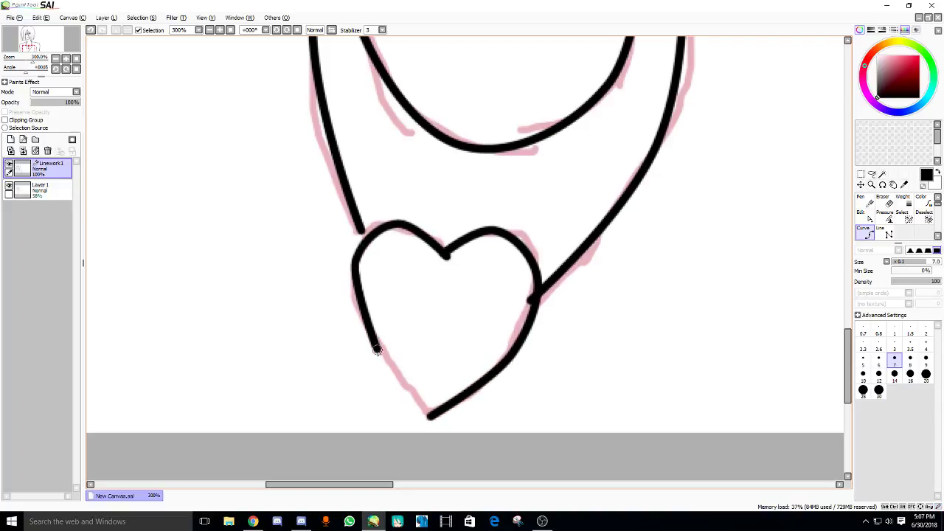
double_click(430, 415)
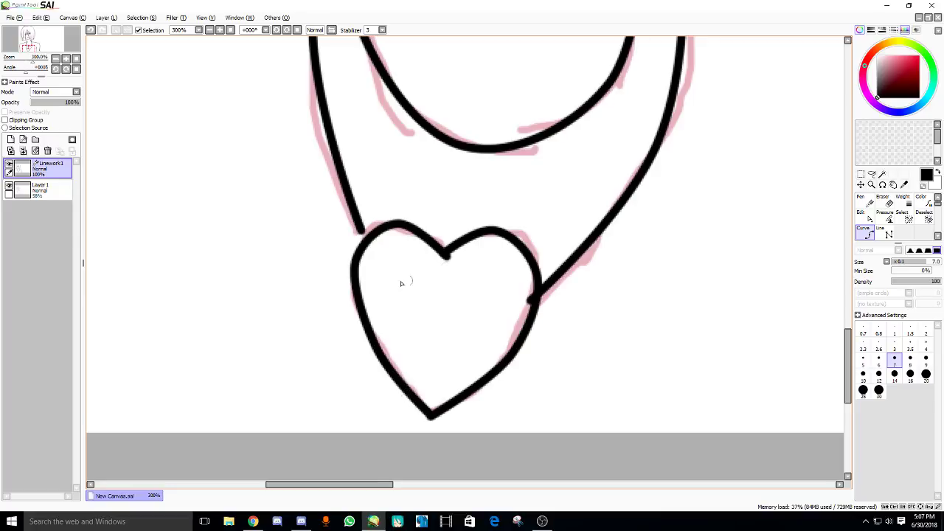
- Pull the left cord's end point down onto the heart's top-left
drag(363, 233, 369, 253)
scroll(453, 263, up, 2)
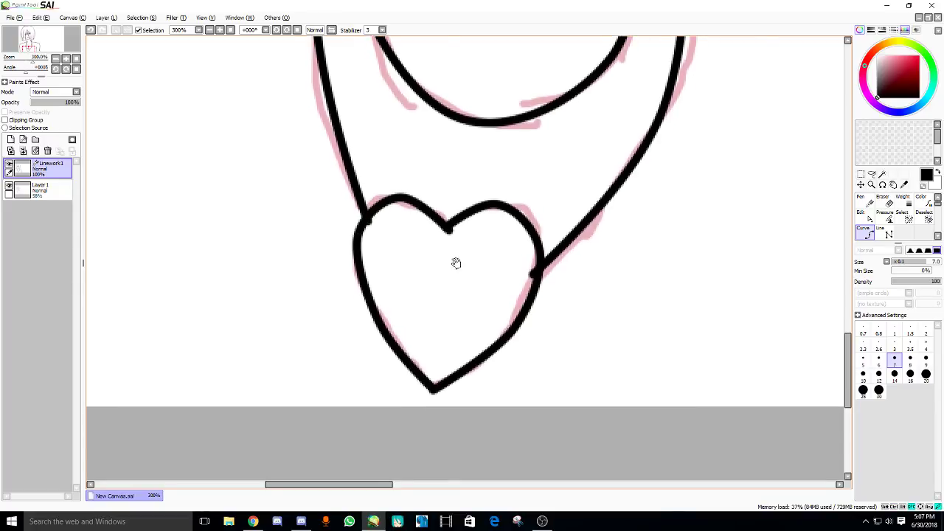
drag(428, 258, 432, 249)
- Draw a central facet diamond inside the heart with the Line tool at size 3
key(l)
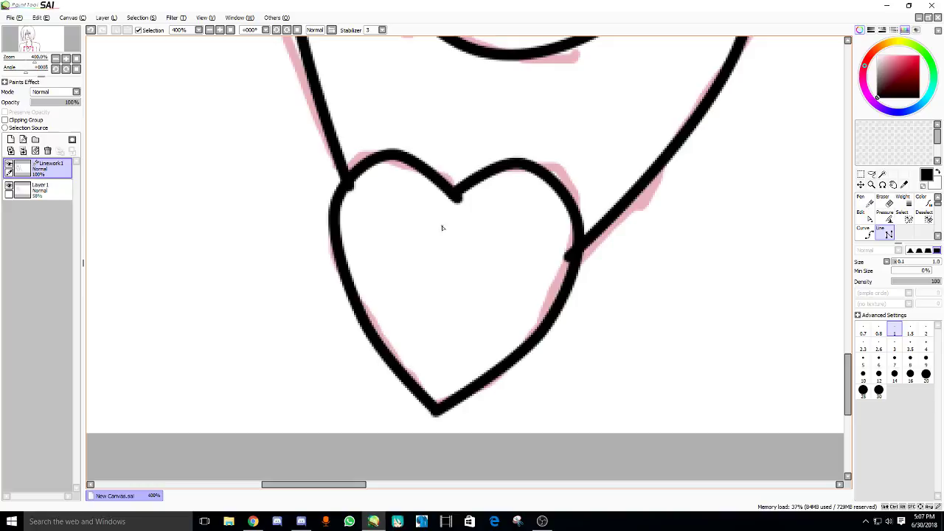
key(bracketright)
key(bracketright)
key(bracketright)
key(bracketright)
key(bracketright)
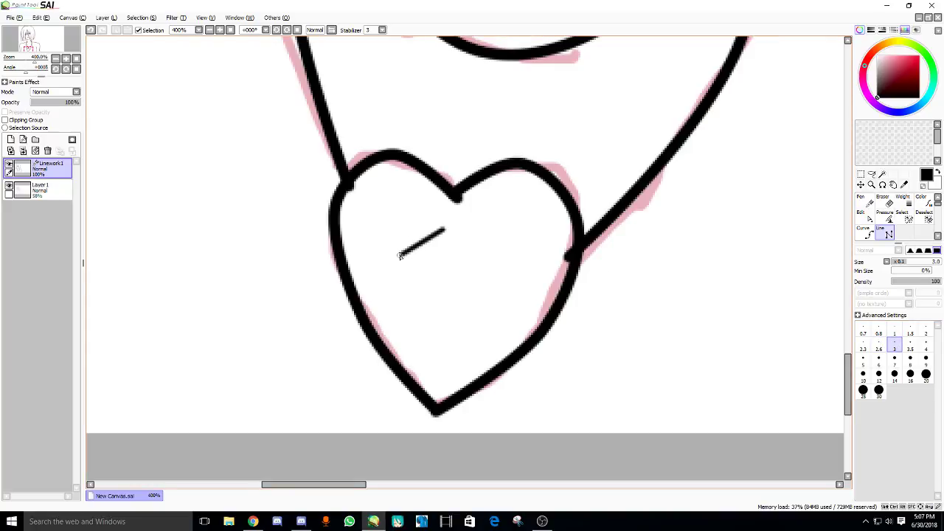
click(399, 255)
click(434, 312)
click(484, 272)
click(443, 230)
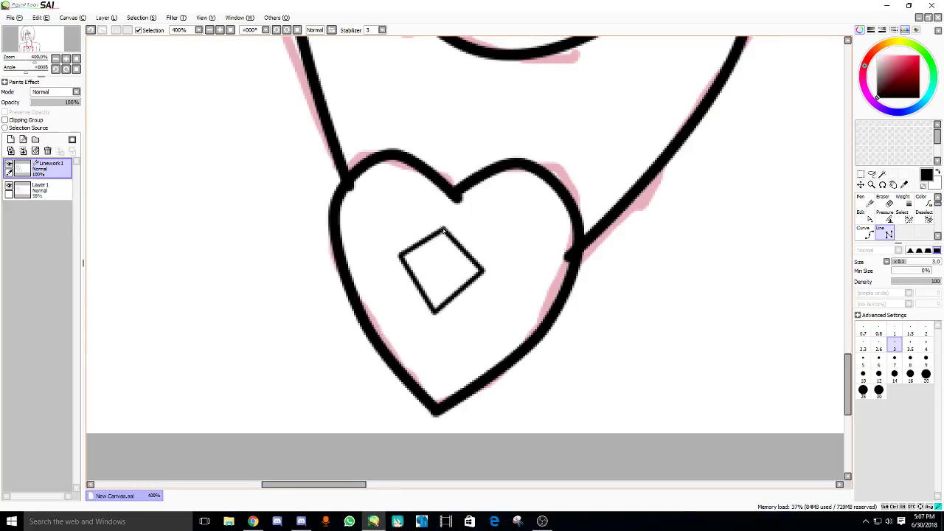
- Add right and left facets flanking the central diamond
click(484, 213)
click(514, 256)
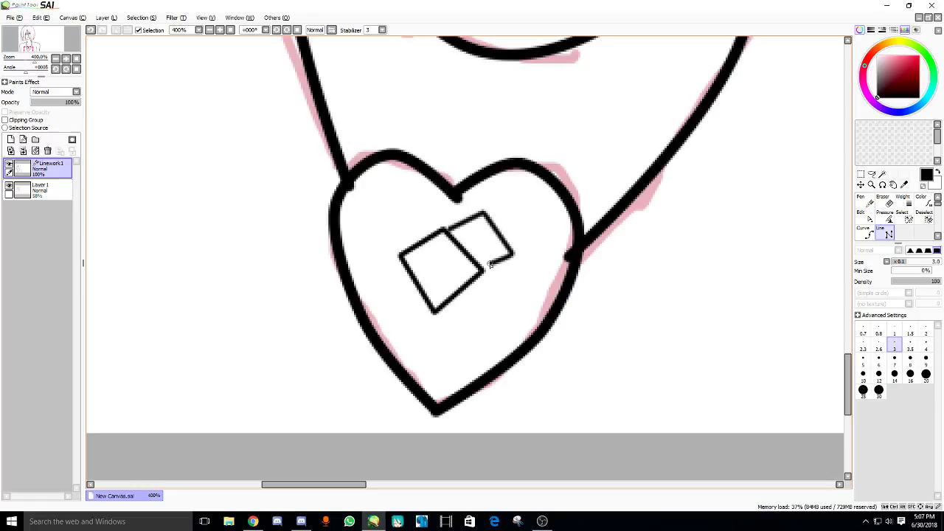
click(481, 270)
click(444, 227)
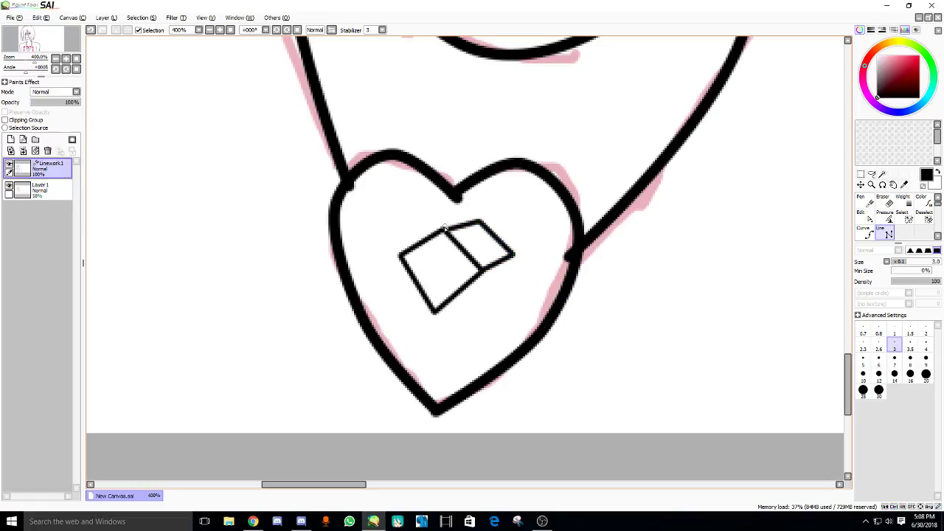
click(426, 209)
click(378, 227)
click(400, 256)
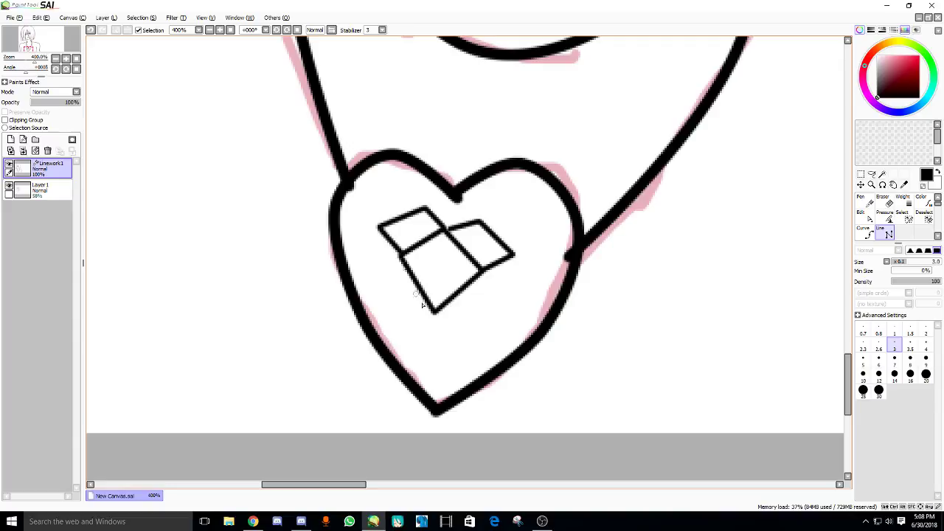
scroll(399, 227, down, 1)
drag(424, 195, 427, 200)
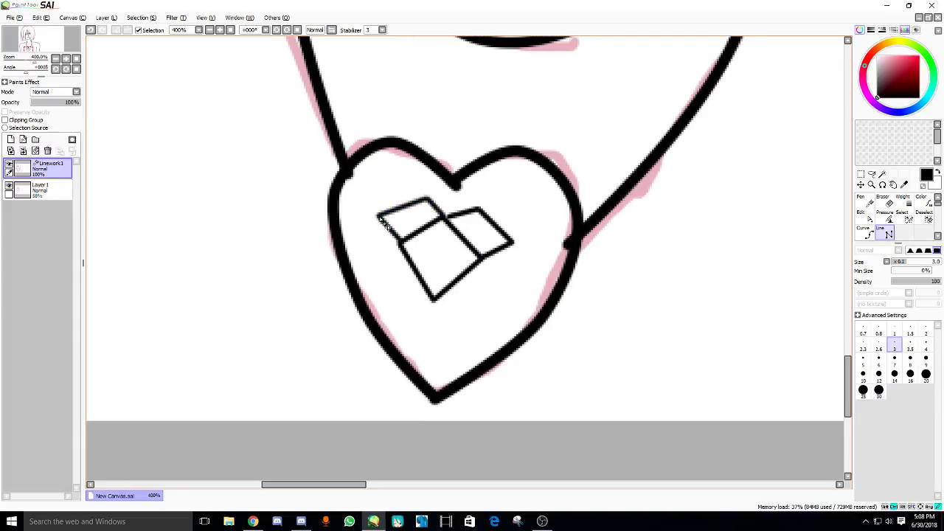
- Extend a facet edge and draw two lines down to the heart's tip
click(480, 209)
click(522, 227)
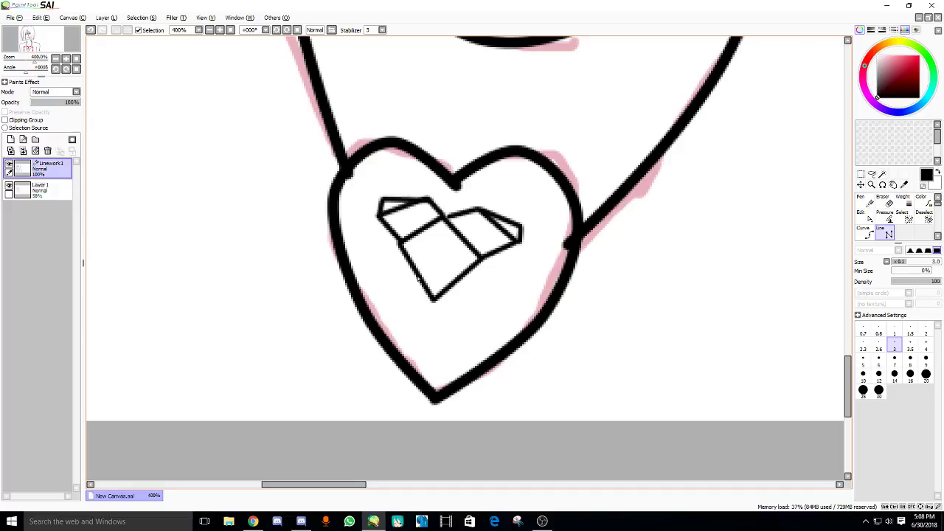
click(430, 310)
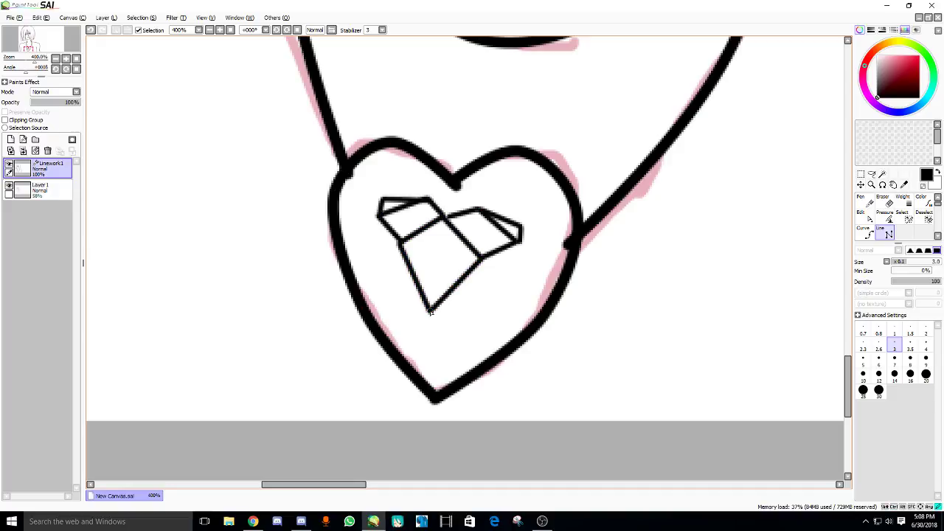
click(417, 375)
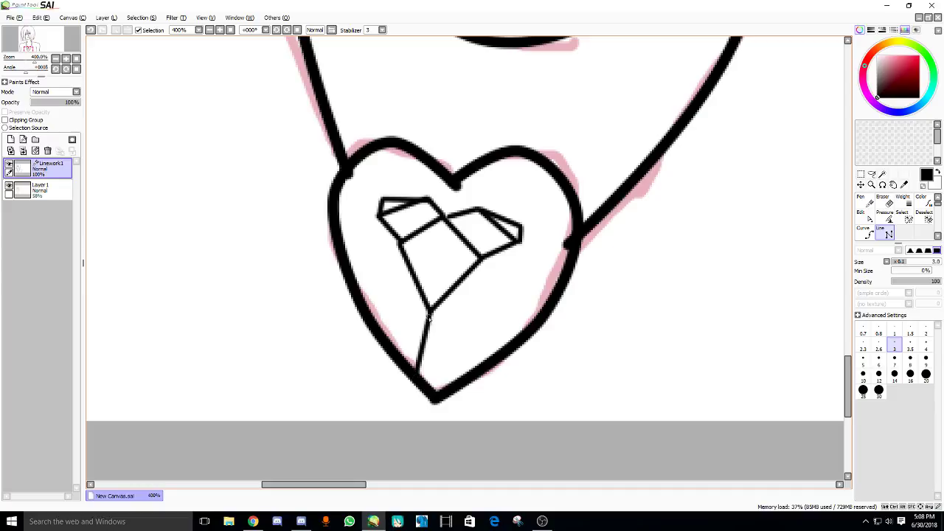
click(430, 310)
click(452, 381)
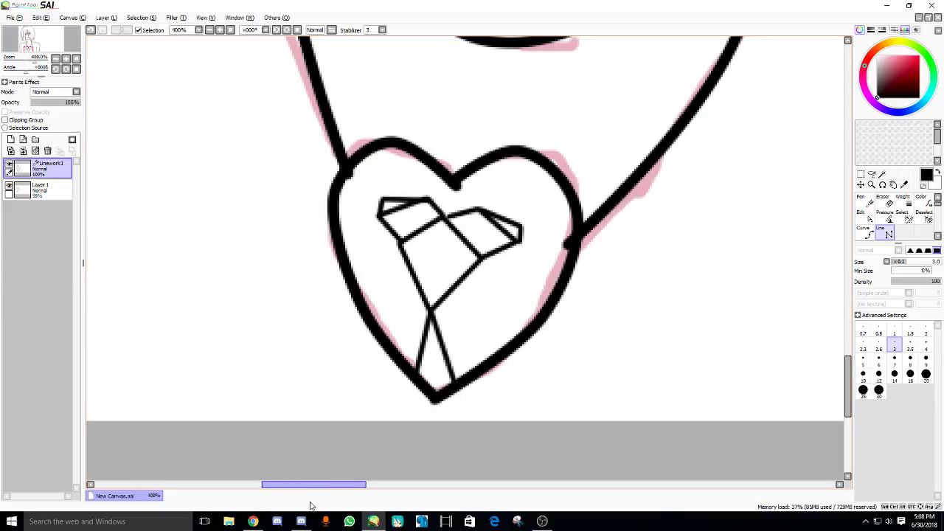
- Check the browser's music video and live dashboard tabs, then return to SAI
click(259, 521)
key(ctrl+Tab)
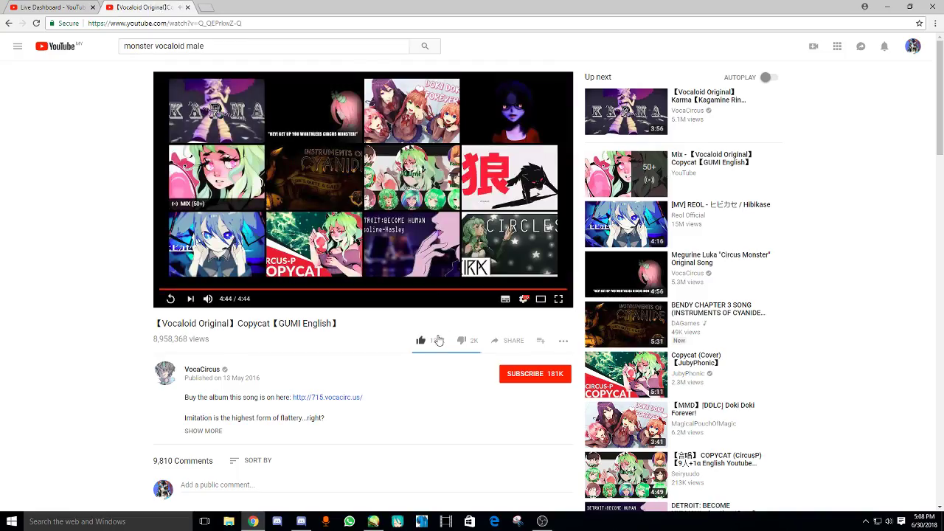
key(ctrl+Tab)
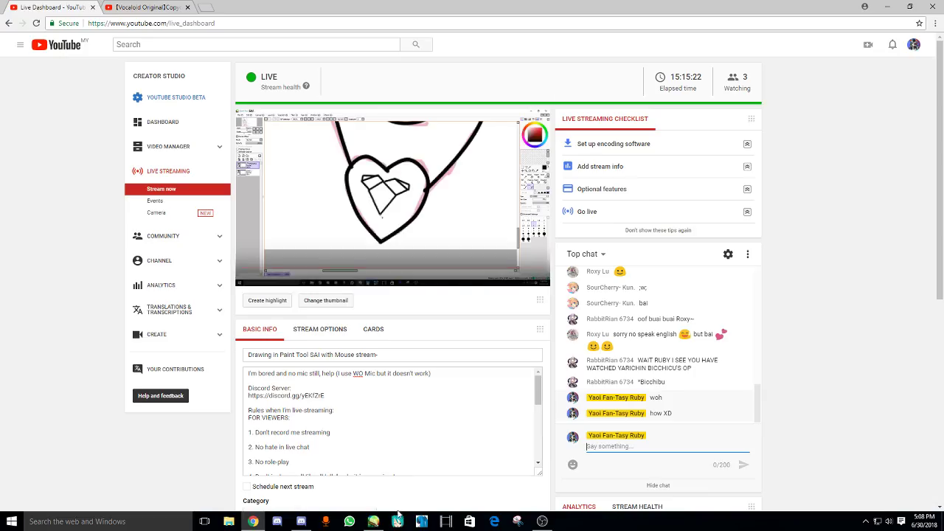
key(alt+Tab)
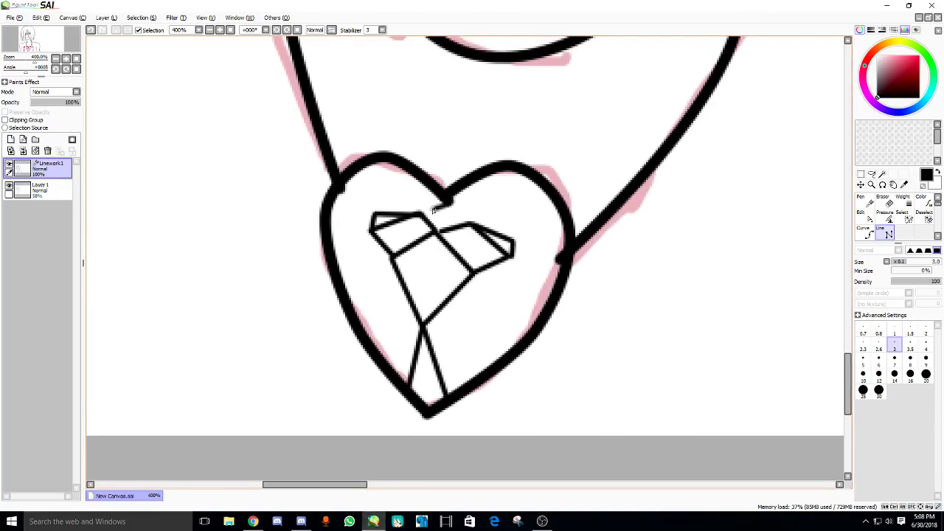
- Draw facet lines across the heart's right lobe out to its edges
click(473, 221)
click(511, 173)
click(511, 240)
click(567, 240)
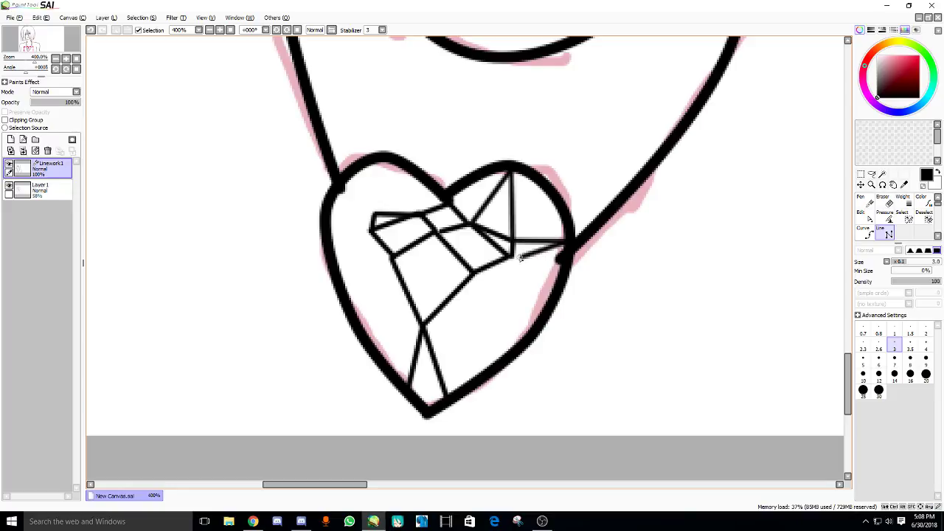
click(511, 256)
click(539, 319)
click(475, 272)
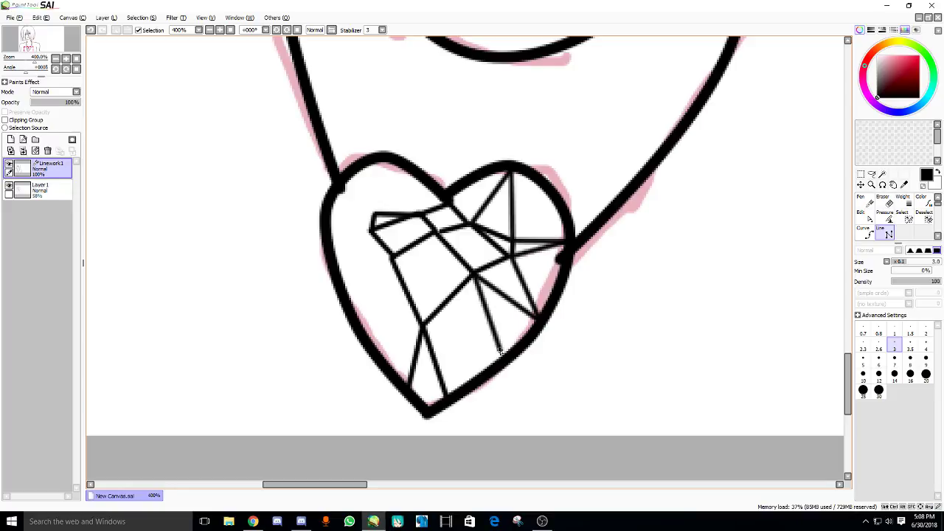
double_click(507, 353)
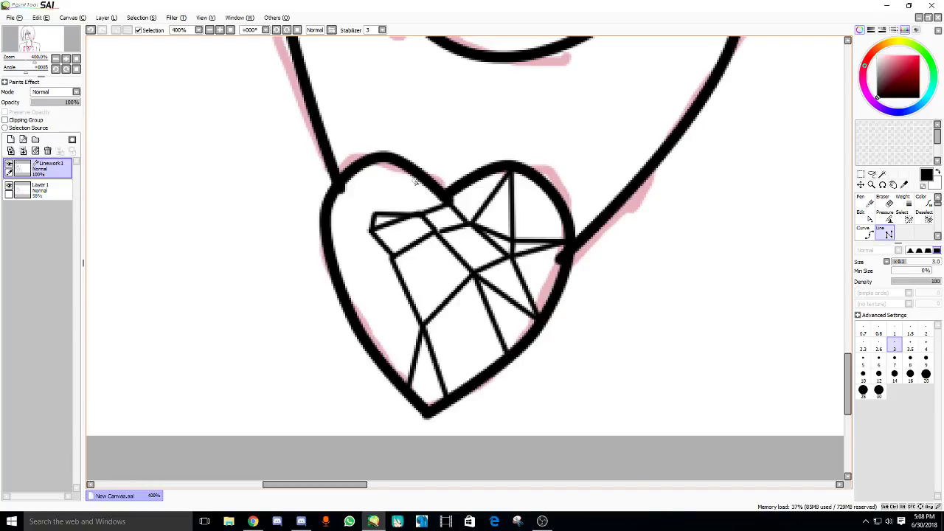
- Draw peaked facet lines across the heart's left lobe and lower left
click(420, 213)
click(397, 165)
click(373, 214)
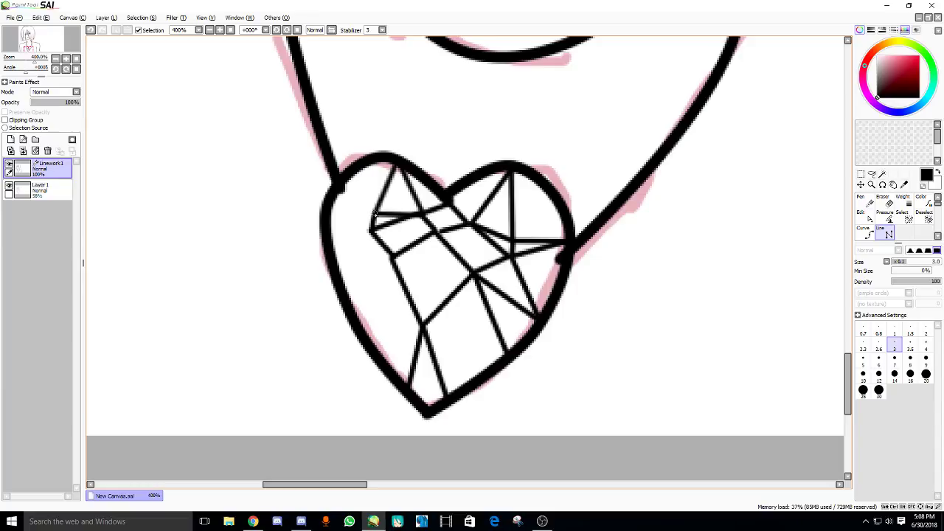
click(334, 195)
key(ctrl+z)
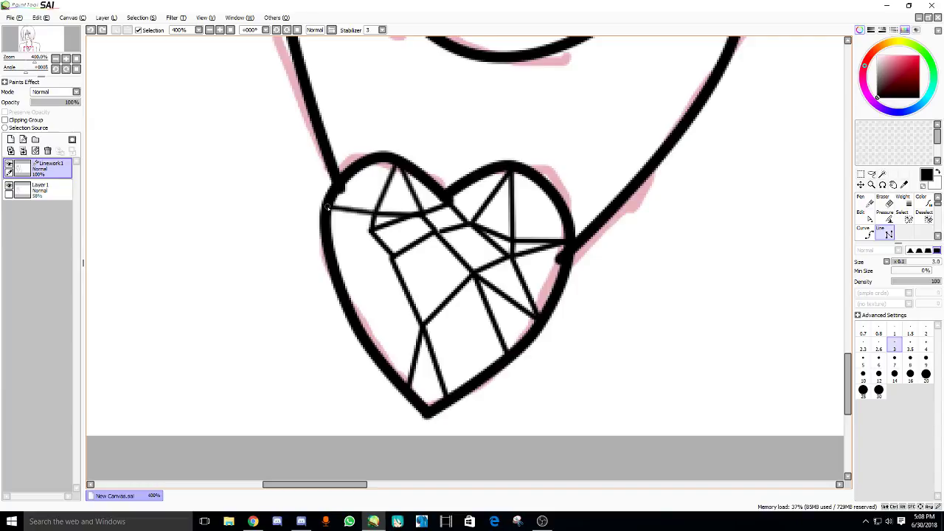
click(333, 208)
click(390, 263)
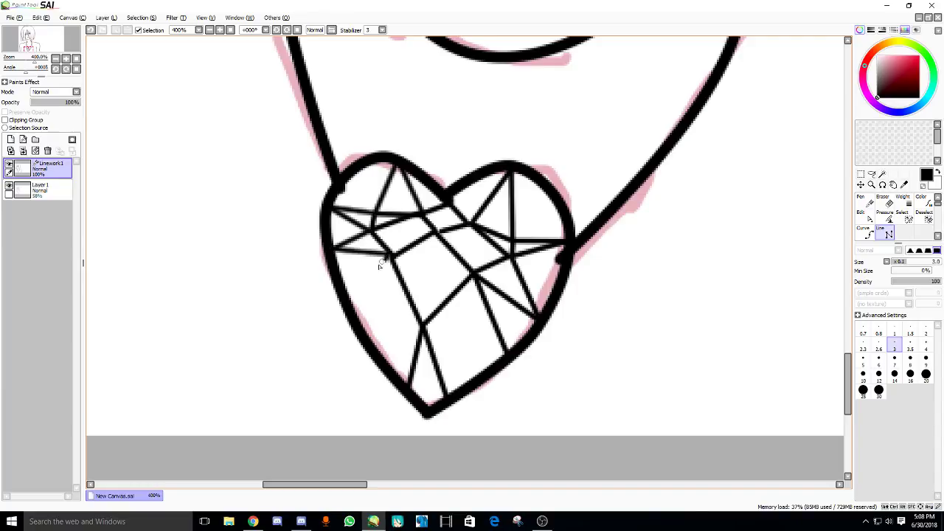
click(346, 294)
scroll(391, 268, up, 1)
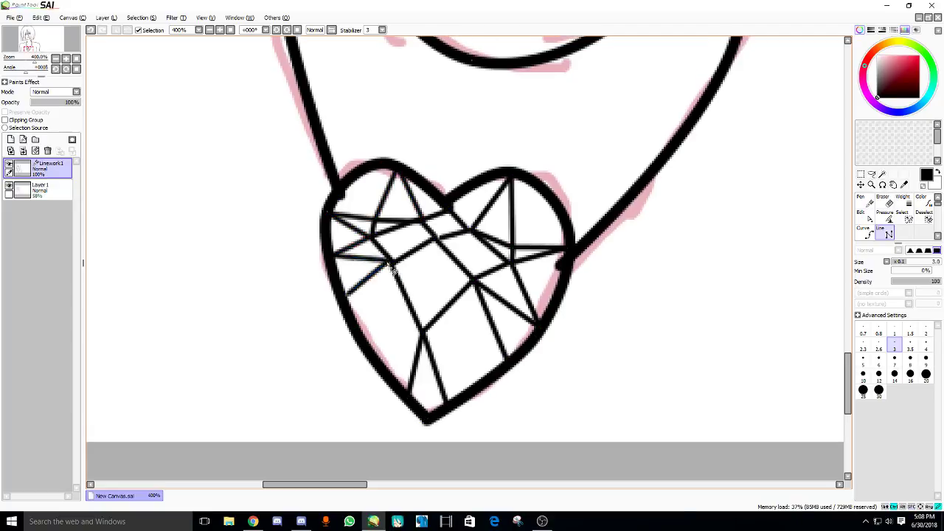
key(ctrl+z)
click(355, 317)
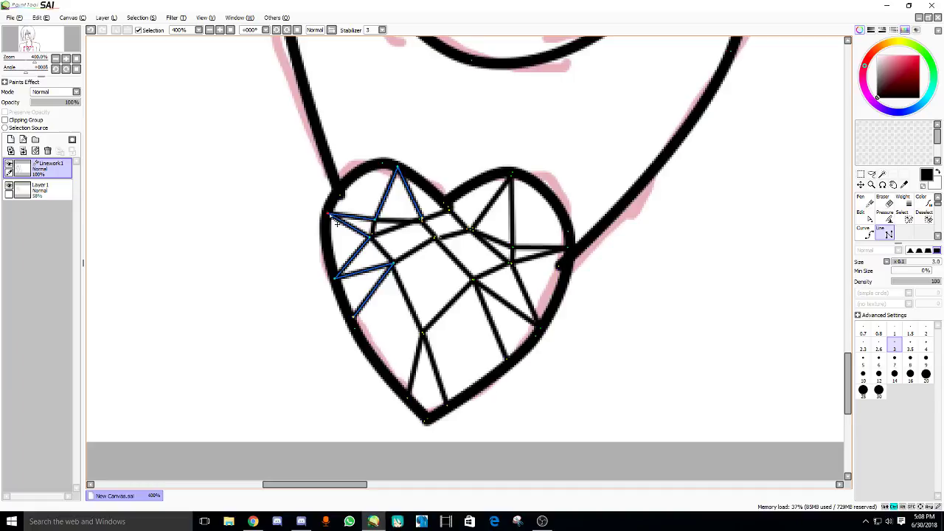
drag(337, 224, 337, 229)
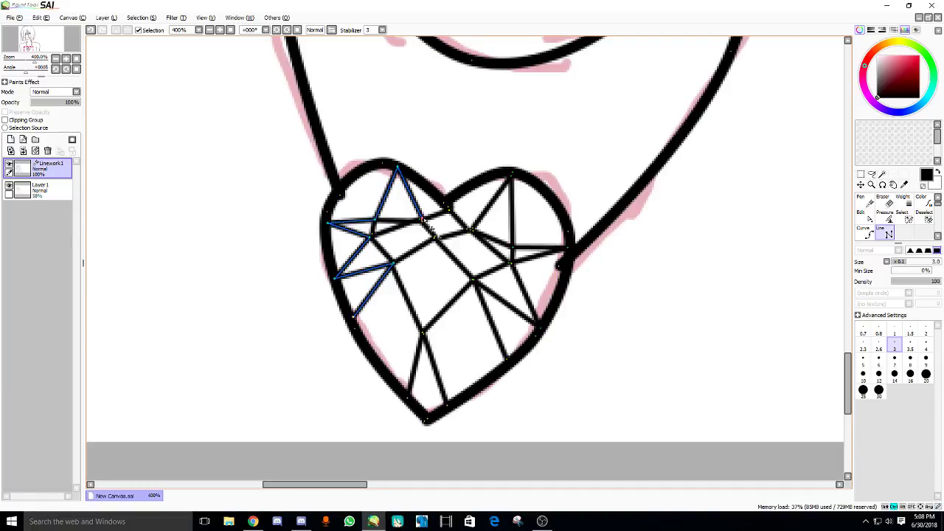
key(Return)
- Add a new four-corner facet polygon near the heart's centre
scroll(368, 220, down, 4)
scroll(418, 262, up, 2)
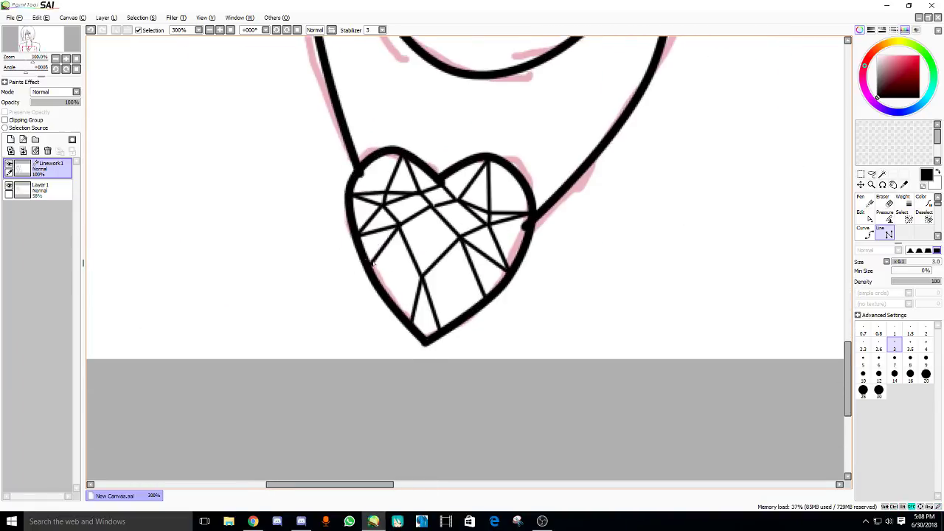
click(421, 291)
click(399, 225)
click(431, 204)
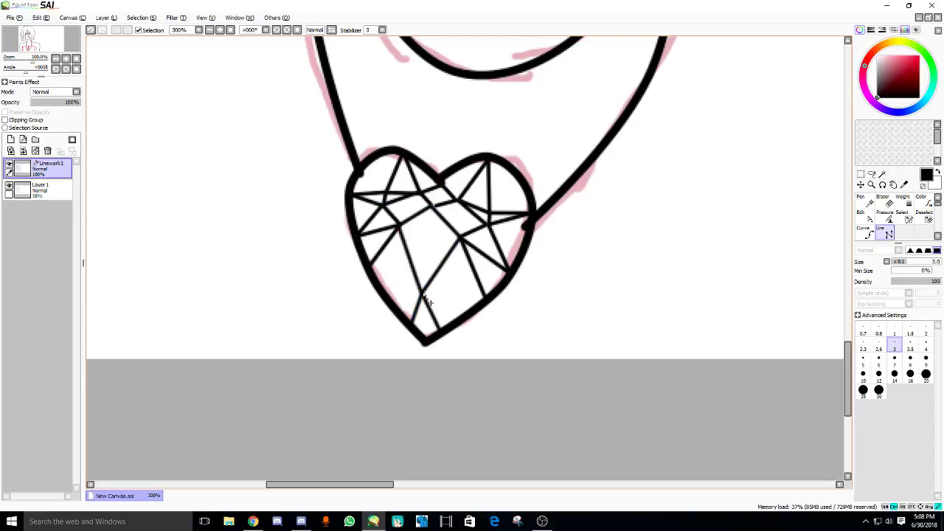
click(459, 238)
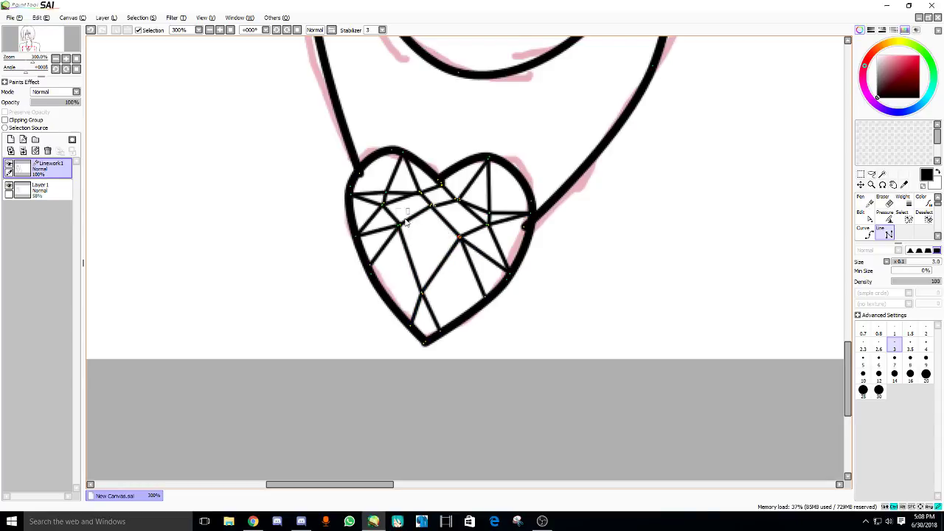
key(Return)
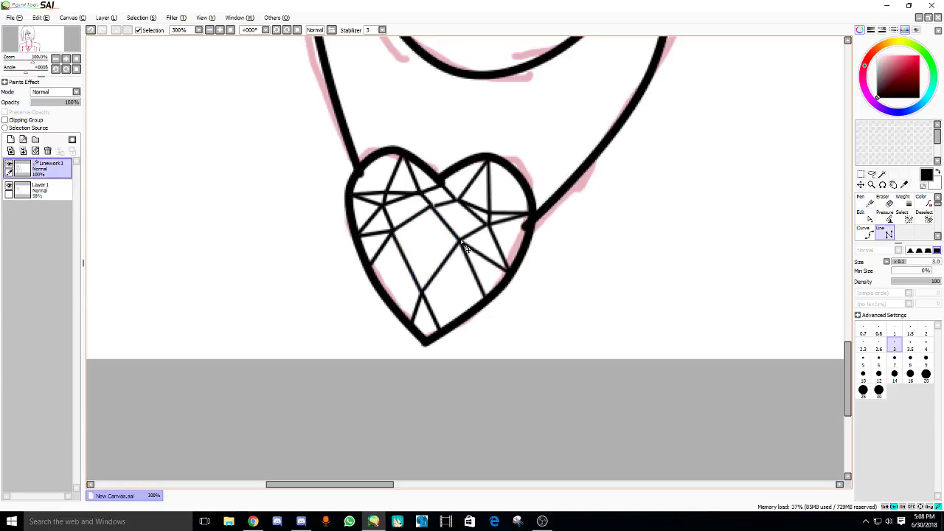
- Drag facet vertices so the meeting point moves down-right, then deselect
drag(465, 247, 458, 241)
drag(436, 206, 440, 212)
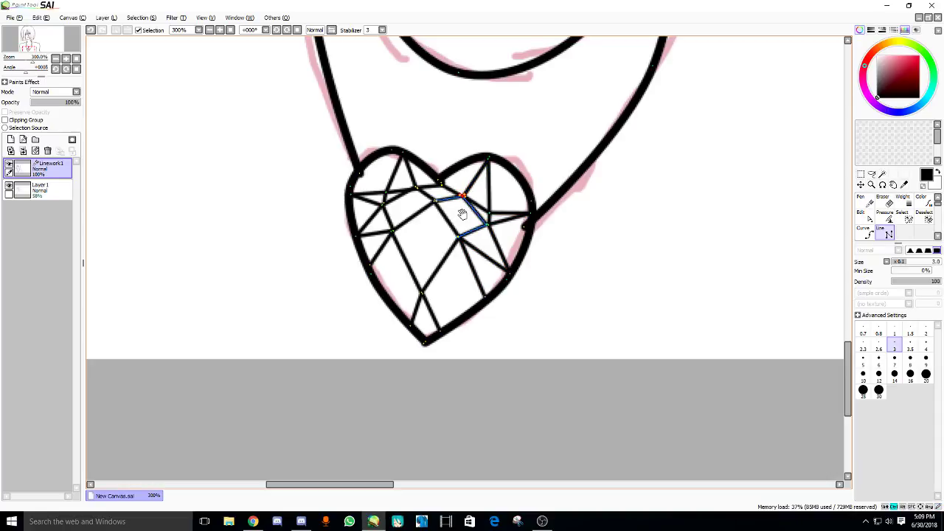
drag(453, 211, 451, 214)
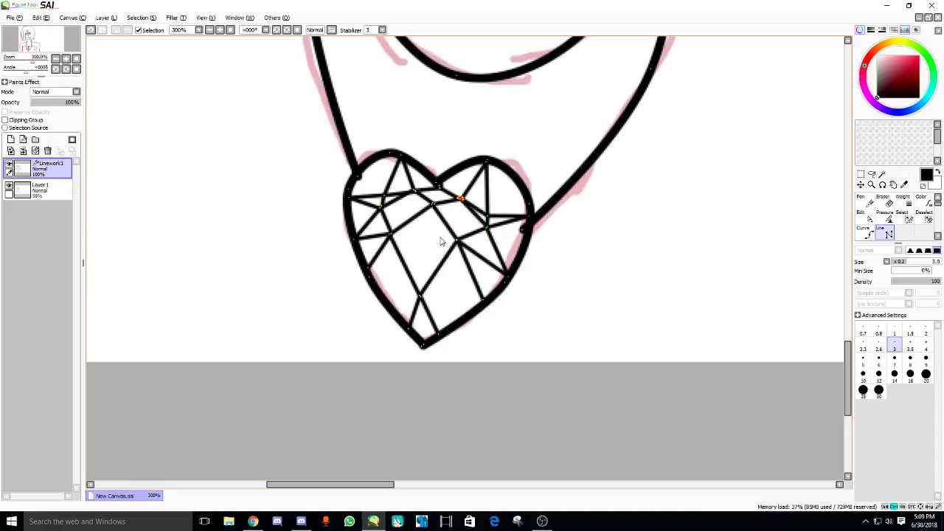
drag(442, 243, 473, 246)
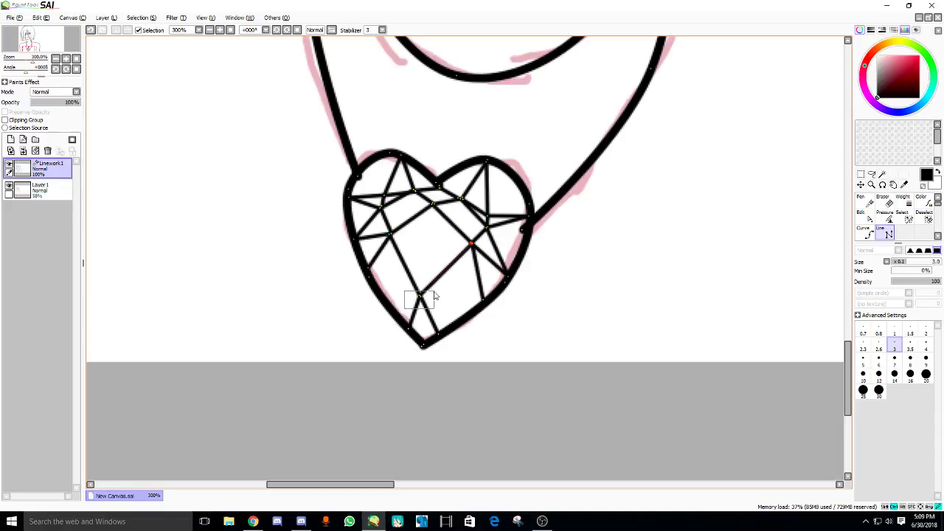
drag(434, 295, 435, 294)
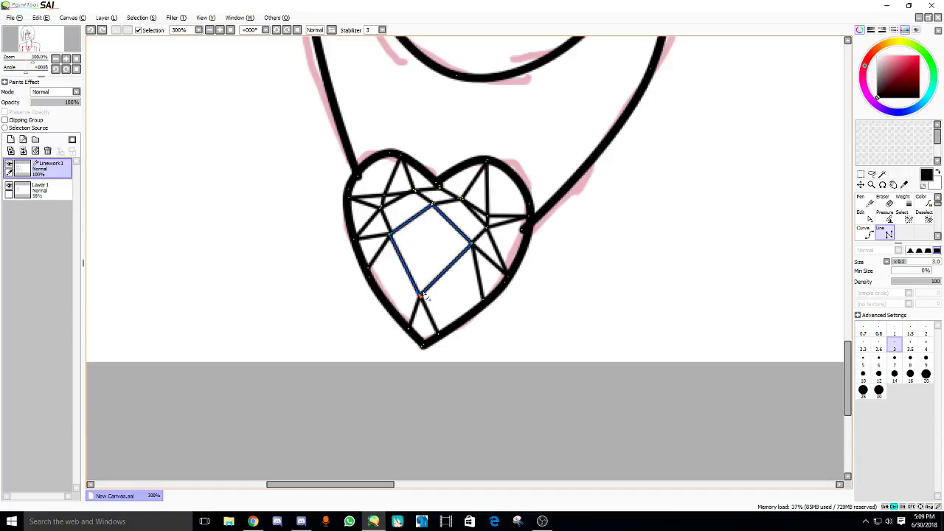
click(428, 299)
scroll(391, 268, down, 3)
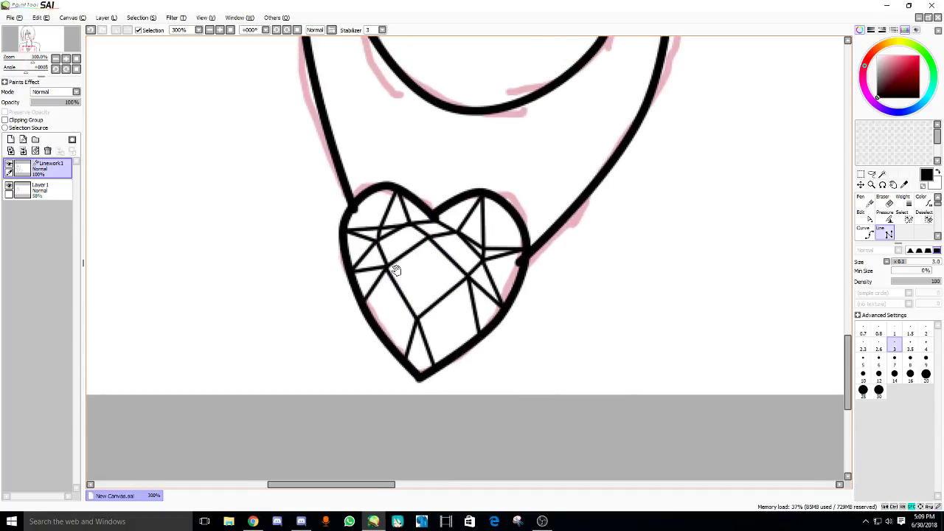
scroll(325, 318, down, 2)
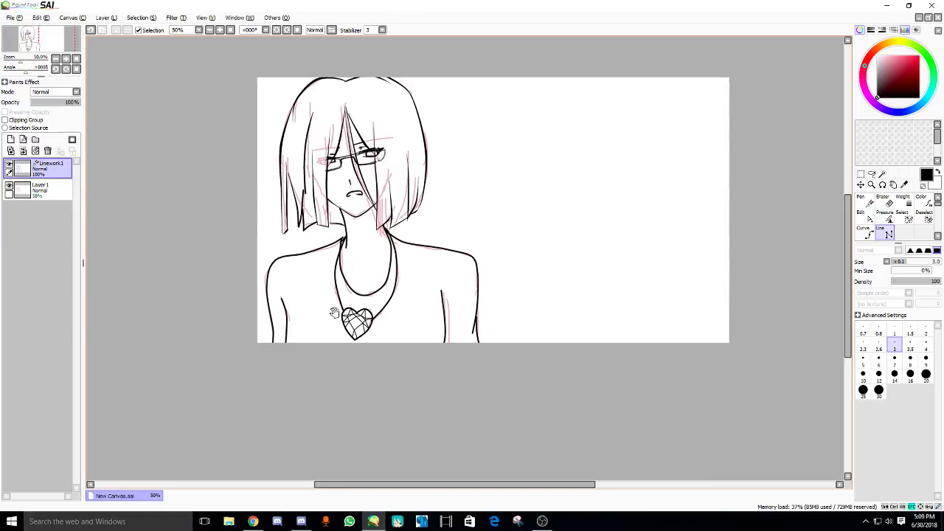
- Taper the neck stroke, both arm lines and the necklace line with the Pressure tool
scroll(362, 276, up, 2)
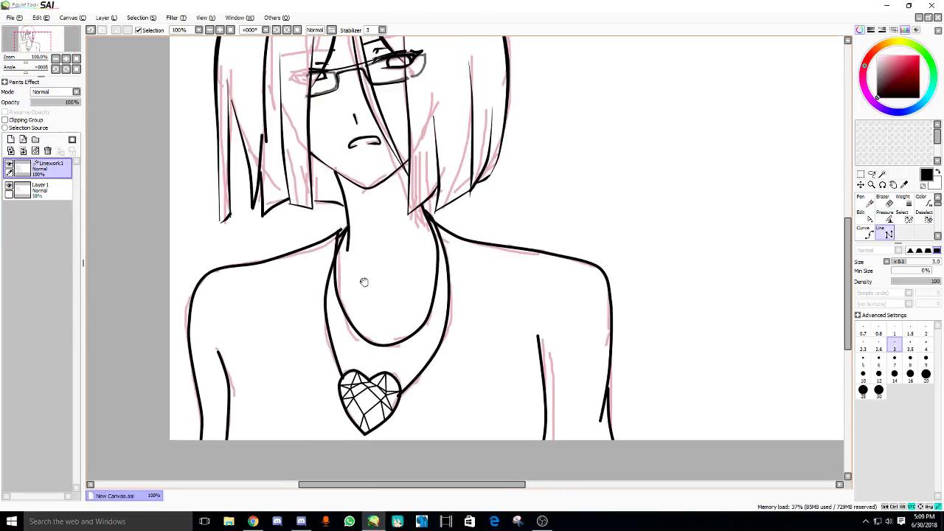
click(887, 218)
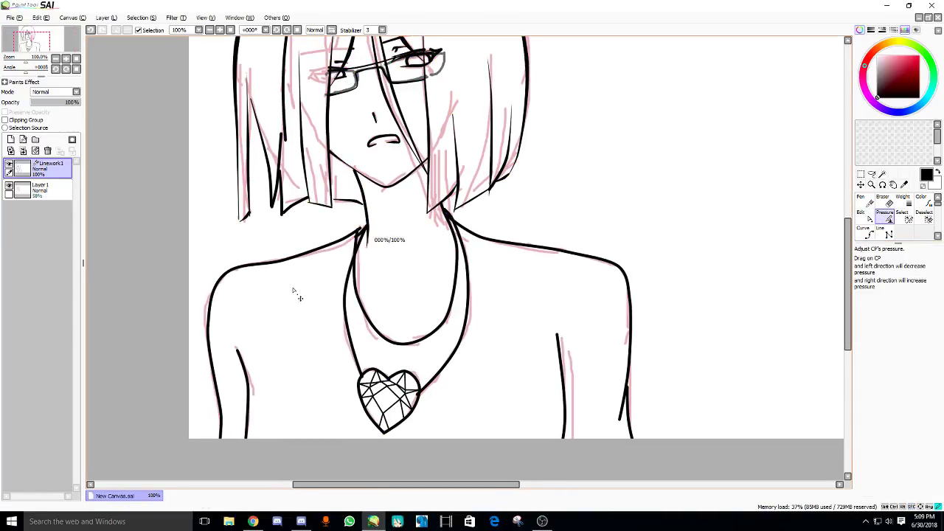
mouse_move(354, 174)
mouse_down()
mouse_move(316, 205)
mouse_move(369, 213)
mouse_up()
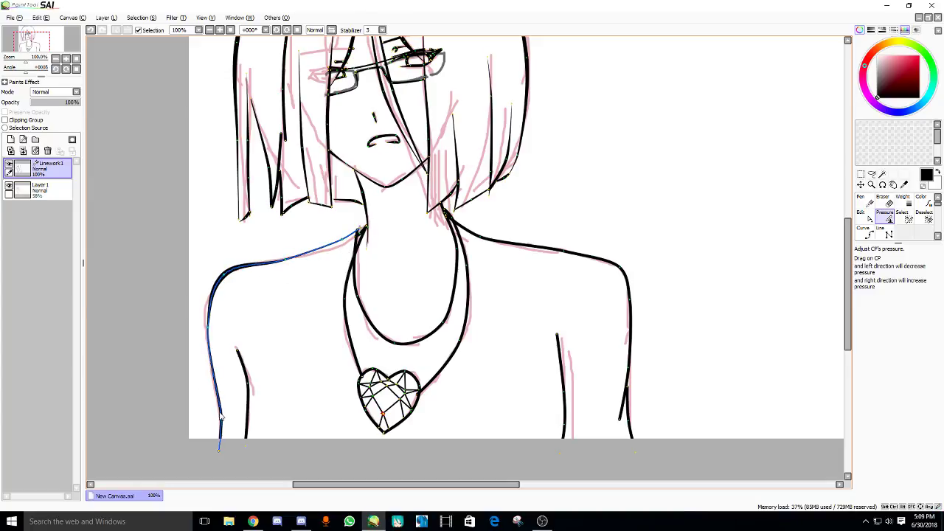
drag(219, 416, 221, 442)
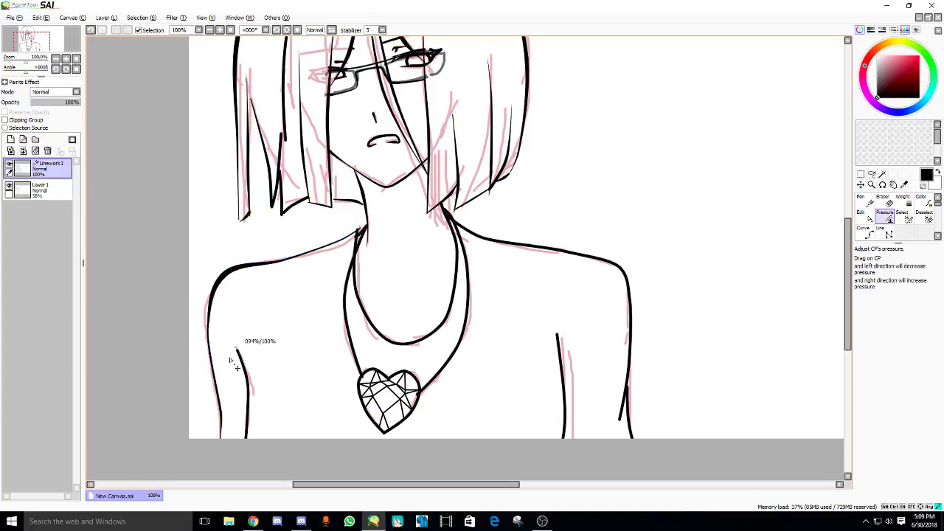
drag(231, 362, 229, 362)
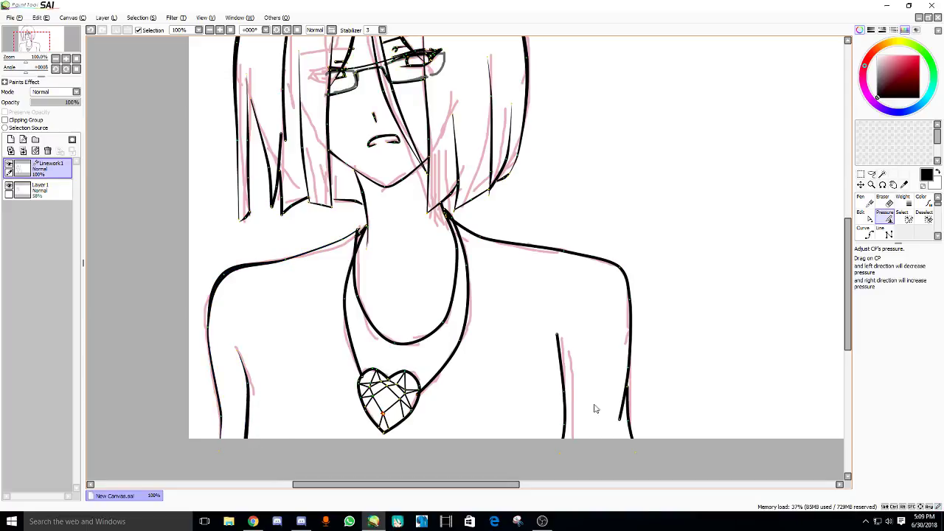
drag(559, 338, 546, 341)
drag(568, 404, 603, 432)
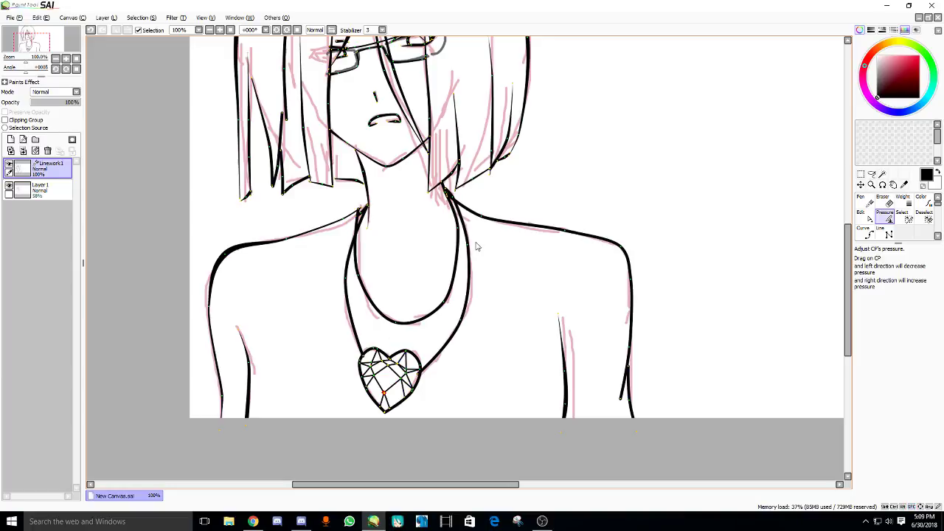
drag(369, 213, 343, 236)
drag(304, 270, 306, 265)
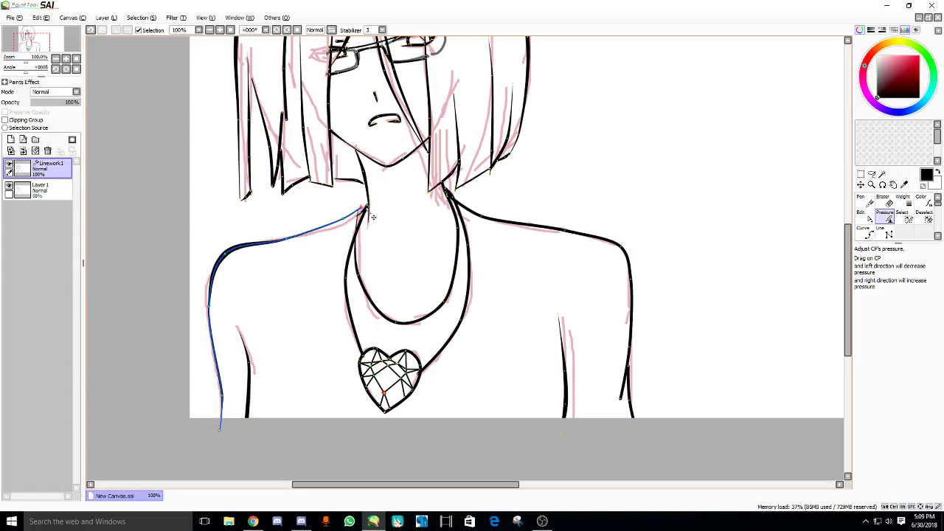
- Adjust the stroke thickness at both ends of the right shoulder line
click(407, 320)
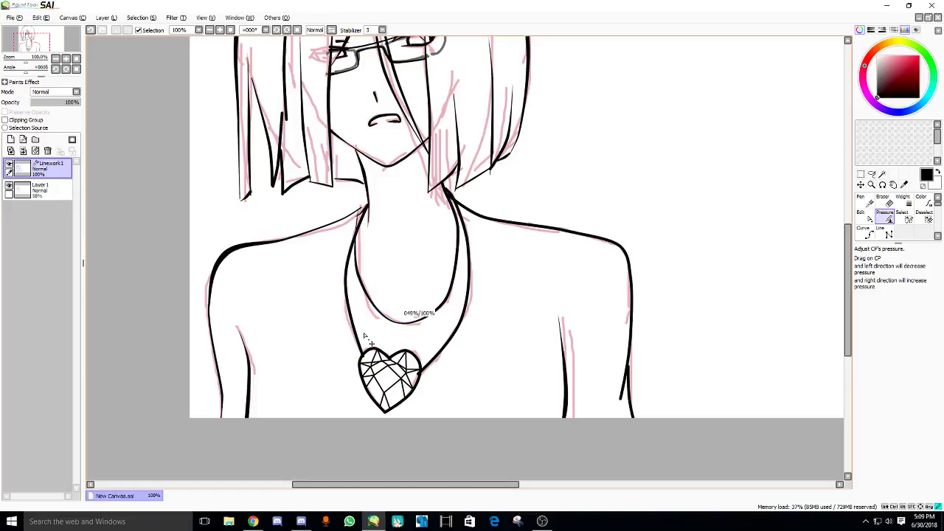
scroll(477, 203, down, 1)
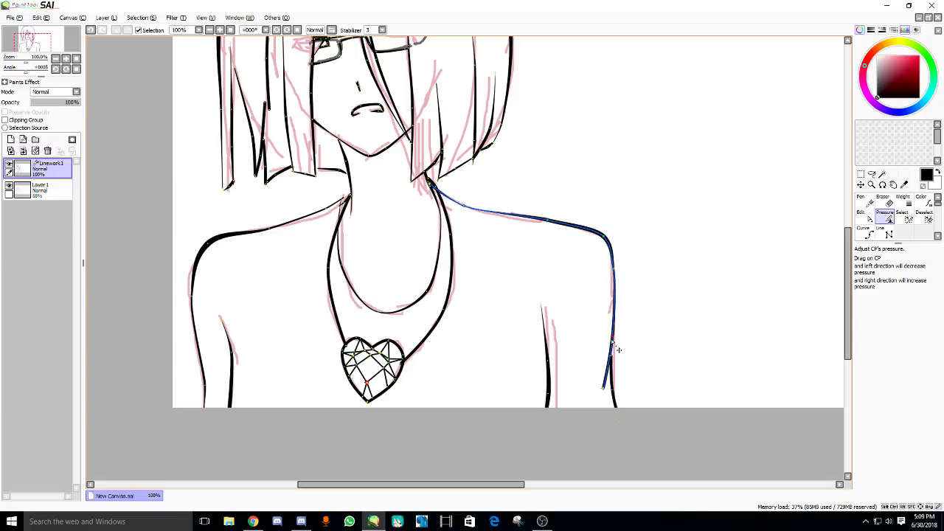
drag(605, 386, 546, 413)
drag(614, 350, 619, 397)
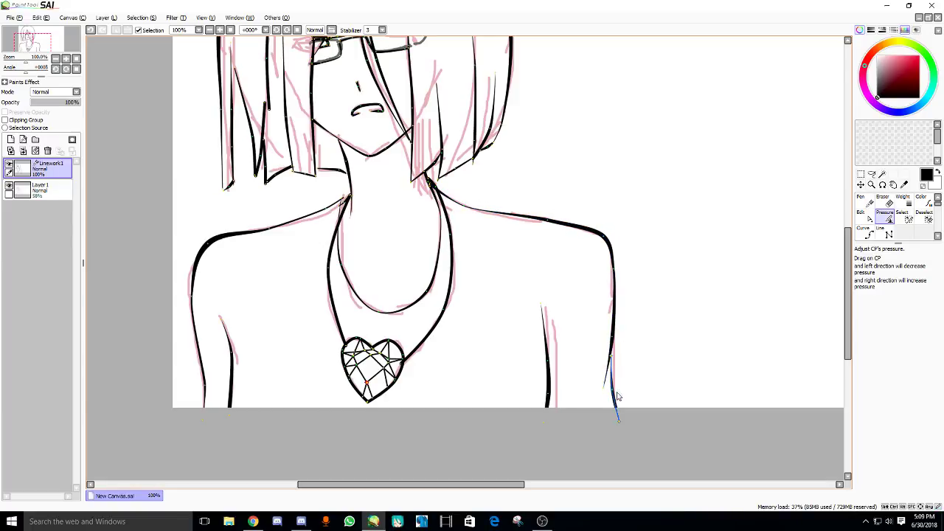
scroll(434, 244, up, 4)
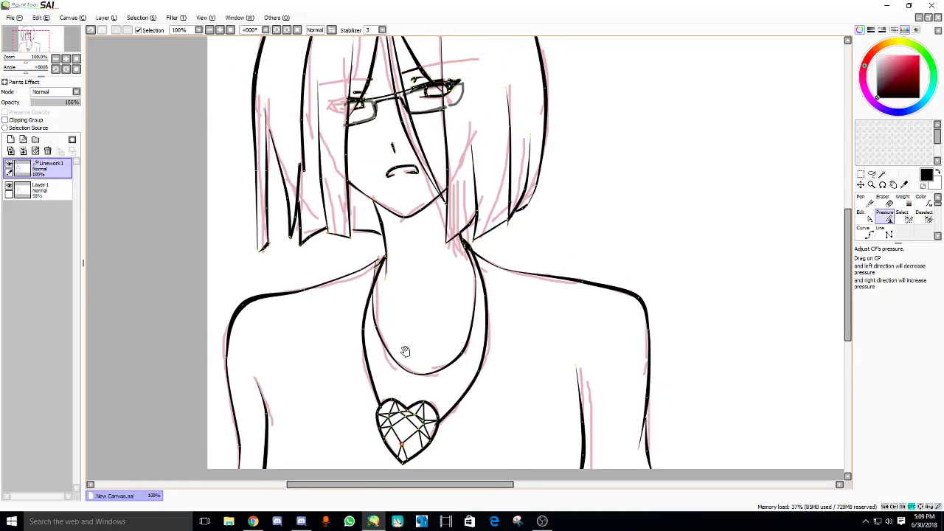
scroll(355, 213, down, 4)
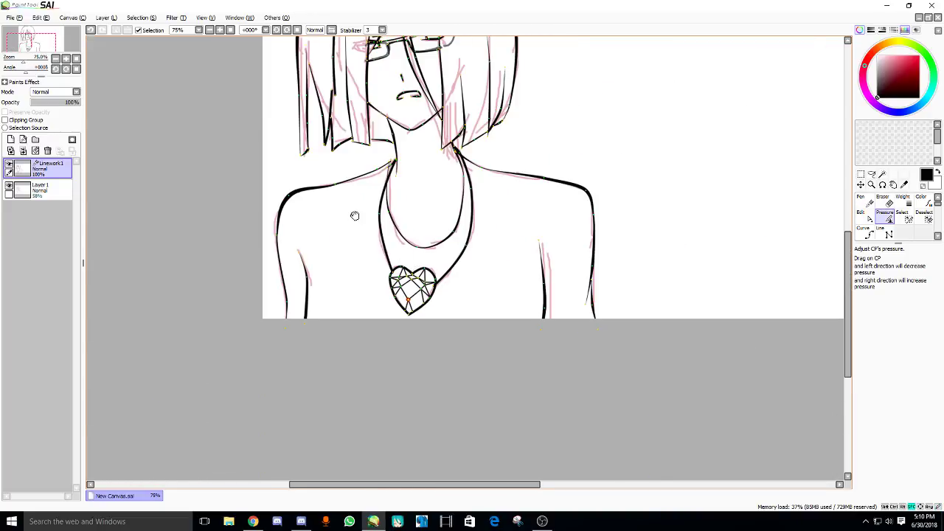
- Thin the heart pendant's thick outline with the Weight tool
click(904, 196)
scroll(493, 289, up, 4)
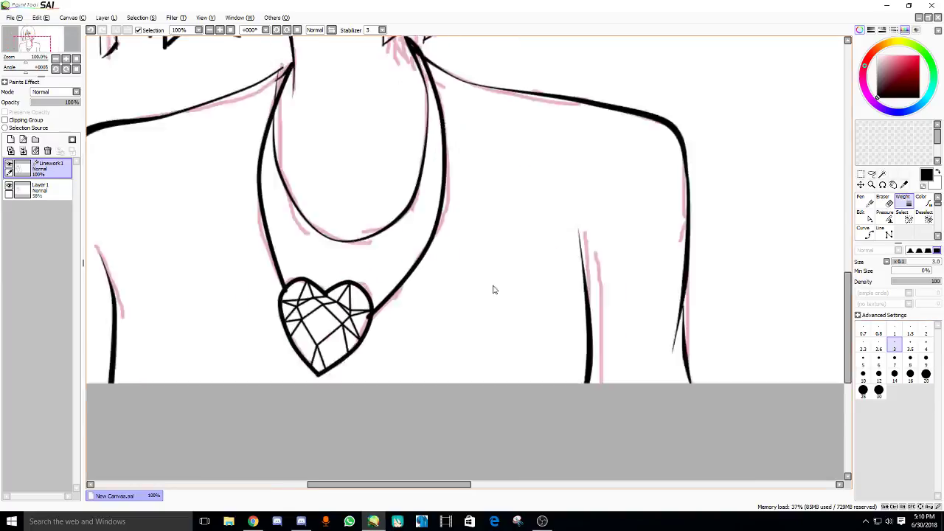
click(301, 273)
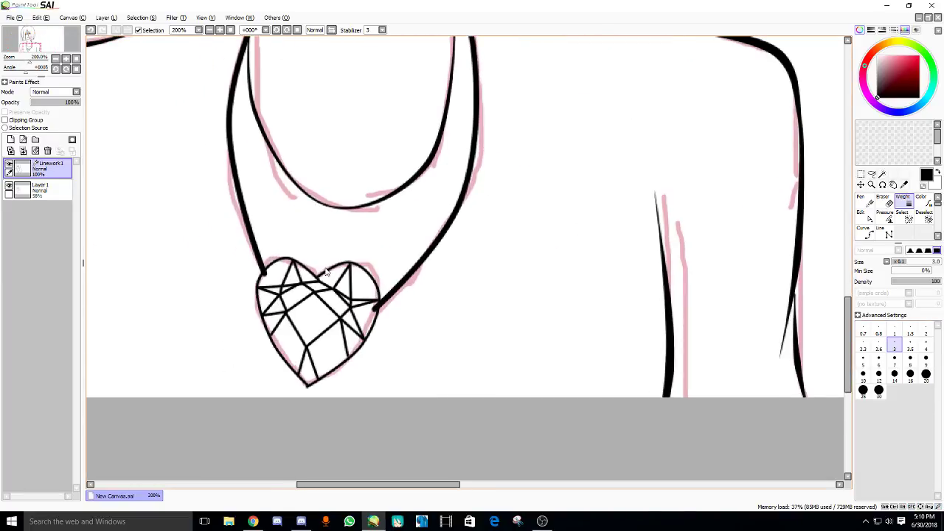
drag(393, 303, 432, 322)
- Taper the left necklace line so it thins toward the heart pendant
key(p)
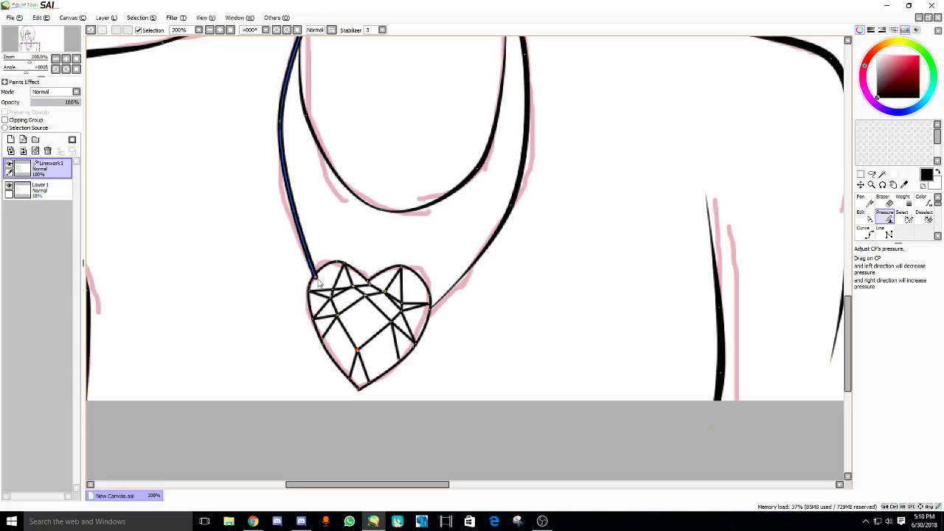
drag(314, 278, 317, 288)
drag(322, 356, 293, 380)
click(253, 522)
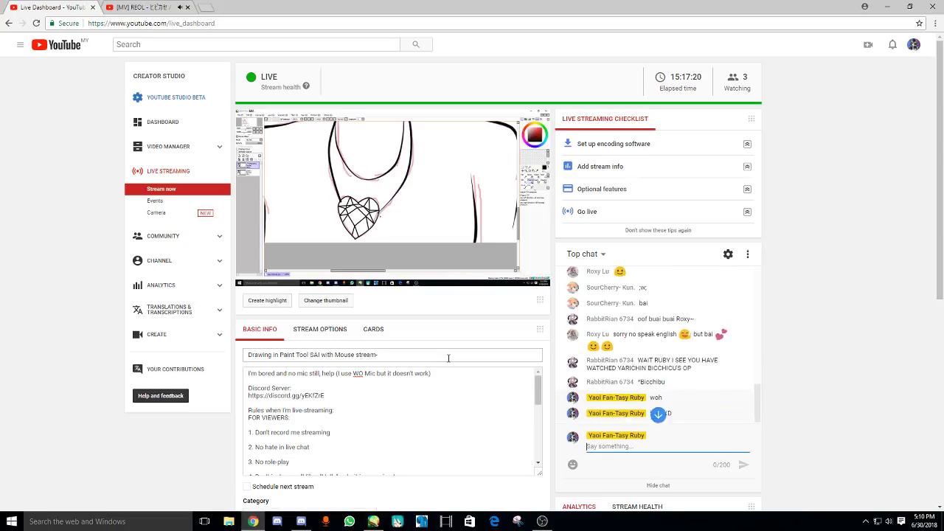
key(alt+Tab)
scroll(347, 229, down, 3)
- Draw the left and right collarbone curves below the neck with the Curve tool
scroll(580, 226, up, 1)
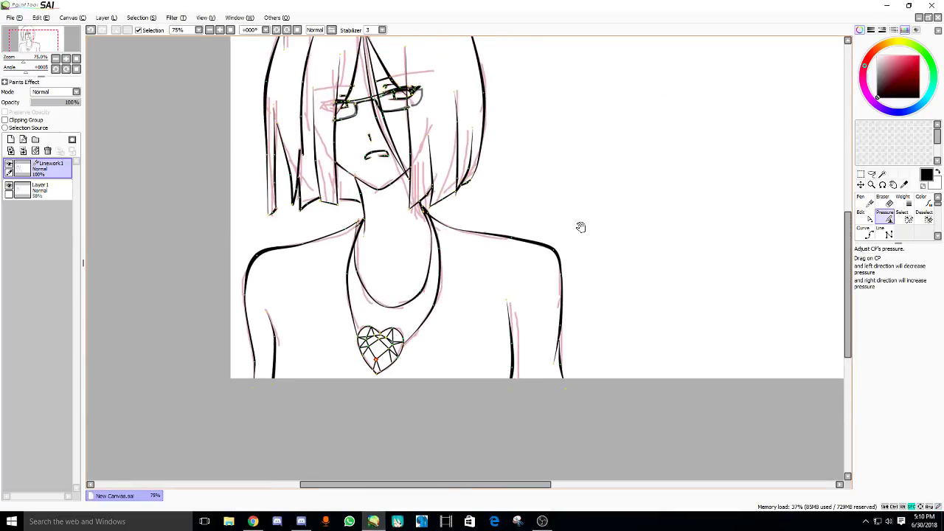
scroll(403, 279, up, 3)
drag(403, 278, 406, 249)
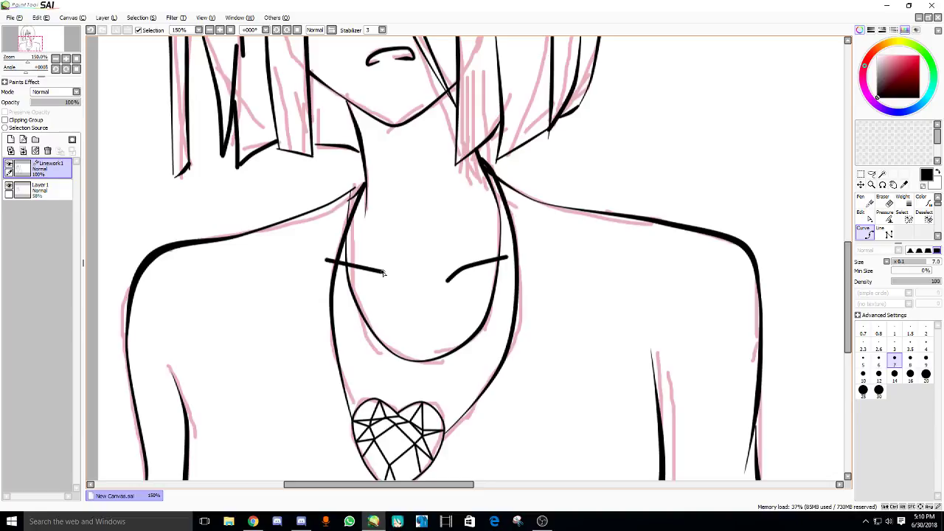
drag(399, 285, 389, 296)
click(435, 304)
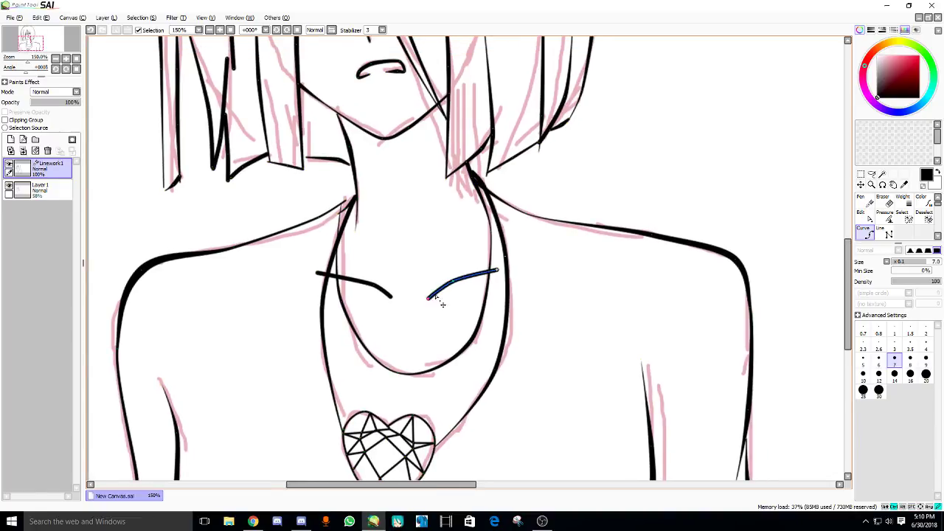
drag(317, 275, 338, 277)
drag(498, 270, 490, 274)
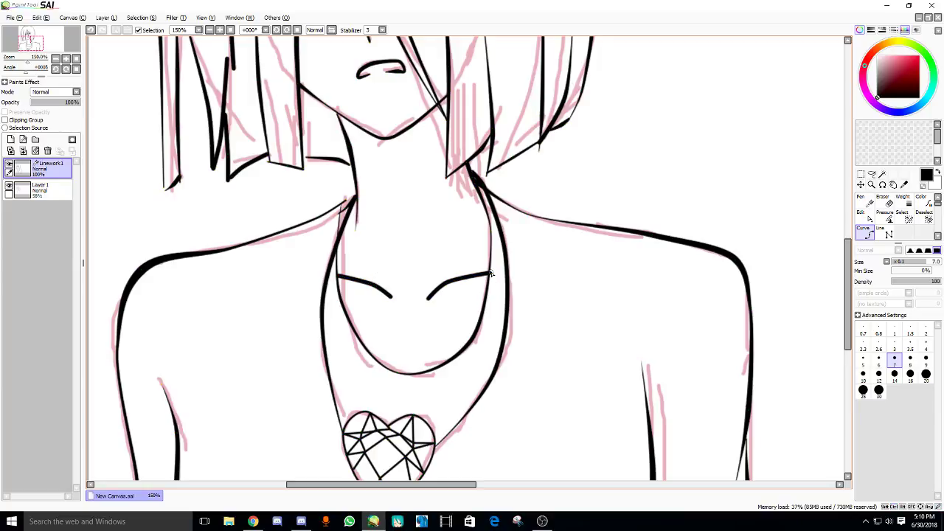
- Taper the inner and outer ends of both collarbone curves with the Pressure tool
key(p)
drag(435, 300, 344, 300)
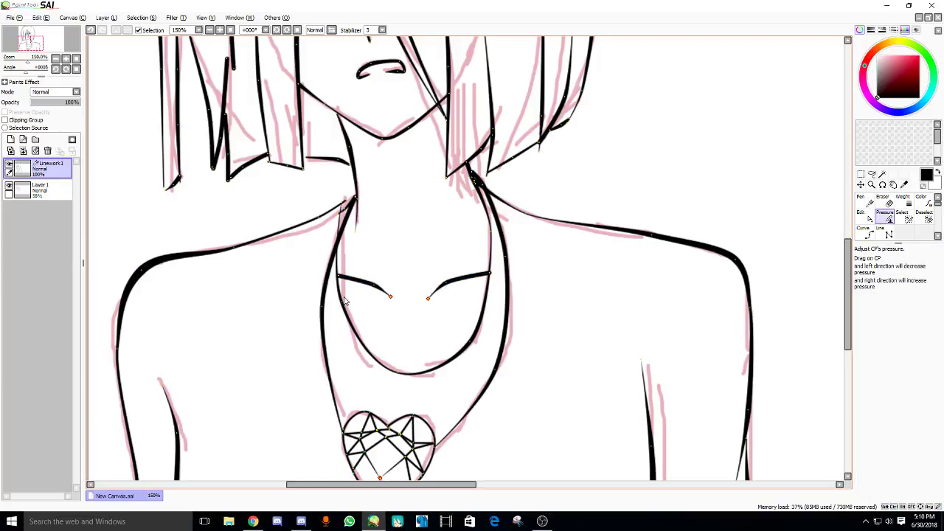
drag(454, 289, 419, 295)
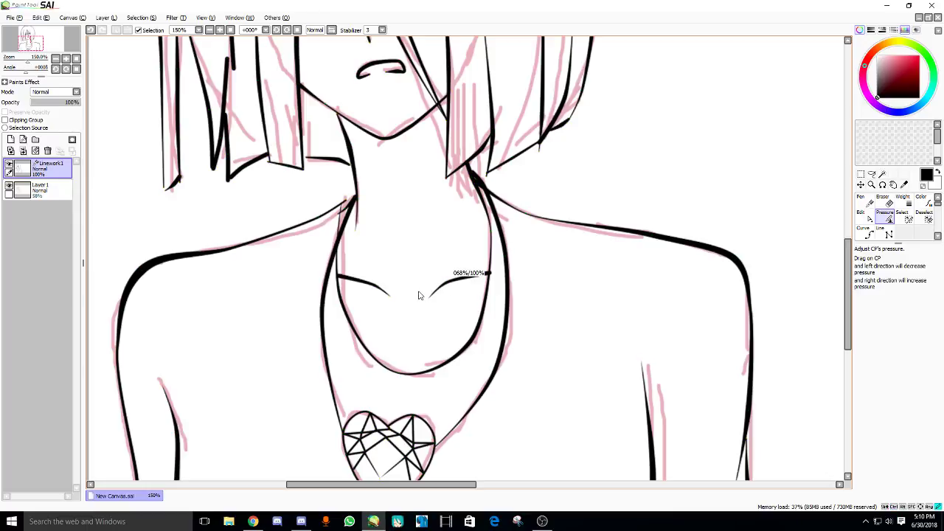
drag(338, 276, 417, 296)
- Hide and delete the pink sketch layer Layer 1
scroll(380, 278, down, 2)
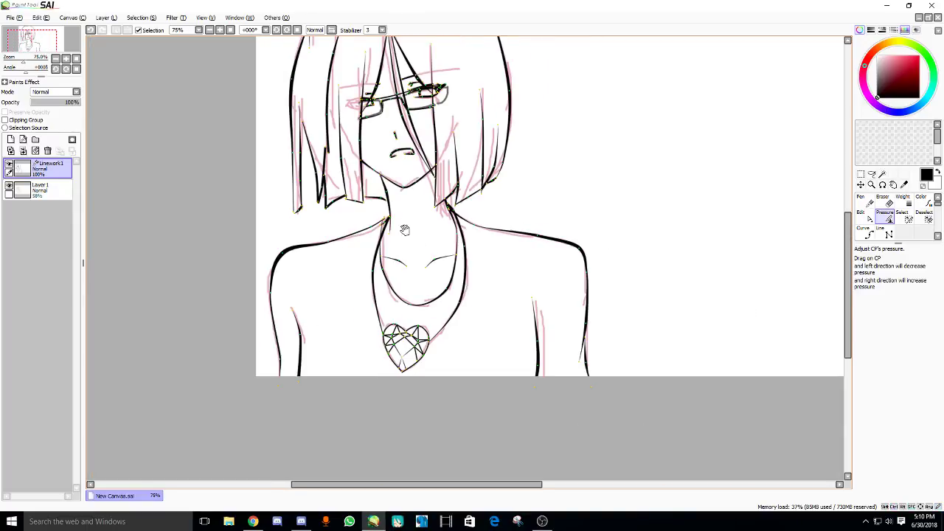
scroll(400, 259, up, 2)
scroll(401, 259, down, 1)
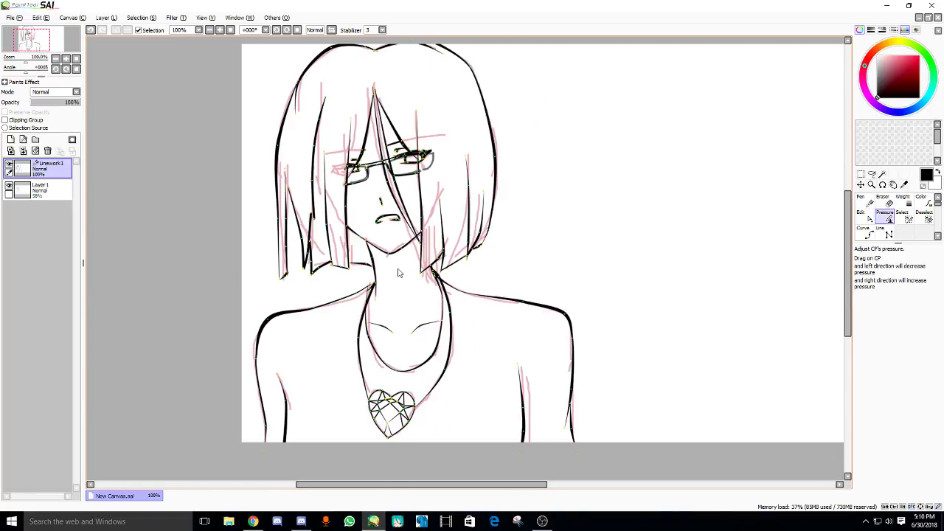
click(10, 185)
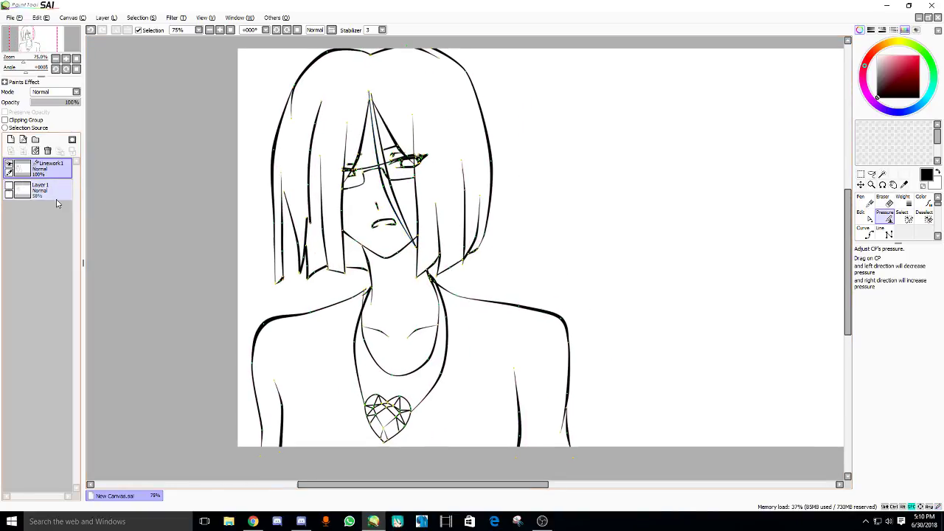
click(41, 189)
click(48, 151)
drag(316, 236, 362, 262)
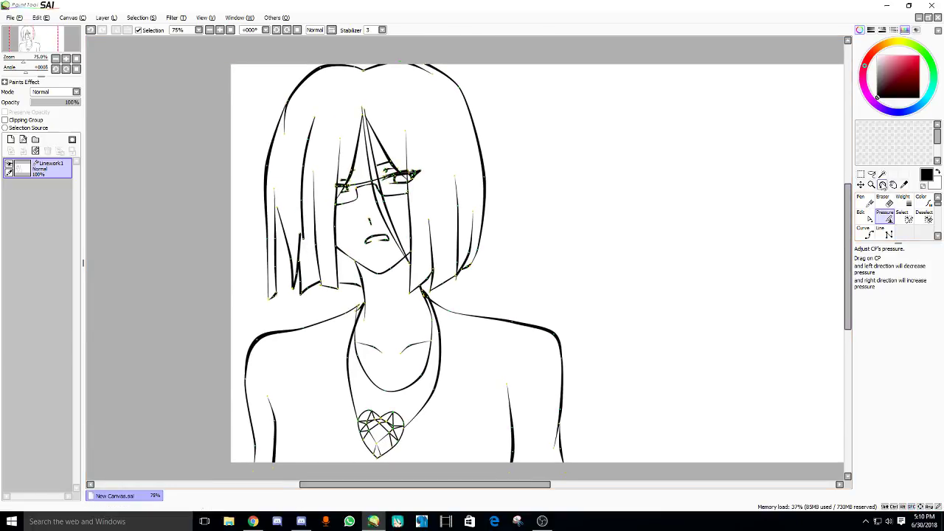
- Assign W as the Magic Wand's shortcut key and select the Curve tool
double_click(882, 174)
key(w)
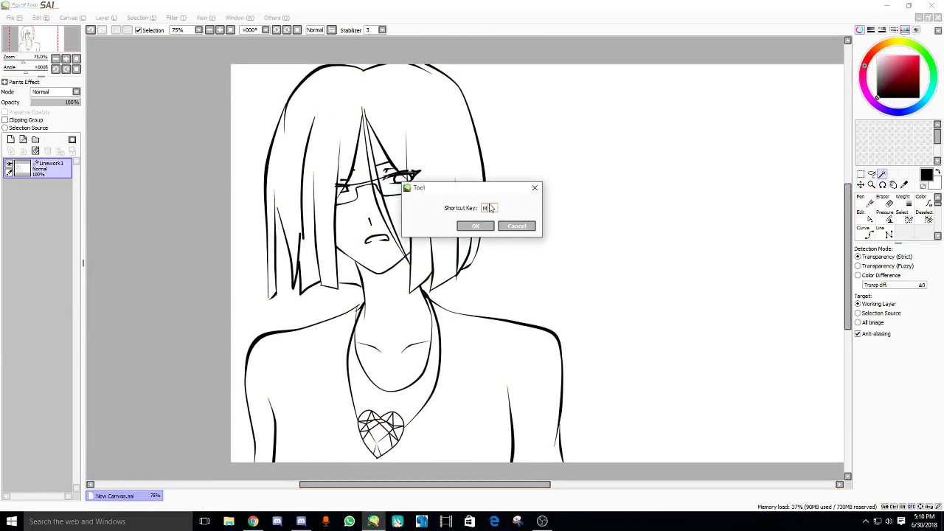
click(475, 226)
scroll(355, 197, up, 2)
scroll(355, 198, down, 2)
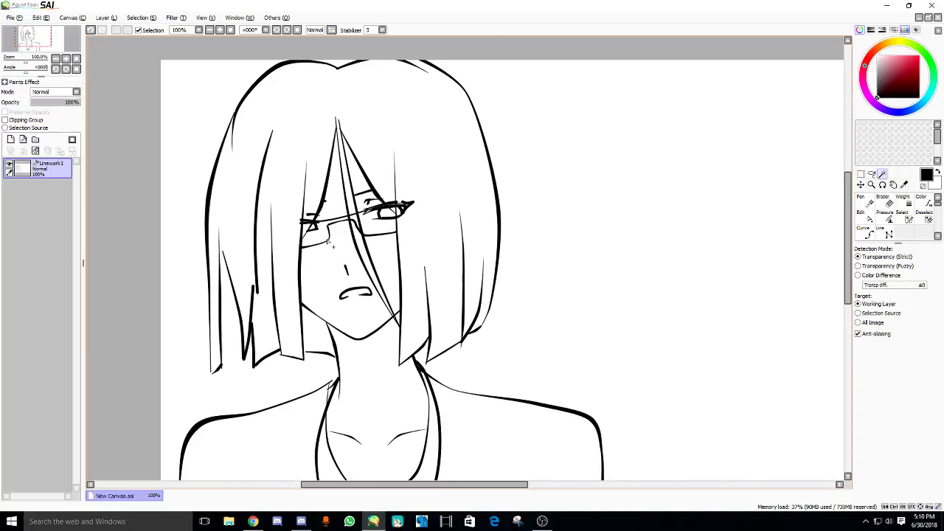
scroll(347, 246, up, 2)
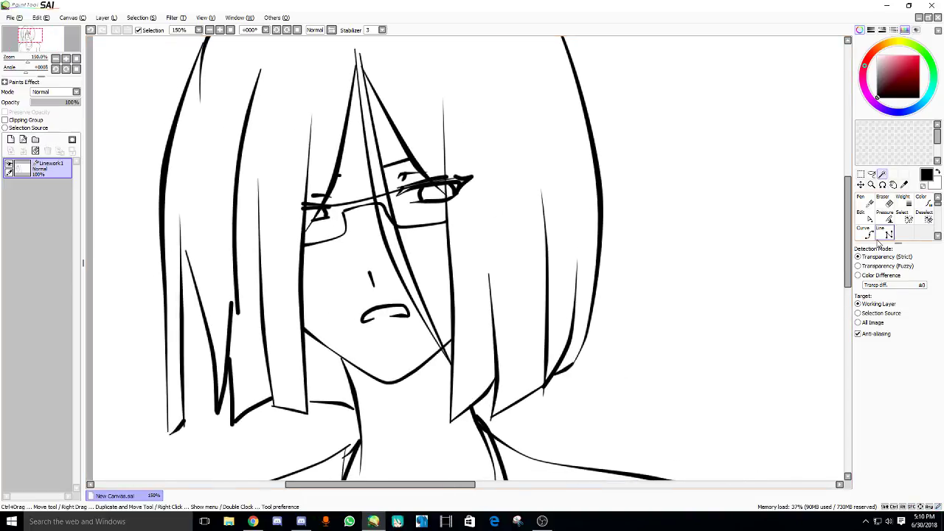
click(868, 231)
scroll(405, 219, up, 3)
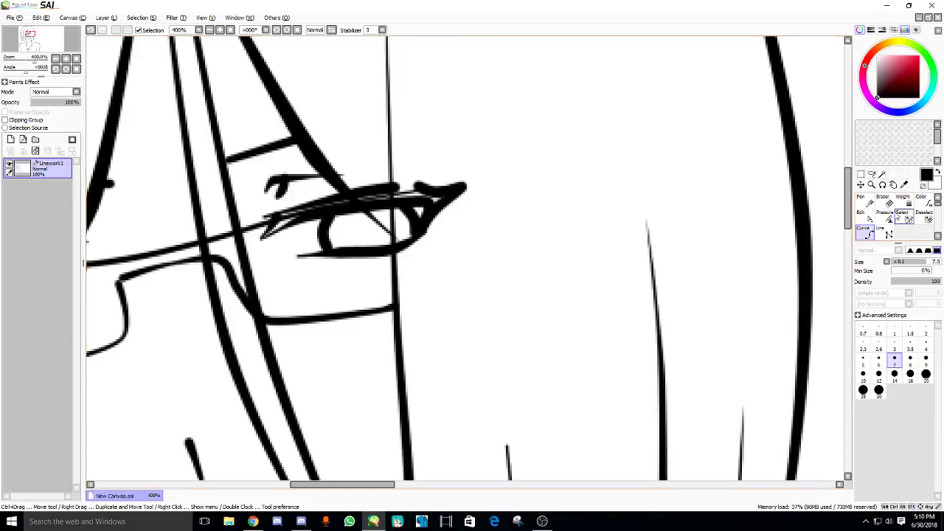
- Redraw the lower eyelid curve and reshape the upper eyelid's outer corner
click(398, 240)
key(Return)
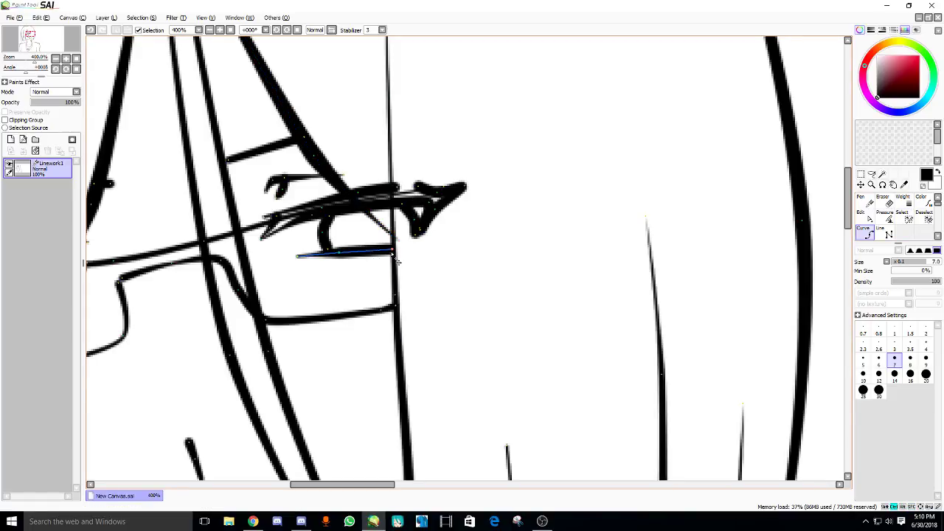
key(Return)
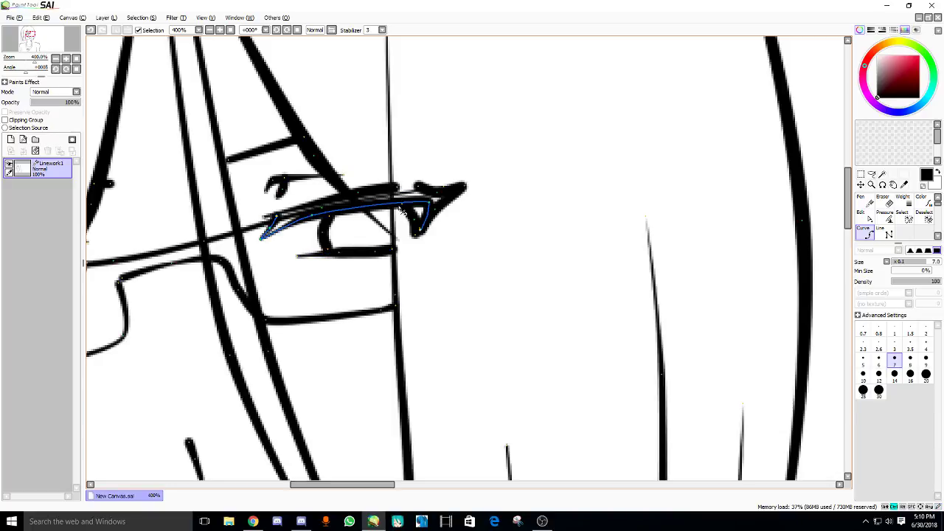
drag(435, 210, 419, 190)
- Delete the stray strokes at the eyelid corner and the long stroke across the eye
click(462, 191)
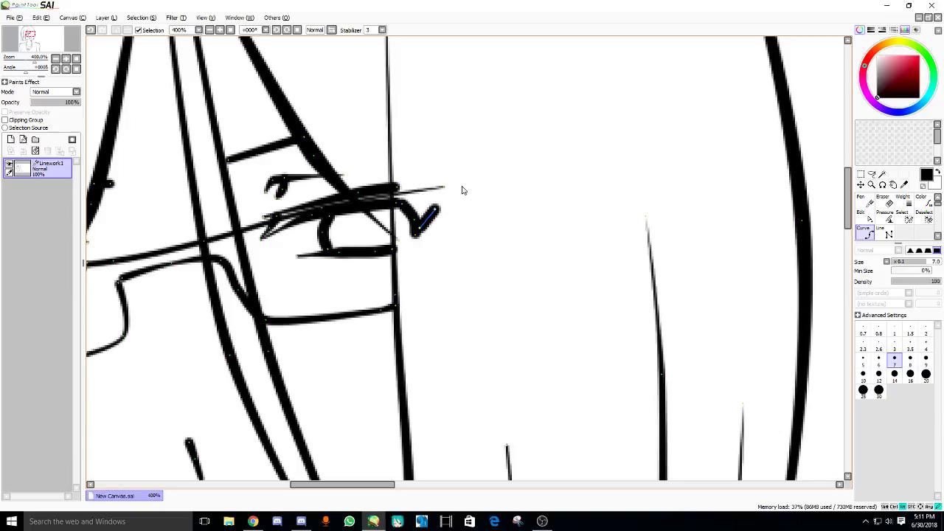
click(434, 211)
click(416, 225)
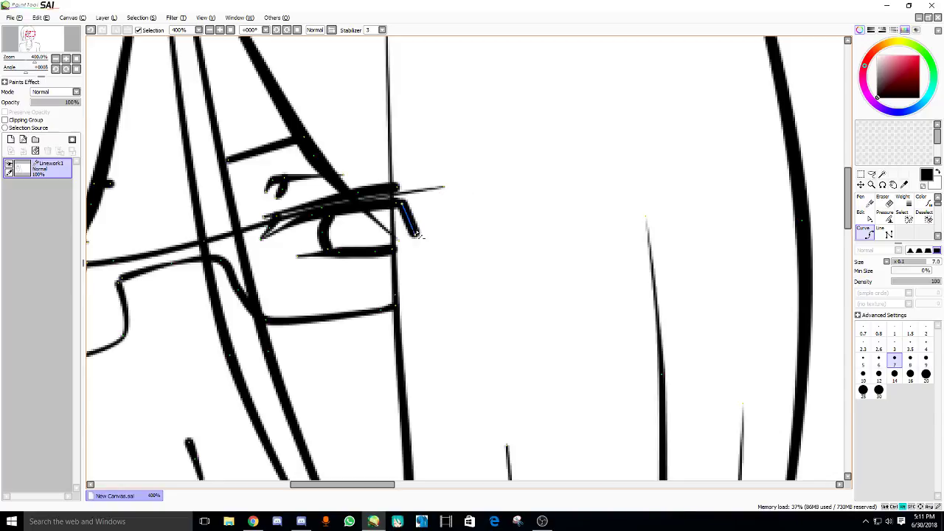
click(442, 190)
- Delete the two short strokes at the glasses' left end
scroll(445, 190, down, 1)
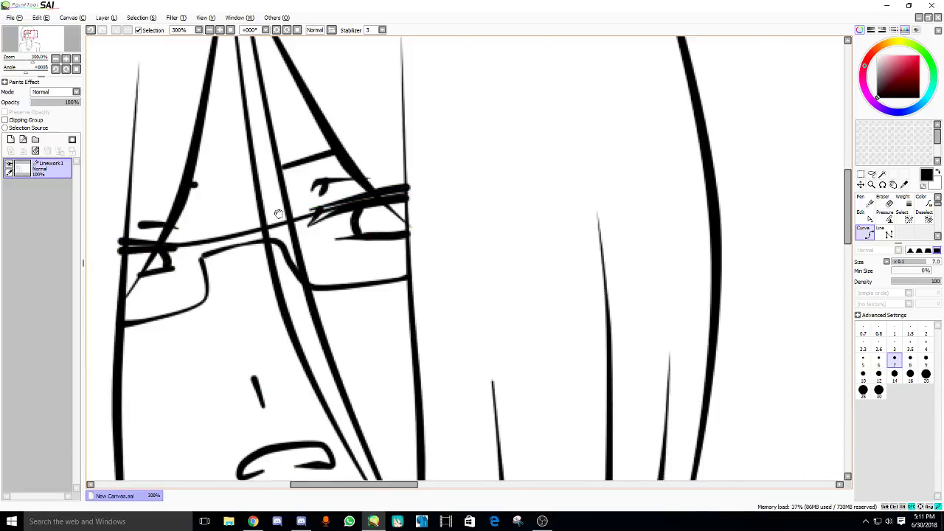
scroll(278, 214, left, 5)
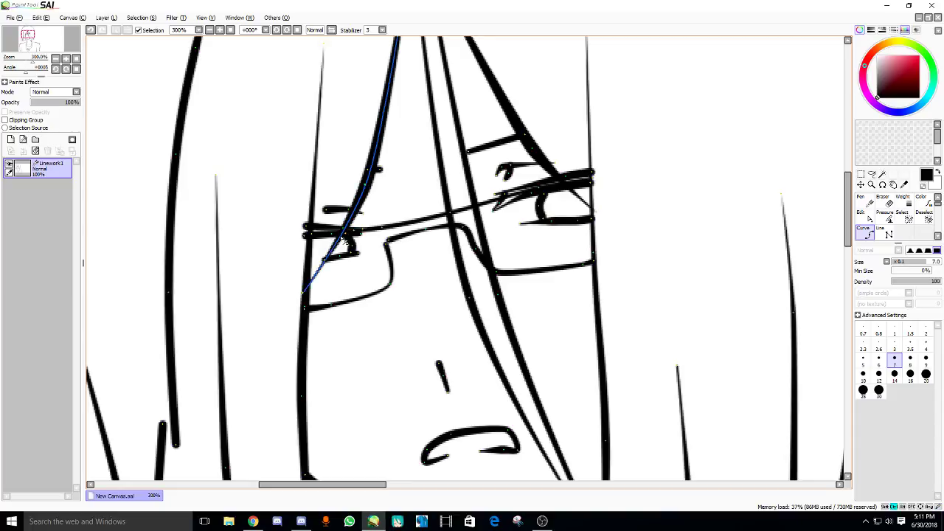
click(304, 235)
click(307, 226)
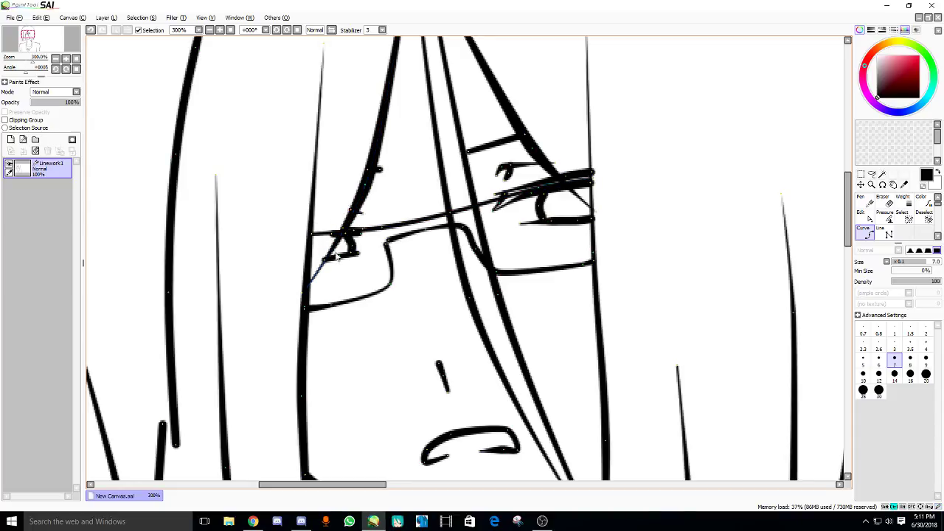
- Pan over the face and glasses and select the mouth stroke
scroll(348, 241, down, 2)
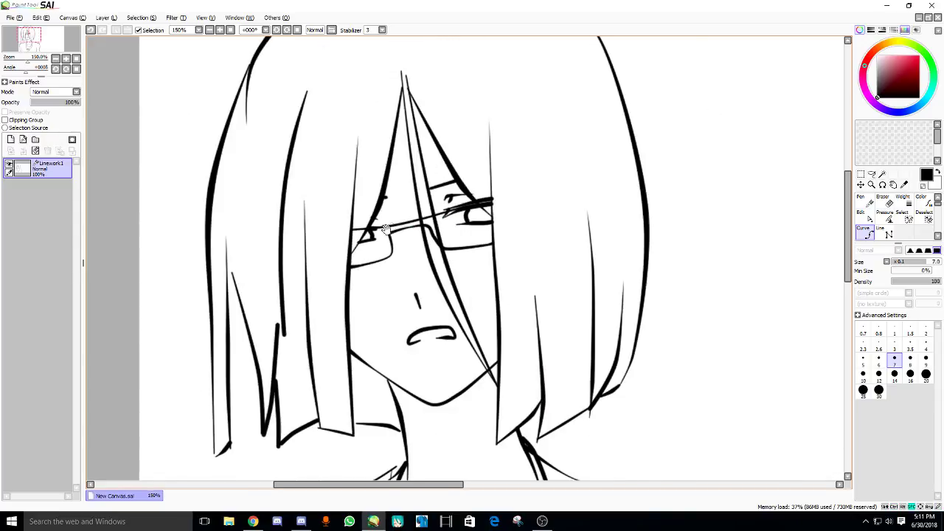
drag(365, 245, 359, 236)
scroll(357, 241, down, 3)
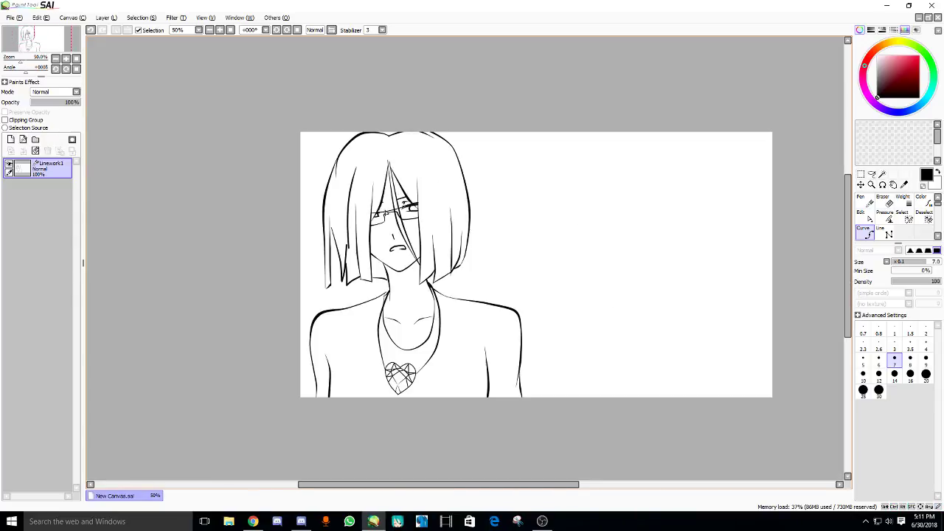
scroll(369, 192, up, 4)
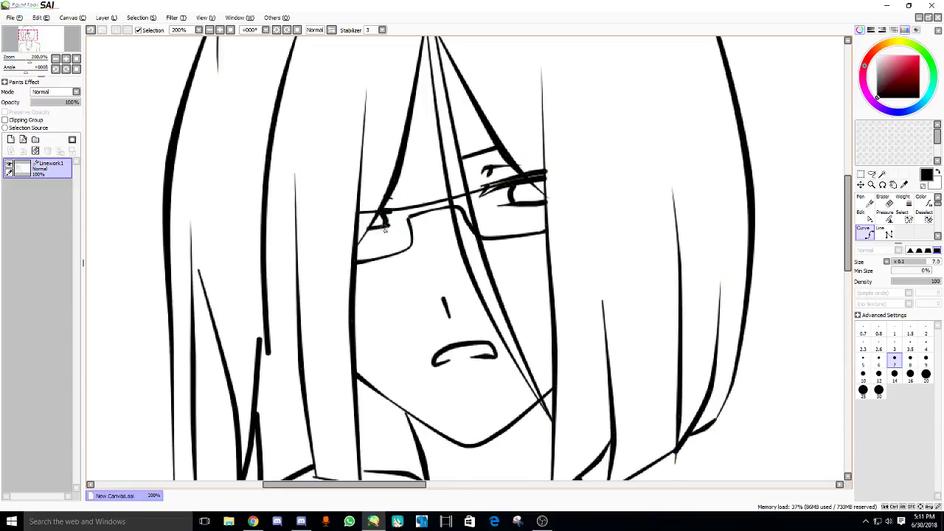
scroll(384, 229, down, 1)
drag(343, 217, 312, 215)
scroll(435, 197, down, 2)
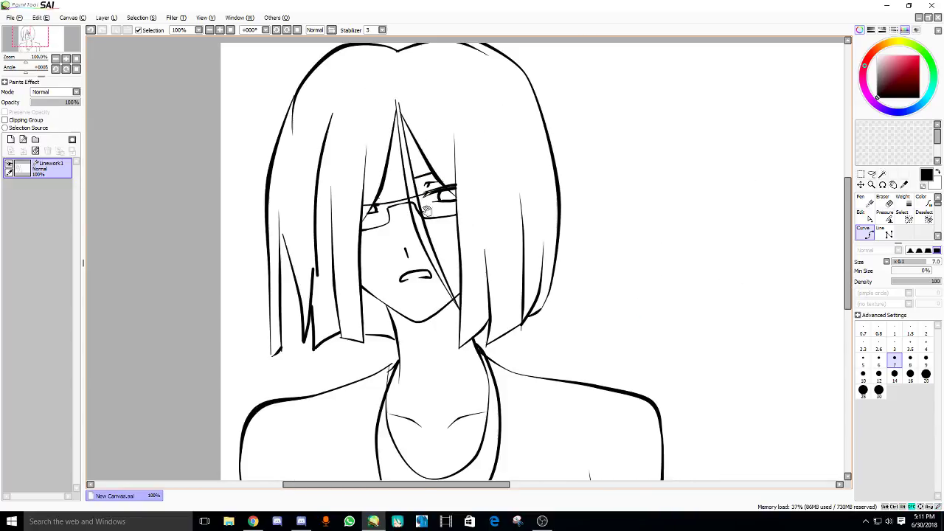
scroll(391, 236, up, 2)
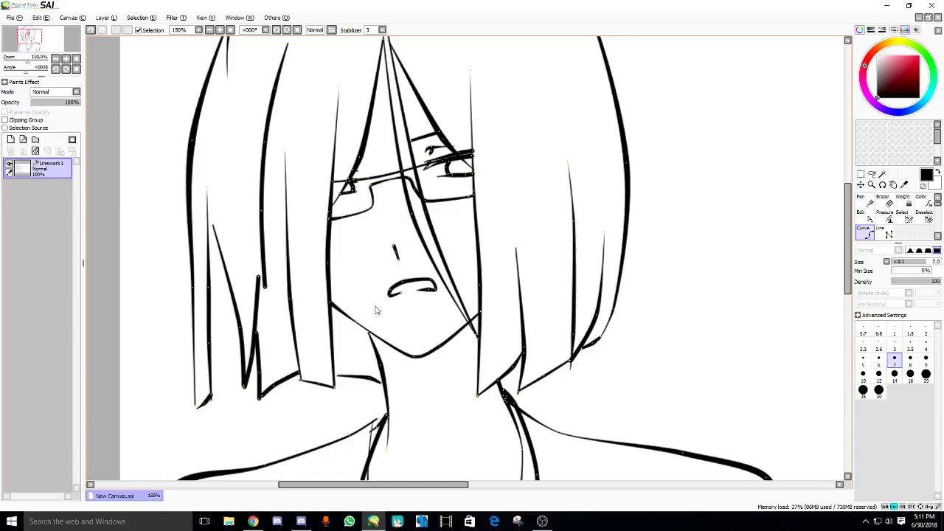
drag(436, 280, 444, 301)
scroll(435, 254, down, 1)
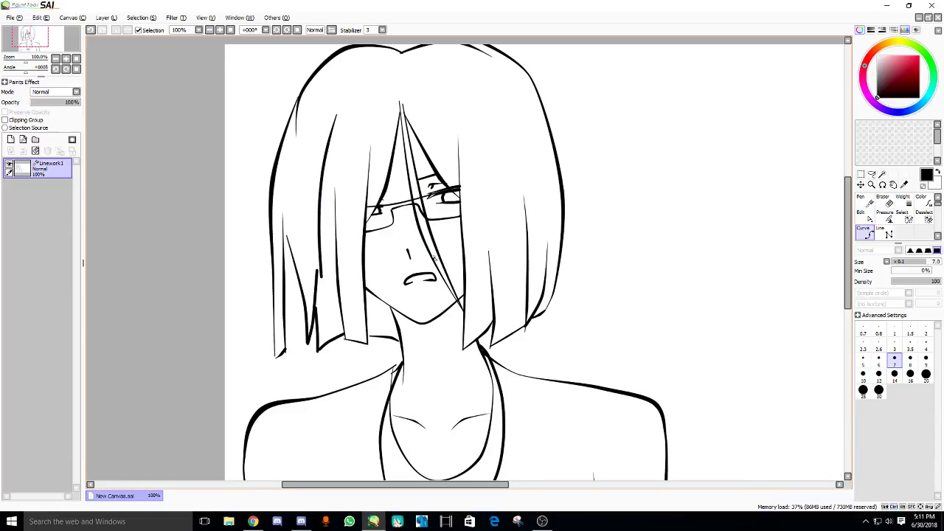
scroll(339, 248, up, 3)
- Draw the glasses' top rim curve and undo a stray short stroke
click(288, 231)
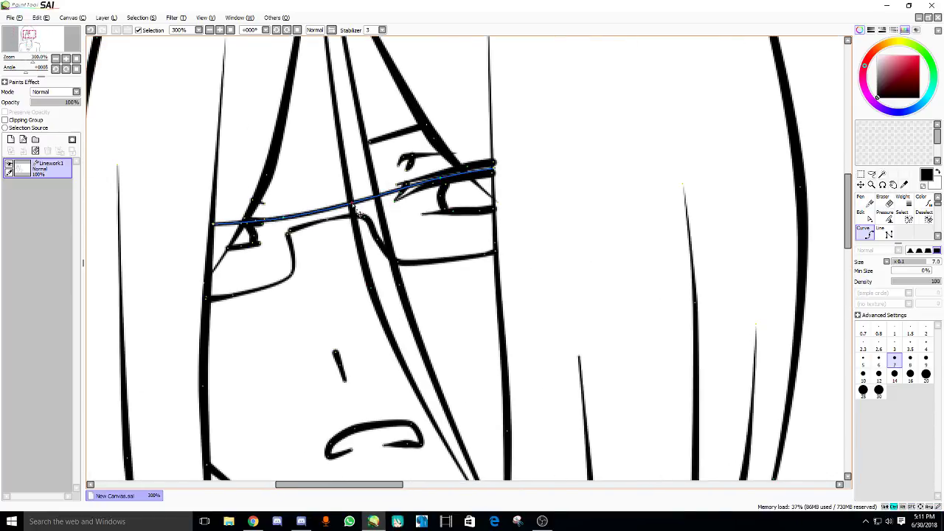
click(359, 220)
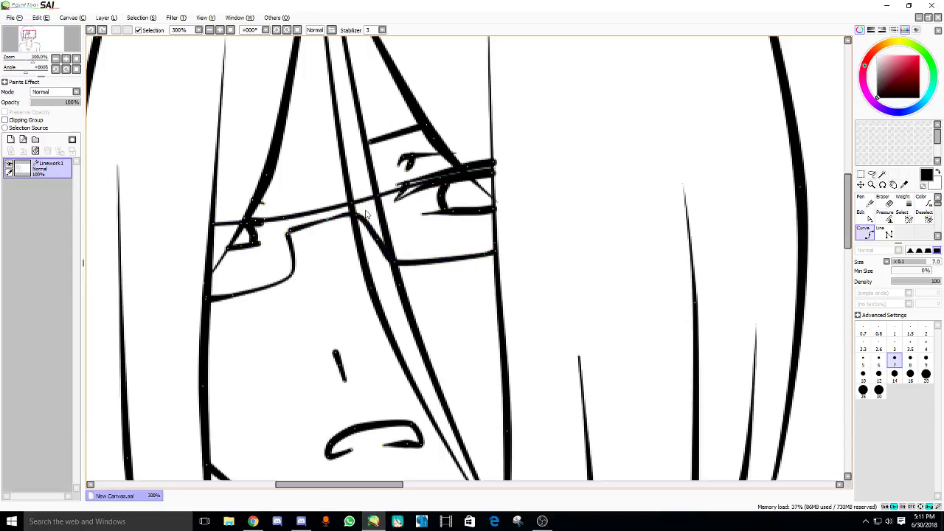
drag(360, 194, 363, 207)
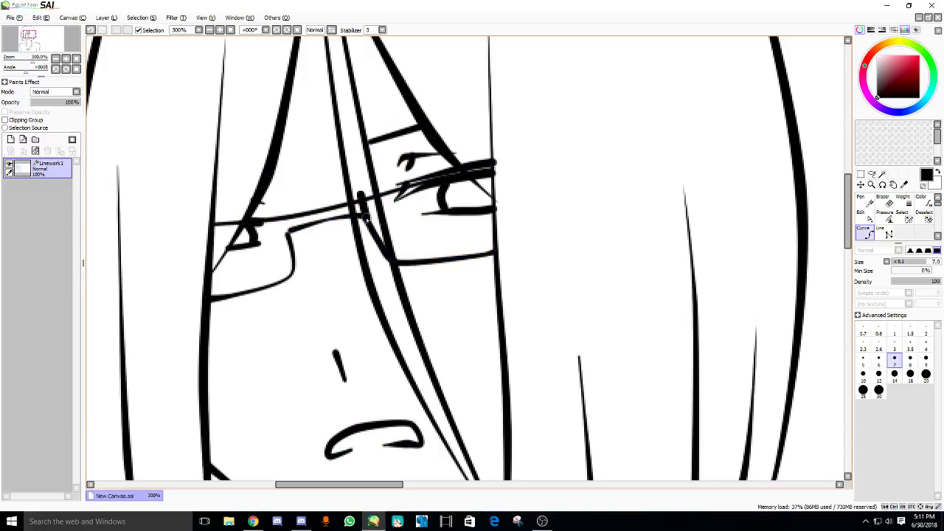
key(ctrl+z)
- Erase the rim where the hair strand crosses using a size 12 Eraser
double_click(889, 205)
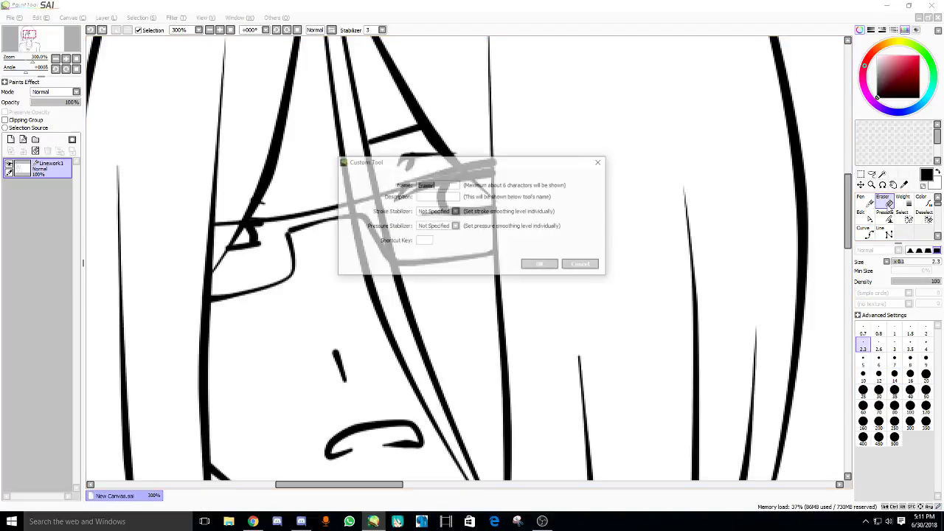
click(539, 265)
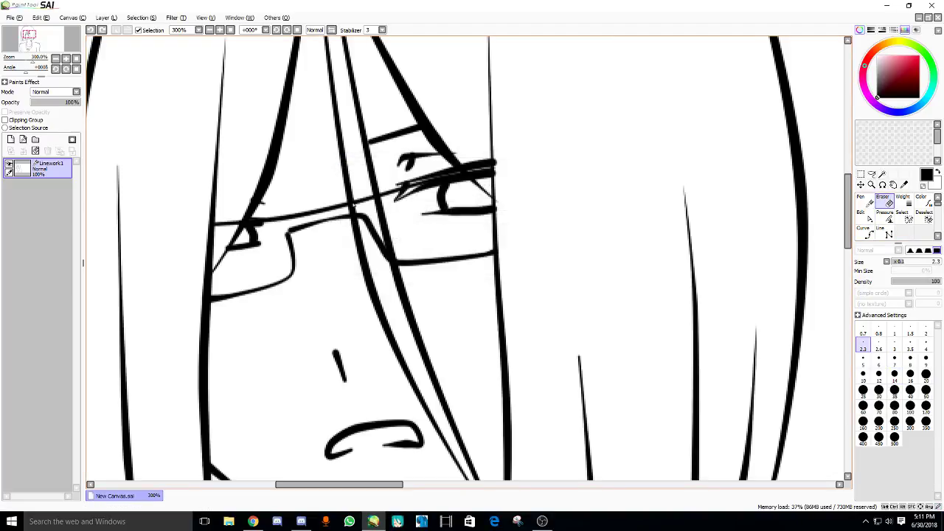
drag(371, 222, 366, 216)
key(bracketleft)
key(bracketright)
key(bracketright)
key(bracketright)
key(bracketright)
key(bracketright)
key(bracketright)
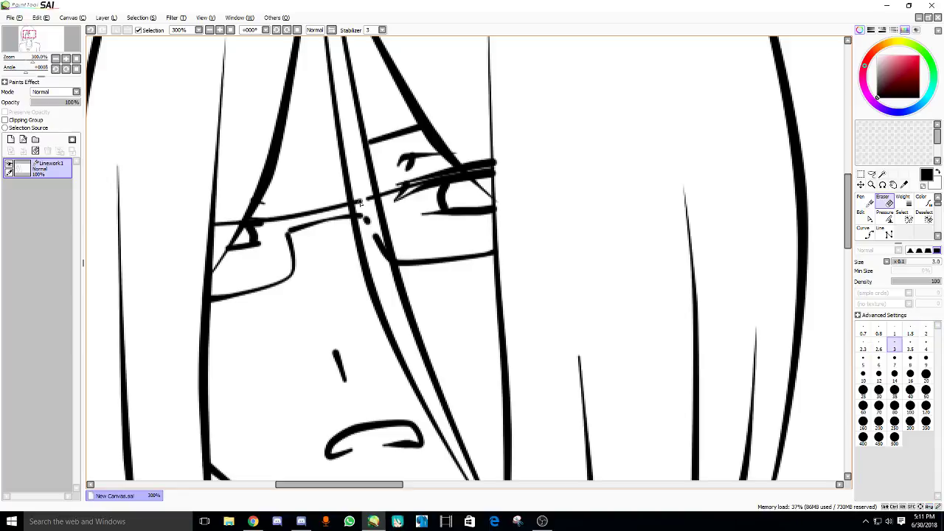
key(bracketright)
key(bracketright)
key(bracketright)
key(bracketright)
key(bracketright)
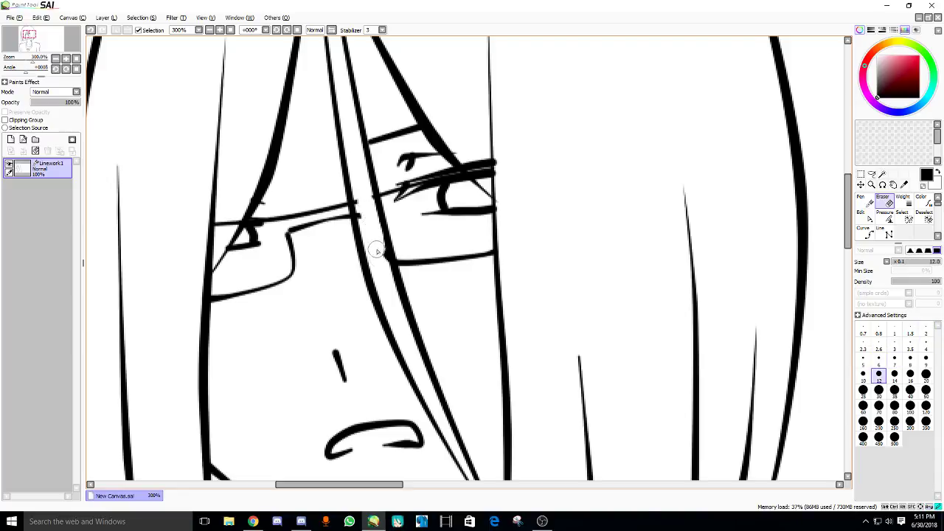
drag(377, 252, 370, 211)
key(Home)
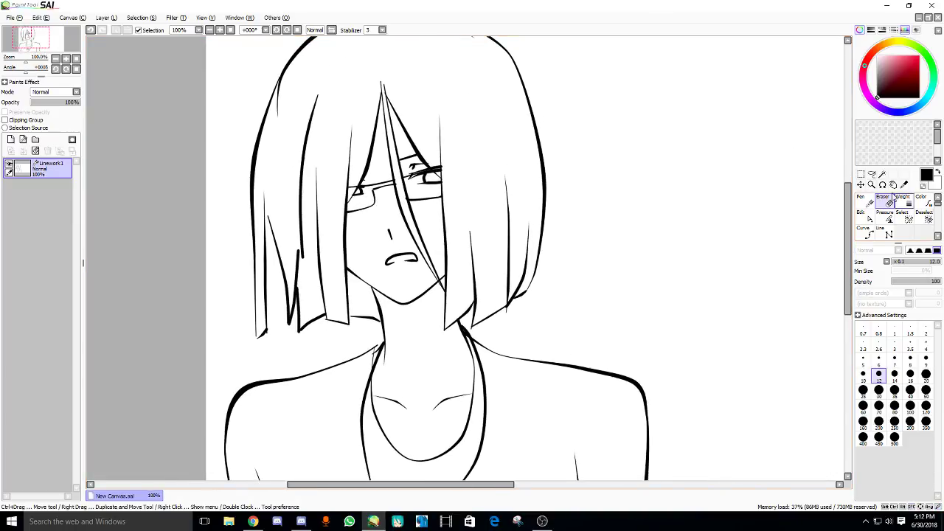
- Magic-wand the enclosed face, eye, glasses and forehead skin areas into one selection
click(883, 175)
click(369, 253)
scroll(413, 244, up, 1)
shift+click(434, 236)
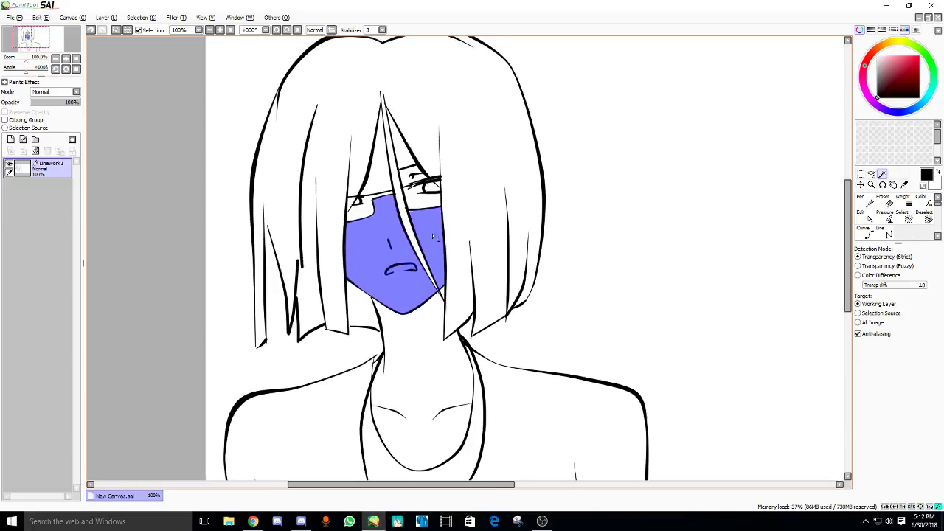
shift+click(413, 205)
shift+click(369, 210)
shift+click(375, 148)
shift+click(403, 144)
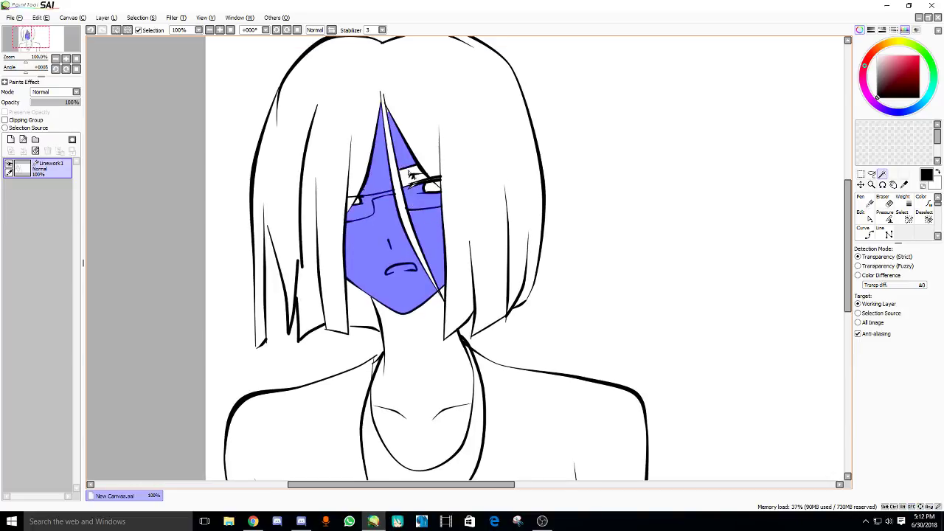
shift+click(421, 176)
scroll(413, 177, up, 3)
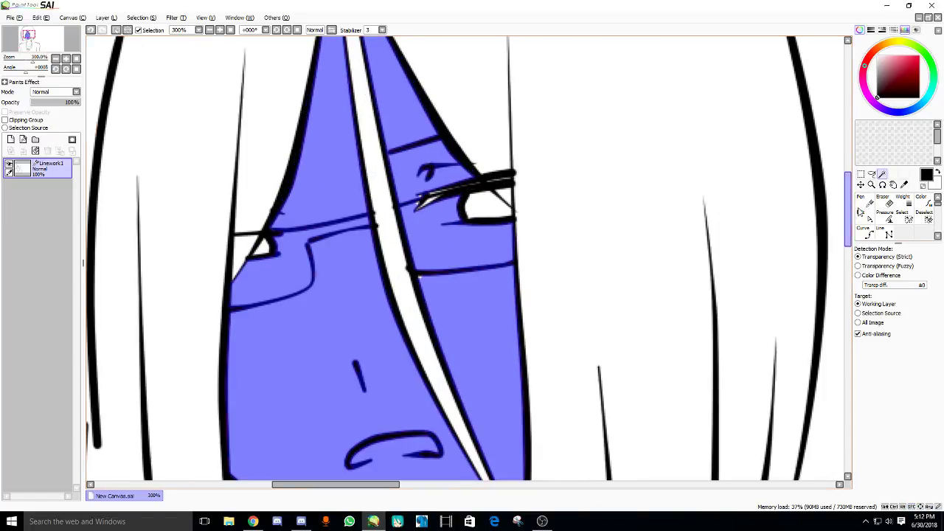
- Paint the forehead into the selection with the Select pen and wand-add the neck
click(901, 219)
mouse_move(473, 148)
mouse_down()
mouse_move(459, 190)
mouse_move(428, 118)
mouse_up()
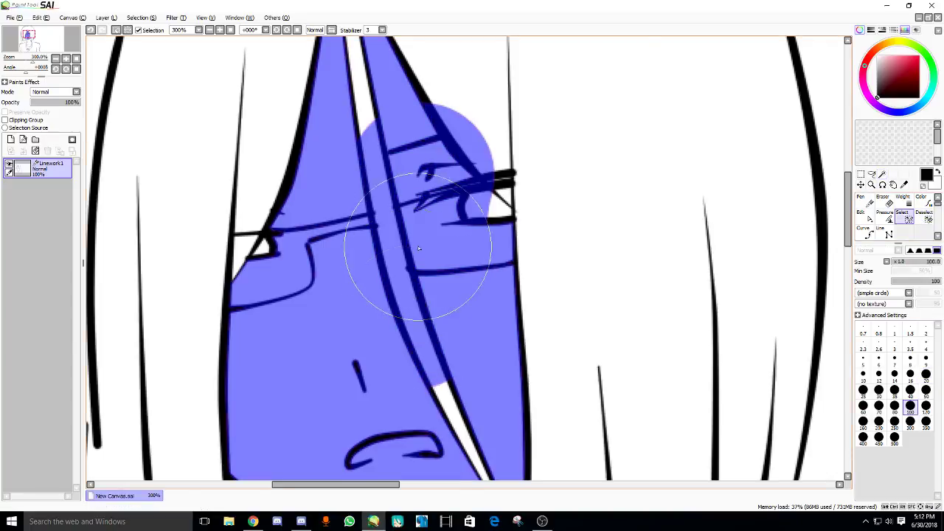
scroll(421, 278, down, 2)
mouse_move(364, 240)
mouse_down()
mouse_move(443, 170)
mouse_move(384, 74)
mouse_up()
scroll(405, 138, down, 5)
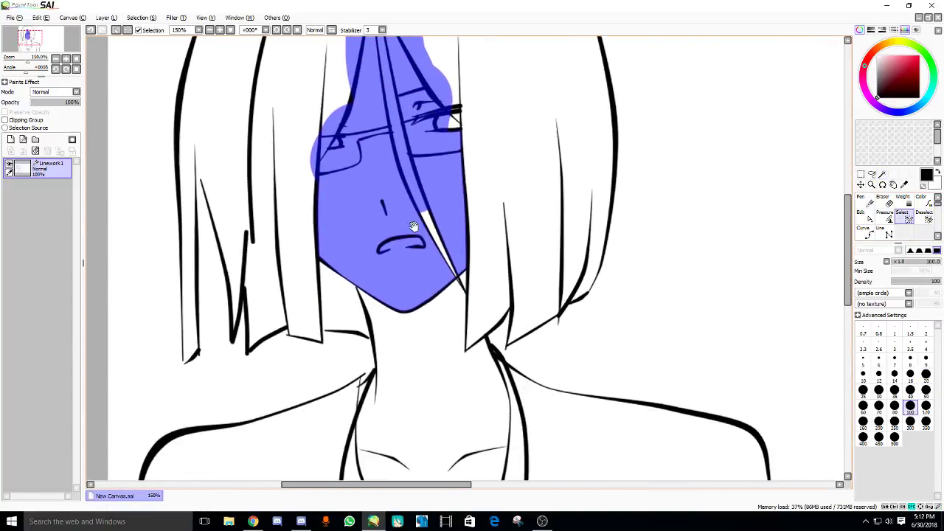
key(w)
click(428, 210)
scroll(346, 214, up, 1)
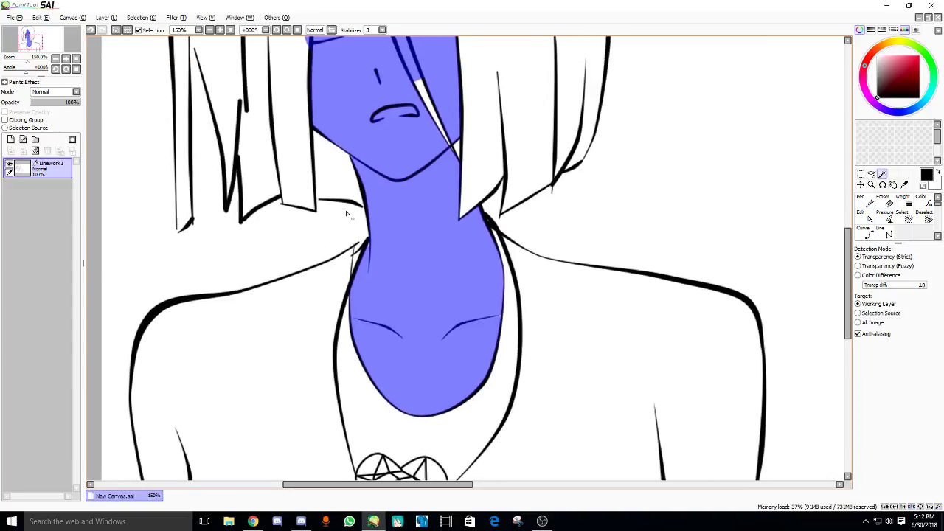
scroll(346, 213, up, 4)
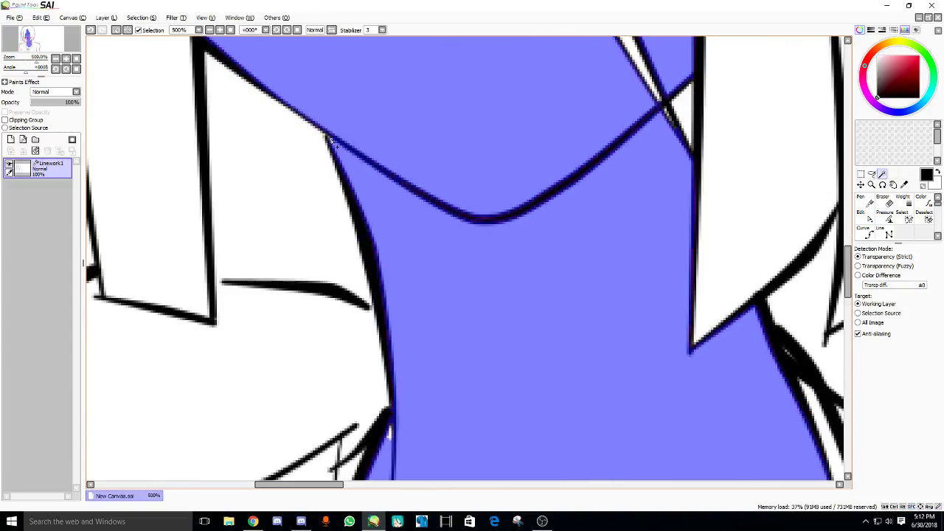
- Assign S as the Select pen's shortcut key
double_click(902, 214)
key(s)
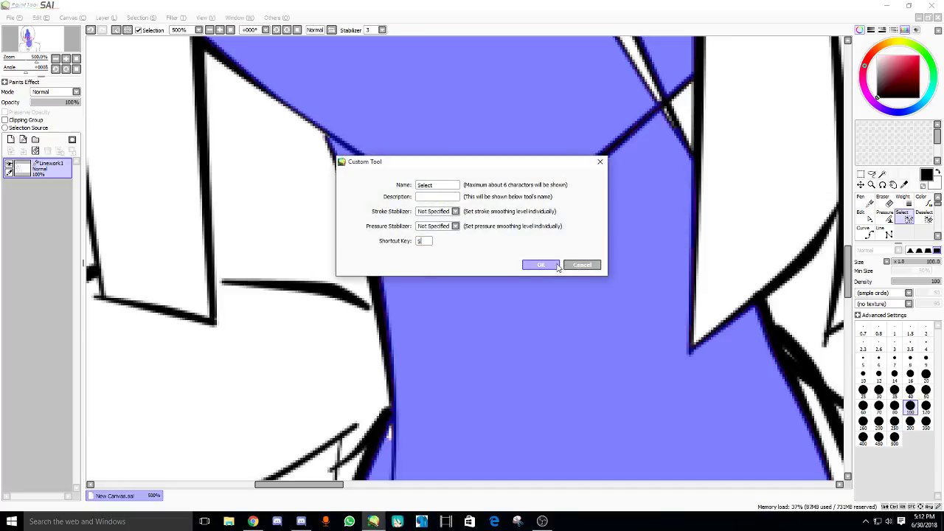
click(540, 265)
scroll(385, 134, down, 3)
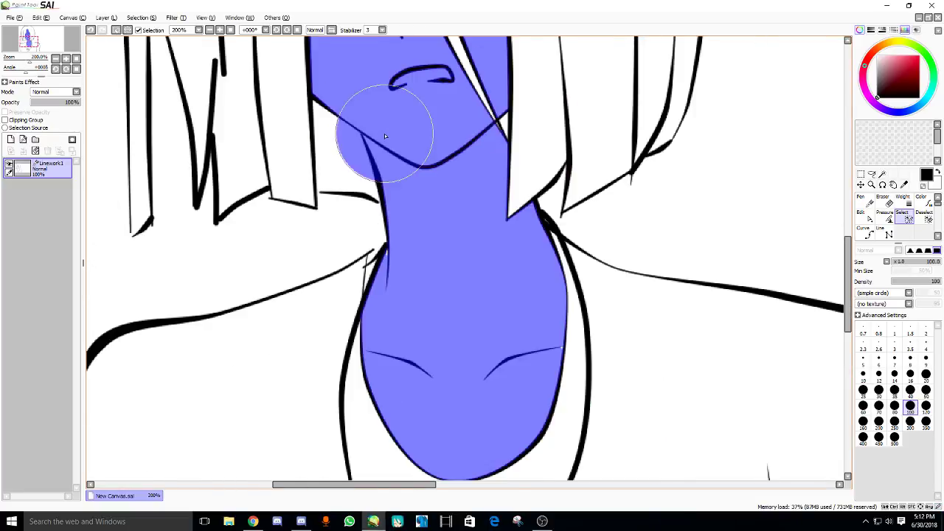
- Add the chin's right side to the selection and place a new layer below Linework1
drag(433, 221, 433, 162)
drag(502, 249, 411, 285)
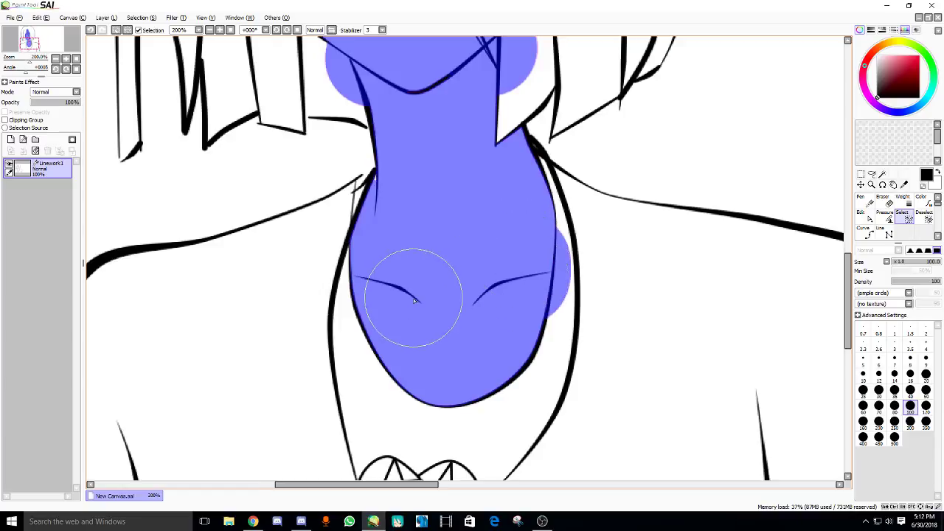
scroll(411, 285, down, 3)
scroll(407, 237, up, 1)
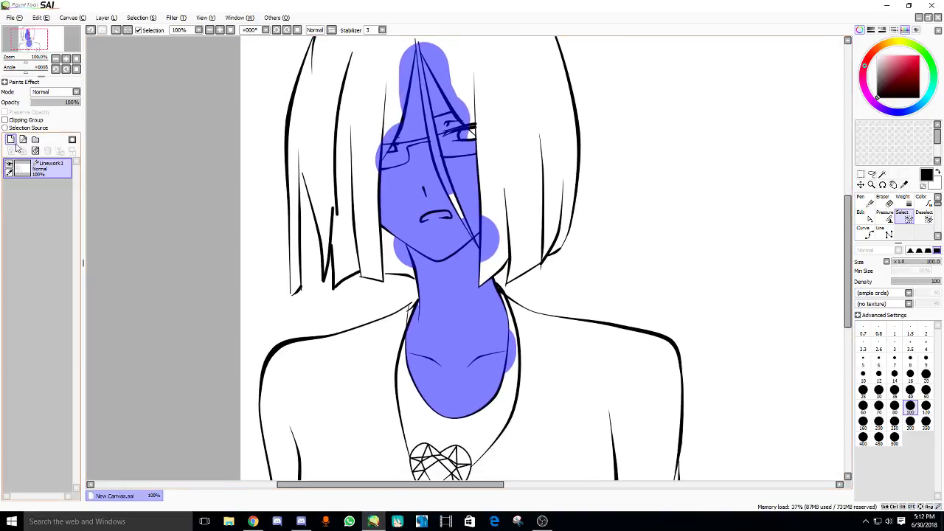
click(11, 140)
drag(37, 170, 37, 191)
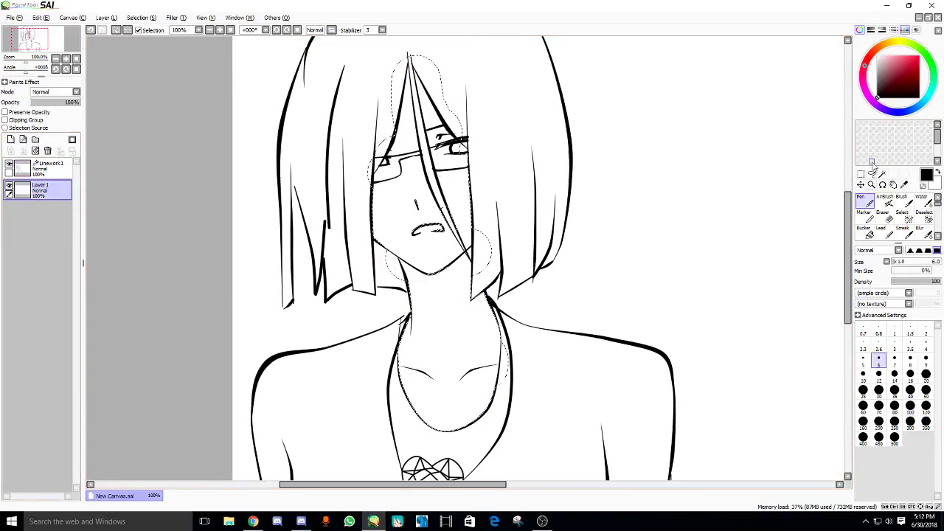
- Paint the selected neck, chest and cheeks pale peach with a size 250 pen
click(881, 55)
click(895, 421)
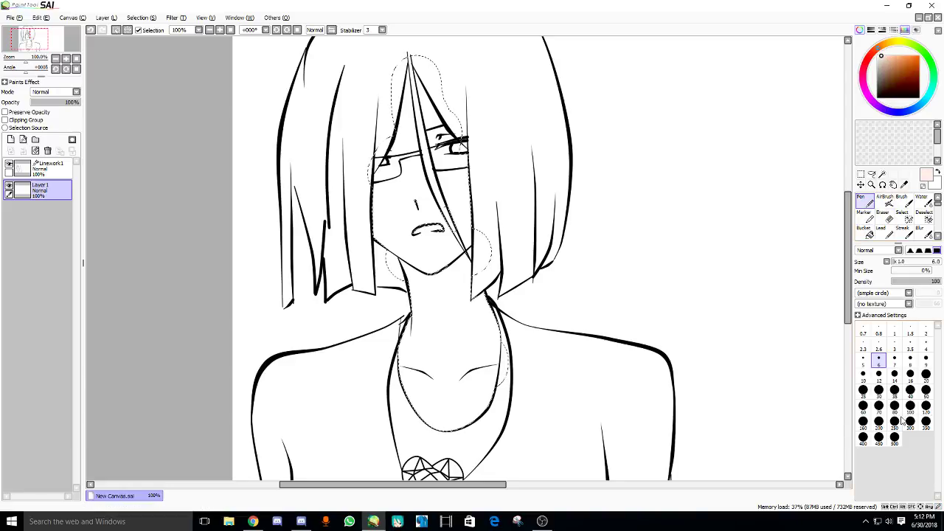
mouse_move(450, 332)
mouse_down()
mouse_move(377, 397)
mouse_move(435, 276)
mouse_move(414, 81)
mouse_up()
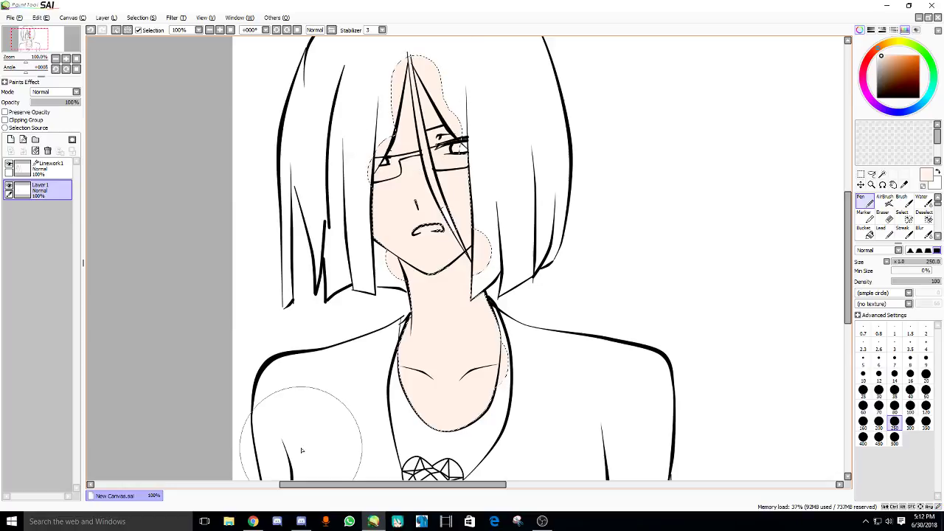
key(alt+Tab)
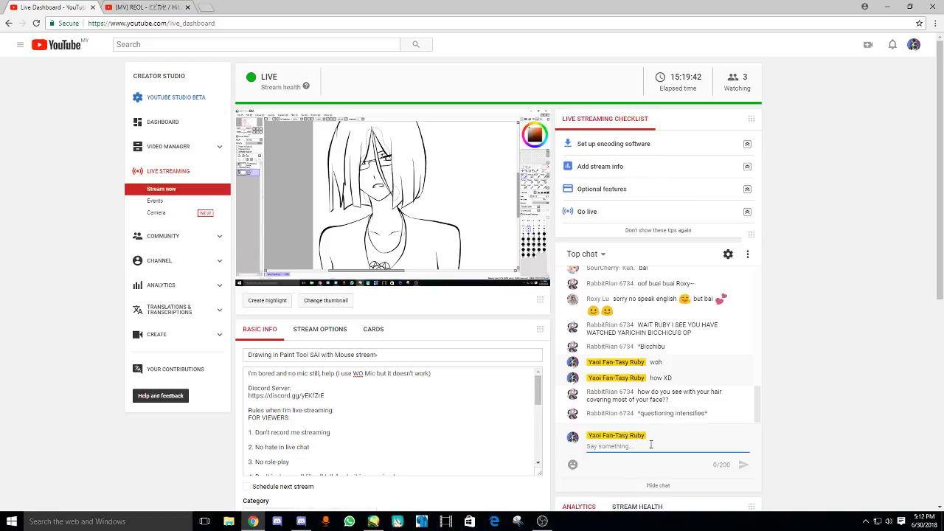
- Send the message 'HMmm' in the YouTube live chat
text(HM)
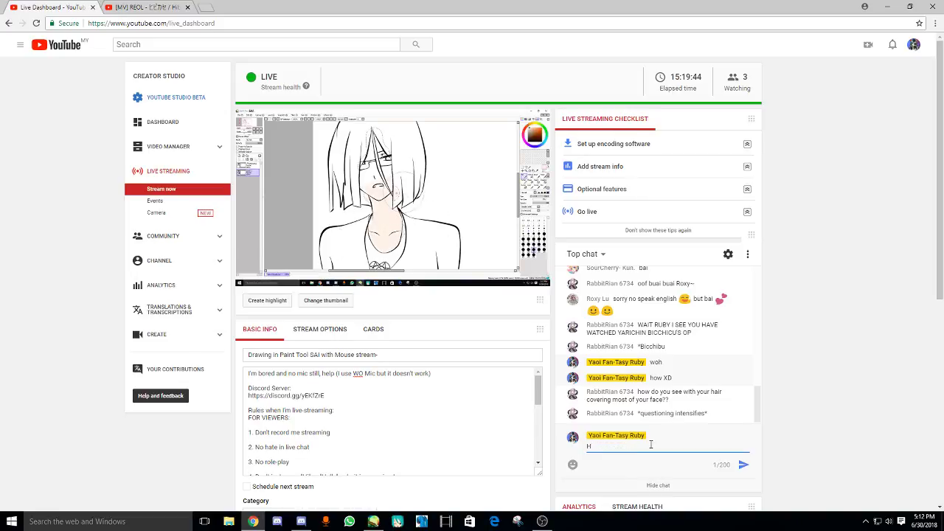
text(mm)
key(Return)
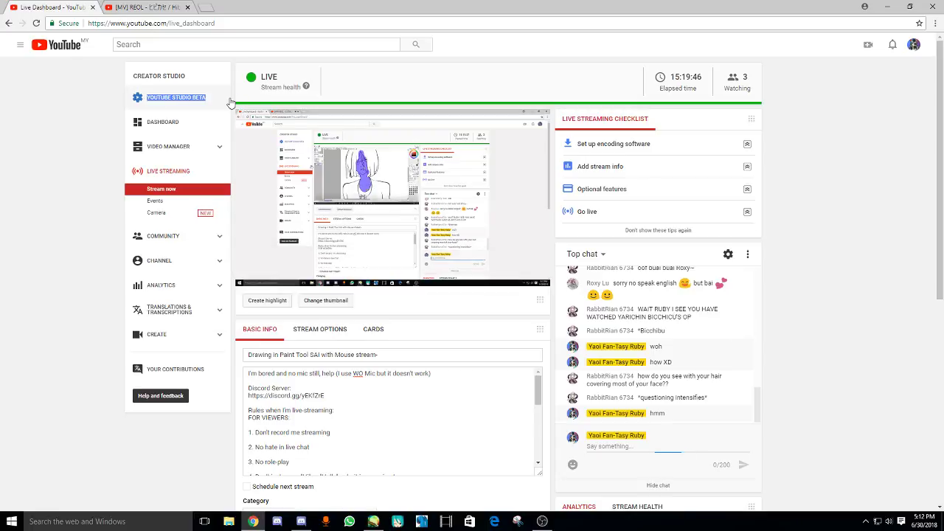
click(130, 6)
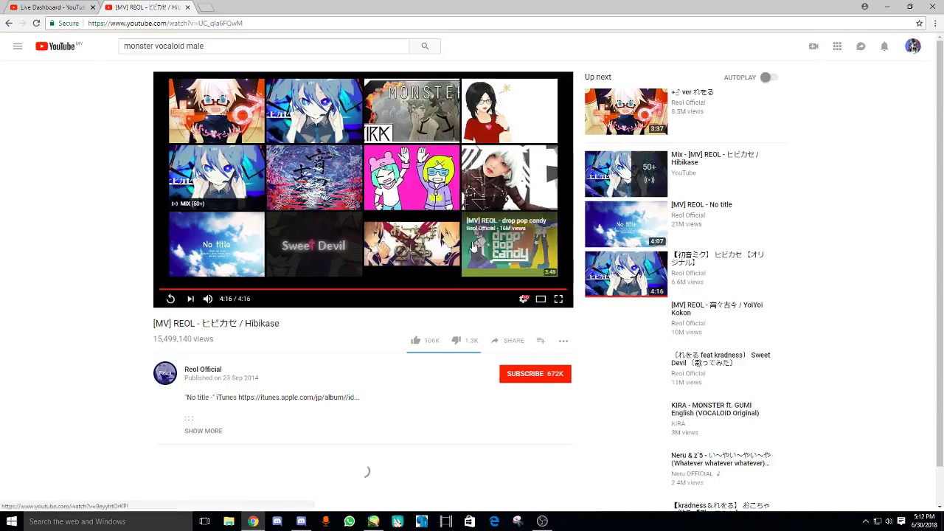
- Play the KIRA Circles ft. GUMI English video, then return to Paint Tool SAI
scroll(486, 313, down, 2)
scroll(485, 313, down, 1)
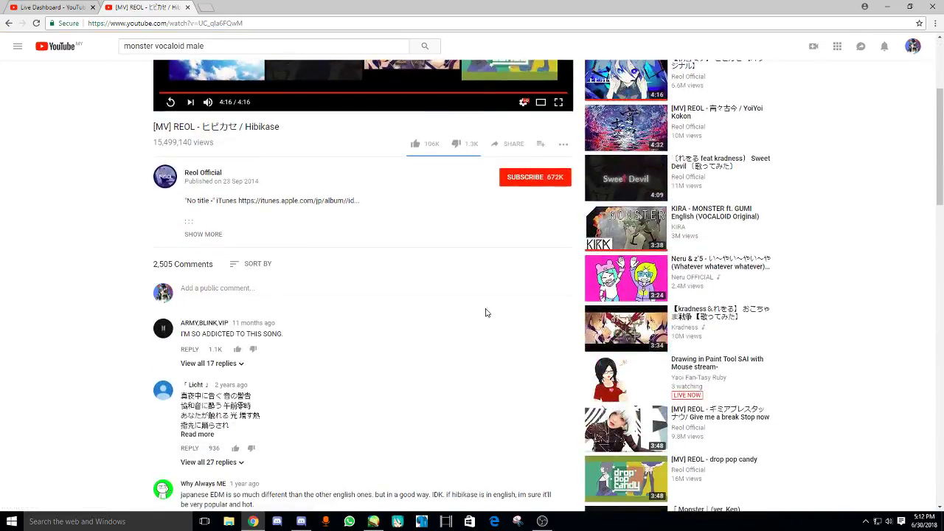
scroll(485, 313, down, 3)
scroll(485, 312, down, 3)
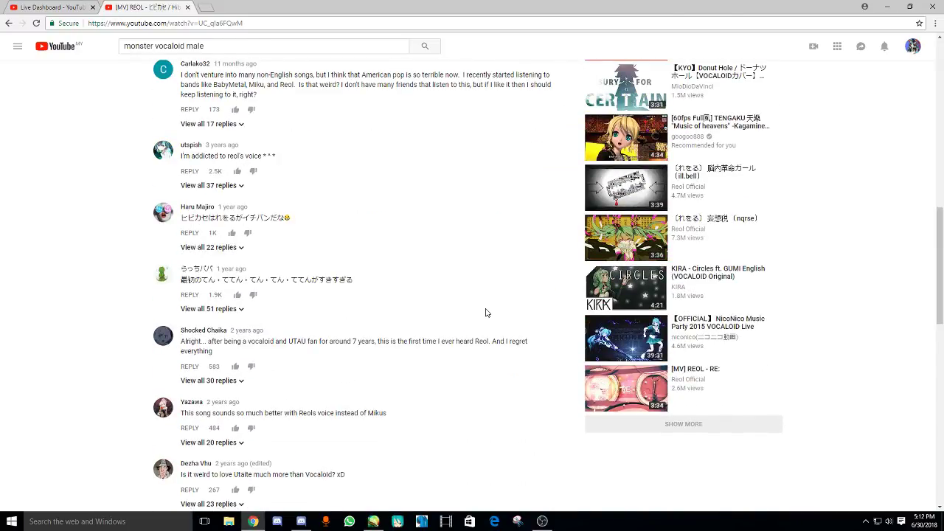
scroll(486, 313, up, 7)
scroll(486, 313, down, 4)
scroll(487, 325, down, 2)
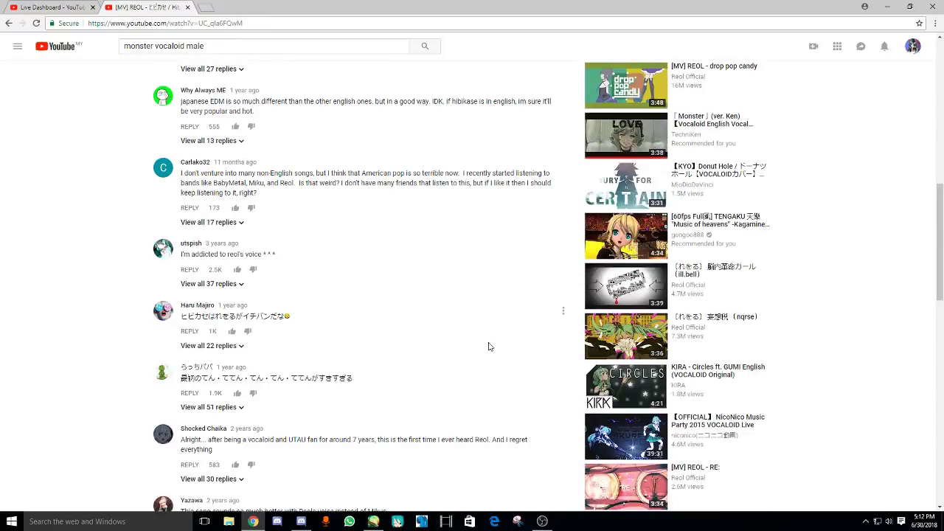
click(626, 385)
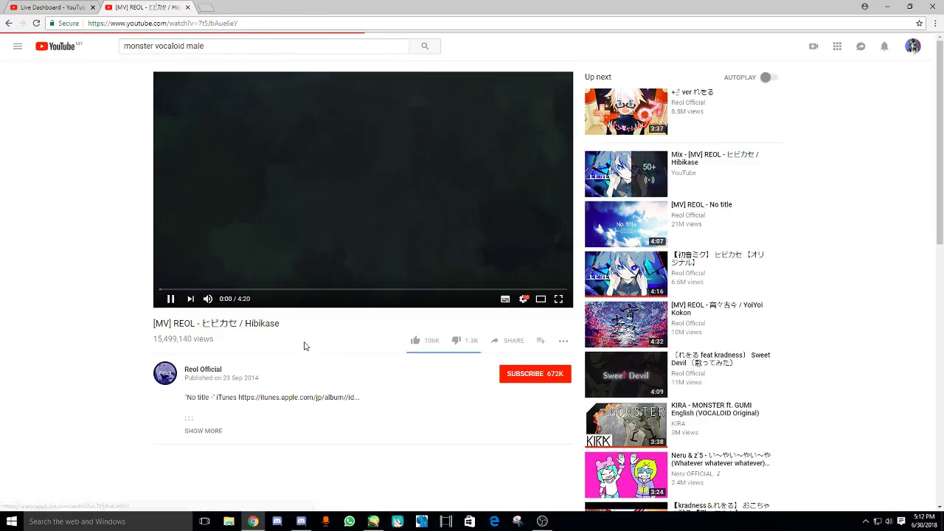
click(374, 522)
scroll(514, 180, up, 1)
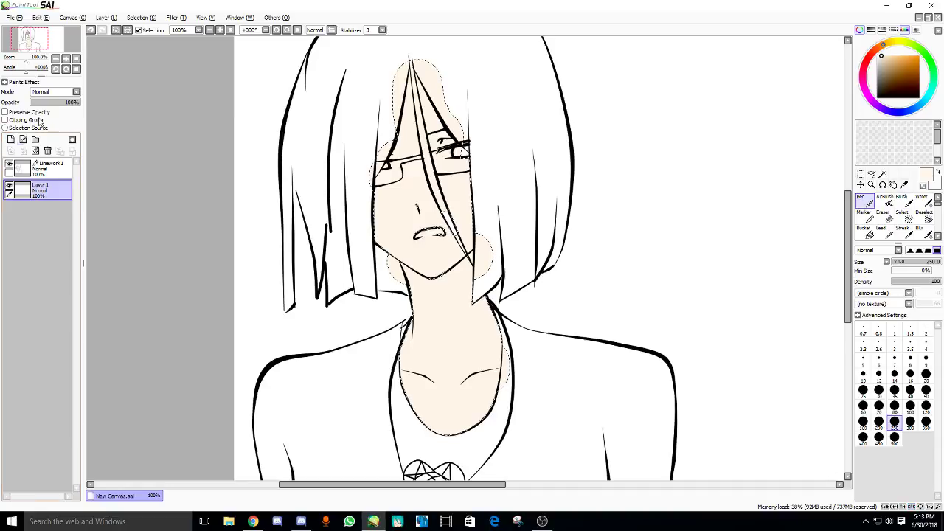
- Deselect with Ctrl+D, pan up toward the head, and make Linework1 active
key(ctrl+d)
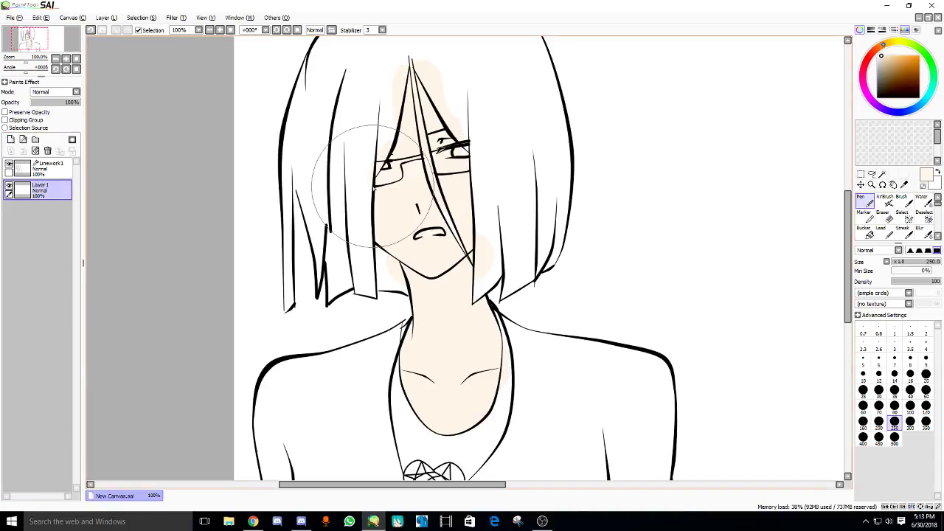
scroll(164, 176, up, 2)
drag(270, 183, 270, 224)
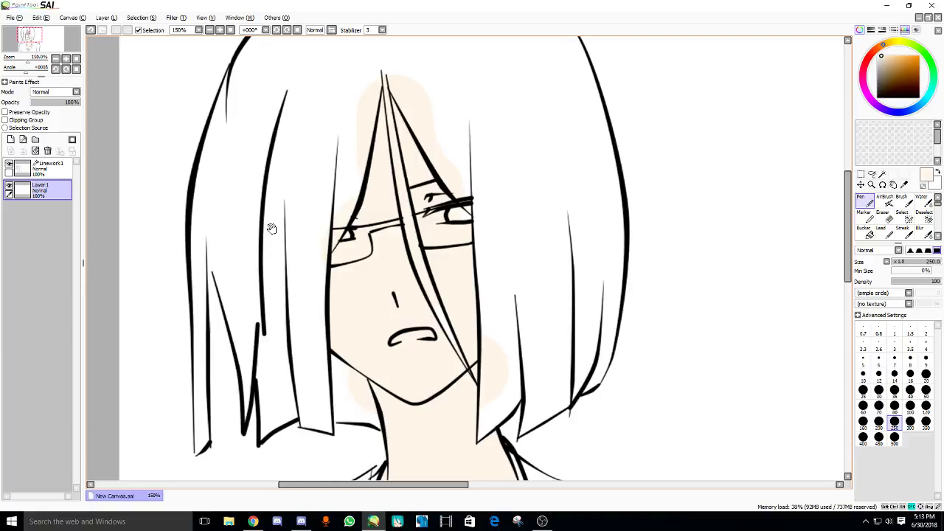
click(48, 168)
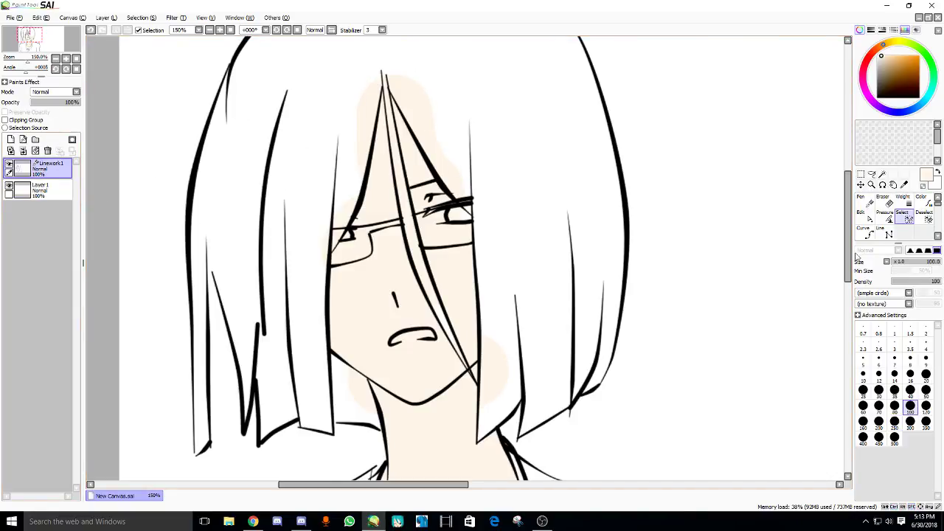
- Redraw the hair strand line over the forehead as a black curve
click(866, 232)
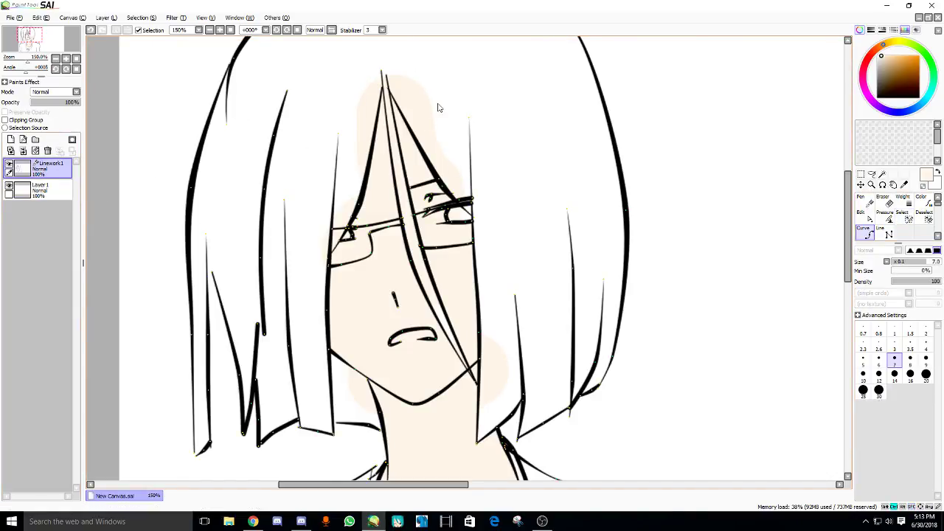
click(375, 99)
click(371, 83)
click(328, 258)
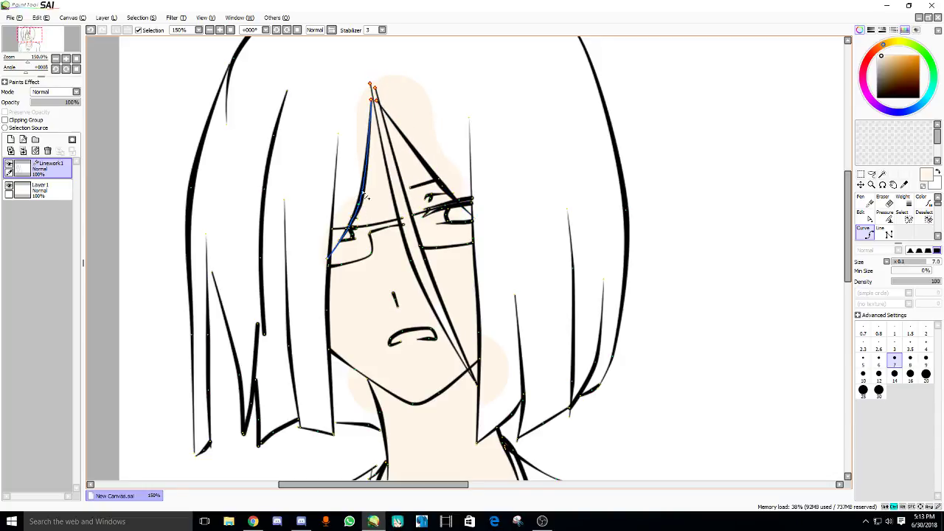
key(Return)
- Select Layer 1, choose a pinkish-red colour and shrink the brush to size 60
scroll(309, 189, down, 2)
click(40, 190)
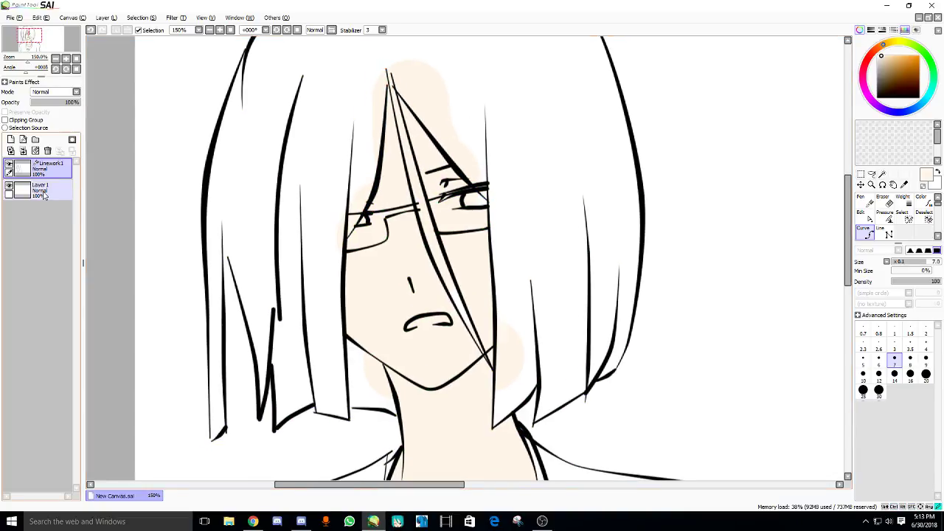
drag(379, 277, 351, 167)
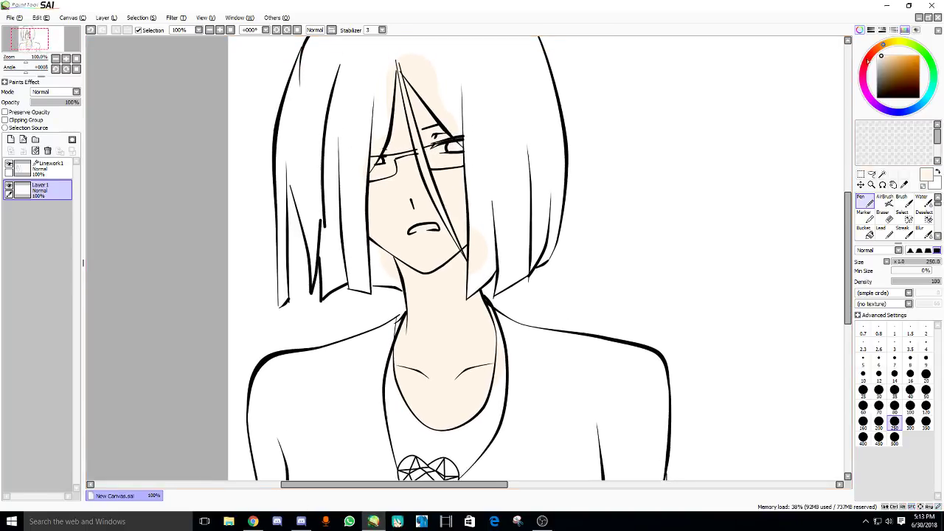
drag(868, 60, 869, 56)
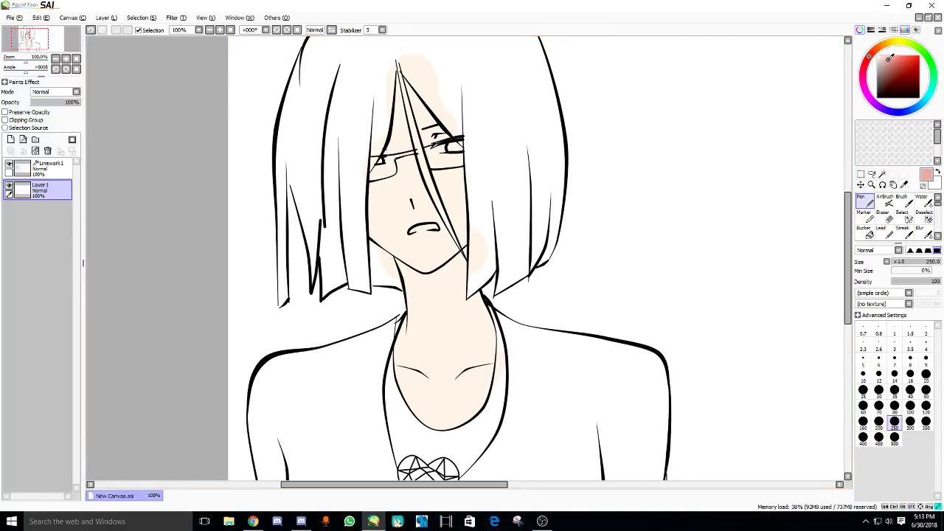
drag(450, 115, 461, 136)
key([)
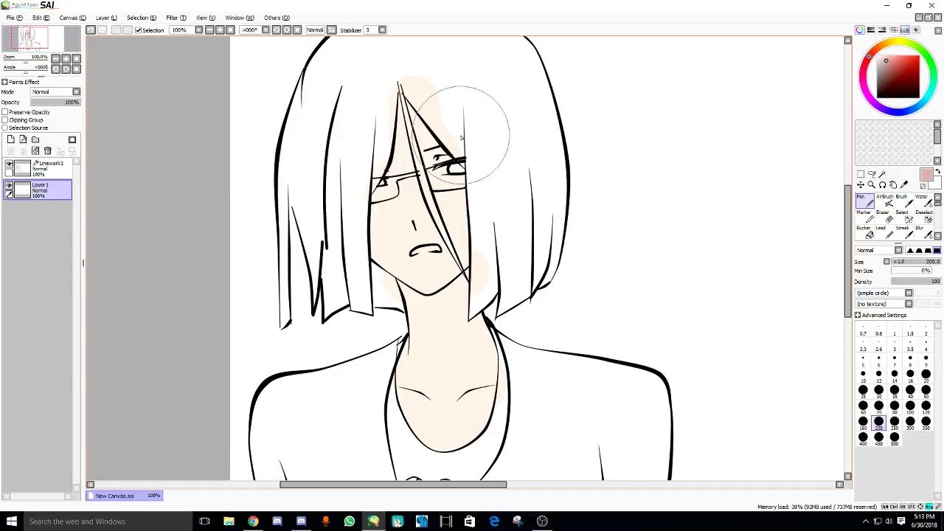
key(bracketleft)
key(bracketleft)
key(bracketleft)
key(bracketleft)
key(bracketleft)
key(bracketleft)
- Add Layer 2 clipped to the skin and shade pink along the forehead strand and left face
click(11, 141)
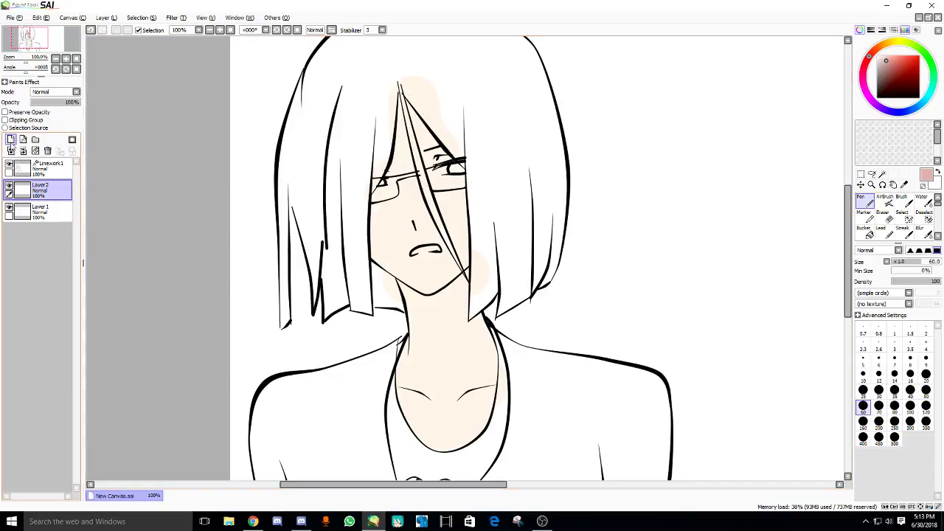
click(6, 119)
drag(392, 86, 452, 144)
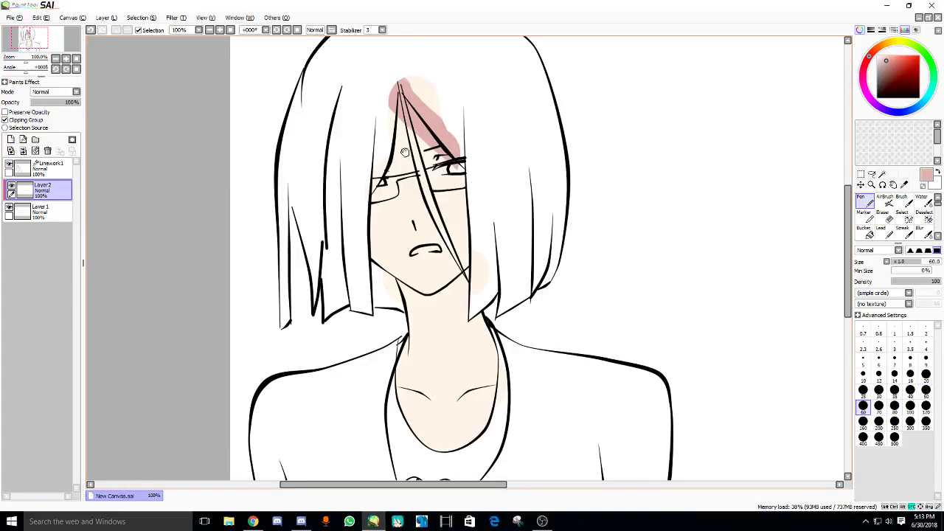
scroll(404, 151, up, 3)
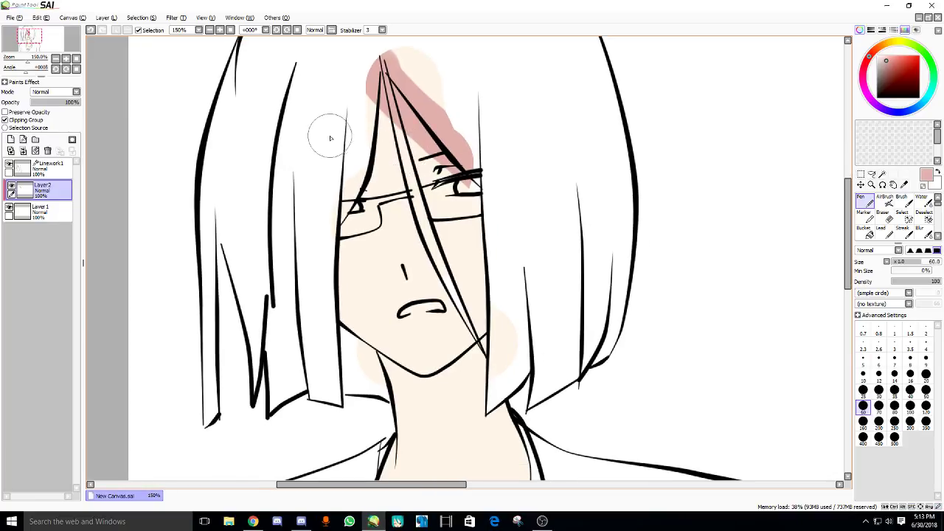
drag(362, 74, 338, 221)
key(ctrl+z)
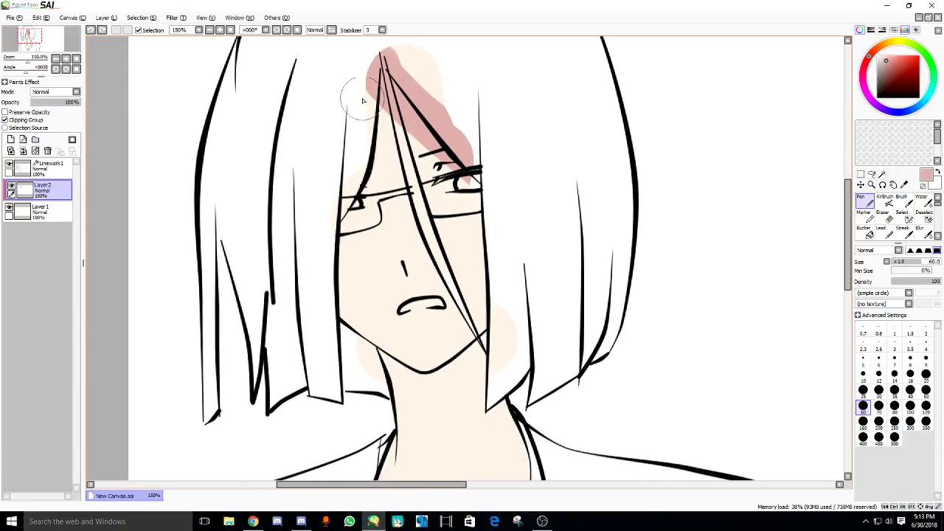
mouse_move(362, 100)
mouse_down()
mouse_move(339, 210)
mouse_move(337, 321)
mouse_move(315, 282)
mouse_up()
drag(335, 171, 335, 313)
key(ctrl+z)
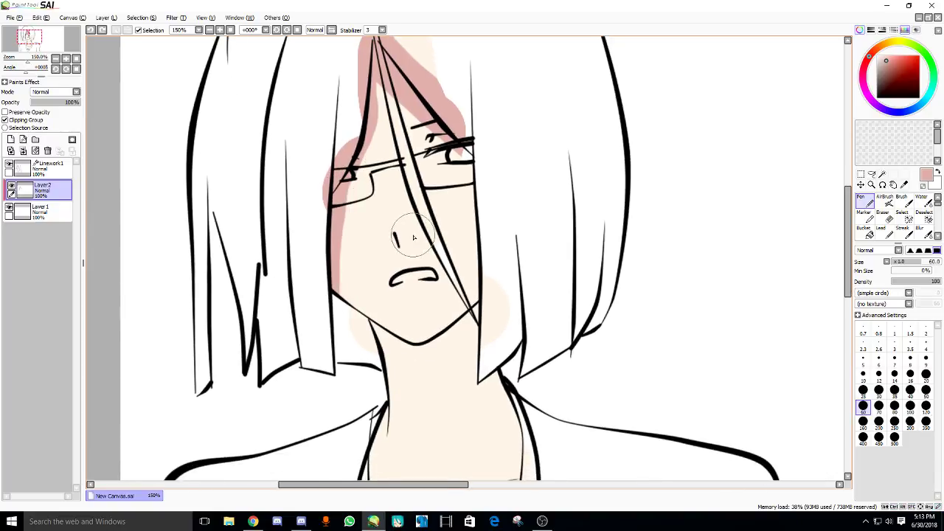
- Shade beside the nose at brush size 16, then the neck below the chin at size 40
key(bracketleft)
key(bracketleft)
key(bracketleft)
key(bracketleft)
key(bracketleft)
key(bracketleft)
key(bracketleft)
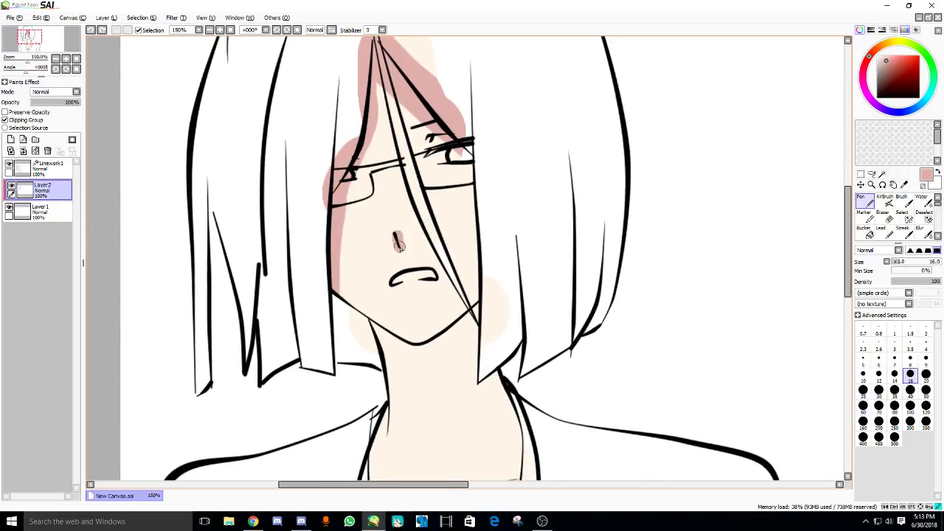
drag(399, 246, 399, 234)
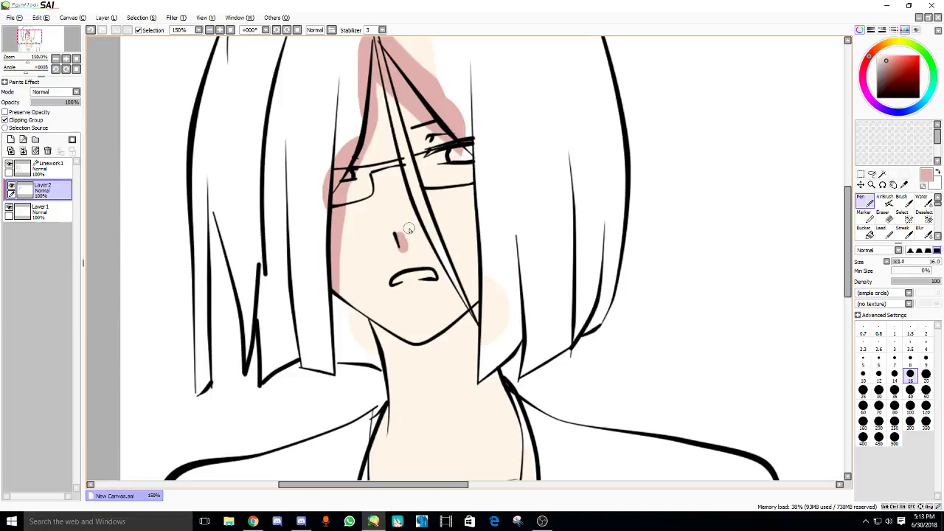
key(bracketright)
key(bracketright)
key(bracketright)
key(bracketright)
key(bracketright)
drag(484, 190, 486, 210)
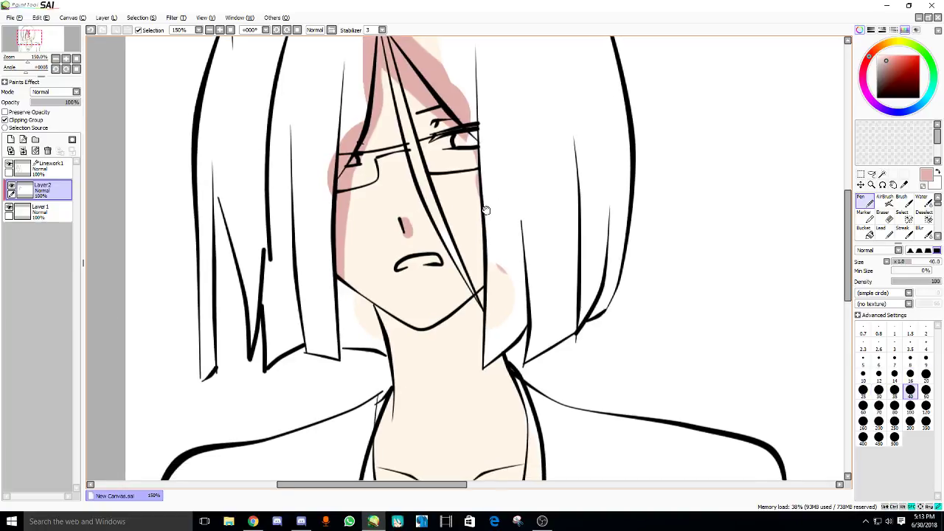
mouse_move(477, 295)
mouse_down()
mouse_move(481, 263)
mouse_move(453, 229)
mouse_up()
mouse_move(494, 204)
mouse_down()
mouse_move(450, 254)
mouse_move(464, 236)
mouse_move(434, 257)
mouse_move(411, 255)
mouse_move(365, 228)
mouse_up()
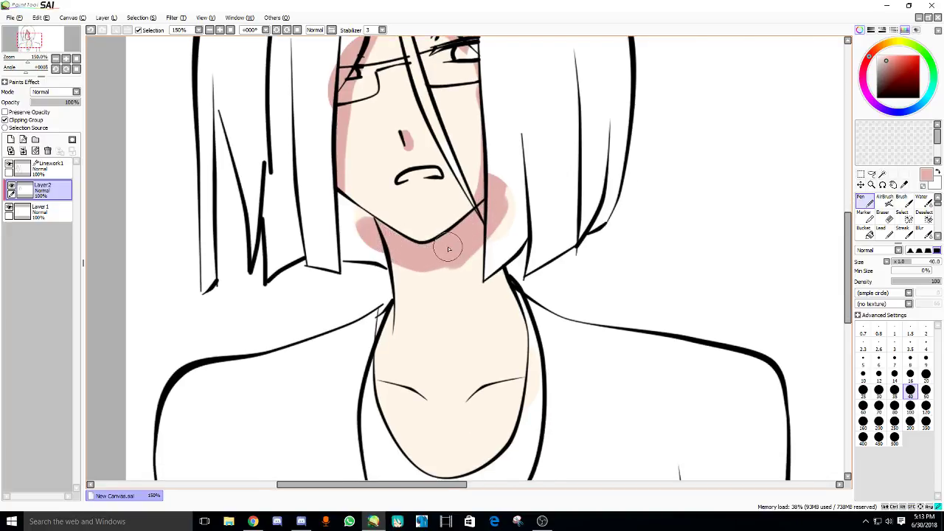
mouse_move(378, 269)
mouse_down()
mouse_move(388, 236)
mouse_move(373, 328)
mouse_move(376, 270)
mouse_up()
scroll(372, 251, up, 4)
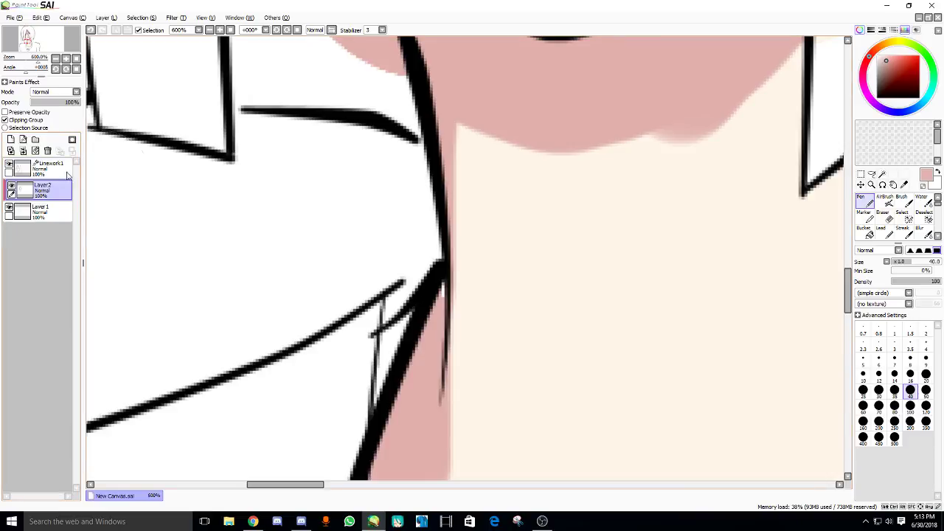
- Turn off clipping, eyedrop the peach skin and pink shading colours, and set the brush to 30
click(14, 123)
key(bracketleft)
key(bracketleft)
key(bracketleft)
key(bracketleft)
key(bracketleft)
key(bracketleft)
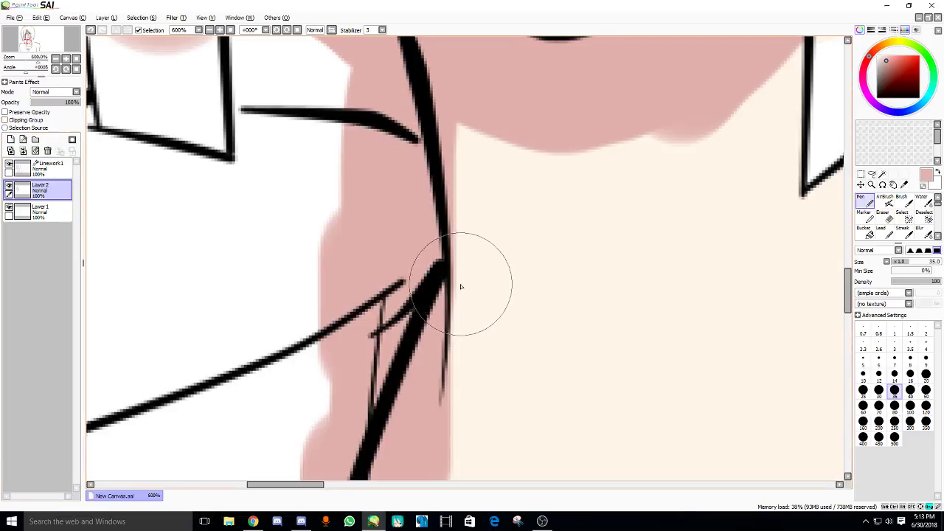
click(63, 217)
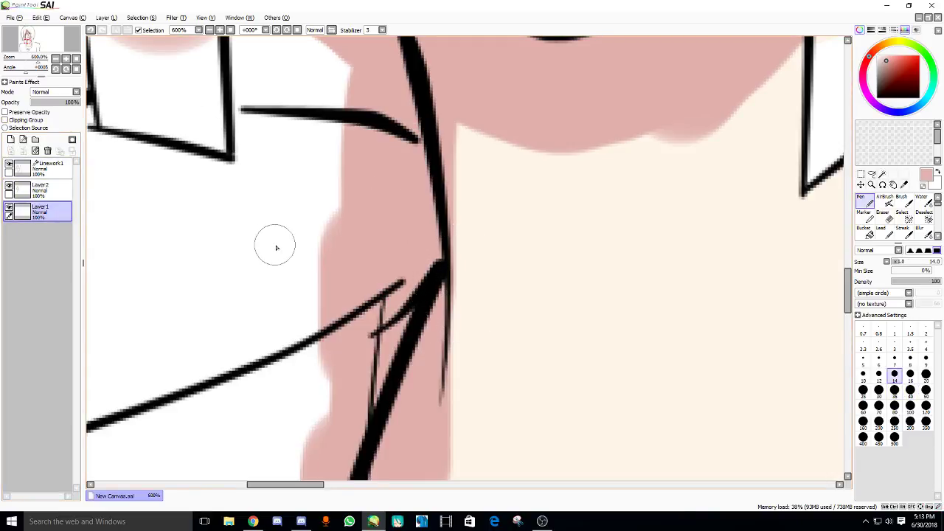
alt+click(561, 273)
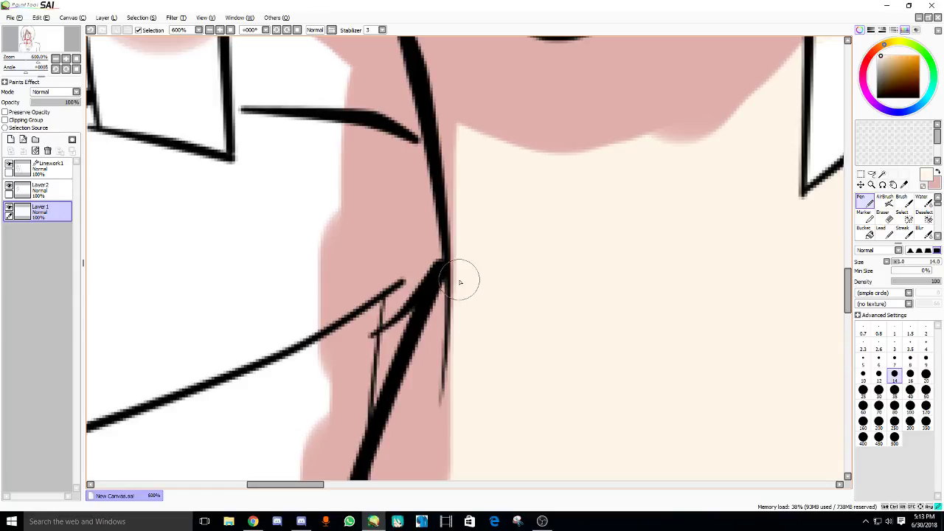
click(27, 190)
scroll(386, 223, down, 1)
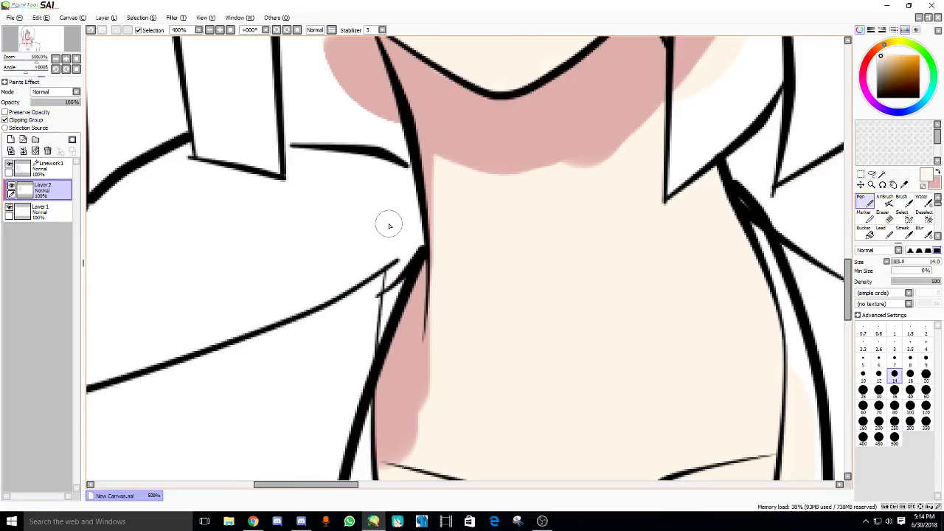
drag(385, 223, 421, 200)
alt+click(497, 133)
scroll(312, 280, down, 2)
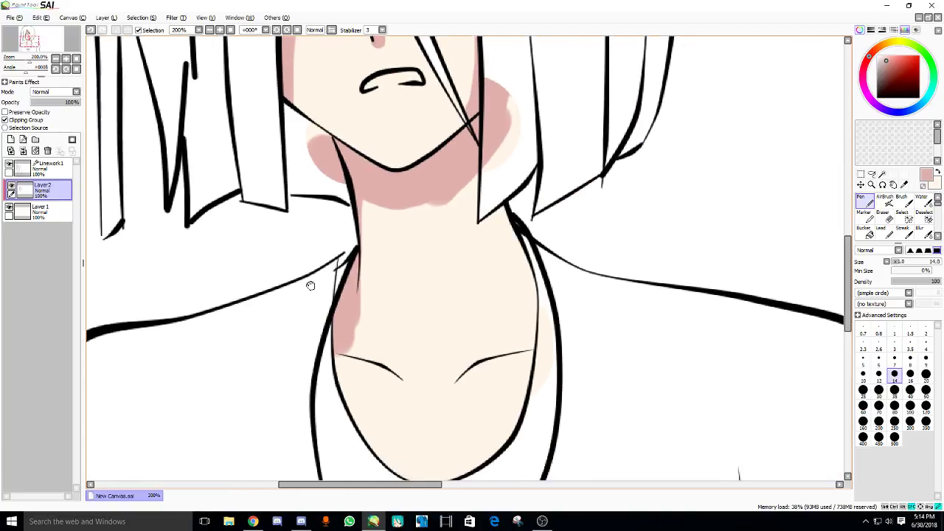
key(bracketright)
key(bracketright)
key(bracketright)
key(bracketright)
- Shade the left side of the neck and the right neck and collarbone
mouse_move(336, 325)
mouse_down()
mouse_move(321, 344)
mouse_move(332, 391)
mouse_up()
drag(360, 361, 345, 358)
mouse_move(483, 191)
mouse_down()
mouse_move(524, 306)
mouse_move(519, 257)
mouse_move(530, 336)
mouse_move(481, 386)
mouse_move(493, 440)
mouse_move(501, 391)
mouse_up()
key(ctrl+z)
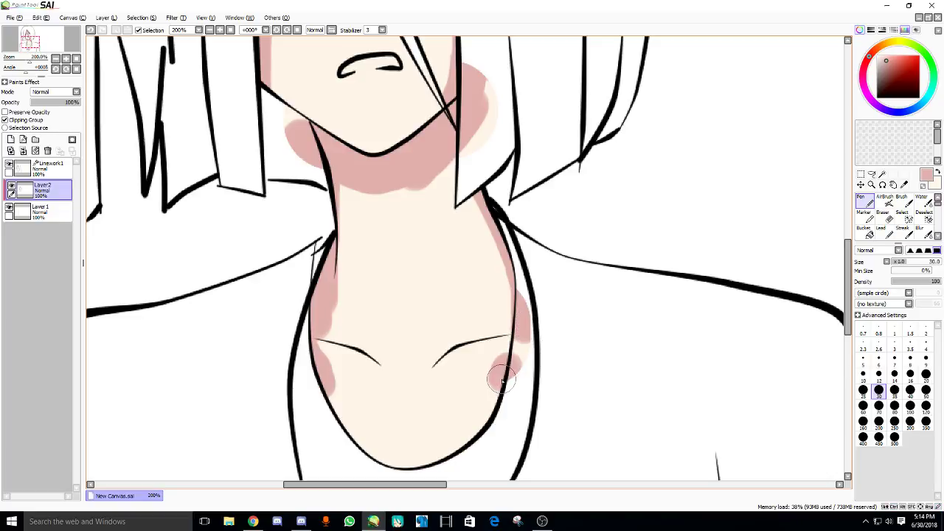
scroll(447, 394, down, 1)
scroll(443, 295, up, 1)
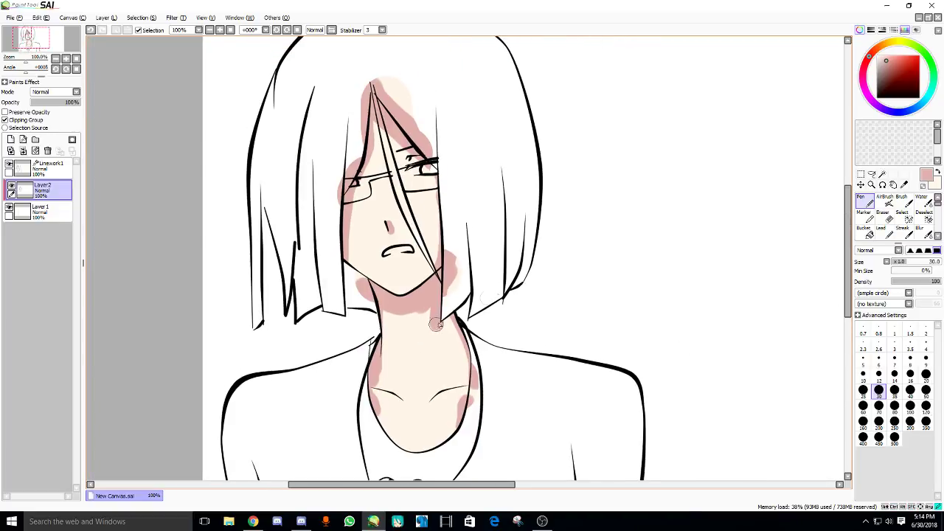
scroll(417, 212, up, 2)
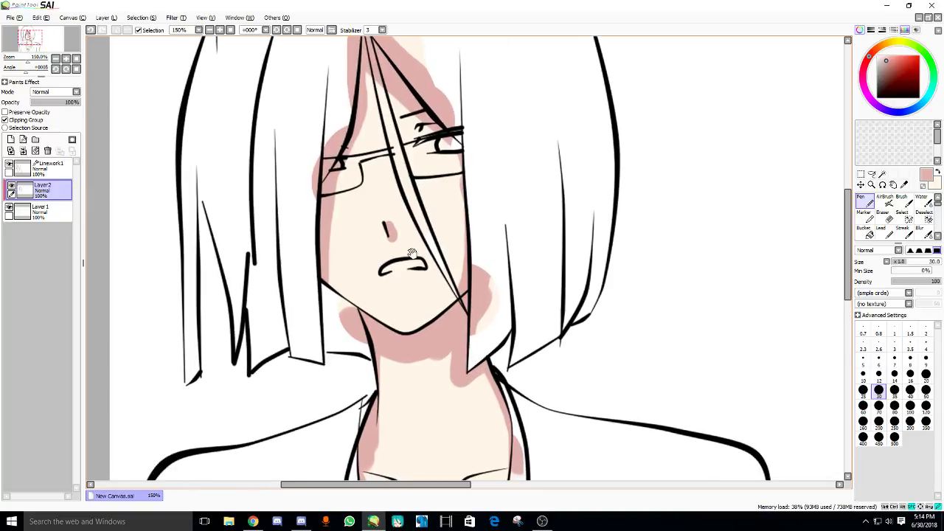
- Check the live stream dashboard in the browser, then return to the drawing
click(254, 523)
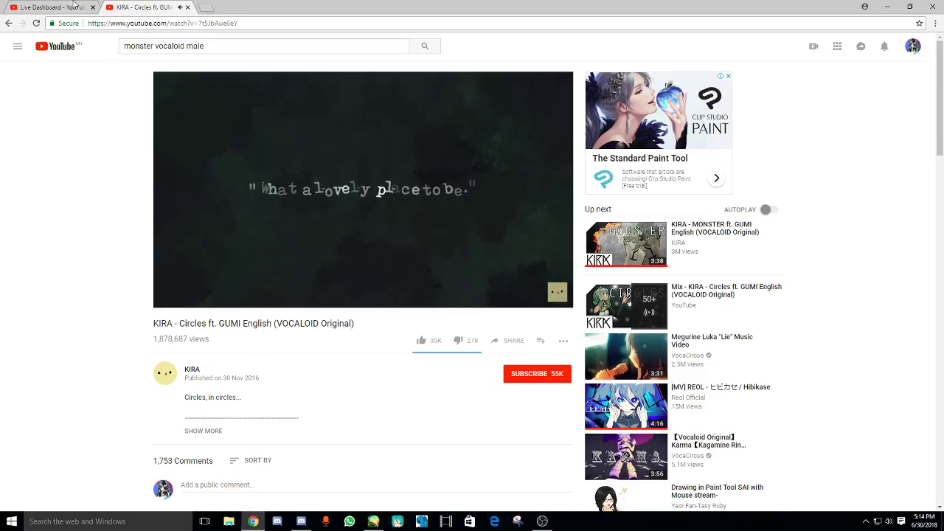
click(44, 6)
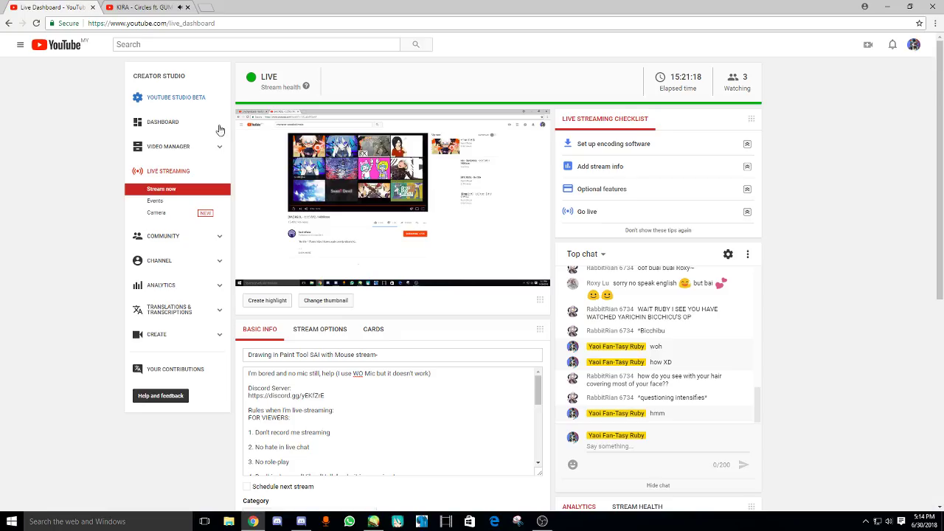
click(373, 522)
drag(404, 216, 408, 249)
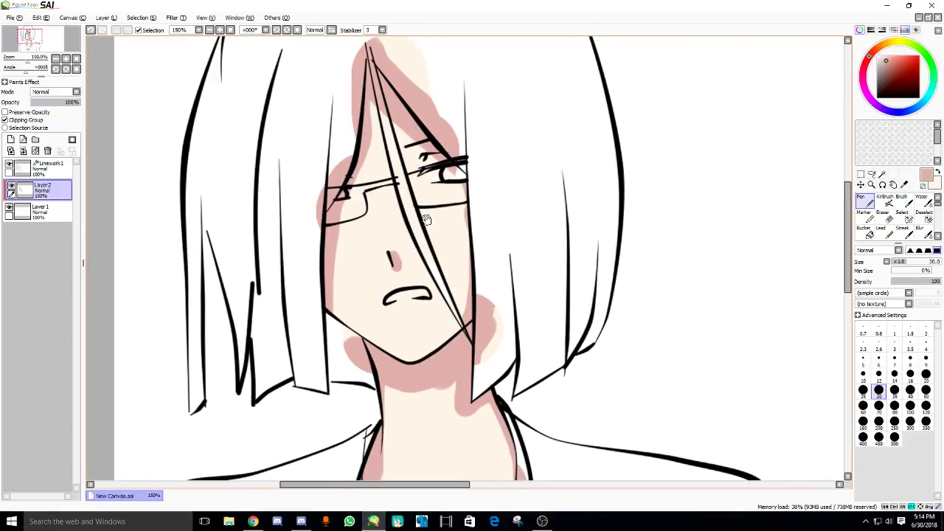
- At brush size 16, shade pink along the hair strand crossing the face, then pick a blending tool
scroll(426, 219, up, 1)
key(bracketleft)
key(bracketleft)
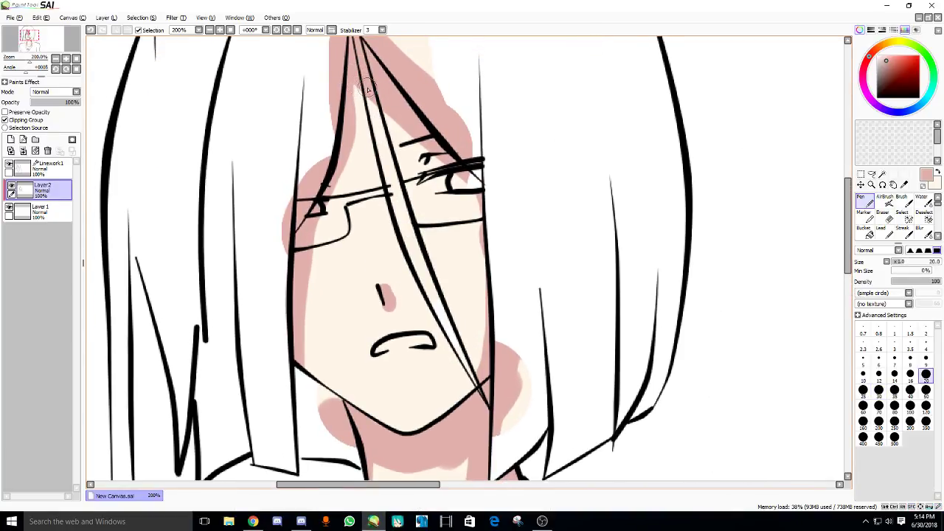
key(bracketleft)
mouse_move(367, 87)
mouse_down()
mouse_move(405, 256)
mouse_move(473, 385)
mouse_up()
drag(410, 267, 443, 290)
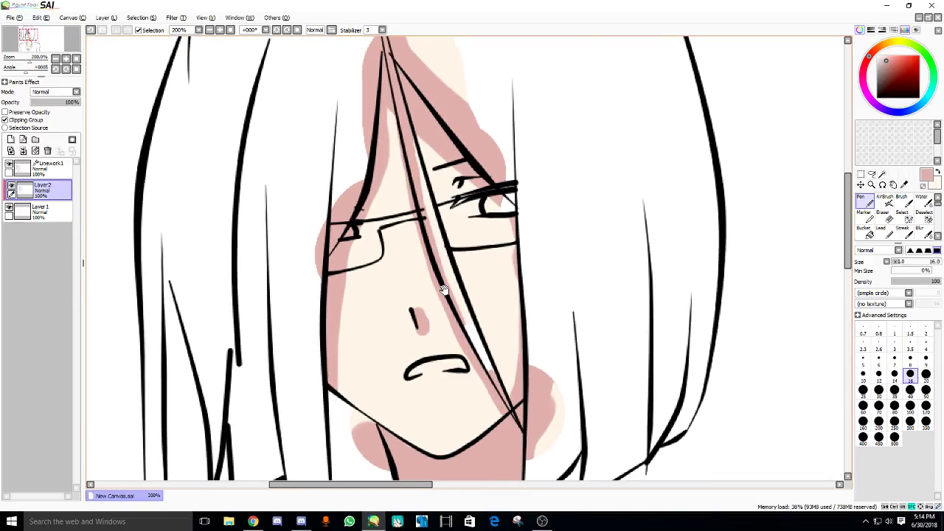
drag(373, 258, 379, 262)
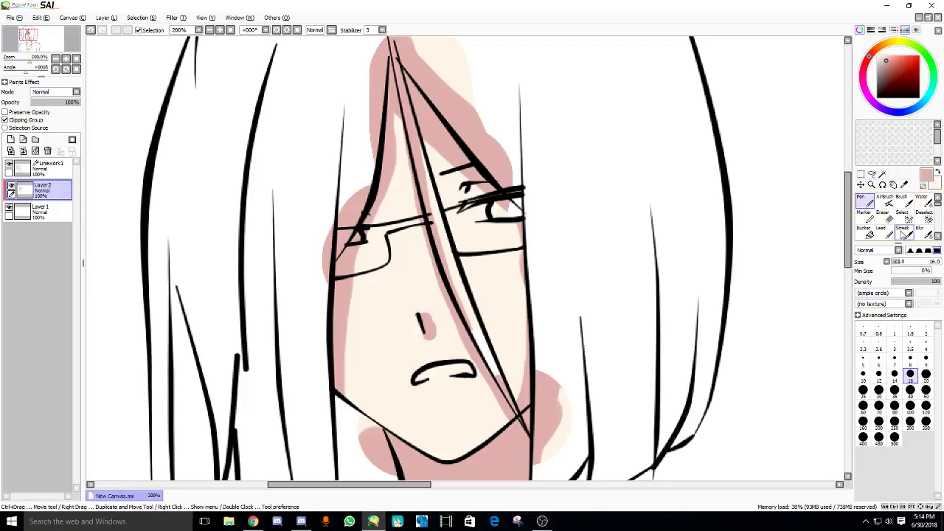
click(903, 234)
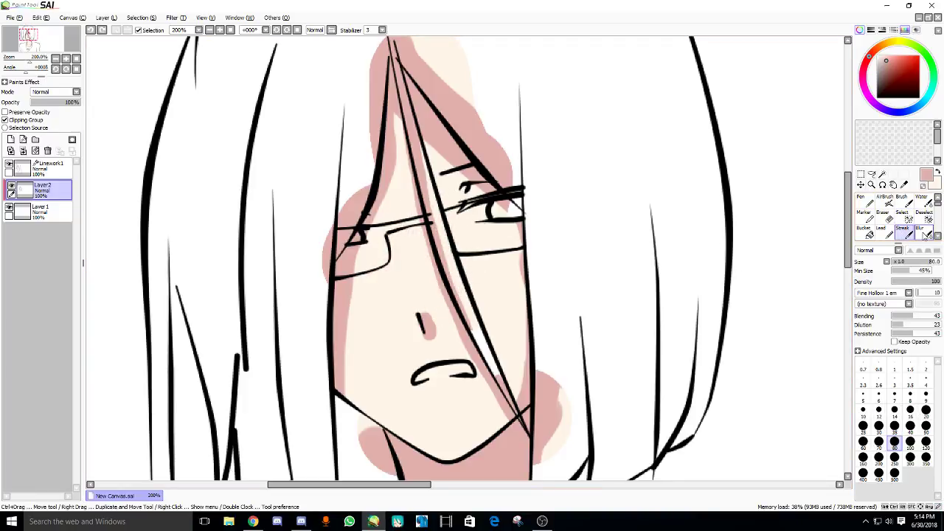
- With the Water brush at size 20 and 100% smoothing, blend the shading beside the nose and hair strand
click(924, 206)
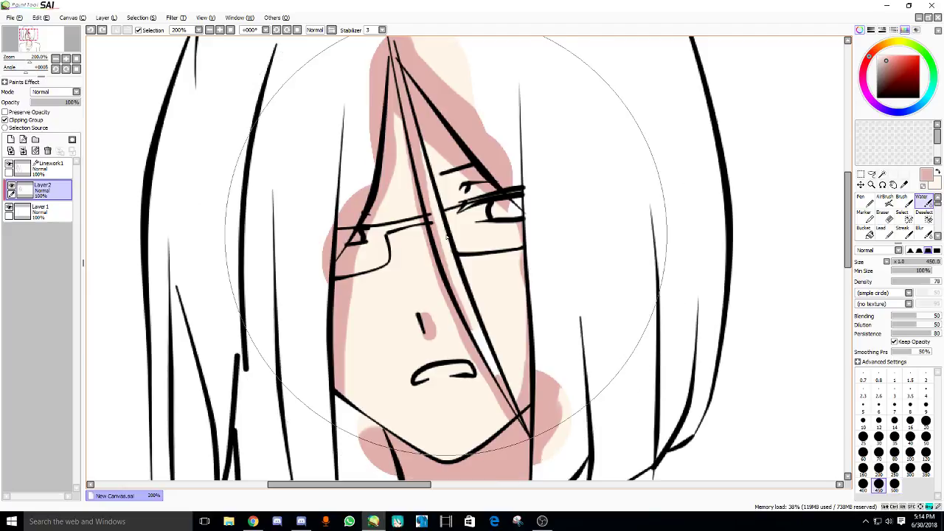
key(bracketleft)
key(bracketleft)
key(bracketleft)
key(bracketleft)
key(bracketleft)
key(bracketleft)
key(bracketleft)
key(bracketleft)
key(bracketleft)
key(bracketleft)
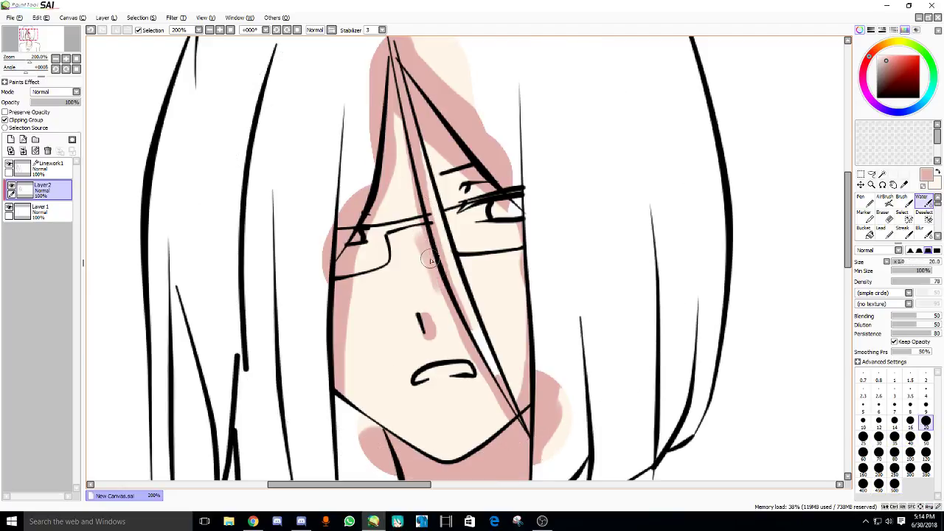
drag(429, 299, 421, 253)
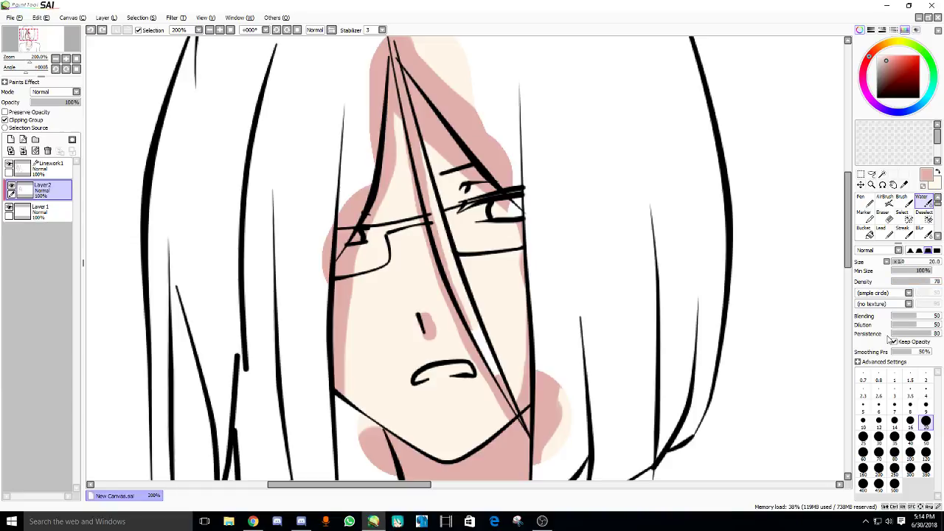
drag(922, 353, 933, 353)
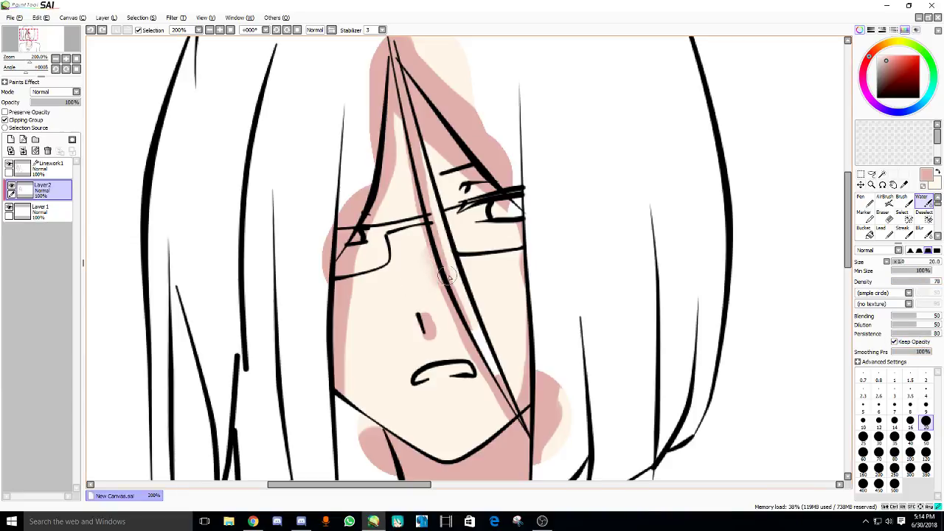
mouse_move(422, 259)
mouse_down()
mouse_move(432, 300)
mouse_move(458, 323)
mouse_up()
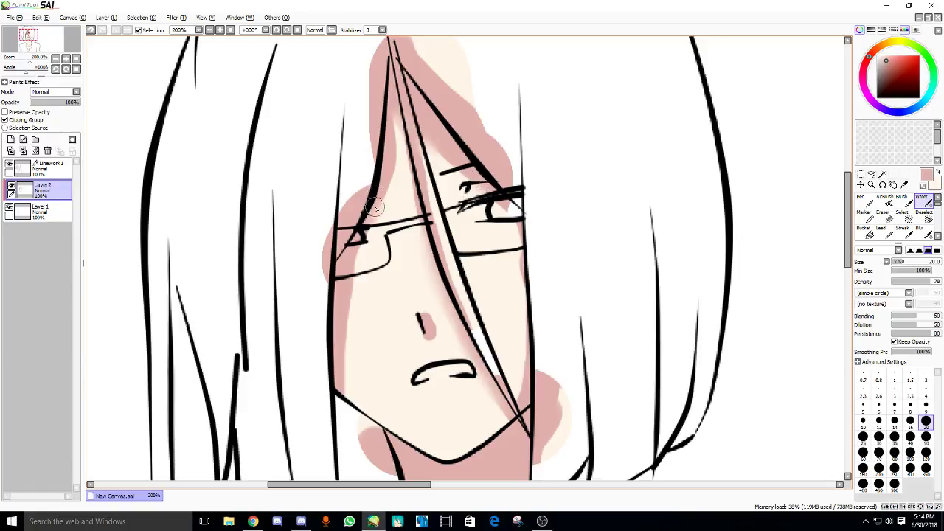
- Pan over the neck and collarbones to review the blending, then select Linework1
drag(355, 274, 355, 231)
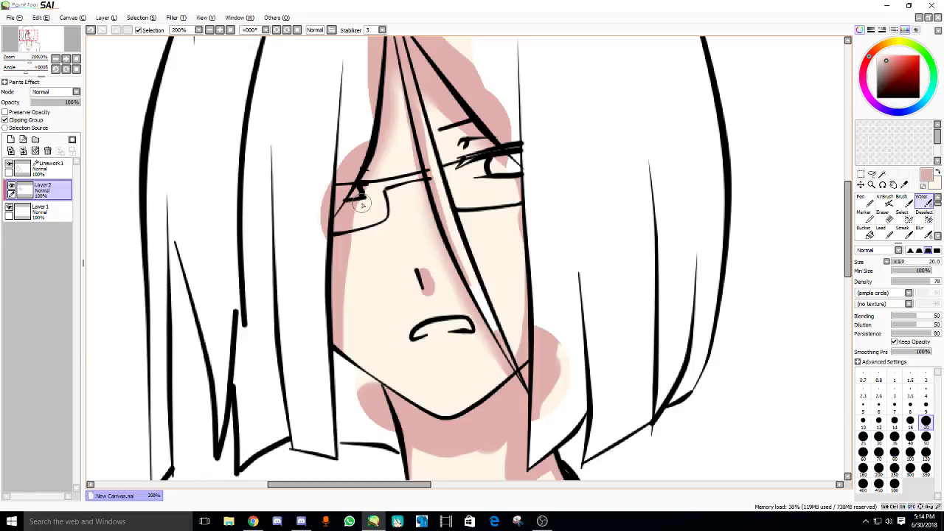
drag(467, 265, 464, 269)
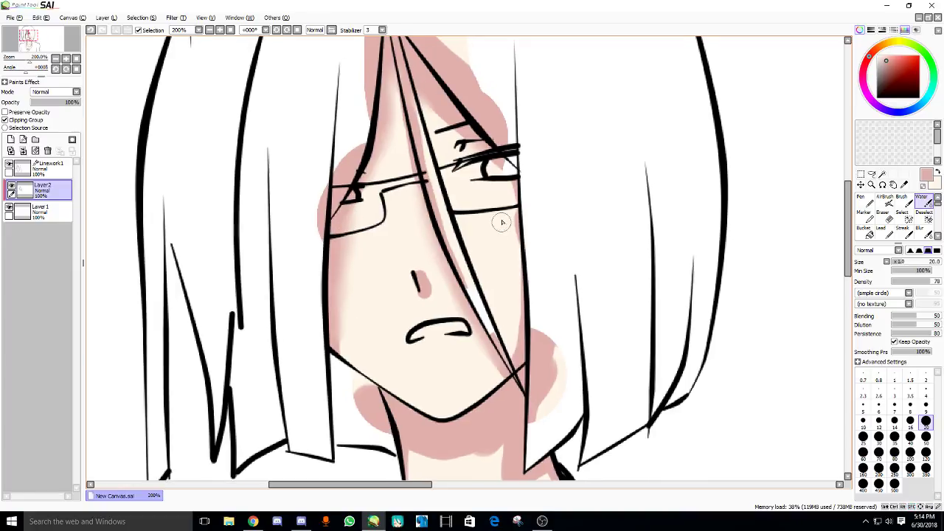
drag(468, 320, 462, 268)
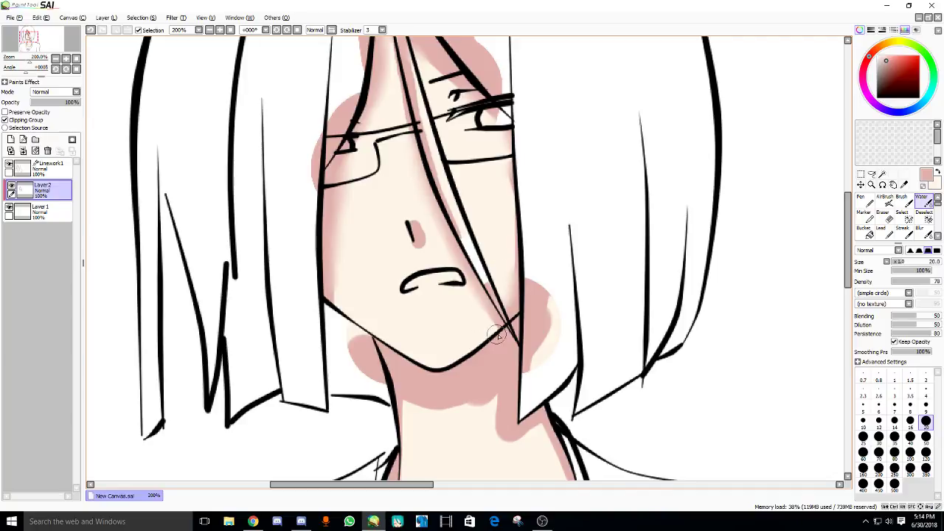
mouse_move(457, 355)
mouse_down()
mouse_move(456, 287)
mouse_move(466, 286)
mouse_move(505, 328)
mouse_move(509, 347)
mouse_move(557, 274)
mouse_up()
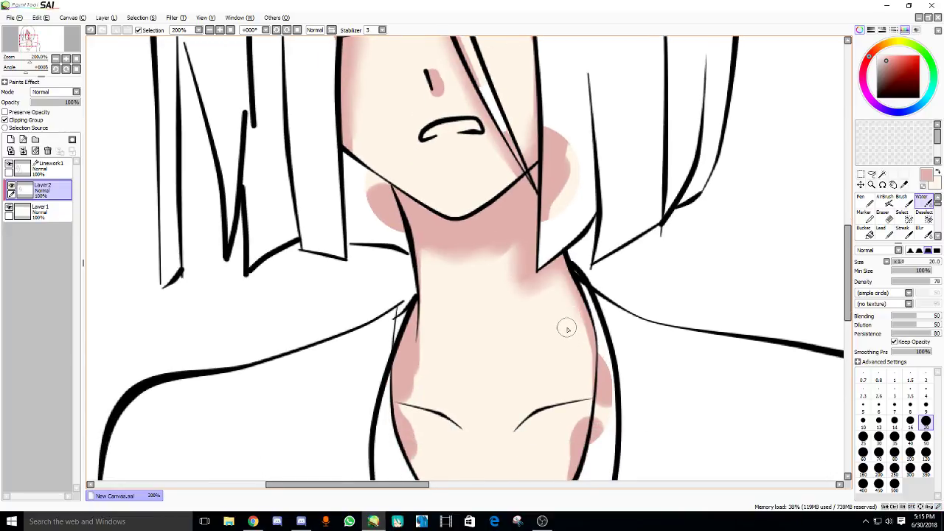
drag(534, 319, 537, 295)
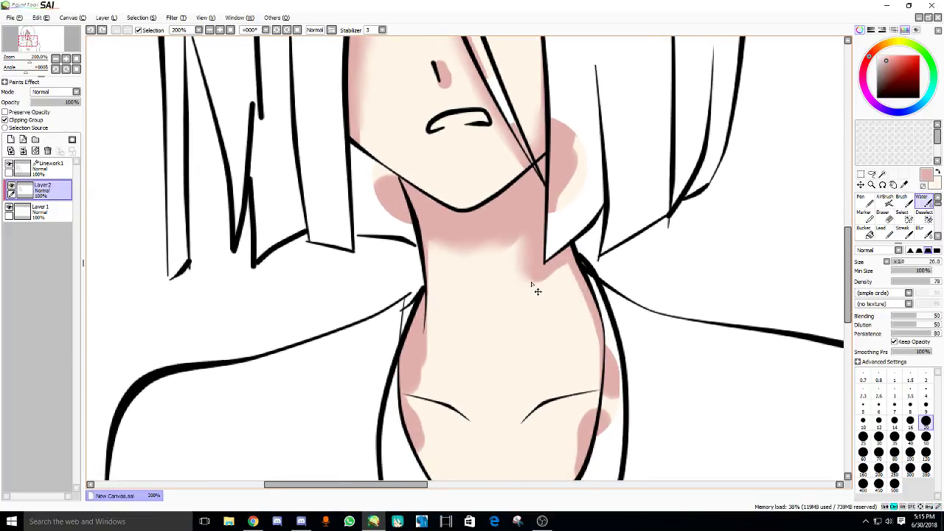
drag(429, 284, 437, 250)
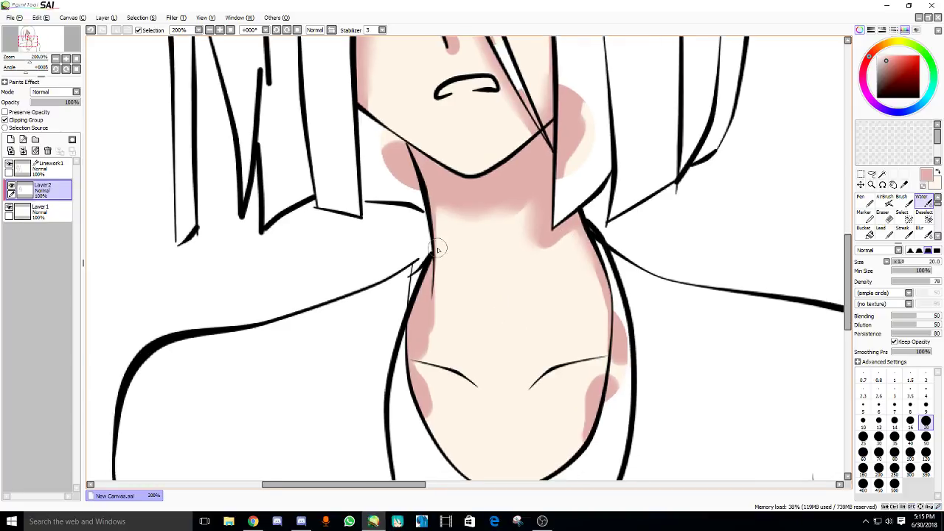
drag(428, 373, 432, 344)
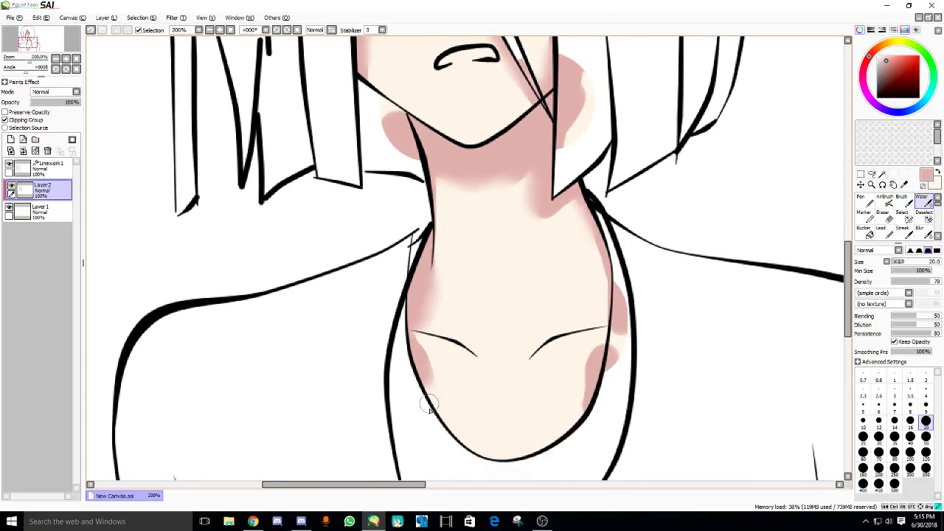
drag(429, 405, 425, 400)
scroll(579, 376, down, 1)
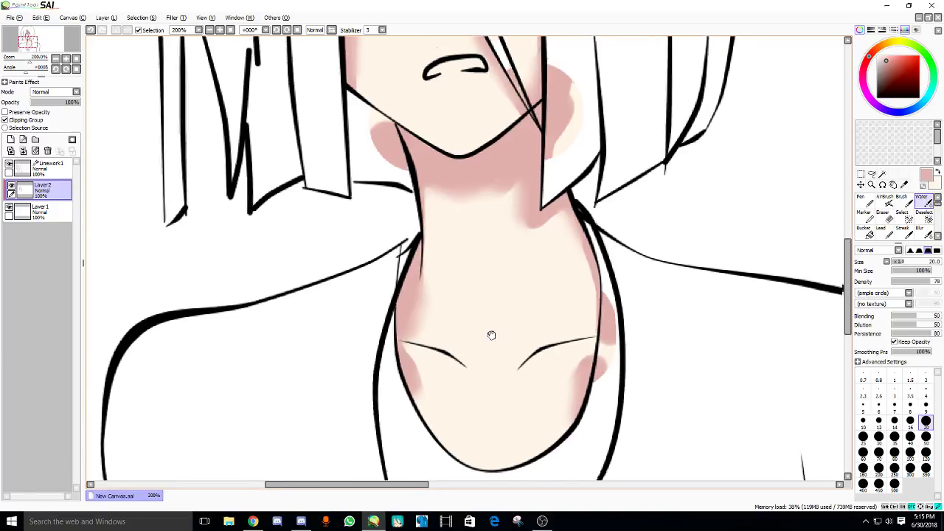
drag(492, 417, 391, 276)
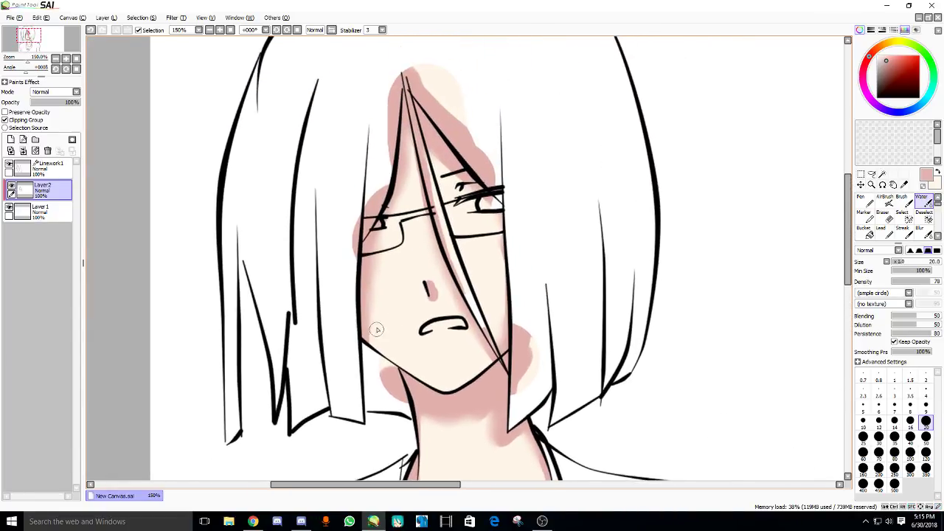
scroll(366, 254, down, 2)
scroll(363, 251, up, 2)
scroll(364, 251, up, 1)
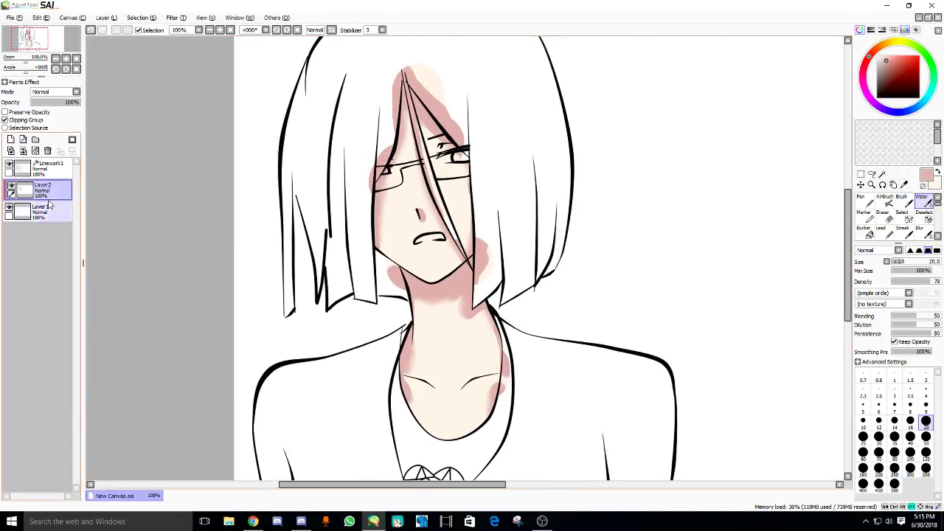
click(37, 172)
scroll(807, 220, up, 1)
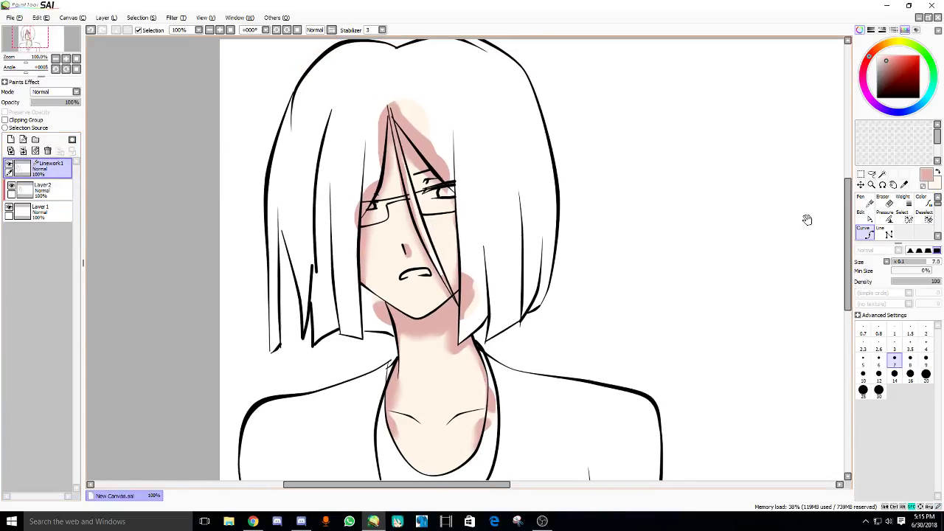
- Rename Layer 1 to 'skin'
double_click(42, 210)
text(sk)
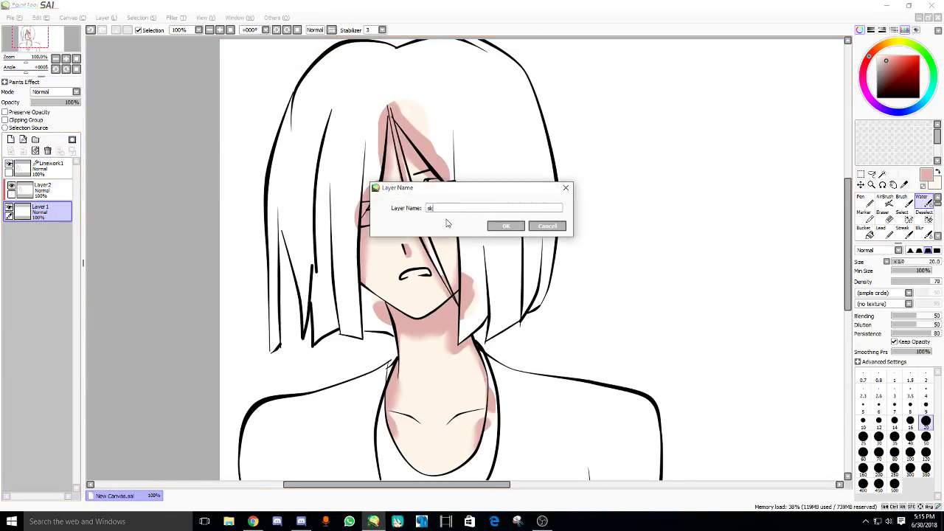
text(in)
key(Return)
- Add a new Layer 3 and move it just beneath Linework1, keeping Linework1 active
scroll(437, 235, up, 4)
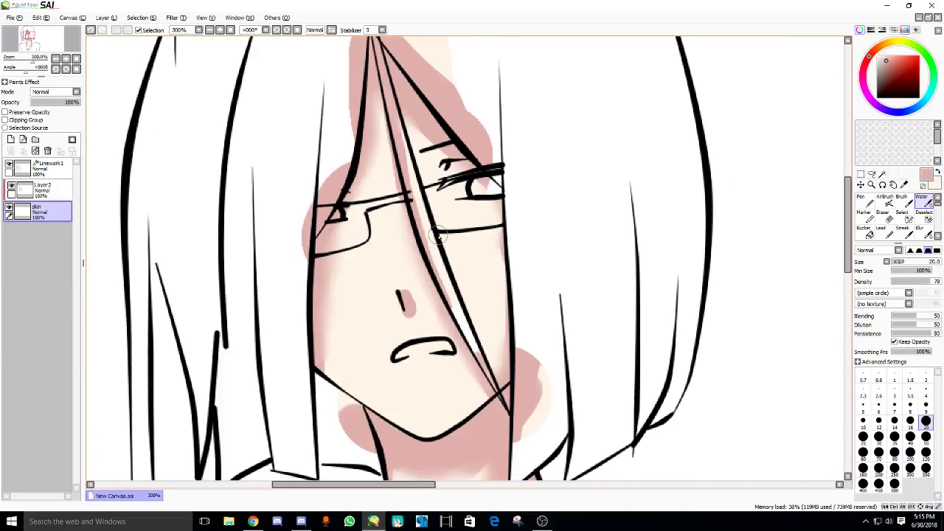
click(37, 169)
click(11, 140)
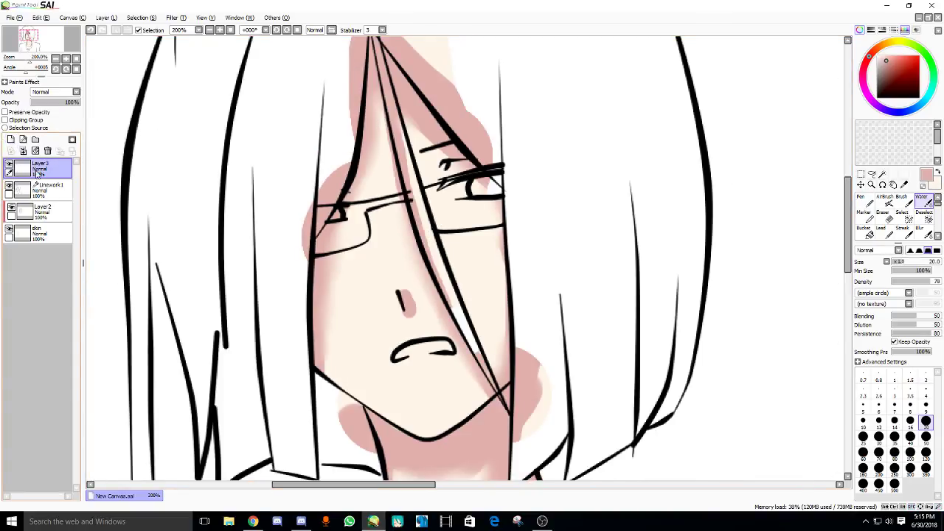
drag(37, 172, 37, 193)
click(37, 170)
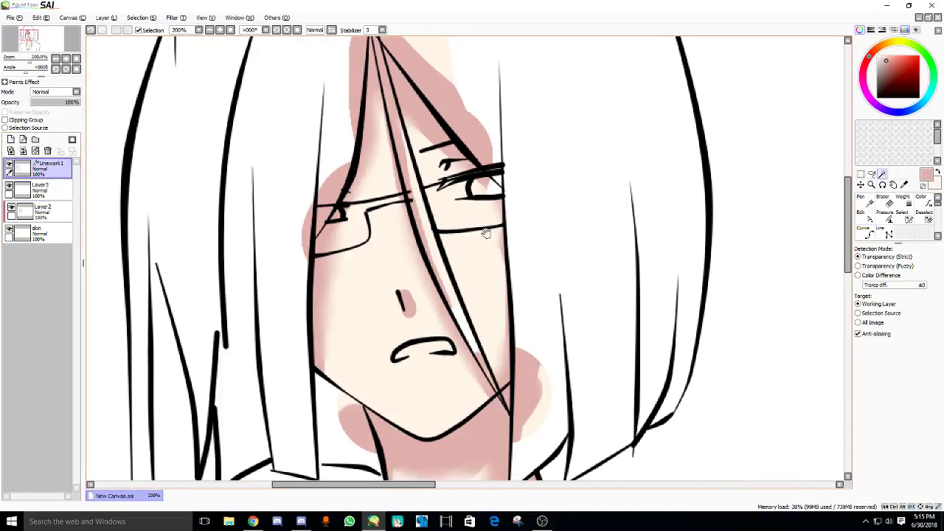
- Try selecting the unfilled hair area, then clear the selection
click(564, 231)
scroll(421, 246, down, 2)
key(ctrl+d)
scroll(414, 261, up, 1)
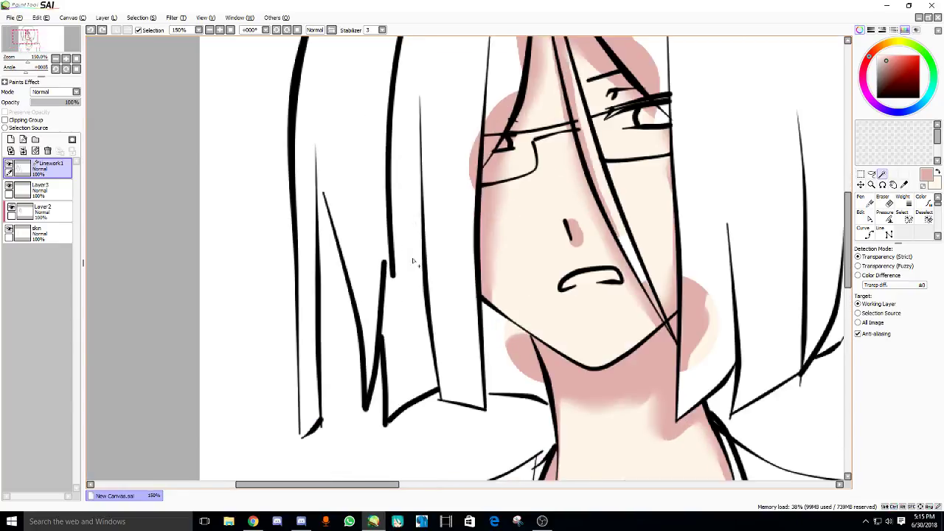
scroll(413, 261, up, 1)
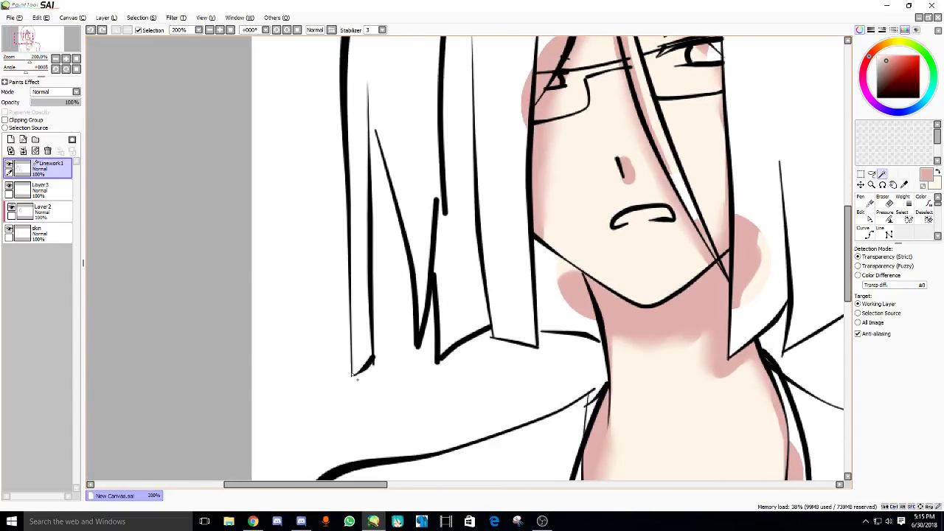
- Taper the upper and lower ends of the hair strokes with the Curve tool's Pressure mode
key(c)
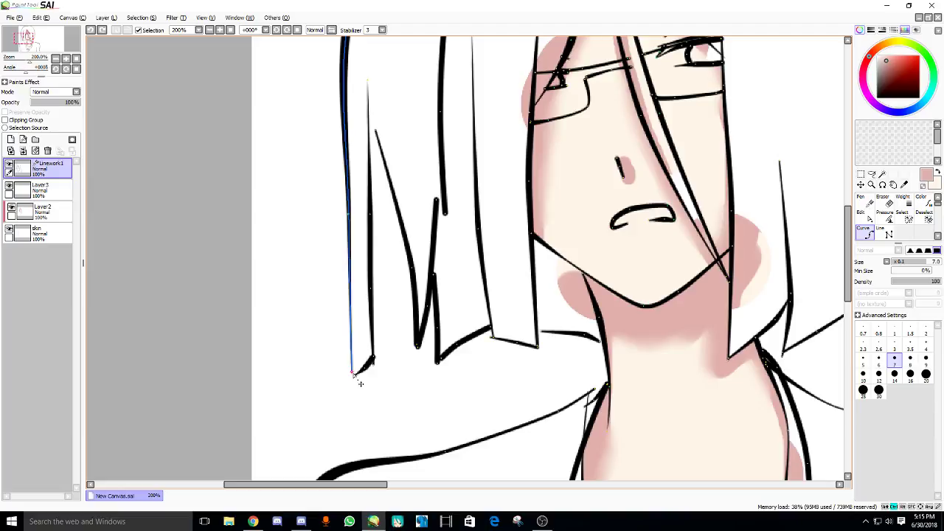
key(p)
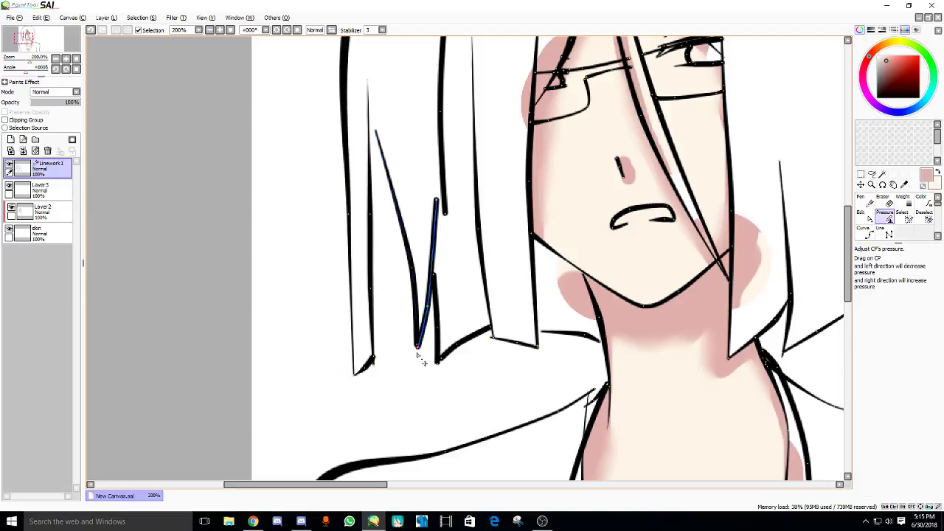
drag(426, 355, 359, 378)
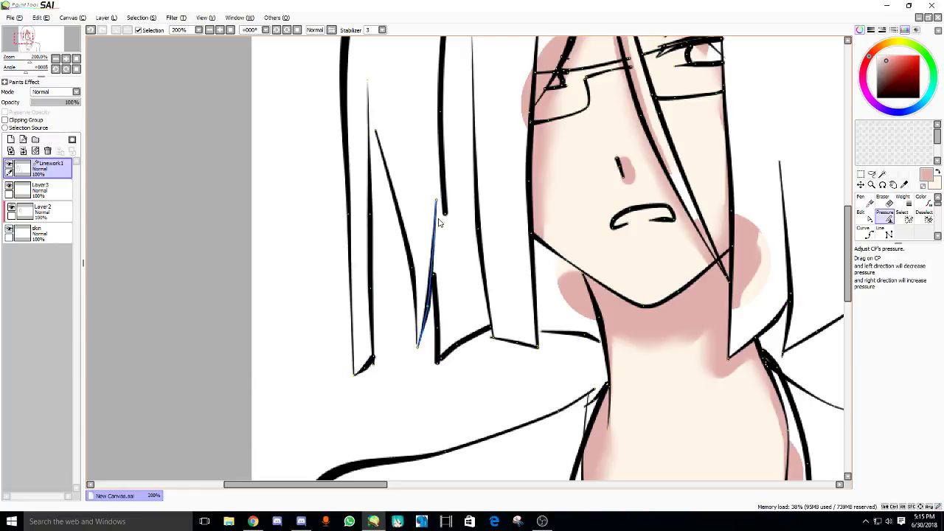
mouse_move(460, 204)
mouse_down()
mouse_move(437, 276)
mouse_move(382, 314)
mouse_up()
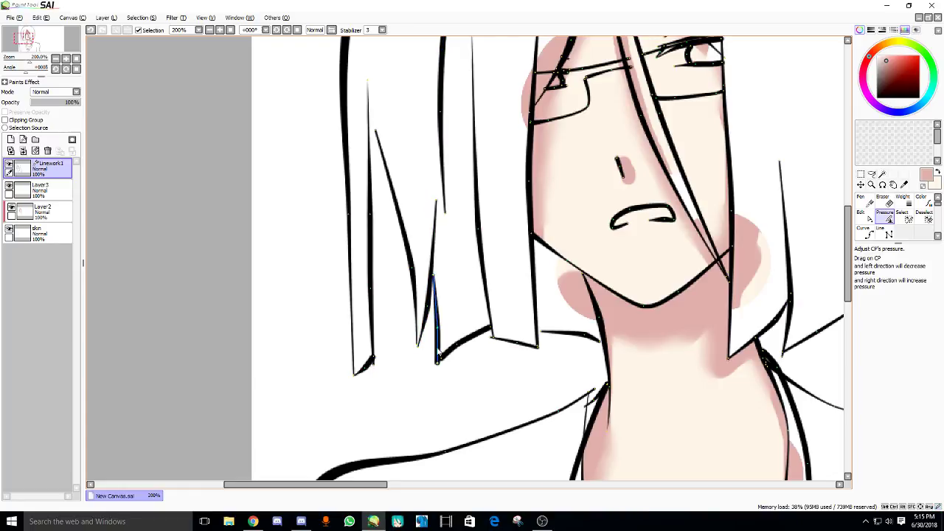
mouse_move(437, 358)
mouse_down()
mouse_move(396, 386)
mouse_move(380, 383)
mouse_move(422, 359)
mouse_up()
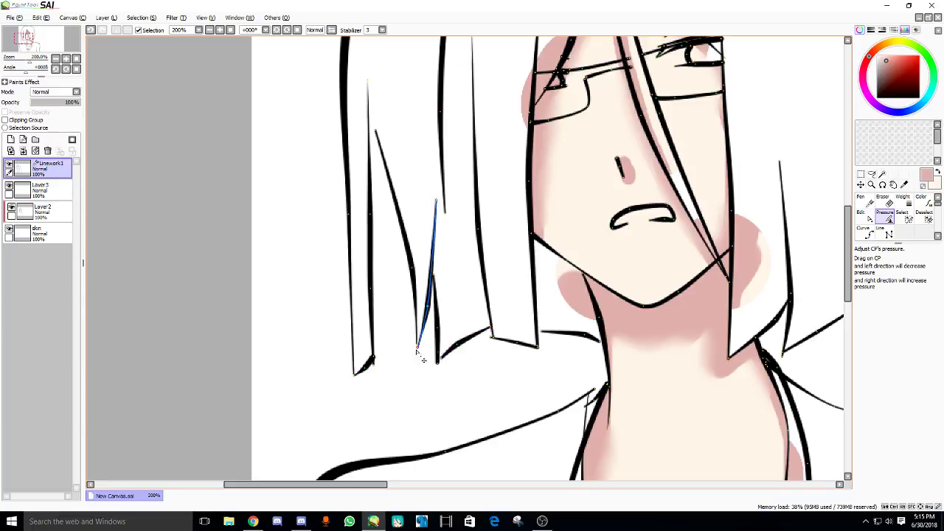
scroll(362, 316, down, 2)
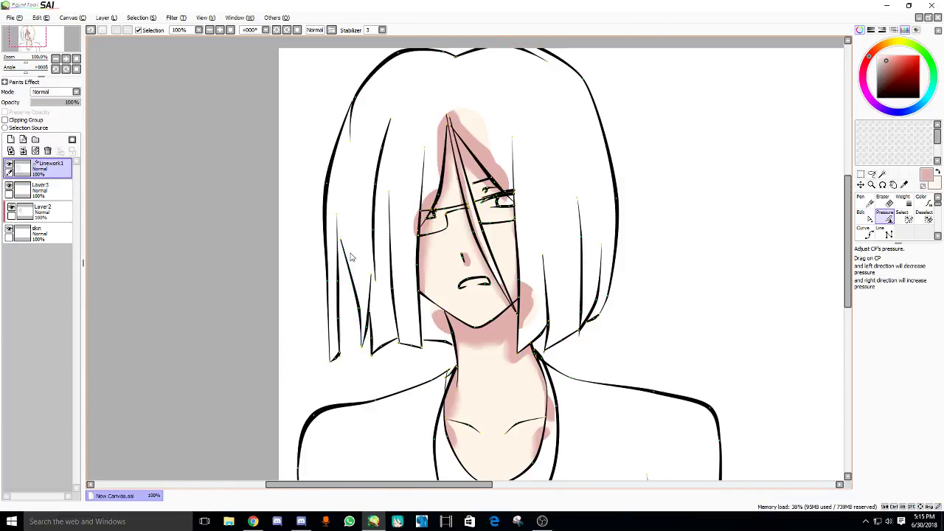
scroll(357, 250, up, 2)
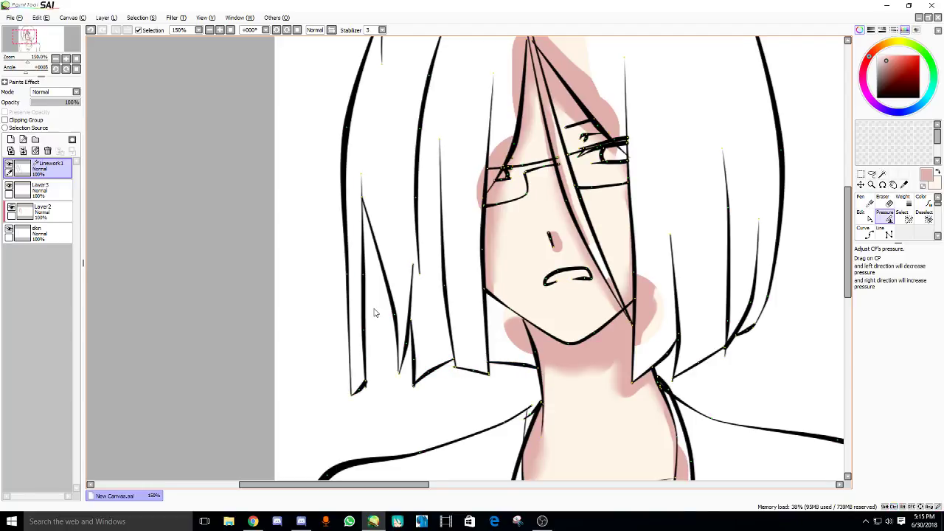
- Magic Wand-select the whole hair region
key(w)
click(366, 238)
scroll(366, 238, up, 5)
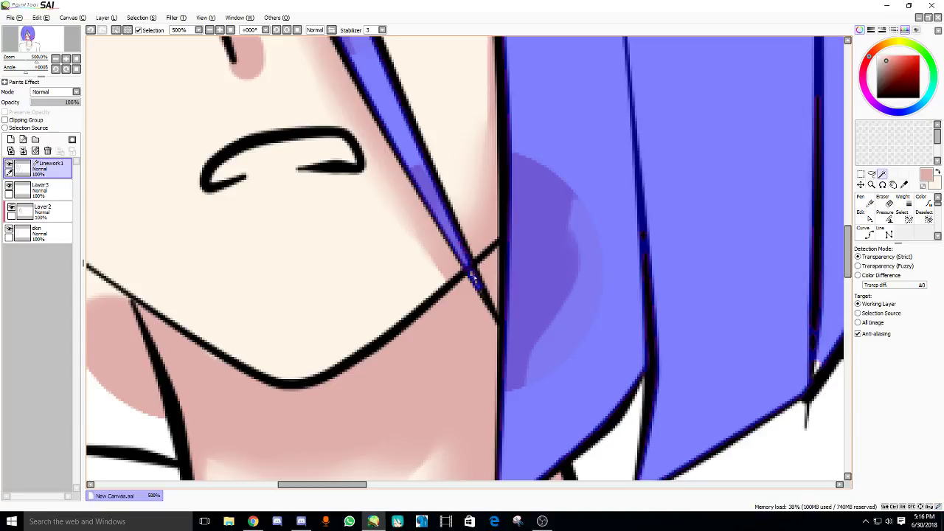
- Try brushing the hair strand over the neck into the selection, then undo it
scroll(529, 294, down, 4)
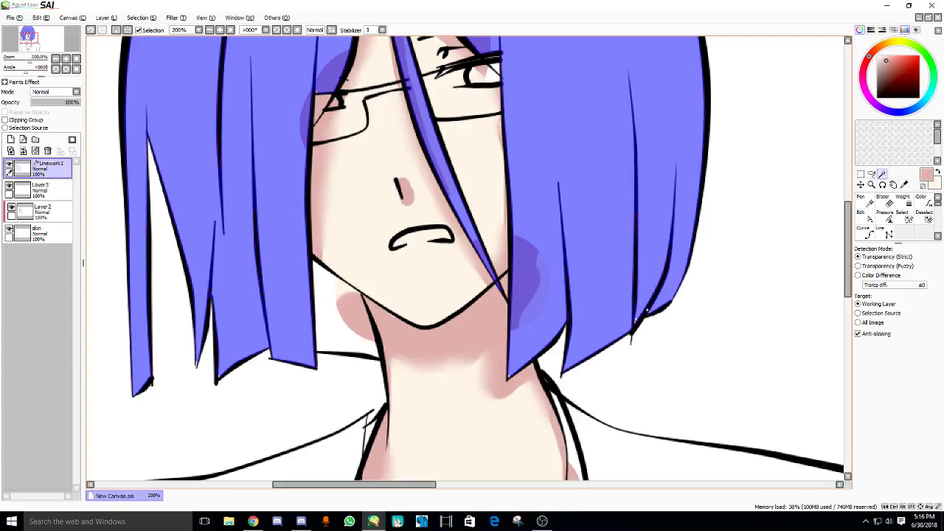
key(s)
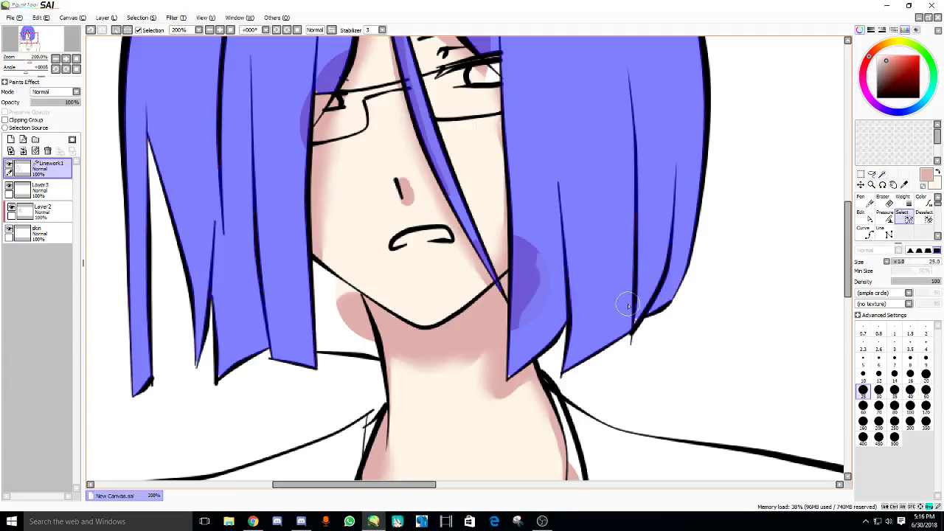
drag(509, 322, 458, 235)
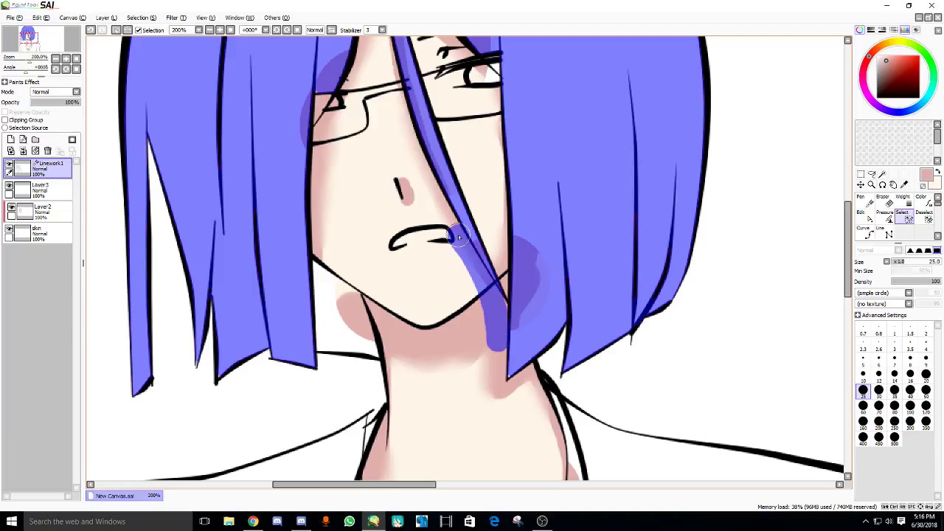
key(ctrl+d)
key(w)
scroll(464, 361, up, 4)
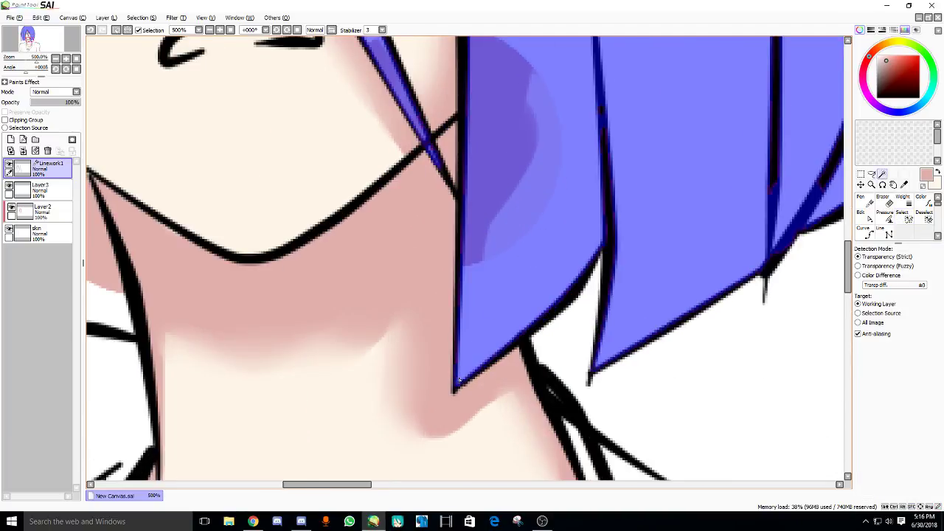
scroll(458, 381, down, 5)
scroll(363, 140, up, 4)
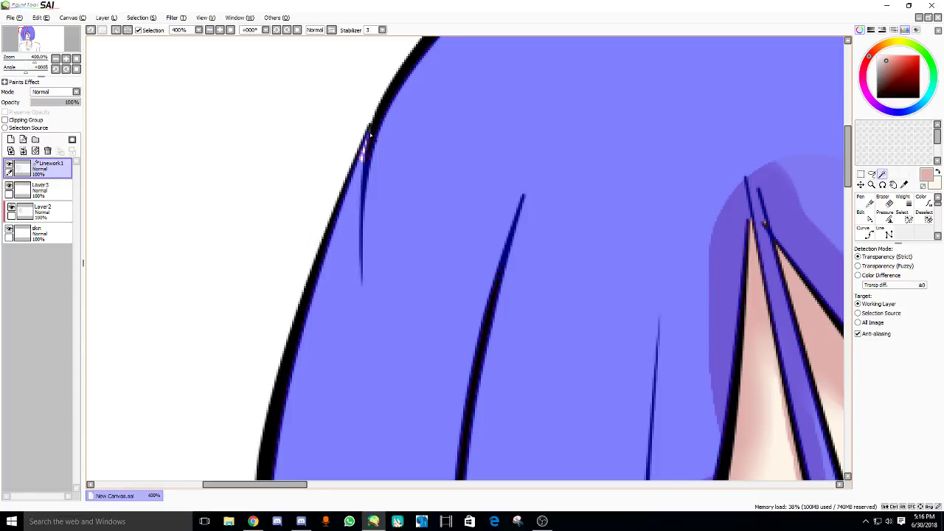
- Shrink the selection brush and Magic Wand-click the remaining hair area to add it
key(e)
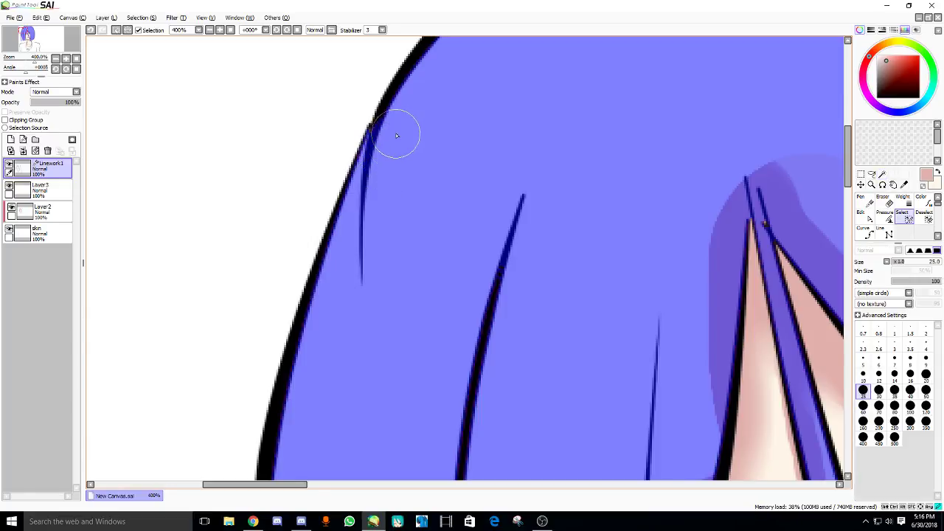
scroll(395, 136, down, 4)
drag(442, 246, 417, 190)
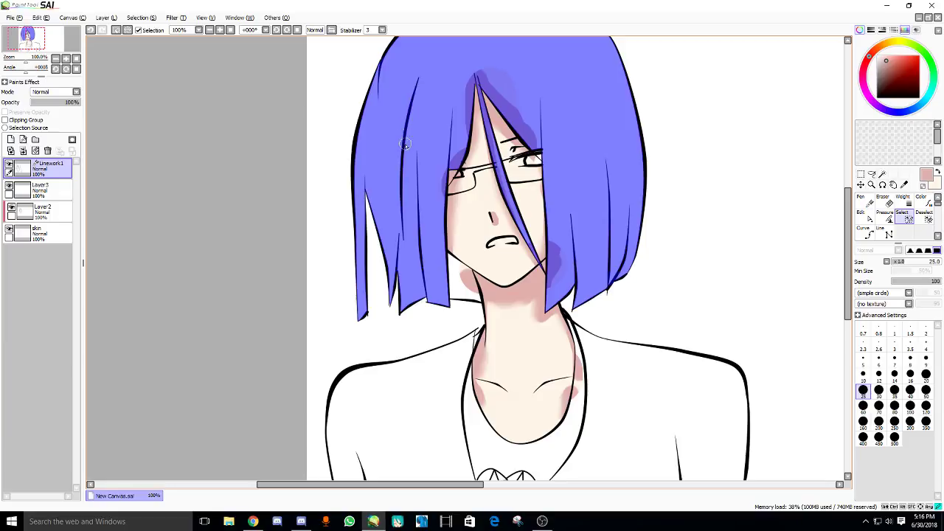
scroll(402, 238, up, 4)
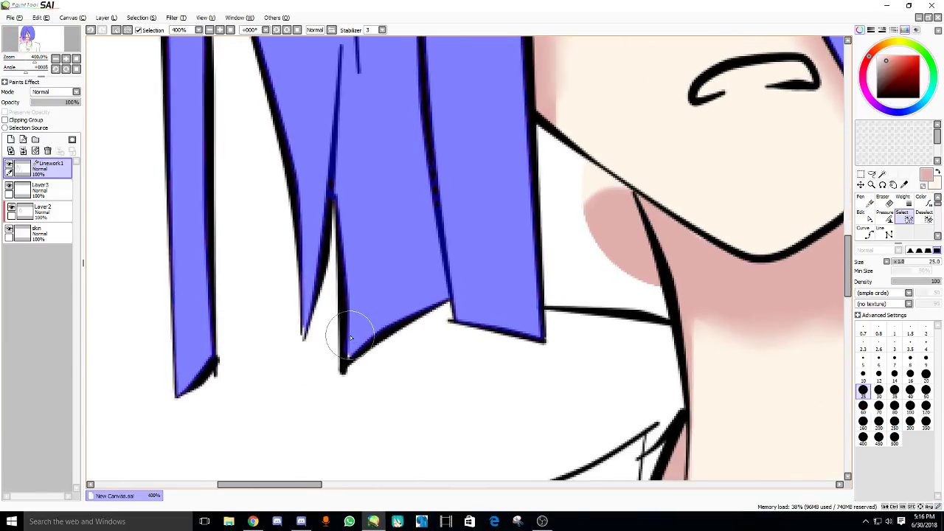
key([)
key([)
key([)
key([)
key([)
key([)
key([)
key([)
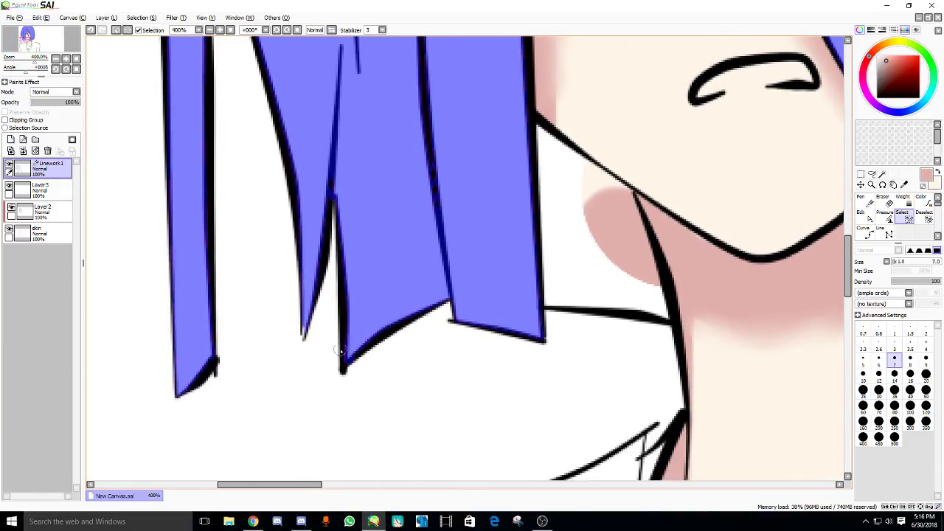
scroll(341, 327, down, 2)
scroll(464, 274, down, 1)
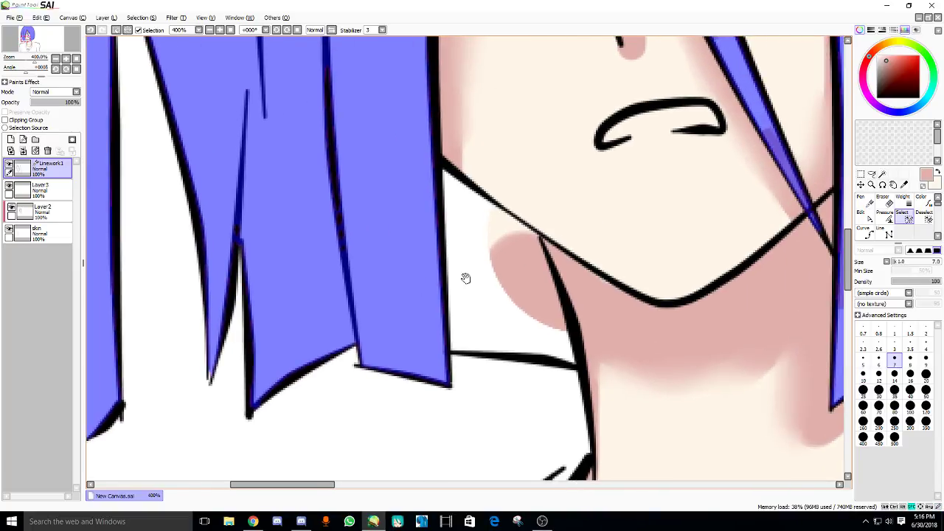
key(w)
click(487, 276)
scroll(487, 277, down, 3)
scroll(486, 277, up, 2)
scroll(486, 277, up, 2)
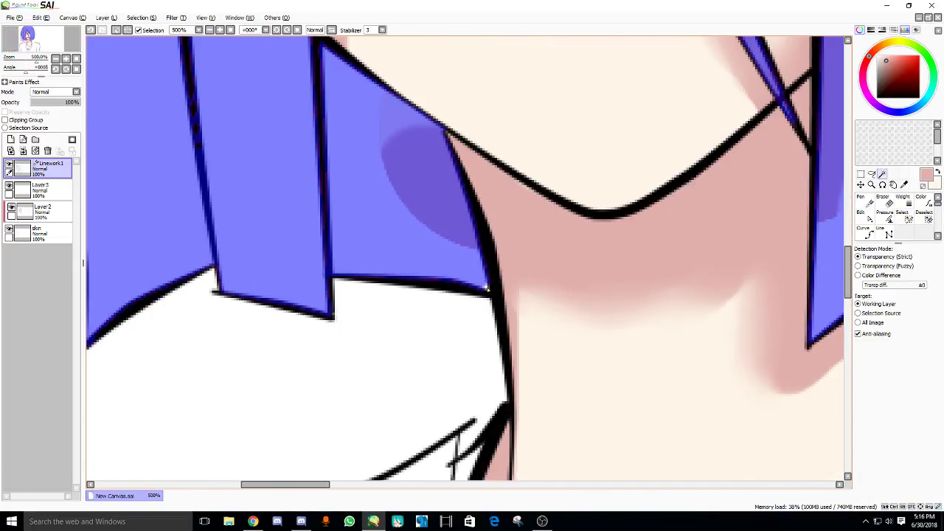
scroll(404, 295, down, 4)
scroll(404, 294, down, 2)
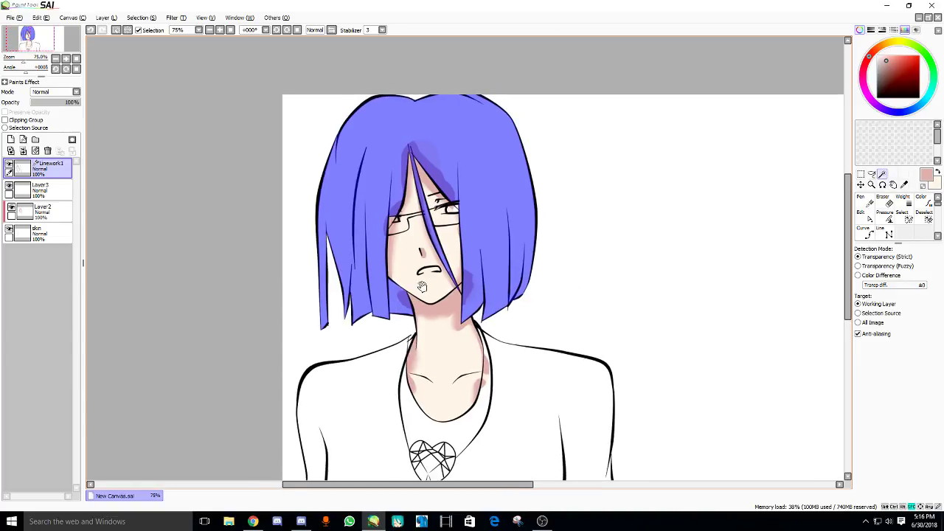
- Rename Layer 3 to 'hair', correcting the 'ahir' typo
double_click(71, 191)
text(ah)
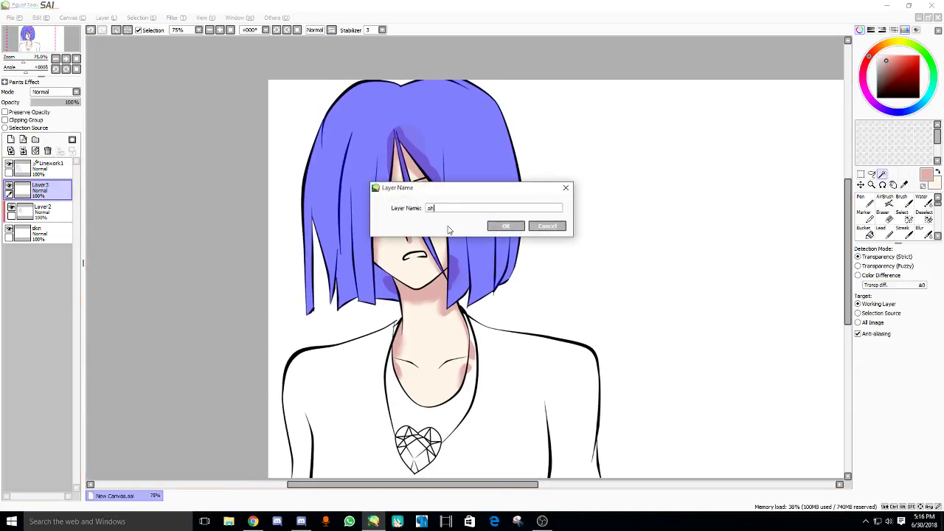
text(ir)
key(Return)
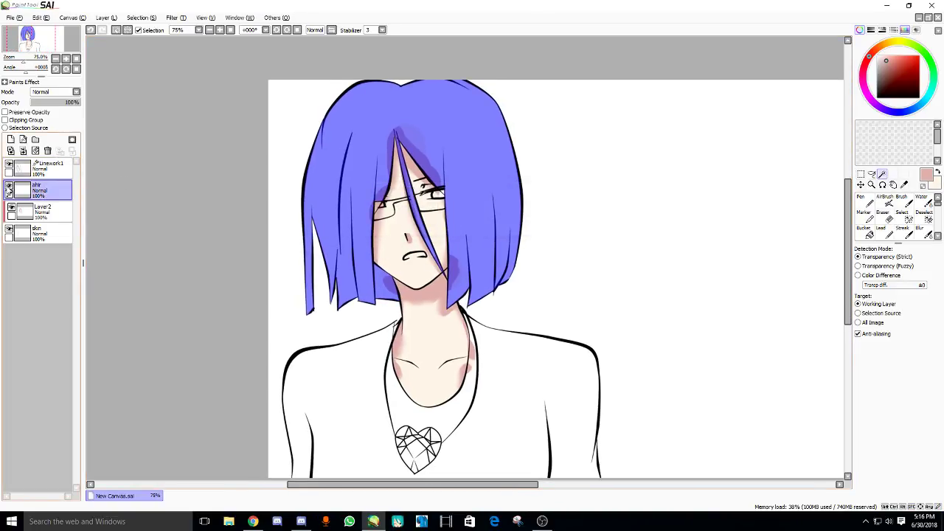
double_click(35, 194)
text(hair)
key(Return)
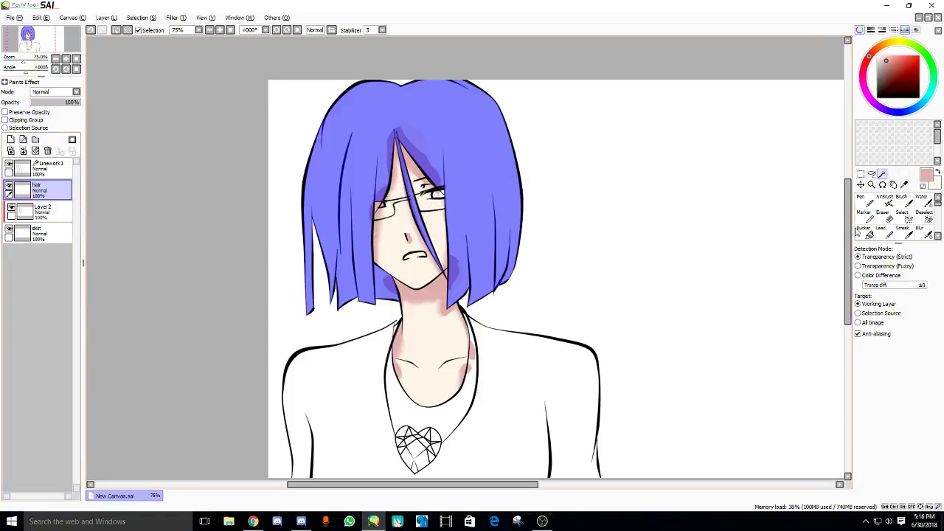
- Paint the hair selection near-black with a maximum-size Pen, then deselect and shrink the brush
click(865, 202)
click(880, 82)
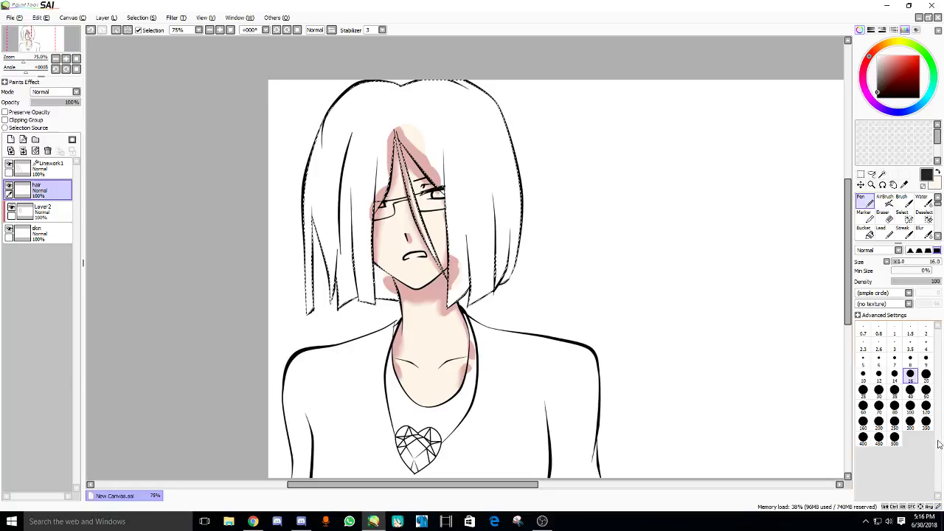
click(895, 436)
mouse_move(517, 258)
mouse_down()
mouse_move(355, 162)
mouse_move(535, 272)
mouse_up()
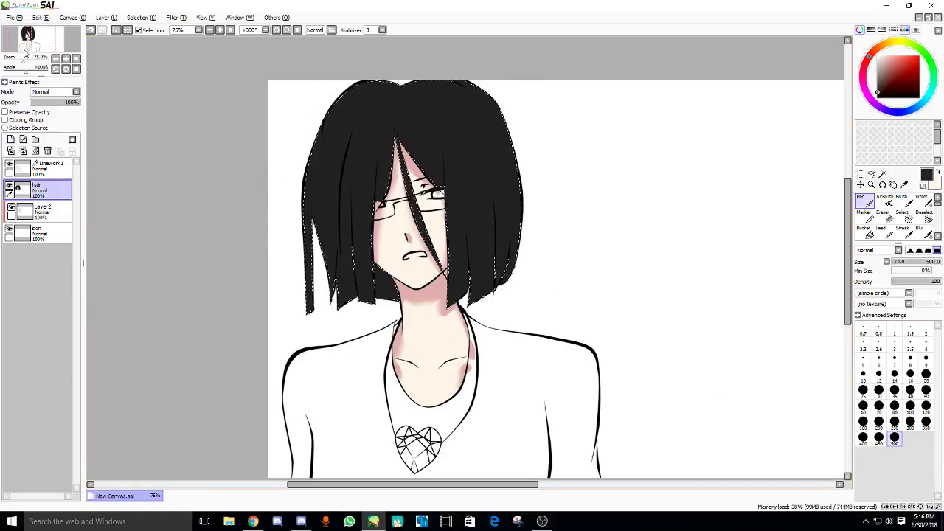
key(ctrl+d)
scroll(403, 206, up, 6)
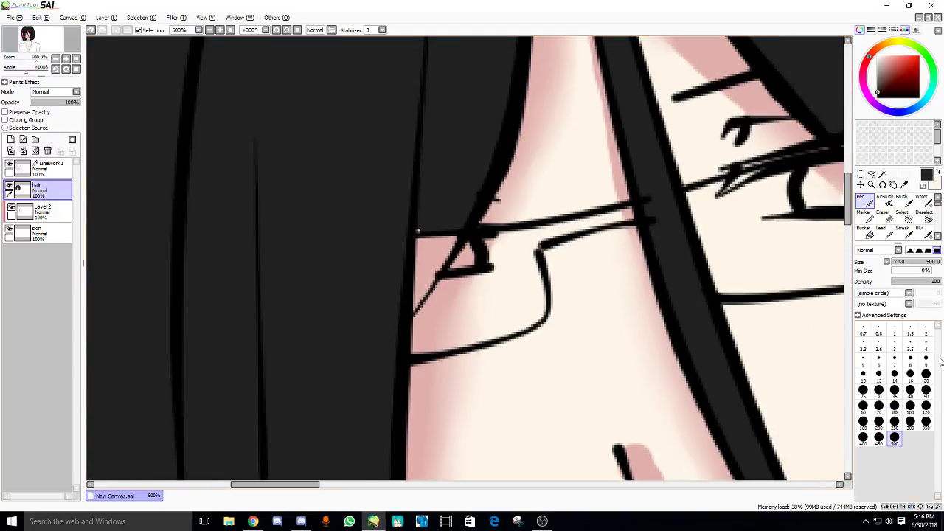
click(895, 376)
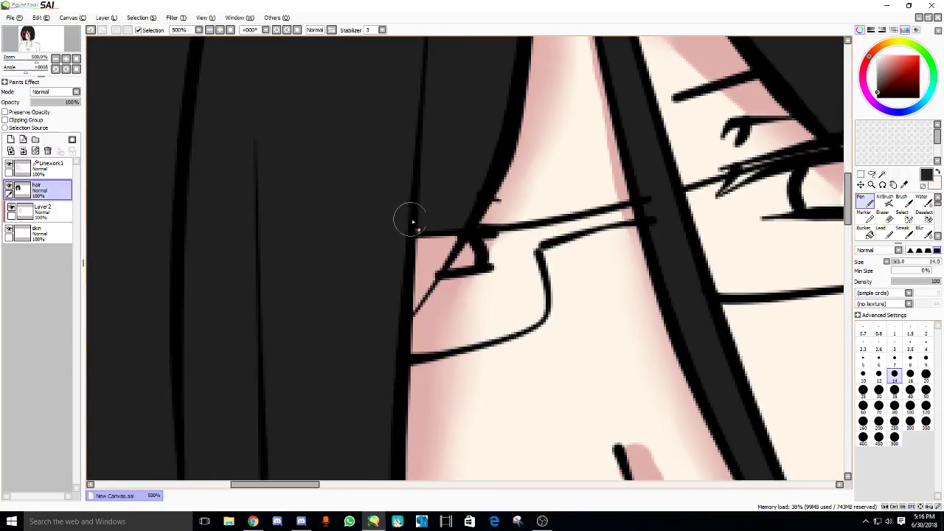
- Paint the leftover skin strip black, then draw a black Curve along the glasses rim on Linework1
mouse_move(411, 217)
mouse_down()
mouse_move(449, 223)
mouse_move(422, 278)
mouse_up()
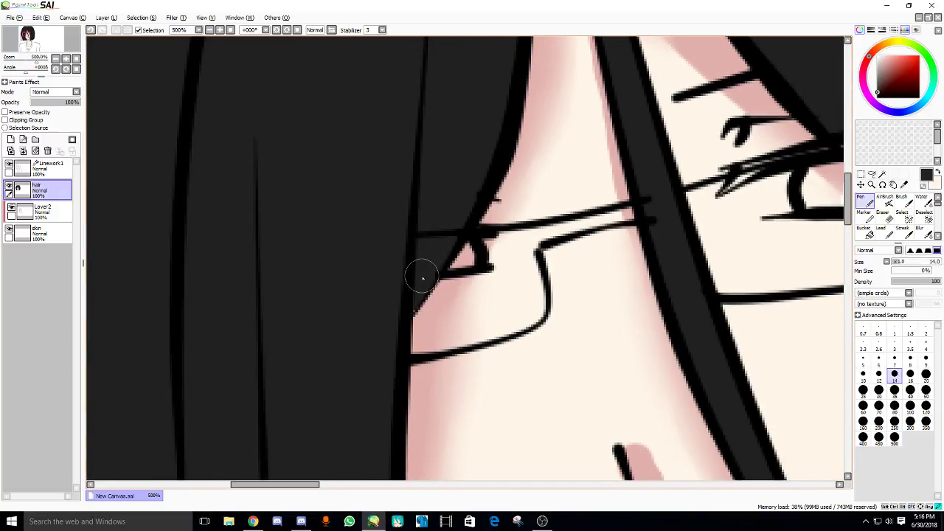
click(40, 168)
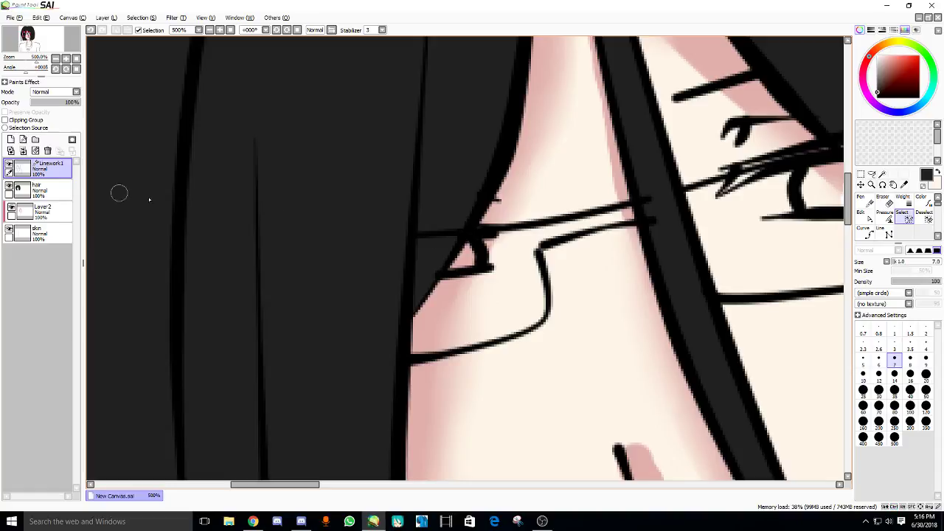
click(865, 231)
click(649, 199)
click(415, 235)
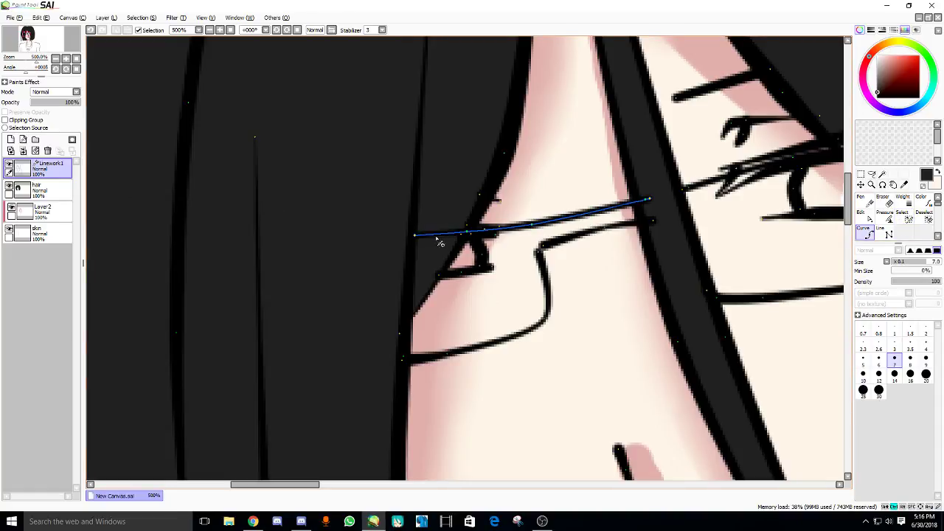
key(Return)
- Pan to the whole face, glance at the stream dashboard, then return and reselect the hair layer
scroll(416, 239, down, 3)
mouse_move(416, 239)
mouse_down()
mouse_move(358, 211)
mouse_move(341, 228)
mouse_move(322, 175)
mouse_up()
scroll(311, 213, down, 2)
click(253, 521)
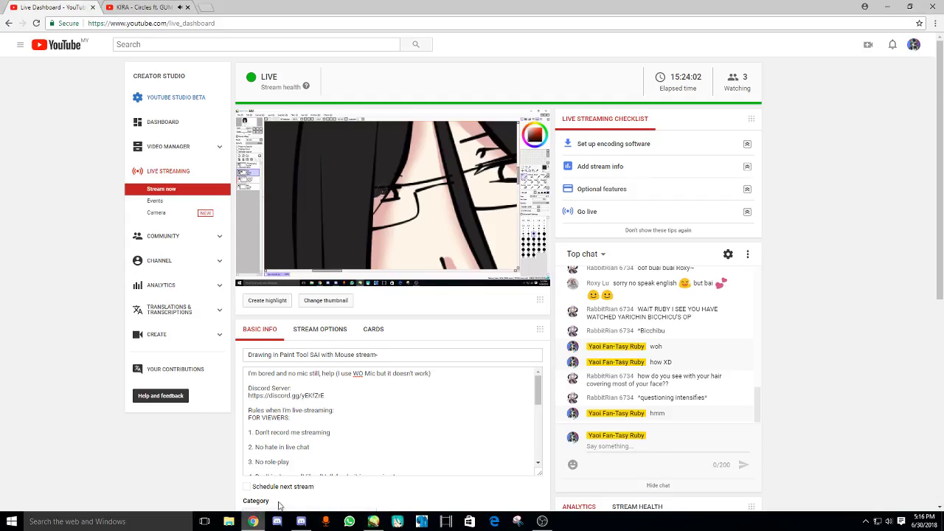
click(375, 522)
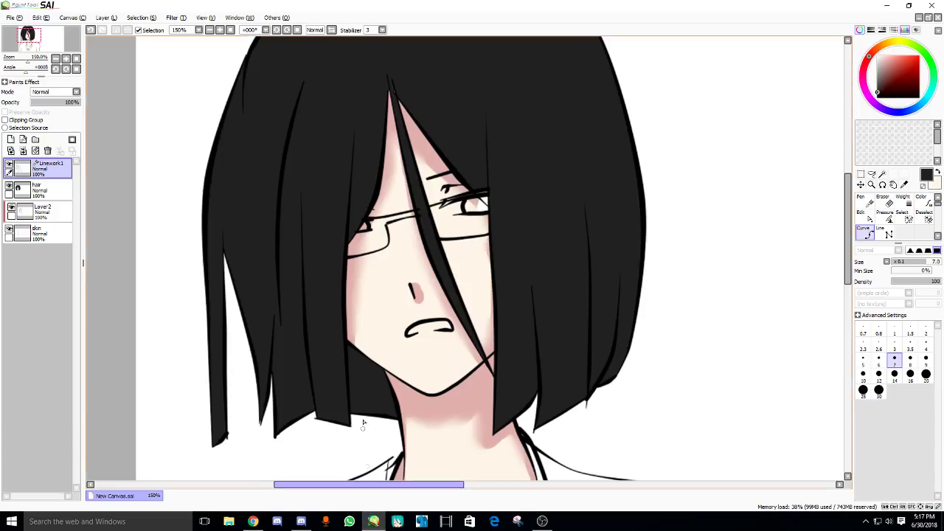
scroll(352, 314, down, 3)
scroll(351, 302, up, 1)
scroll(354, 308, down, 1)
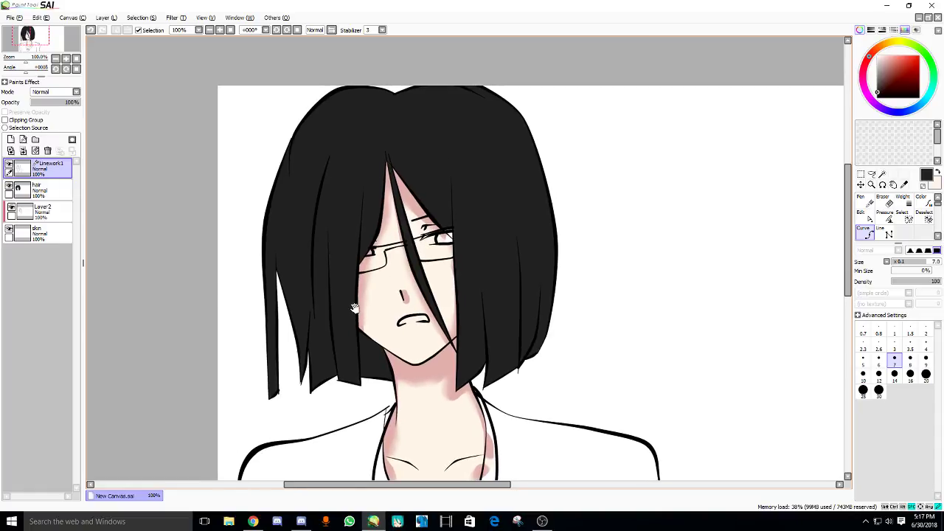
scroll(397, 168, up, 4)
ctrl+shift+click(357, 224)
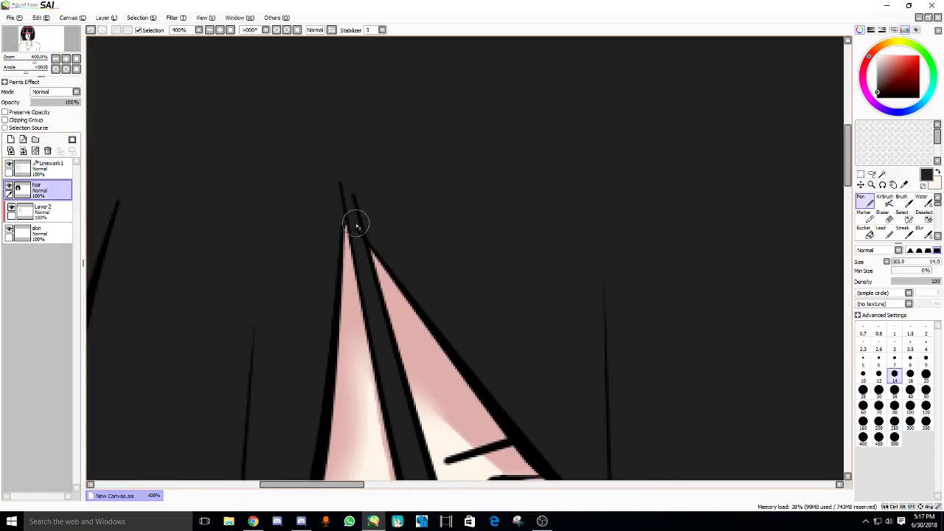
- Bring up Chrome, show the KIRA - Circles ft. GUMI tab, and scroll through its comments and back up
click(253, 521)
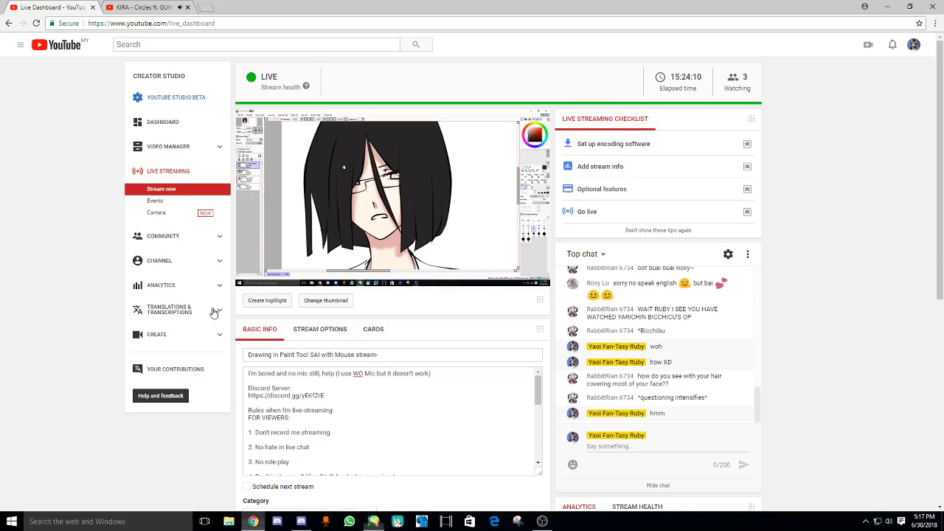
click(167, 7)
scroll(485, 342, down, 3)
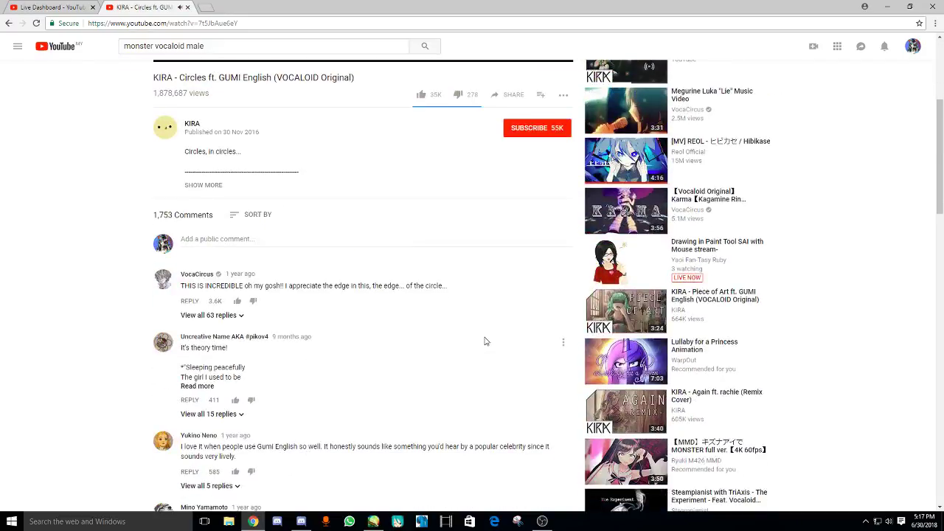
scroll(485, 342, down, 6)
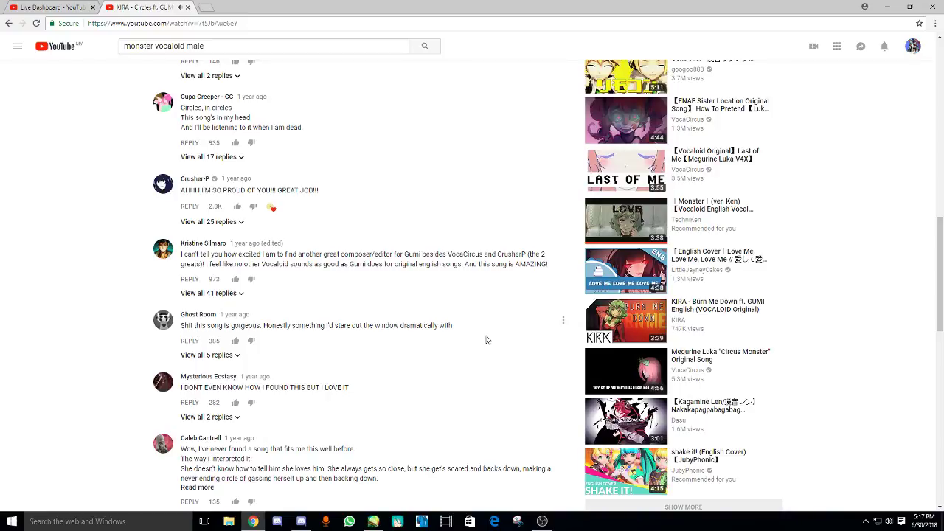
scroll(497, 340, up, 3)
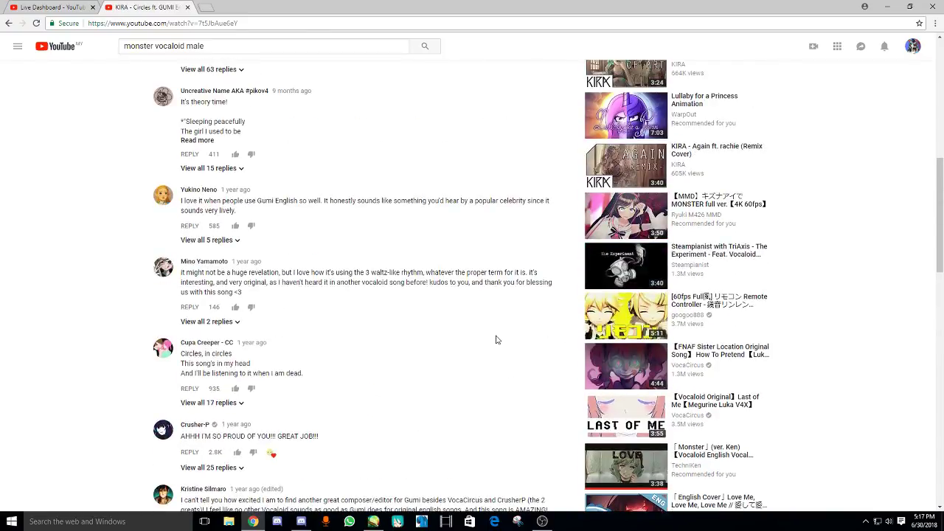
scroll(496, 340, up, 4)
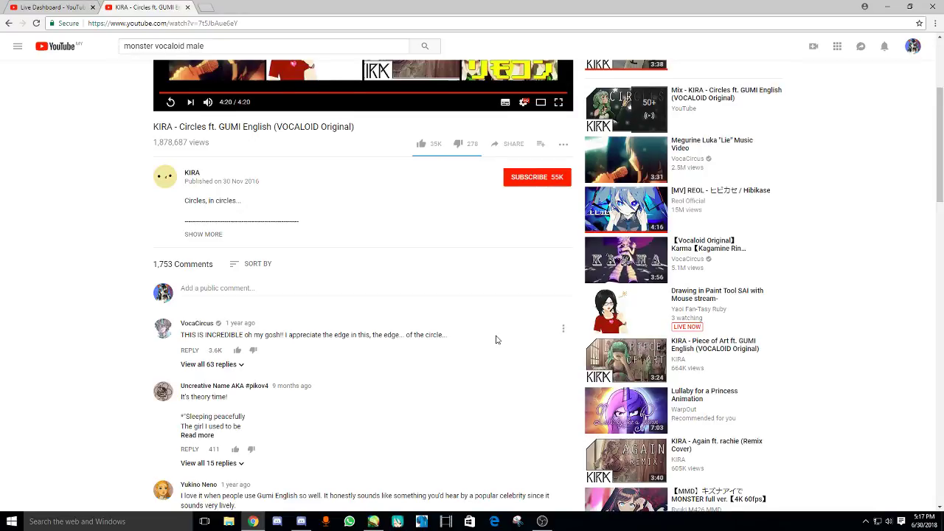
scroll(496, 340, up, 3)
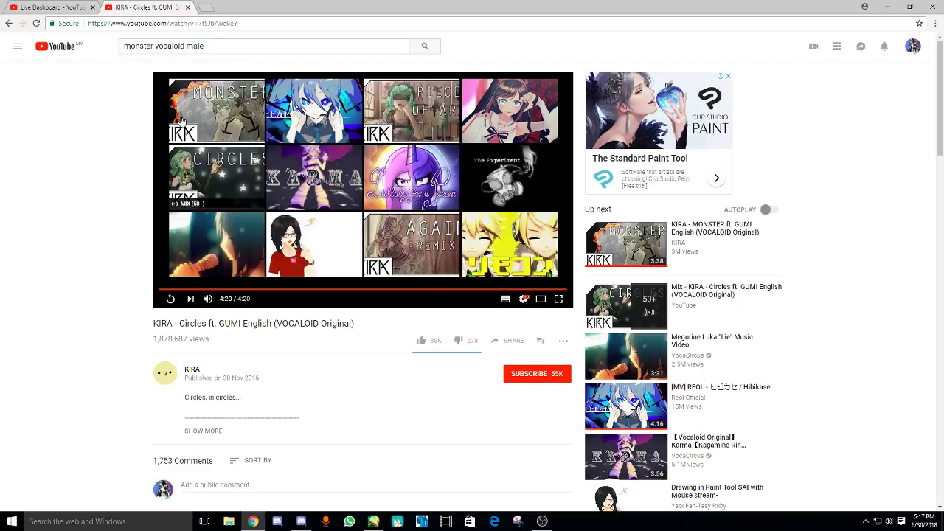
- Delete the old YouTube search query and return to the SAI drawing with pink-shaded hair
click(224, 48)
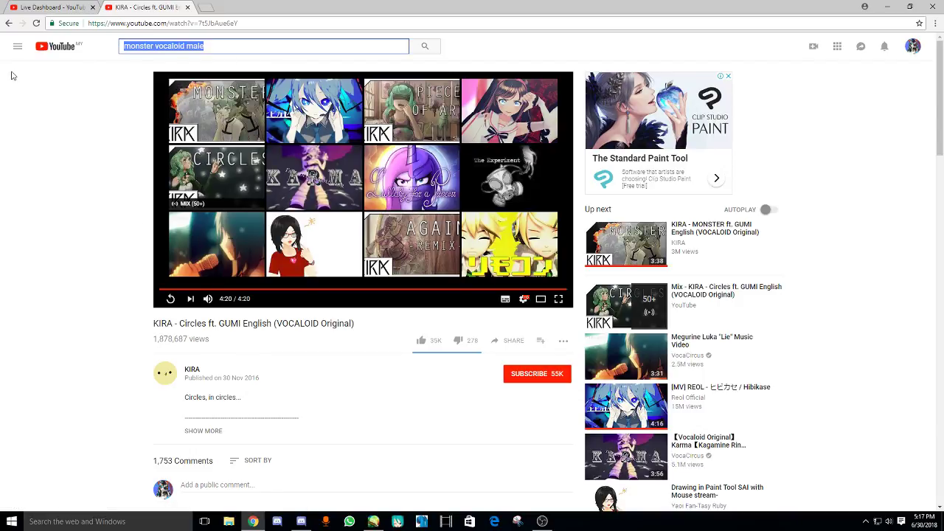
key(BackSpace)
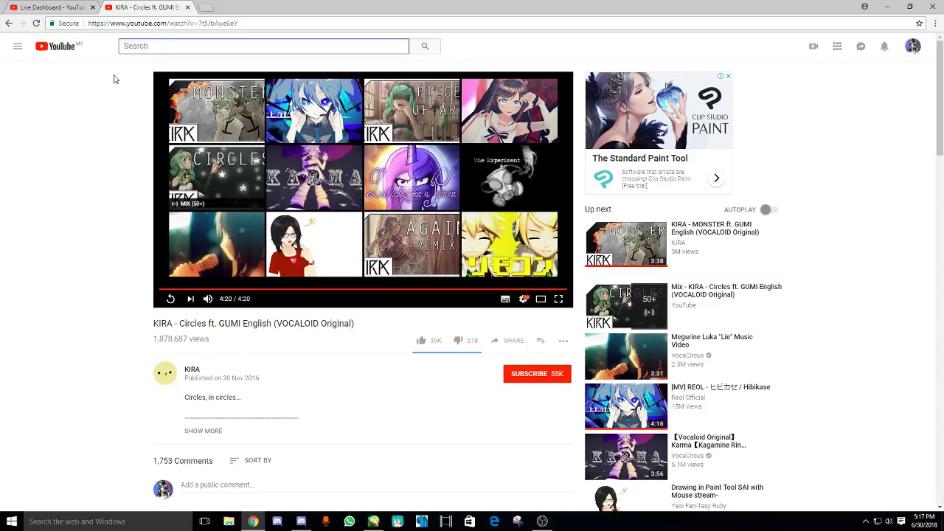
drag(41, 71, 21, 97)
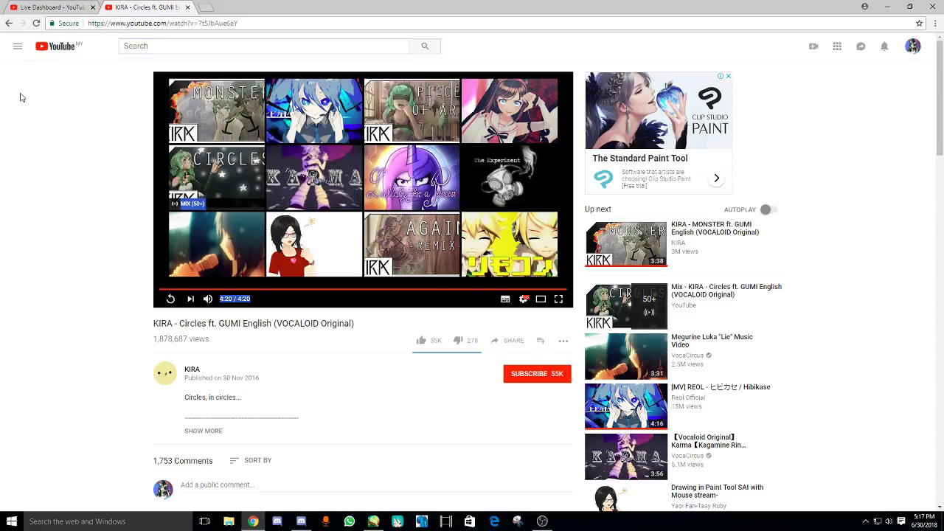
click(373, 522)
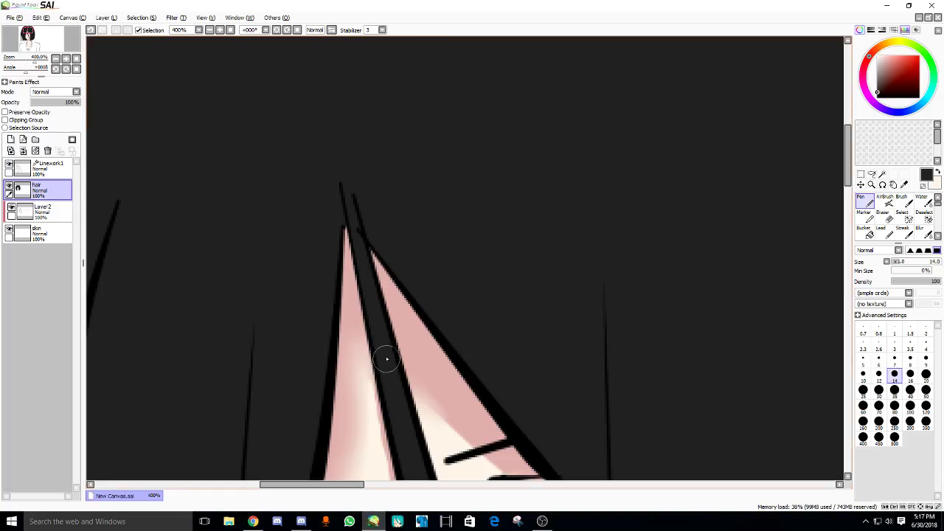
- Try the Blend tool at size 80 across the face and hair, then undo the smudges
drag(386, 358, 337, 158)
scroll(288, 254, down, 2)
drag(287, 254, 251, 180)
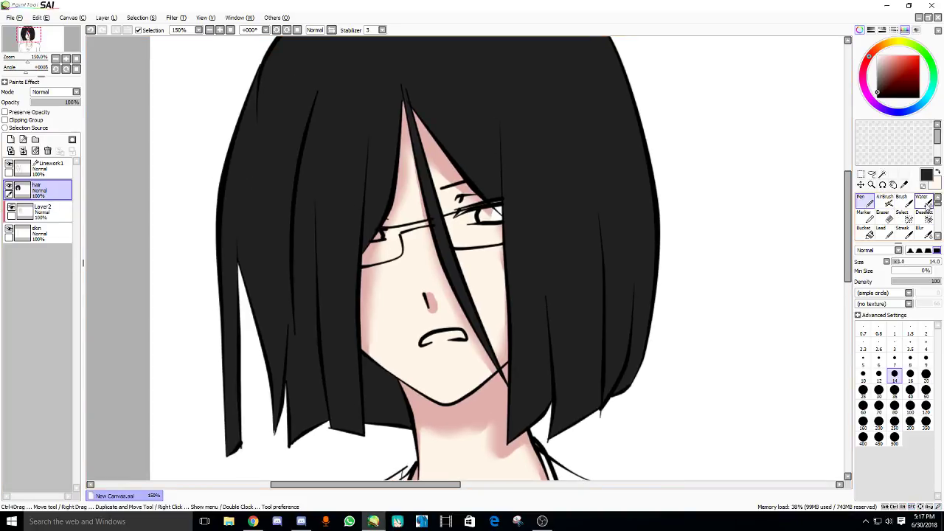
scroll(909, 218, down, 3)
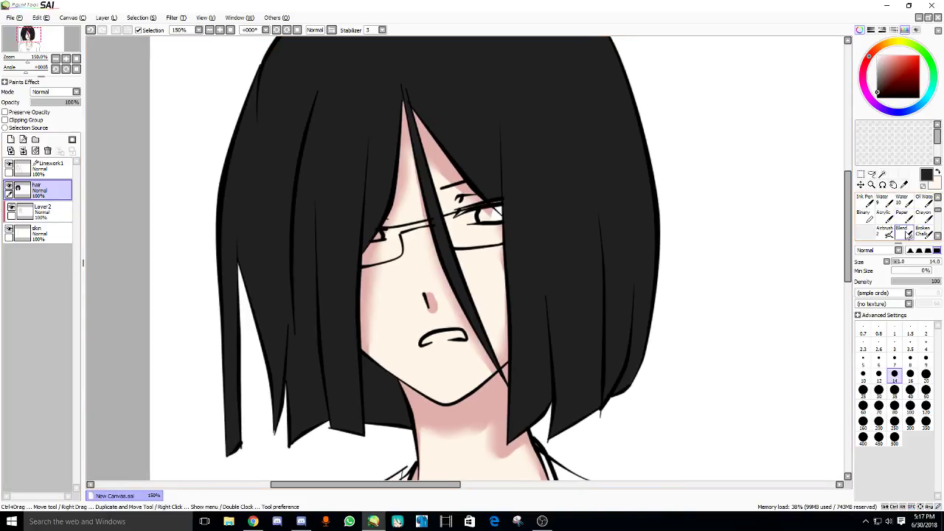
click(899, 235)
click(895, 452)
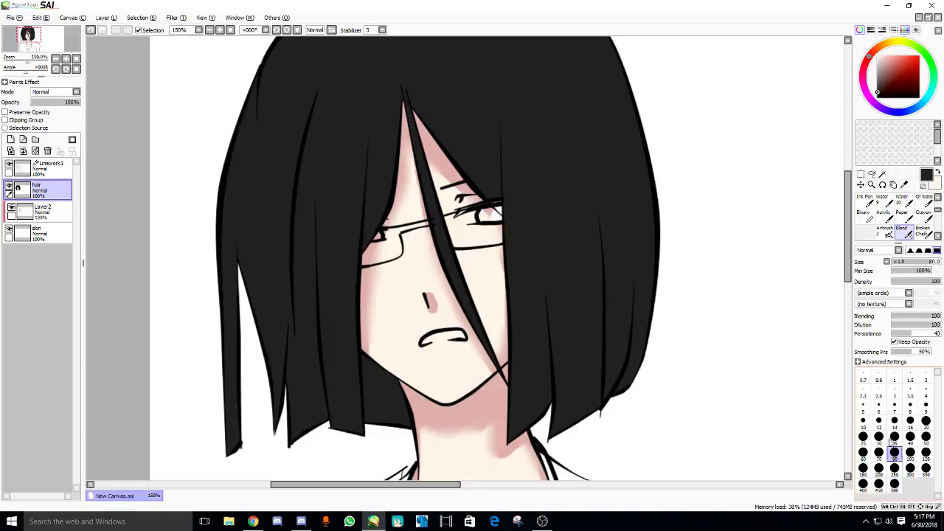
drag(566, 246, 443, 298)
mouse_move(369, 221)
mouse_down()
mouse_move(534, 216)
mouse_move(221, 324)
mouse_up()
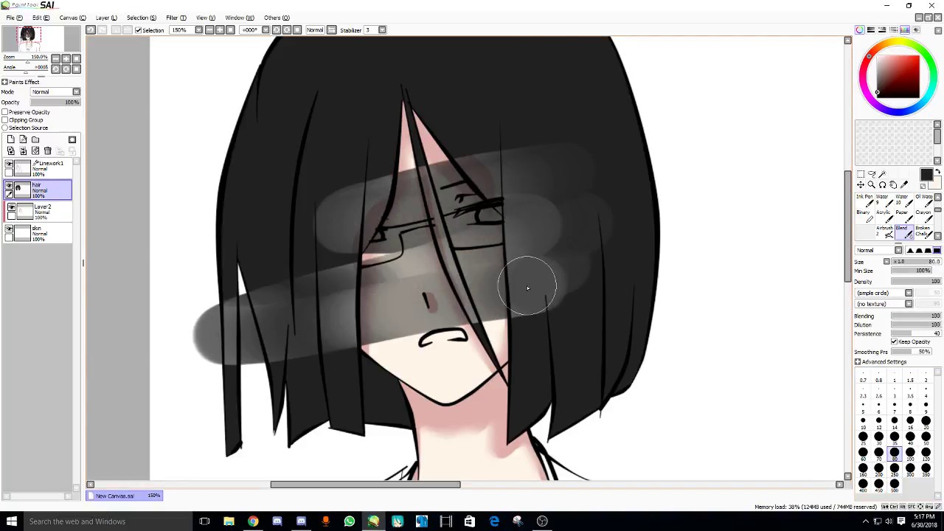
key(ctrl+z)
key(ctrl+z)
drag(539, 284, 506, 376)
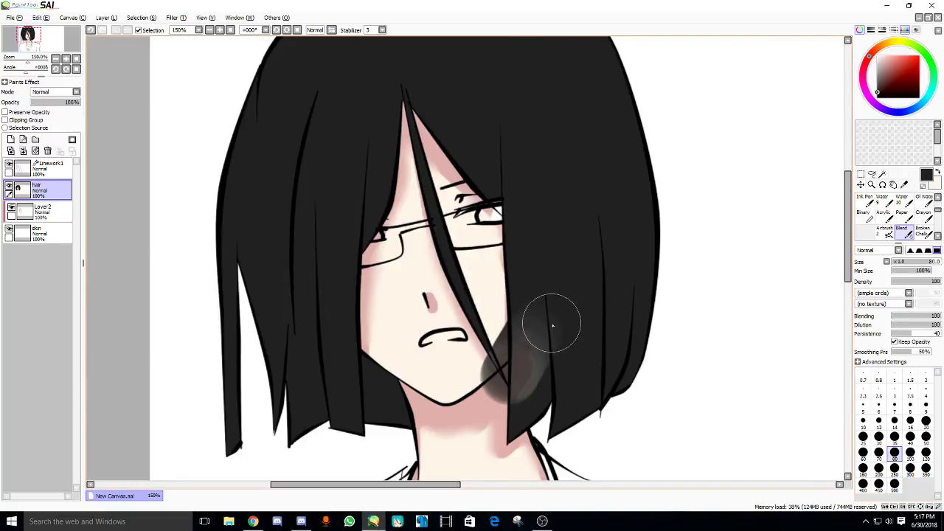
key(ctrl+z)
- Turn on Preserve Opacity for the hair layer and pick a dark brown colour
click(26, 120)
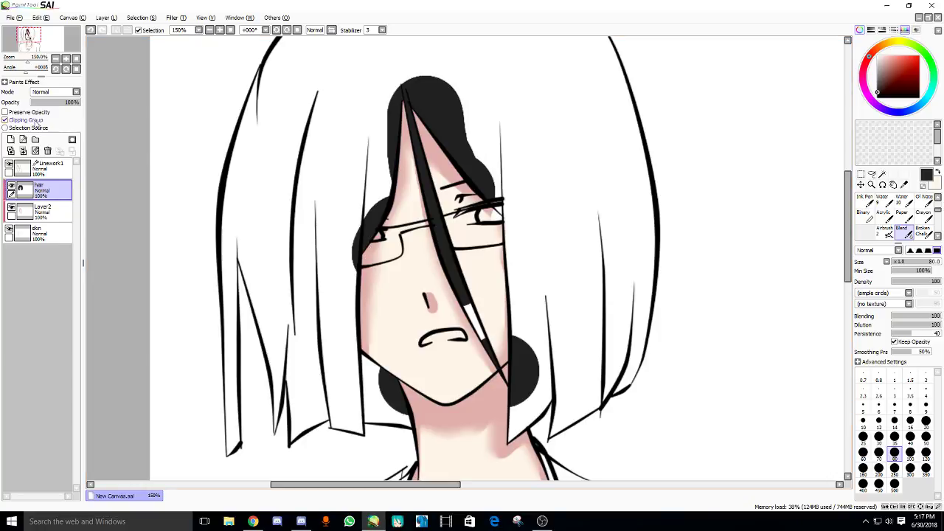
click(26, 119)
click(28, 111)
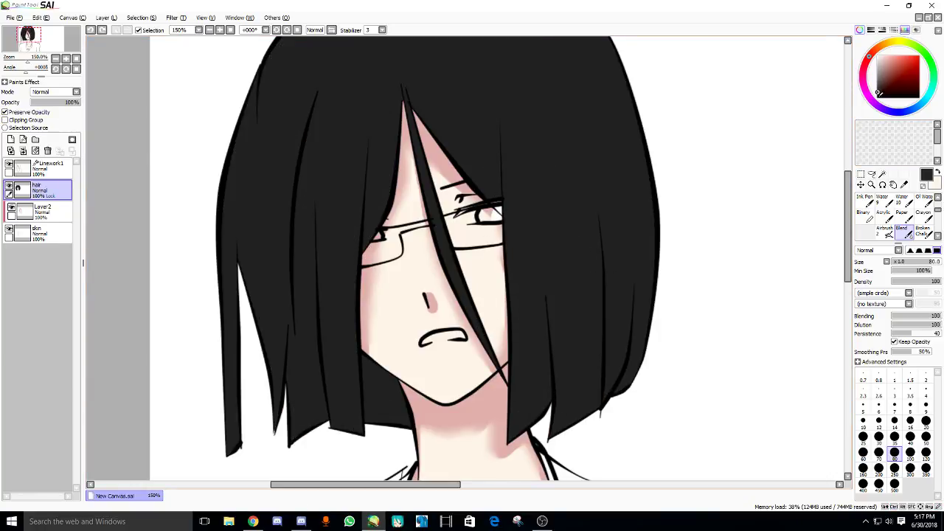
click(878, 96)
click(885, 44)
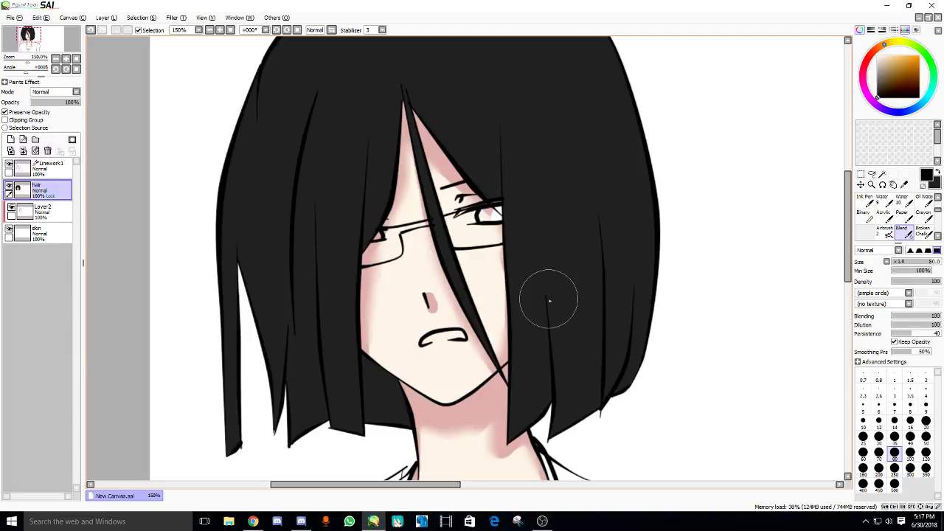
drag(493, 291, 474, 333)
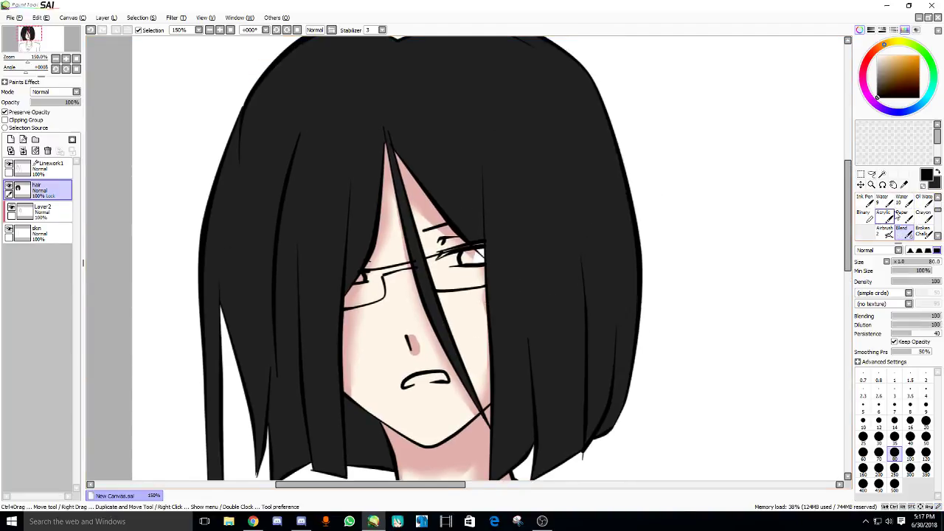
scroll(889, 226, up, 1)
- Set up the Water brush at size 50 with blending 50
click(886, 215)
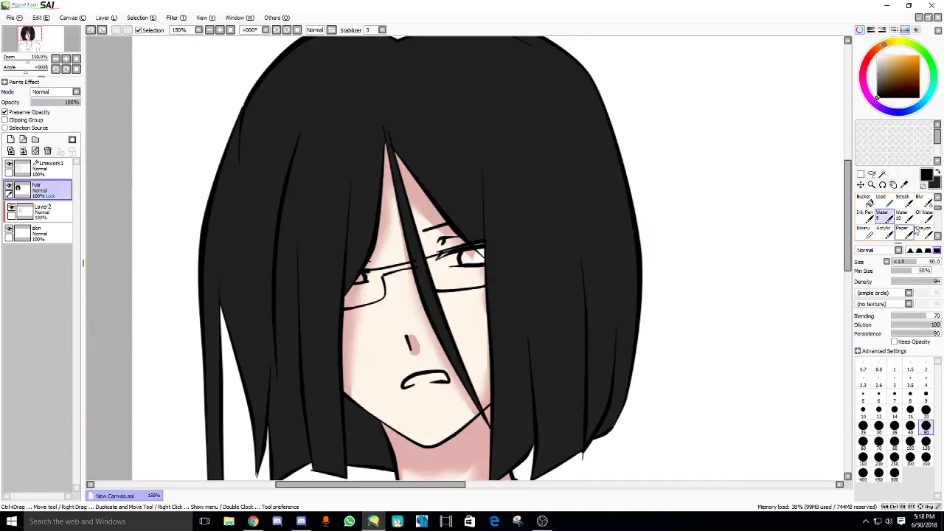
scroll(915, 232, up, 1)
scroll(915, 232, up, 1)
scroll(915, 232, down, 2)
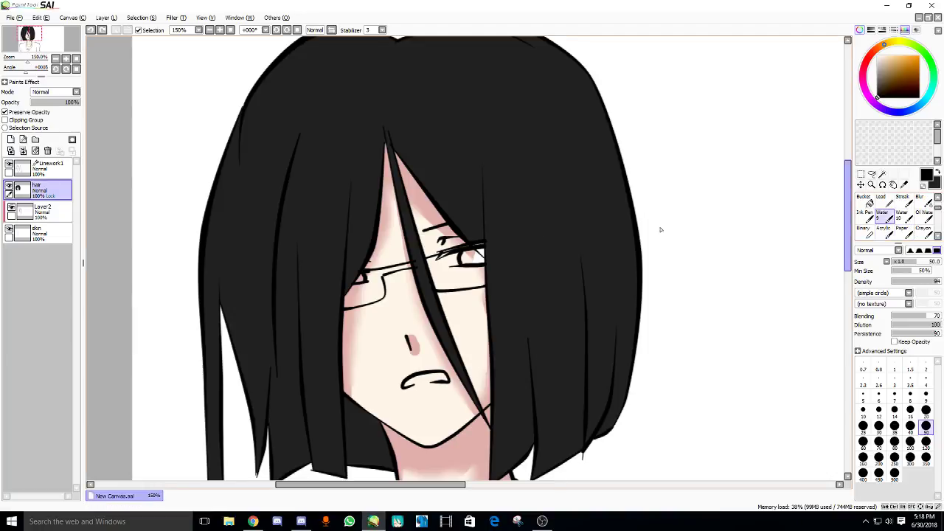
scroll(403, 226, up, 2)
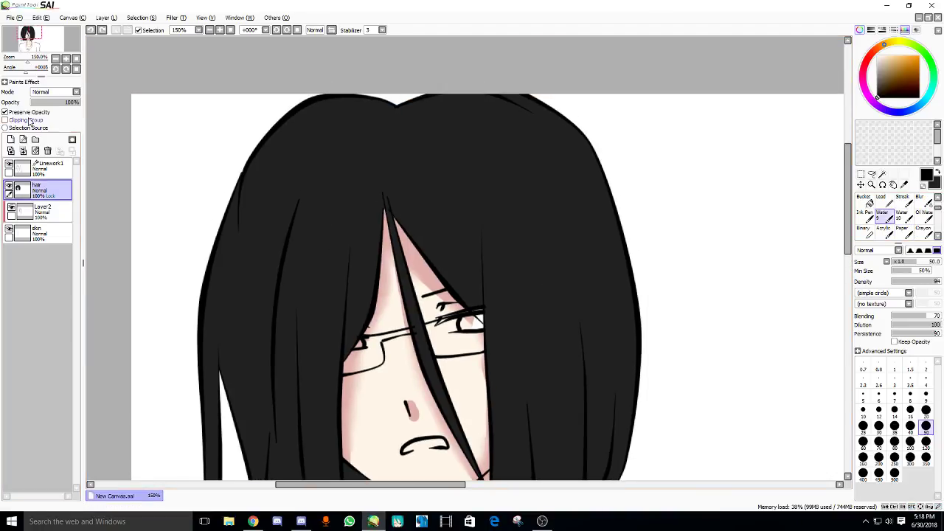
scroll(442, 258, down, 3)
click(890, 56)
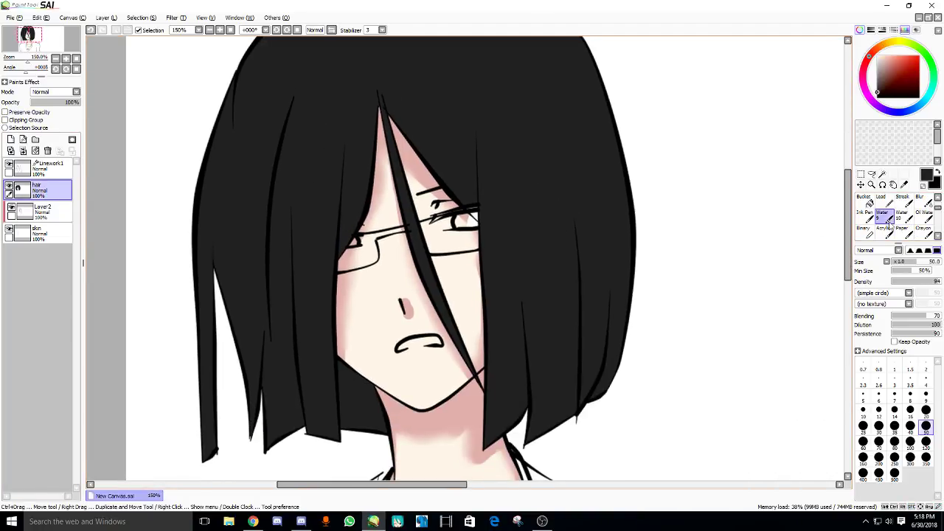
scroll(868, 214, up, 2)
click(865, 203)
scroll(517, 231, up, 4)
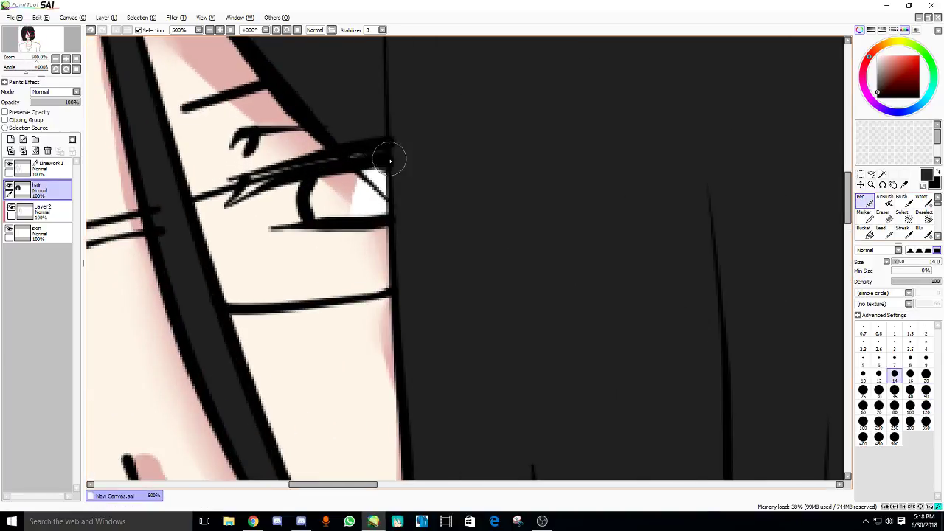
scroll(548, 219, down, 4)
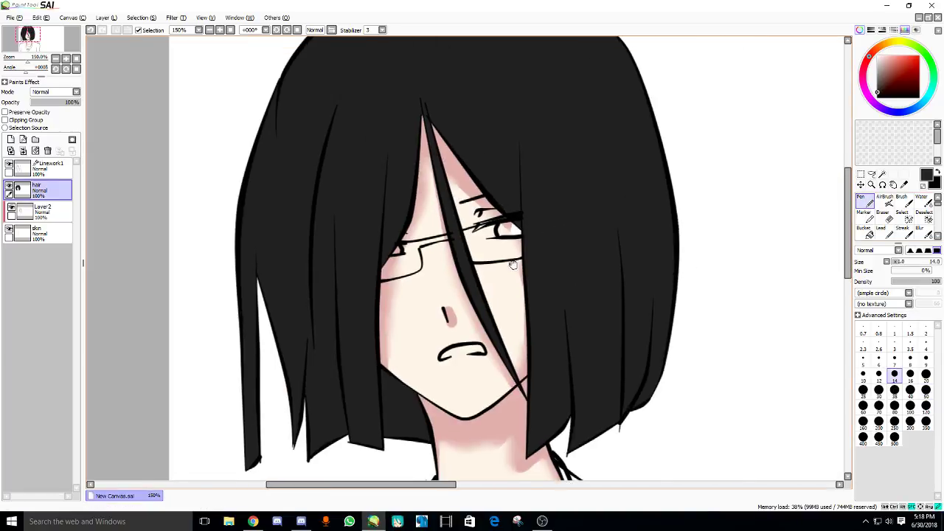
scroll(902, 230, down, 1)
scroll(902, 230, down, 1)
click(883, 212)
scroll(489, 190, up, 2)
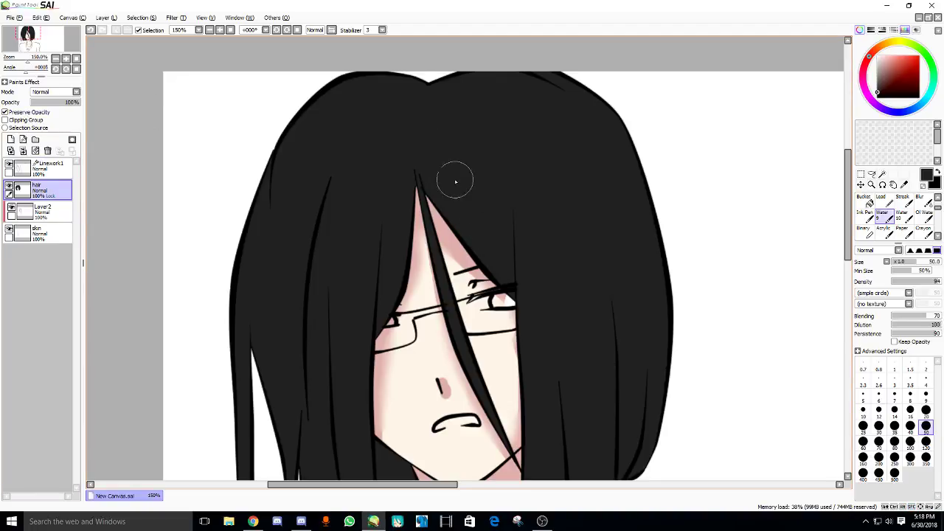
- Sample the dark hair colour and blend soft grey shading across the hair top and right side
alt+click(568, 142)
mouse_move(456, 234)
mouse_down()
mouse_move(441, 153)
mouse_move(449, 133)
mouse_move(428, 137)
mouse_move(494, 105)
mouse_move(520, 122)
mouse_move(591, 116)
mouse_move(525, 96)
mouse_move(544, 140)
mouse_move(477, 131)
mouse_move(483, 143)
mouse_move(526, 183)
mouse_move(543, 107)
mouse_move(616, 196)
mouse_move(627, 258)
mouse_up()
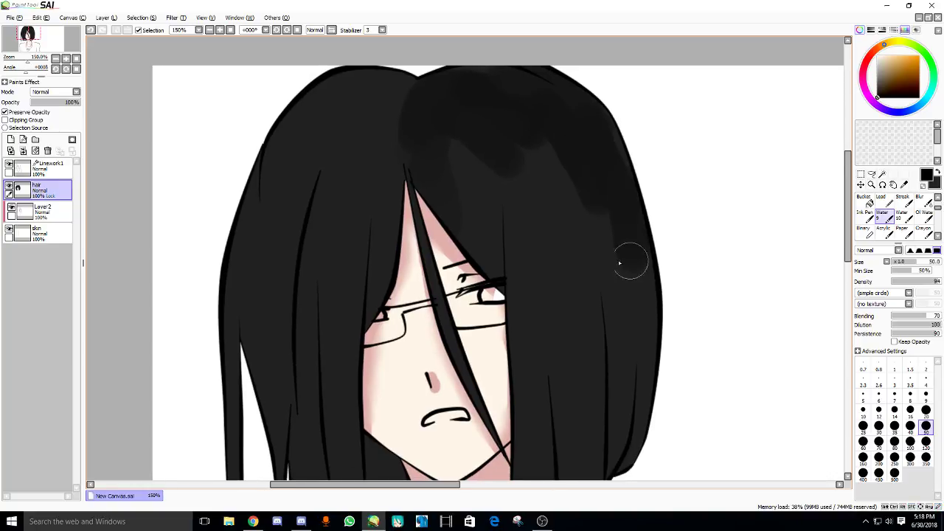
drag(460, 126, 450, 158)
drag(519, 130, 538, 168)
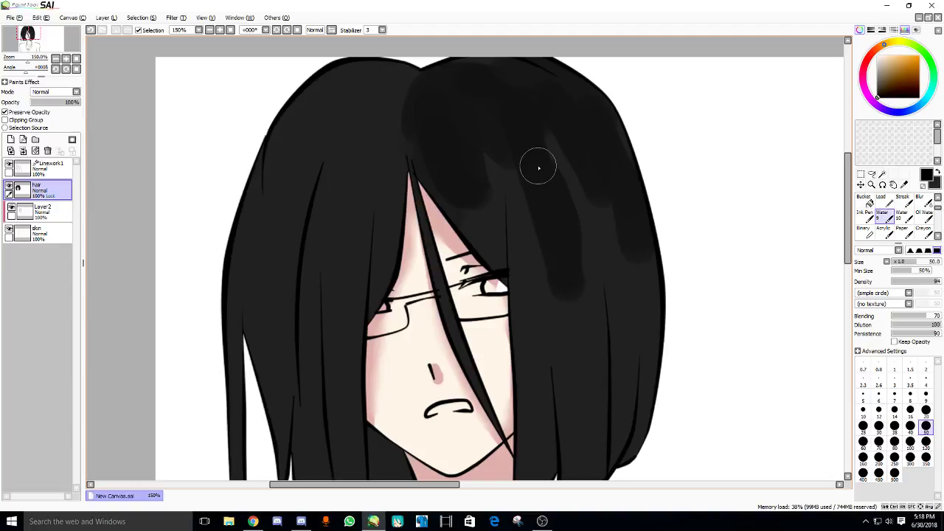
alt+click(567, 262)
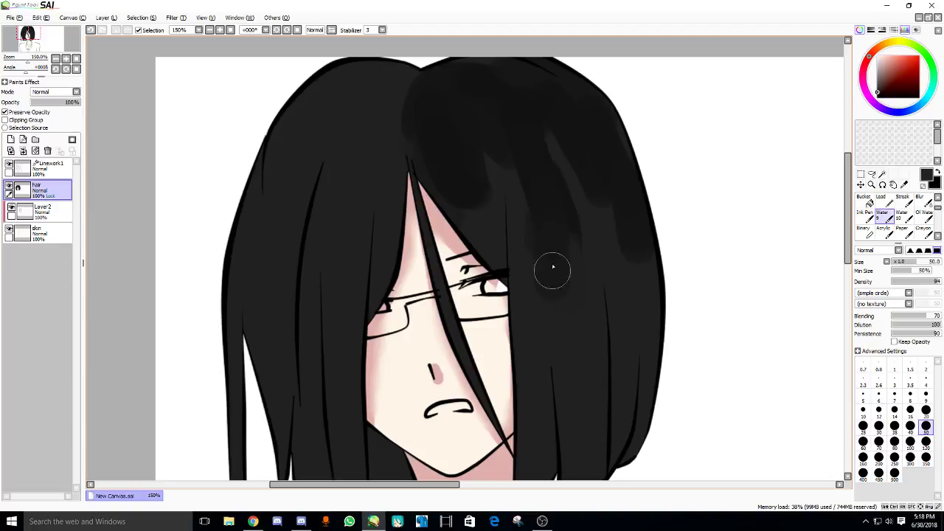
scroll(580, 126, down, 3)
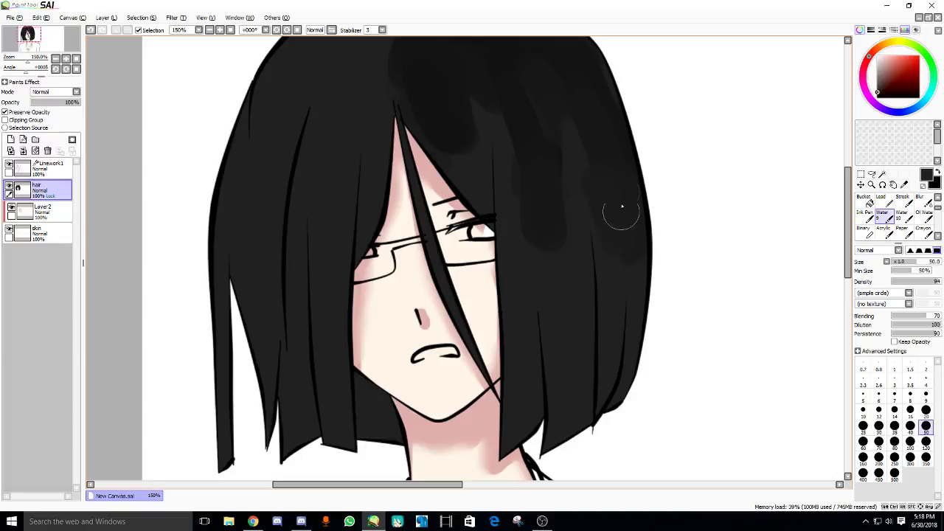
scroll(569, 285, up, 2)
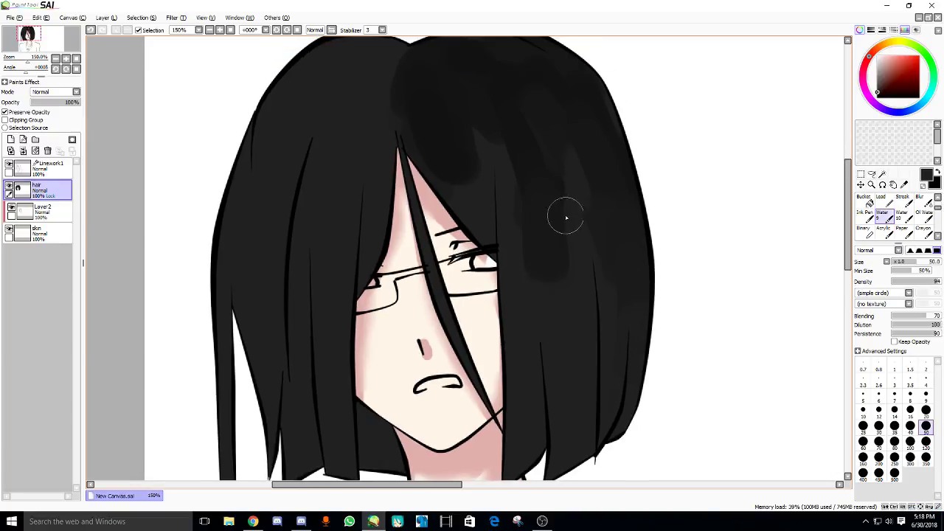
mouse_move(566, 218)
mouse_down()
mouse_move(530, 185)
mouse_move(529, 256)
mouse_move(538, 218)
mouse_move(551, 222)
mouse_move(504, 108)
mouse_move(485, 130)
mouse_move(480, 222)
mouse_move(470, 185)
mouse_up()
scroll(508, 278, down, 1)
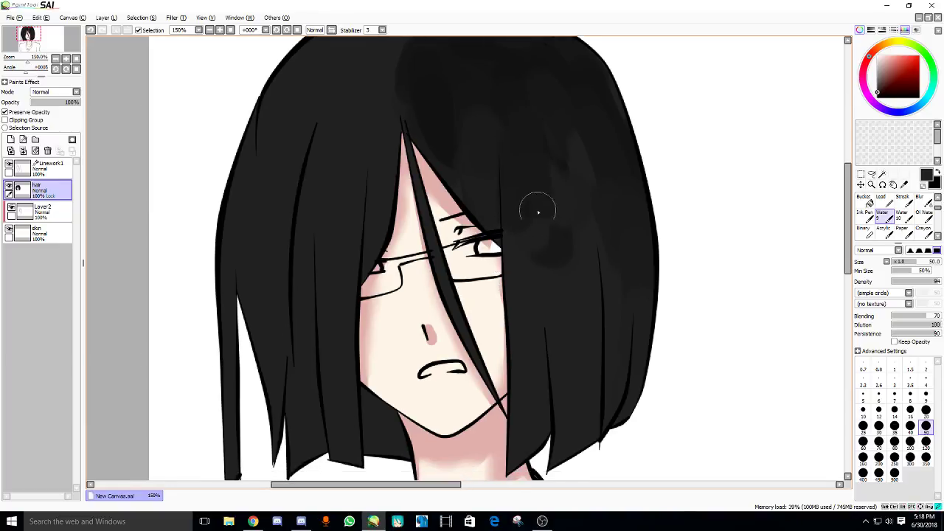
scroll(559, 323, down, 1)
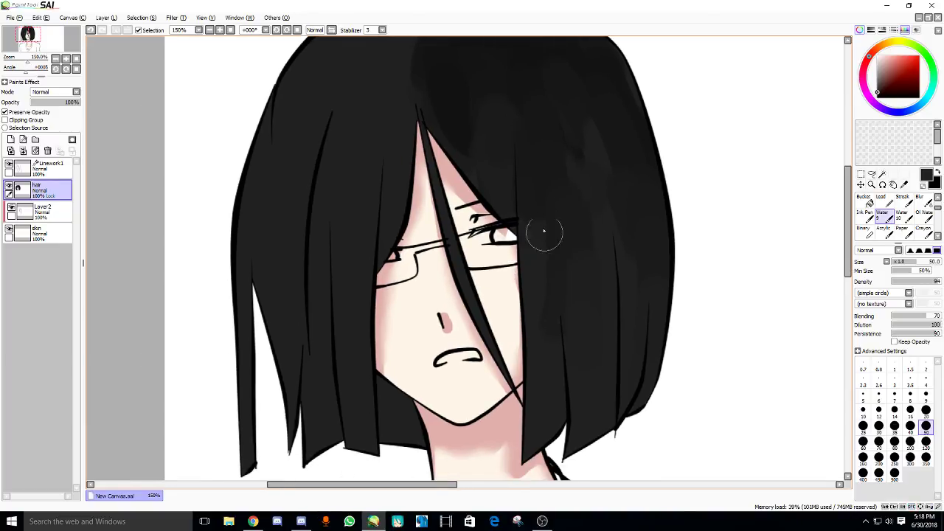
scroll(531, 253, up, 5)
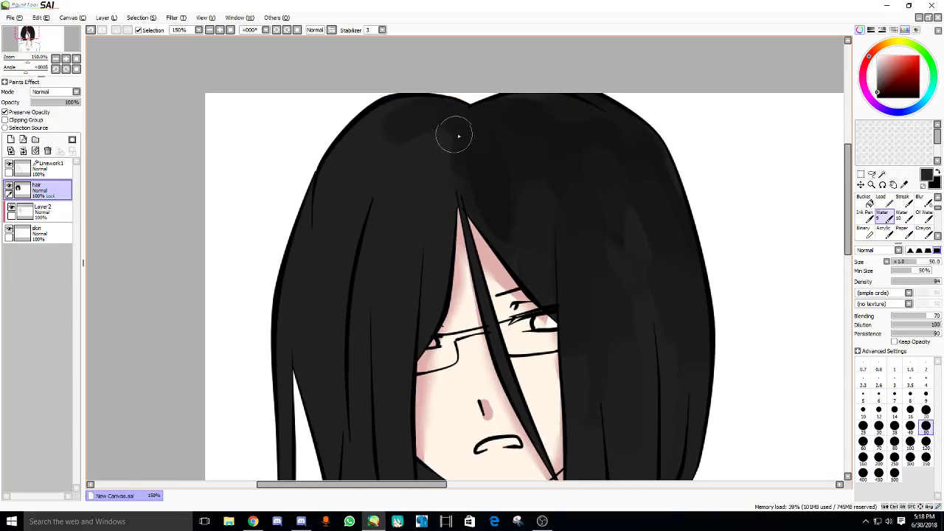
- Shrink the brush to size 30 and fill the grey gap between the hair and neck
key(bracketleft)
key(bracketleft)
key(bracketleft)
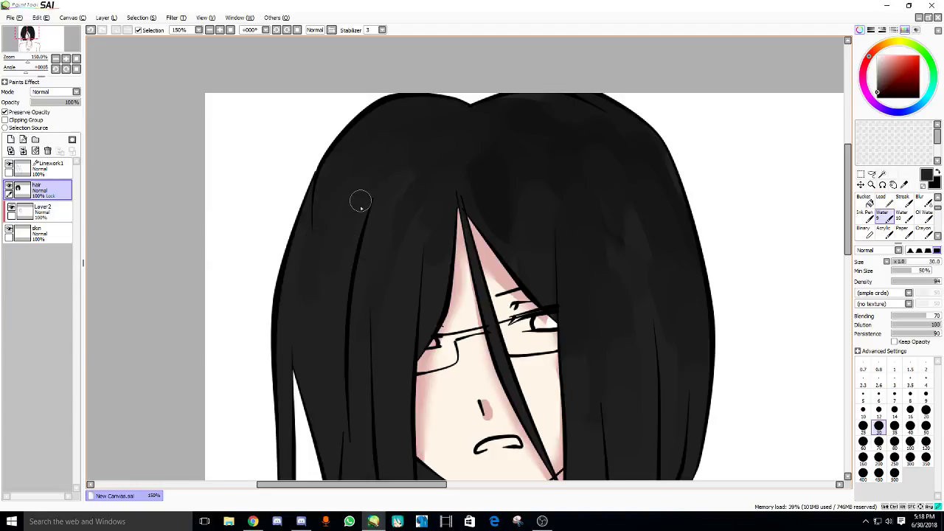
scroll(534, 194, down, 1)
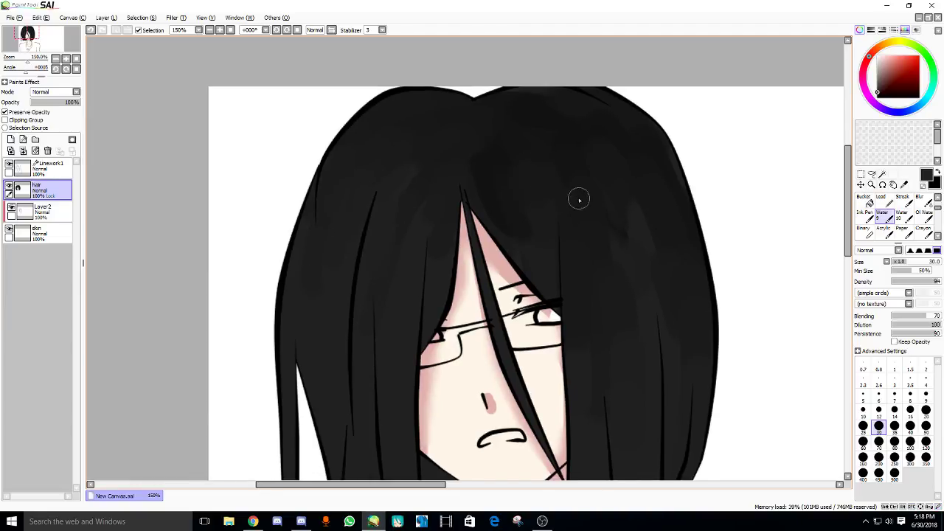
scroll(433, 169, down, 5)
alt+click(411, 391)
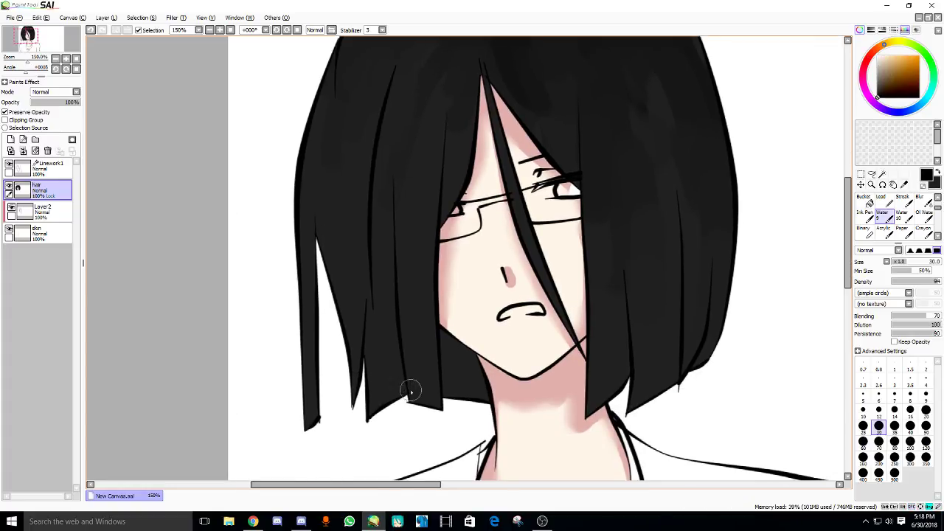
drag(481, 396, 458, 369)
drag(612, 351, 599, 371)
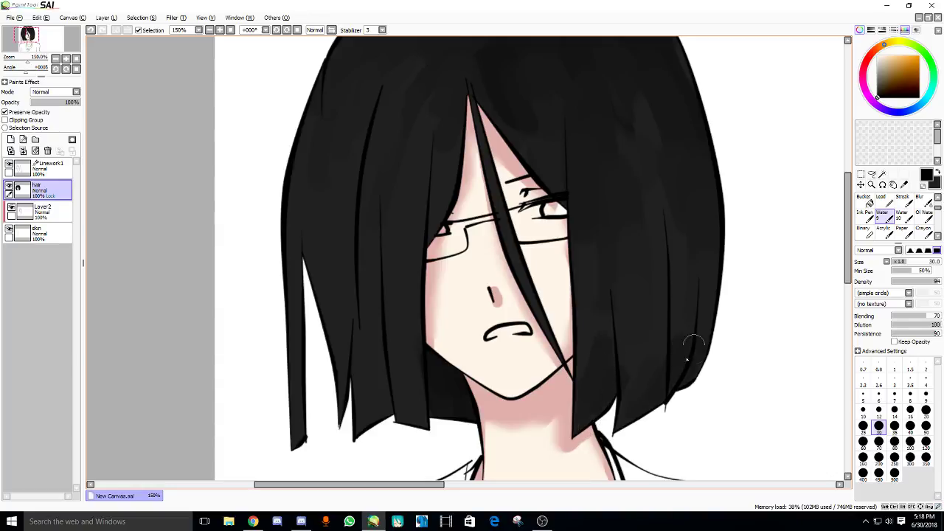
drag(409, 331, 424, 327)
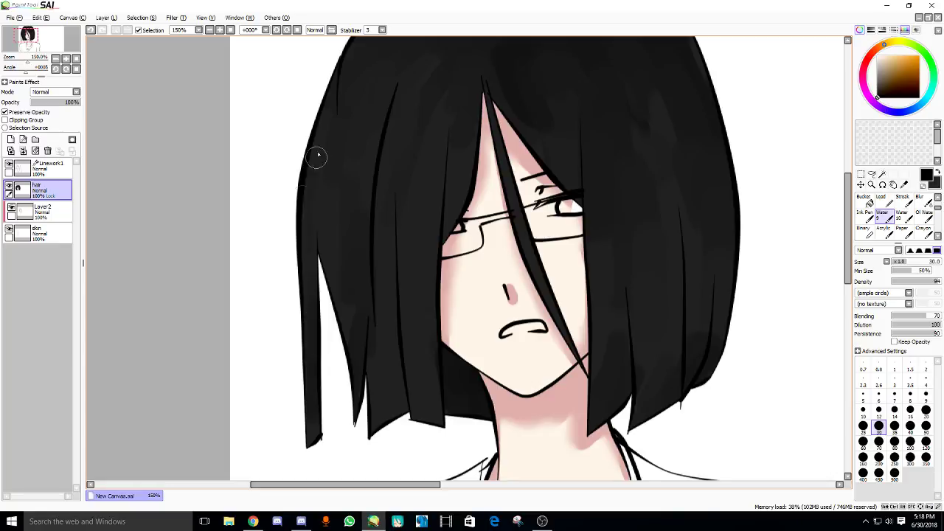
scroll(389, 289, up, 1)
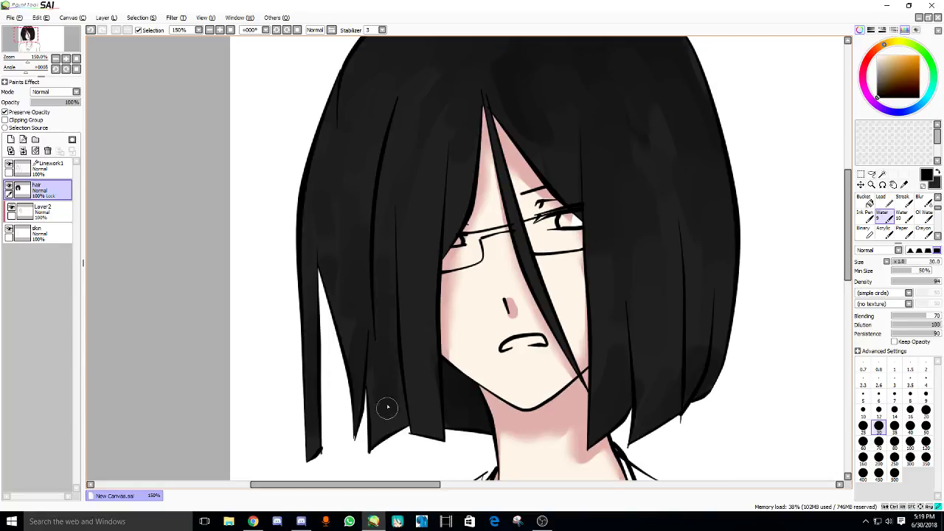
mouse_move(368, 274)
mouse_down()
mouse_move(355, 396)
mouse_move(351, 288)
mouse_up()
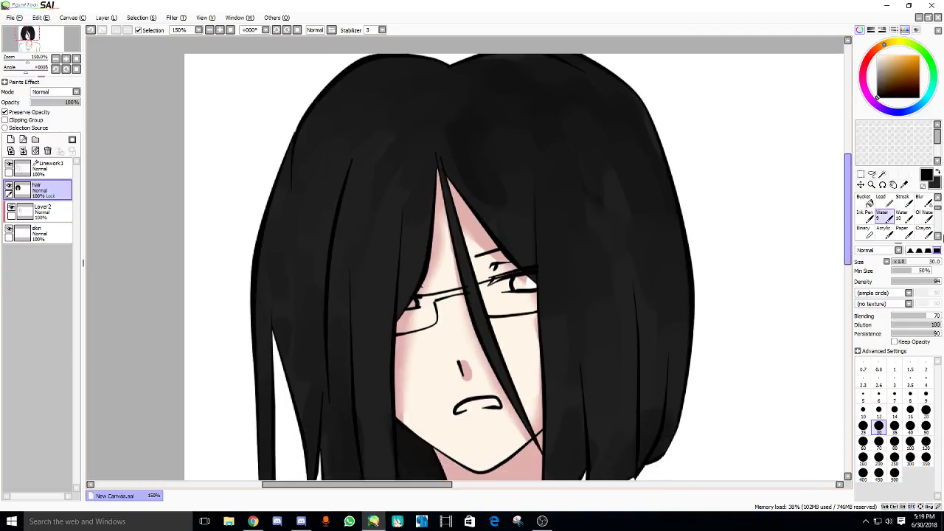
- With a larger Water brush, blend the dark hair shading beside the eye
click(901, 215)
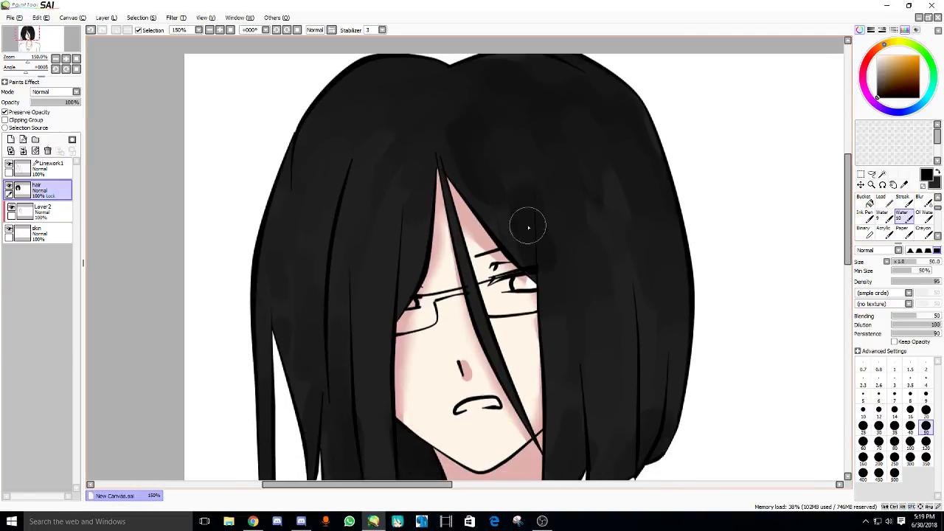
mouse_move(605, 296)
mouse_down()
mouse_move(635, 297)
mouse_move(605, 209)
mouse_move(608, 253)
mouse_move(617, 232)
mouse_up()
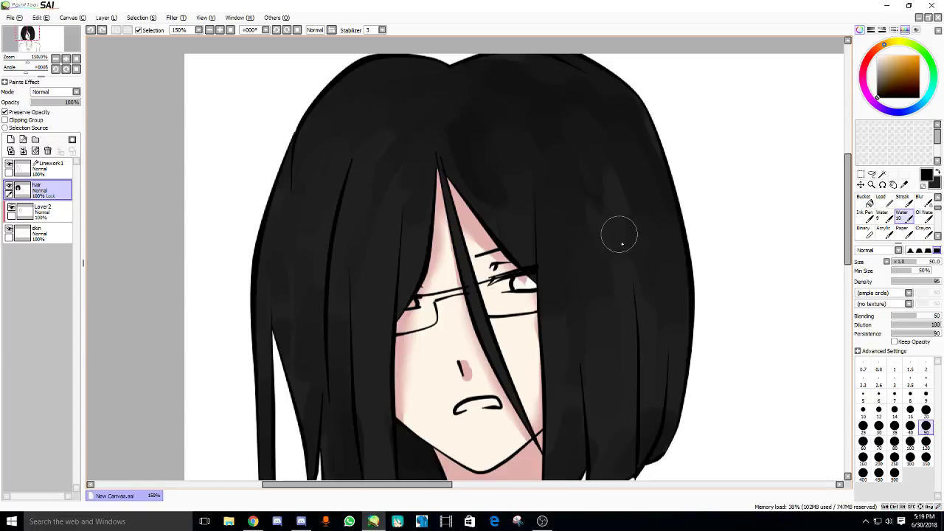
alt+click(614, 212)
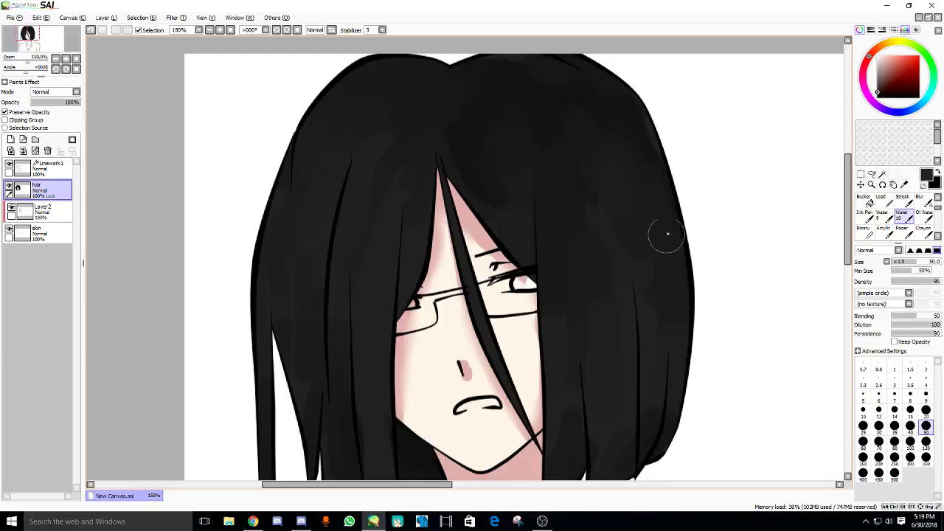
scroll(668, 234, down, 2)
- Send 'hi' in the Live Dashboard chat and go back to the KIRA video page
click(253, 522)
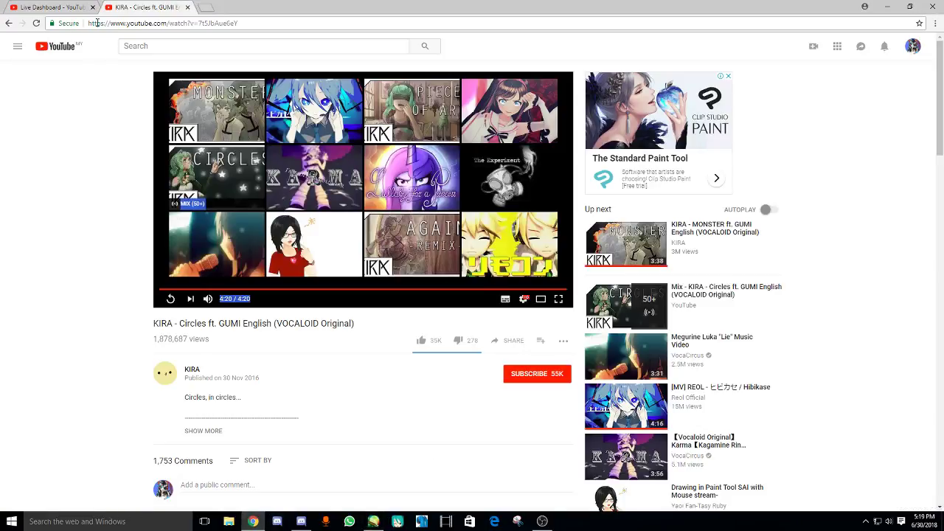
click(67, 8)
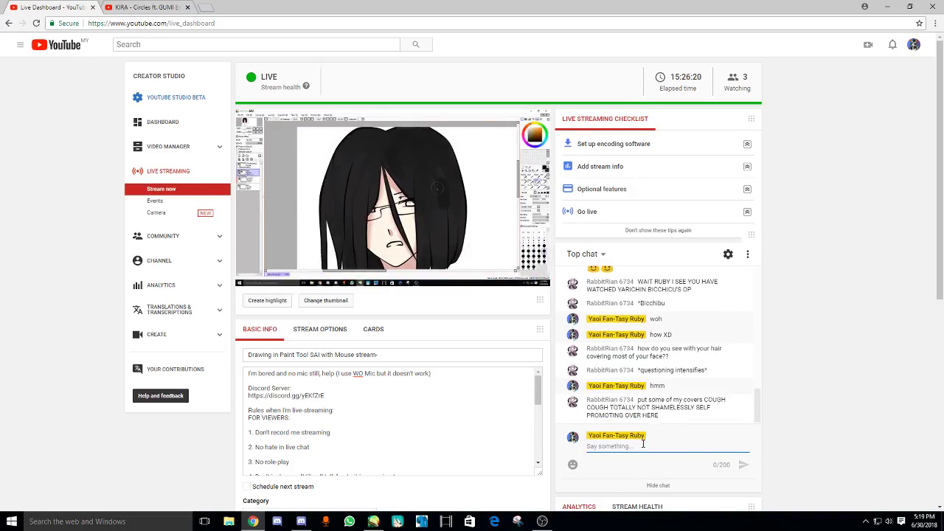
text(hi)
key(Return)
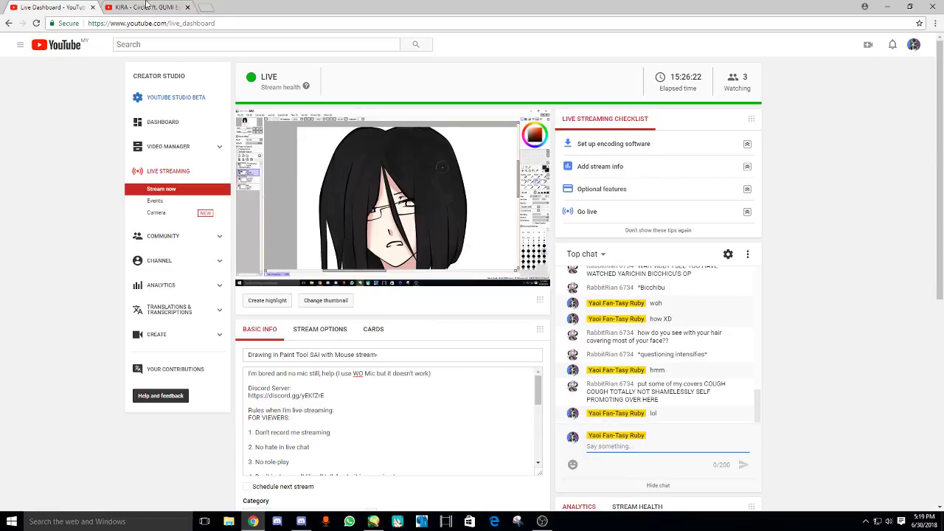
click(147, 7)
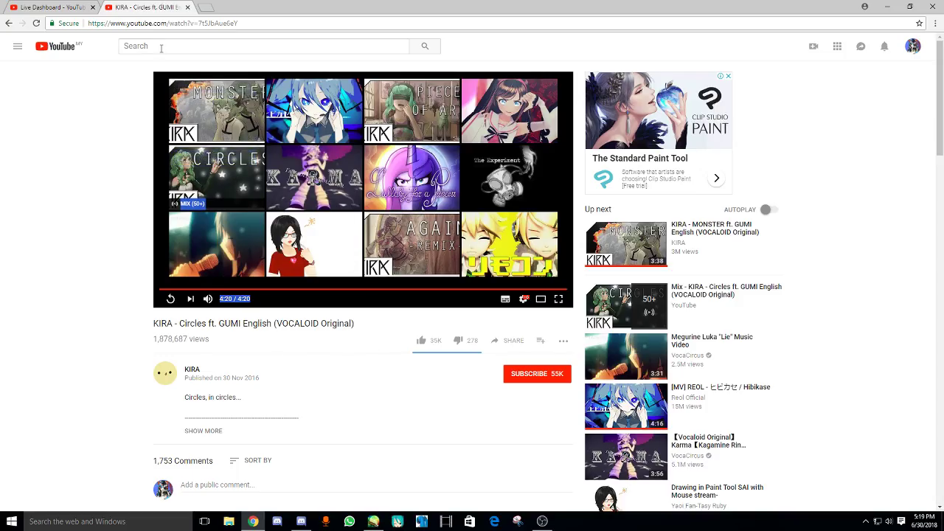
- Remove the deleted video from the Vocaloid playlist and start playing one of its tracks
click(18, 45)
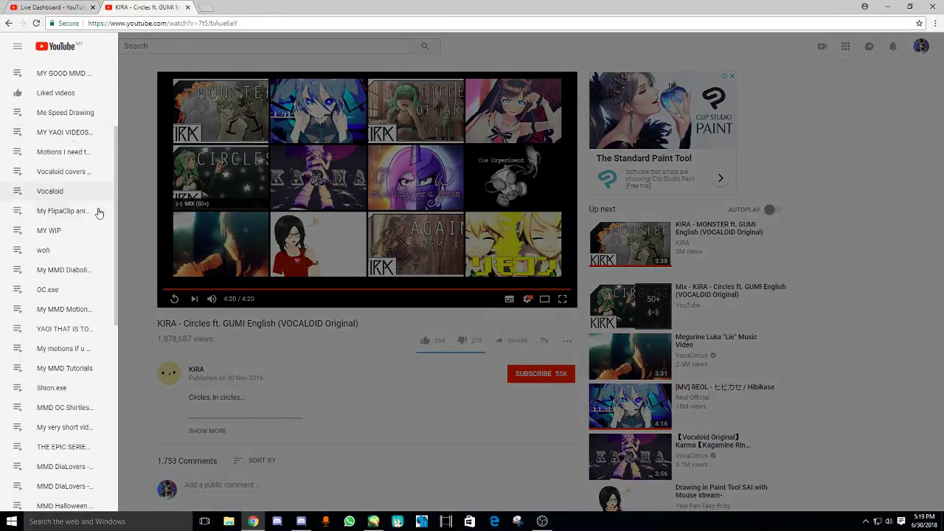
scroll(64, 411, down, 2)
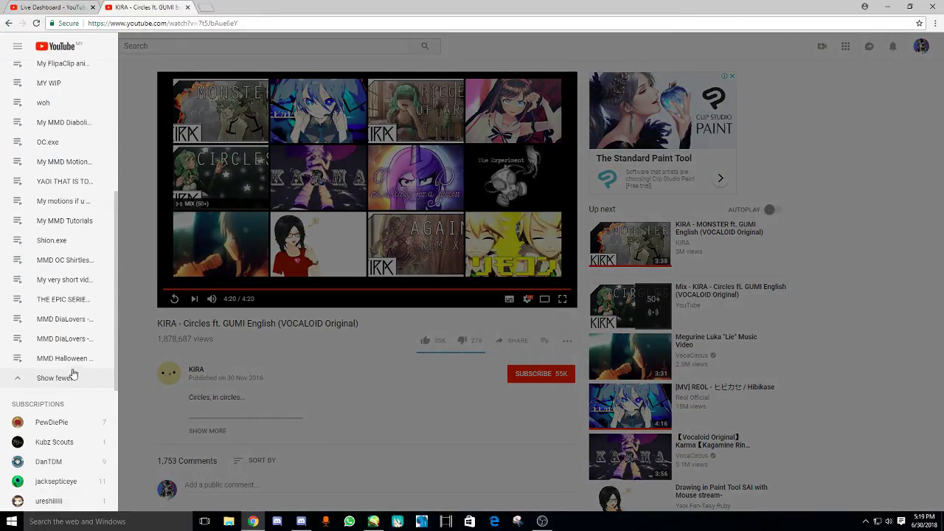
scroll(74, 369, up, 3)
click(52, 289)
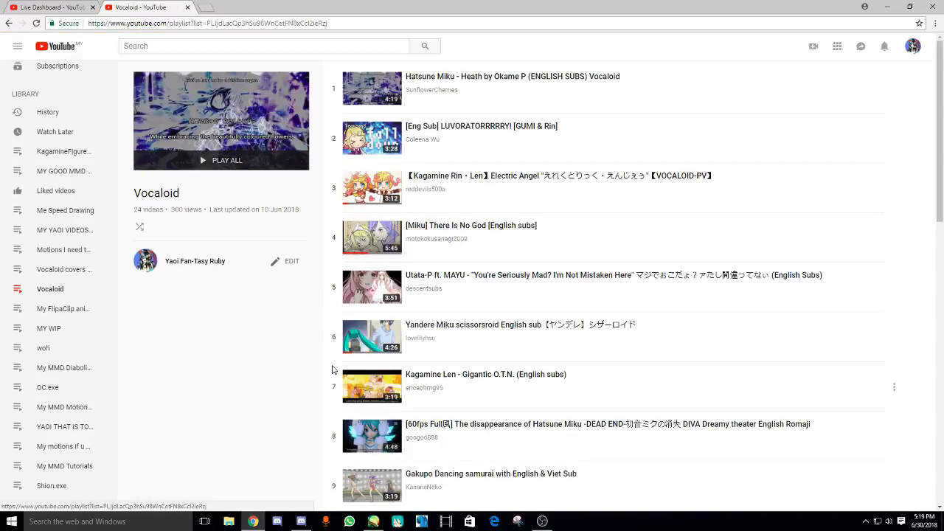
scroll(307, 352, down, 7)
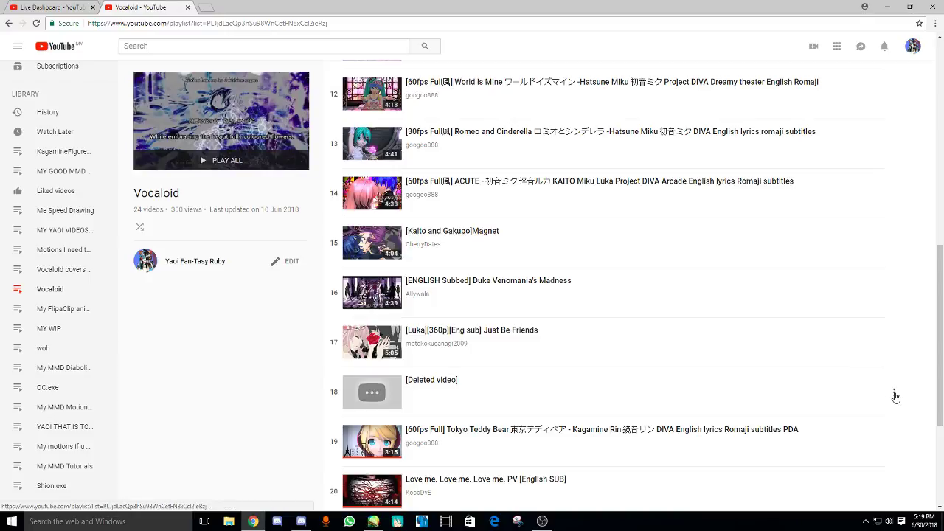
click(894, 392)
click(878, 417)
click(373, 487)
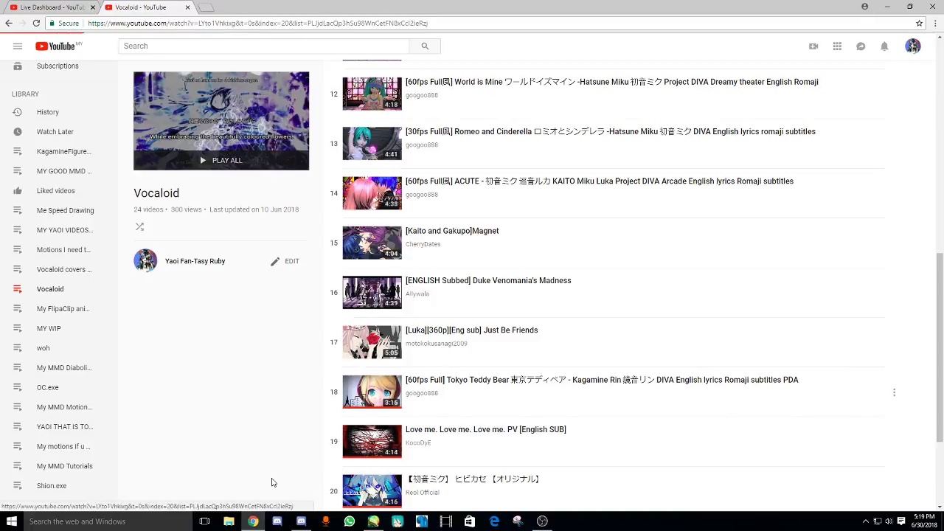
click(374, 521)
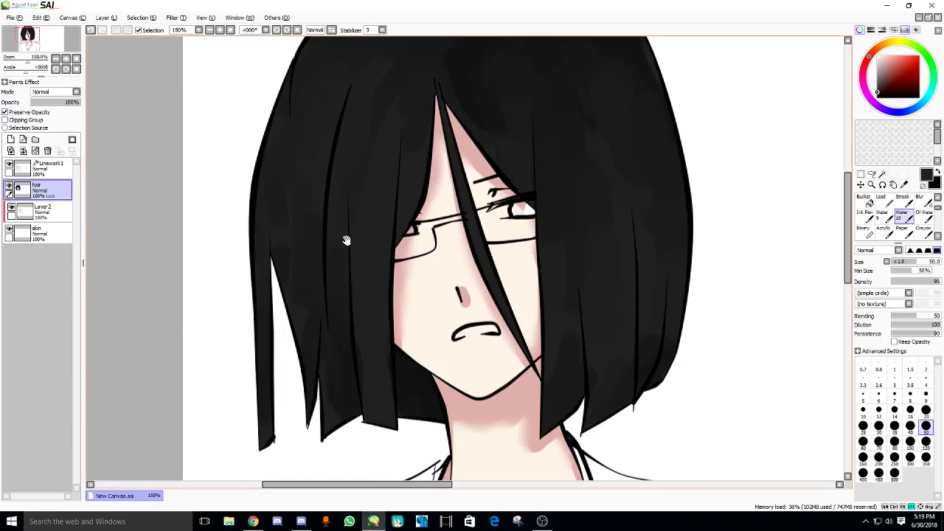
click(253, 522)
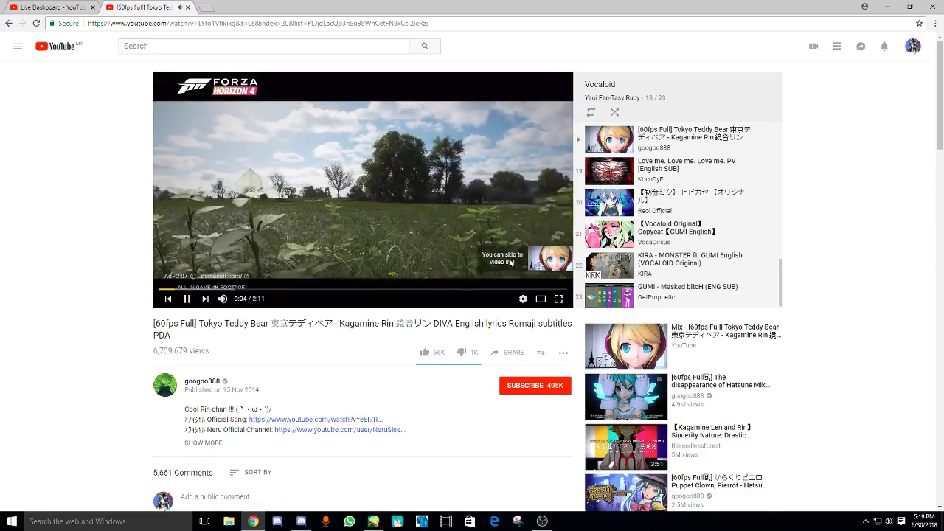
click(522, 260)
click(374, 522)
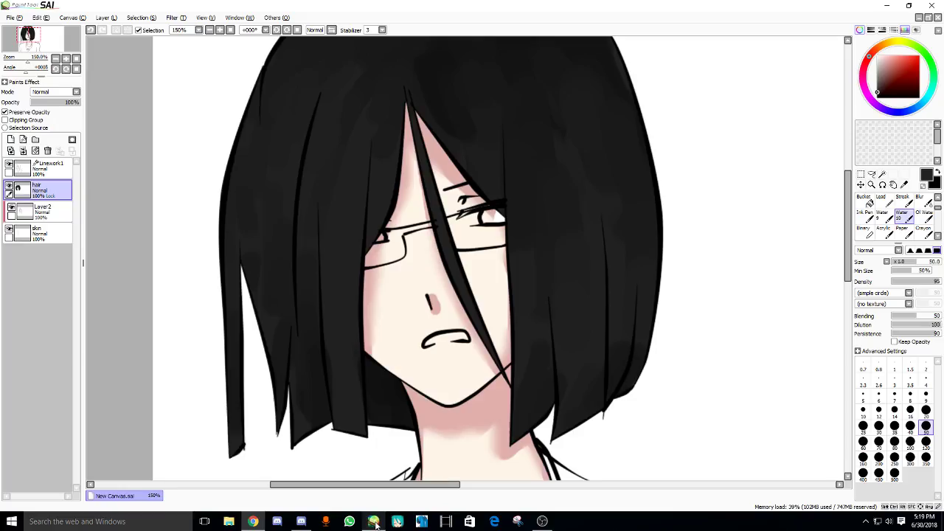
scroll(509, 313, up, 2)
drag(509, 313, 496, 346)
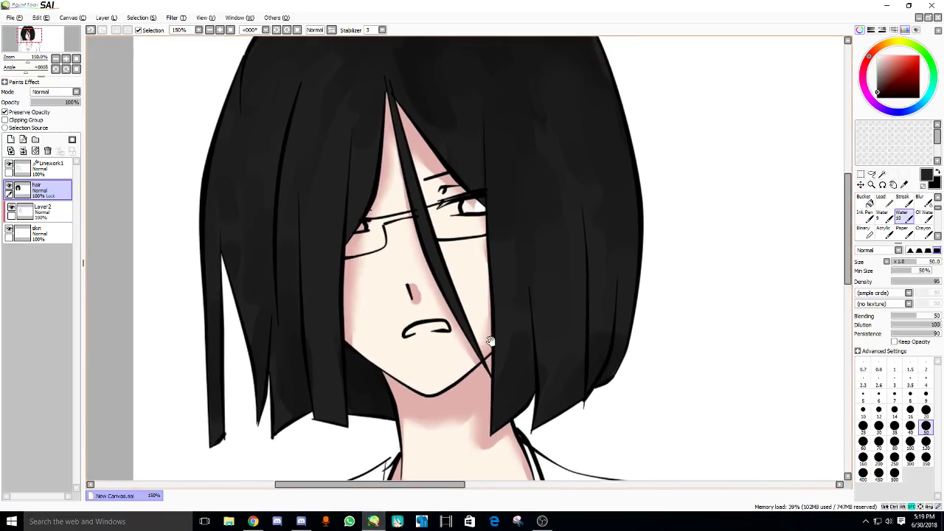
click(881, 198)
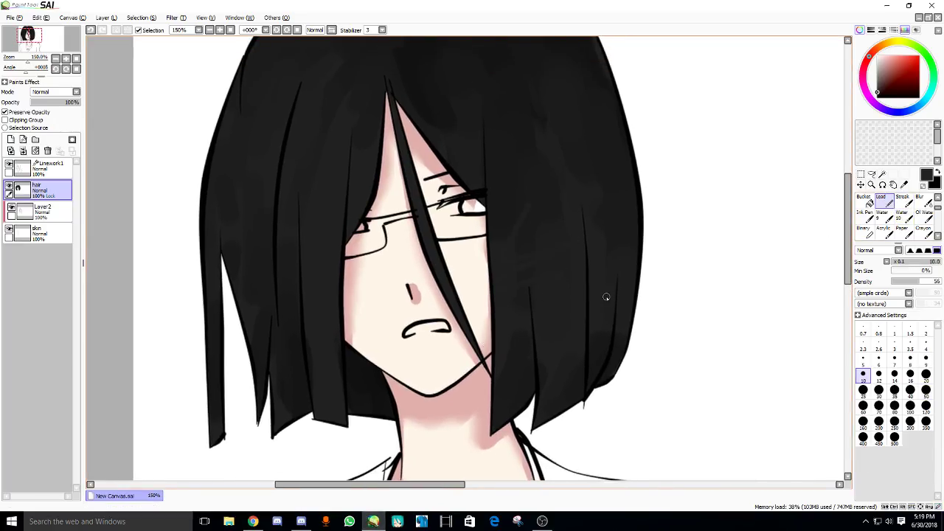
scroll(906, 220, down, 1)
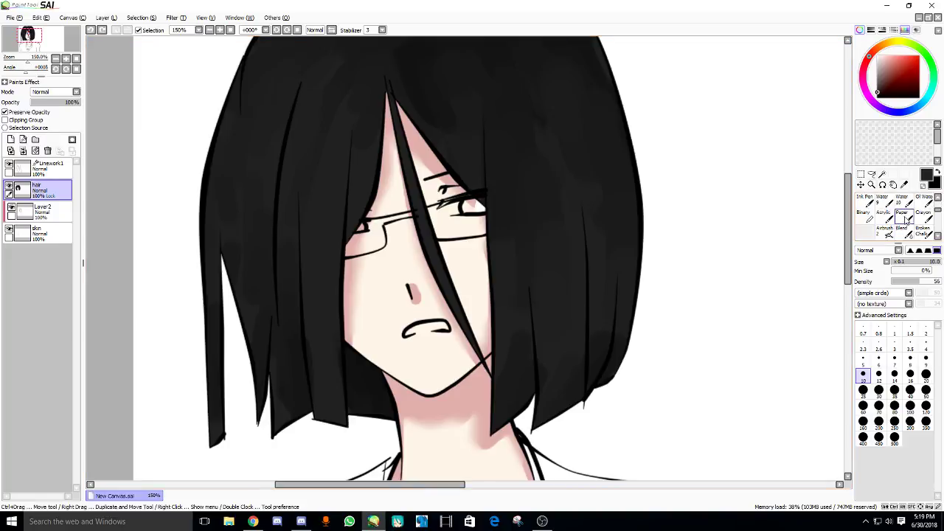
click(885, 231)
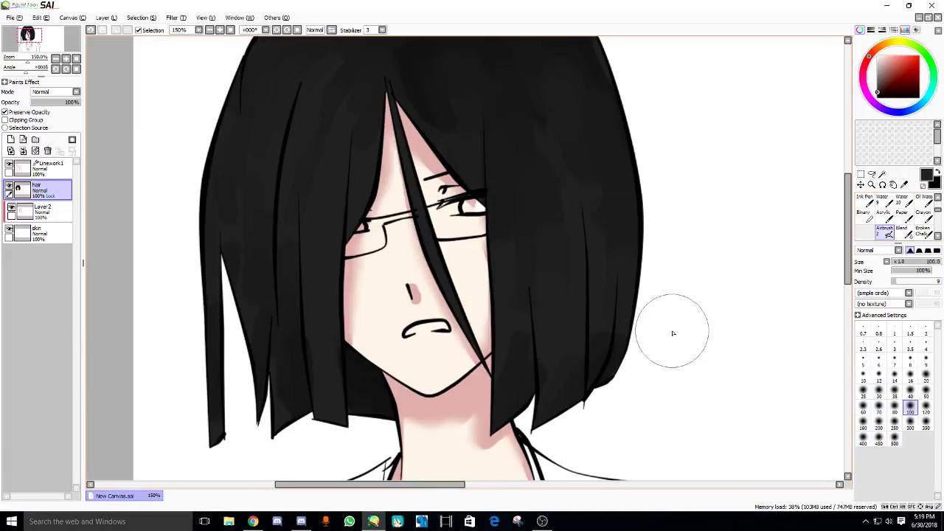
click(914, 231)
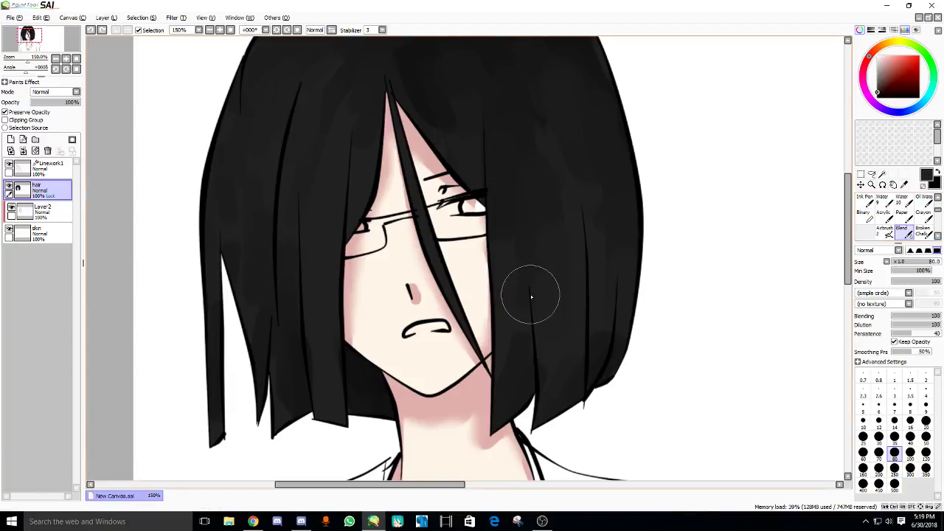
key(bracketleft)
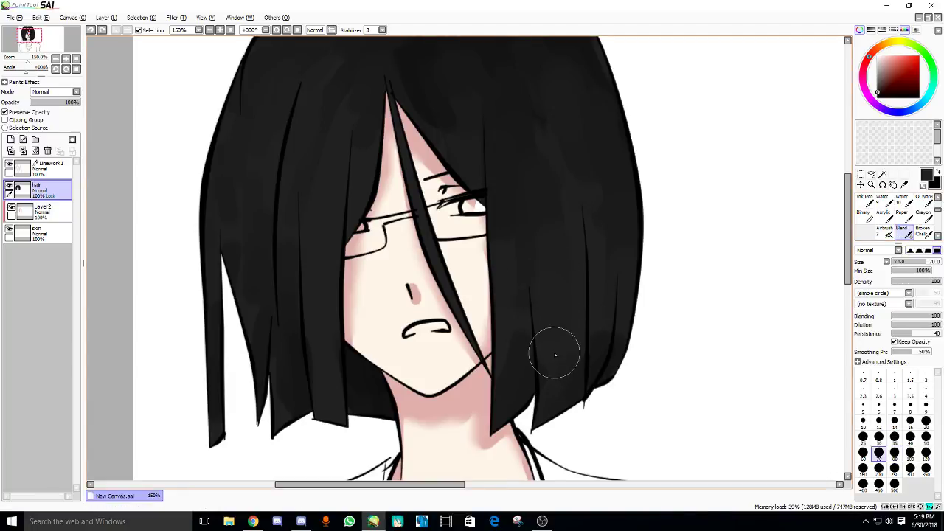
key(bracketleft)
key(bracketleft)
key(bracketleft)
key(bracketleft)
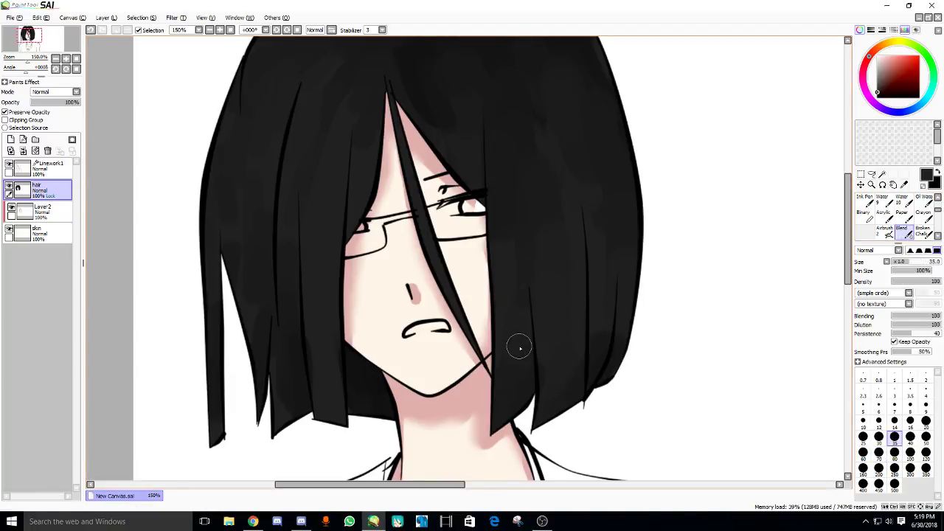
alt+click(519, 348)
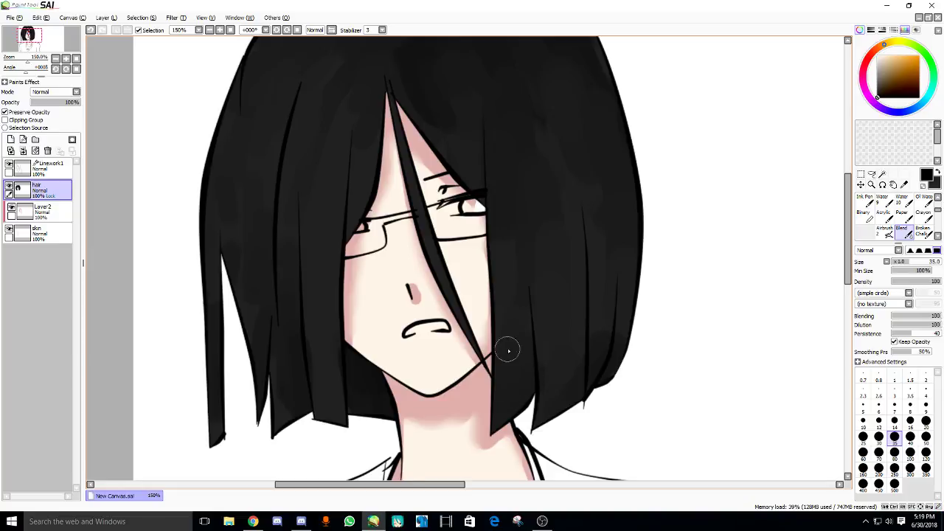
scroll(539, 305, up, 3)
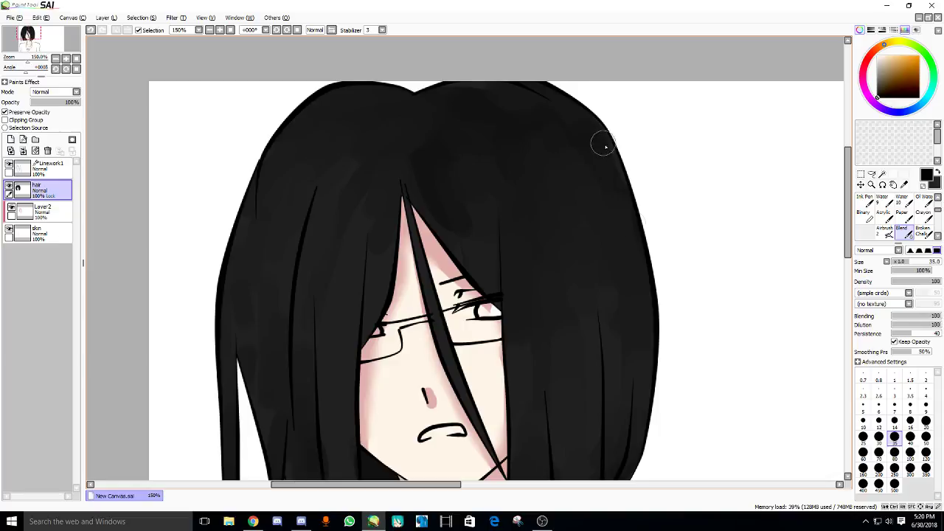
scroll(590, 185, down, 2)
drag(442, 158, 486, 177)
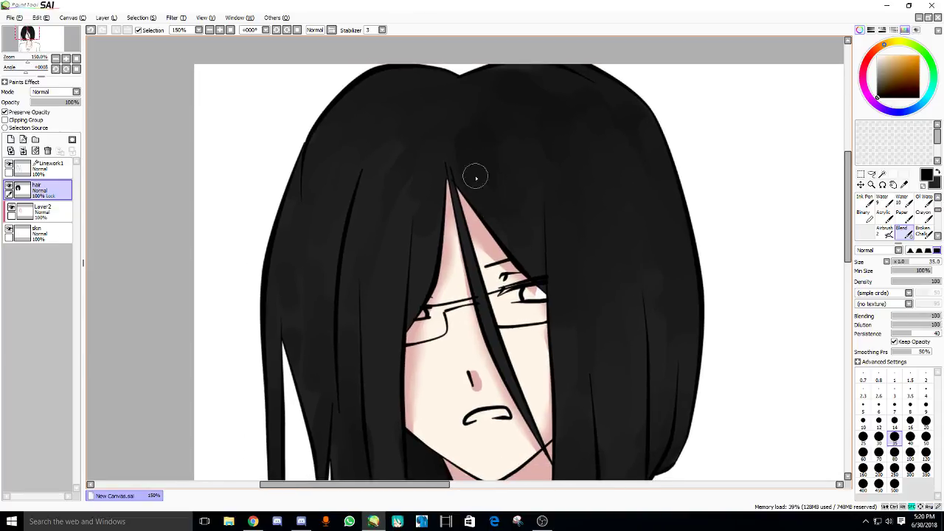
drag(453, 381, 479, 354)
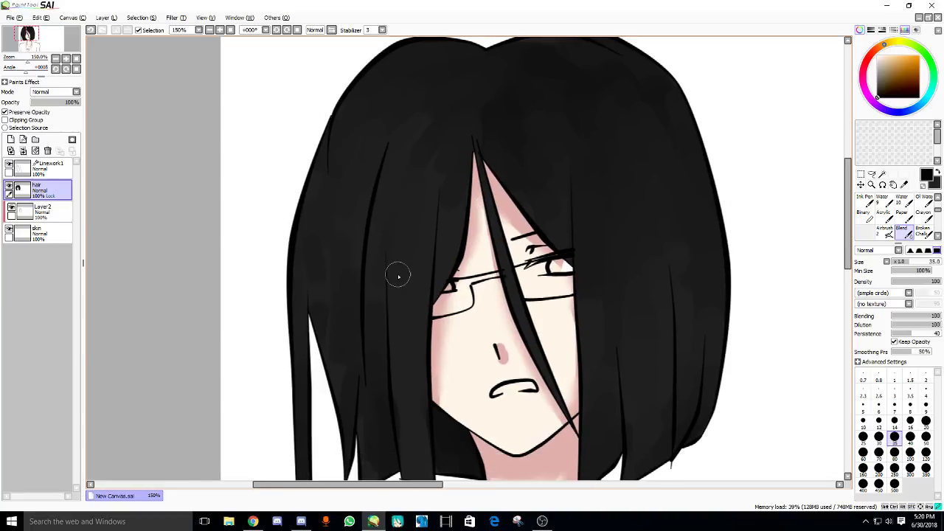
scroll(440, 268, up, 2)
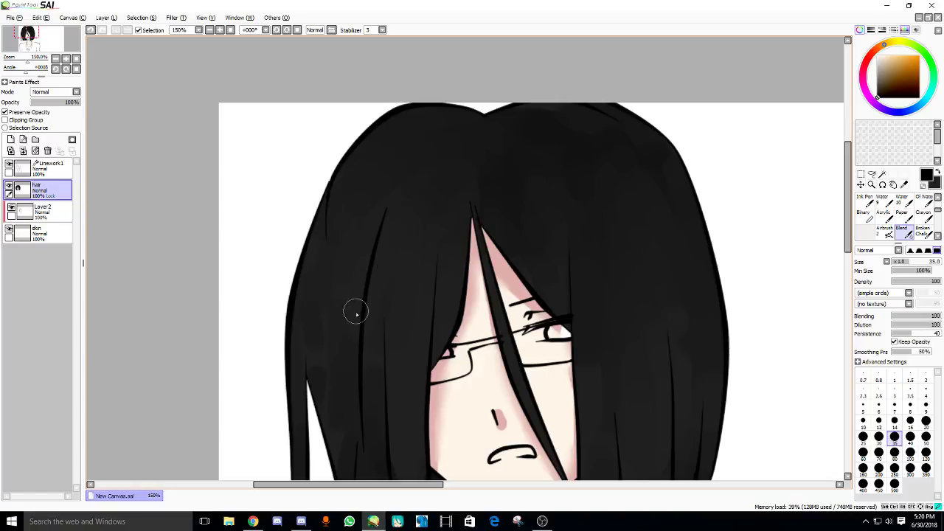
scroll(357, 313, down, 5)
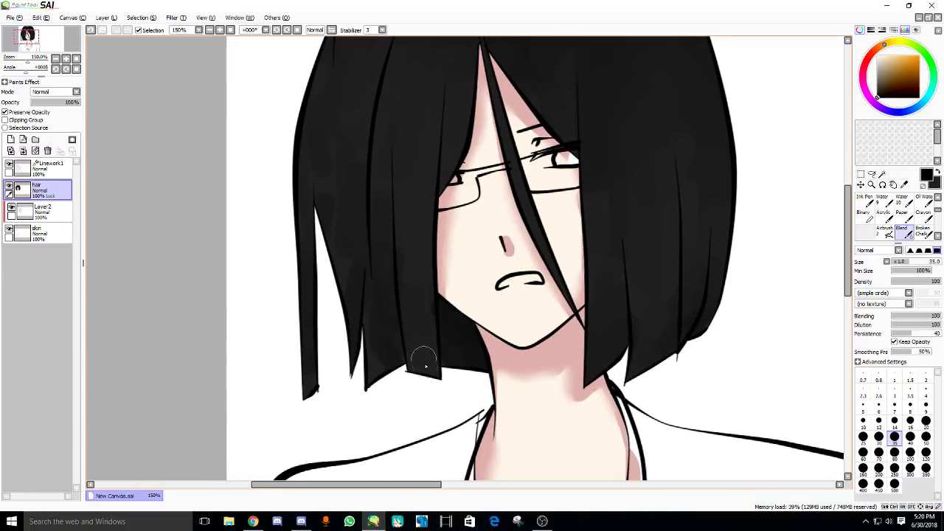
drag(346, 369, 374, 382)
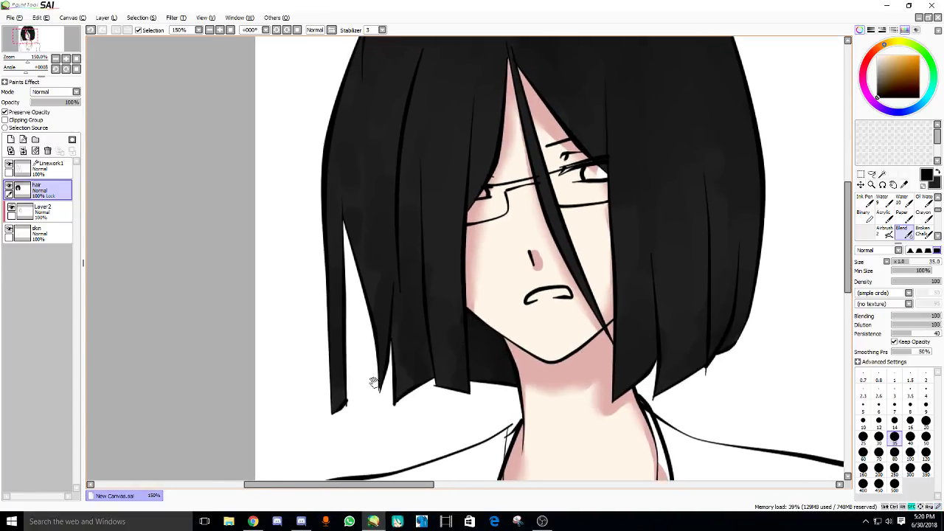
scroll(362, 369, up, 1)
scroll(359, 283, up, 2)
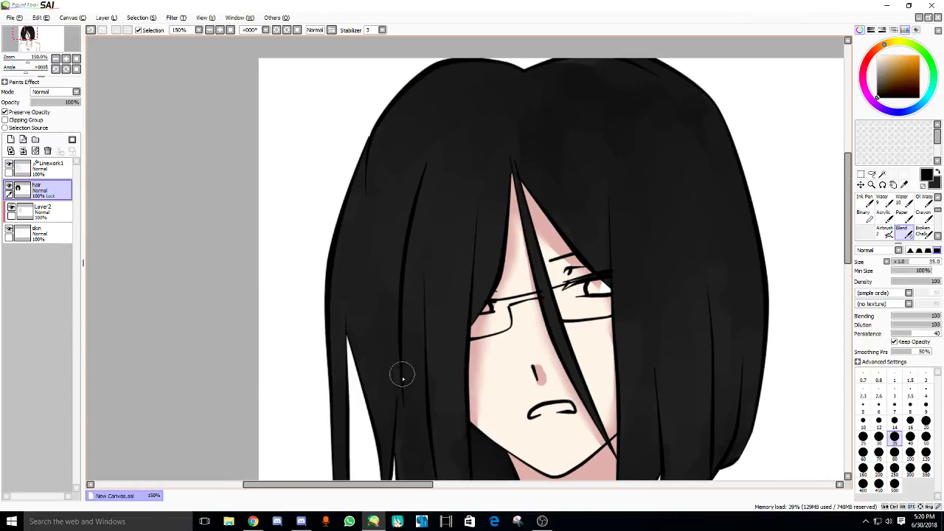
drag(341, 334, 325, 315)
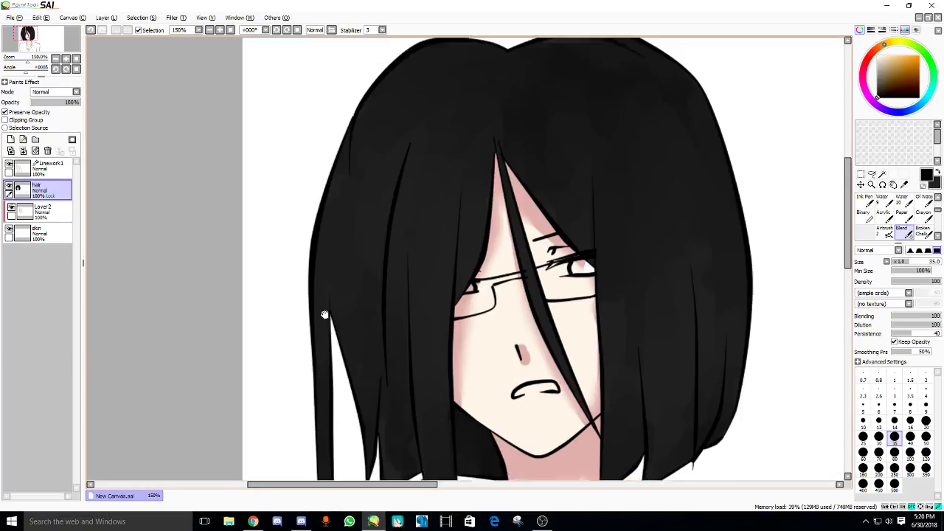
scroll(421, 276, down, 2)
scroll(417, 263, up, 2)
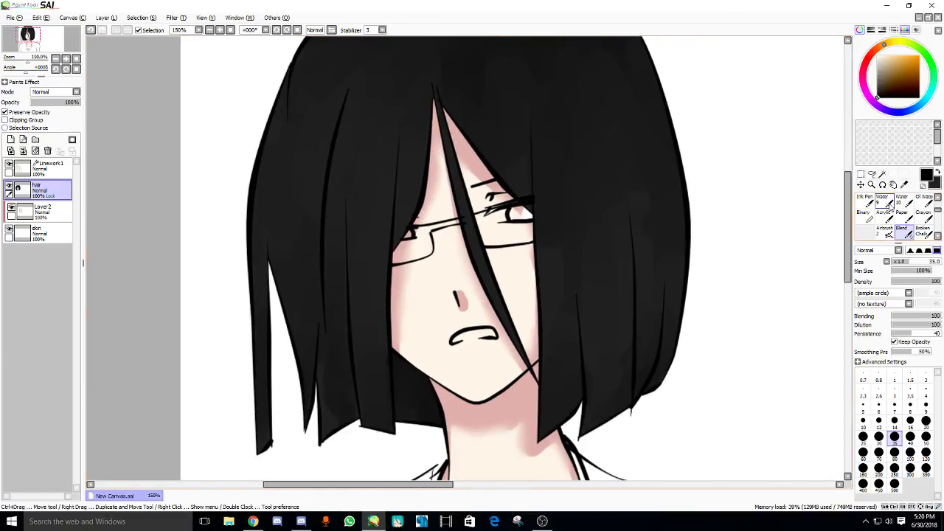
- Draw a dark pen stroke on a hair strand near the nose and blend it in
scroll(889, 206, up, 2)
click(865, 202)
mouse_move(478, 255)
mouse_down()
mouse_move(502, 305)
mouse_move(481, 267)
mouse_up()
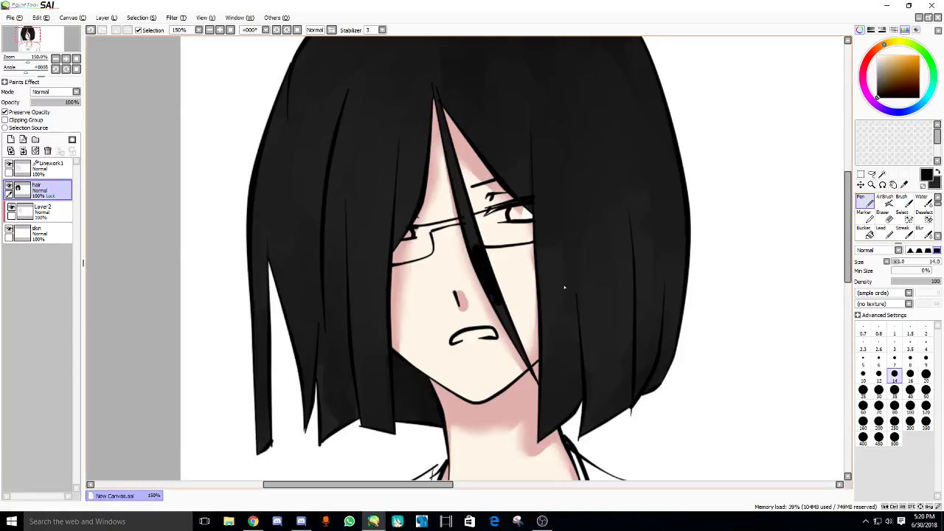
scroll(889, 218, down, 3)
click(886, 216)
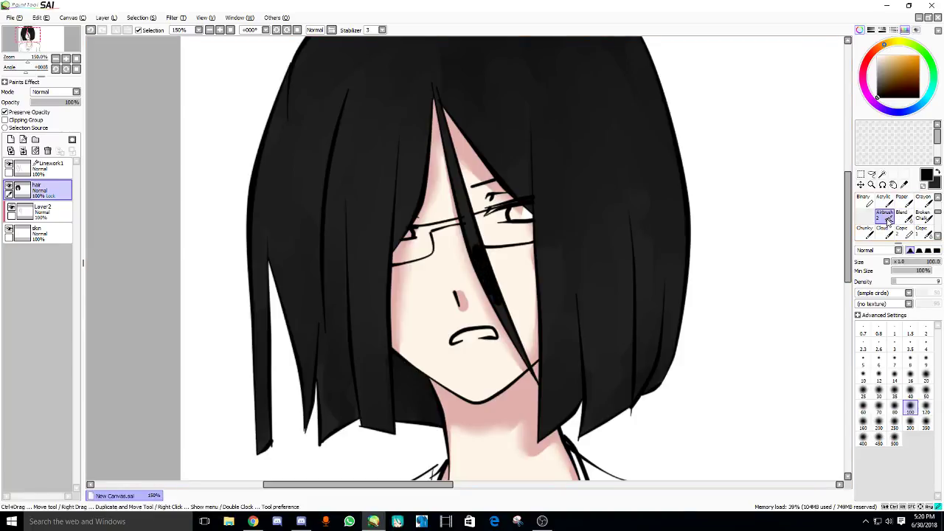
click(902, 216)
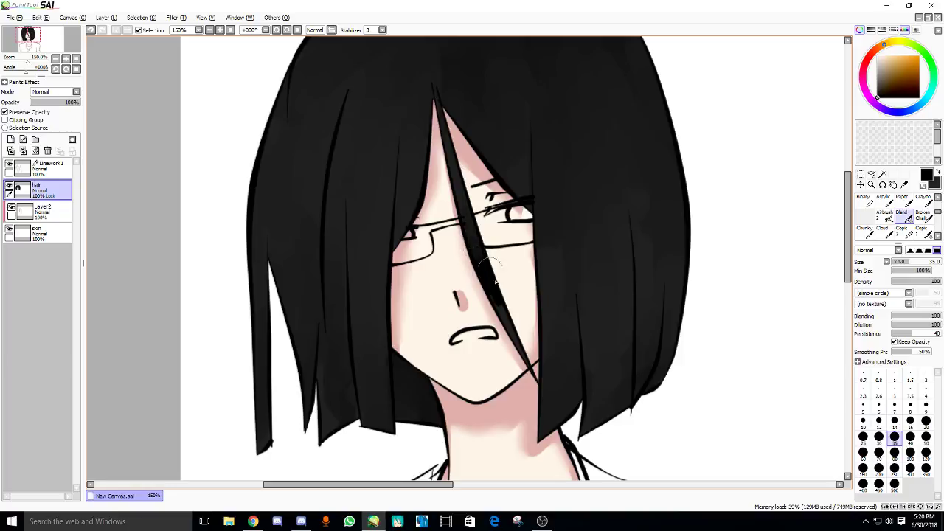
drag(495, 281, 516, 344)
scroll(443, 251, down, 2)
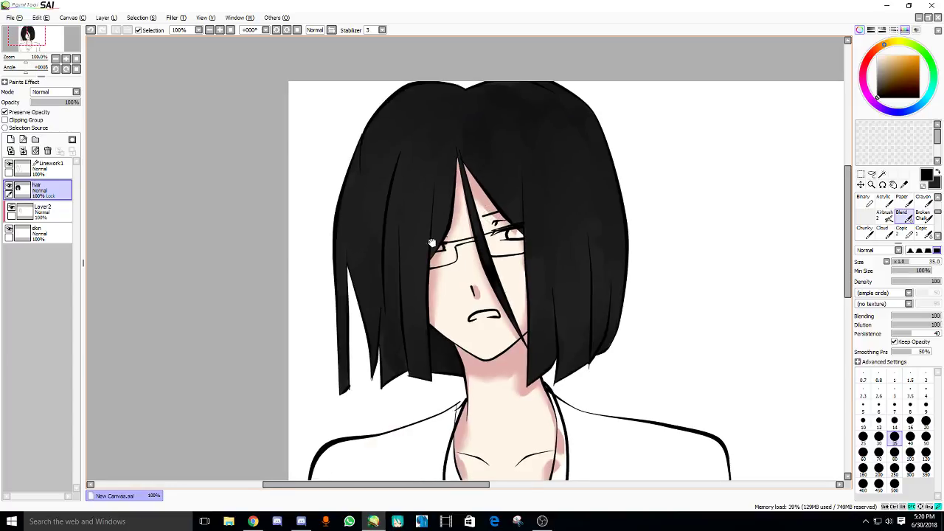
scroll(435, 234, up, 2)
- Draw black strand lines left of the face and soften them with a smaller Blend brush
key(n)
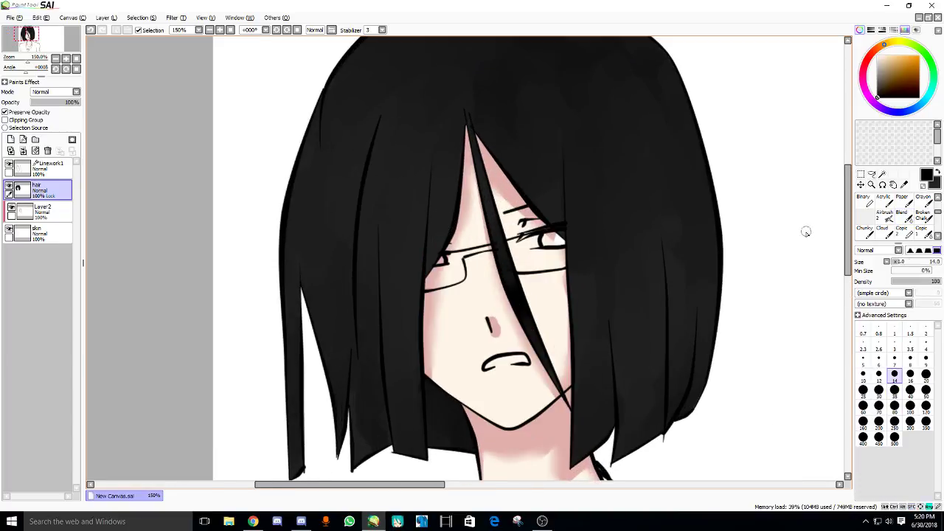
mouse_move(445, 163)
mouse_down()
mouse_move(439, 225)
mouse_move(439, 176)
mouse_move(436, 234)
mouse_move(443, 226)
mouse_move(433, 242)
mouse_move(450, 251)
mouse_move(424, 262)
mouse_move(424, 272)
mouse_move(412, 262)
mouse_move(417, 229)
mouse_move(419, 247)
mouse_move(408, 235)
mouse_move(430, 202)
mouse_move(442, 148)
mouse_move(440, 218)
mouse_move(440, 186)
mouse_up()
scroll(860, 200, down, 3)
click(902, 214)
key(bracketleft)
key(bracketleft)
key(bracketleft)
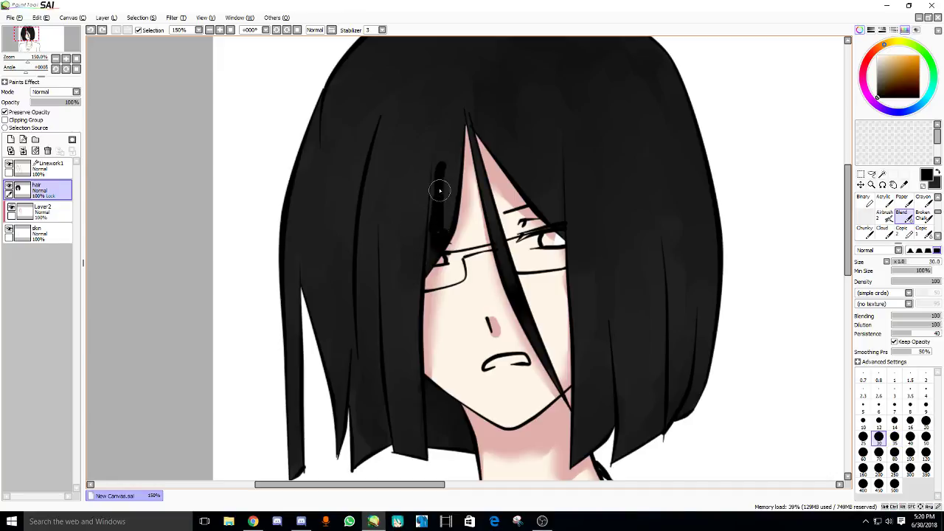
mouse_move(438, 237)
mouse_down()
mouse_move(455, 173)
mouse_move(442, 174)
mouse_move(427, 261)
mouse_up()
scroll(427, 260, up, 1)
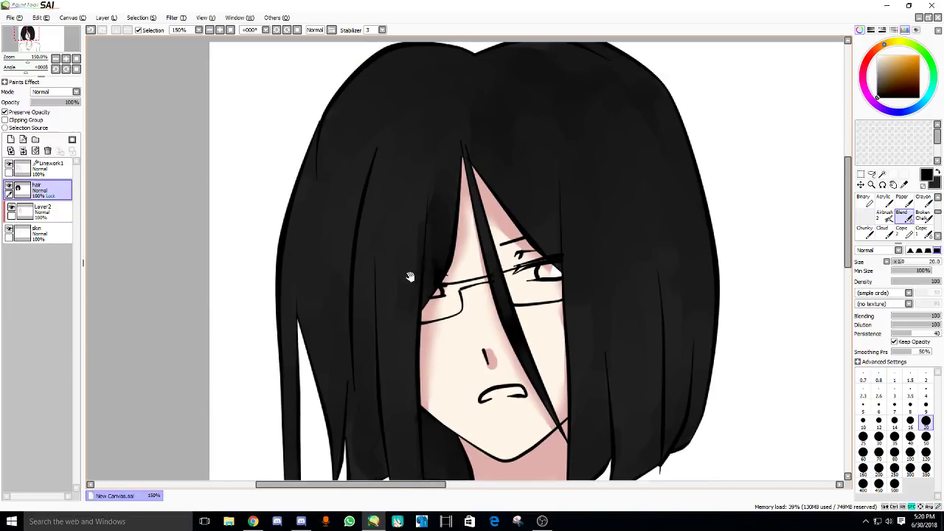
drag(410, 277, 419, 248)
scroll(415, 310, down, 1)
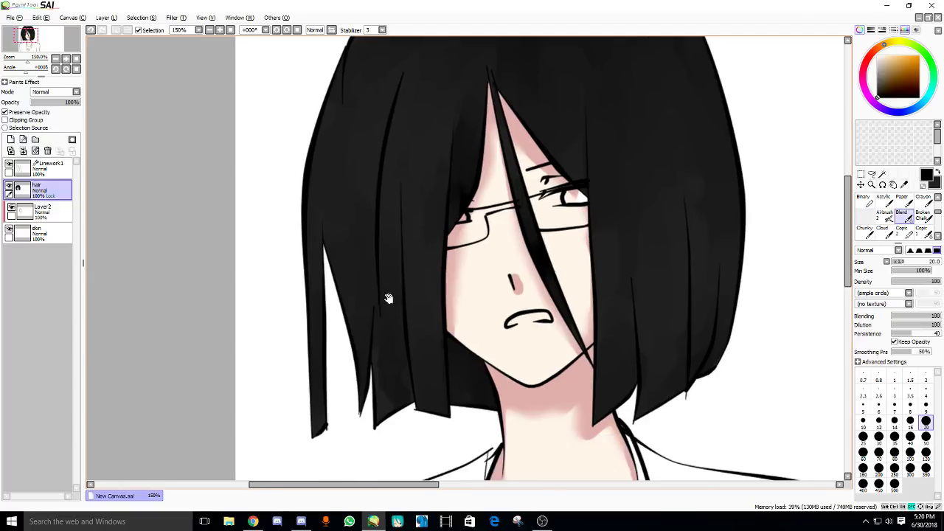
- Glance at the YouTube live dashboard, then return to the drawing with a size-14 brush
click(253, 521)
key(ctrl+Tab)
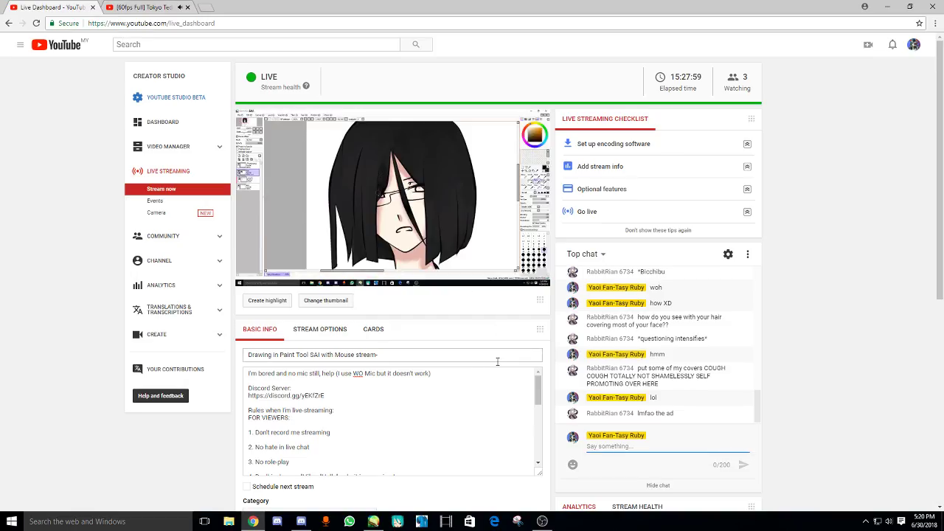
click(373, 521)
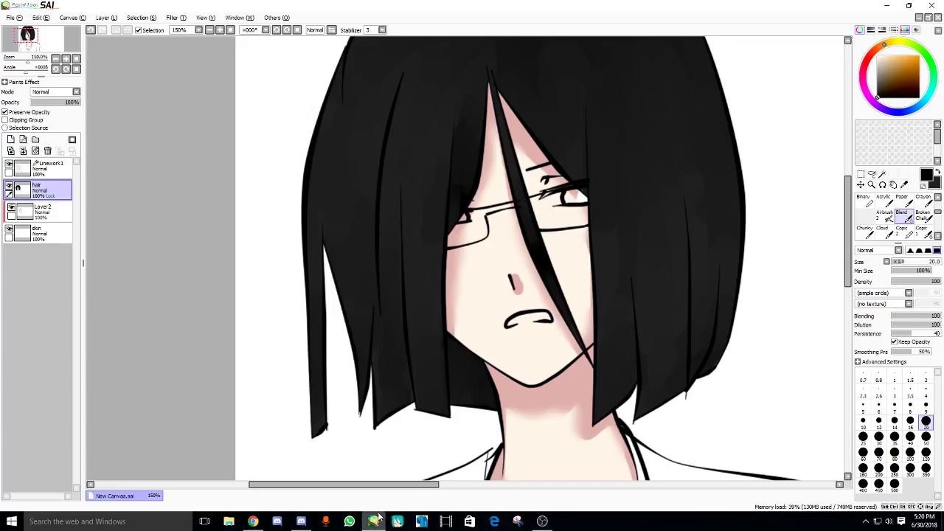
scroll(360, 280, down, 2)
scroll(386, 310, up, 2)
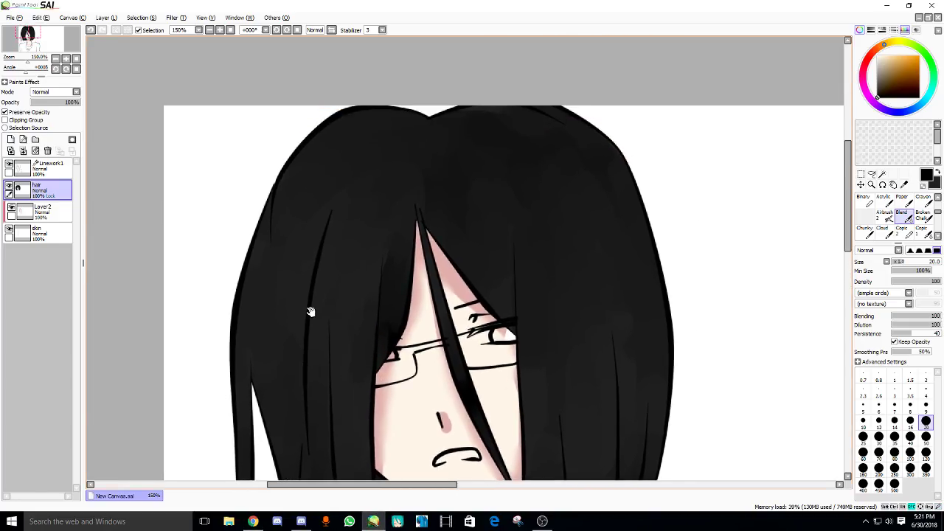
scroll(369, 232, down, 2)
- Paint dark vertical streaks down the left hair edge, near the chin and on the right hair
key(v)
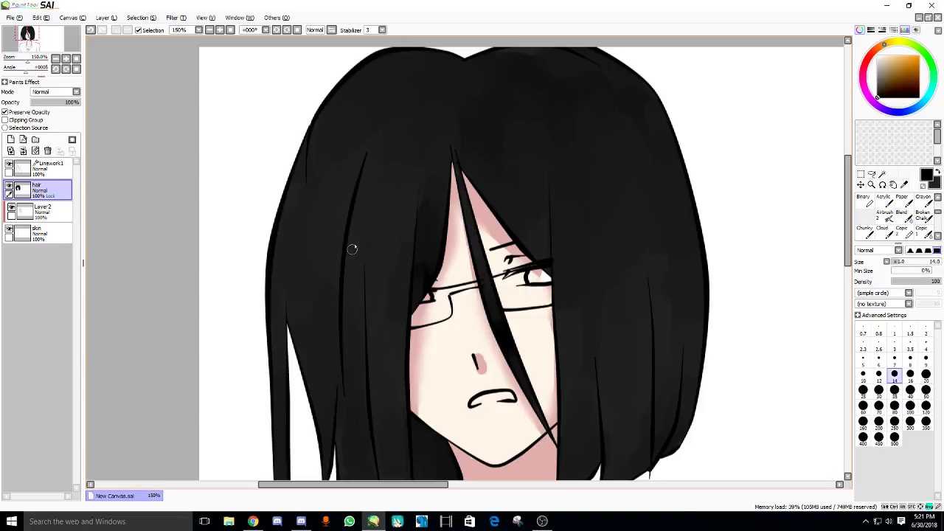
drag(348, 194, 338, 322)
drag(348, 221, 340, 363)
mouse_move(360, 323)
mouse_down()
mouse_move(365, 276)
mouse_move(369, 440)
mouse_up()
drag(371, 383, 380, 436)
mouse_move(420, 368)
mouse_down()
mouse_move(432, 409)
mouse_move(464, 449)
mouse_up()
drag(301, 320, 321, 320)
drag(306, 270, 308, 466)
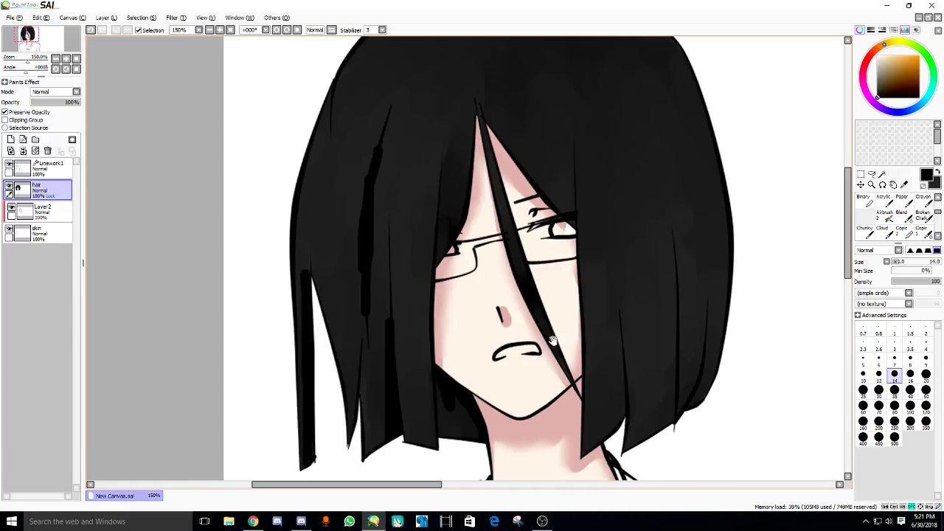
mouse_move(580, 331)
mouse_down()
mouse_move(554, 347)
mouse_move(594, 443)
mouse_up()
- Add a short dark stroke at the hair parting and two vertical streaks on the right hair
drag(635, 418, 626, 418)
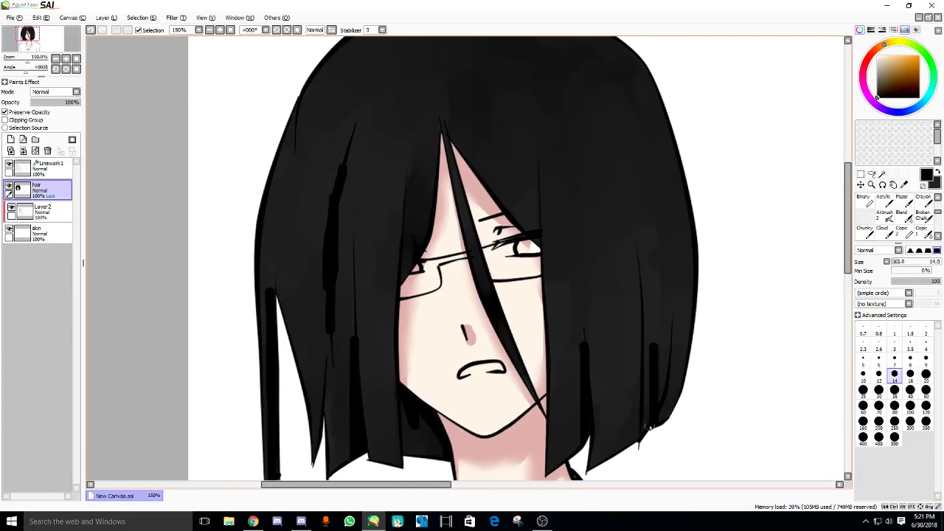
scroll(563, 322, up, 2)
drag(464, 87, 445, 124)
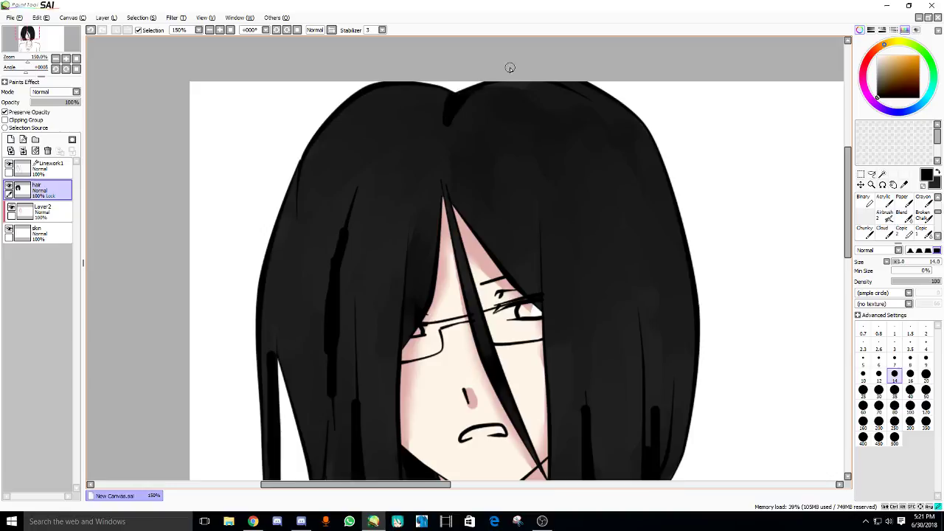
drag(472, 187, 472, 148)
drag(533, 188, 537, 275)
drag(480, 335, 474, 270)
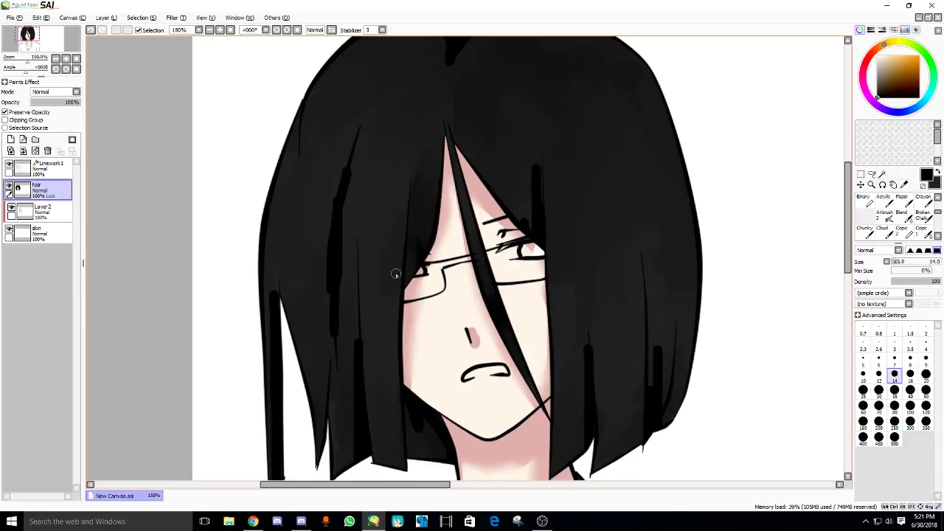
scroll(913, 215, down, 3)
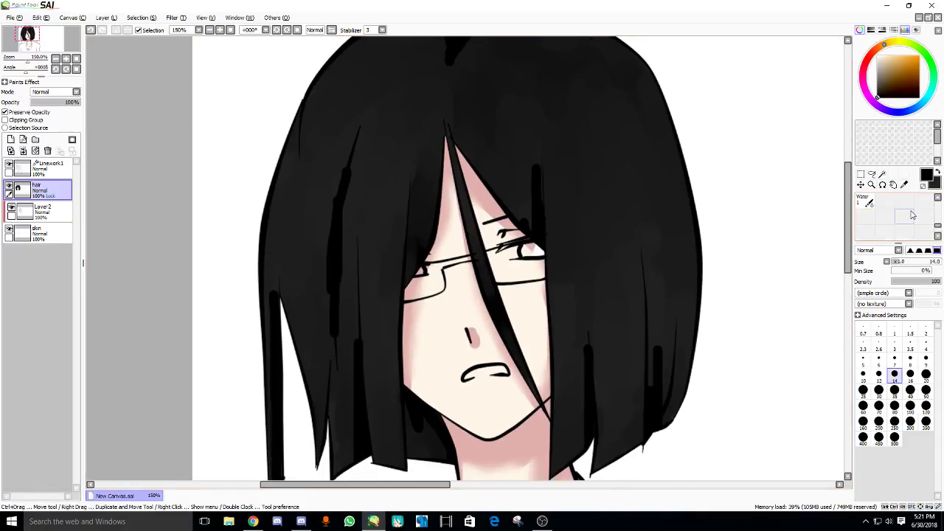
scroll(913, 214, up, 3)
- Use a smaller Water brush to blend the dark streaks above the eye and in the right hair
click(865, 216)
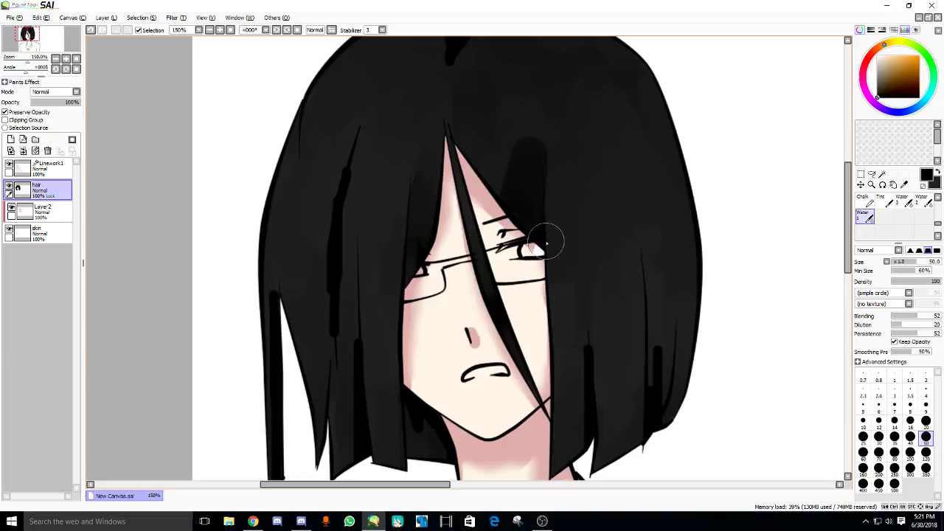
drag(546, 243, 547, 244)
key(bracketleft)
key(bracketleft)
key(bracketleft)
key(bracketleft)
key(bracketleft)
key(bracketleft)
mouse_move(654, 328)
mouse_down()
mouse_move(651, 376)
mouse_move(667, 315)
mouse_move(677, 353)
mouse_move(675, 389)
mouse_up()
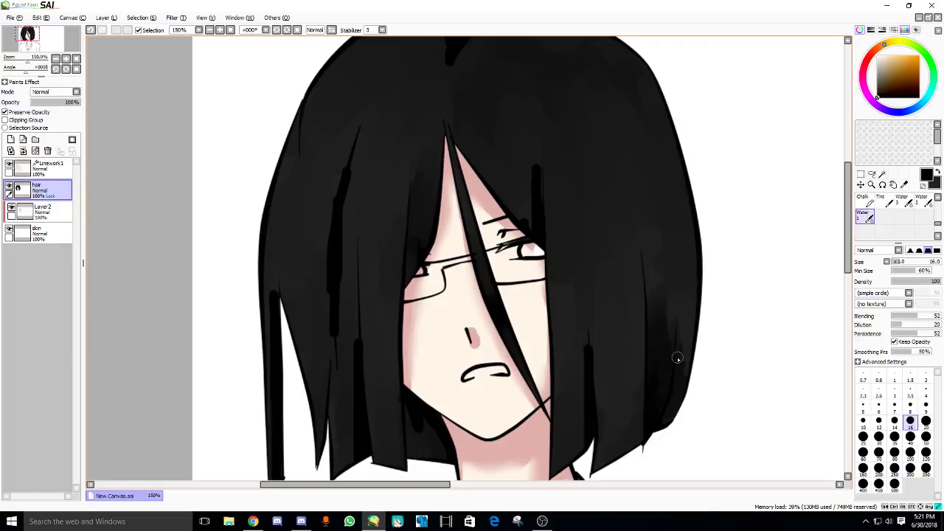
drag(604, 369, 609, 341)
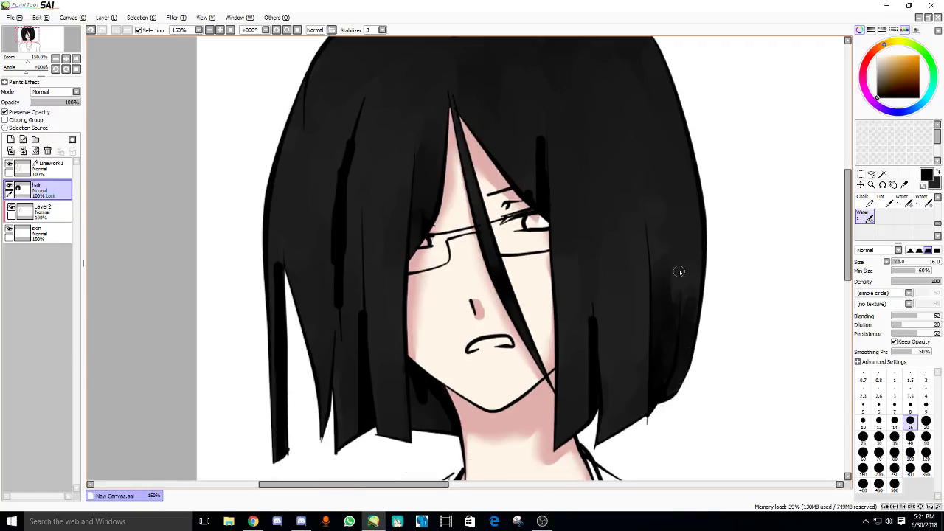
alt+click(680, 275)
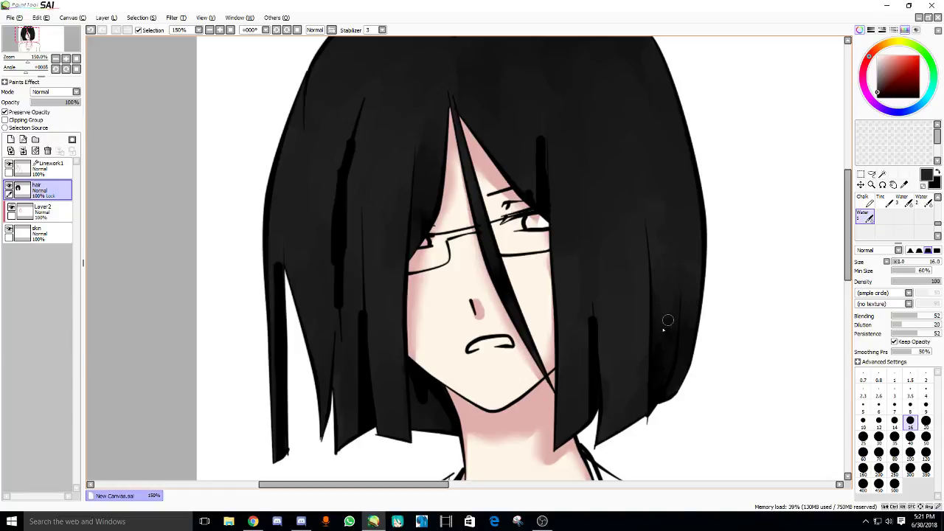
mouse_move(594, 346)
mouse_down()
mouse_move(597, 316)
mouse_move(597, 335)
mouse_up()
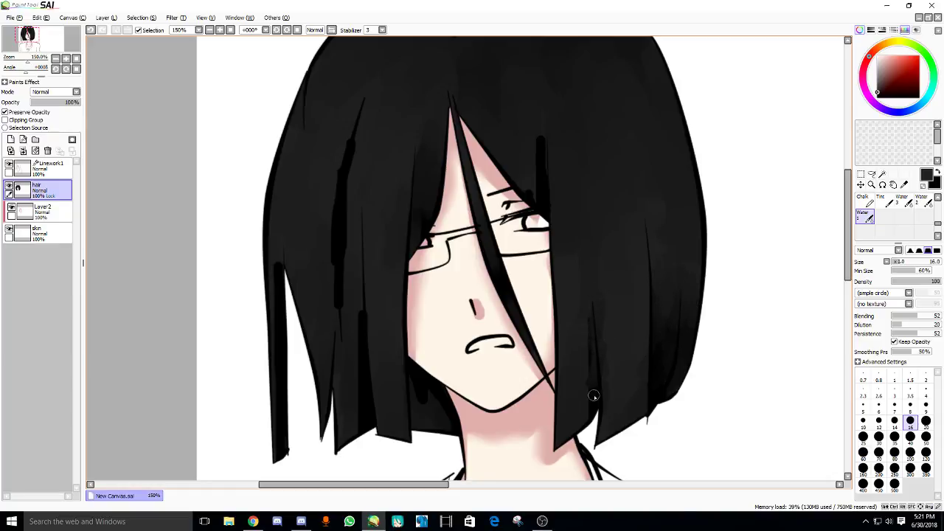
drag(594, 396, 592, 378)
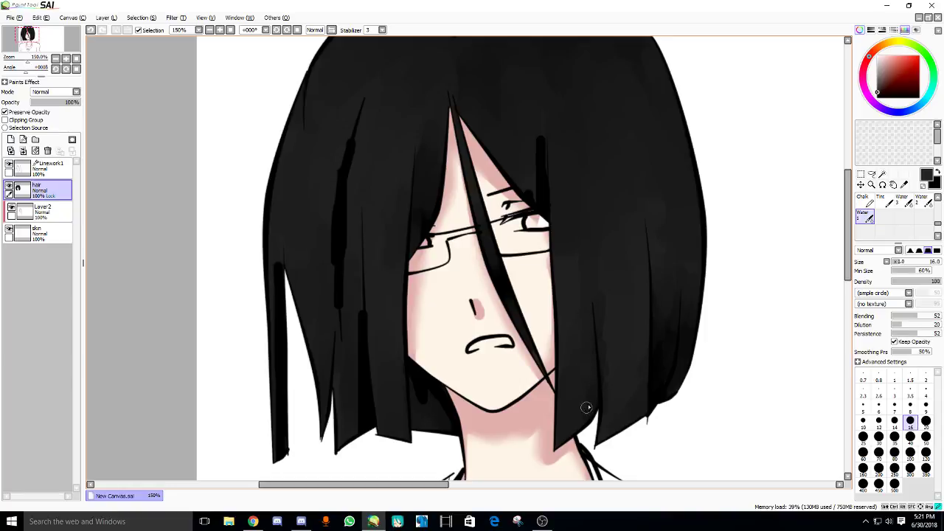
- Add a dark stroke in the lower hair and fill the light gap at the hair's edge in orange-brown
drag(310, 292, 375, 296)
drag(423, 335, 425, 363)
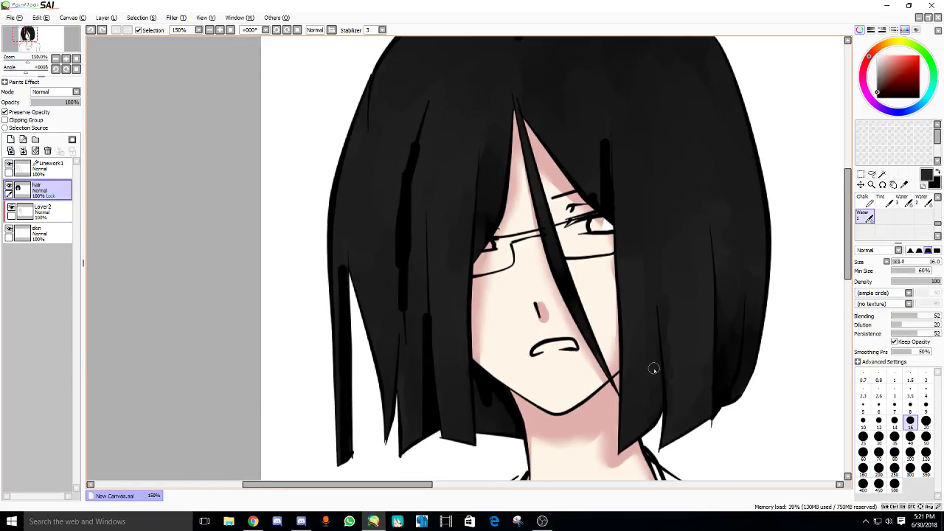
alt+click(656, 389)
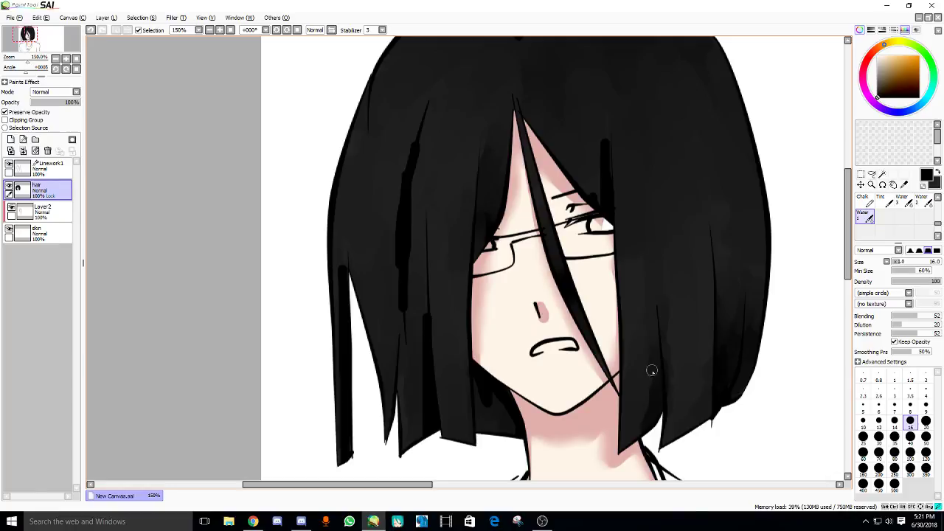
drag(672, 387, 669, 428)
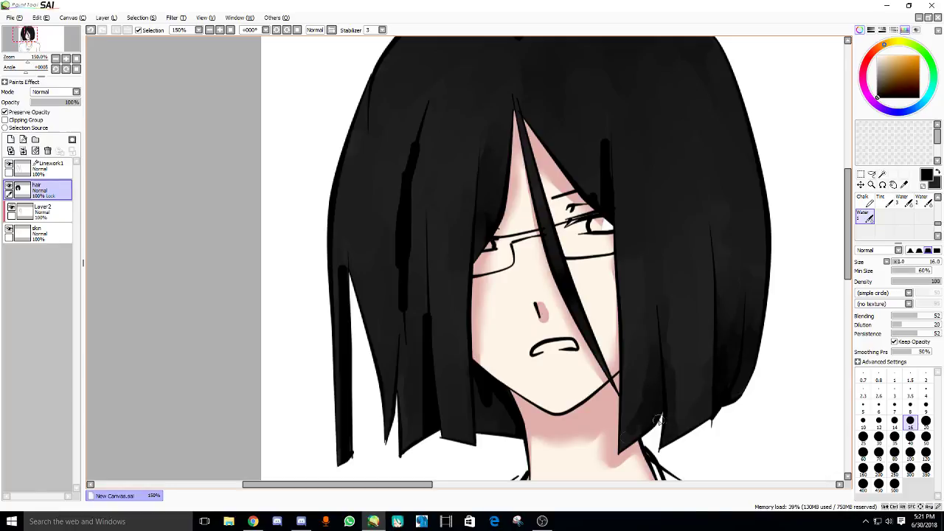
drag(690, 368, 692, 379)
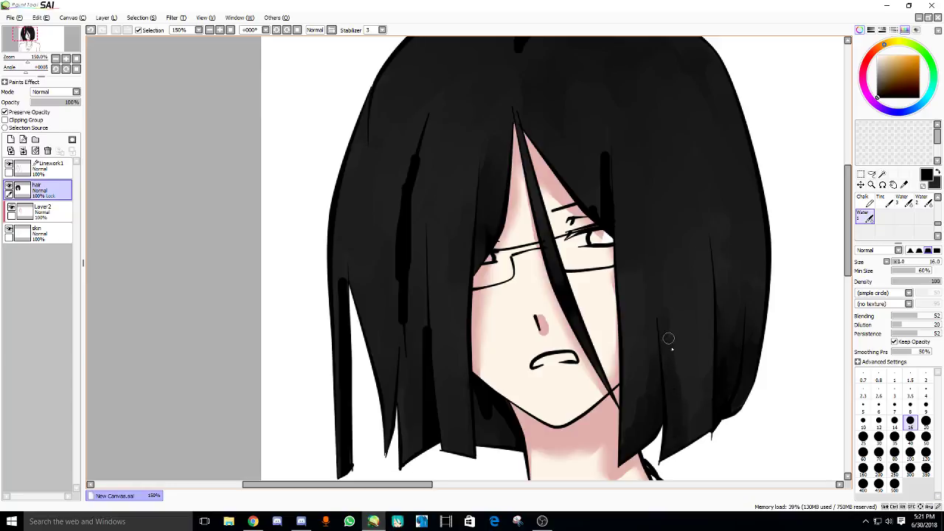
drag(669, 338, 552, 313)
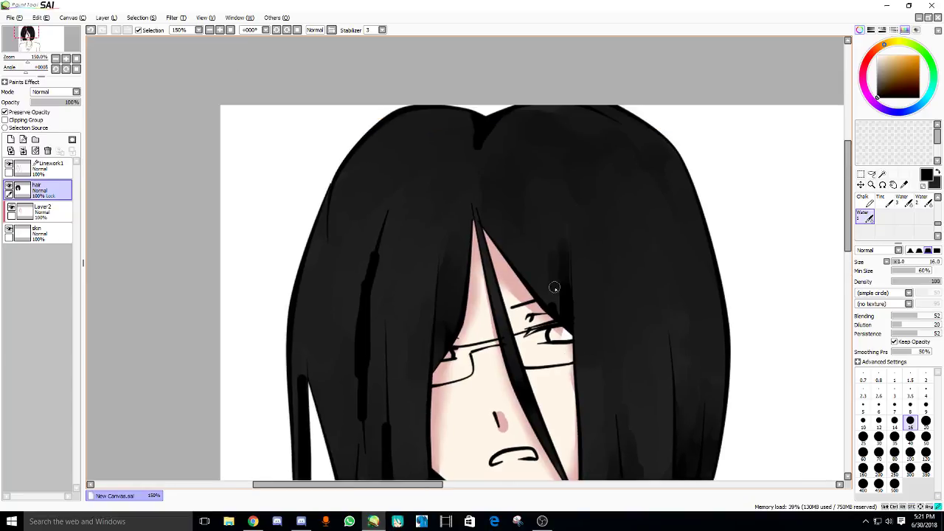
- Sample near-black from the hair and blend the streaks beside the face, filling the left strand's white gap
alt+click(544, 251)
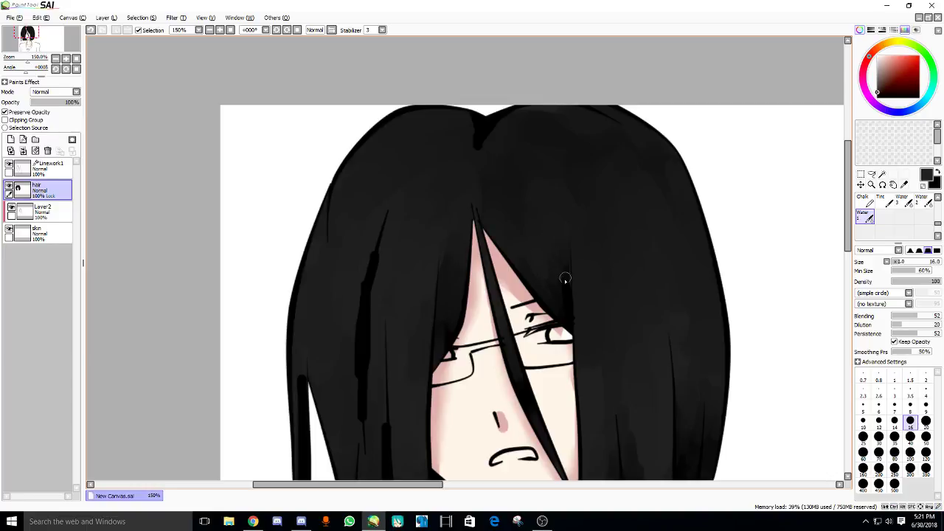
drag(541, 253, 507, 287)
scroll(468, 250, down, 1)
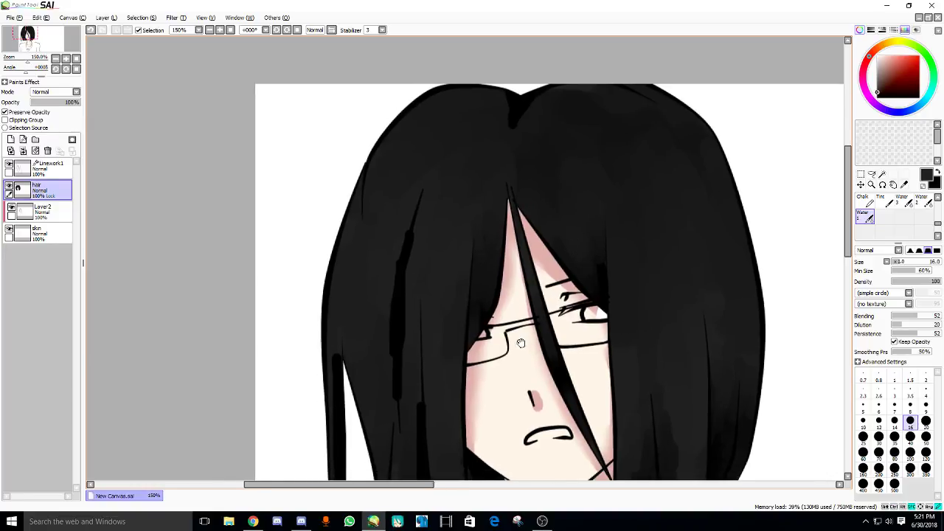
scroll(405, 219, down, 1)
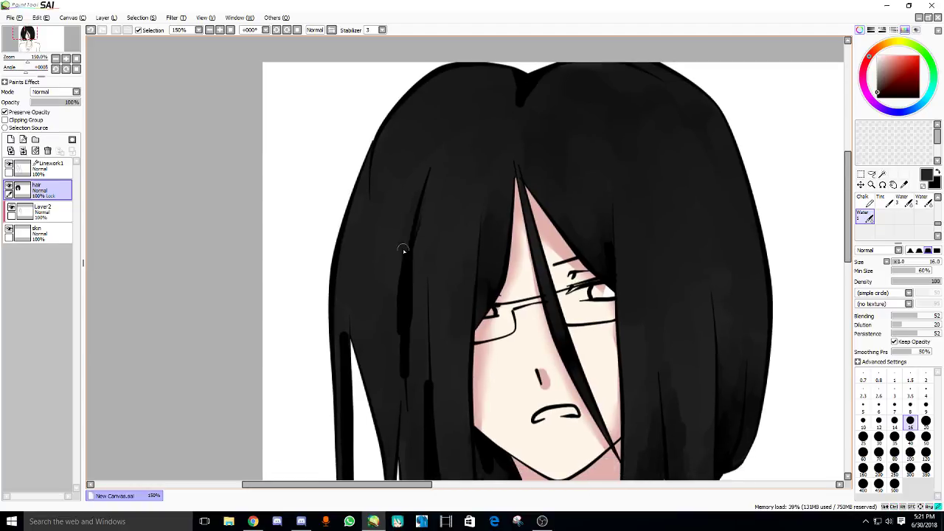
key(ctrl+c)
alt+click(413, 202)
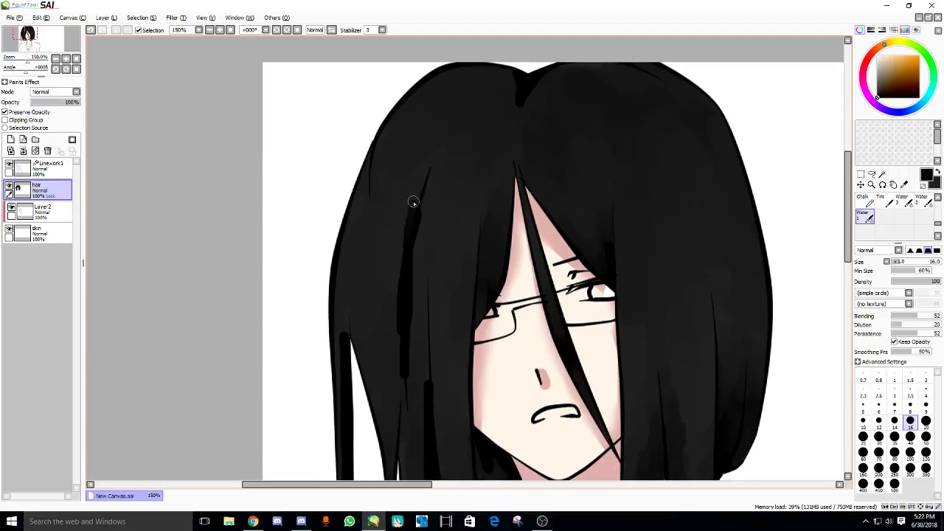
drag(402, 270, 401, 295)
alt+click(402, 280)
mouse_move(407, 204)
mouse_down()
mouse_move(390, 274)
mouse_move(399, 247)
mouse_move(389, 362)
mouse_move(404, 395)
mouse_up()
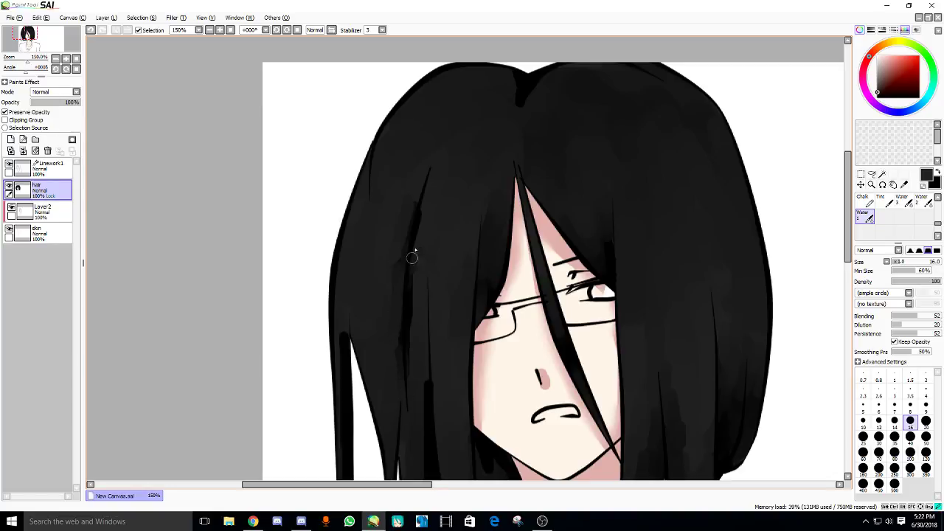
mouse_move(412, 257)
mouse_down()
mouse_move(416, 340)
mouse_move(433, 386)
mouse_up()
scroll(414, 222, down, 1)
scroll(433, 386, down, 2)
drag(441, 326, 437, 425)
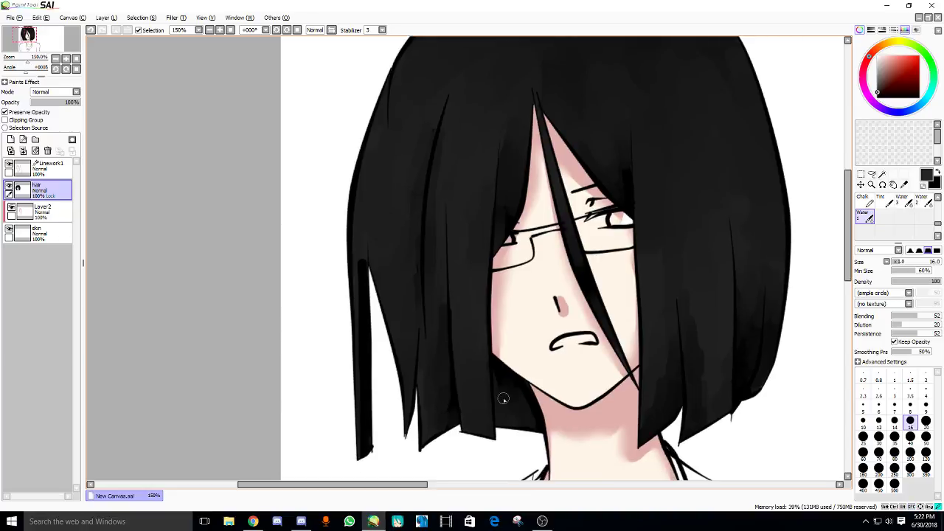
scroll(398, 340, up, 1)
drag(377, 283, 379, 446)
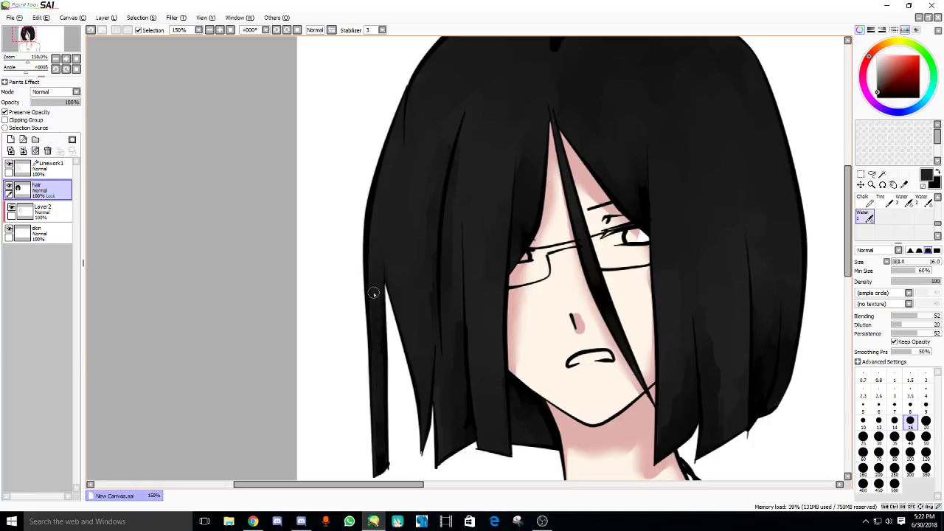
- Pick a dark hair colour and blend soft dark strokes down the right and left hair
drag(446, 276, 420, 327)
alt+click(420, 267)
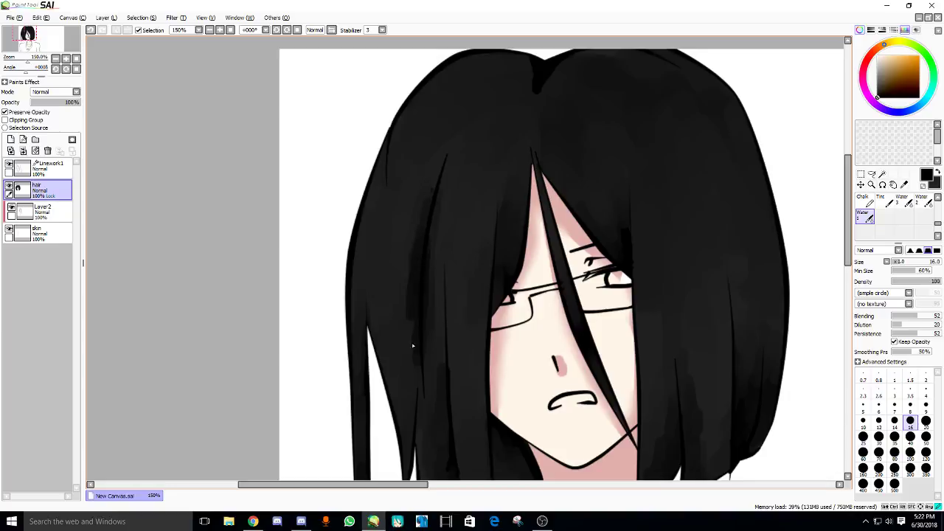
drag(442, 391, 429, 342)
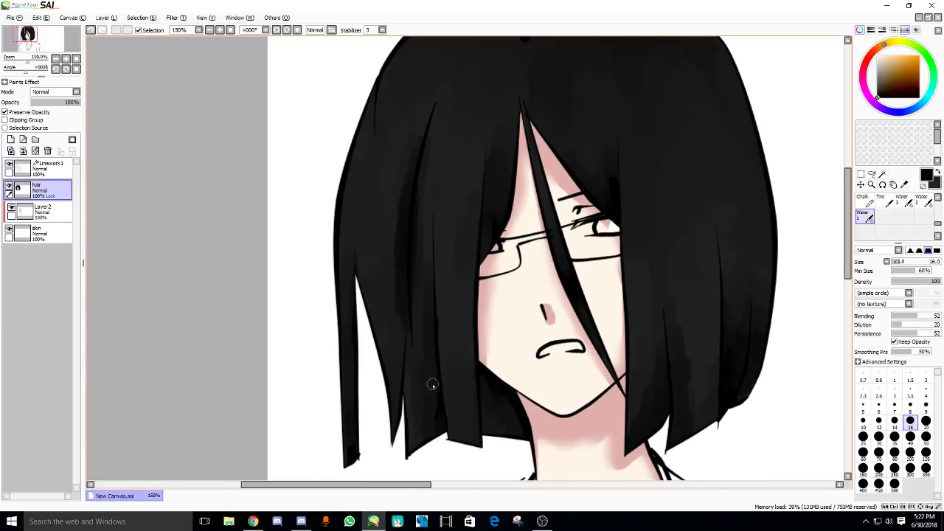
scroll(440, 393, down, 2)
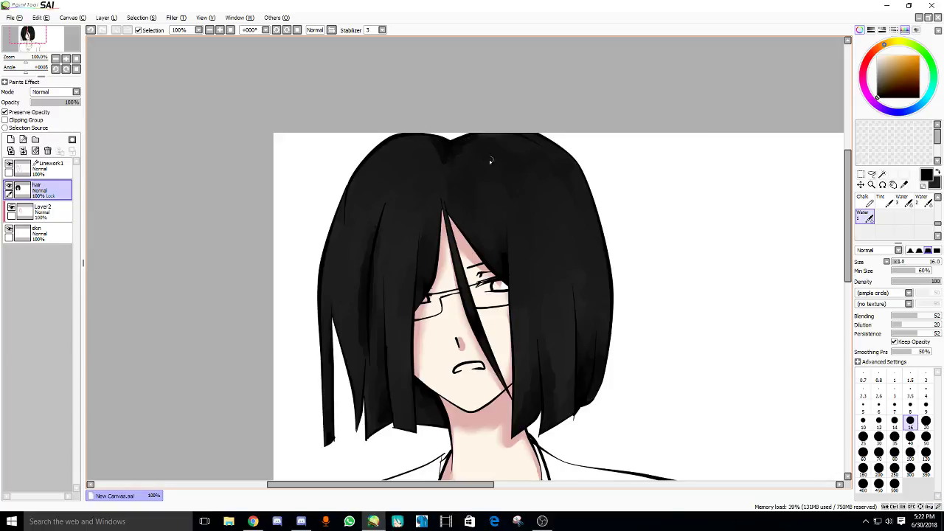
scroll(488, 135, down, 2)
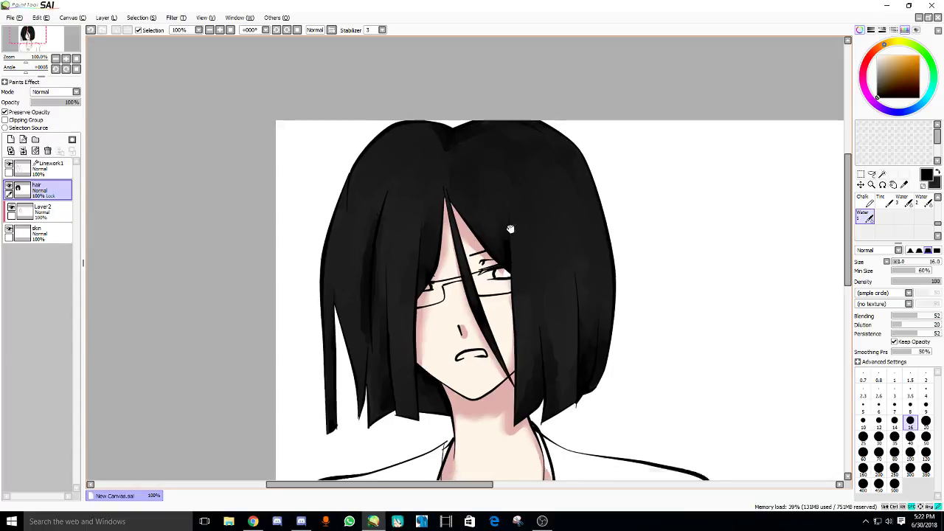
drag(549, 235, 563, 279)
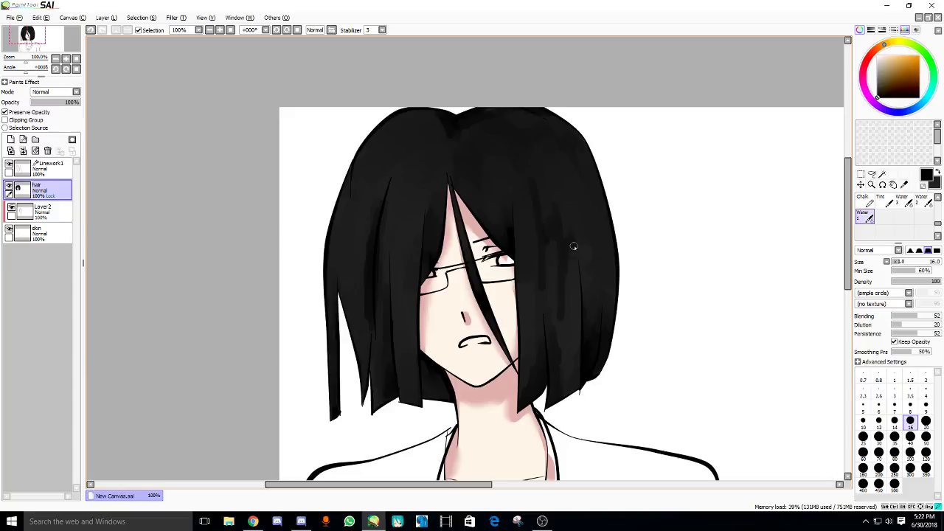
scroll(574, 231, up, 1)
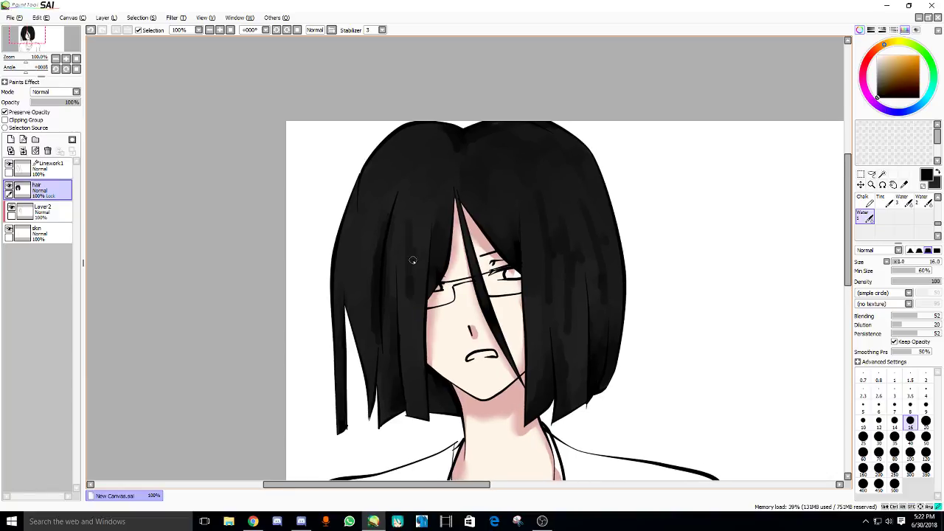
mouse_move(399, 255)
mouse_down()
mouse_move(377, 251)
mouse_move(366, 283)
mouse_up()
mouse_move(355, 240)
mouse_down()
mouse_move(336, 288)
mouse_move(337, 248)
mouse_move(377, 261)
mouse_move(385, 289)
mouse_up()
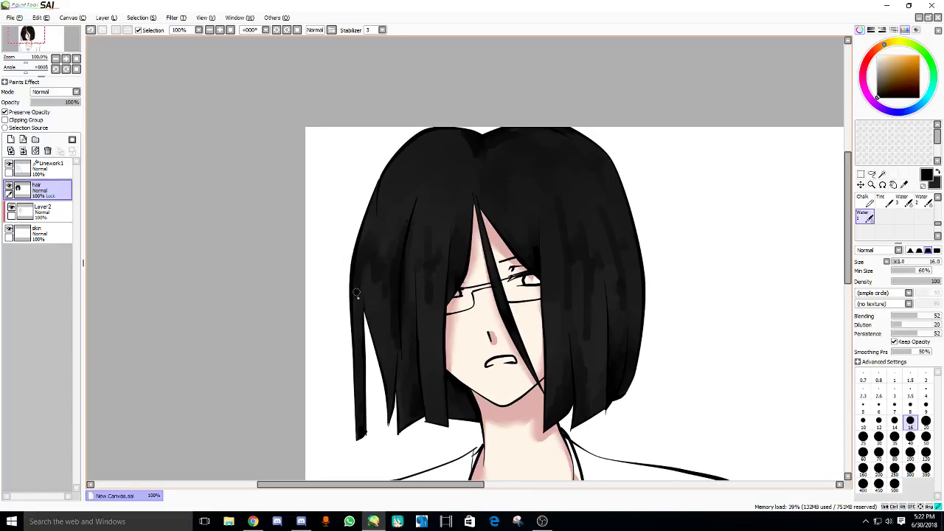
- Switch over to the YouTube live dashboard
drag(455, 226, 445, 233)
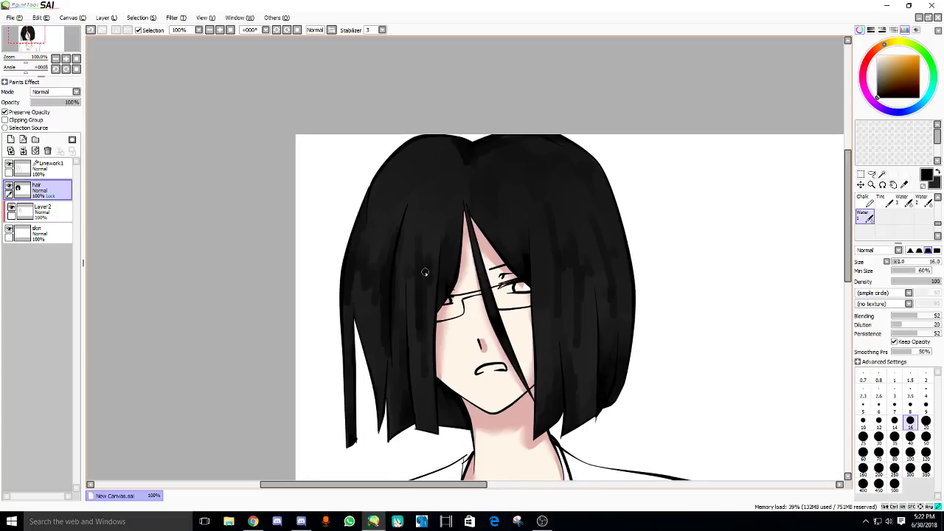
scroll(427, 317, up, 4)
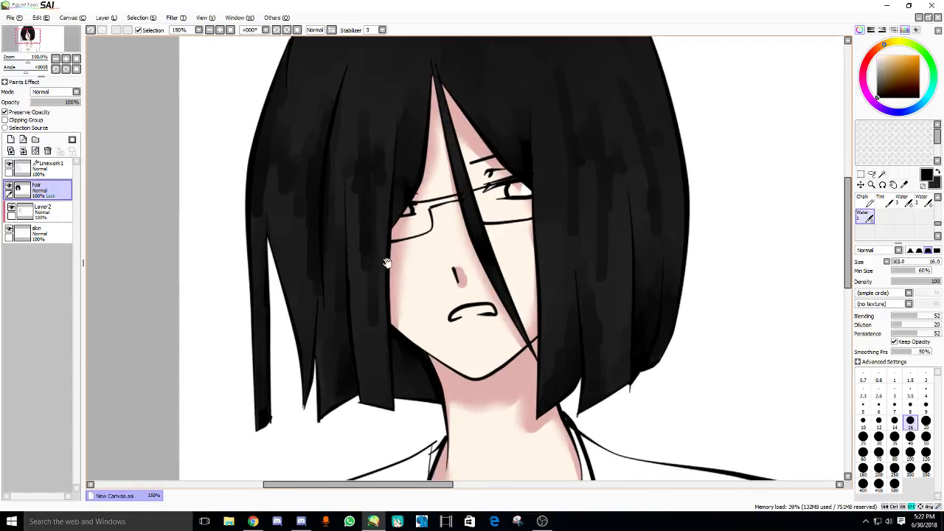
click(252, 522)
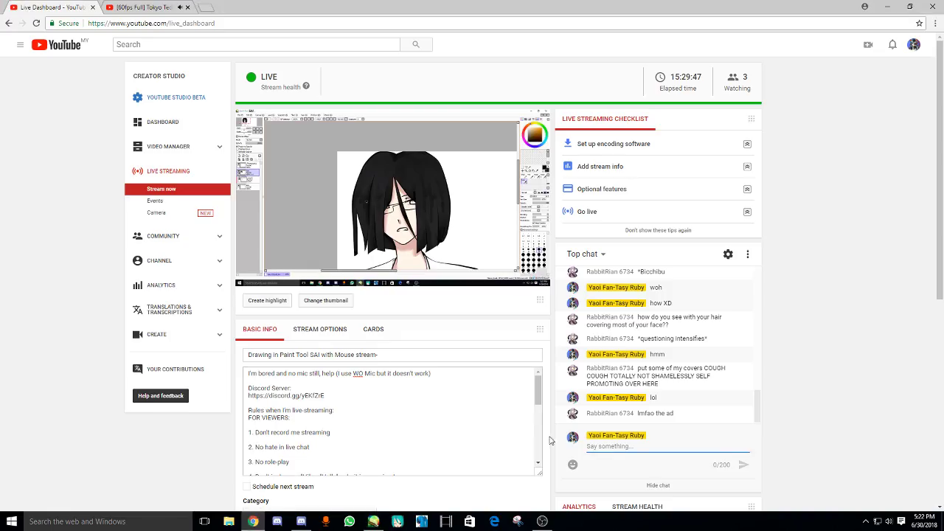
- Return to the drawing and undo then redo the last hair stroke
click(374, 522)
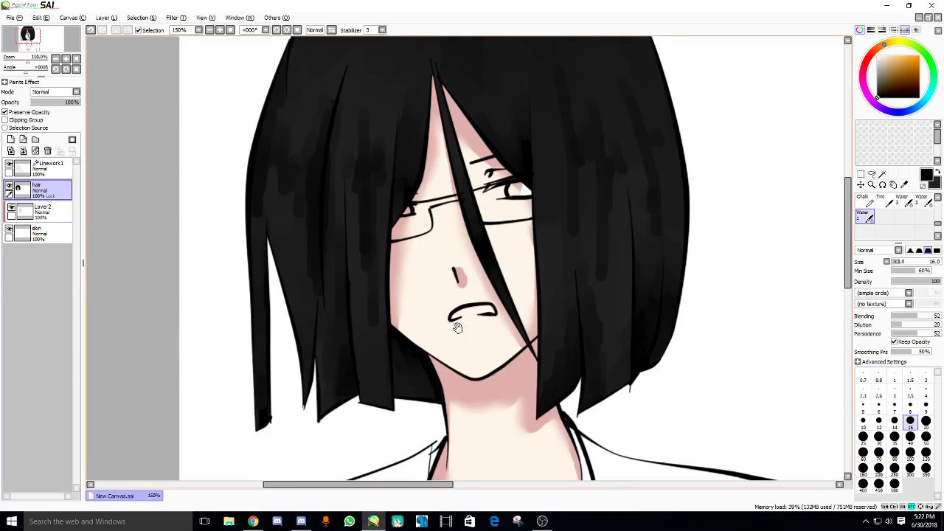
scroll(385, 379, down, 3)
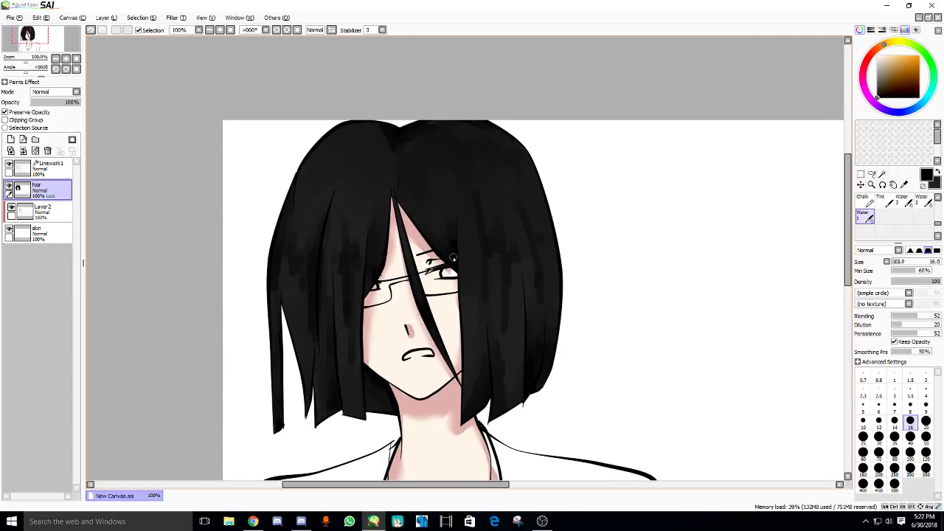
key(ctrl+z)
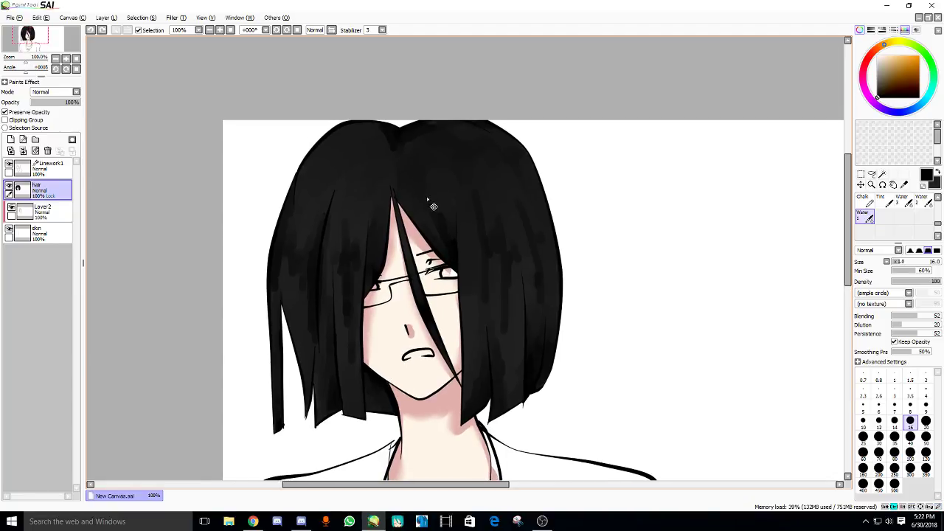
key(ctrl+y)
drag(406, 256, 399, 273)
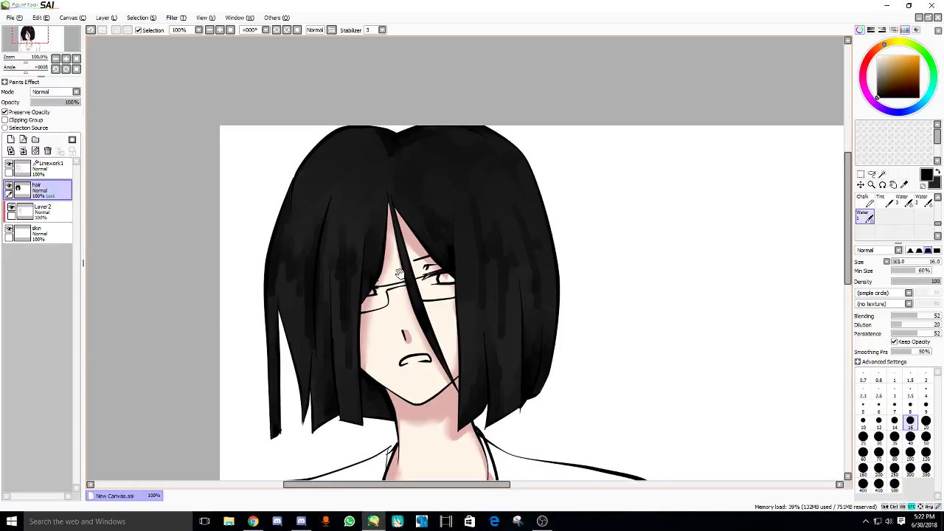
drag(375, 304, 377, 203)
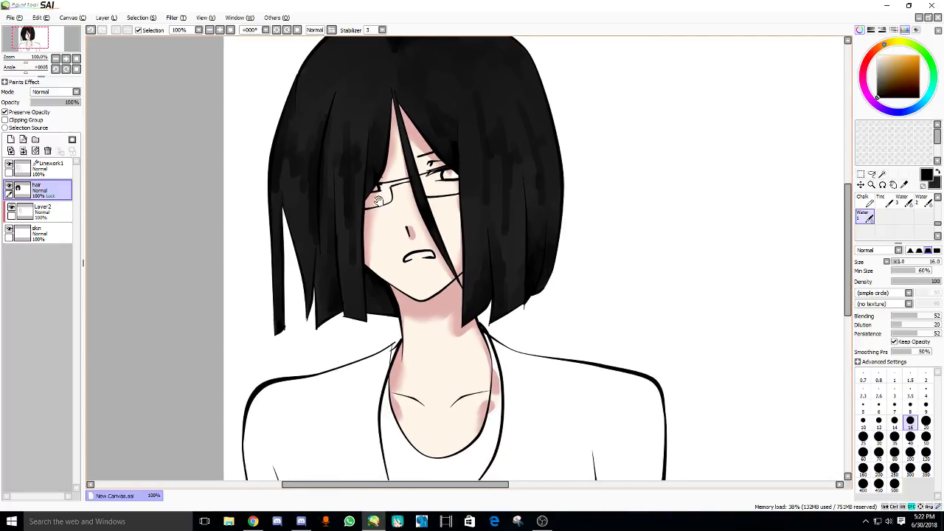
- Add a new layer clipped to the hair and select the AirBrush
click(11, 139)
click(4, 119)
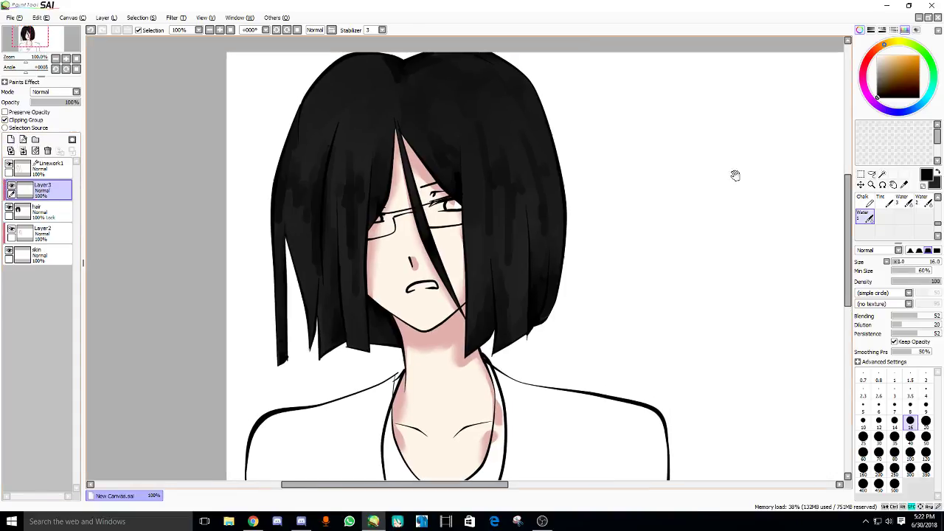
scroll(885, 210, up, 3)
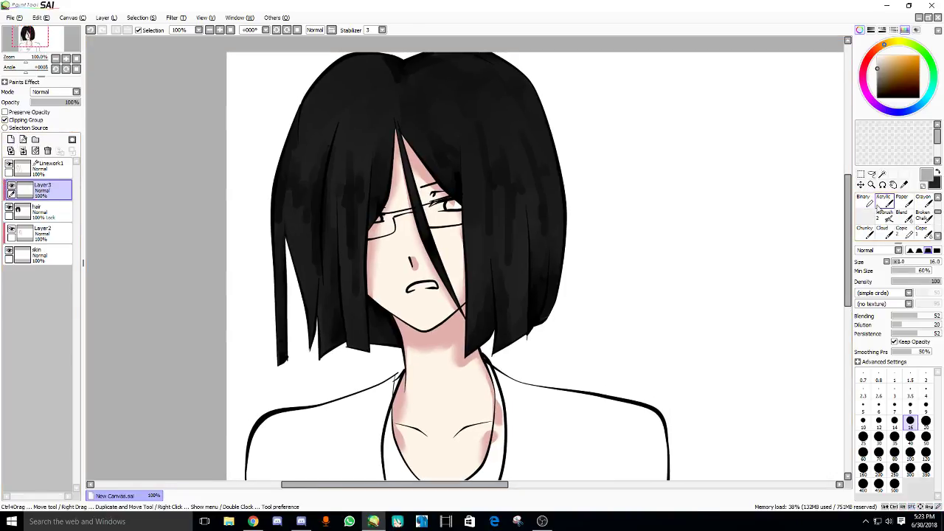
click(883, 202)
scroll(882, 205, down, 3)
click(884, 198)
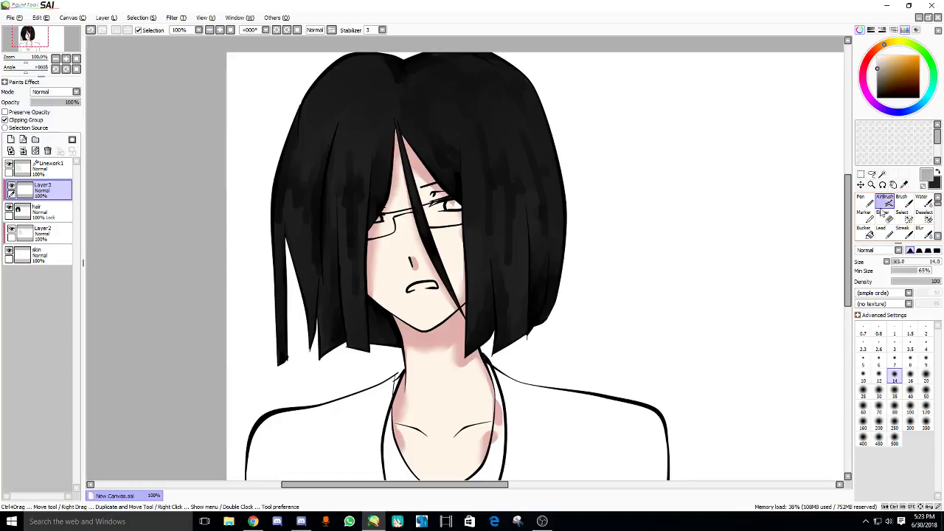
- Spray a grey highlight band across the hair and lower the layer to 17% opacity
drag(617, 171, 621, 182)
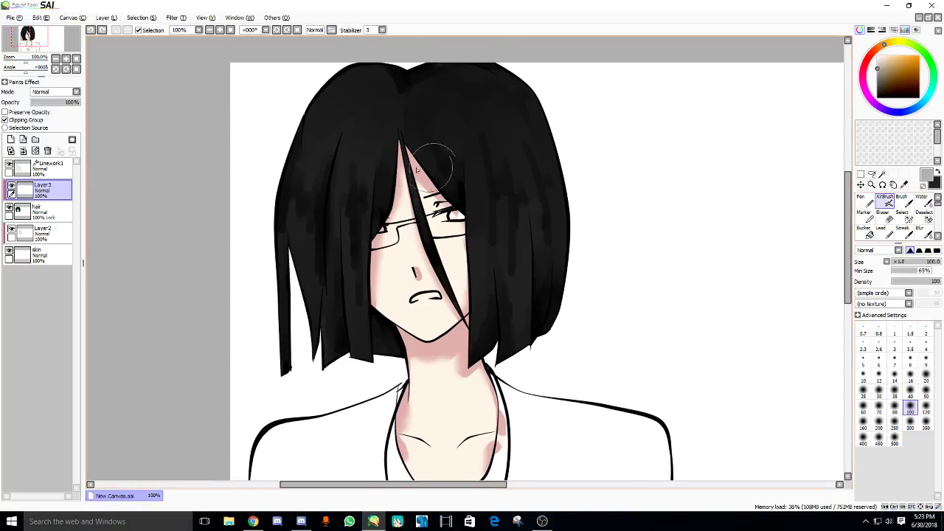
drag(564, 151, 279, 198)
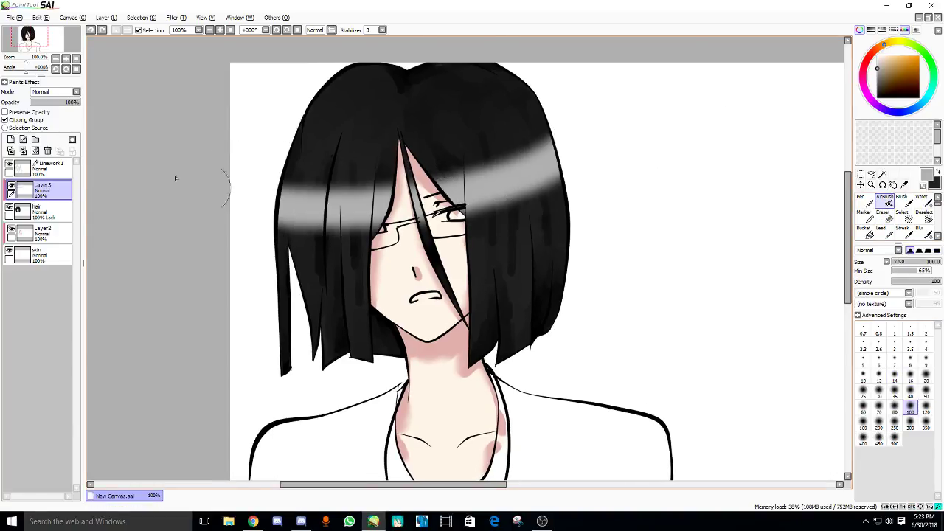
drag(47, 105, 39, 107)
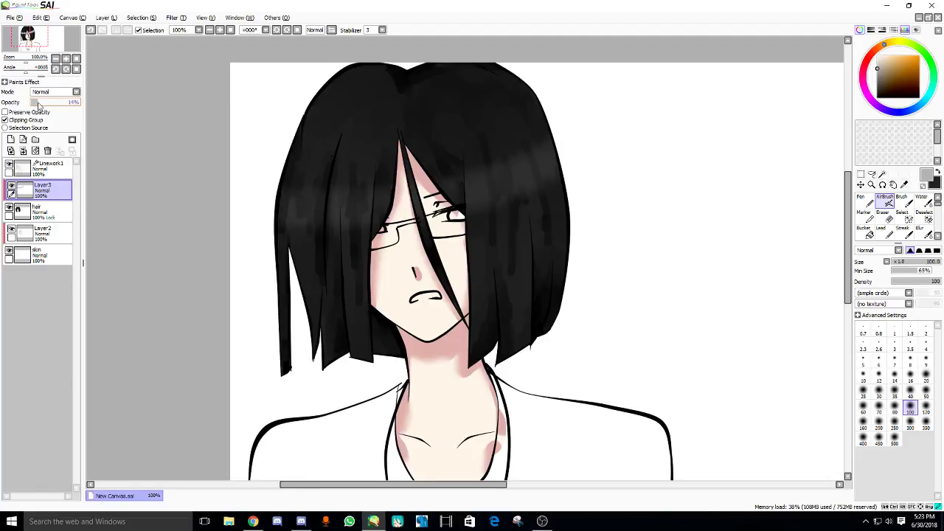
scroll(295, 147, down, 2)
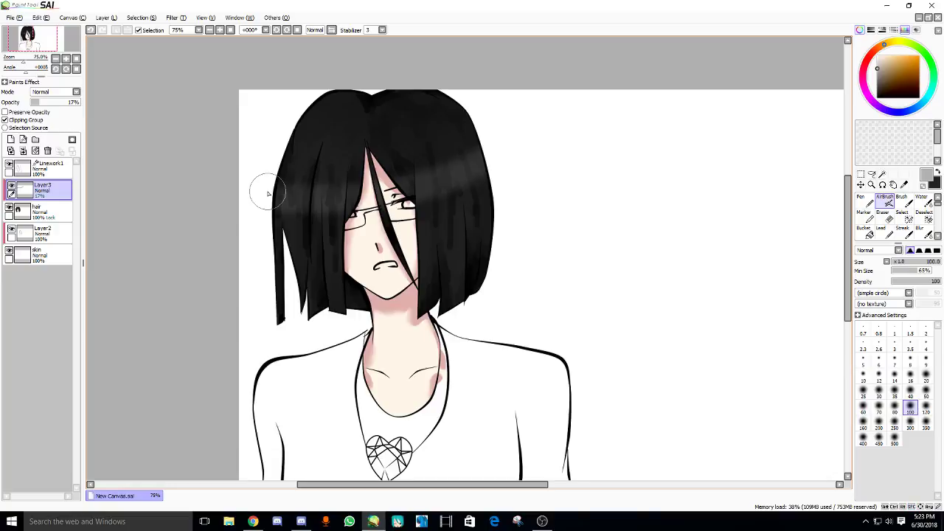
scroll(268, 194, up, 3)
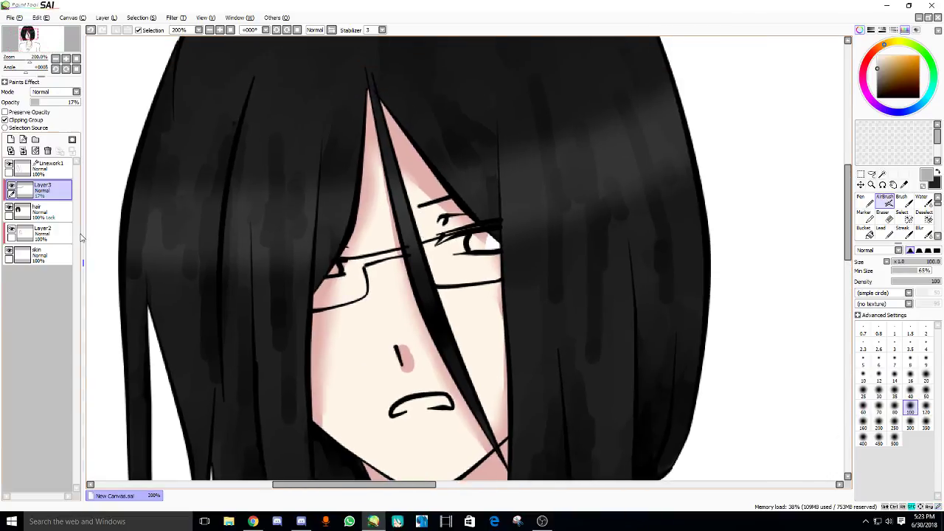
scroll(172, 248, up, 1)
scroll(171, 181, down, 2)
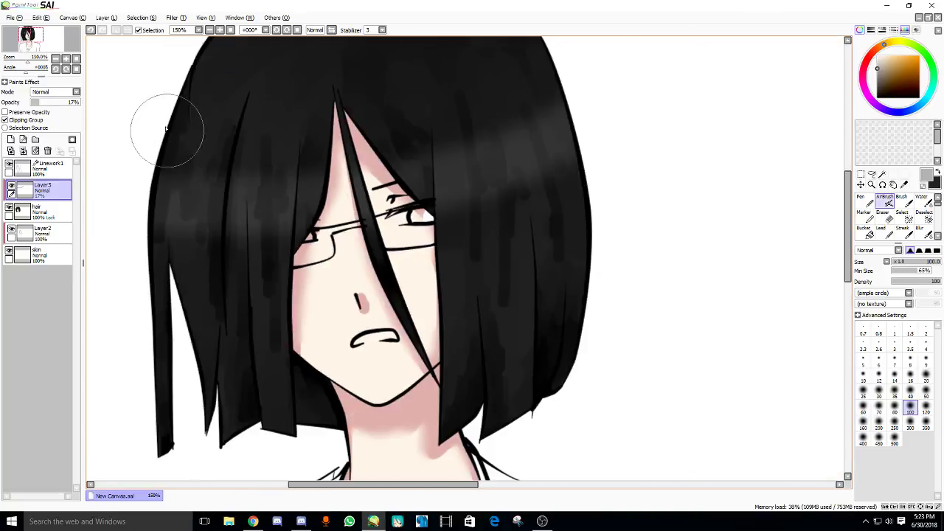
scroll(160, 305, up, 1)
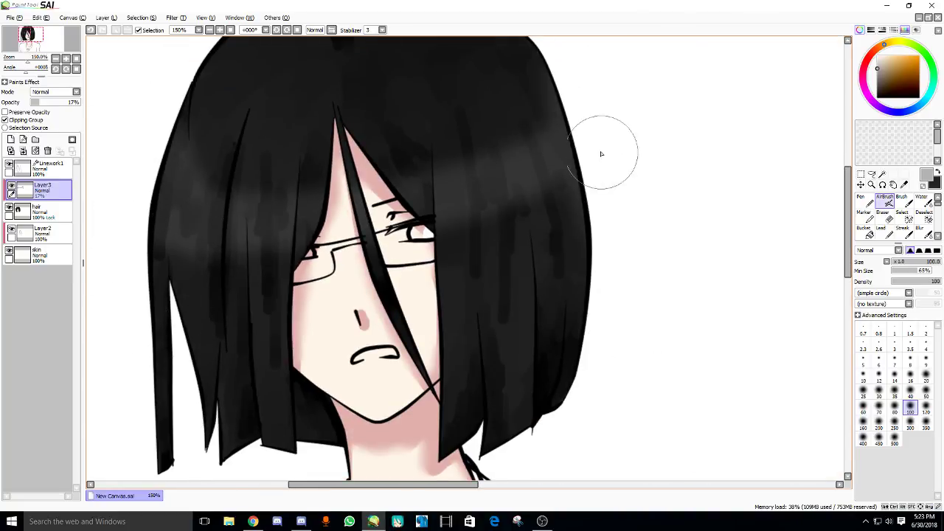
scroll(510, 301, up, 1)
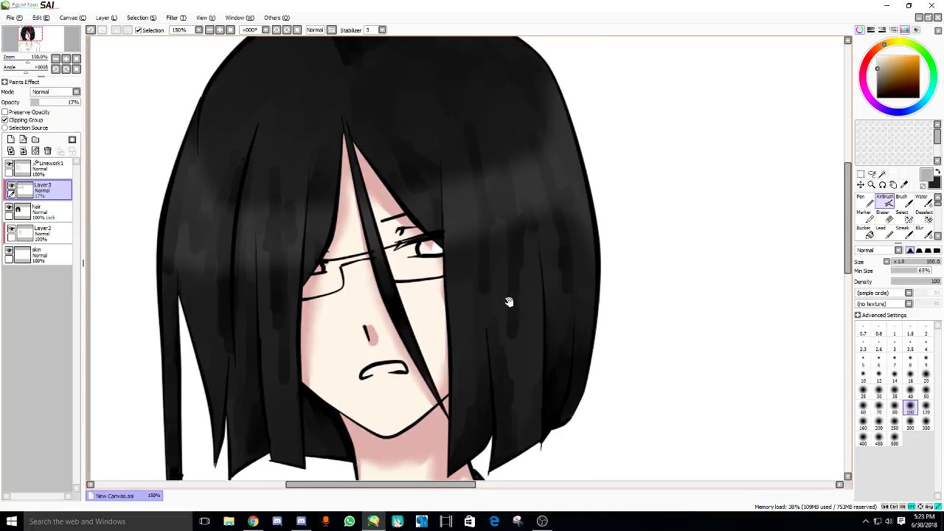
scroll(487, 295, down, 1)
scroll(465, 289, down, 1)
- Erase part of the grey sheen on the left hair with a size-120 Eraser
click(883, 212)
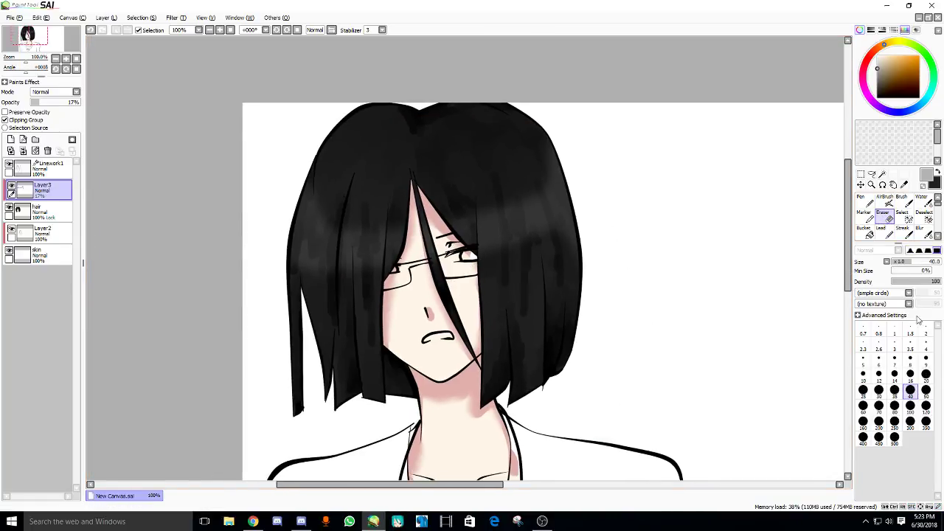
key(bracketright)
key(bracketright)
key(bracketright)
key(bracketright)
key(bracketright)
key(bracketright)
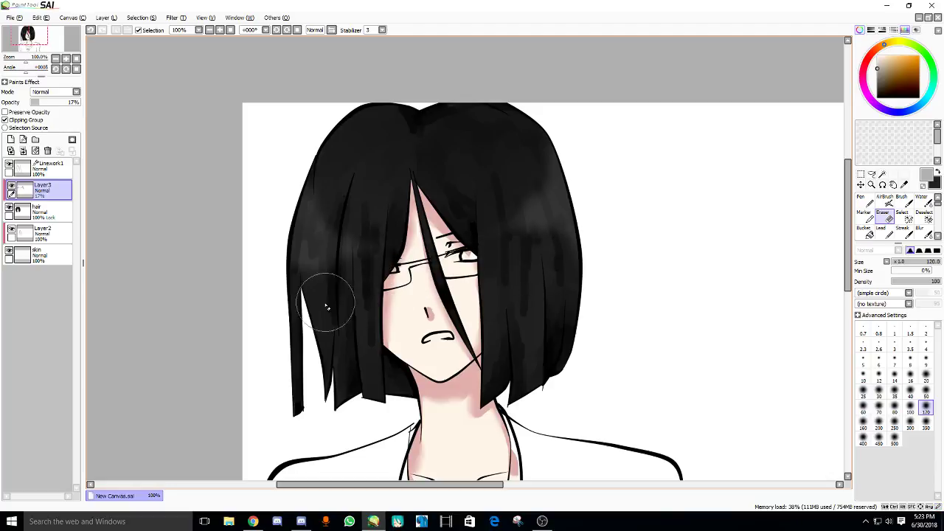
scroll(362, 281, down, 1)
mouse_move(320, 281)
mouse_down()
mouse_move(349, 257)
mouse_move(363, 305)
mouse_move(360, 267)
mouse_move(418, 243)
mouse_move(337, 263)
mouse_move(376, 248)
mouse_up()
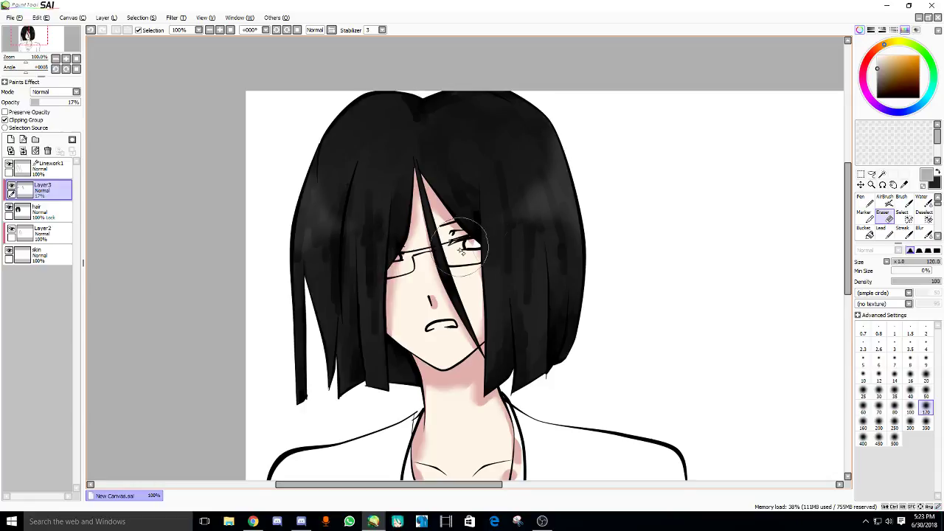
scroll(526, 262, down, 1)
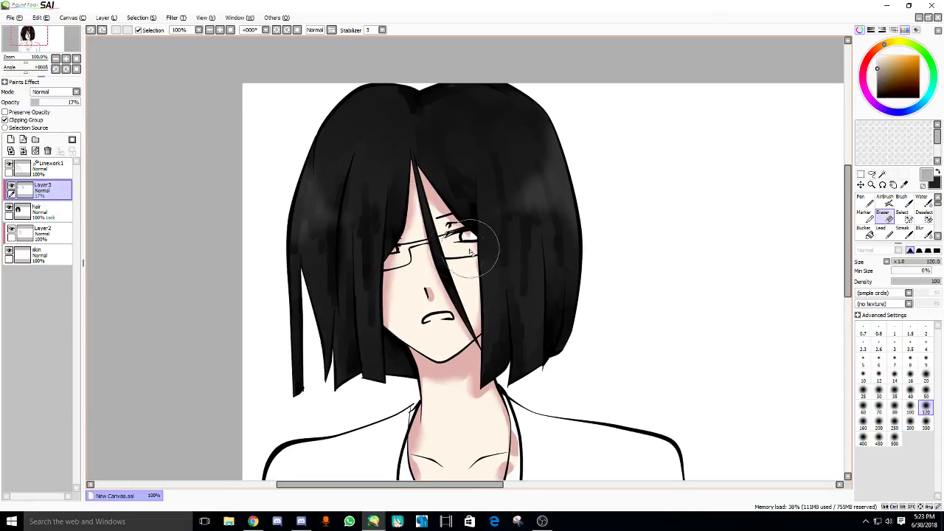
drag(351, 254, 342, 227)
scroll(342, 226, up, 1)
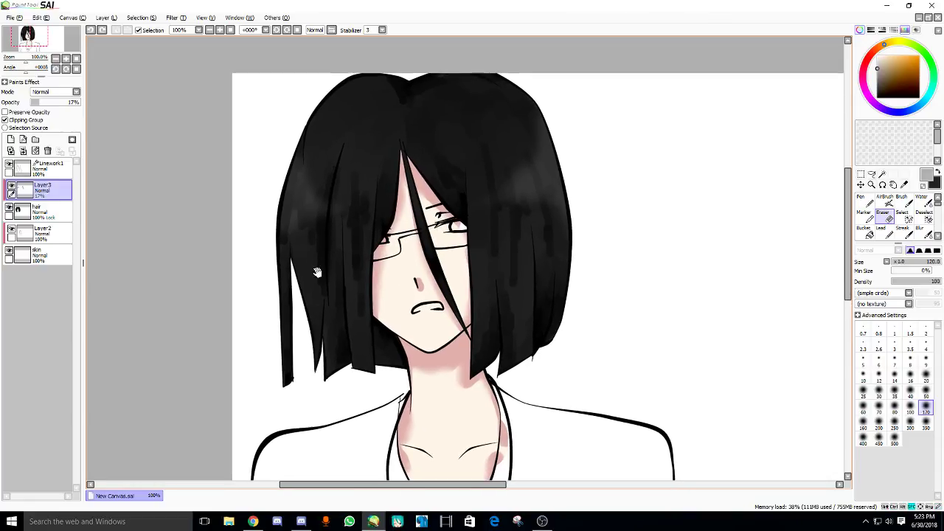
scroll(316, 273, down, 5)
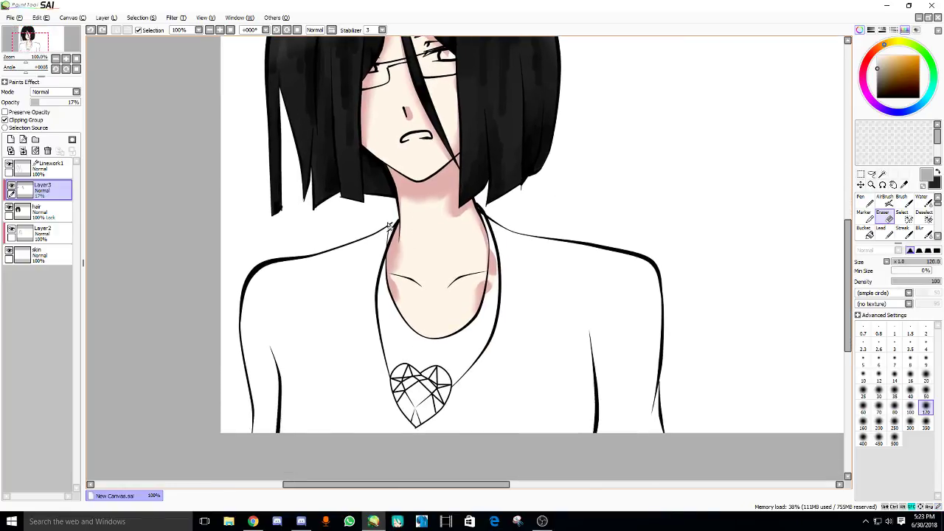
scroll(389, 227, up, 5)
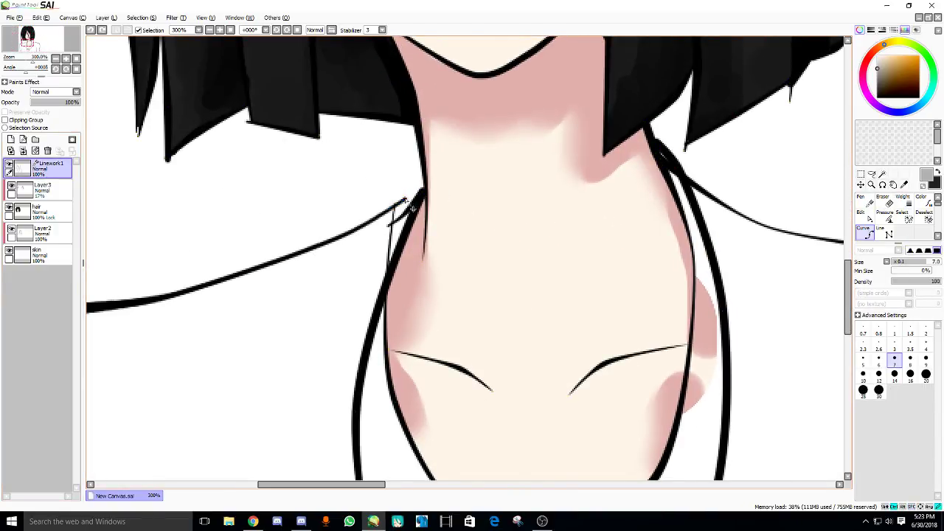
- Close the collar line against the neck outline and keep the neck shading clipped to the skin
click(418, 194)
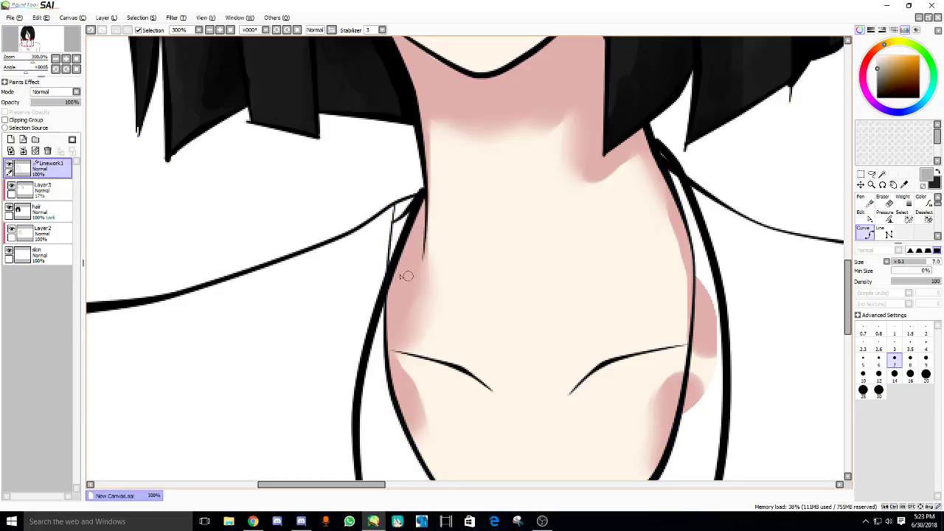
click(42, 233)
key(e)
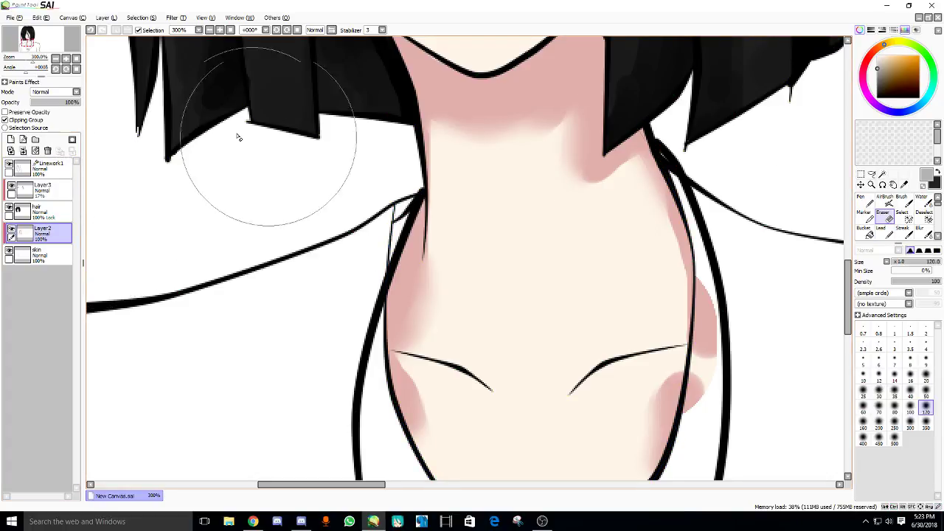
click(5, 120)
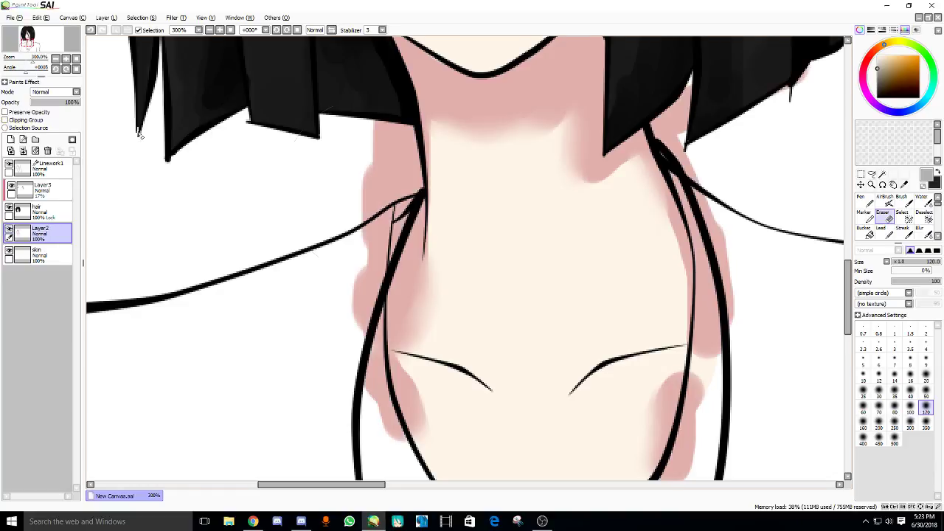
click(25, 120)
- Fill the skin gap beside the neck with cream using a small Pen
click(37, 254)
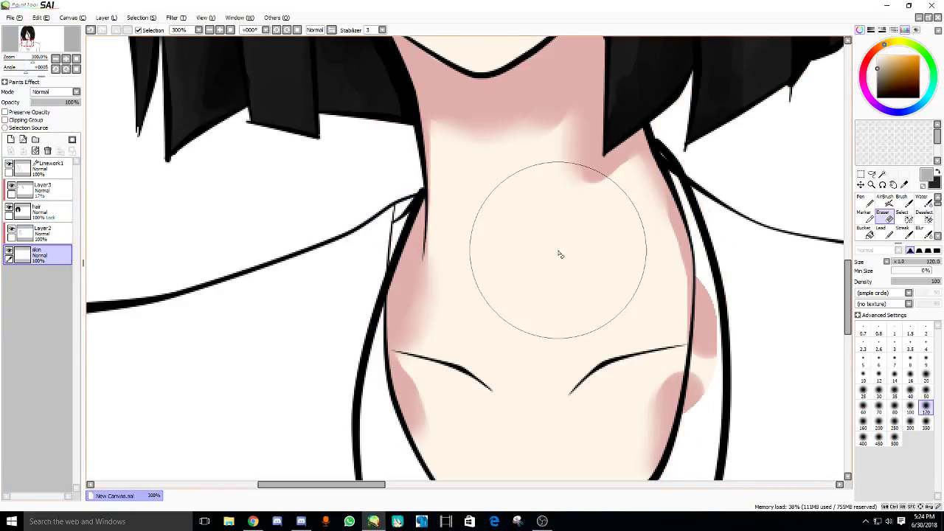
alt+click(596, 243)
key(n)
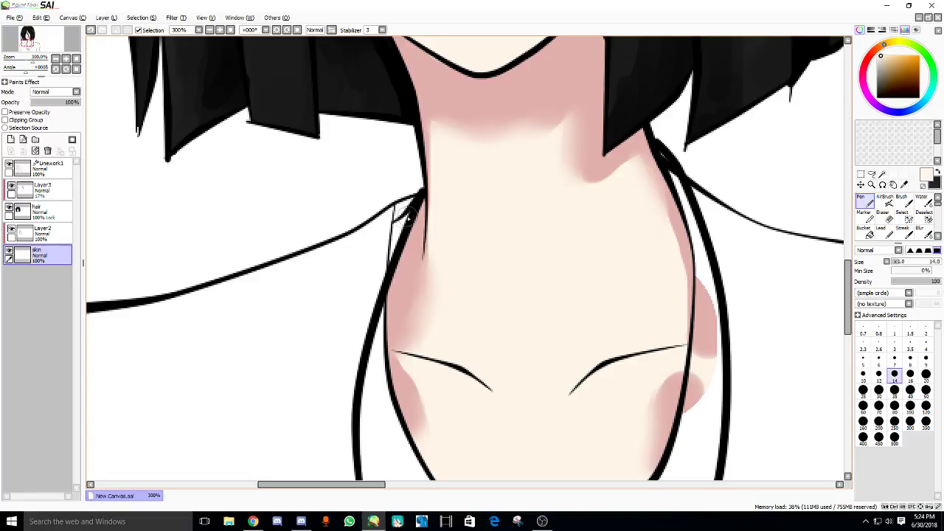
mouse_move(410, 217)
mouse_down()
mouse_move(391, 236)
mouse_move(403, 245)
mouse_up()
scroll(410, 218, down, 3)
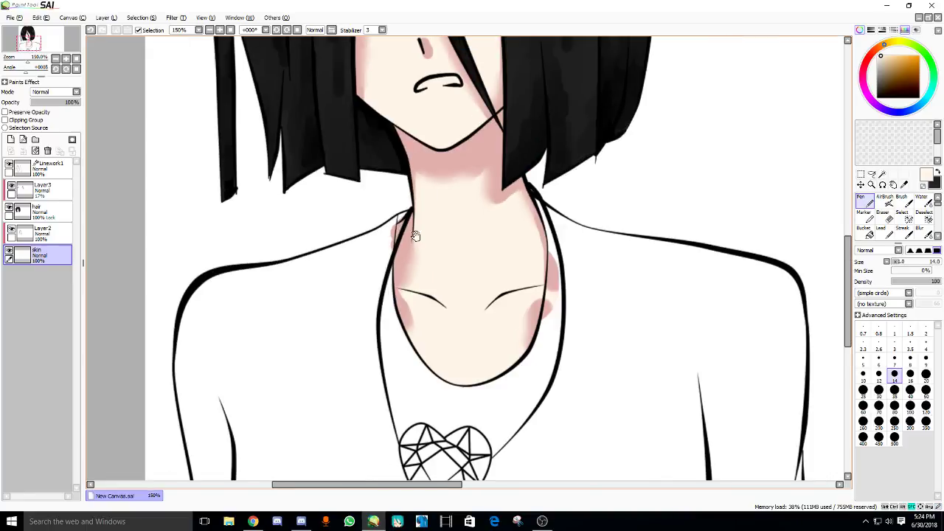
- Add a new layer above the neck shading and open its name for editing
click(37, 234)
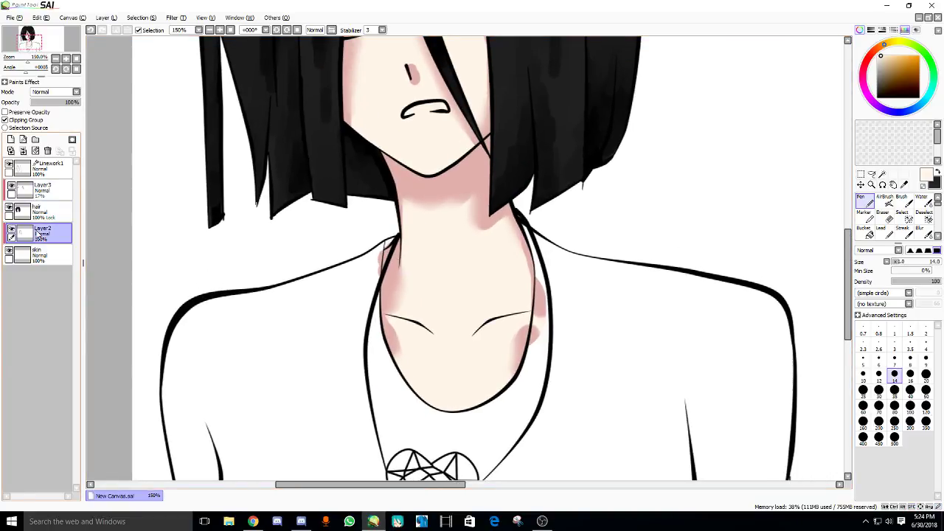
click(10, 139)
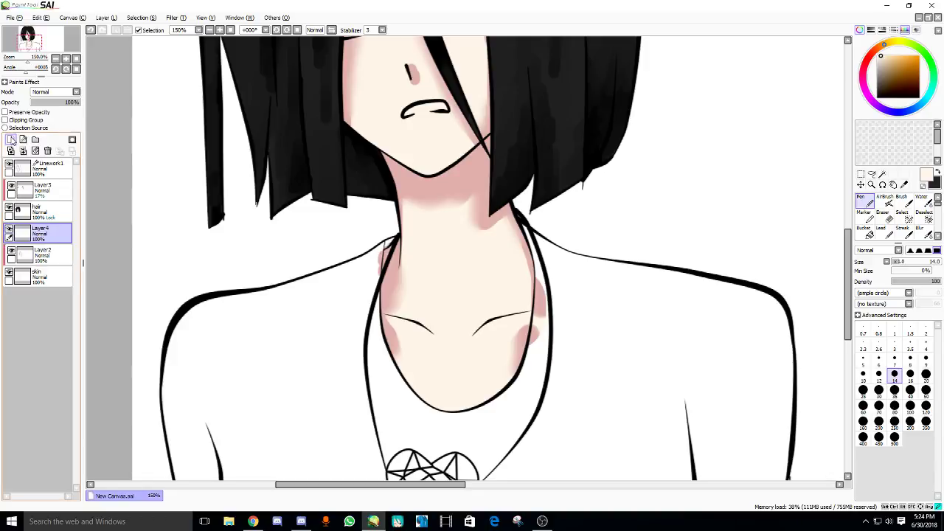
double_click(40, 229)
- Name the layer 'clothe', then Magic Wand-select the shirt and neck strip on Linework1
text(clothe)
key(Return)
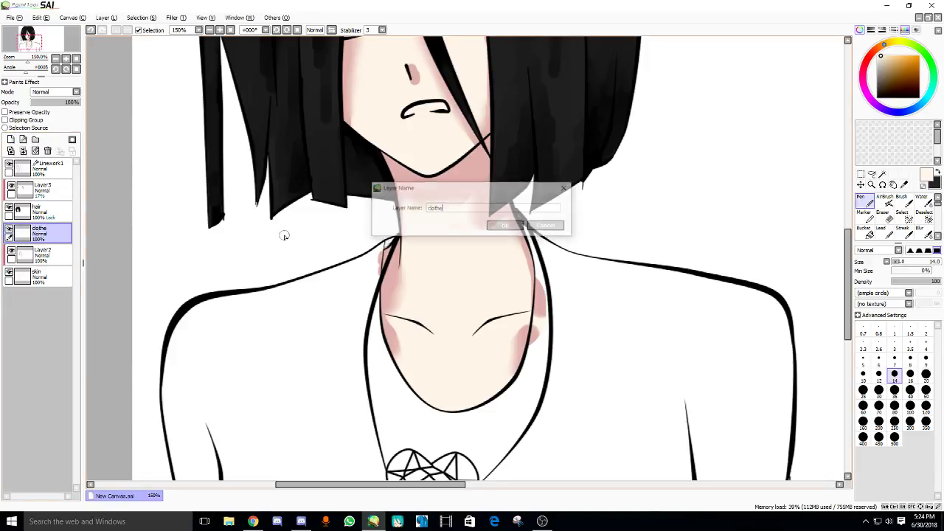
click(40, 168)
click(883, 173)
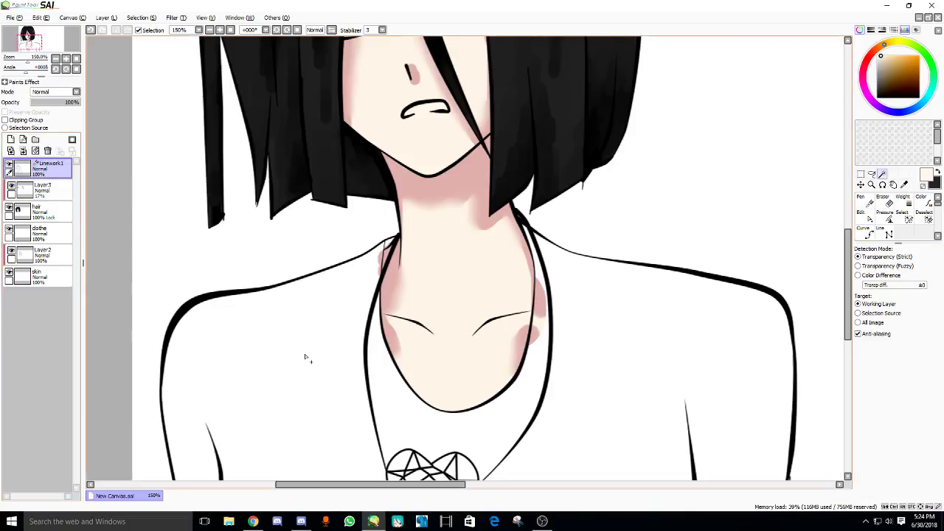
click(305, 353)
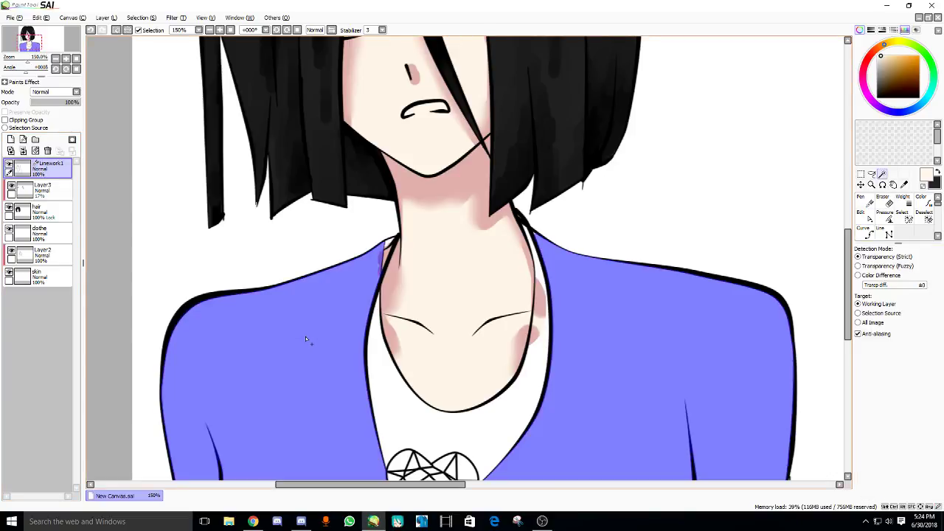
scroll(339, 360, down, 2)
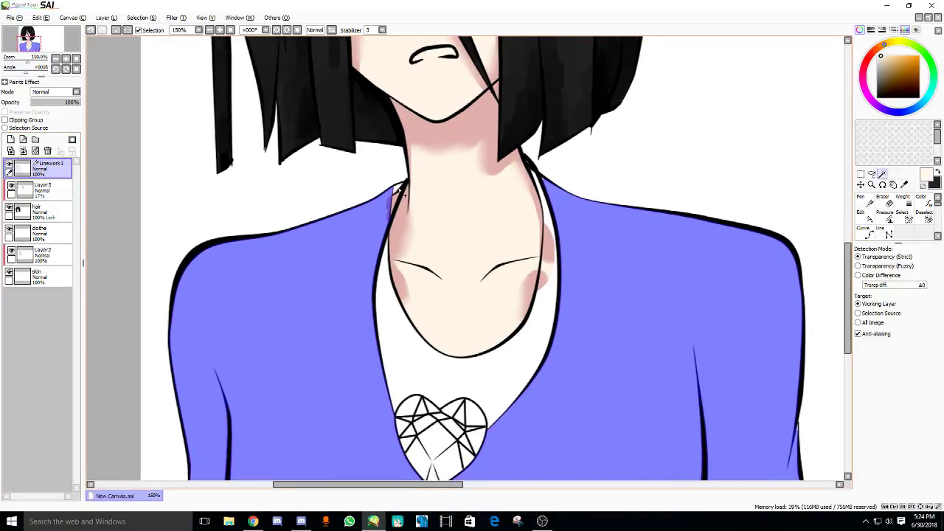
scroll(543, 180, up, 3)
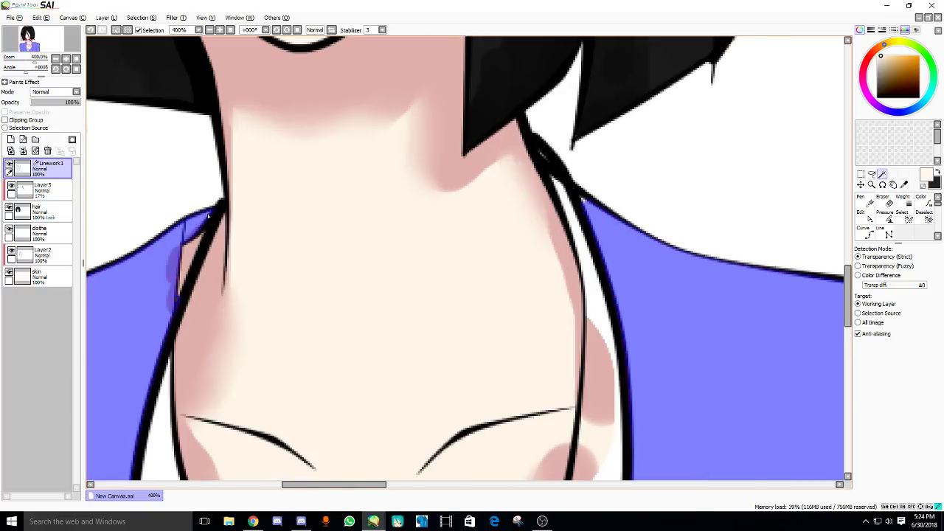
click(565, 197)
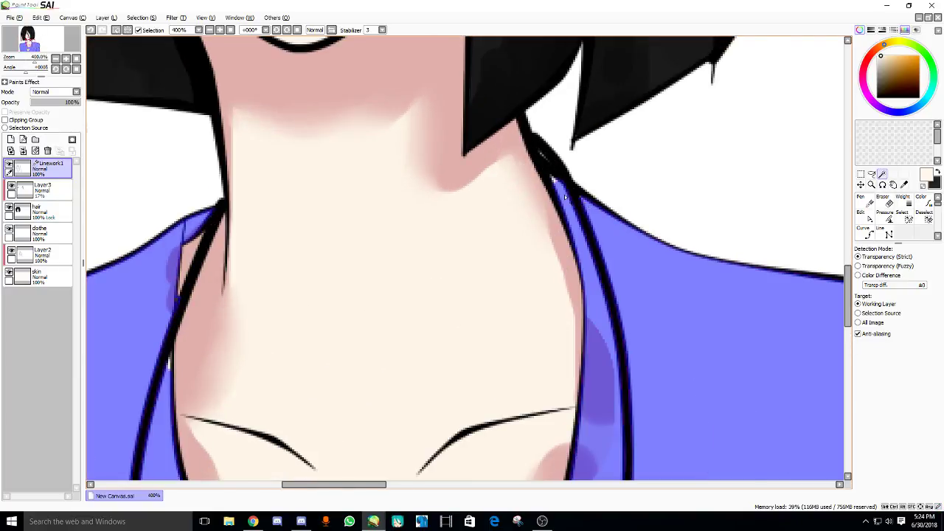
- Choose a dark red on the colour wheel for the shirt
drag(217, 322, 323, 201)
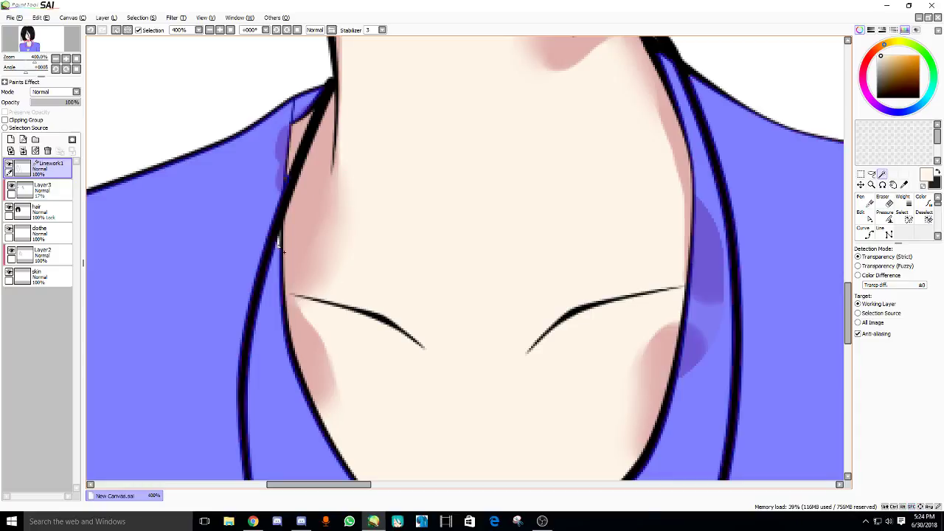
scroll(280, 237, down, 4)
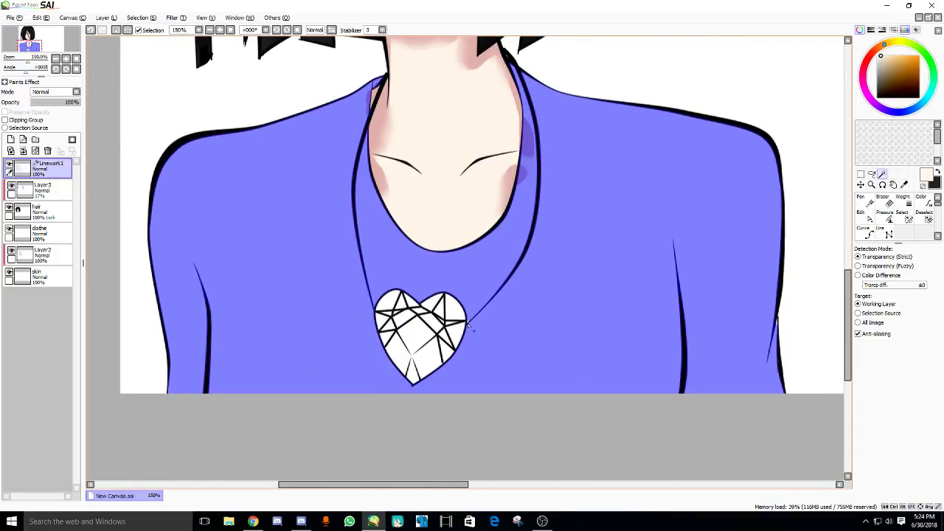
scroll(469, 324, up, 4)
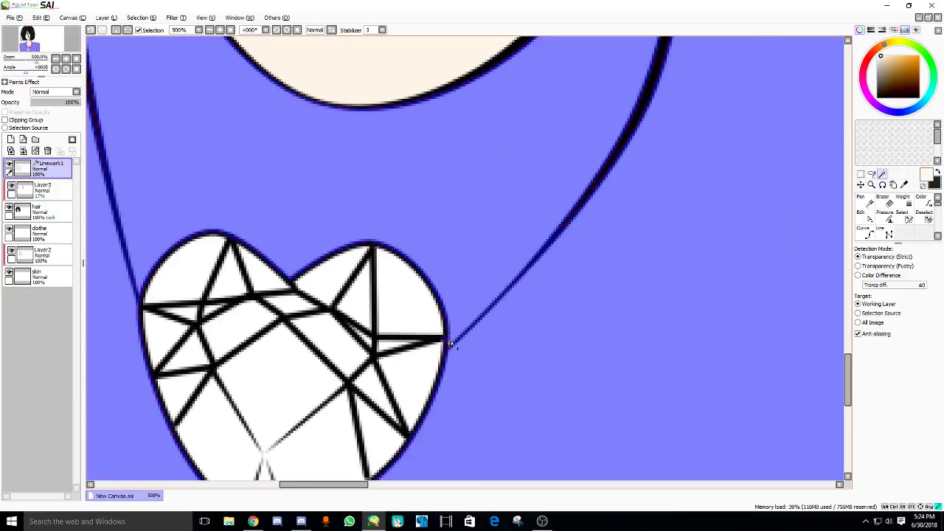
scroll(451, 347, down, 6)
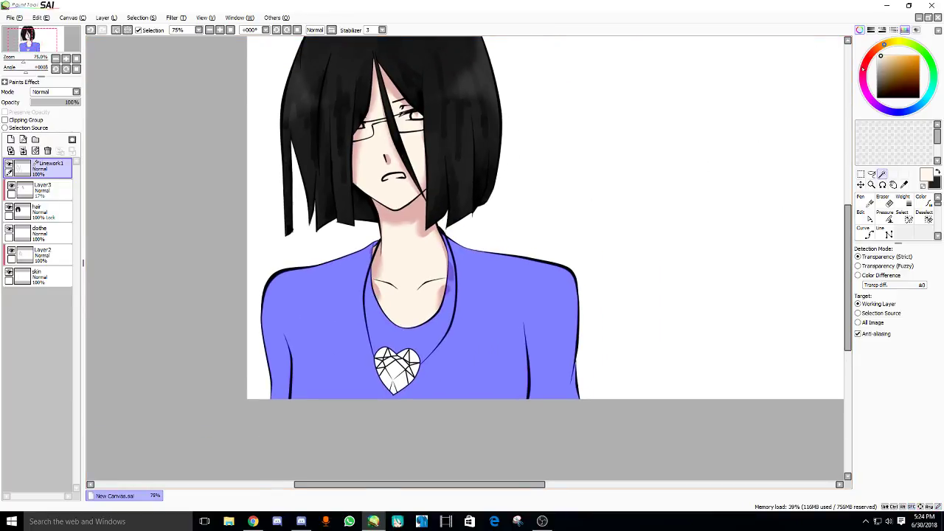
click(868, 56)
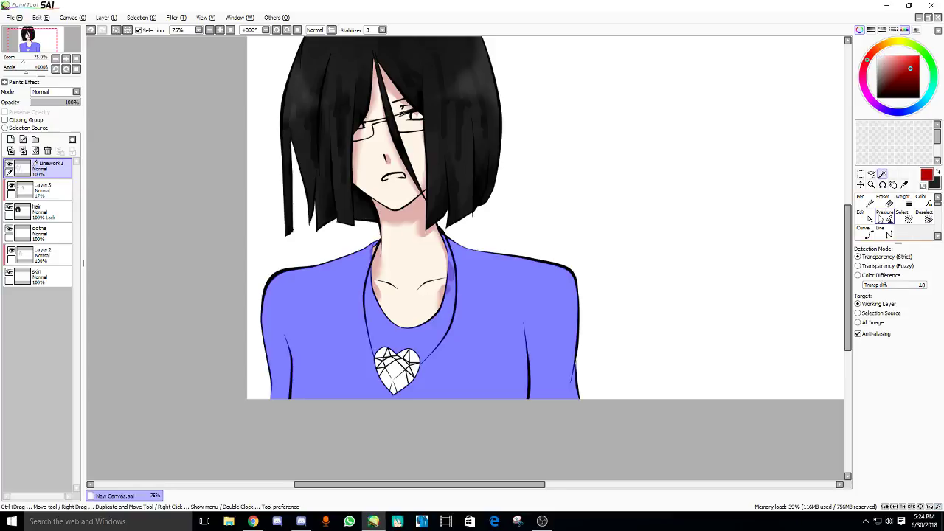
- Paint the shirt selection solid red with a large Pen on the clothe layer, then deselect
click(41, 233)
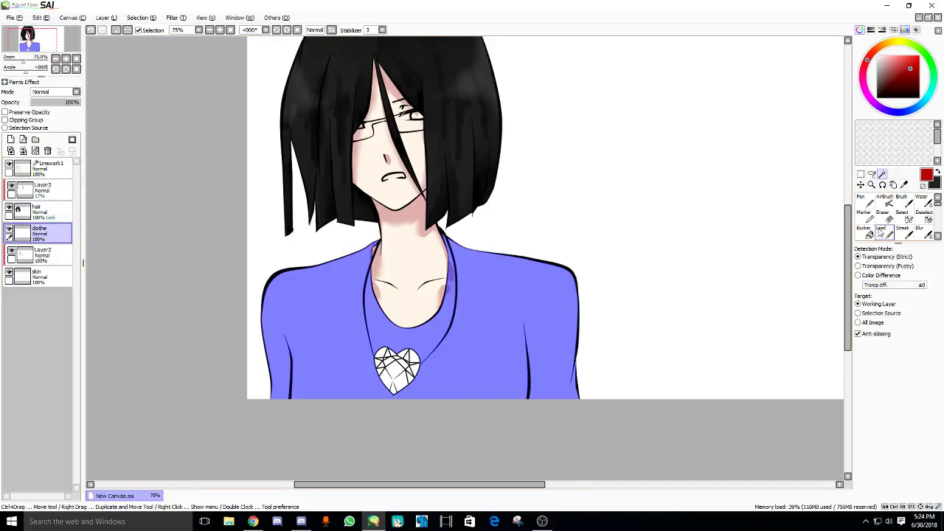
click(864, 200)
drag(805, 409, 228, 276)
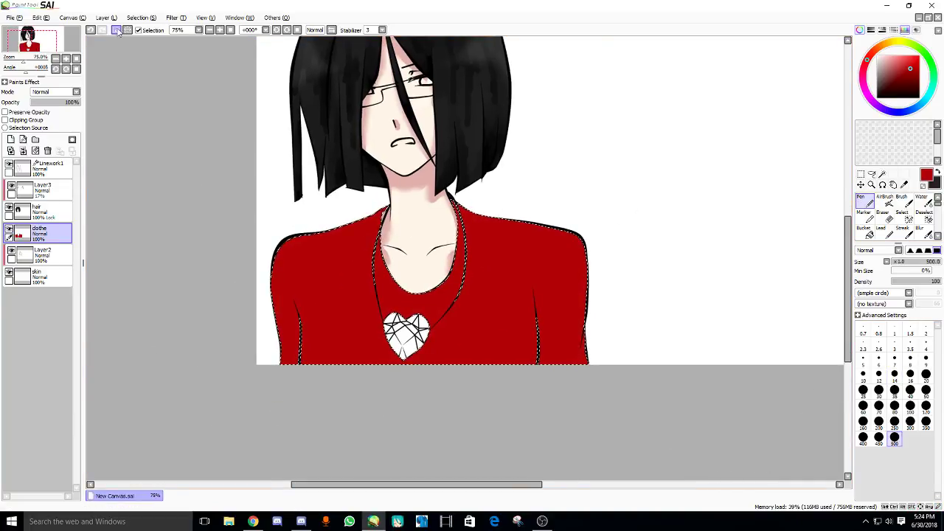
click(116, 30)
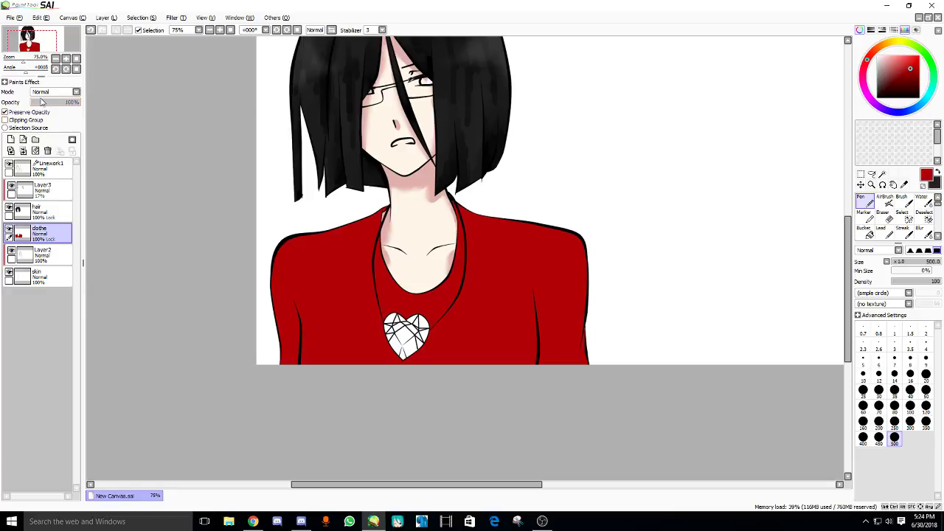
scroll(584, 141, up, 1)
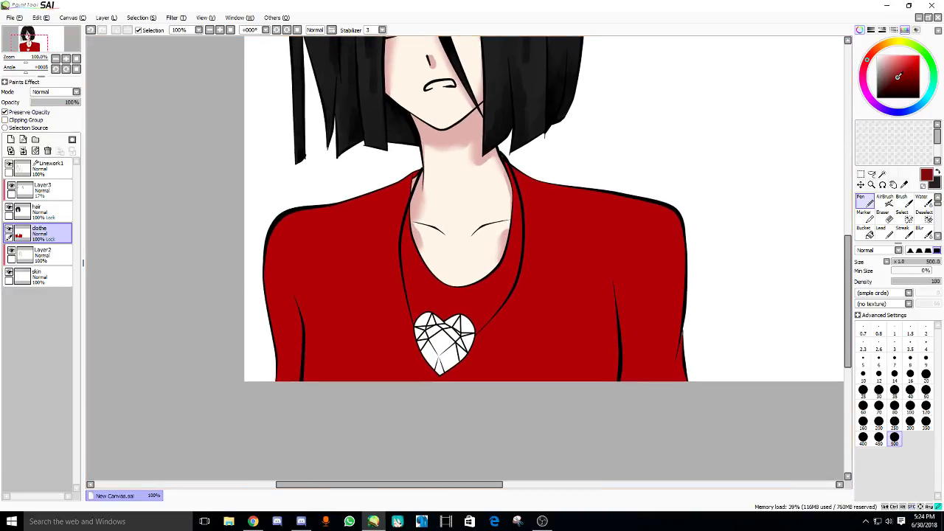
click(911, 202)
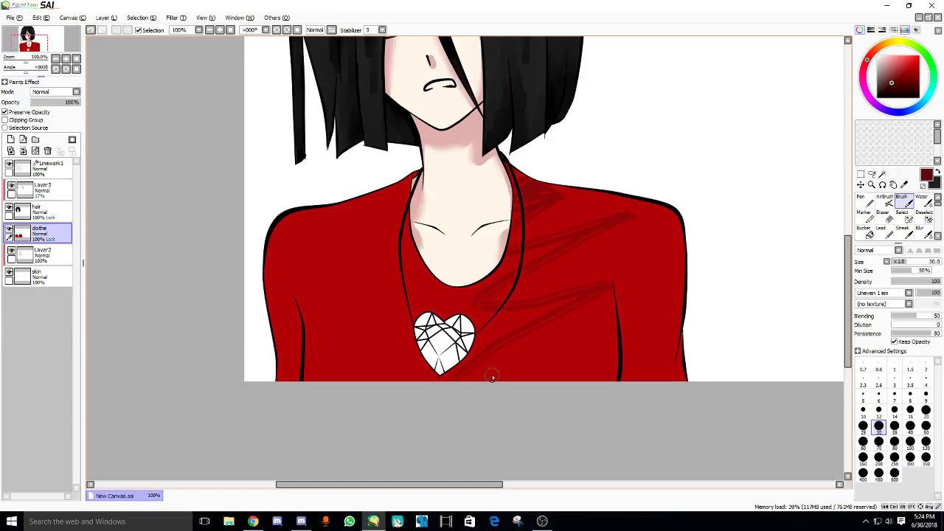
- With a simple-circle brush at size 60, shade the shirt's right side and left sleeve dark red
key(ctrl+z)
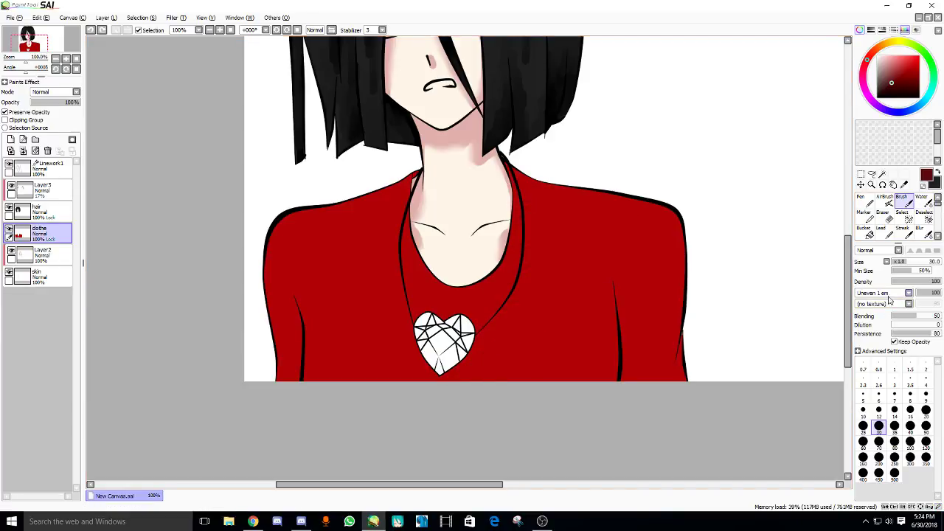
click(889, 295)
scroll(912, 423, up, 10)
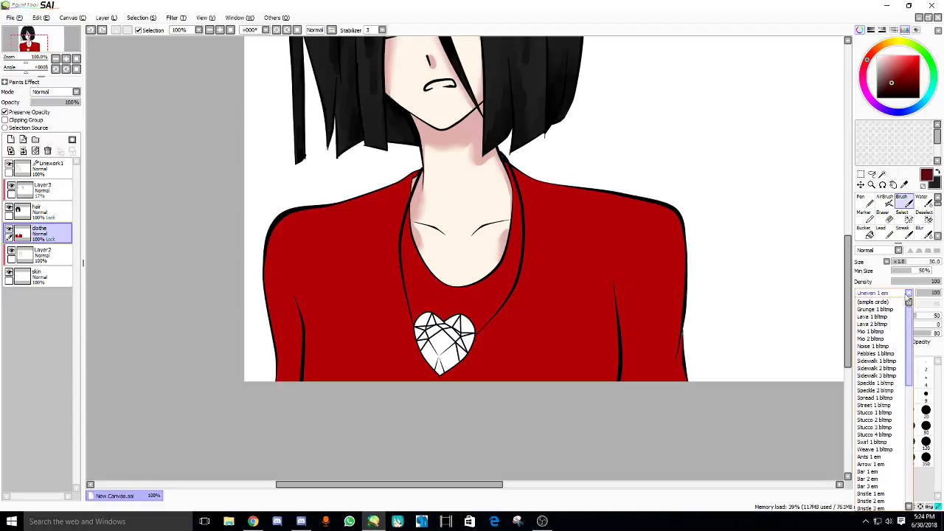
click(878, 301)
key(bracketright)
key(bracketright)
key(bracketright)
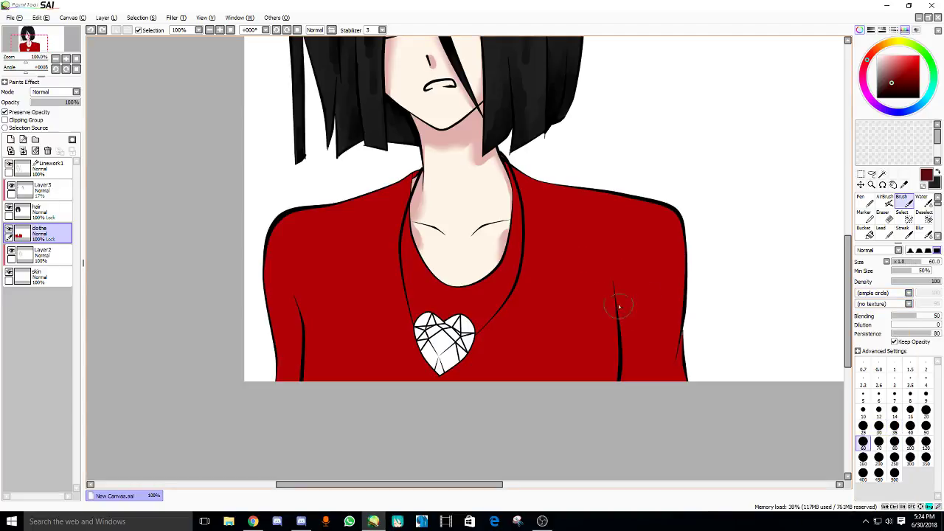
mouse_move(616, 306)
mouse_down()
mouse_move(618, 392)
mouse_move(593, 380)
mouse_up()
drag(457, 349, 463, 352)
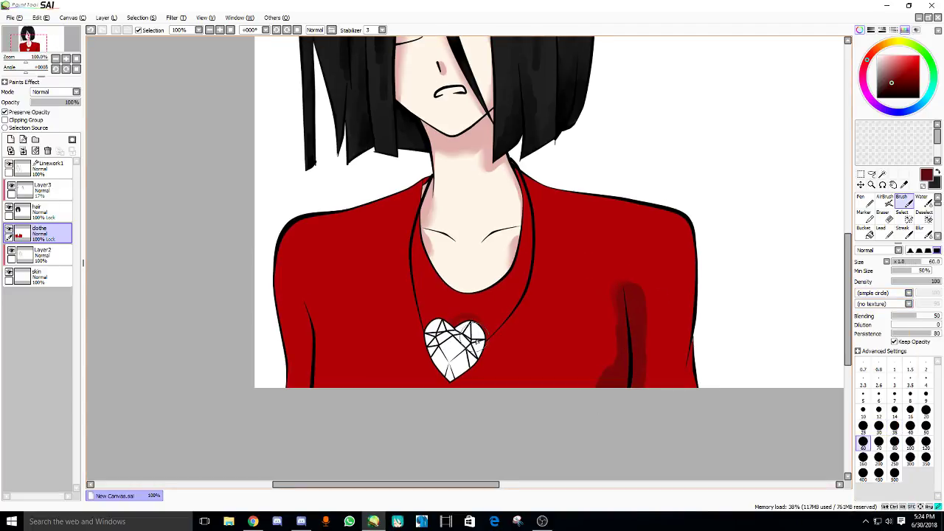
scroll(449, 348, up, 1)
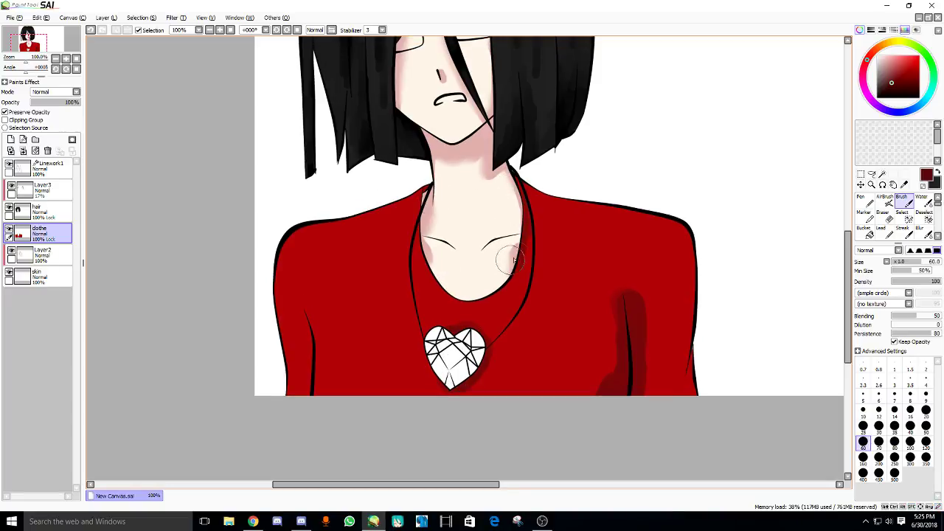
drag(288, 217, 295, 338)
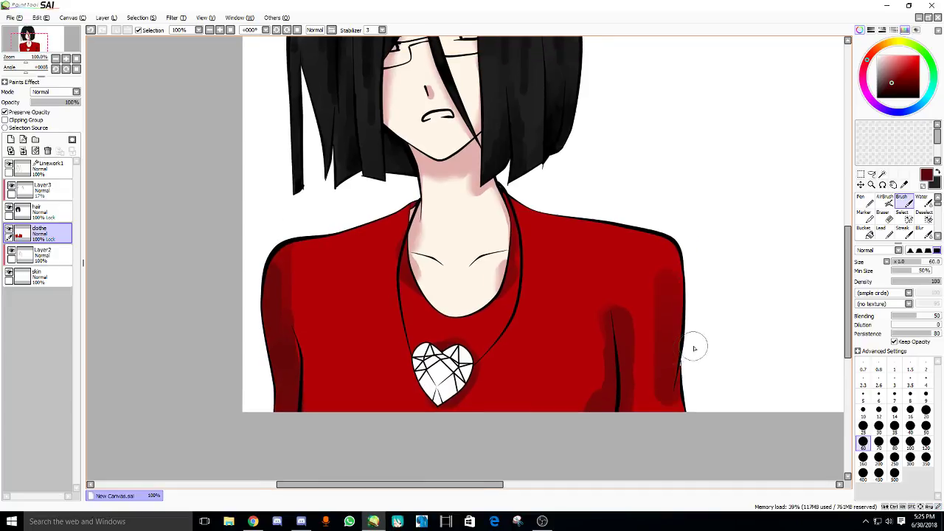
- Zoom in on the shirt's edge and re-lock the clothe layer's transparency, leaving it unclipped
key(ctrl+plus)
key(ctrl+plus)
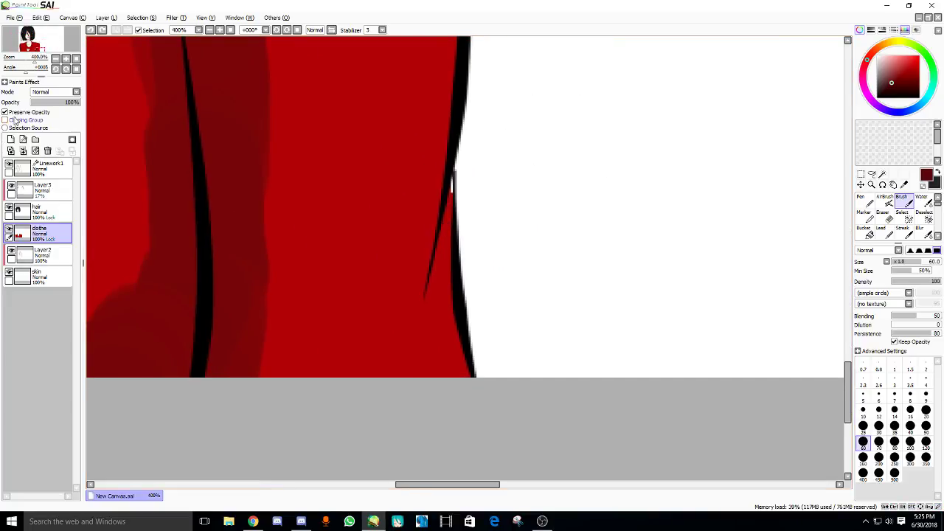
click(14, 113)
drag(373, 239, 462, 261)
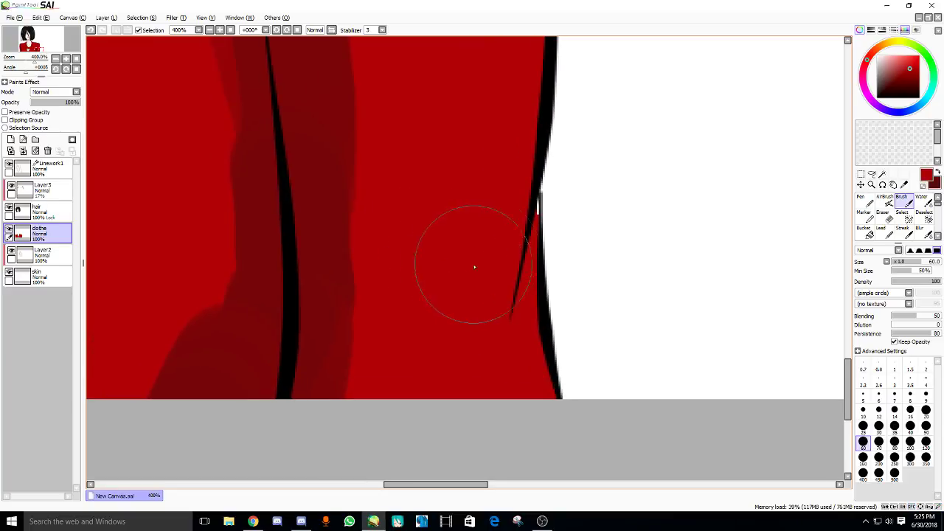
key(ctrl+plus)
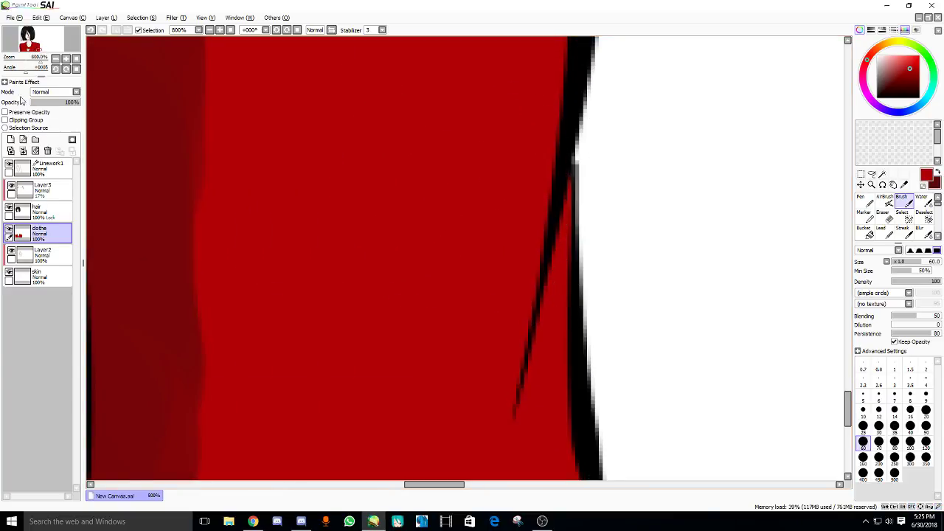
click(6, 120)
click(6, 120)
click(6, 112)
- Shade dark red along the shirt's bottom edge
scroll(487, 183, down, 3)
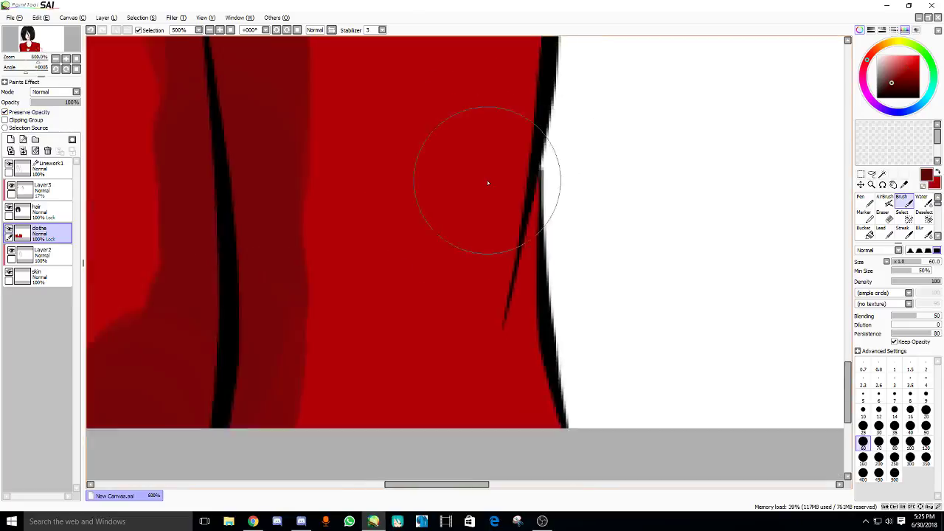
scroll(487, 182, down, 2)
scroll(428, 202, down, 2)
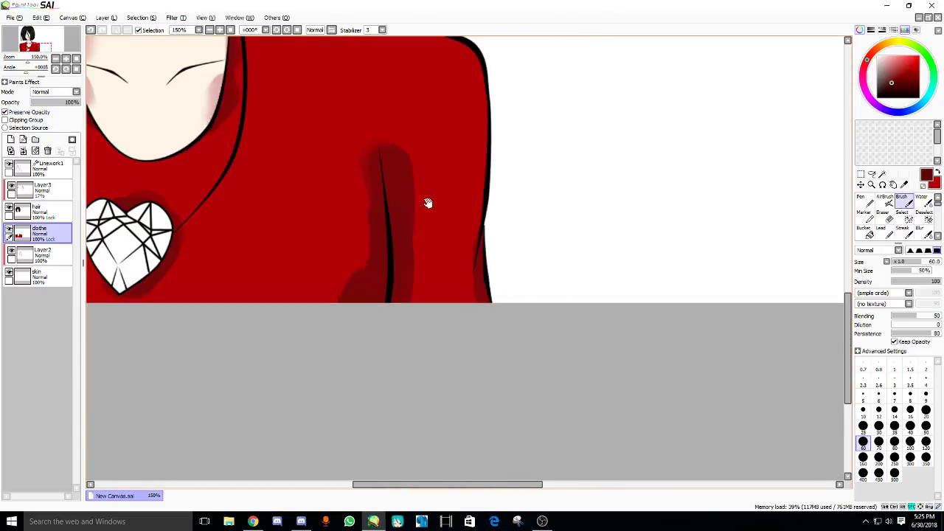
drag(428, 203, 565, 344)
scroll(565, 344, down, 2)
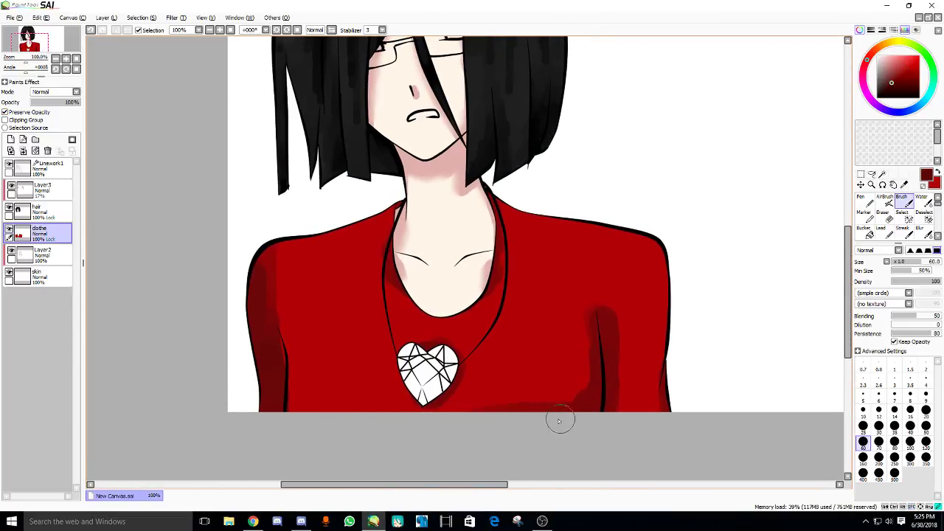
mouse_move(559, 421)
mouse_down()
mouse_move(285, 411)
mouse_move(293, 420)
mouse_up()
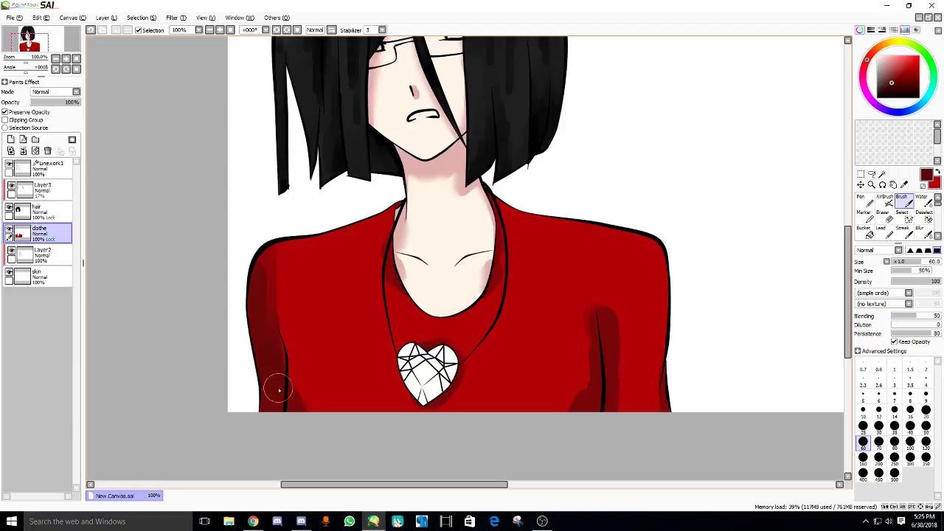
drag(403, 270, 404, 286)
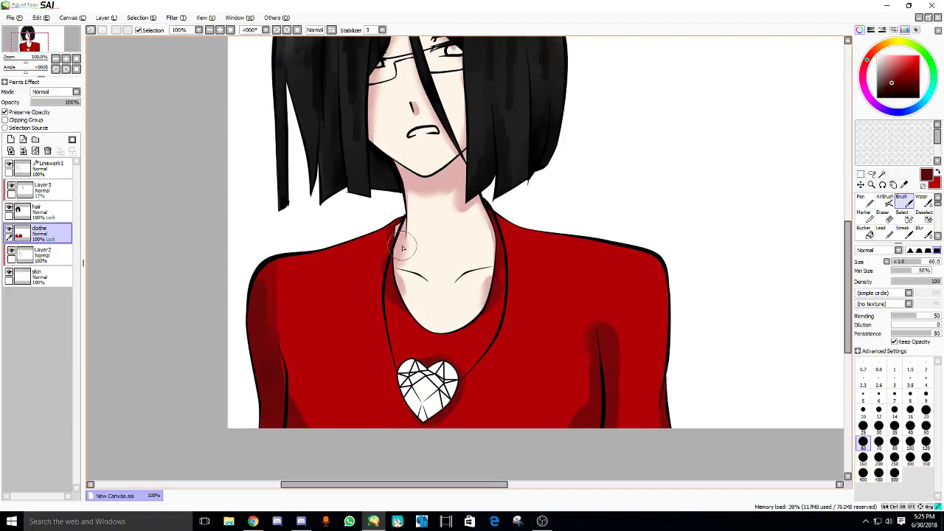
scroll(403, 248, up, 1)
scroll(403, 248, down, 1)
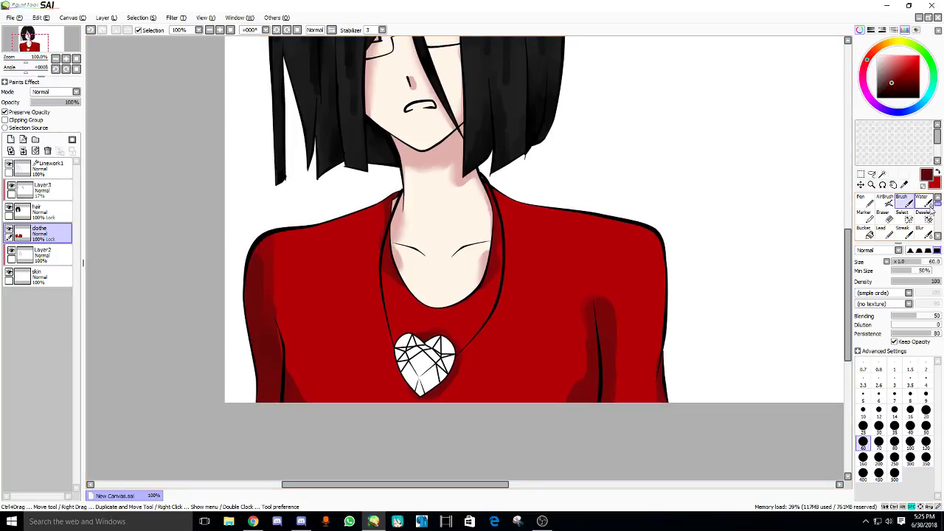
click(930, 208)
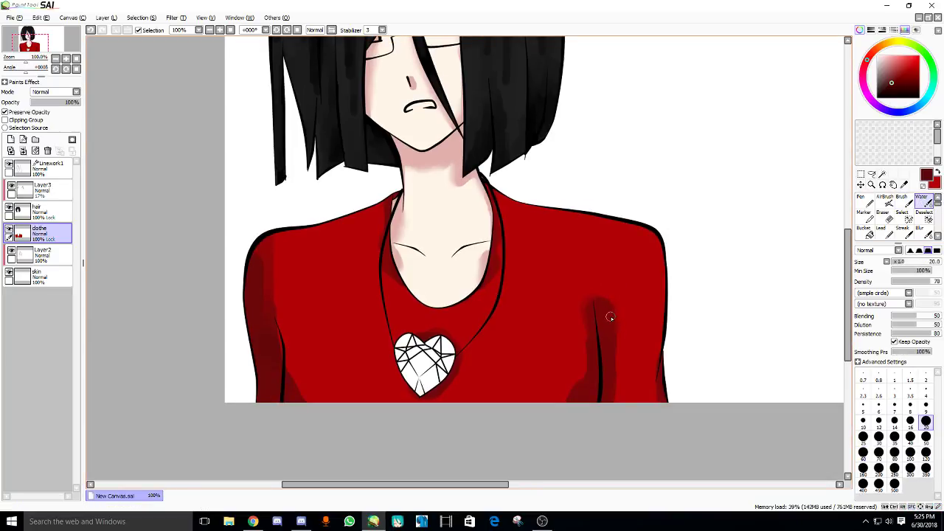
- Blend the shirt shading with a size-50 Water brush, then add Layer4 above clothe
key(bracketright)
key(bracketright)
key(bracketright)
key(bracketright)
key(bracketright)
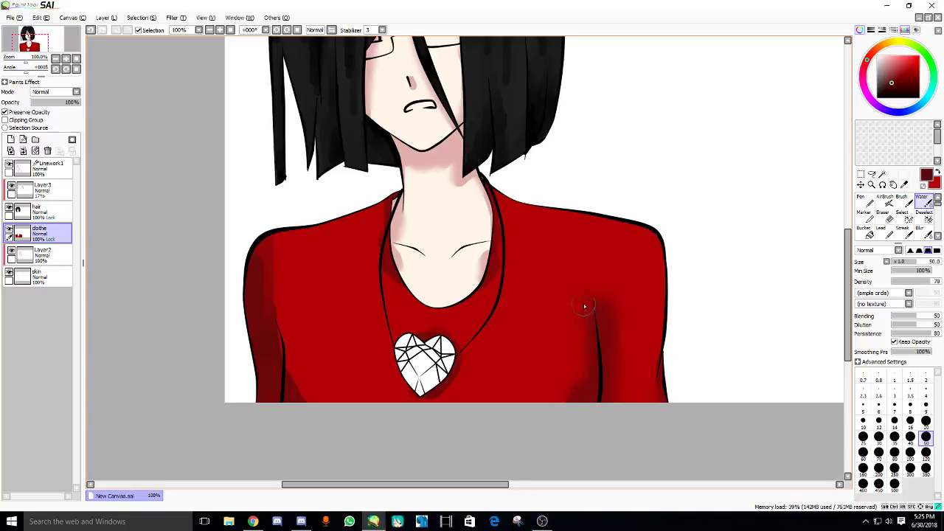
scroll(584, 305, left, 1)
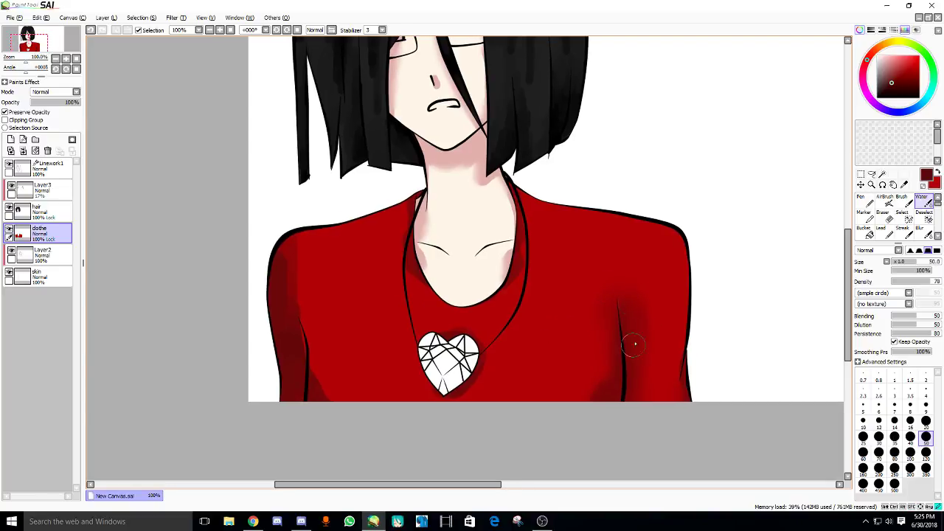
drag(441, 326, 464, 335)
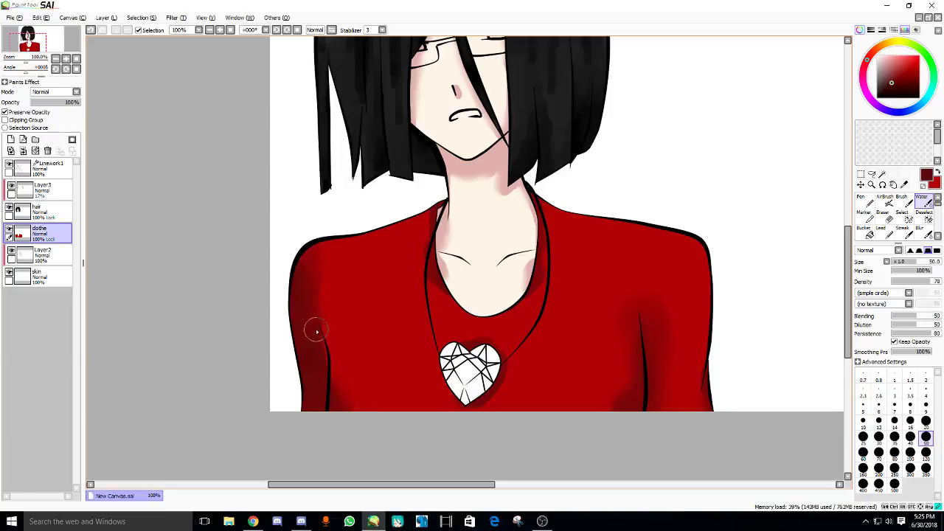
scroll(391, 274, up, 1)
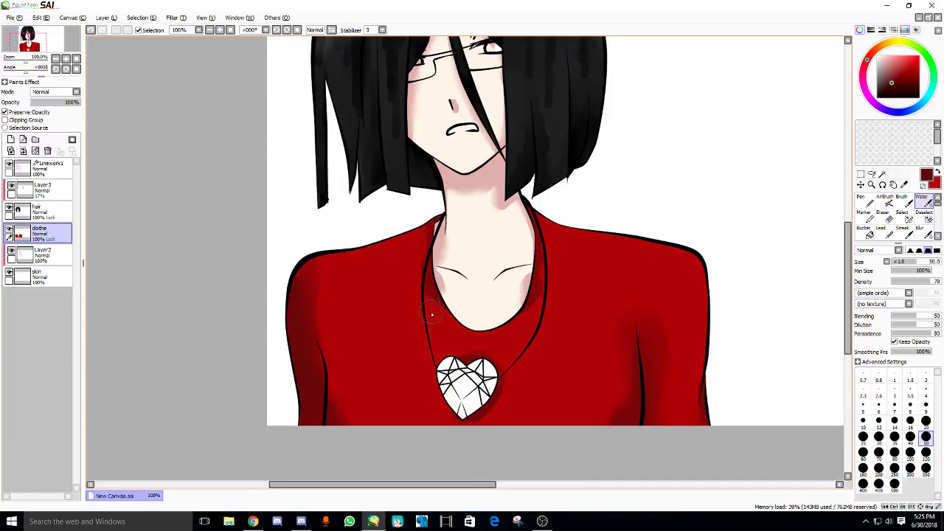
drag(470, 361, 470, 362)
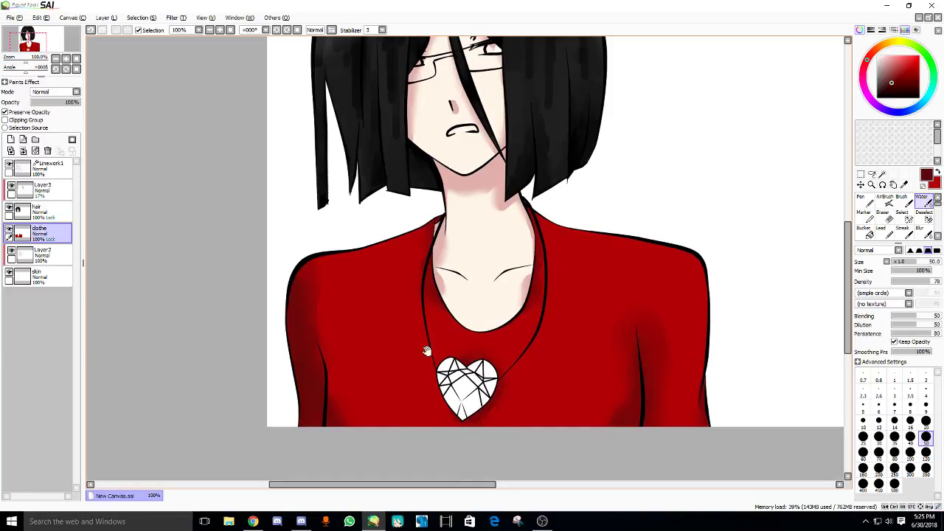
scroll(426, 351, down, 3)
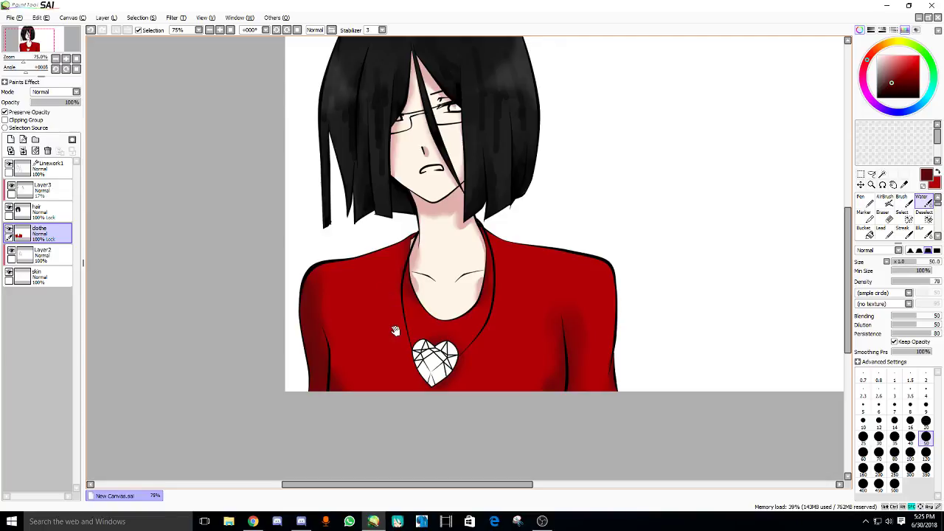
scroll(394, 331, down, 1)
scroll(394, 276, up, 2)
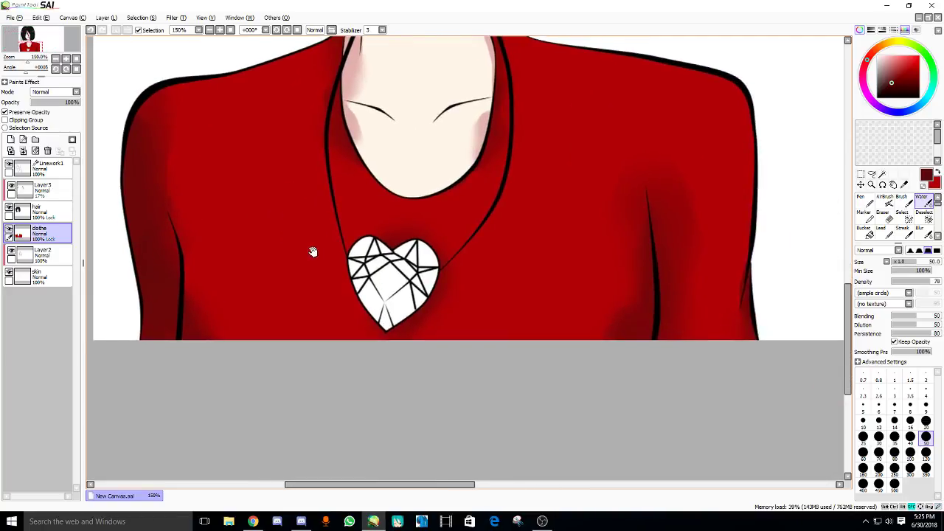
click(10, 140)
- Rename the new layer to 'Ruby'
double_click(46, 232)
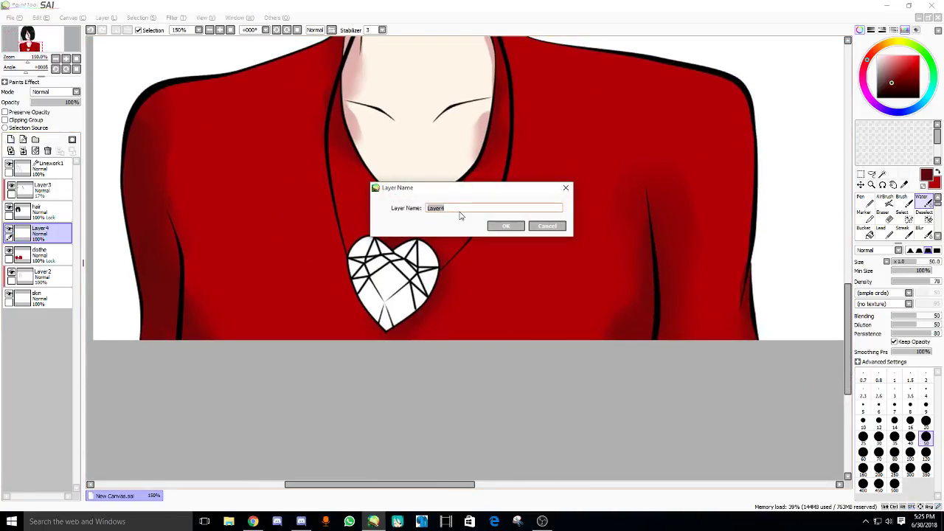
text(Ruby)
key(Return)
- On Linework1, magic-wand select all the heart pendant's facets and bands
scroll(458, 210, up, 1)
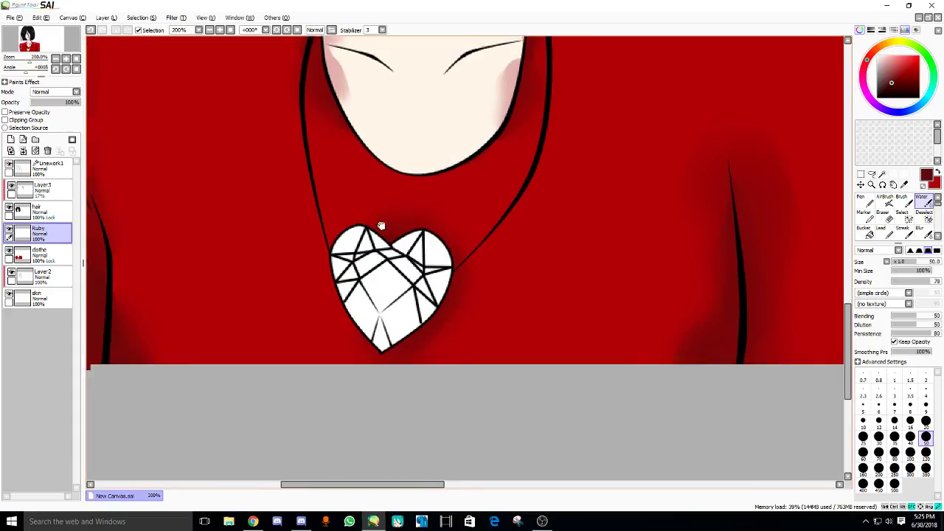
click(28, 162)
key(w)
click(396, 253)
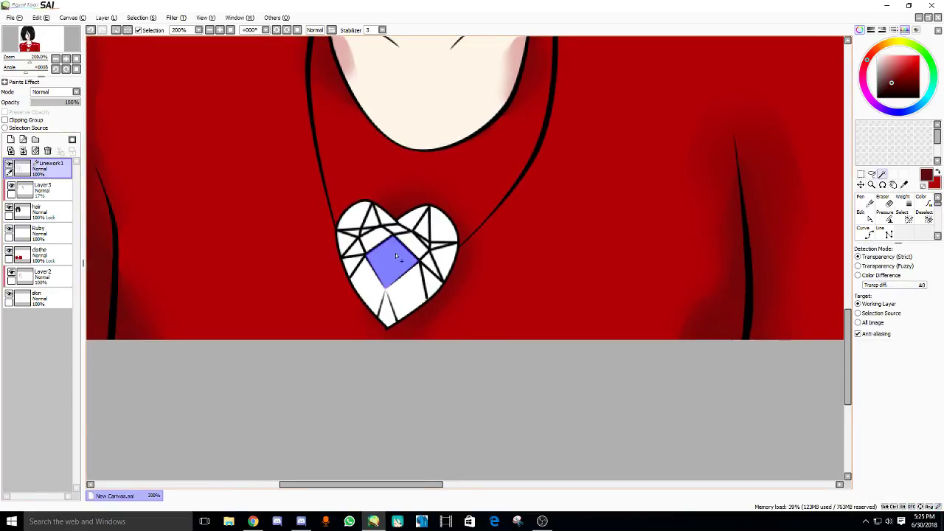
scroll(396, 253, up, 2)
click(362, 314)
click(425, 317)
click(391, 360)
click(479, 303)
click(509, 250)
click(466, 267)
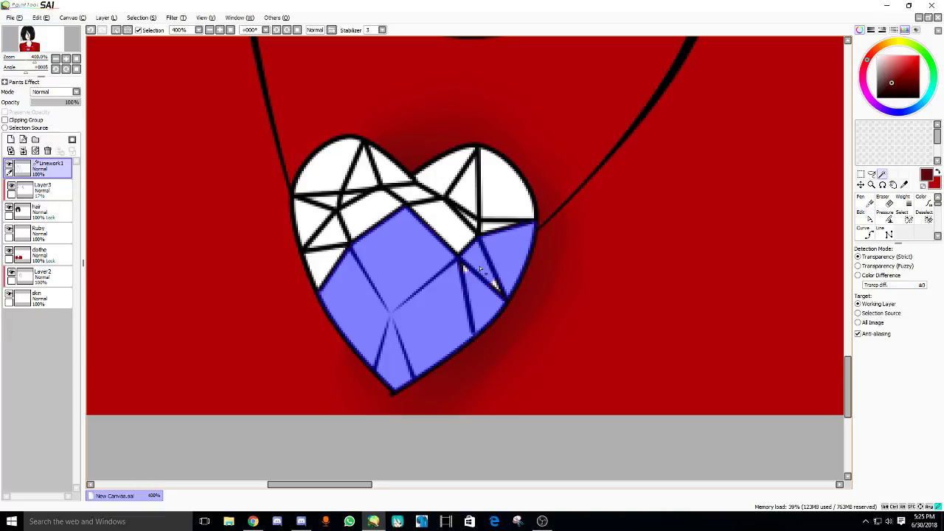
click(395, 169)
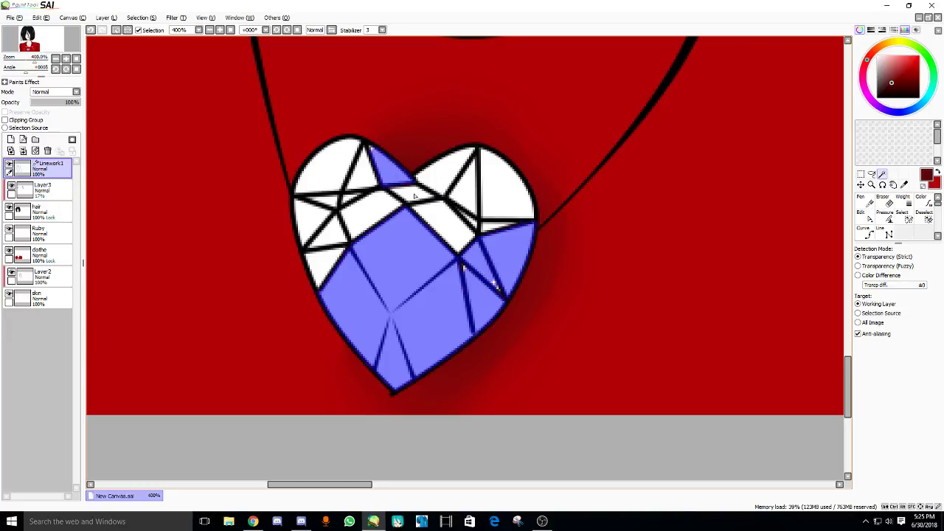
click(417, 194)
click(443, 228)
click(438, 180)
click(508, 225)
click(465, 185)
click(508, 184)
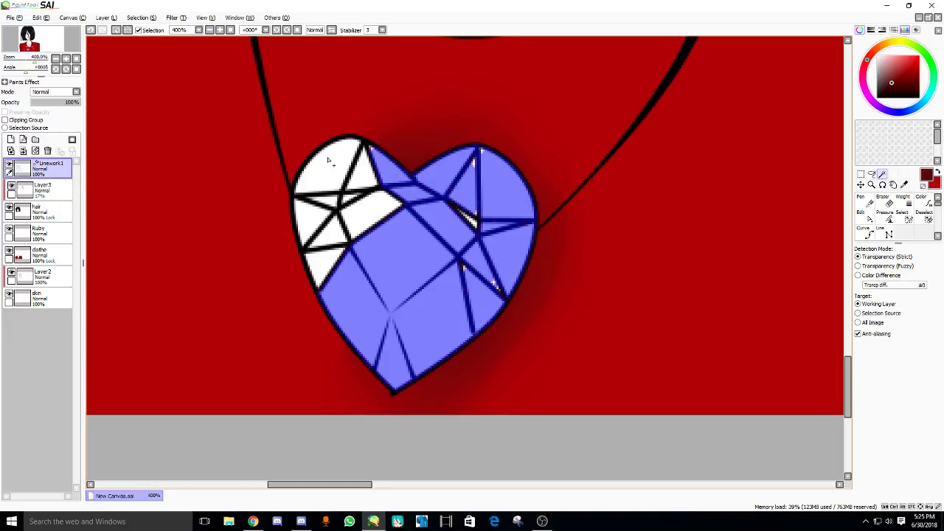
click(327, 156)
click(364, 172)
click(331, 234)
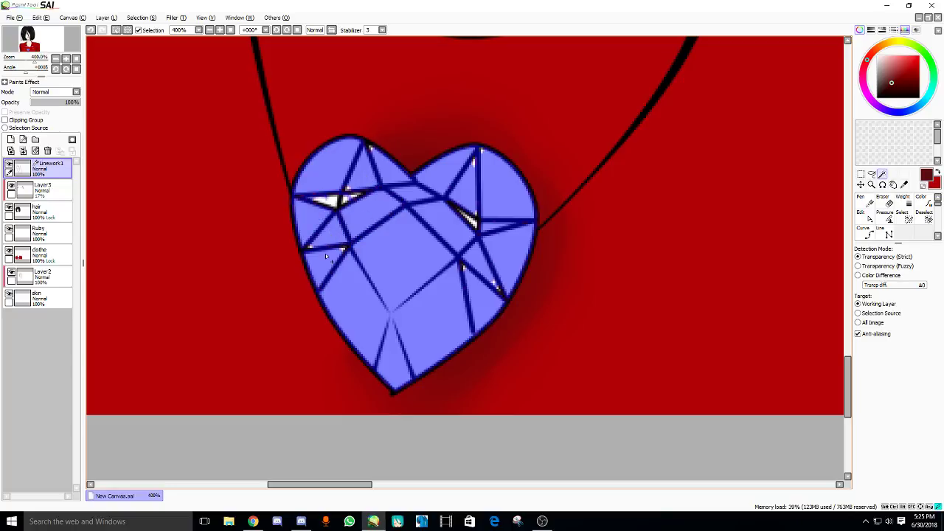
- Fill the selected heart pink with the largest Pen on the Ruby layer
key(s)
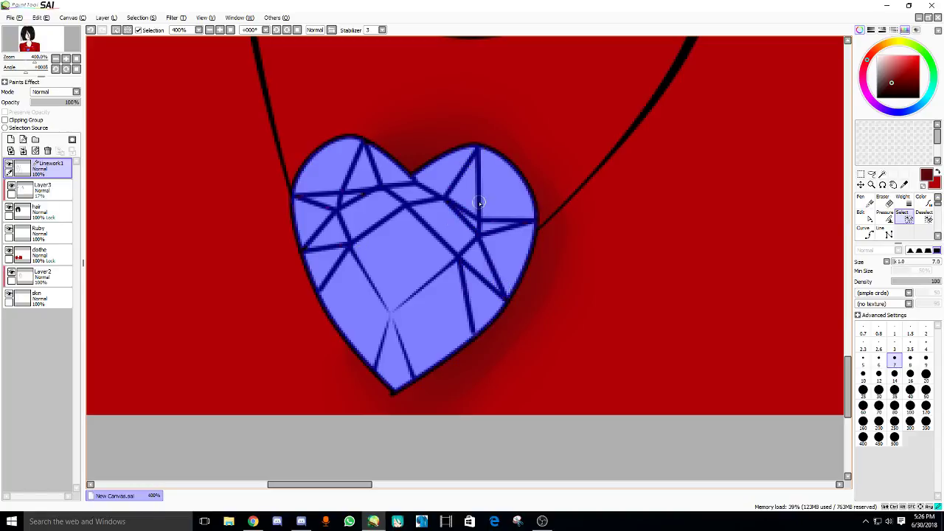
scroll(437, 274, down, 2)
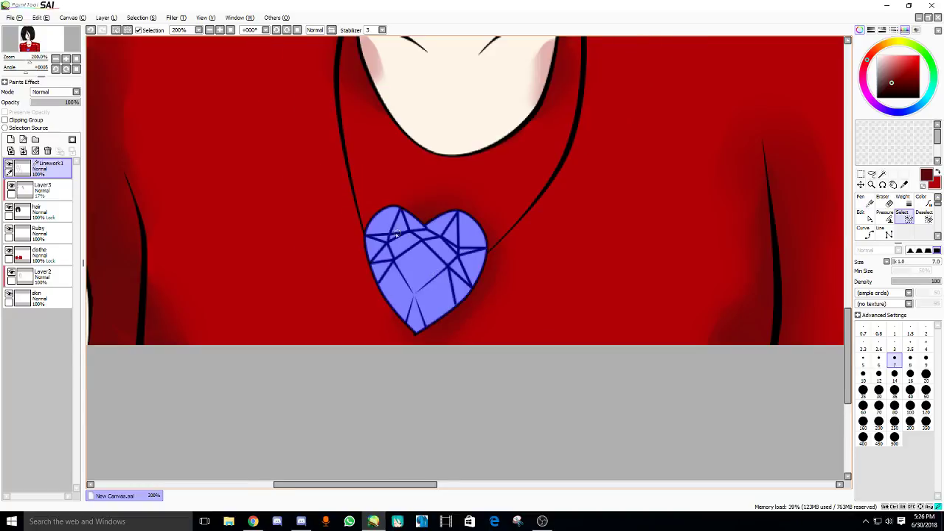
scroll(396, 233, down, 1)
click(37, 233)
key(ctrl+d)
click(923, 197)
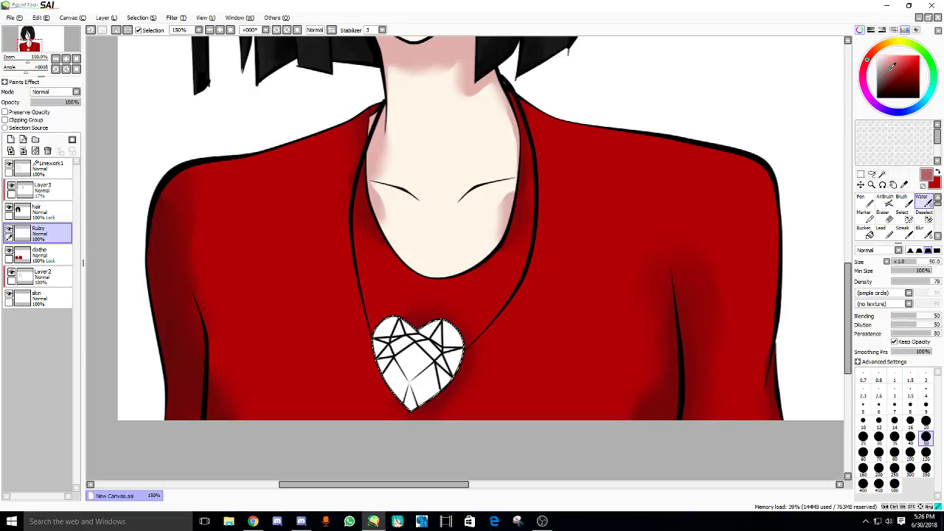
click(864, 201)
click(895, 437)
click(339, 373)
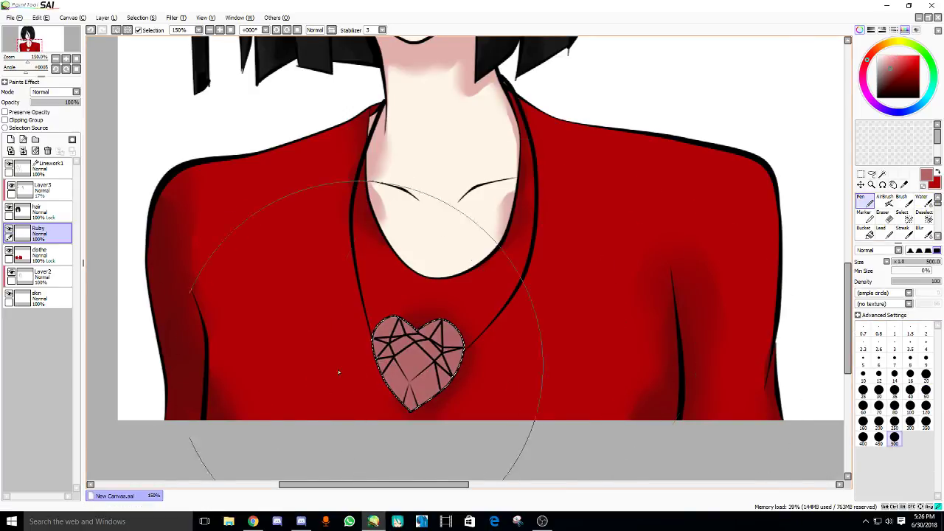
scroll(338, 372, down, 2)
click(417, 294)
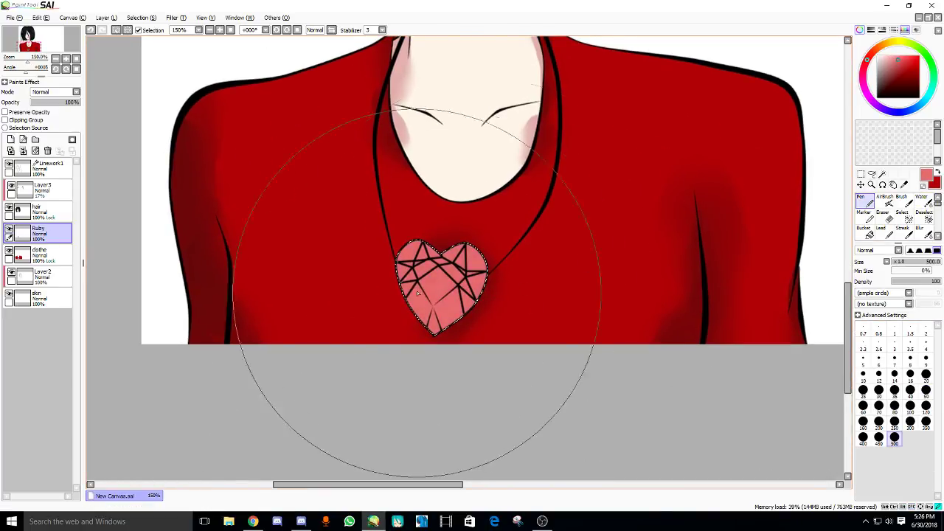
scroll(438, 262, up, 2)
drag(438, 261, 527, 185)
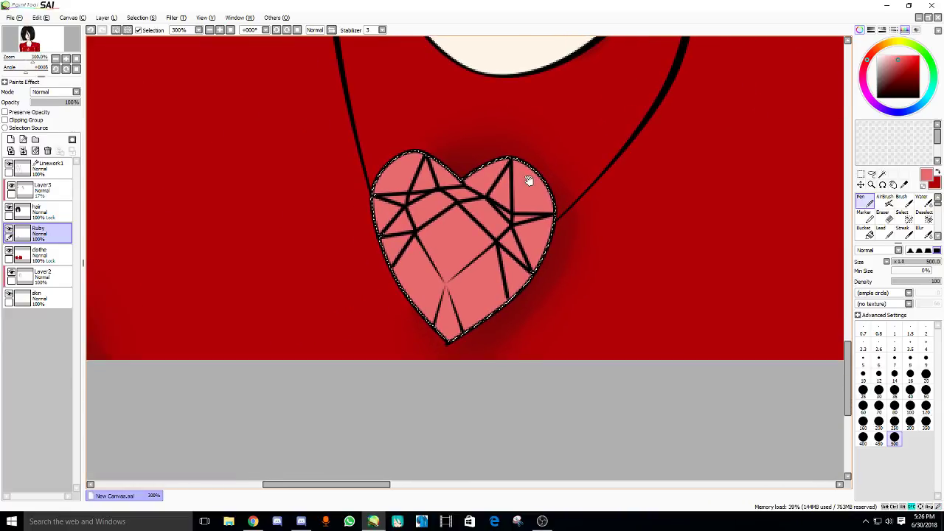
- Deselect, then magic-wand the heart's five outer right and top facets on Linework1
click(40, 175)
click(115, 30)
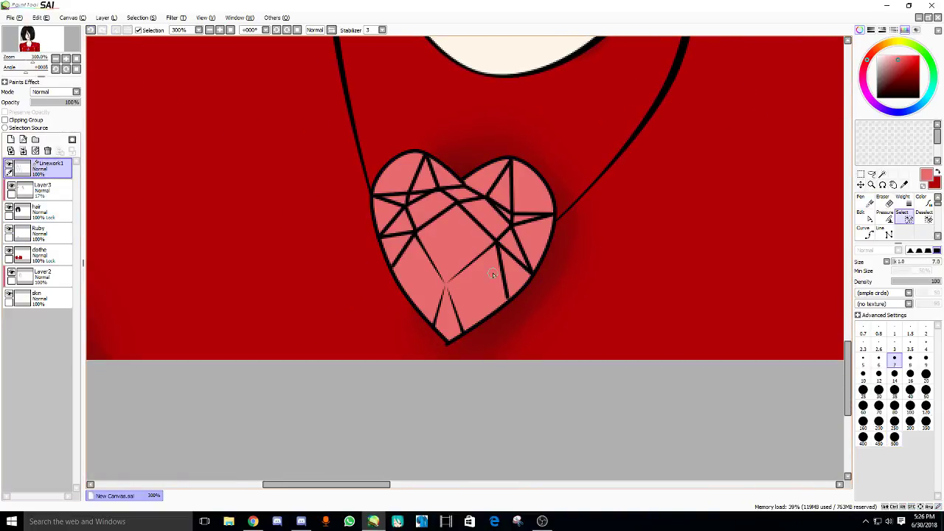
key(w)
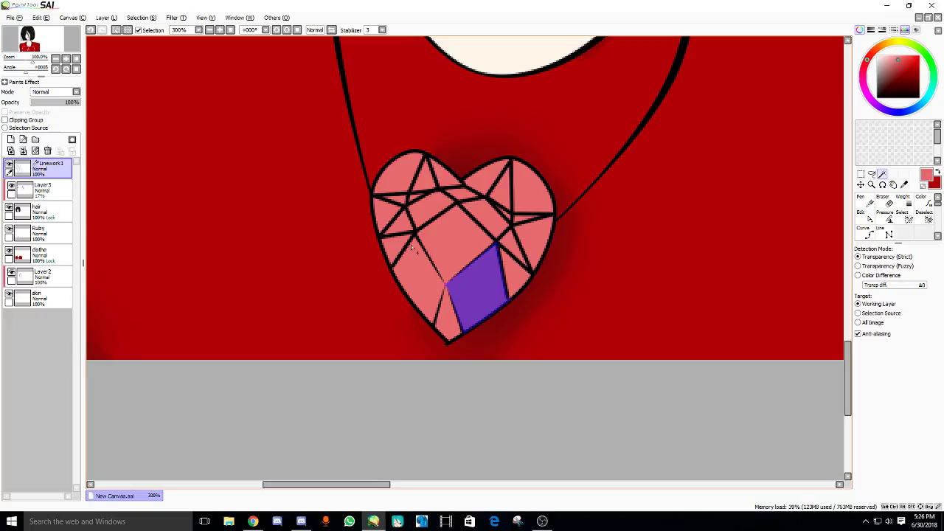
click(524, 240)
click(533, 186)
click(483, 180)
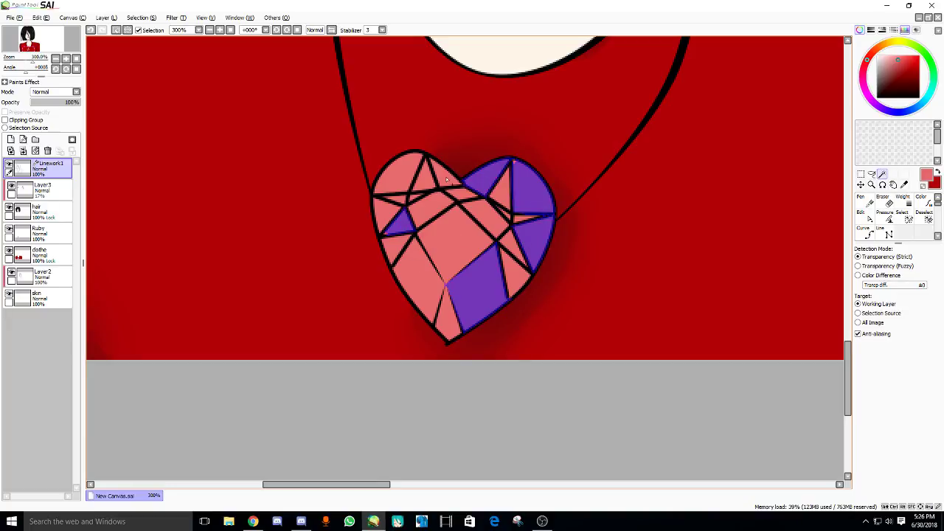
click(444, 175)
click(401, 172)
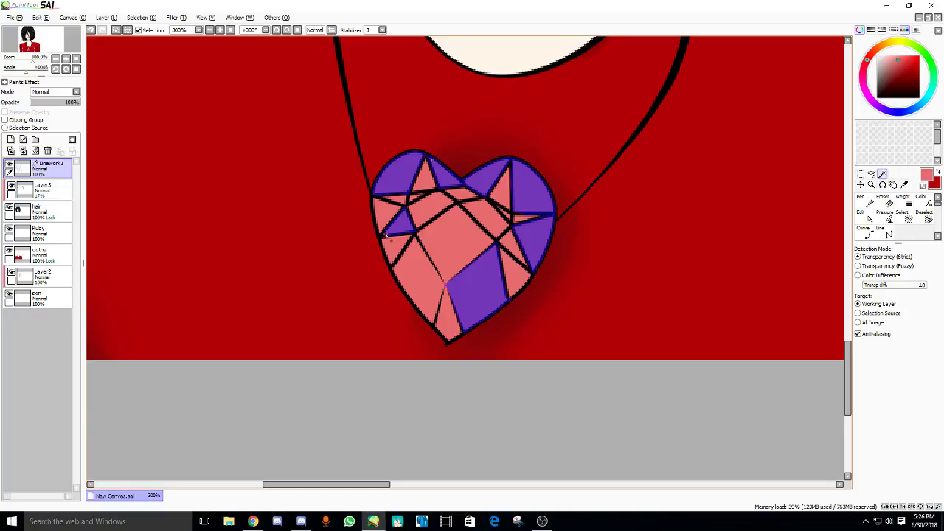
drag(431, 254, 431, 260)
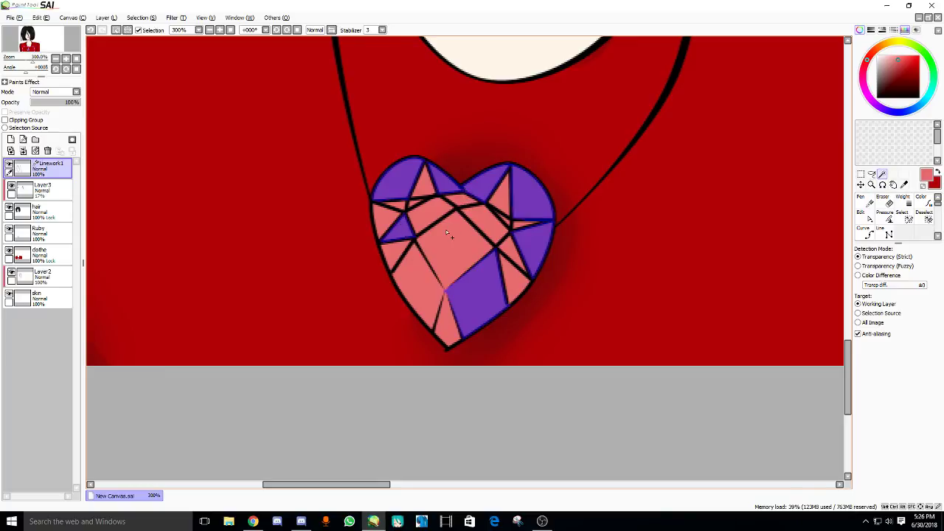
- Paint the selected facets dark red with the Pen on Ruby, then deselect
click(38, 233)
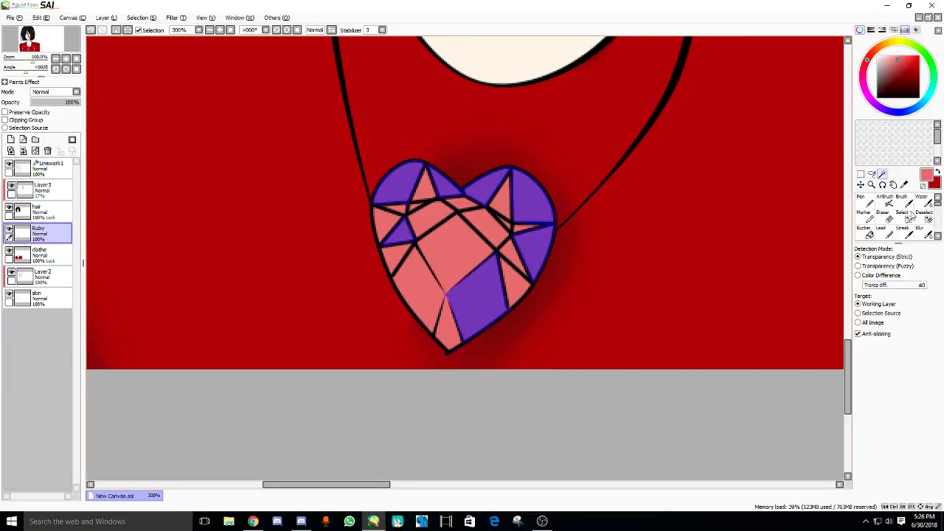
click(866, 203)
click(894, 76)
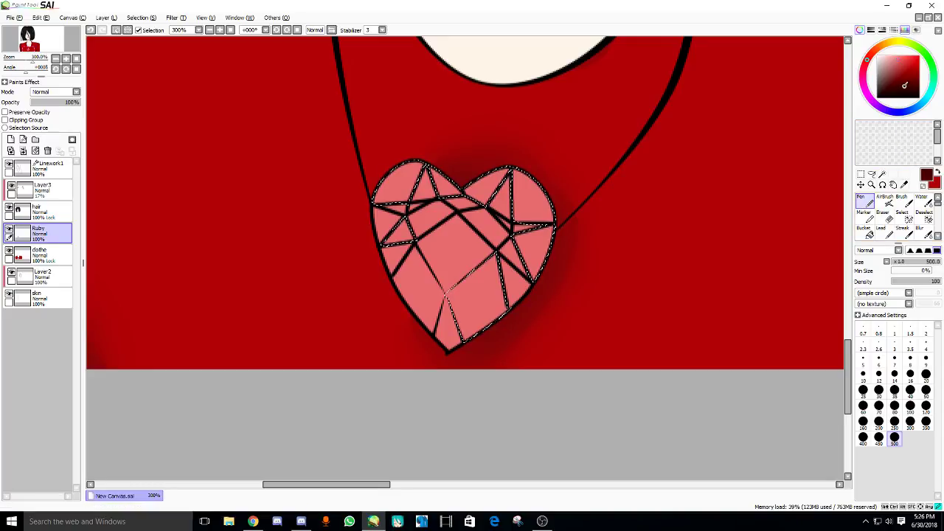
mouse_move(850, 107)
mouse_down()
mouse_move(333, 295)
mouse_move(308, 268)
mouse_up()
scroll(447, 274, up, 1)
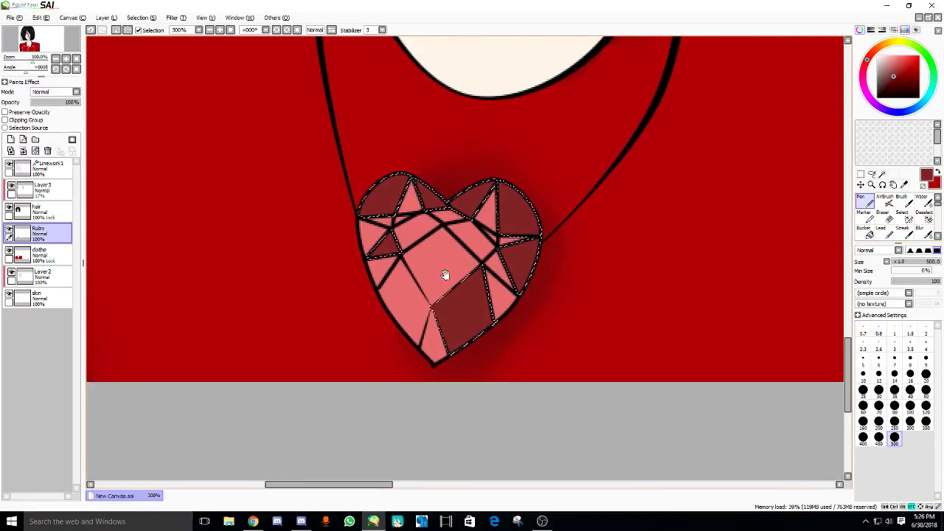
click(42, 170)
click(117, 30)
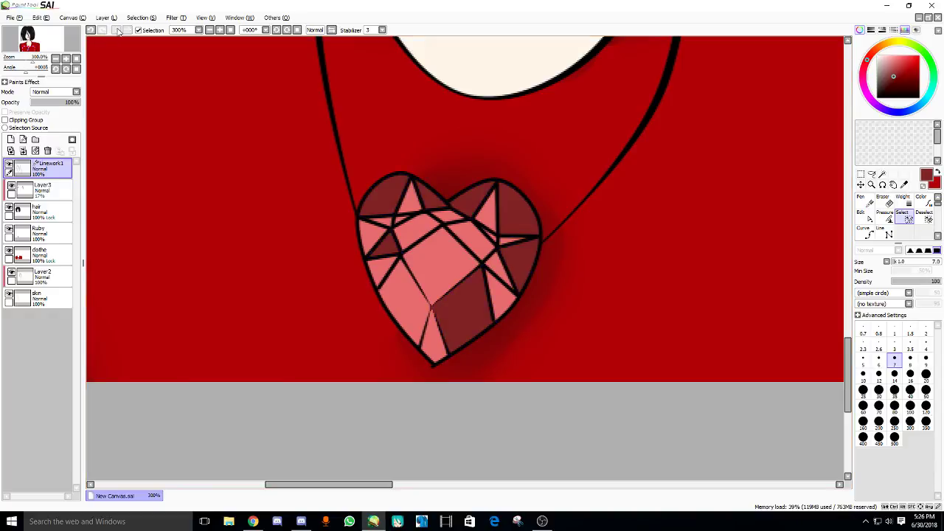
- Magic-wand the heart's lower-left, small left and two right edge facets on Linework1
key(w)
click(396, 289)
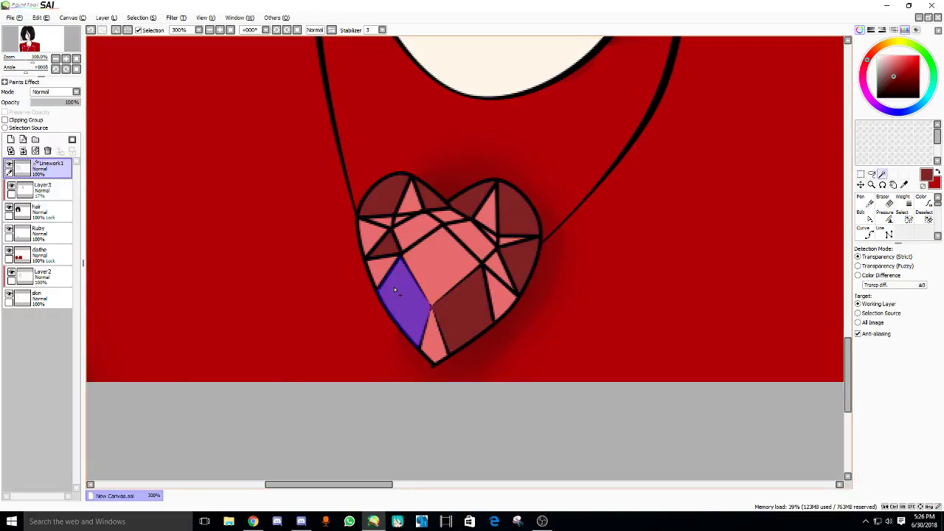
click(377, 237)
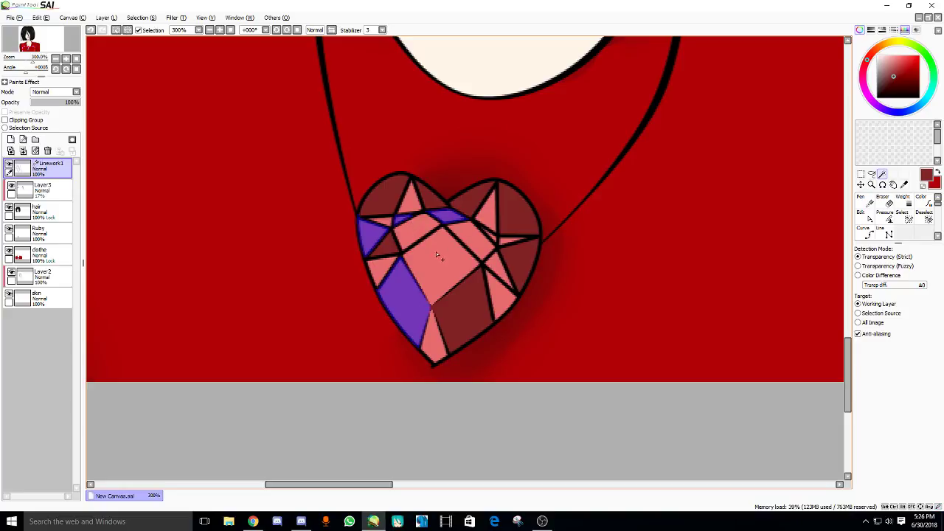
click(495, 274)
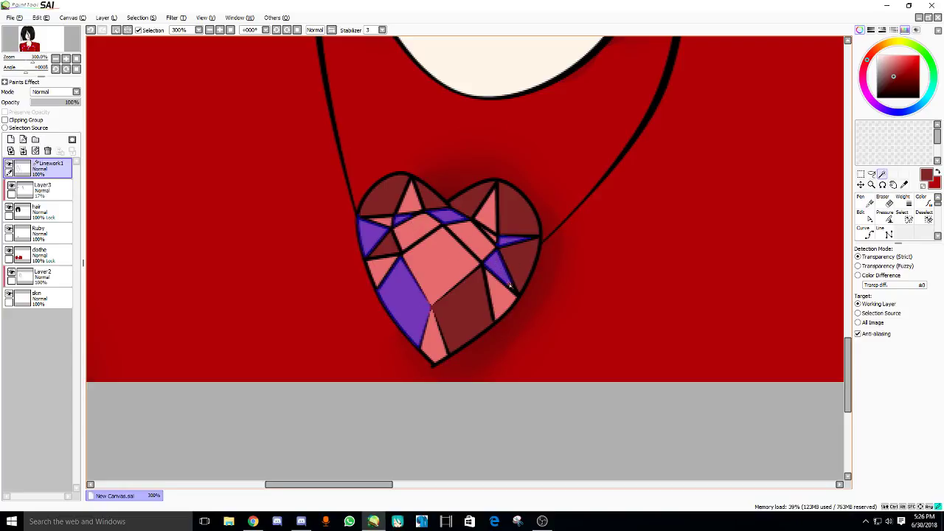
click(493, 223)
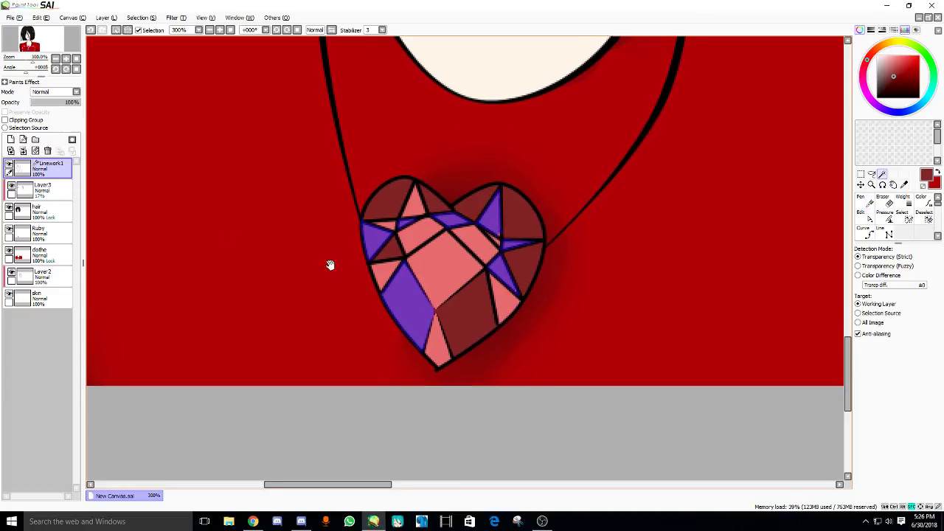
- Paint the selected facets light pink with the Pen on Ruby, then deselect
click(39, 233)
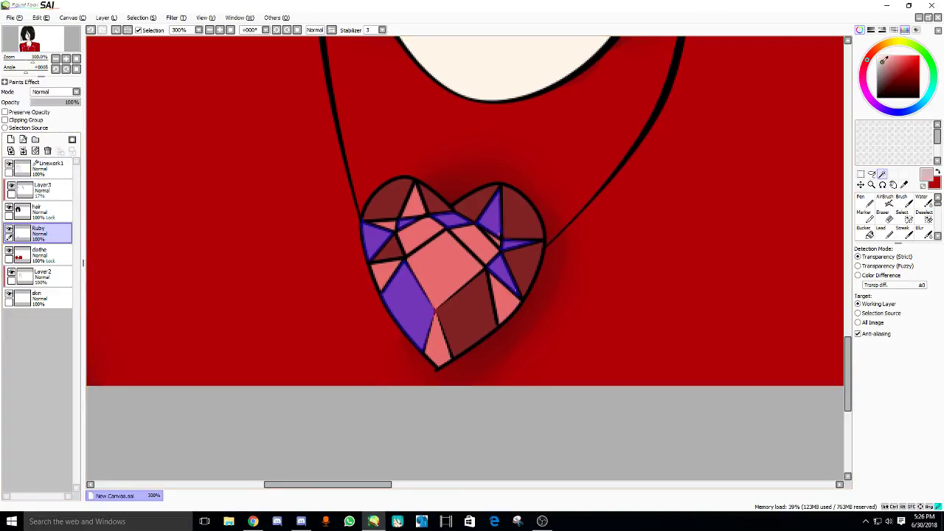
click(865, 201)
click(364, 283)
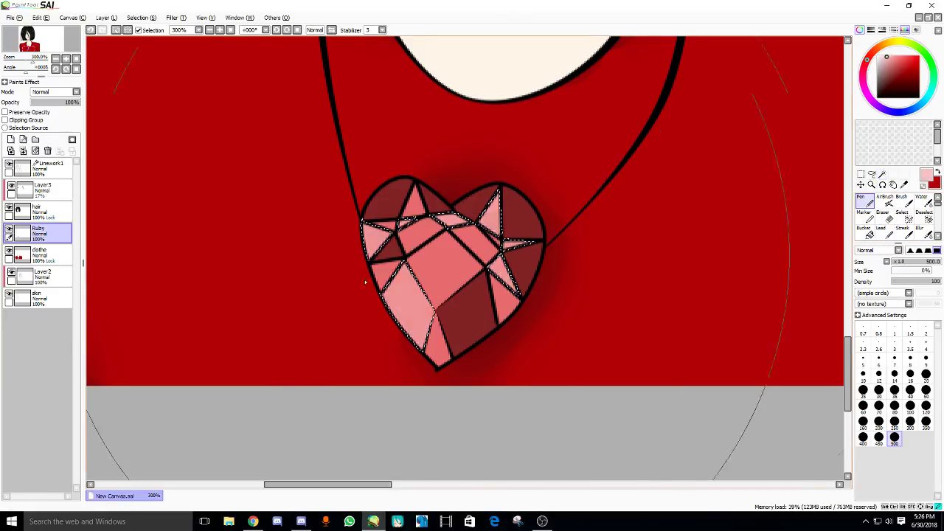
drag(364, 283, 325, 289)
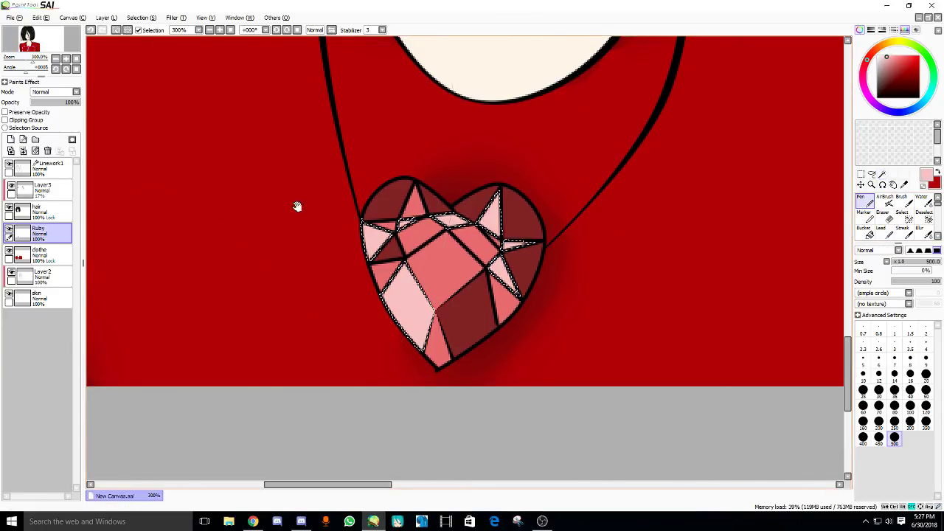
click(115, 31)
click(53, 167)
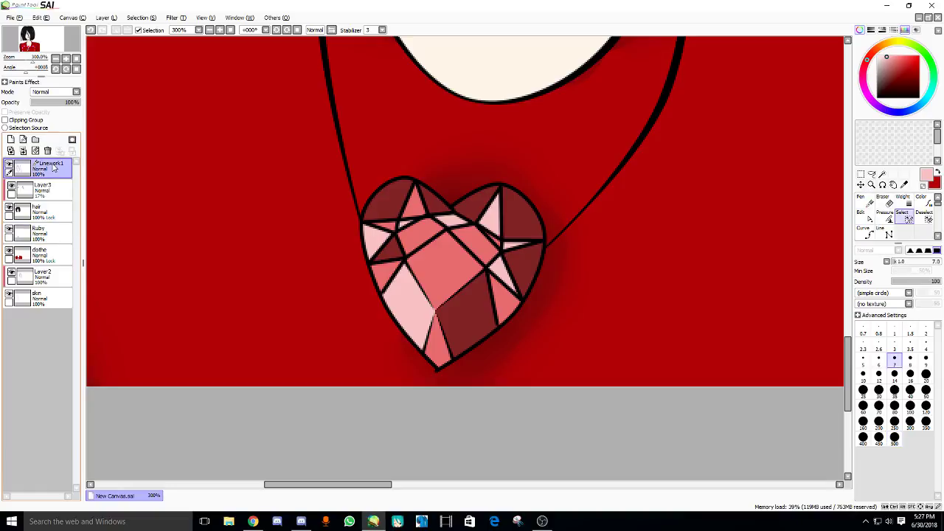
- Magic-wand the heart's central, top triangular and left facets on Linework1
key(w)
click(436, 259)
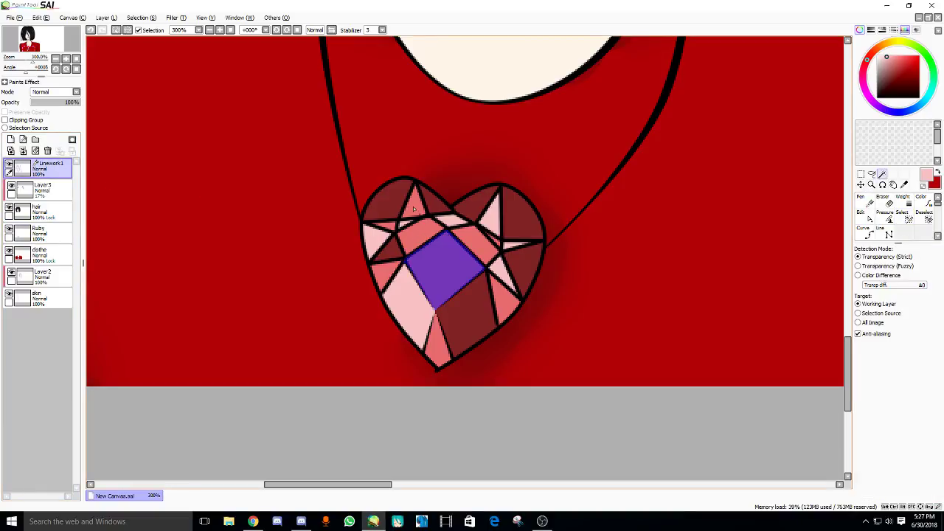
click(414, 209)
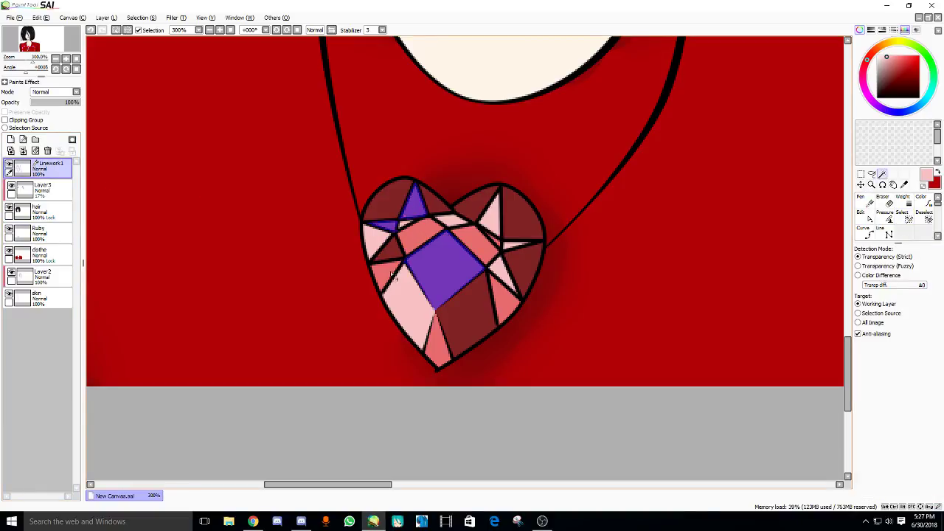
click(391, 276)
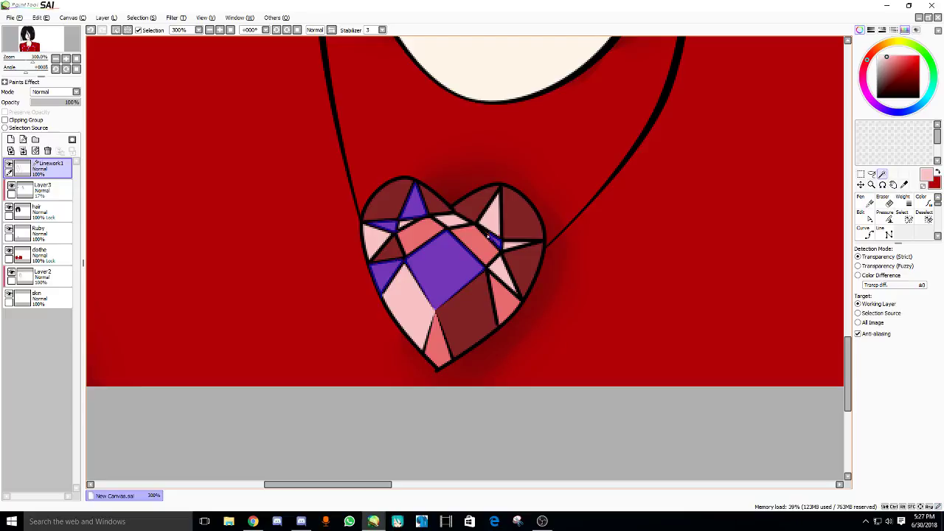
drag(204, 224, 204, 229)
- Fill the selected facets brighter red with the Pen on Ruby, then deselect
click(40, 232)
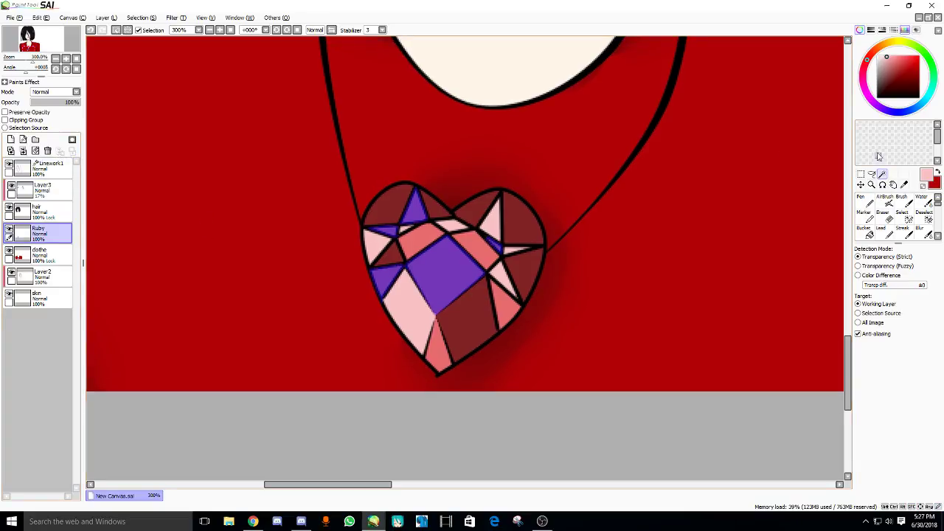
click(863, 201)
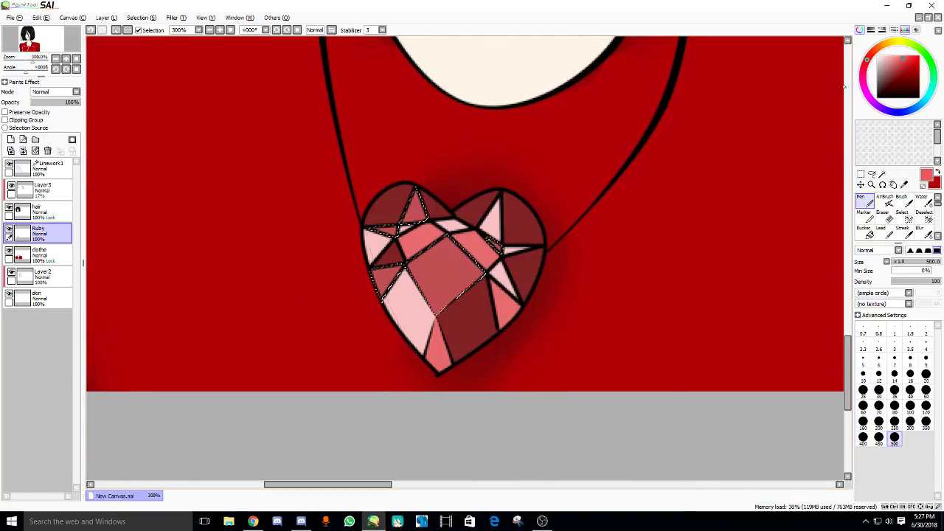
click(442, 276)
scroll(348, 196, up, 1)
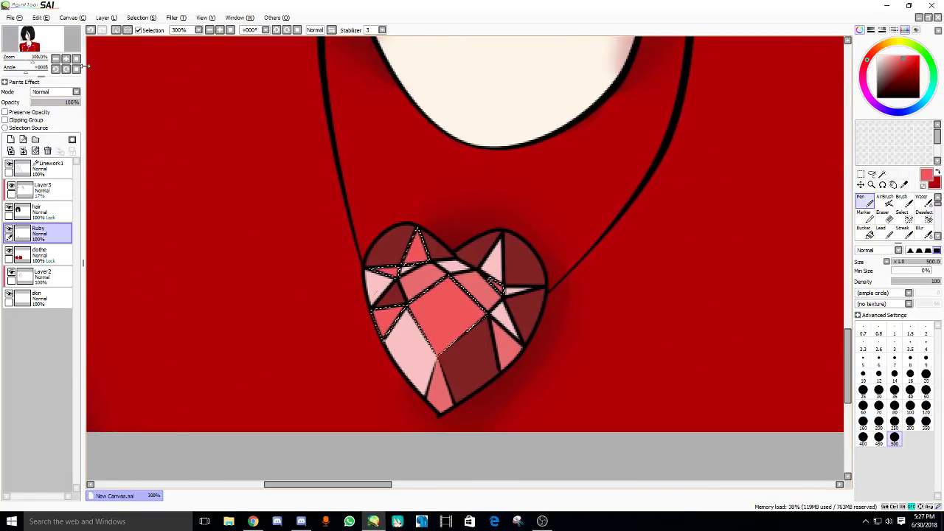
click(115, 31)
scroll(432, 284, down, 6)
scroll(432, 284, up, 6)
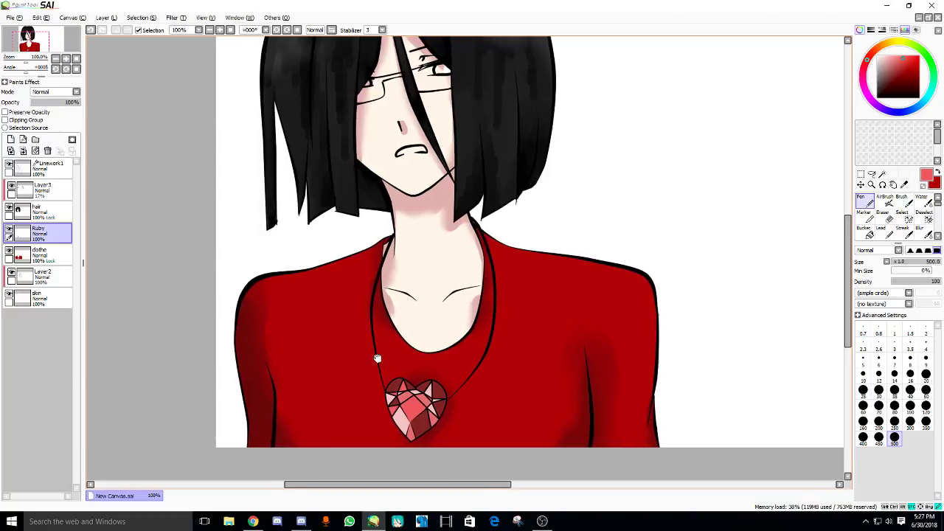
scroll(406, 325, down, 3)
scroll(362, 274, up, 1)
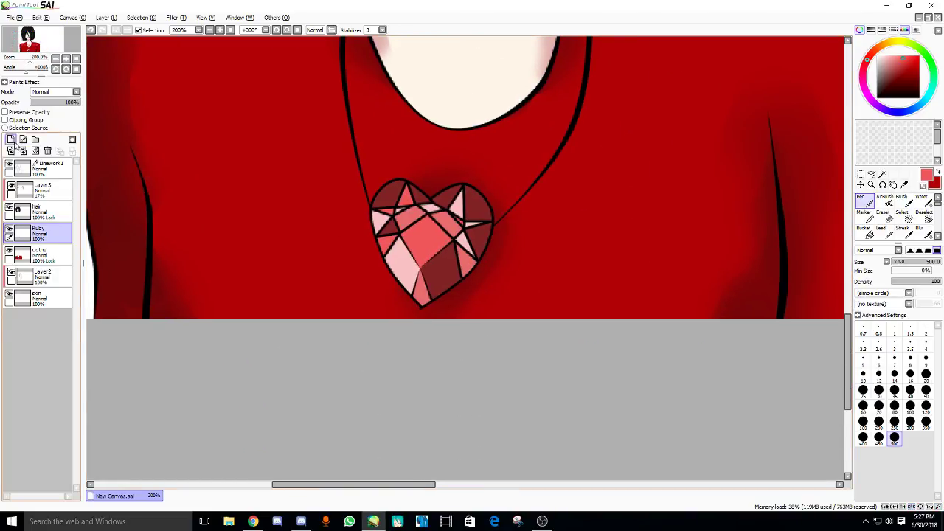
- Add Layer4 above Ruby and set its blend mode to Screen
click(11, 139)
scroll(620, 192, left, 1)
click(62, 93)
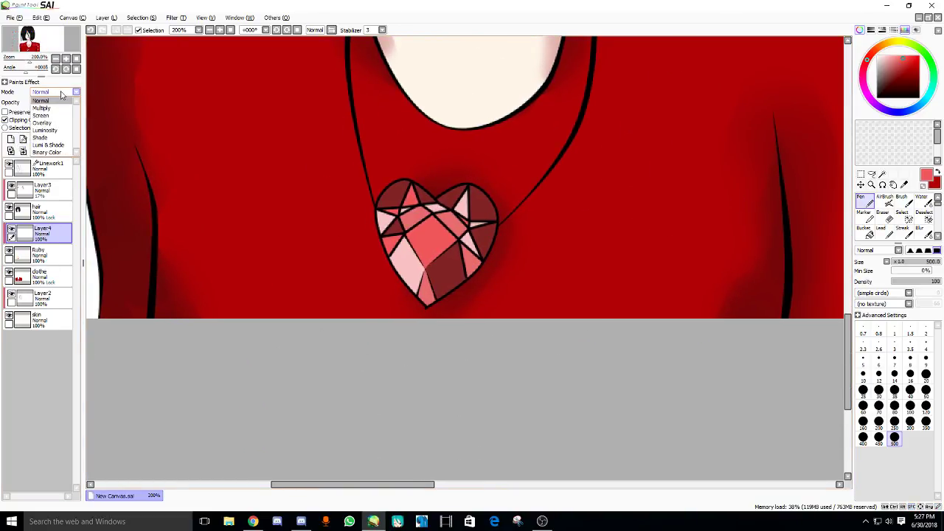
click(40, 115)
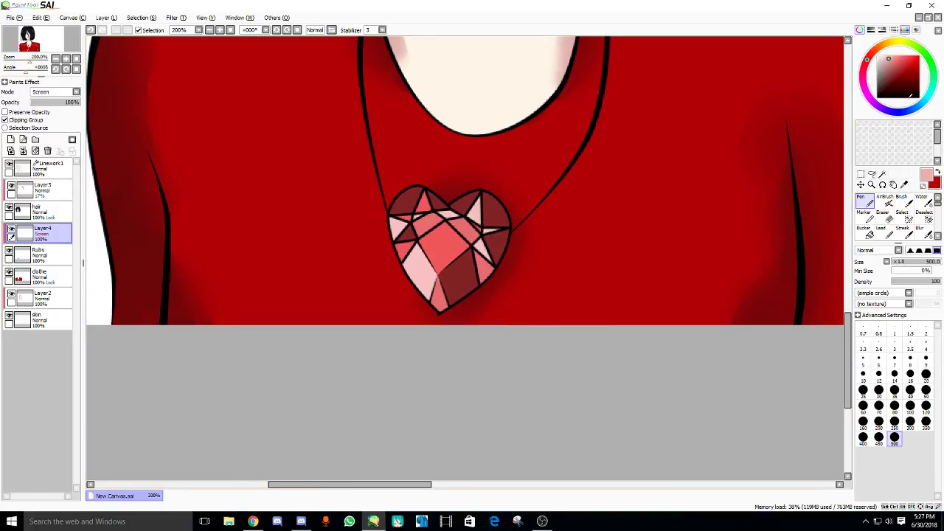
- Try Overlay then settle on Luminosity for Layer4, testing an airbrush highlight
click(885, 197)
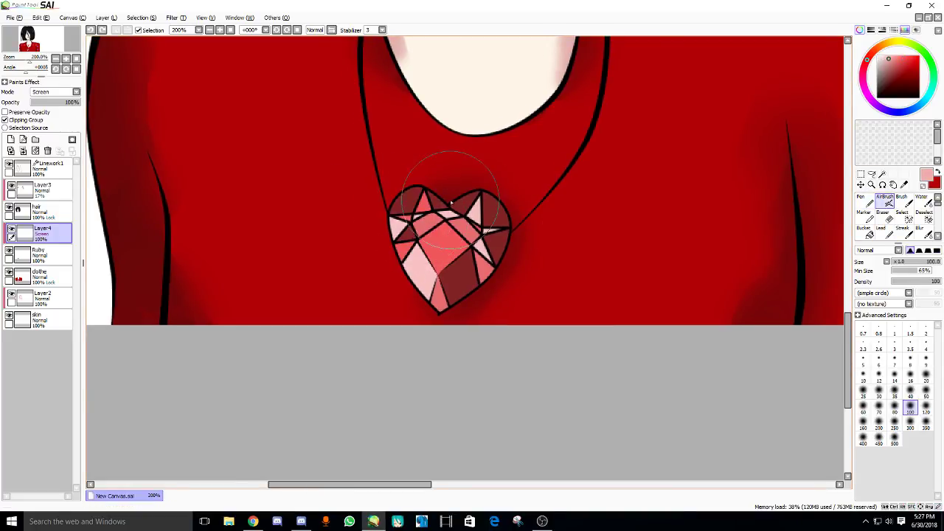
scroll(451, 203, up, 1)
click(62, 93)
click(41, 123)
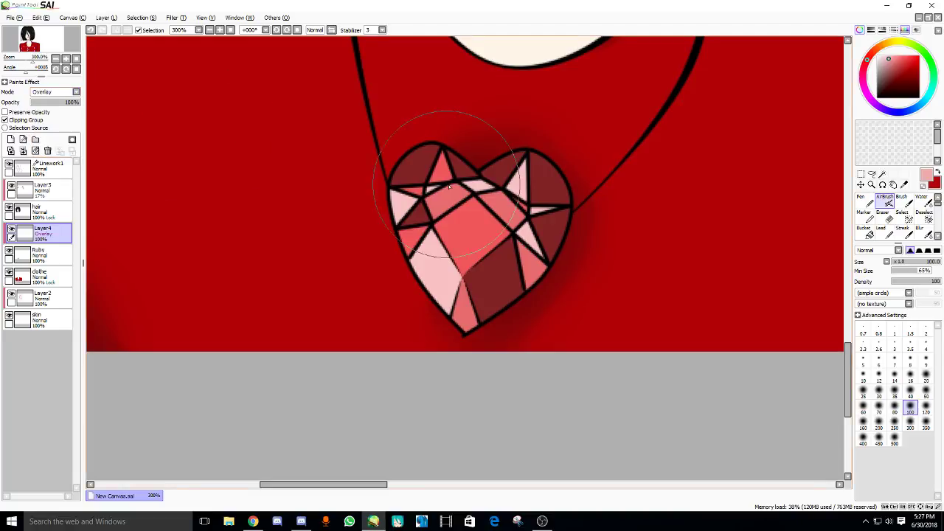
click(62, 93)
click(41, 131)
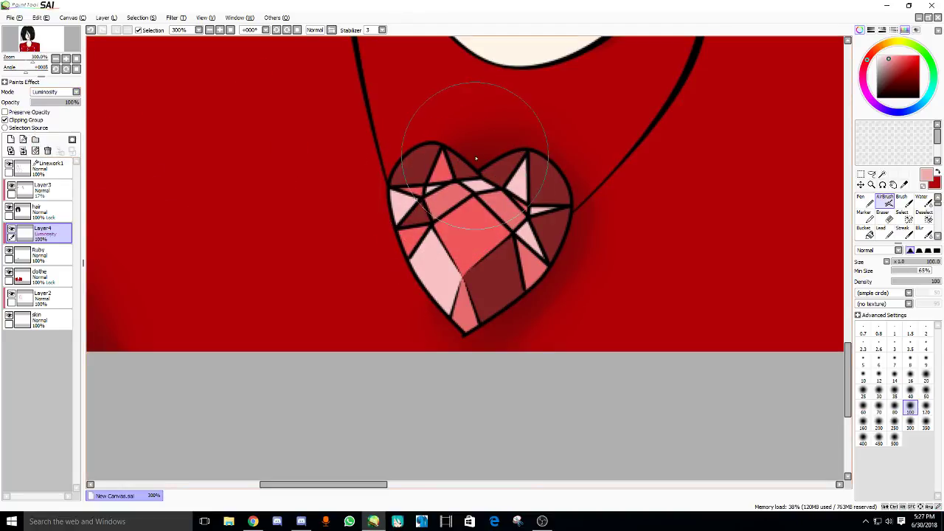
mouse_move(476, 158)
mouse_down()
mouse_move(337, 200)
mouse_move(418, 135)
mouse_move(384, 168)
mouse_up()
key(ctrl+z)
key(bracketleft)
key(bracketleft)
key(bracketleft)
- Airbrush light pink highlights across the heart's upper facets, discarding red and white trials
key(ctrl+z)
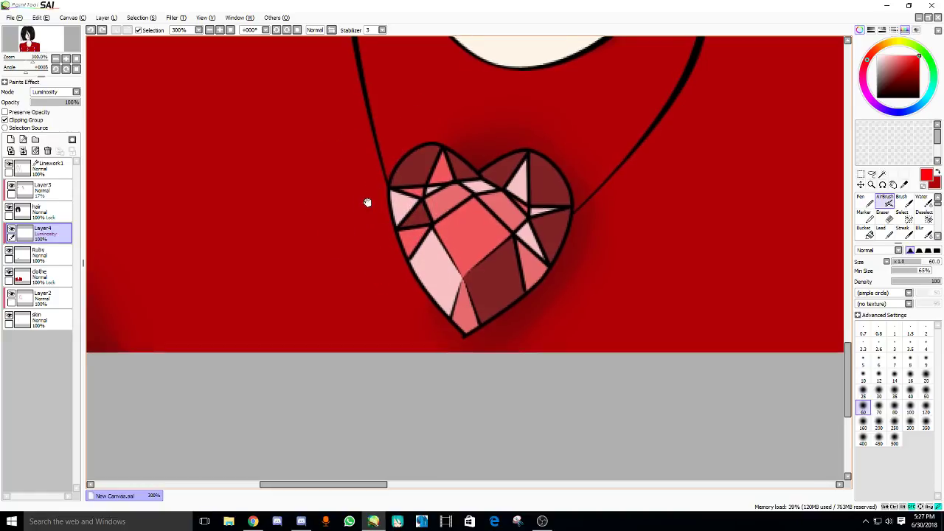
drag(367, 202, 391, 182)
key(ctrl+z)
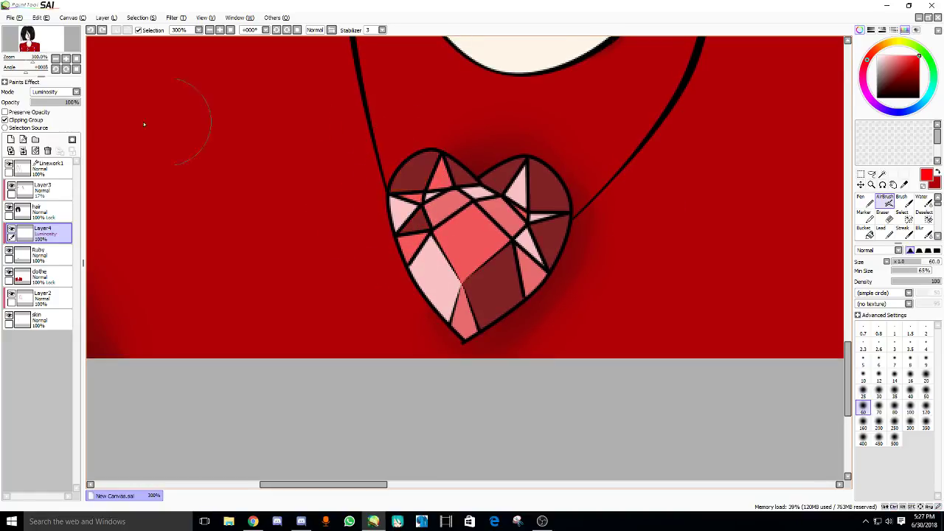
key(bracketleft)
key(bracketleft)
key(bracketleft)
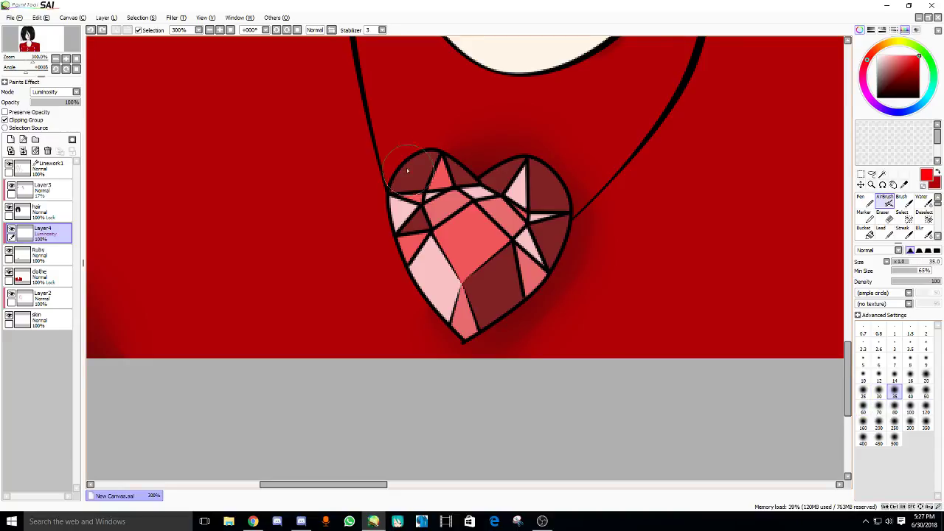
drag(405, 165, 397, 211)
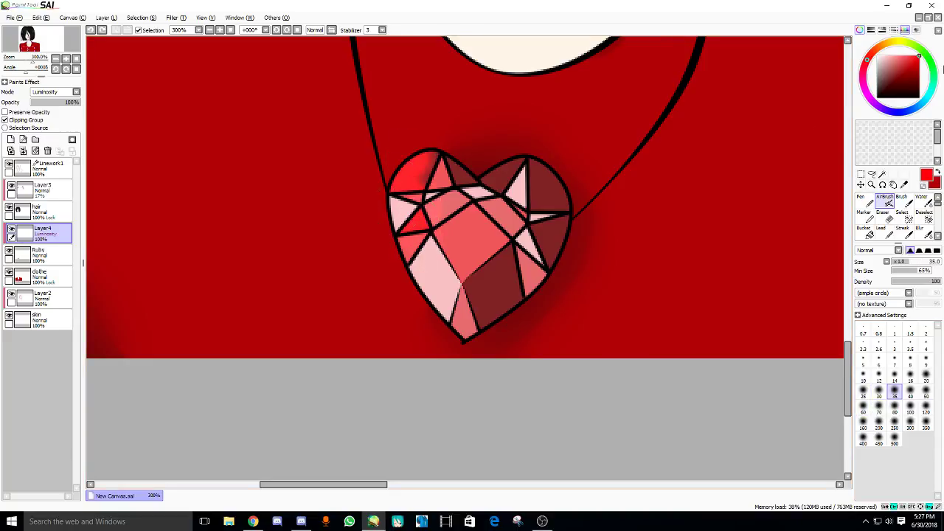
key(ctrl+z)
click(878, 56)
drag(413, 162, 399, 220)
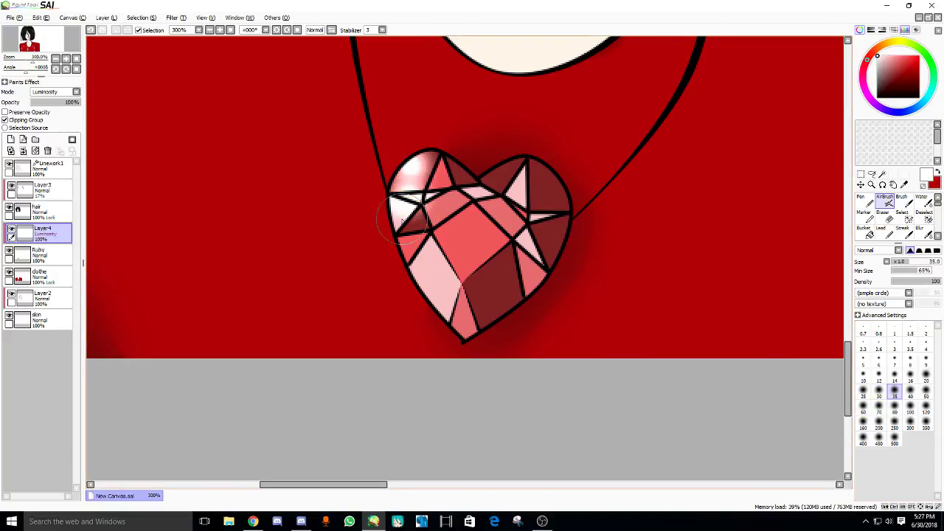
key(ctrl+z)
key(ctrl+z)
key(ctrl+z)
click(886, 56)
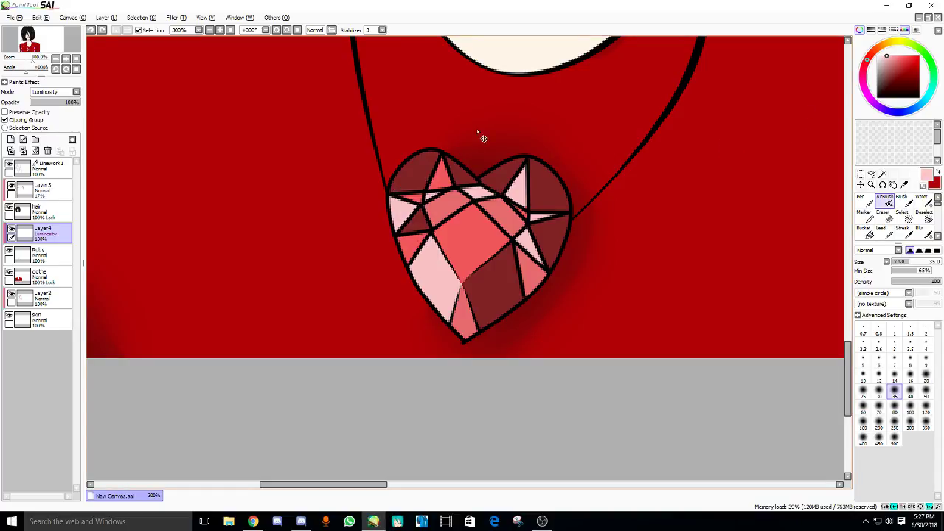
mouse_move(417, 162)
mouse_down()
mouse_move(402, 221)
mouse_move(417, 240)
mouse_move(449, 227)
mouse_move(487, 188)
mouse_move(443, 244)
mouse_move(472, 310)
mouse_move(546, 258)
mouse_up()
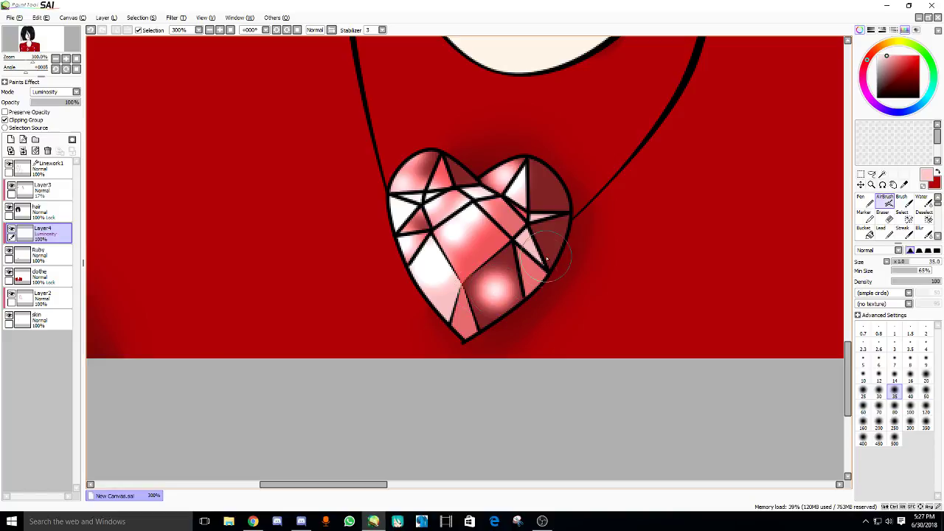
key(ctrl+z)
mouse_move(464, 323)
mouse_down()
mouse_move(524, 326)
mouse_move(497, 303)
mouse_move(435, 319)
mouse_up()
key(ctrl+z)
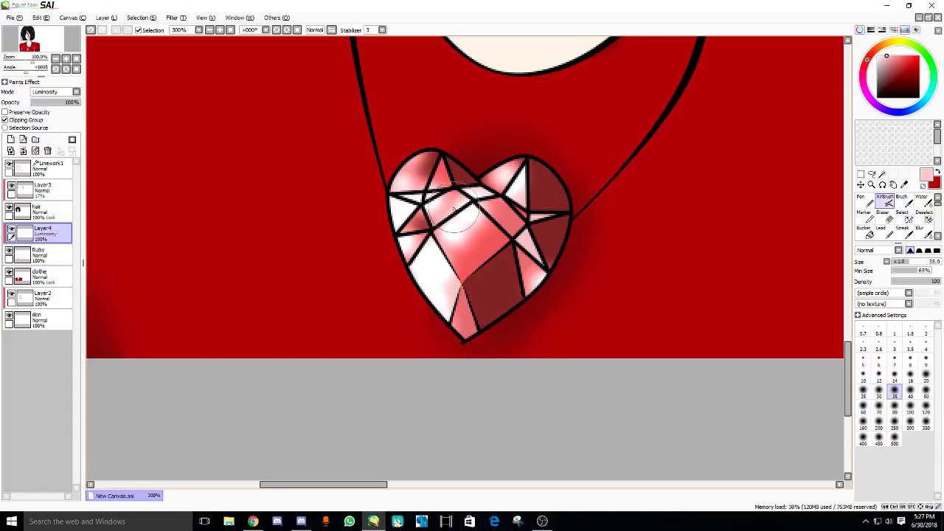
- Soften the highlights on the upper and centre facets with a low-strength Eraser
scroll(723, 221, up, 2)
click(883, 219)
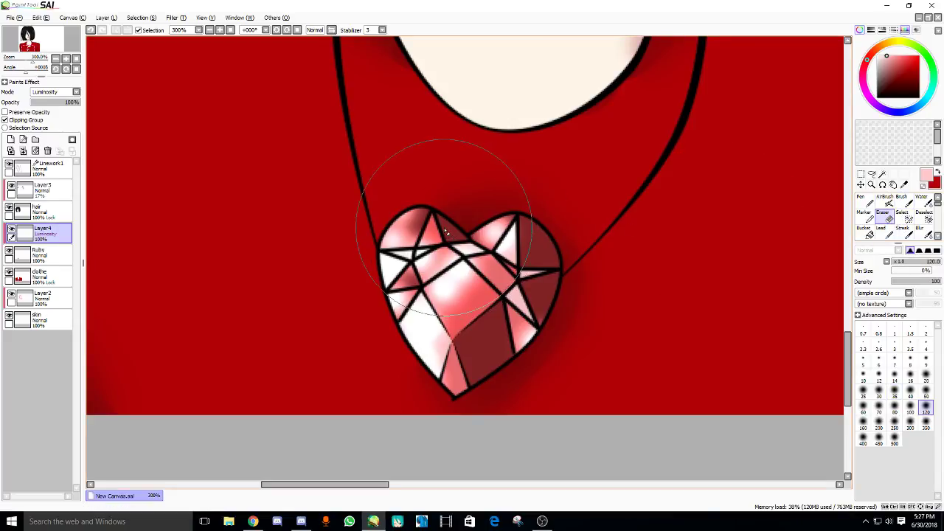
key(bracketleft)
mouse_move(432, 225)
mouse_down()
mouse_move(406, 221)
mouse_move(432, 238)
mouse_up()
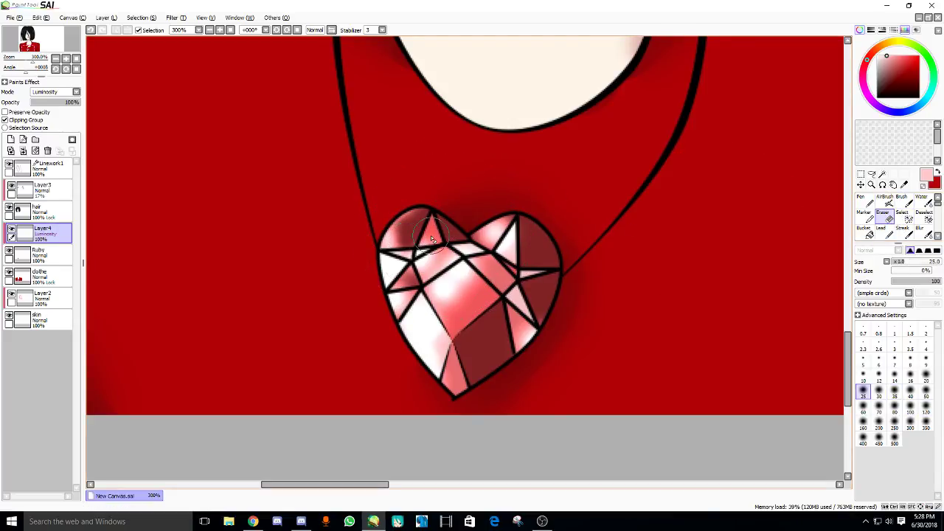
key(ctrl+z)
key(ctrl+z)
key(4)
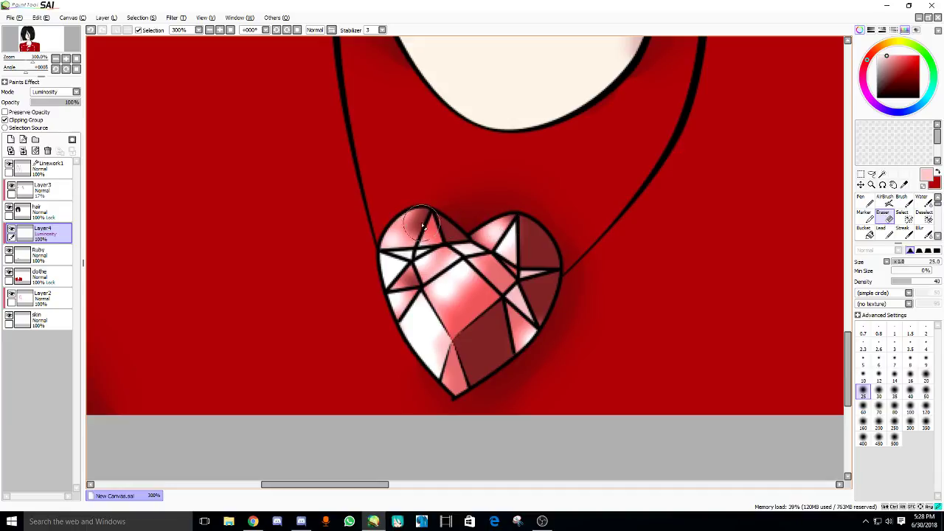
mouse_move(428, 240)
mouse_down()
mouse_move(425, 268)
mouse_move(402, 267)
mouse_move(394, 284)
mouse_move(406, 246)
mouse_move(401, 291)
mouse_move(416, 292)
mouse_move(389, 306)
mouse_move(428, 342)
mouse_up()
mouse_move(483, 230)
mouse_down()
mouse_move(459, 283)
mouse_move(437, 284)
mouse_move(452, 271)
mouse_move(409, 253)
mouse_up()
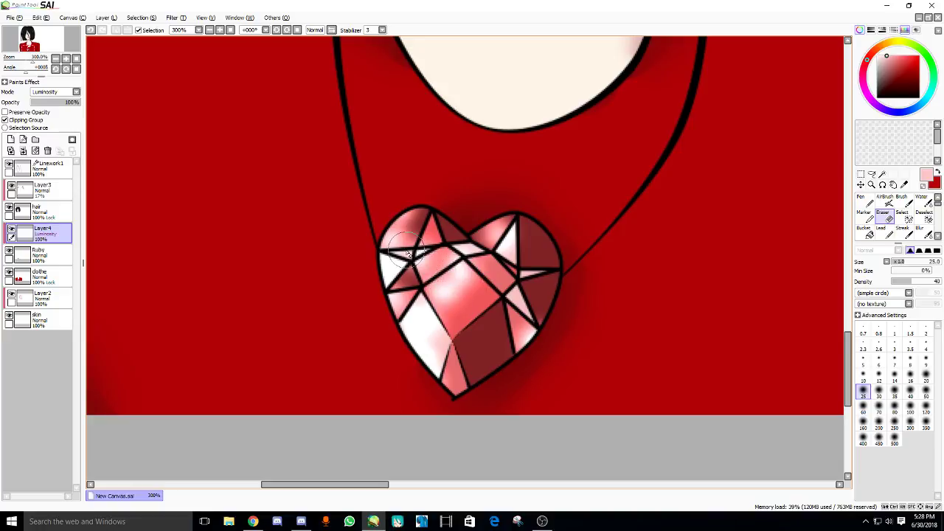
- Blend the heart's facet colours together with the Water brush
click(924, 204)
click(924, 200)
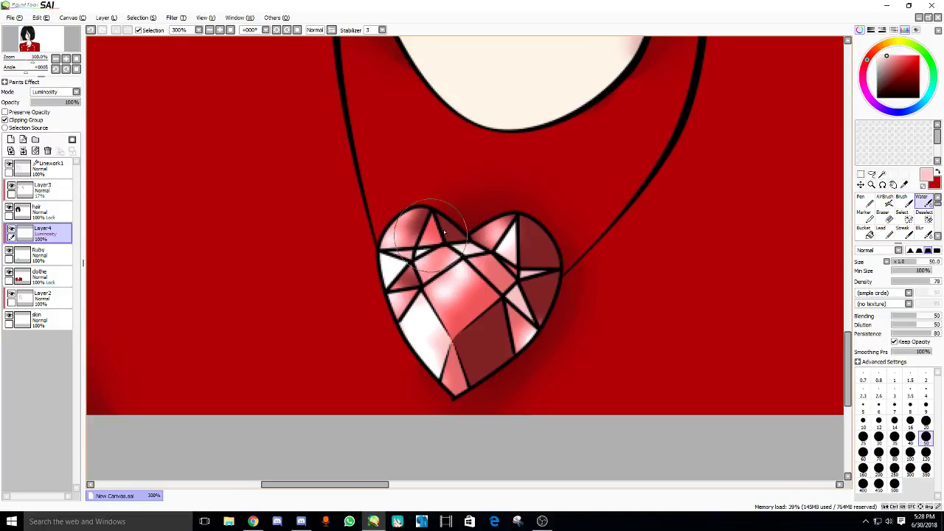
mouse_move(436, 221)
mouse_down()
mouse_move(441, 261)
mouse_move(433, 240)
mouse_move(443, 291)
mouse_move(424, 310)
mouse_move(402, 293)
mouse_move(456, 307)
mouse_move(455, 325)
mouse_move(474, 282)
mouse_move(465, 267)
mouse_move(511, 246)
mouse_move(531, 213)
mouse_up()
scroll(505, 213, down, 1)
scroll(505, 213, down, 3)
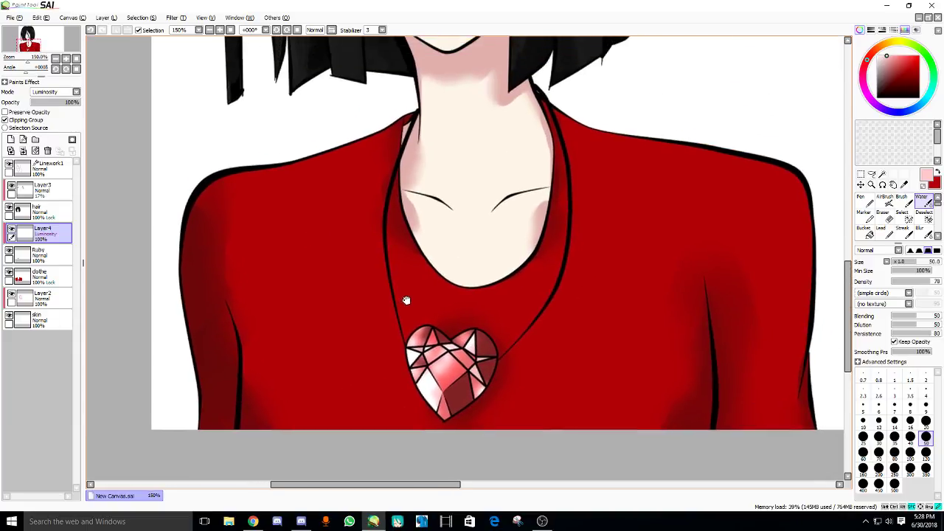
- Paint a pink blush across the nose on Layer2
drag(442, 164, 443, 240)
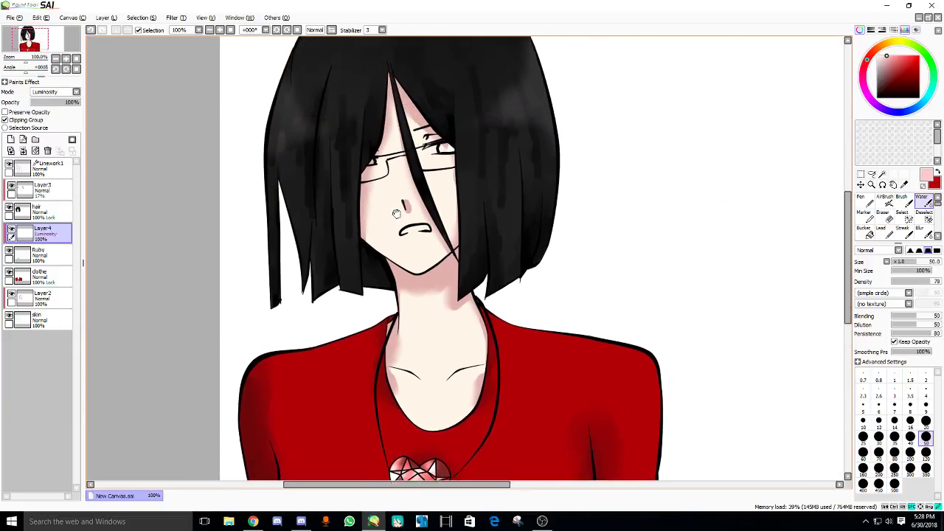
scroll(442, 240, up, 2)
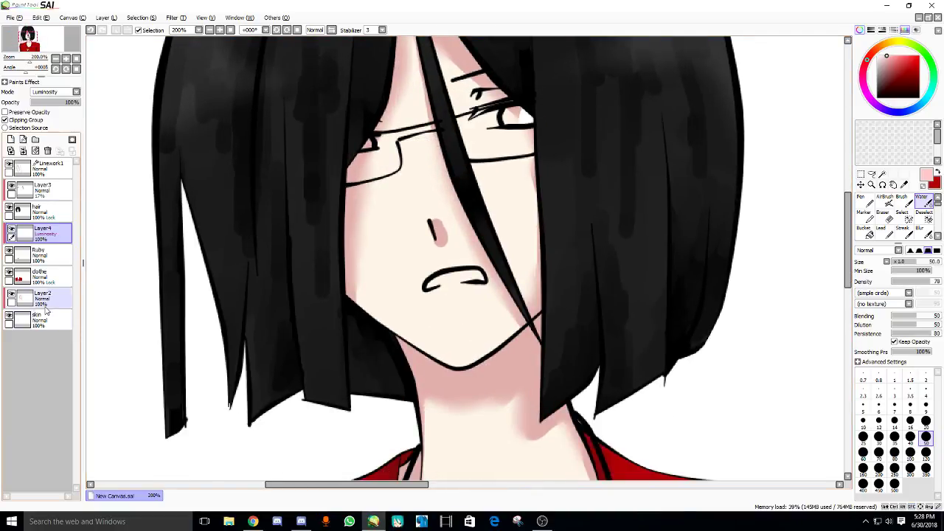
click(41, 298)
scroll(411, 249, up, 1)
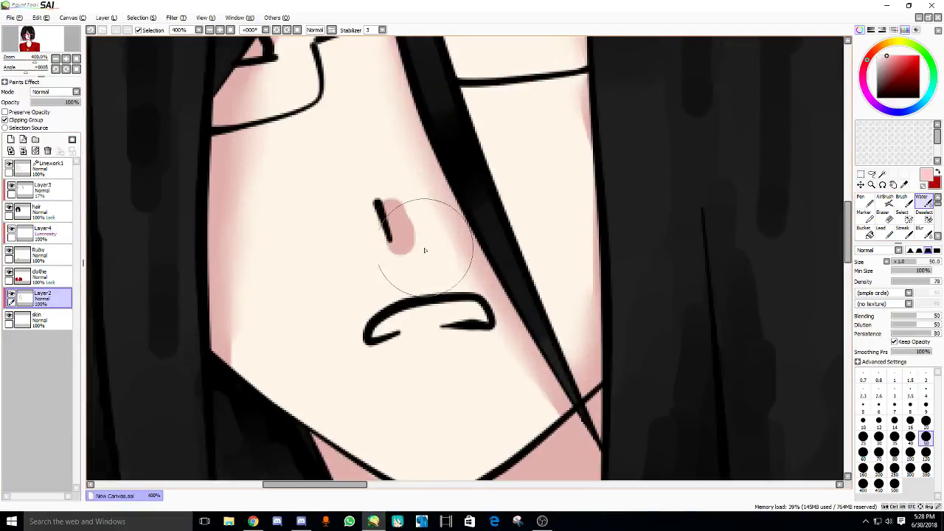
mouse_move(411, 249)
mouse_down()
mouse_move(433, 236)
mouse_move(399, 196)
mouse_move(400, 216)
mouse_move(414, 223)
mouse_move(403, 256)
mouse_up()
key([)
key([)
key([)
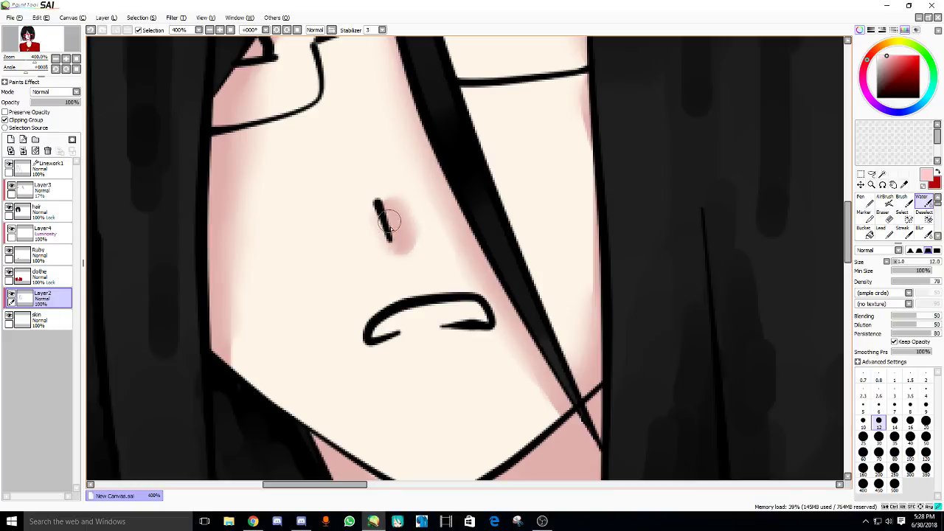
scroll(405, 264, down, 3)
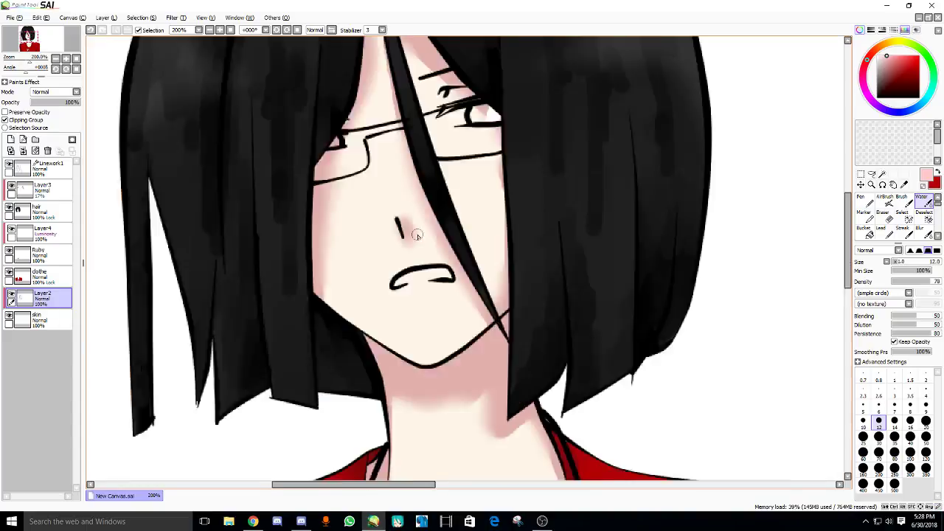
scroll(430, 278, up, 2)
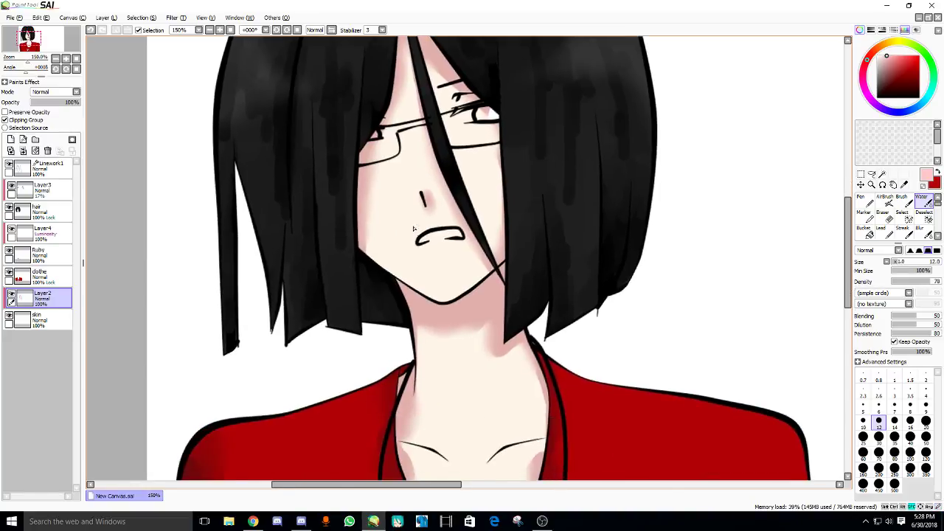
- Magic Wand-select the inside of the mouth on the Linework1 layer
mouse_move(399, 376)
mouse_down()
mouse_move(366, 235)
mouse_move(479, 199)
mouse_up()
click(73, 175)
scroll(384, 198, up, 2)
key(ctrl+d)
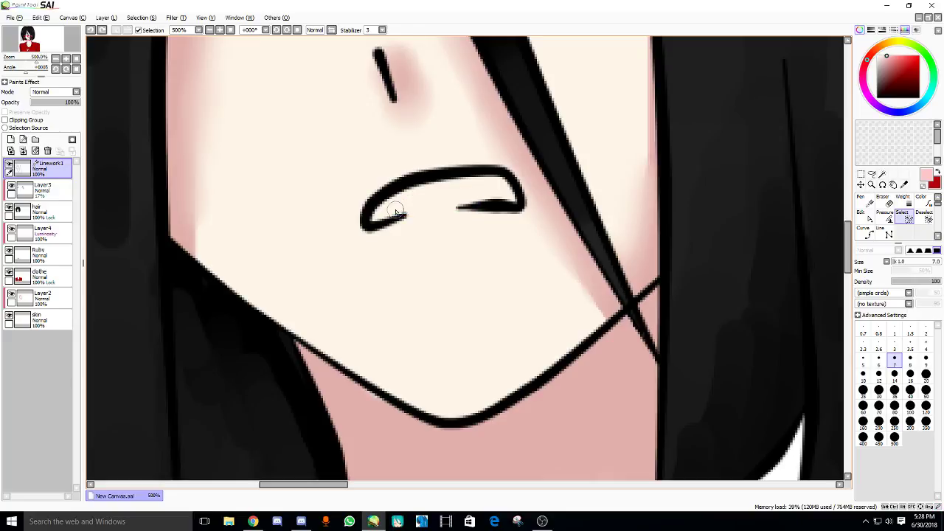
drag(390, 213, 469, 202)
key(w)
click(417, 195)
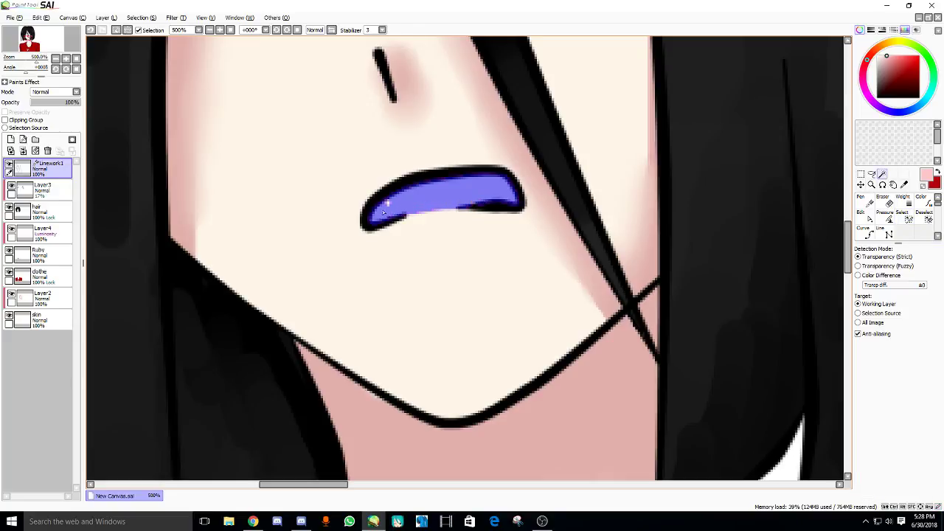
scroll(391, 206, down, 3)
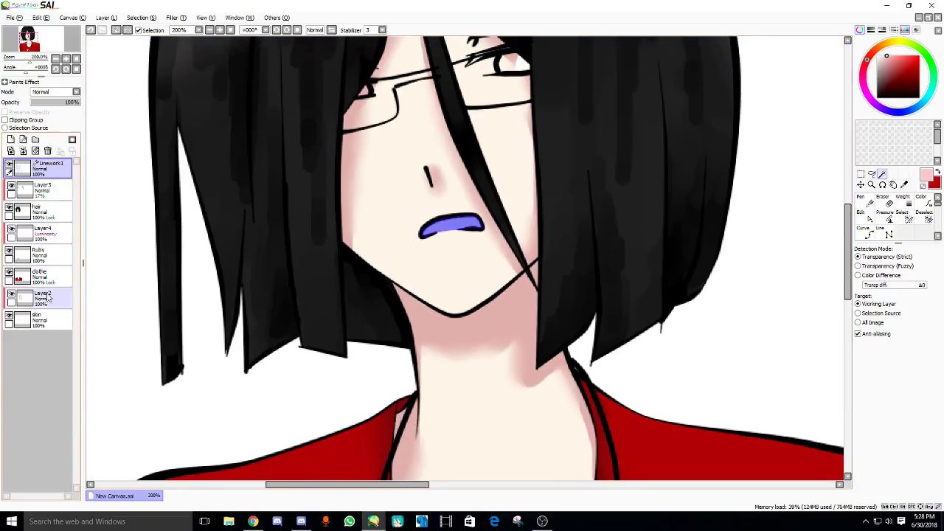
- Paint white teeth inside the mouth selection on the clothe layer, then deselect
click(40, 276)
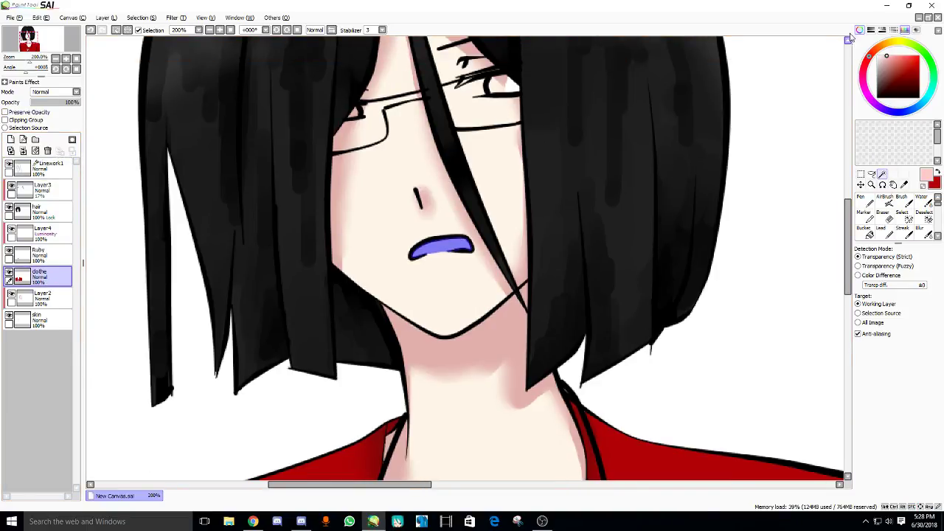
click(861, 200)
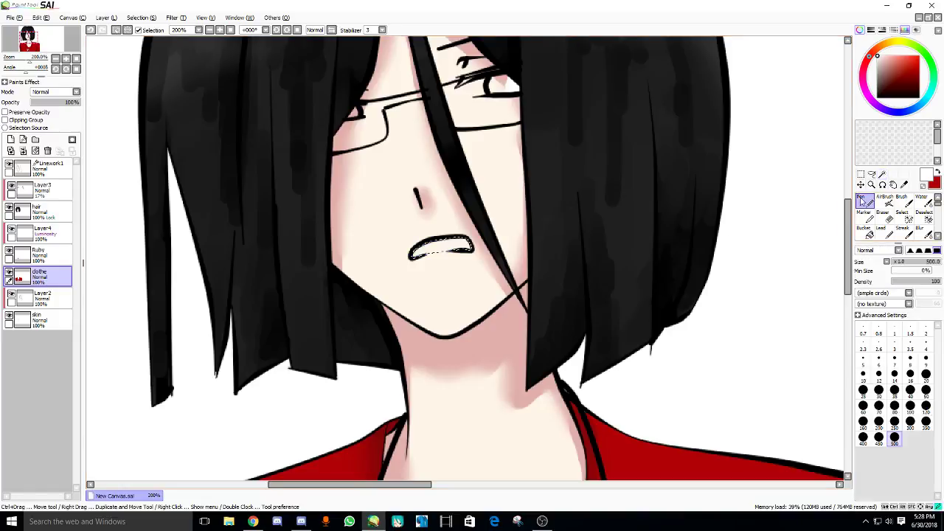
drag(384, 225, 554, 258)
scroll(650, 99, up, 3)
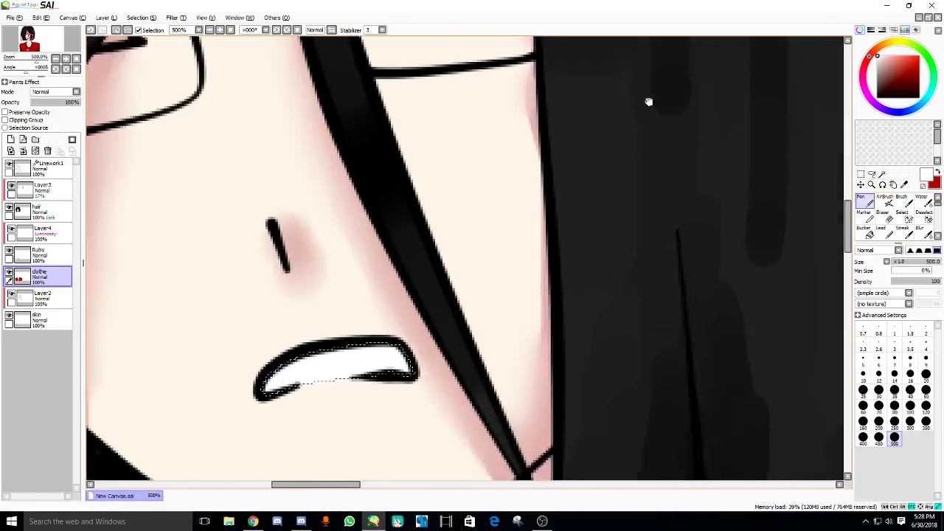
click(878, 64)
drag(782, 169, 839, 126)
click(895, 389)
mouse_move(354, 325)
mouse_down()
mouse_move(409, 286)
mouse_move(541, 283)
mouse_move(447, 267)
mouse_move(365, 281)
mouse_move(310, 312)
mouse_move(453, 243)
mouse_up()
key(ctrl+z)
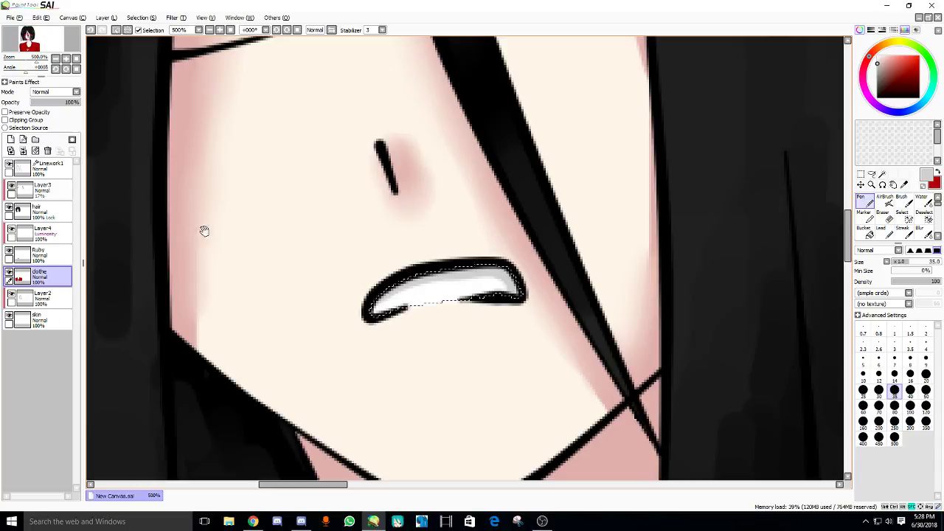
click(116, 31)
scroll(338, 116, down, 4)
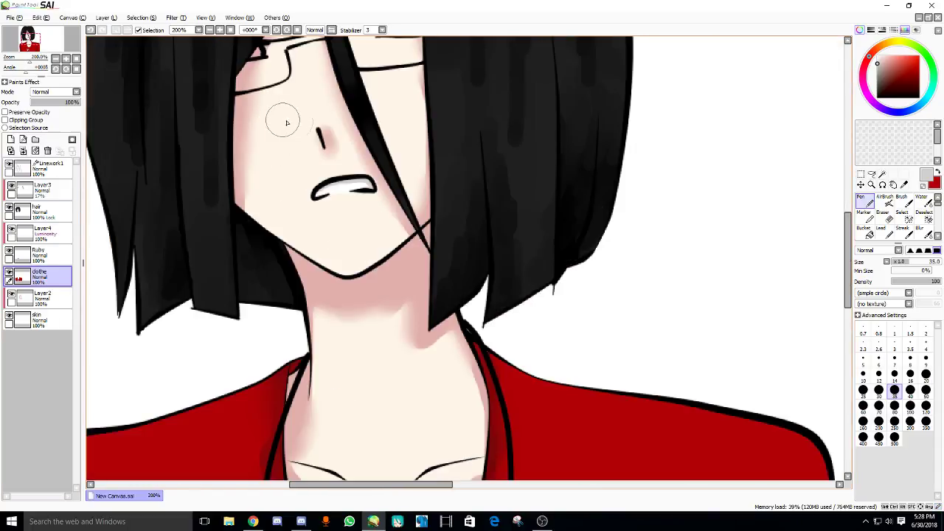
scroll(348, 233, up, 3)
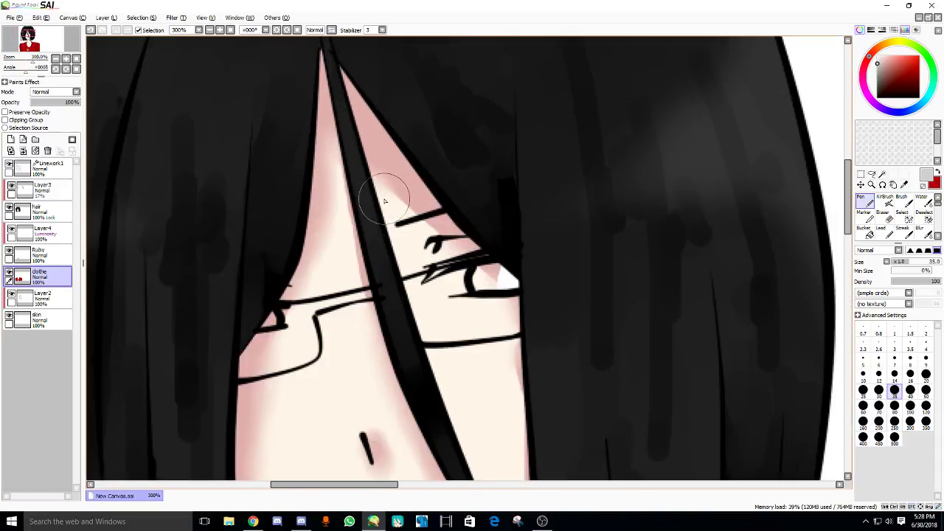
- Create a layer set named Eyes and add a new layer inside it
click(35, 140)
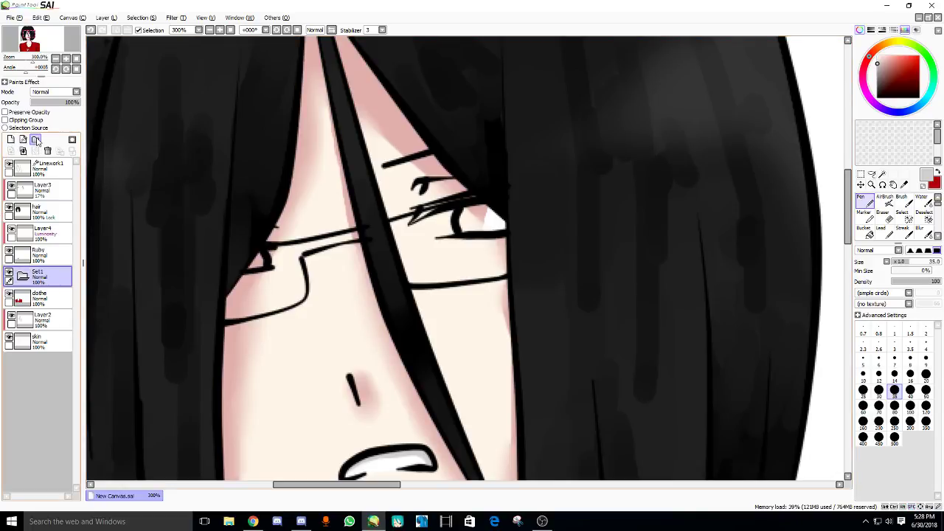
double_click(34, 277)
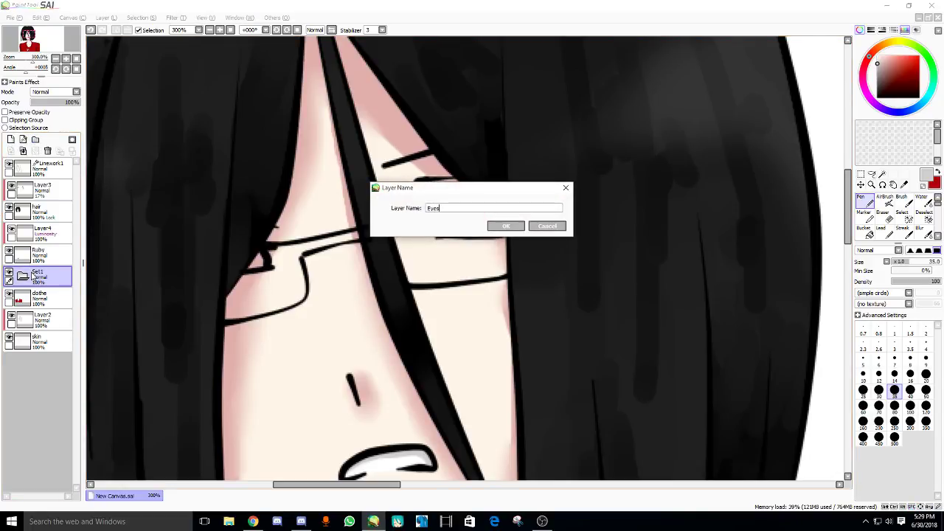
key(Return)
click(10, 140)
- Paint the eye whites at brush size 12 with grey shading under the lashes
drag(485, 175, 478, 179)
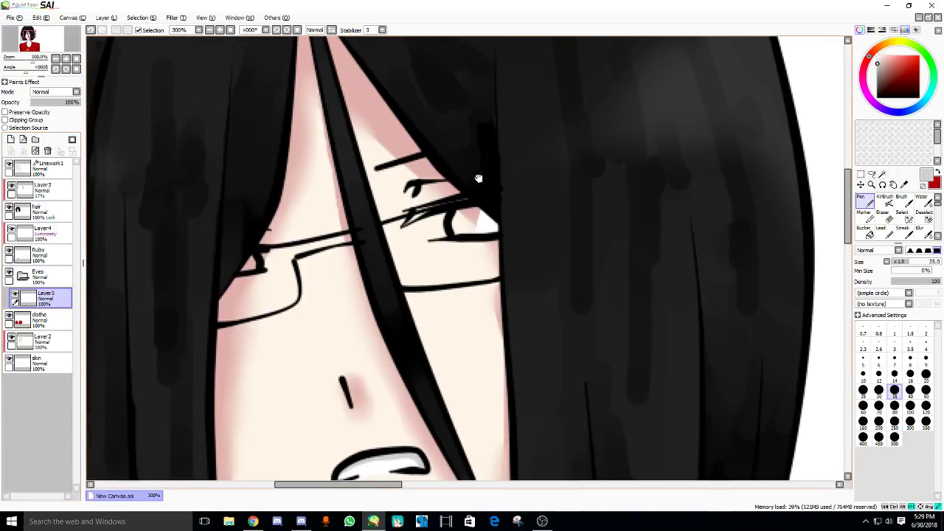
scroll(478, 179, up, 2)
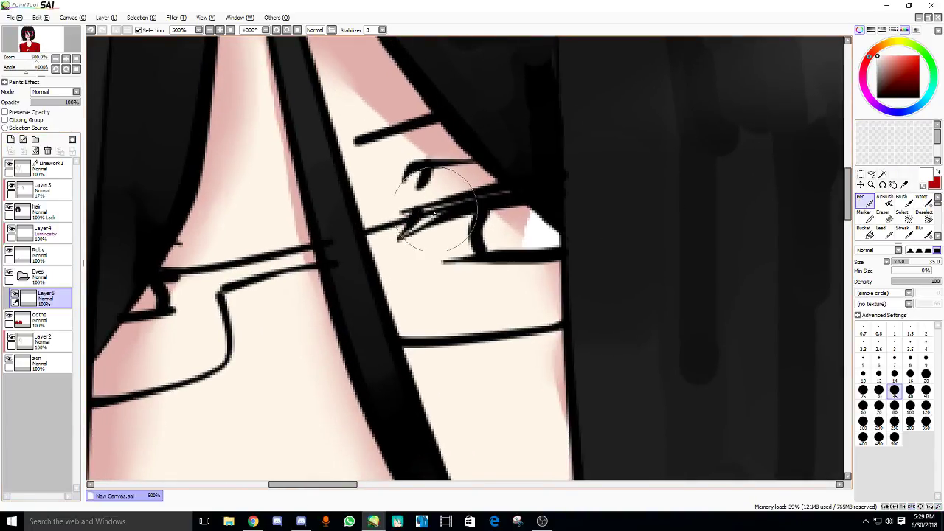
key(bracketleft)
key(bracketleft)
key(bracketleft)
key(bracketleft)
key(bracketleft)
key(bracketleft)
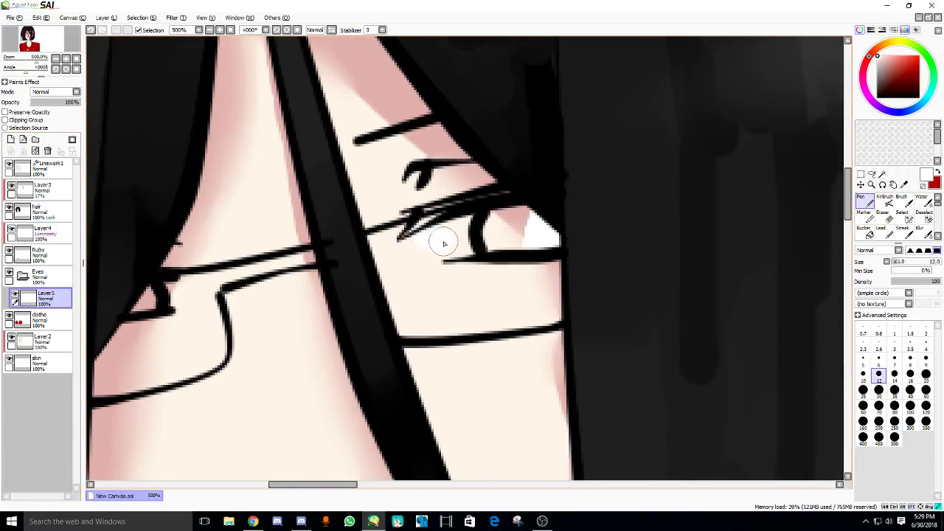
mouse_move(467, 226)
mouse_down()
mouse_move(517, 221)
mouse_move(487, 236)
mouse_move(531, 231)
mouse_up()
mouse_move(177, 288)
mouse_down()
mouse_move(266, 273)
mouse_move(229, 292)
mouse_up()
drag(659, 201, 611, 216)
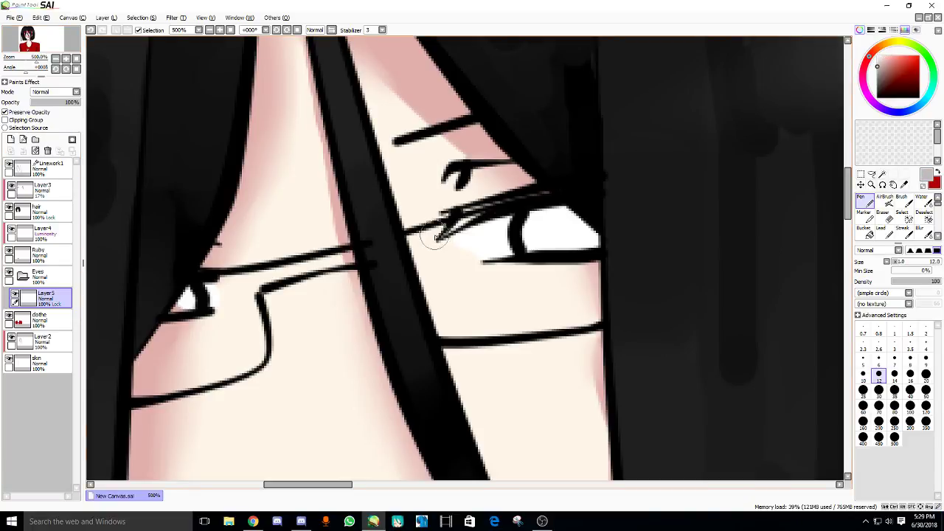
drag(437, 236, 531, 226)
drag(111, 258, 147, 253)
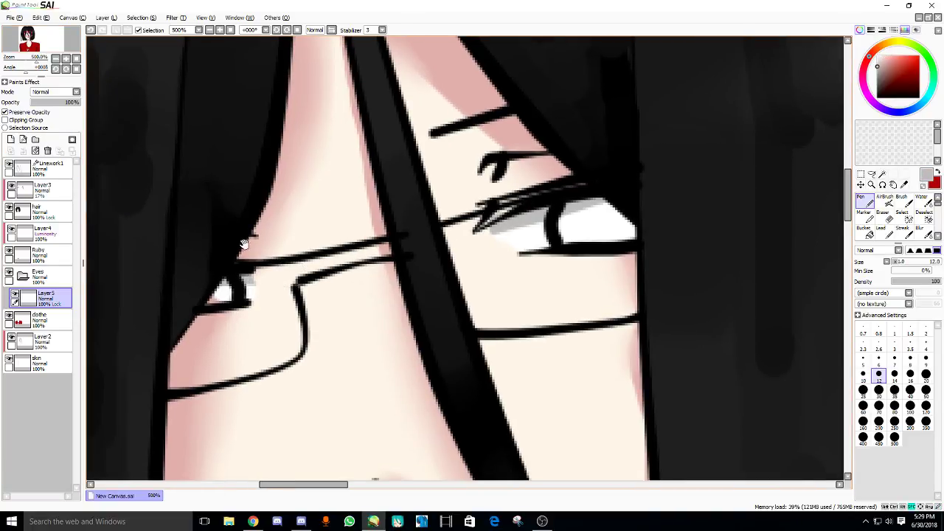
- Add Layer6 and Magic Wand-select both irises from the Linework1 layer
drag(243, 244, 284, 213)
click(10, 139)
drag(523, 202, 546, 199)
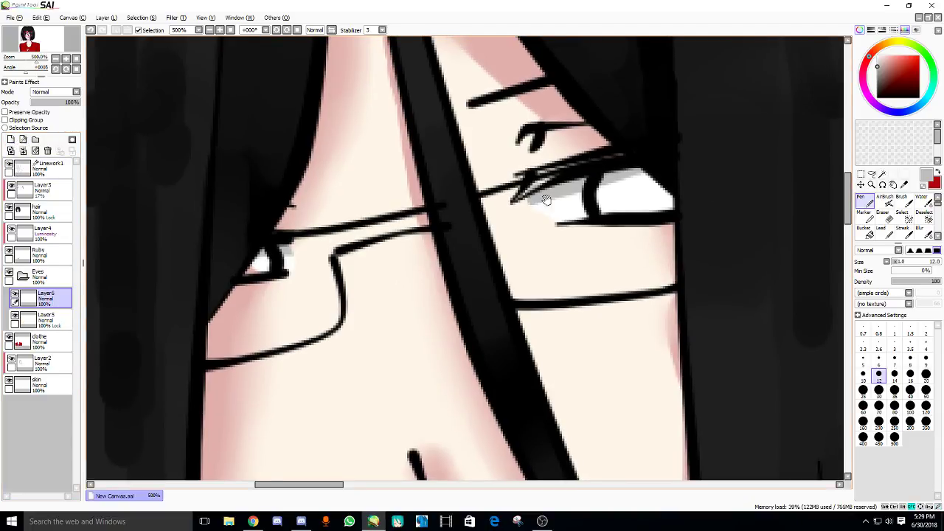
ctrl+shift+click(546, 200)
key(w)
click(599, 201)
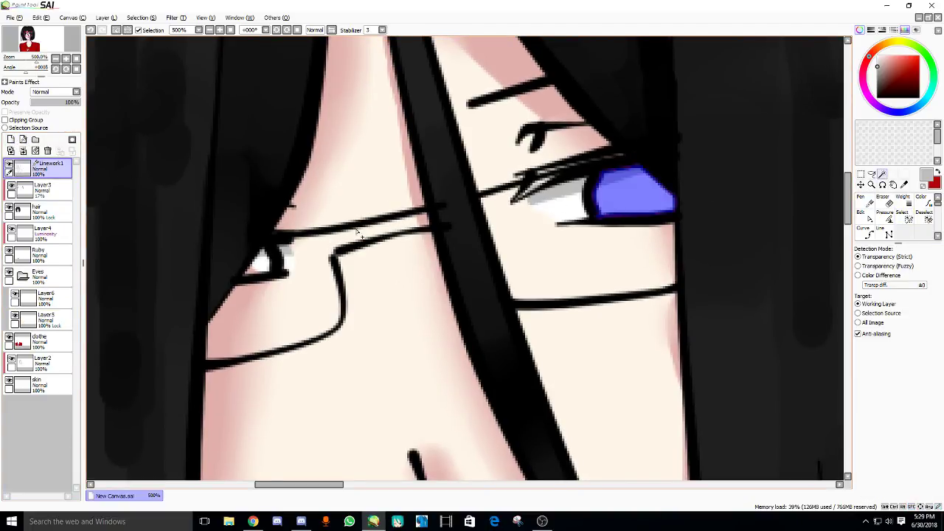
click(264, 265)
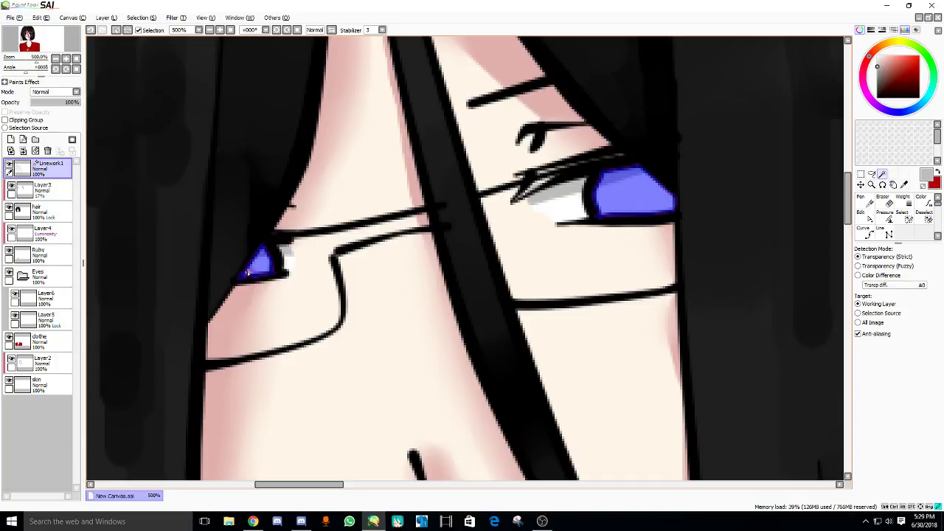
- Rename Layer6 to 'eyes' and pick dark brown as the iris colour
click(252, 521)
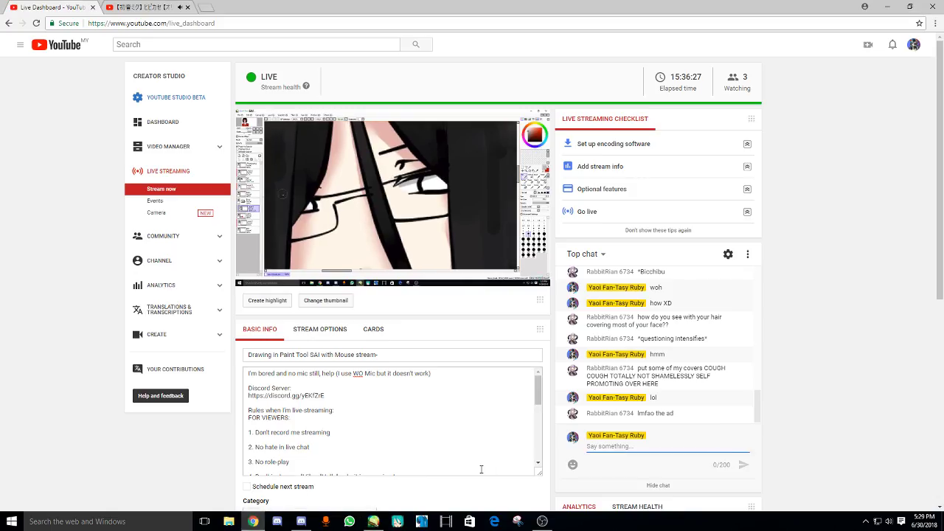
click(397, 522)
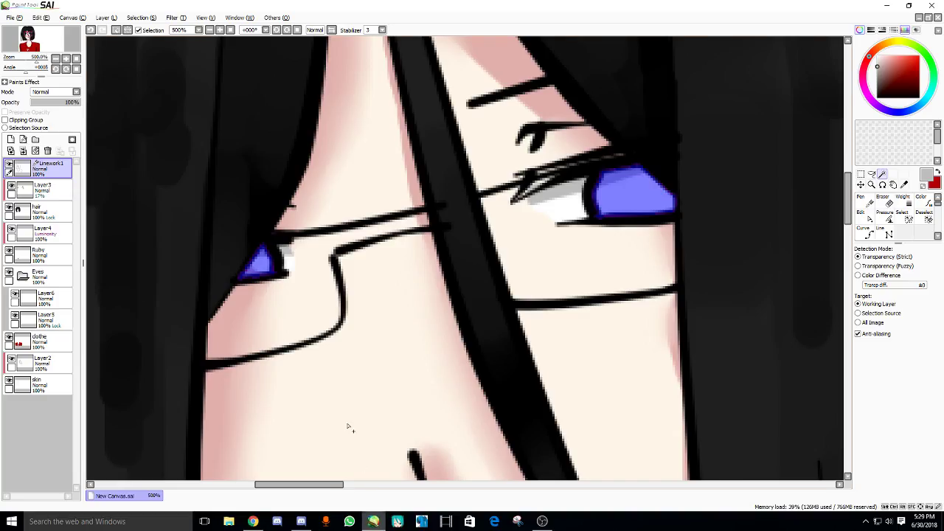
drag(142, 295, 171, 280)
click(43, 296)
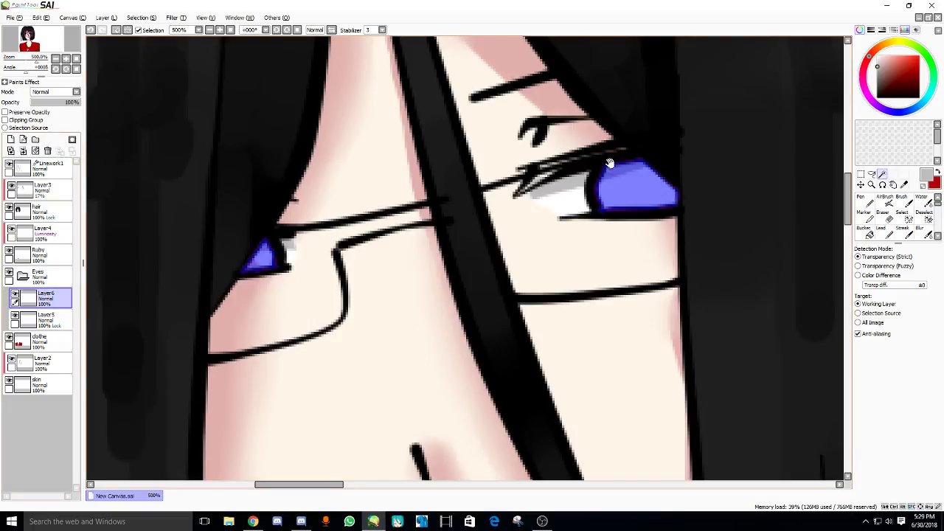
double_click(53, 298)
text(e)
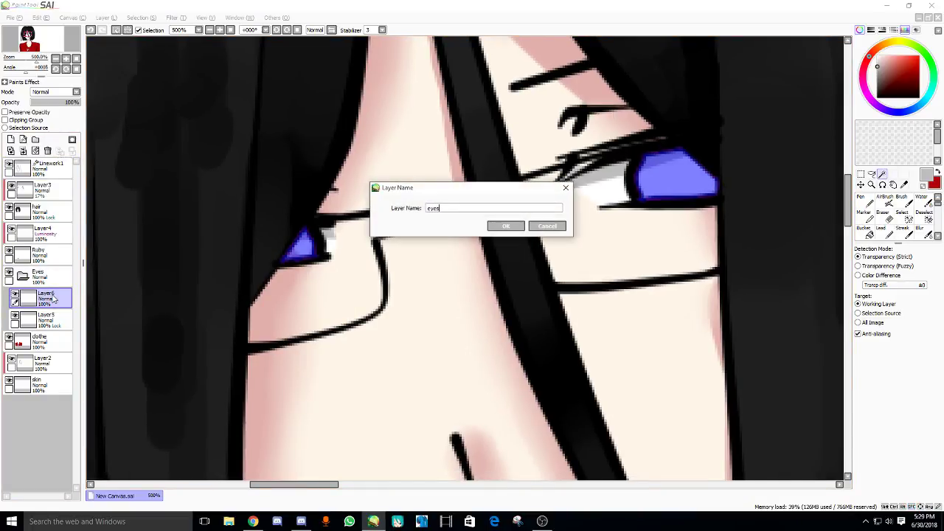
text(yes)
key(Return)
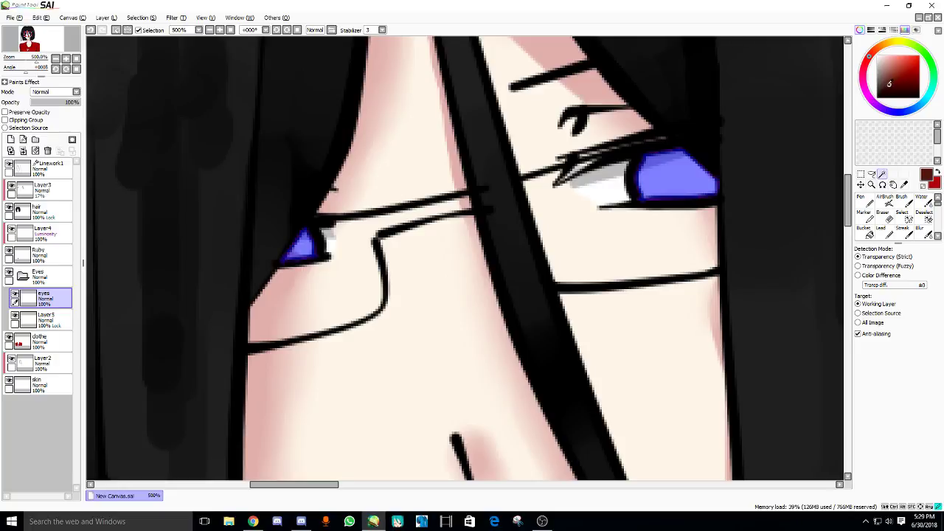
click(879, 46)
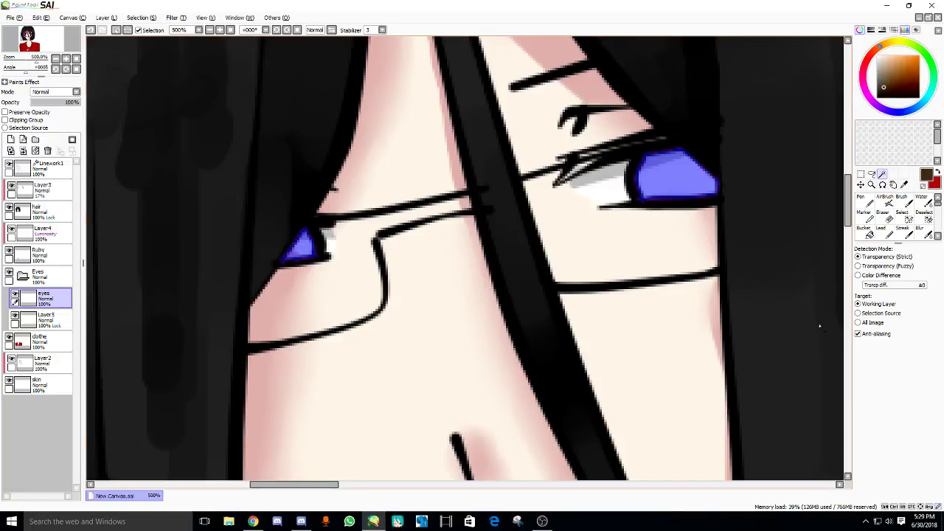
- Paint both selected irises dark brown with the pen
key(n)
mouse_move(694, 166)
mouse_down()
mouse_move(716, 163)
mouse_move(681, 180)
mouse_up()
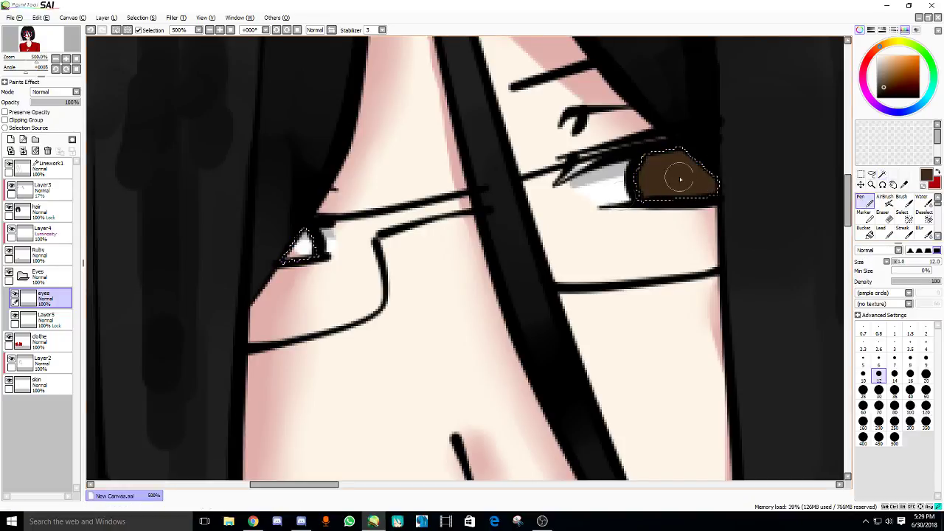
mouse_move(324, 236)
mouse_down()
mouse_move(295, 243)
mouse_move(391, 225)
mouse_move(413, 207)
mouse_move(307, 214)
mouse_up()
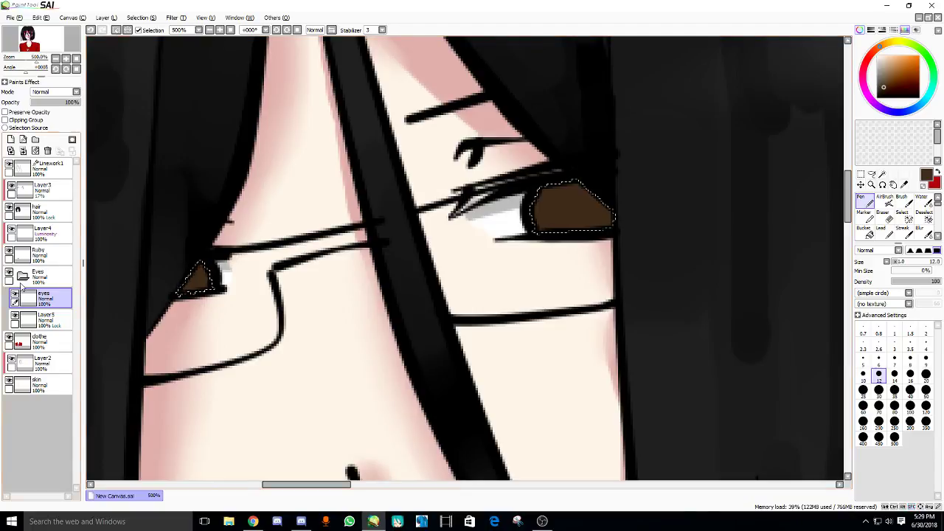
- Add a new layer above eyes and mirror the canvas to check the eyes
click(11, 139)
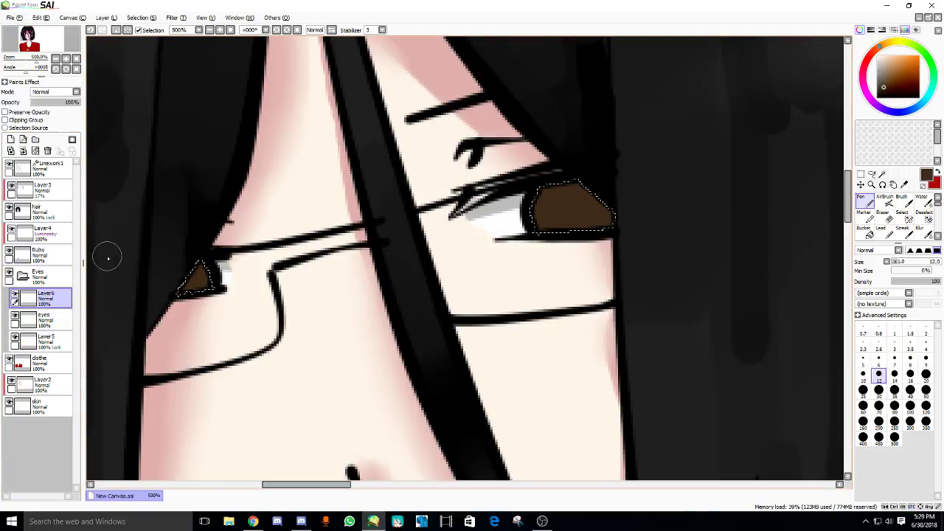
key(h)
key(e)
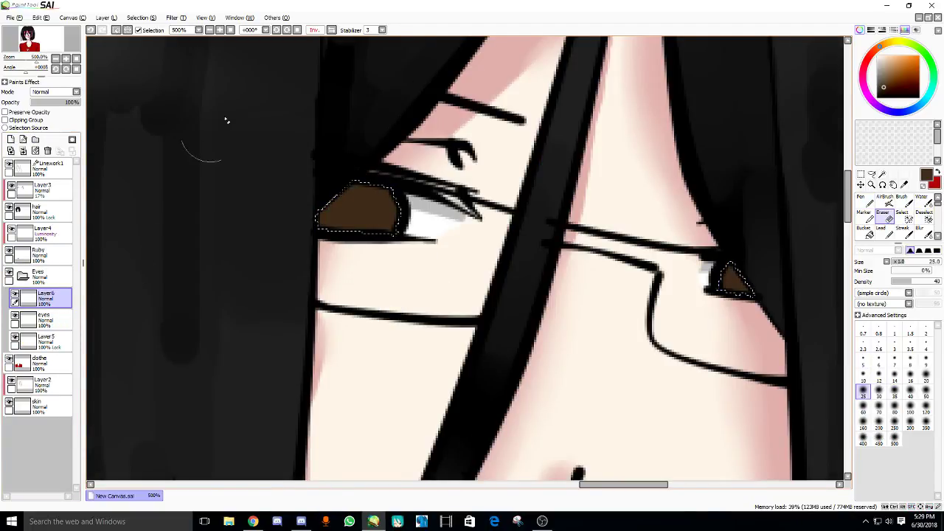
key(h)
drag(276, 155, 220, 164)
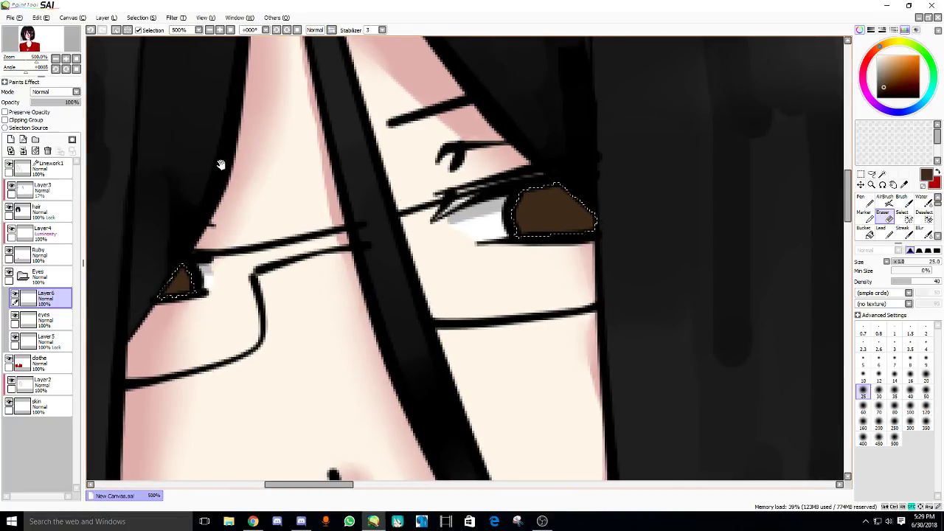
key(h)
scroll(495, 179, down, 10)
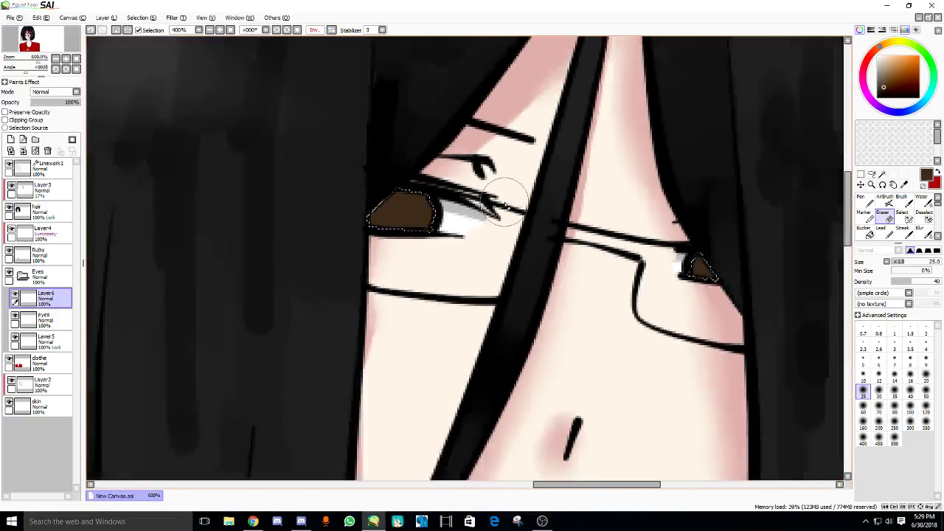
scroll(512, 203, up, 5)
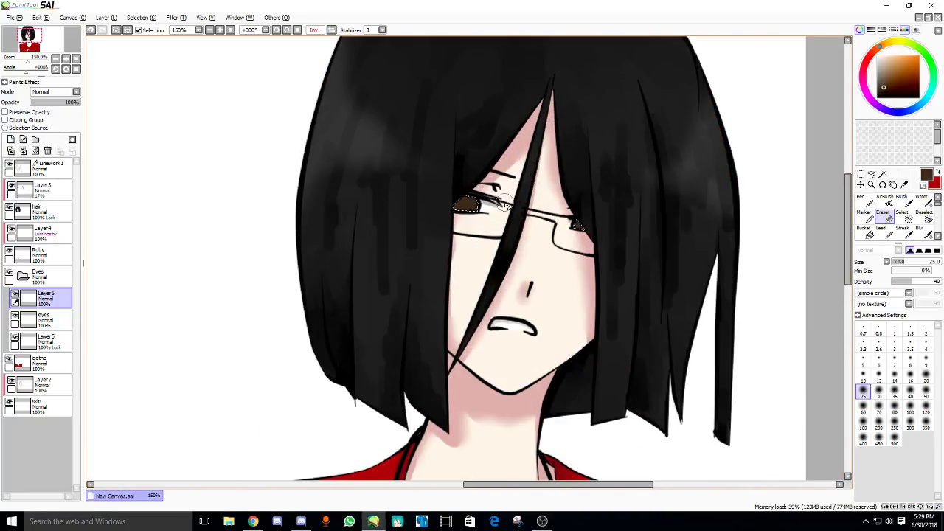
click(331, 30)
scroll(342, 148, down, 2)
scroll(341, 148, up, 5)
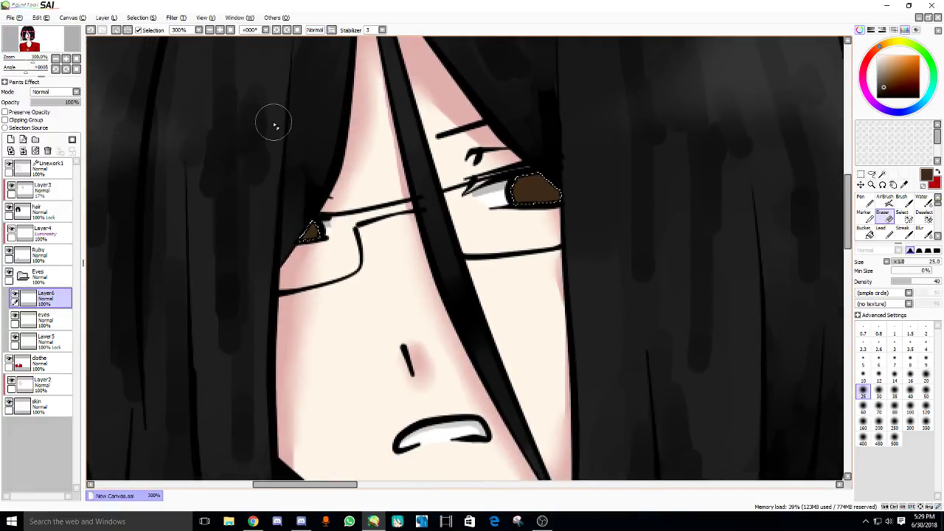
scroll(274, 126, up, 1)
- Name the new layer 'shade', correcting the misspelling, and return to the pen
double_click(60, 299)
text(shade)
key(Return)
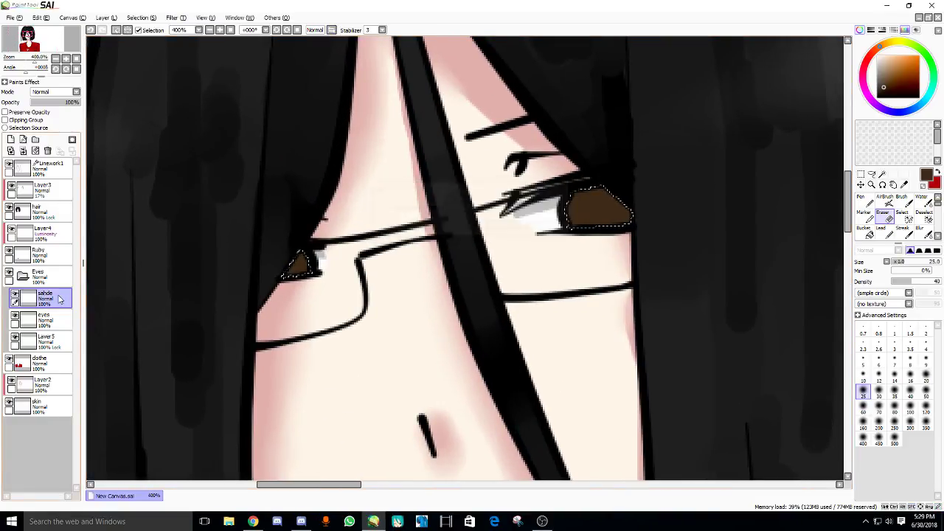
double_click(61, 298)
text(sha)
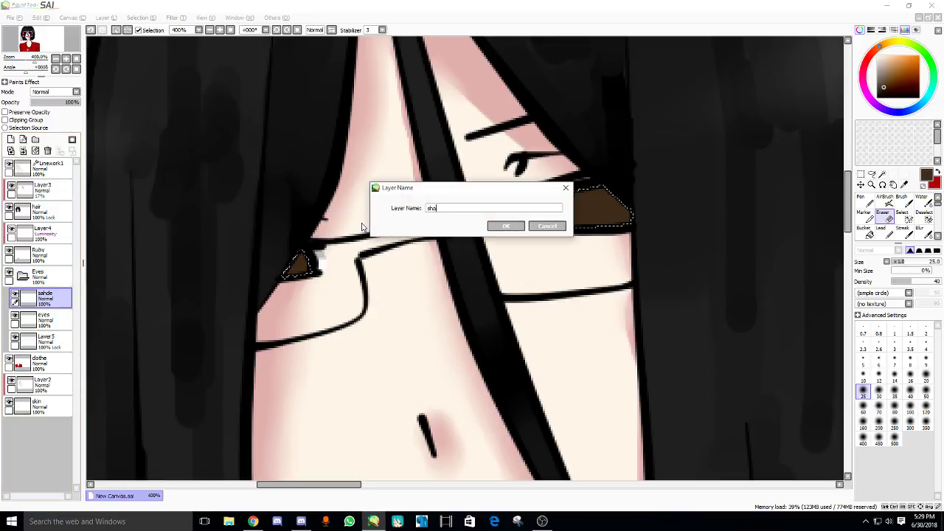
text(de)
key(Return)
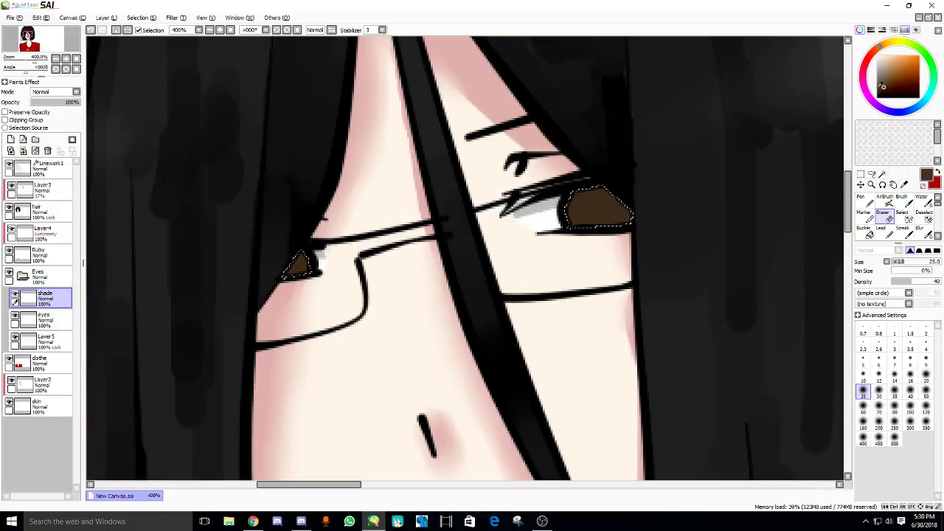
key(n)
scroll(605, 188, up, 1)
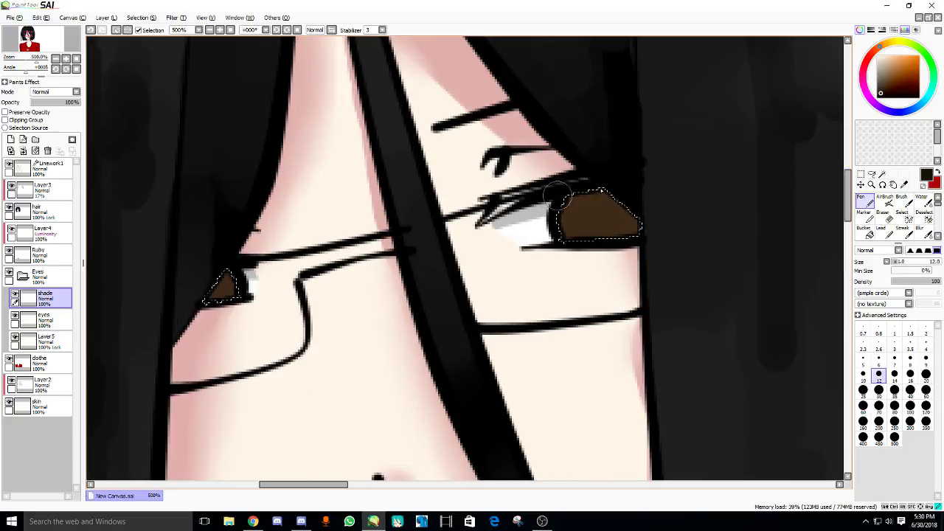
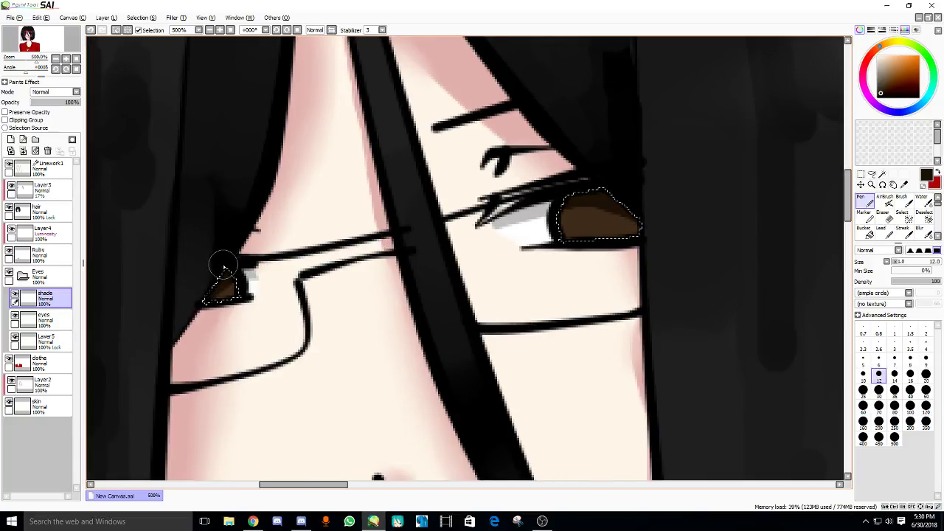
- Blend and round the small left brown iris with the Water brush
click(922, 202)
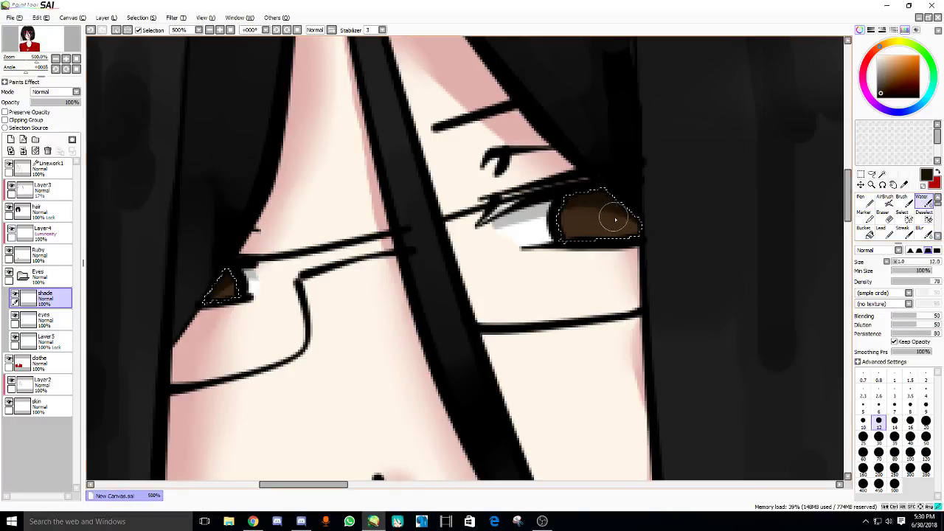
drag(219, 294, 249, 273)
- On the eyes layer, set the Pen to size 9 and frame the right eye for its pupil
click(40, 319)
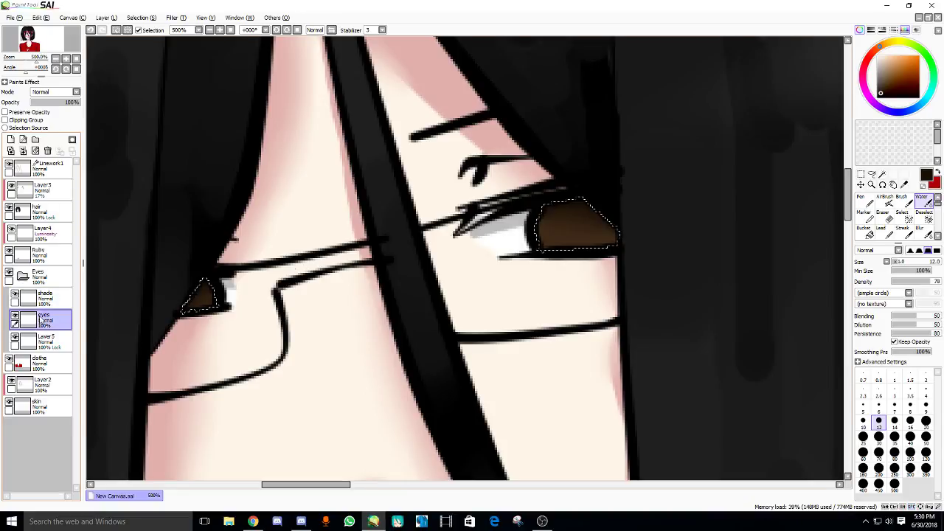
click(862, 201)
scroll(534, 234, up, 2)
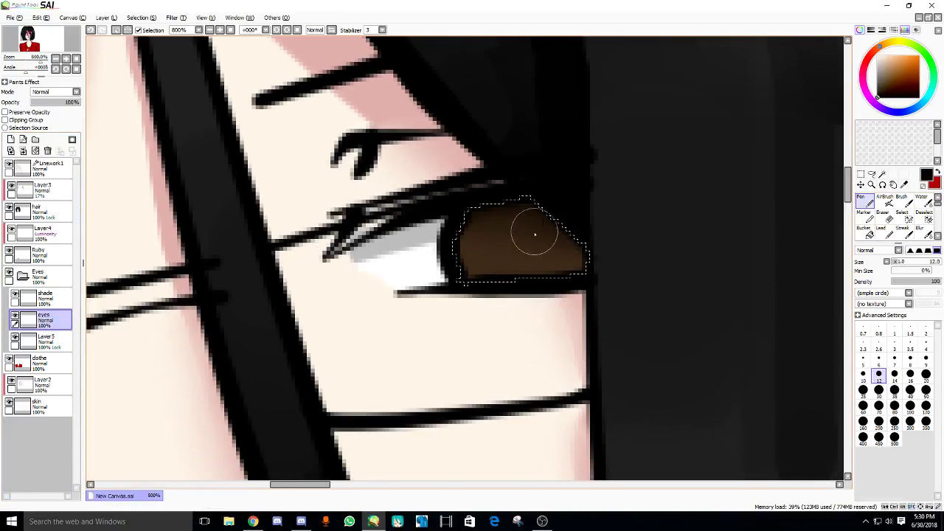
key(bracketleft)
key(bracketleft)
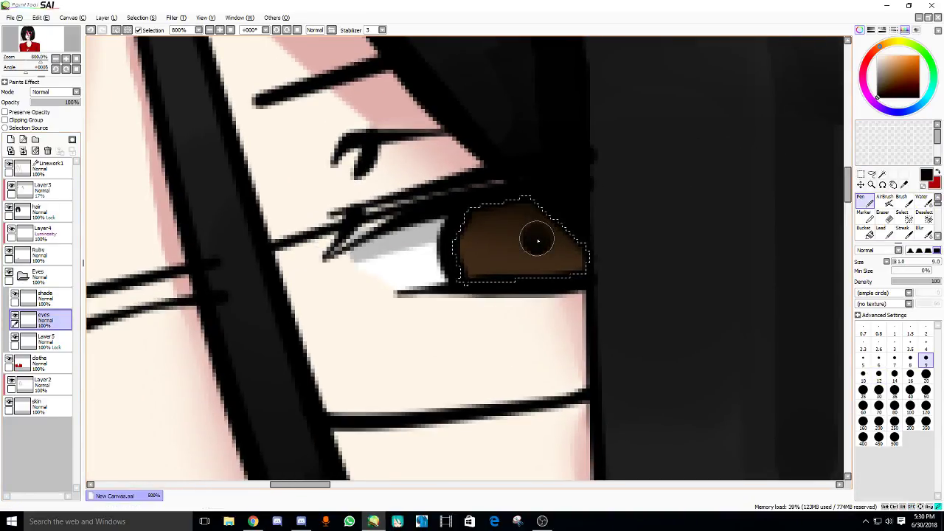
drag(295, 287, 295, 274)
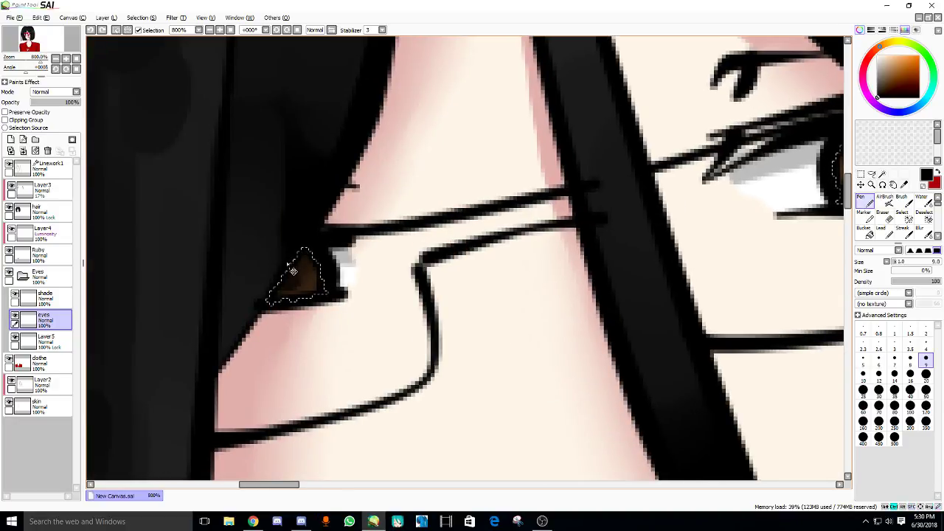
scroll(284, 269, down, 10)
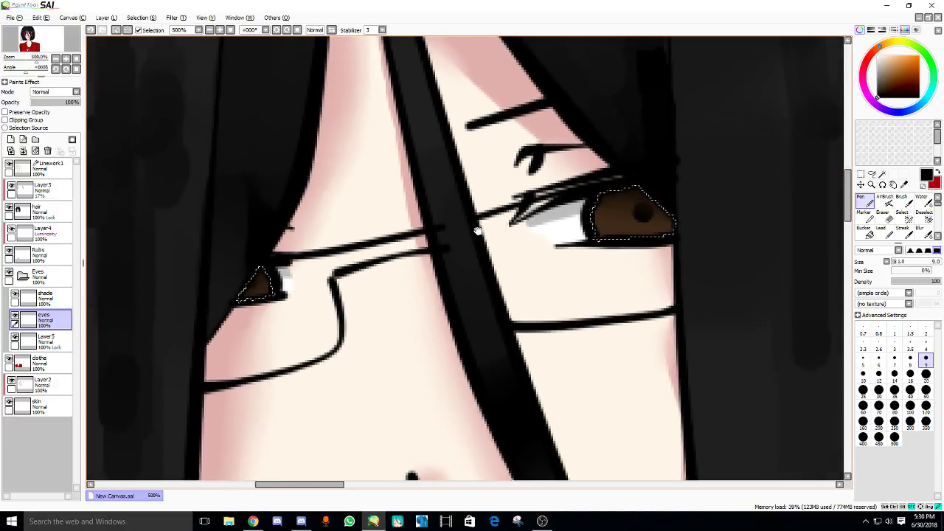
scroll(678, 213, up, 6)
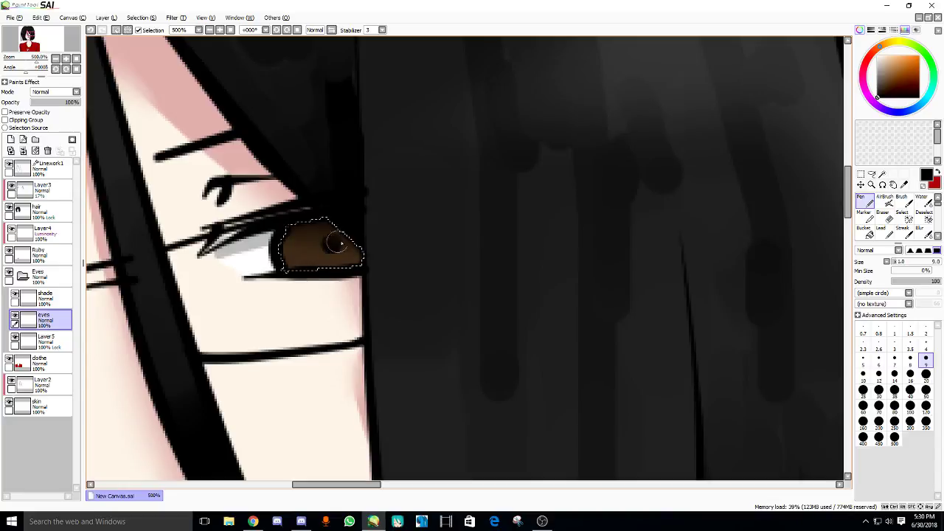
drag(336, 244, 550, 218)
- Select the shade layer and add a new layer above it
click(45, 297)
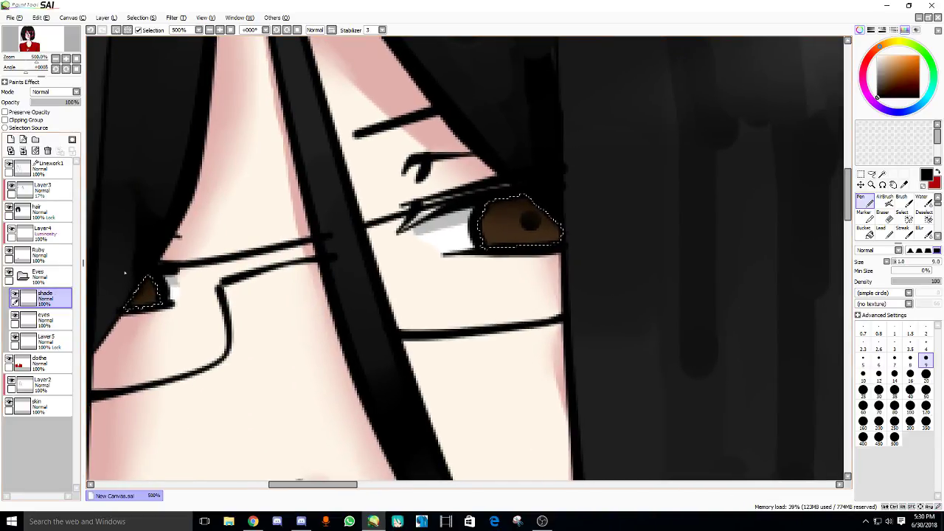
scroll(125, 274, up, 2)
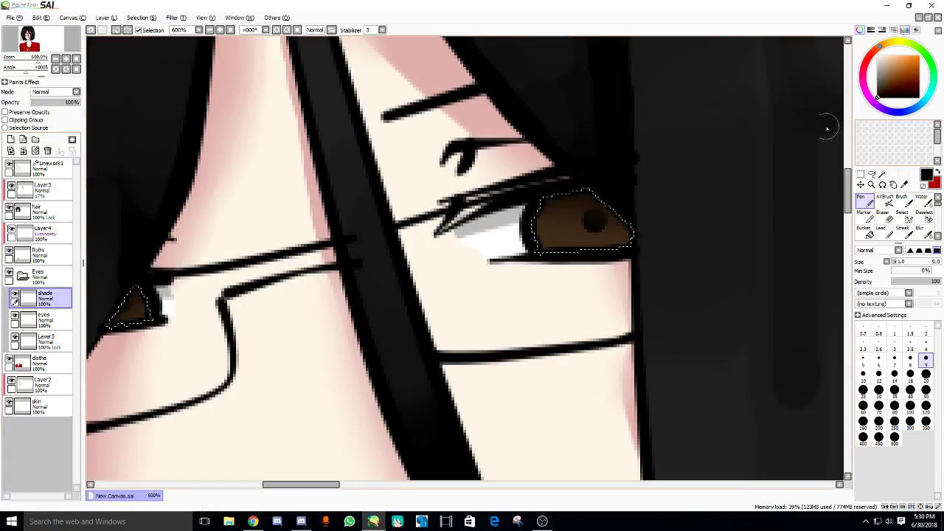
scroll(638, 203, up, 2)
drag(612, 205, 595, 203)
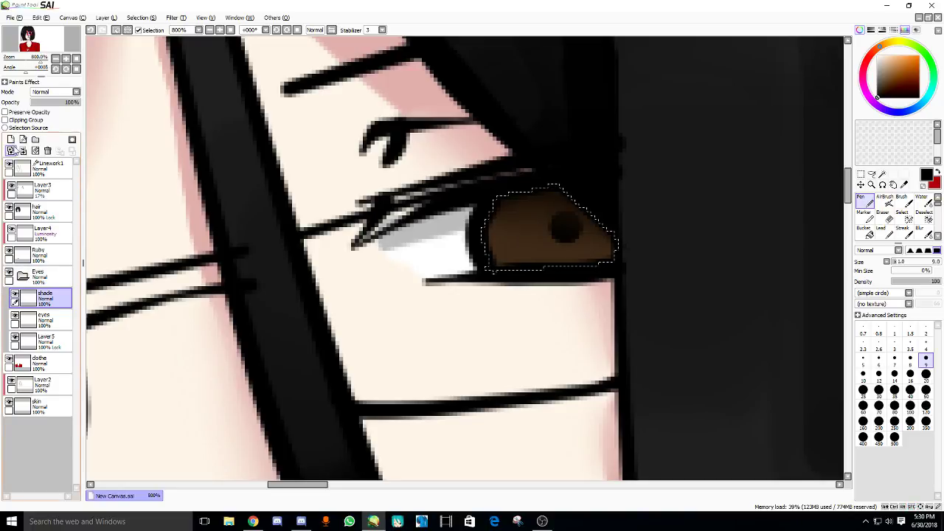
click(11, 151)
scroll(348, 222, down, 2)
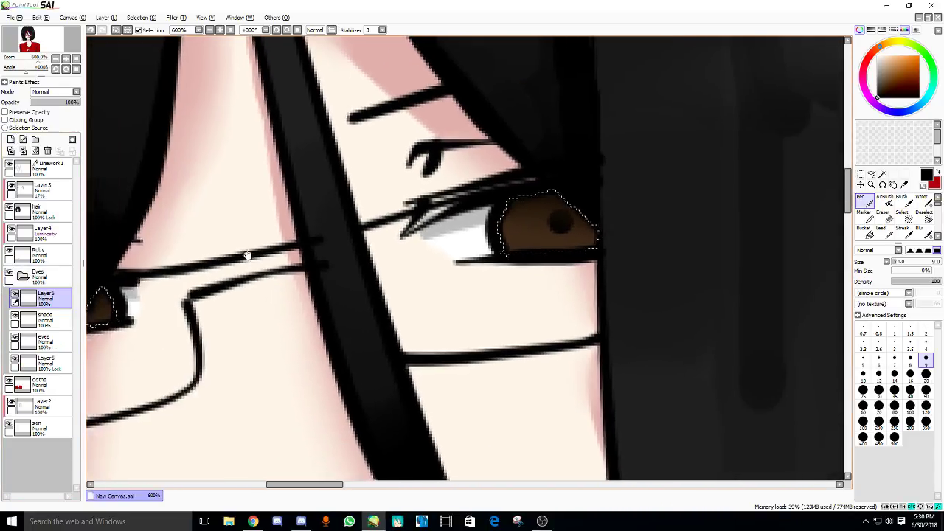
- Set the new layer's blend mode to Luminosity
drag(247, 255, 170, 266)
click(50, 93)
click(44, 129)
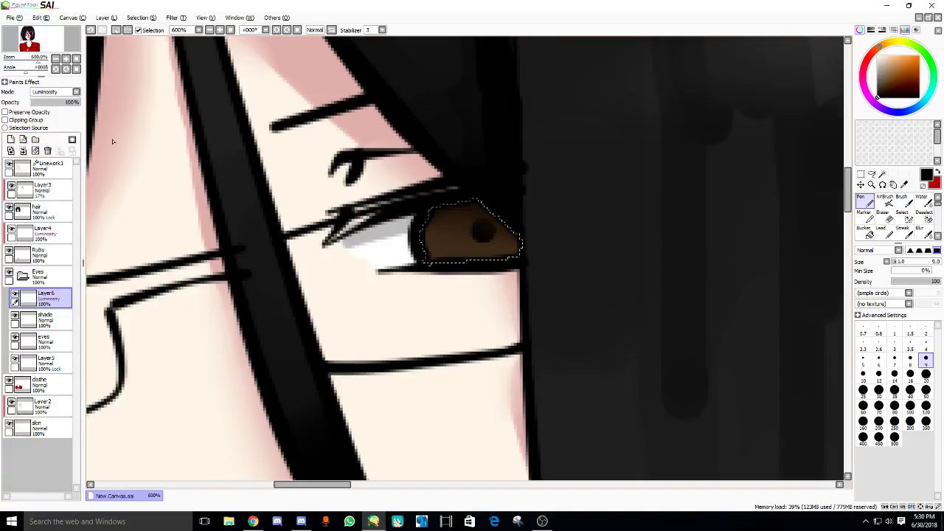
- Paint a peach glow across the right iris, redoing it after several trial strokes
drag(443, 197, 462, 191)
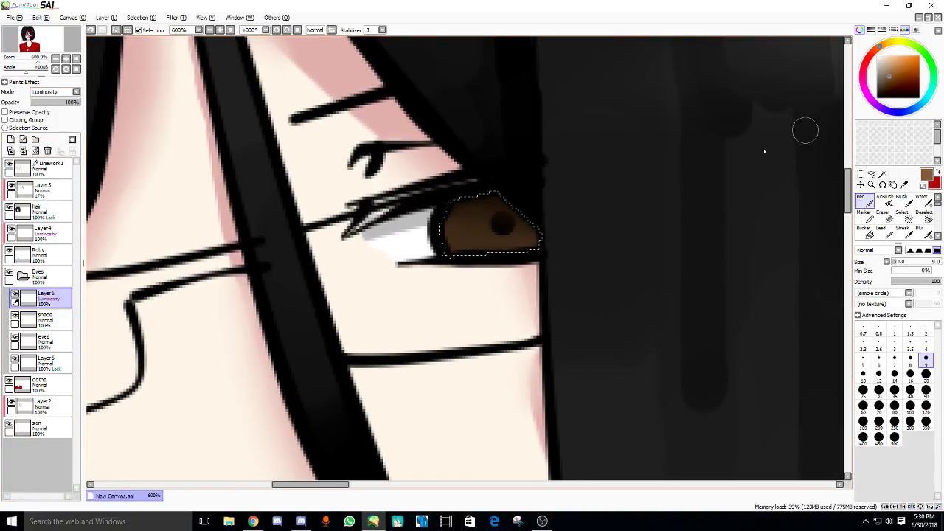
mouse_move(473, 243)
mouse_down()
mouse_move(506, 234)
mouse_move(495, 252)
mouse_move(475, 247)
mouse_move(530, 252)
mouse_move(499, 255)
mouse_move(504, 227)
mouse_move(535, 248)
mouse_up()
key(ctrl+z)
click(474, 245)
key(ctrl+z)
key(ctrl+z)
scroll(487, 236, up, 3)
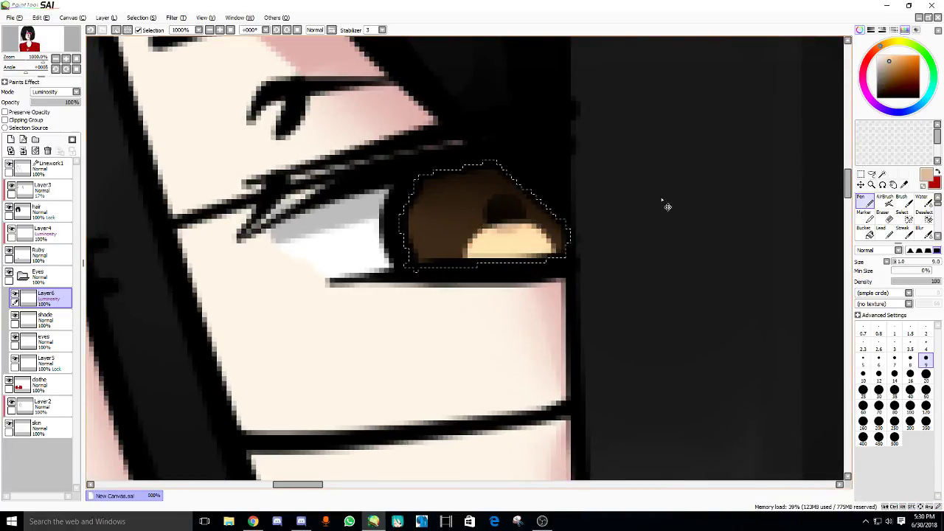
key(ctrl+z)
mouse_move(458, 259)
mouse_down()
mouse_move(511, 236)
mouse_move(528, 273)
mouse_move(519, 233)
mouse_up()
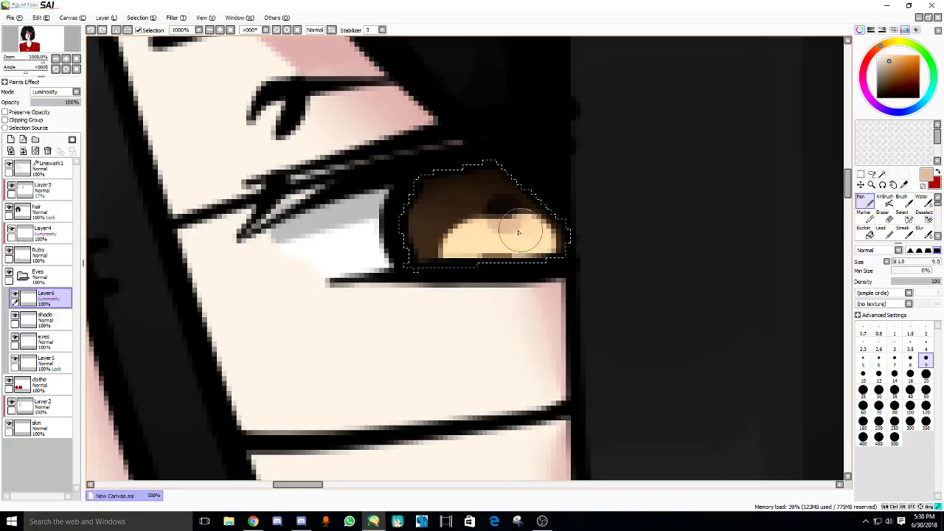
key(ctrl+z)
mouse_move(437, 251)
mouse_down()
mouse_move(515, 237)
mouse_move(507, 247)
mouse_up()
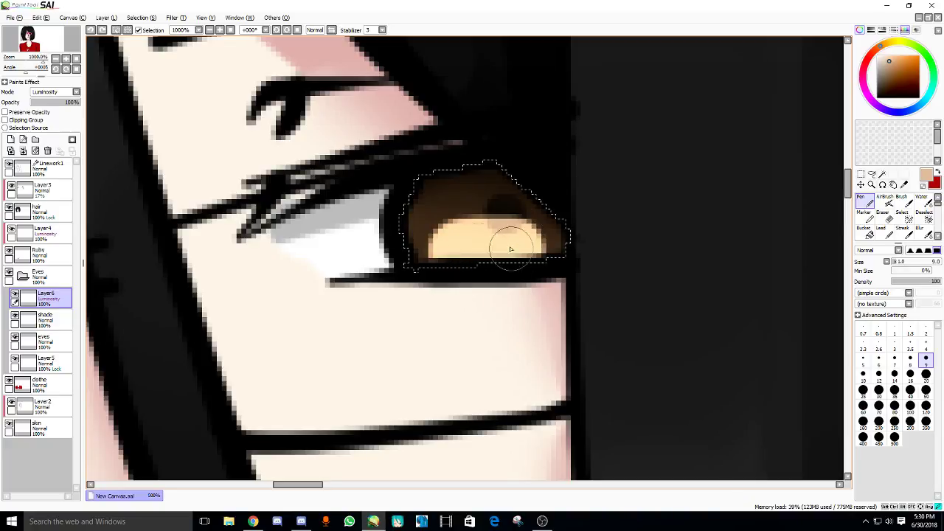
- Soften the peach glow with a size-16 soft eraser, including the small left eye
double_click(886, 217)
key(Escape)
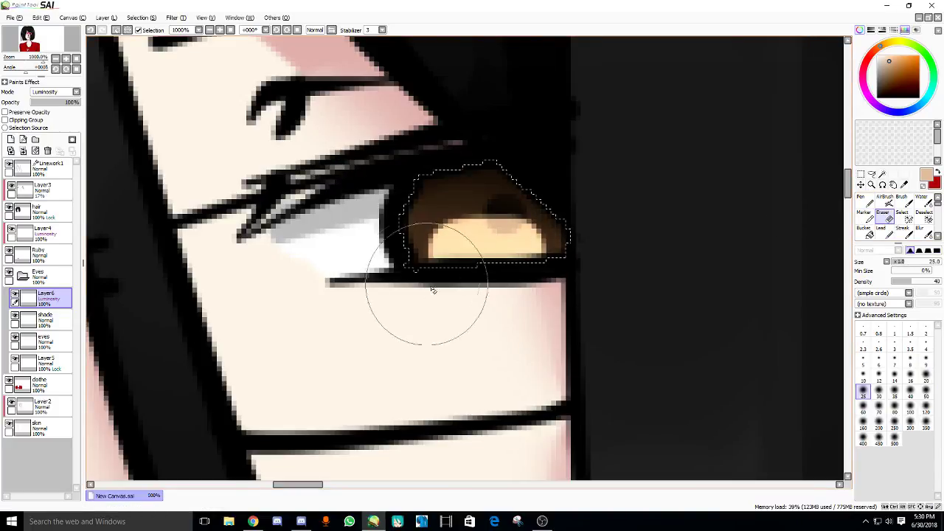
mouse_move(411, 295)
mouse_down()
mouse_move(466, 264)
mouse_move(503, 283)
mouse_move(467, 286)
mouse_move(486, 269)
mouse_up()
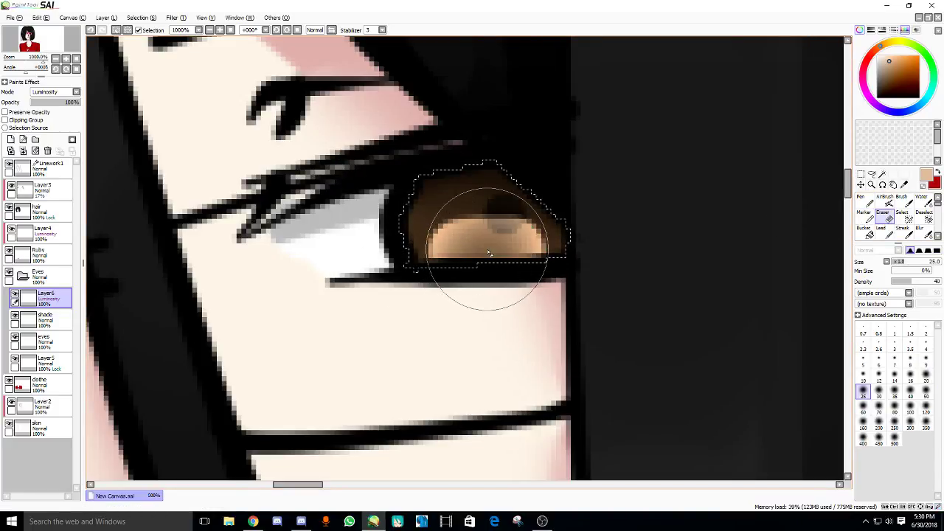
scroll(489, 295, down, 3)
click(863, 197)
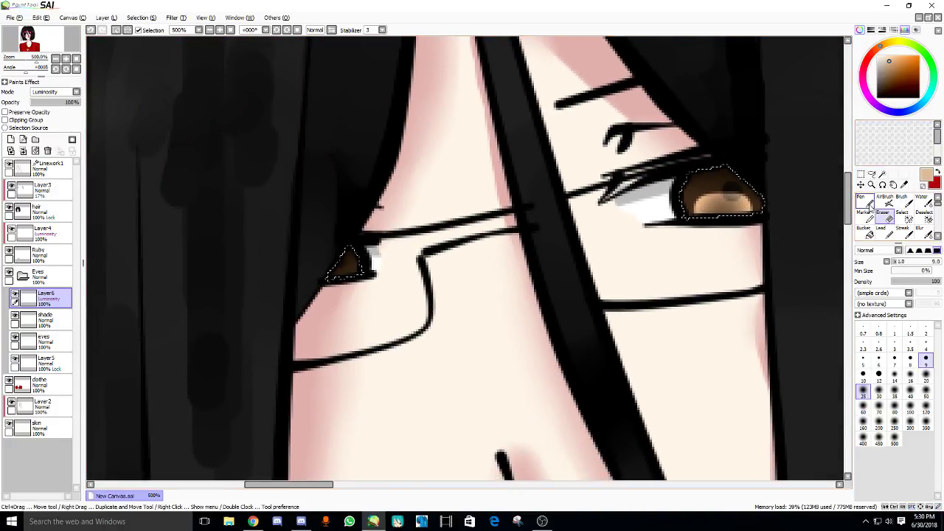
scroll(352, 293, up, 2)
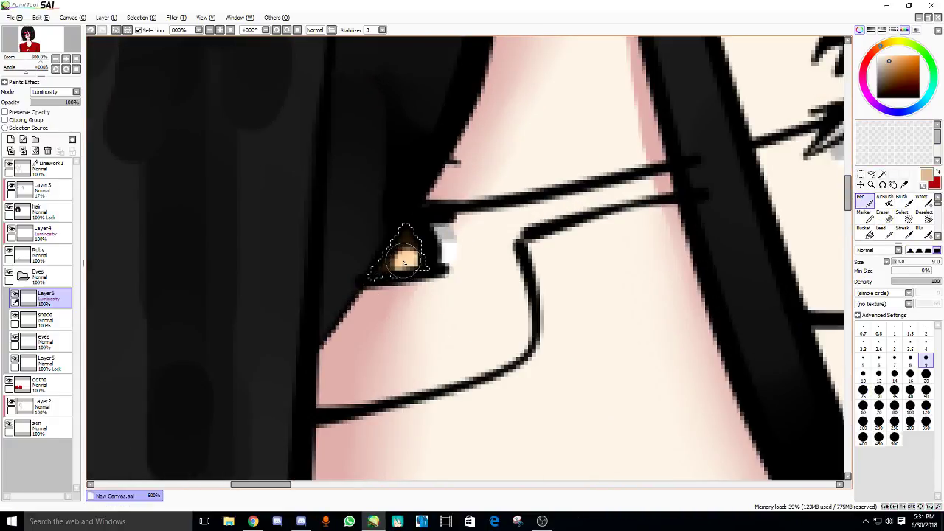
key(e)
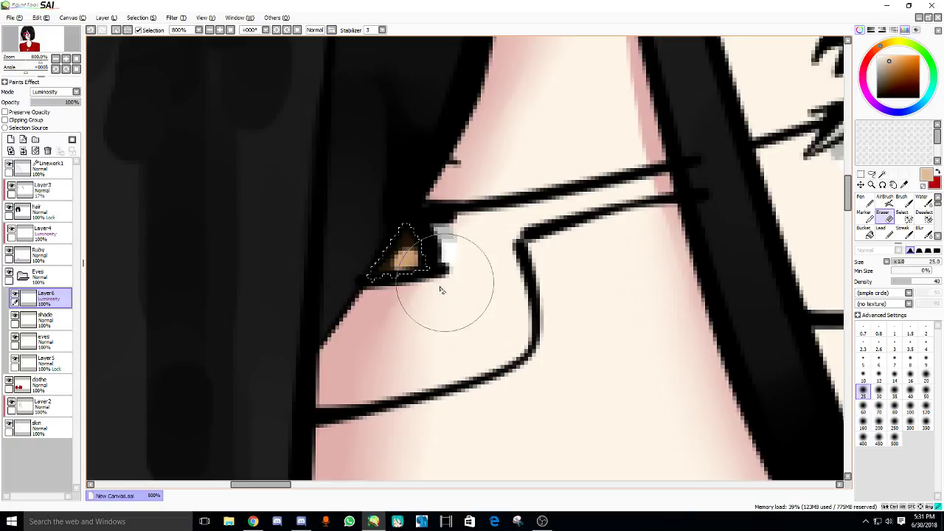
key(bracketleft)
mouse_move(430, 285)
mouse_down()
mouse_move(432, 270)
mouse_move(413, 276)
mouse_up()
drag(592, 265, 500, 337)
scroll(500, 337, down, 3)
scroll(487, 273, up, 4)
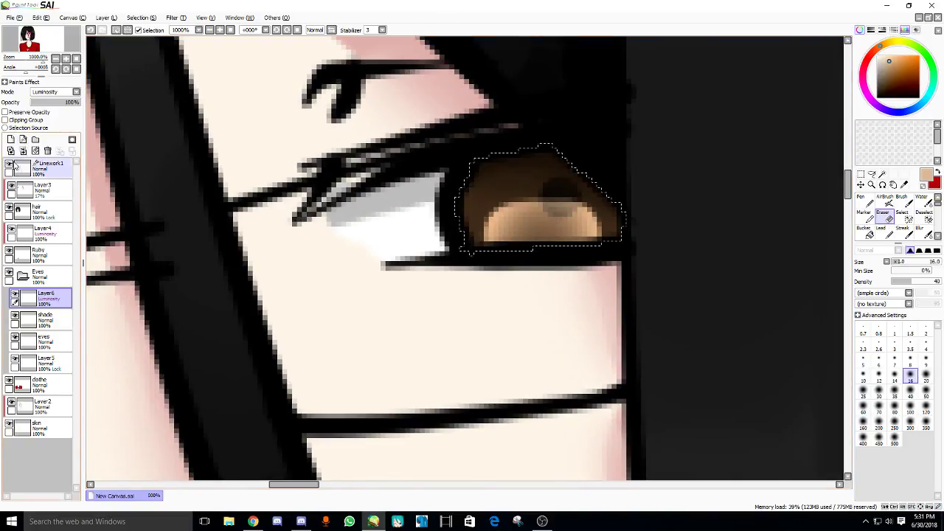
- Add Layer7 as a clipping layer over the glow layer
click(11, 139)
click(27, 119)
click(55, 92)
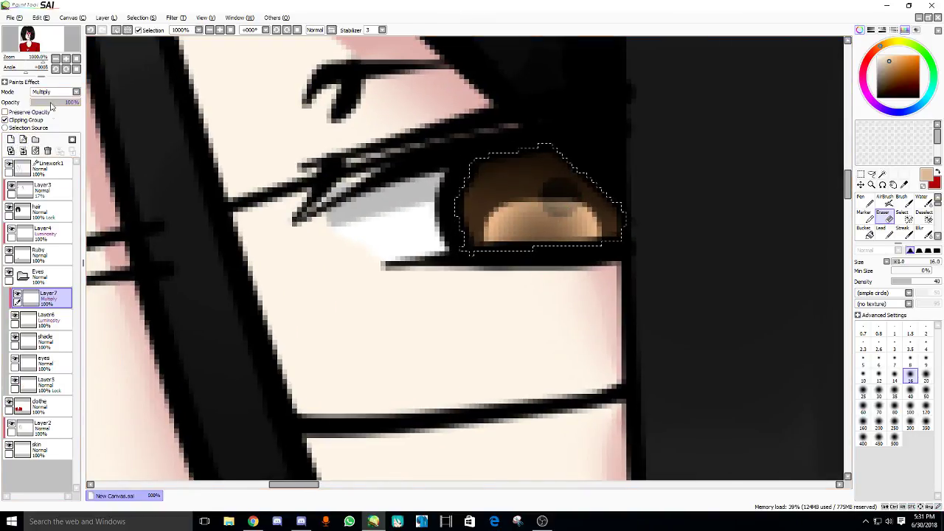
- Set Layer7 to Luminosity, keep Layer6 in Luminosity, and make Layer7 active
click(51, 133)
click(44, 319)
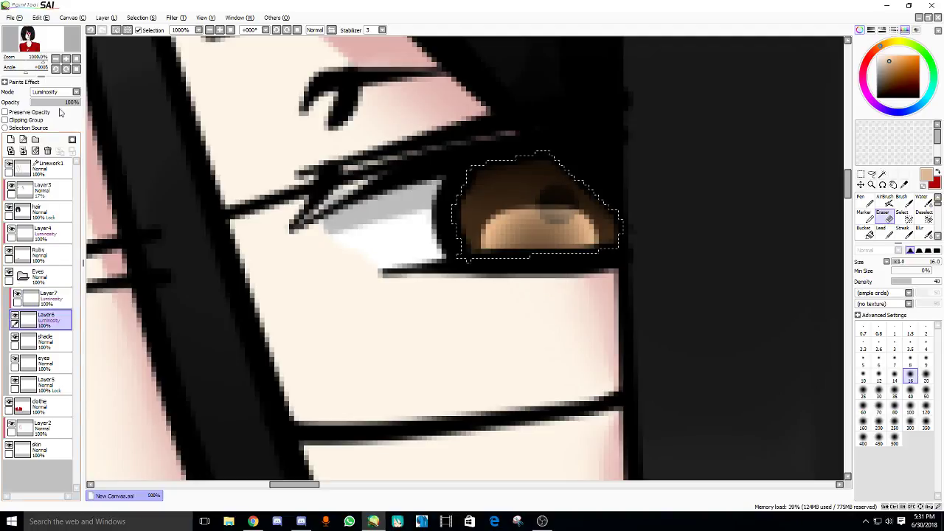
click(55, 92)
click(45, 130)
click(31, 339)
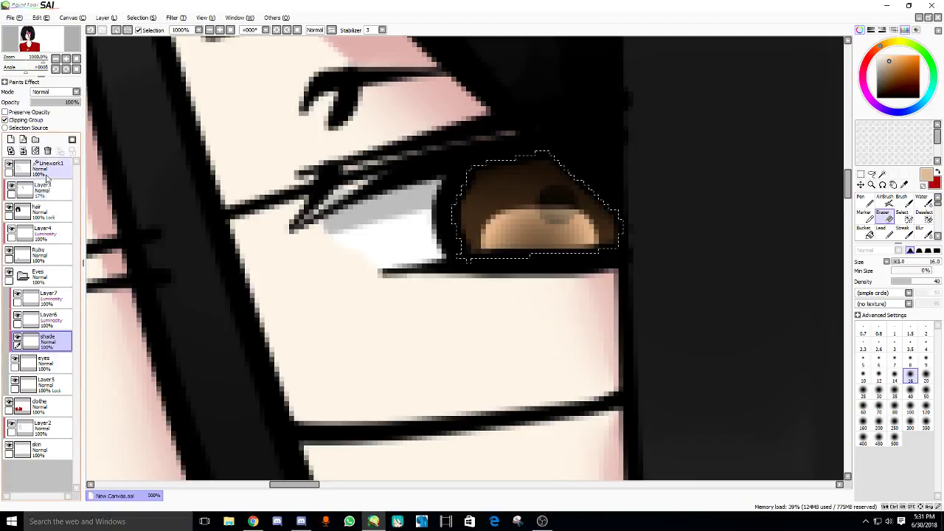
click(44, 298)
- With a size-4 Pen, paint thin light highlight arcs along the top of the right iris
click(863, 200)
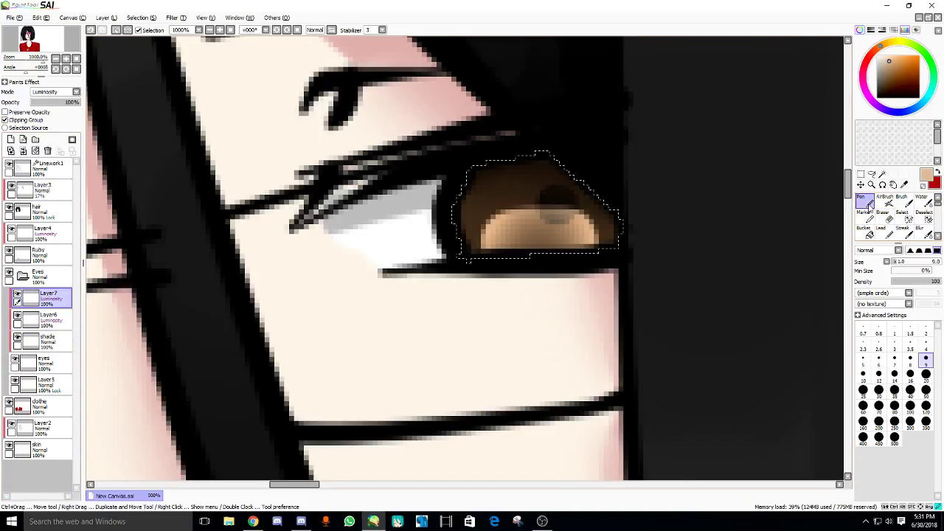
key(bracketleft)
key(bracketleft)
key(bracketleft)
key(bracketleft)
key(bracketleft)
key(bracketleft)
key(bracketleft)
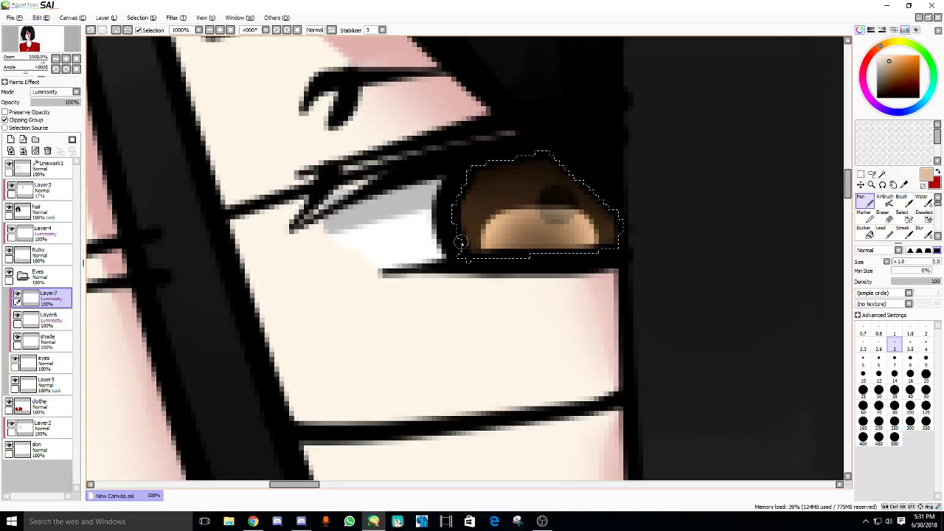
drag(466, 230, 591, 225)
key(ctrl+z)
drag(485, 205, 620, 221)
key(ctrl+z)
drag(462, 200, 596, 244)
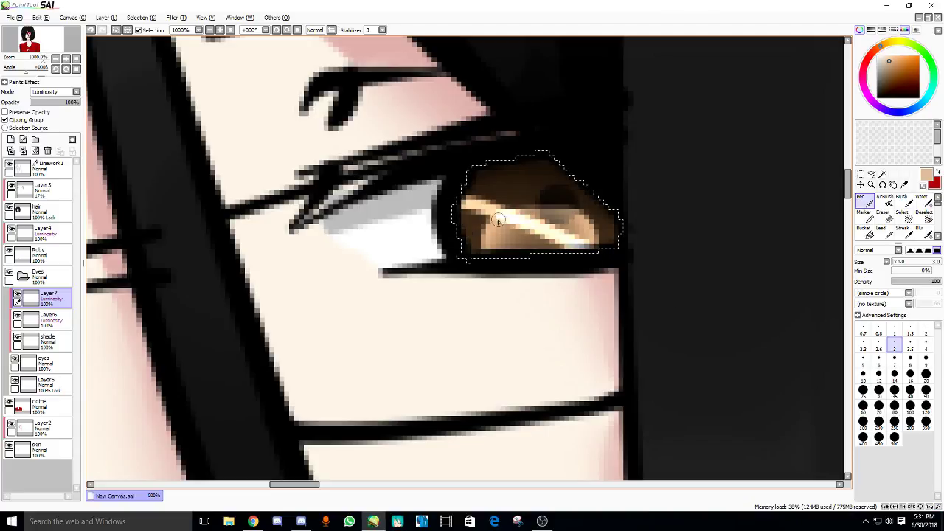
key(ctrl+z)
drag(465, 197, 617, 234)
drag(408, 259, 484, 246)
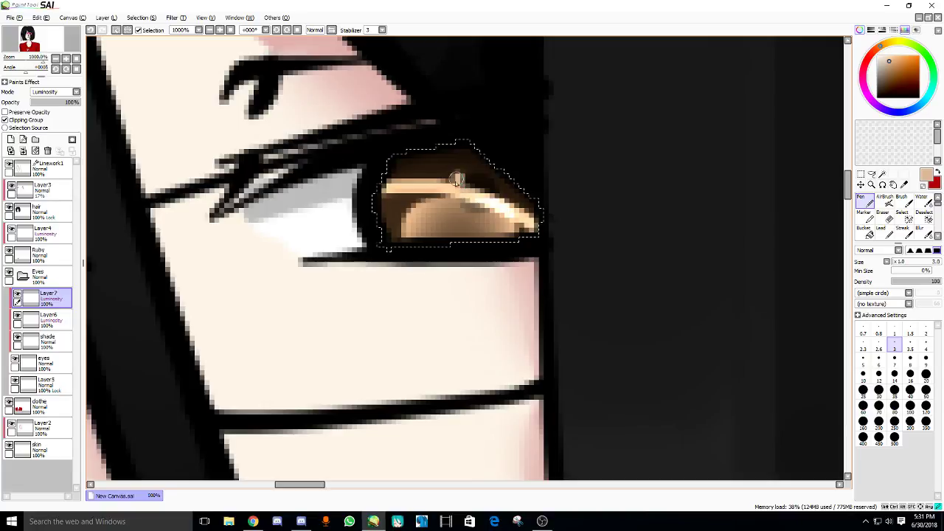
mouse_move(457, 179)
mouse_down()
mouse_move(455, 209)
mouse_move(487, 204)
mouse_up()
- Bring up the Vocaloid 'Copycat' video tab in Chrome, then return to the SAI drawing
click(253, 522)
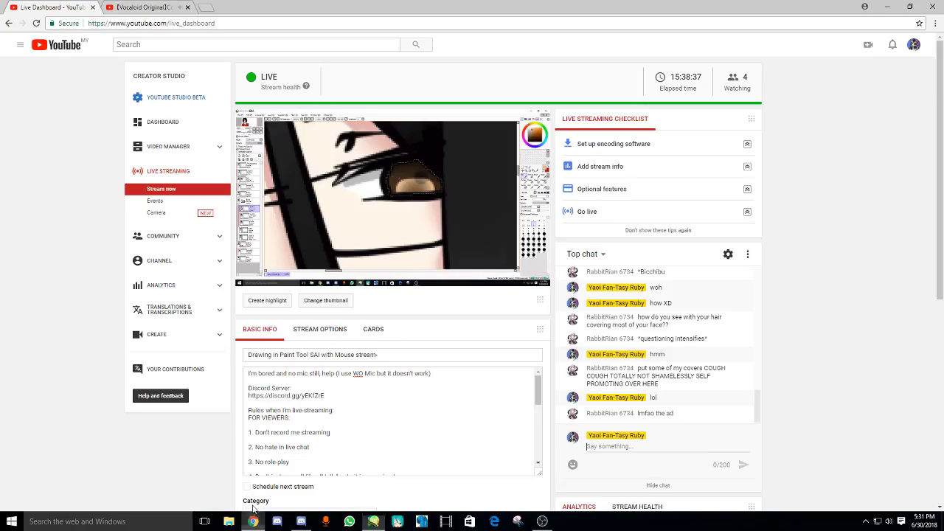
click(147, 6)
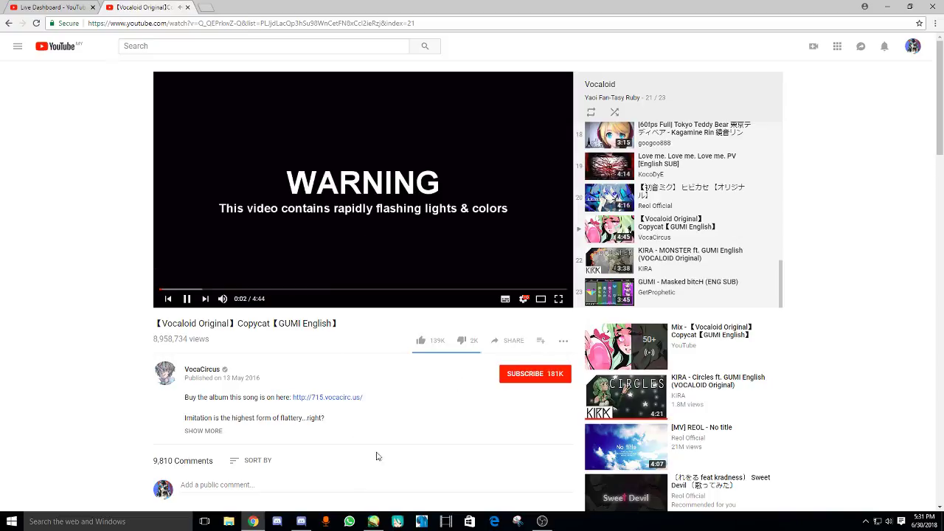
click(374, 522)
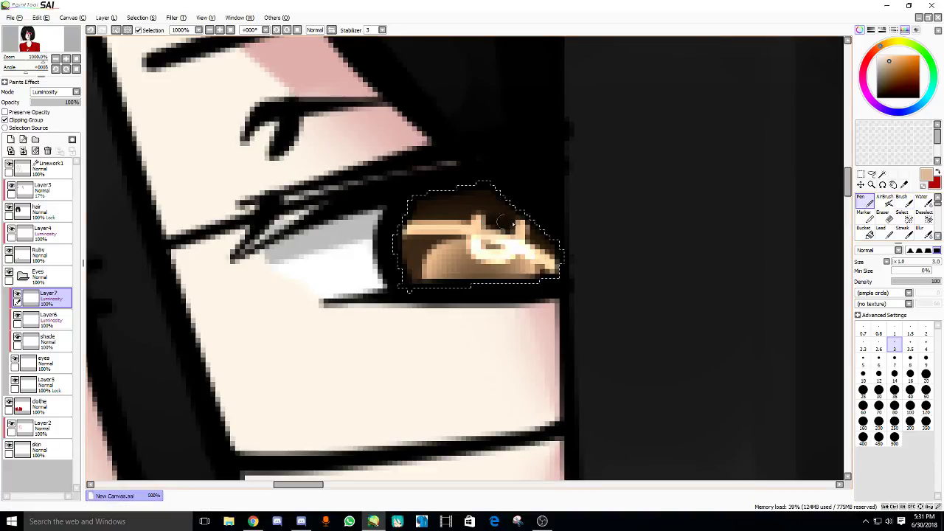
- Try light Pen strokes inside the iris, then undo them
click(923, 200)
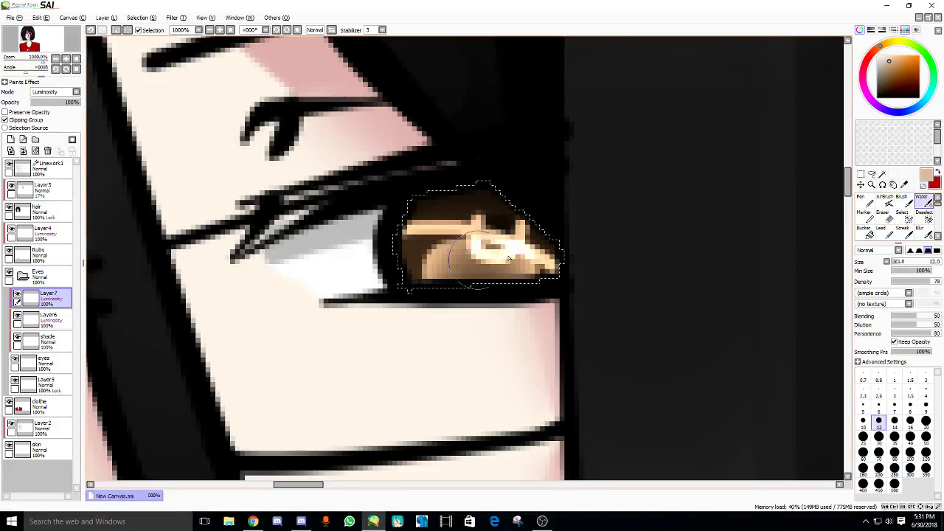
key(n)
drag(469, 255, 479, 281)
key(ctrl+z)
mouse_move(412, 273)
mouse_down()
mouse_move(390, 240)
mouse_move(410, 276)
mouse_up()
key(ctrl+z)
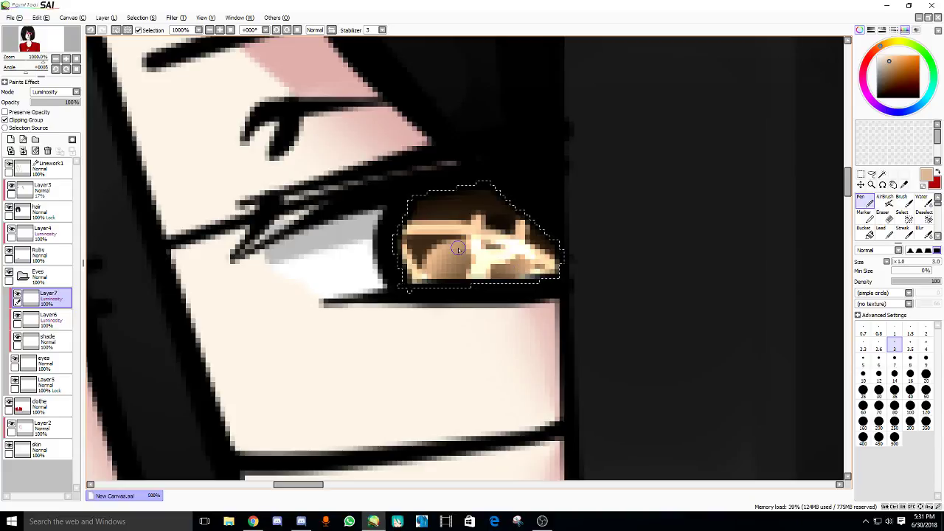
- Blend the right iris's shading into a smoother gradient with a smaller Water brush
double_click(922, 198)
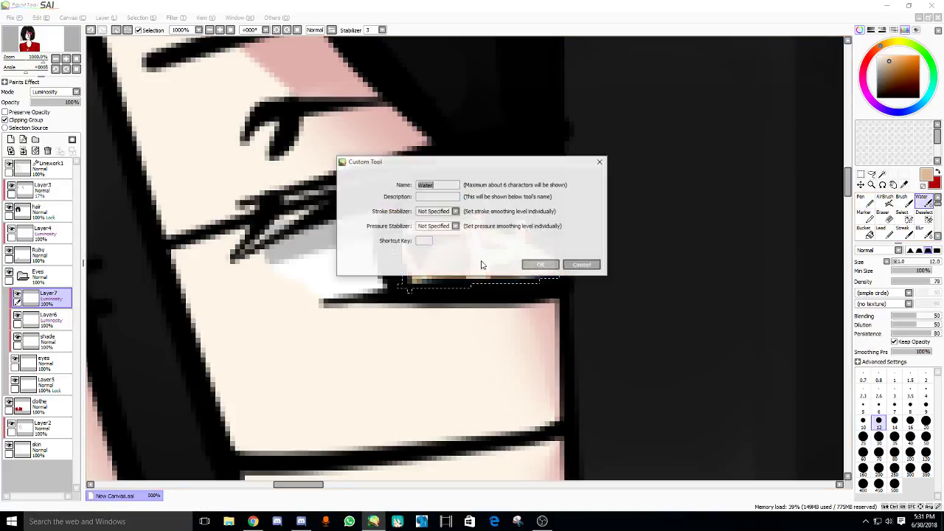
click(541, 265)
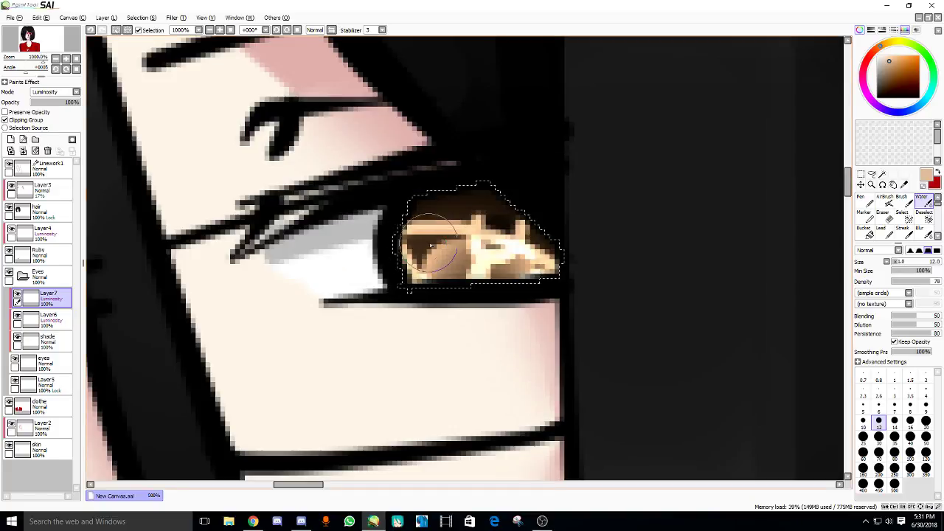
key(bracketleft)
key(bracketleft)
mouse_move(421, 232)
mouse_down()
mouse_move(454, 244)
mouse_move(421, 238)
mouse_move(467, 266)
mouse_move(462, 260)
mouse_move(456, 275)
mouse_move(456, 252)
mouse_move(448, 282)
mouse_move(423, 254)
mouse_move(453, 267)
mouse_move(454, 255)
mouse_move(500, 284)
mouse_move(498, 277)
mouse_move(529, 262)
mouse_move(472, 260)
mouse_up()
key(bracketleft)
key(bracketleft)
key(bracketleft)
key(bracketleft)
key(bracketleft)
key(bracketright)
key(bracketright)
key(bracketright)
key(bracketright)
key(bracketright)
key(bracketright)
key(bracketleft)
scroll(472, 260, down, 3)
scroll(479, 251, up, 1)
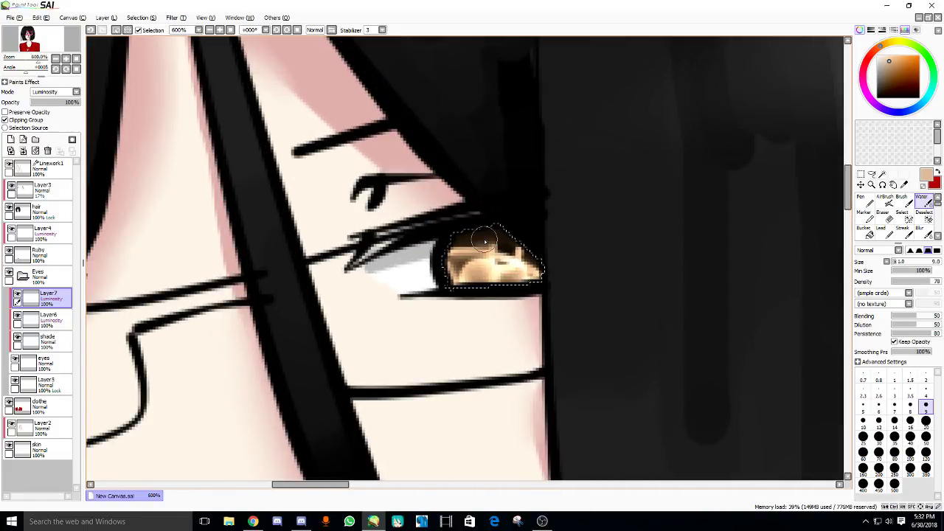
mouse_move(485, 242)
mouse_down()
mouse_move(556, 240)
mouse_move(517, 240)
mouse_up()
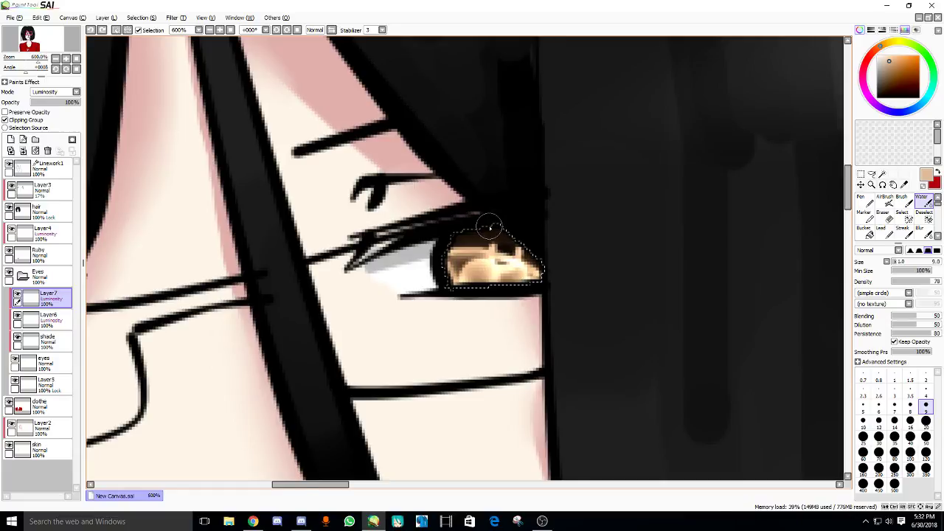
scroll(491, 227, up, 3)
scroll(595, 268, down, 4)
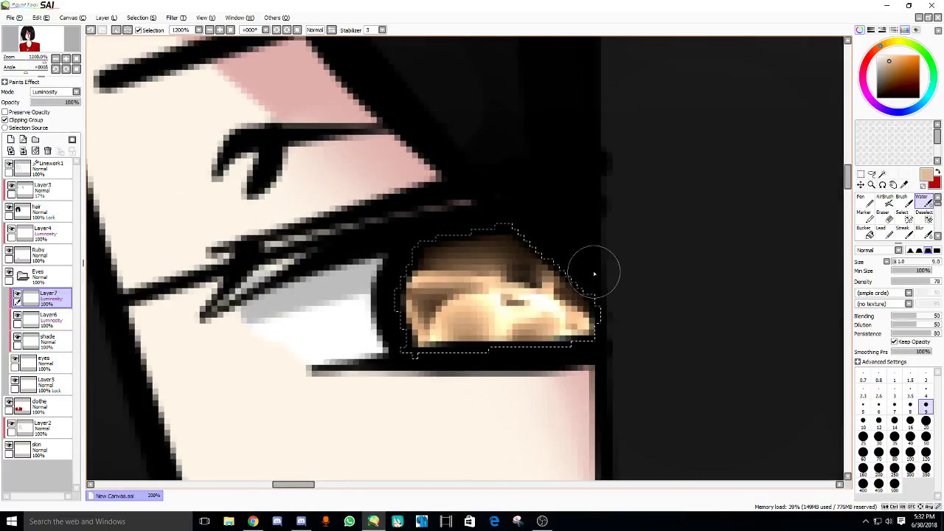
scroll(674, 251, up, 2)
scroll(440, 258, up, 3)
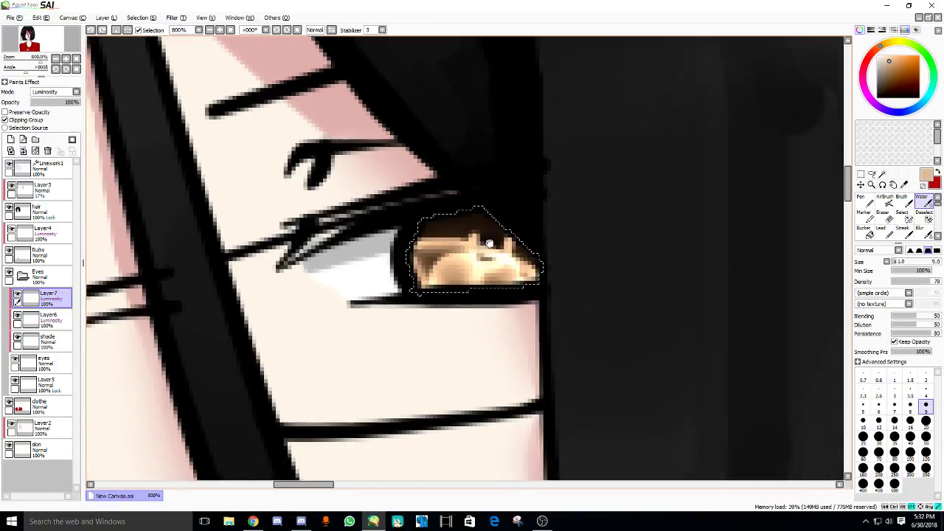
- Trial a hard-edged size-8 eraser, undo it, and blend the iris colours again with Water
click(883, 214)
click(937, 250)
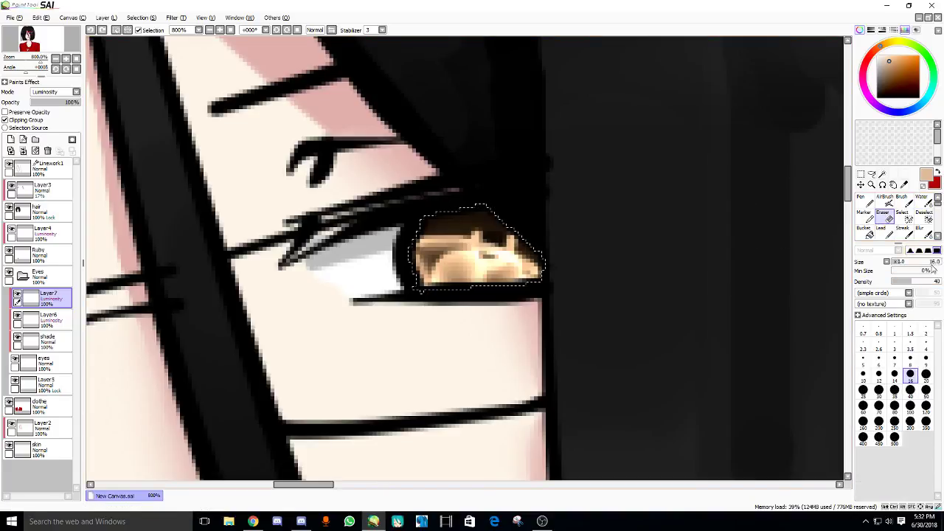
click(911, 360)
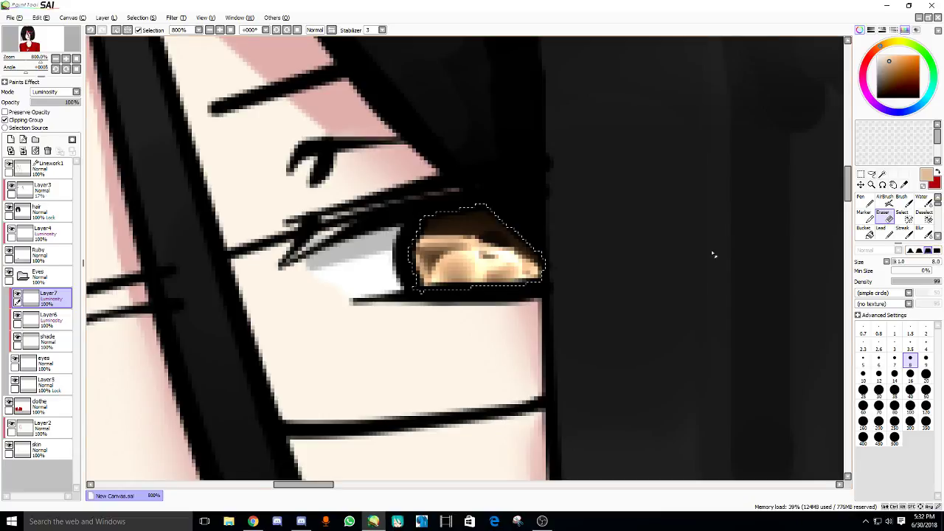
drag(517, 248, 442, 218)
key(ctrl+z)
key(ctrl+z)
scroll(576, 234, down, 4)
scroll(576, 234, up, 3)
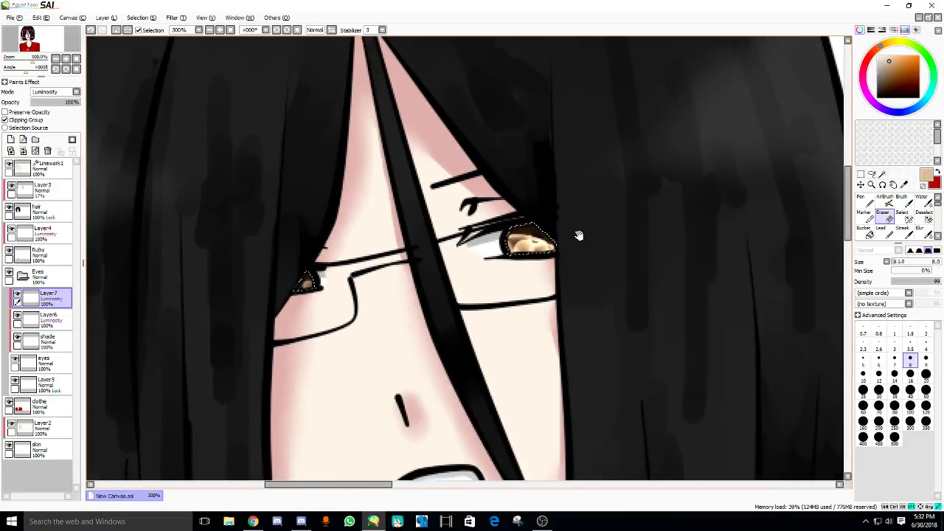
click(923, 199)
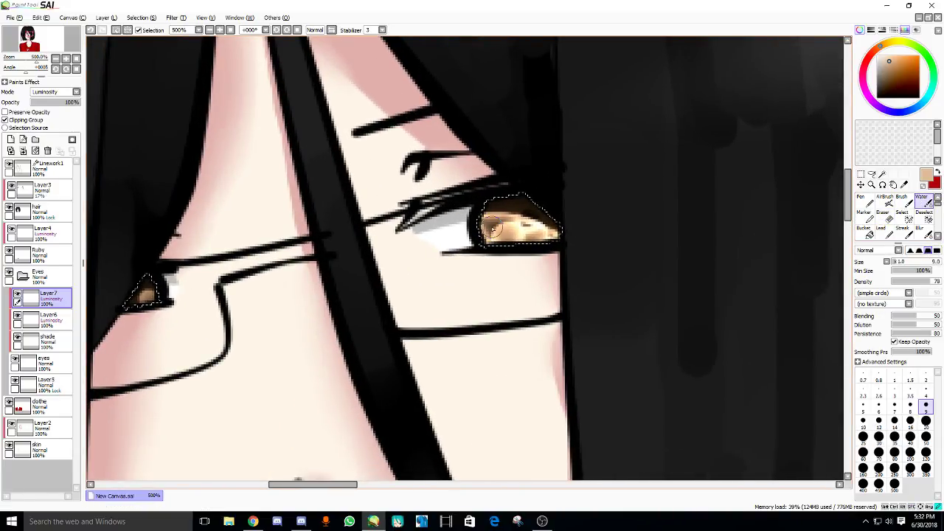
mouse_move(493, 227)
mouse_down()
mouse_move(519, 241)
mouse_move(553, 228)
mouse_up()
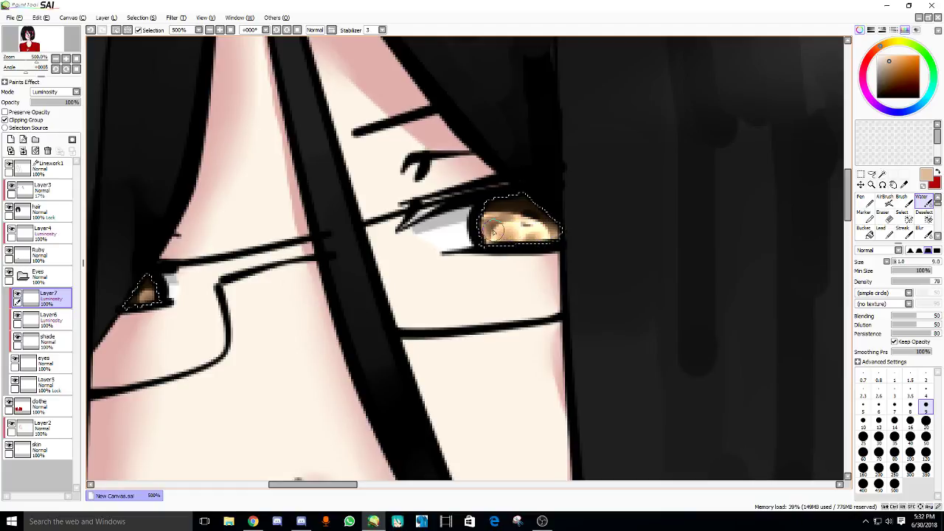
scroll(493, 231, down, 2)
scroll(467, 249, up, 1)
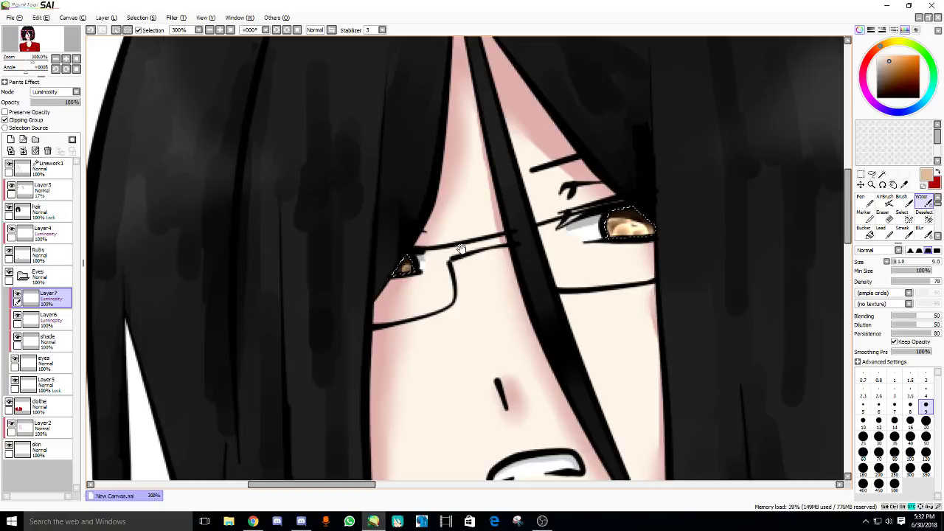
scroll(500, 273, down, 3)
scroll(519, 270, up, 4)
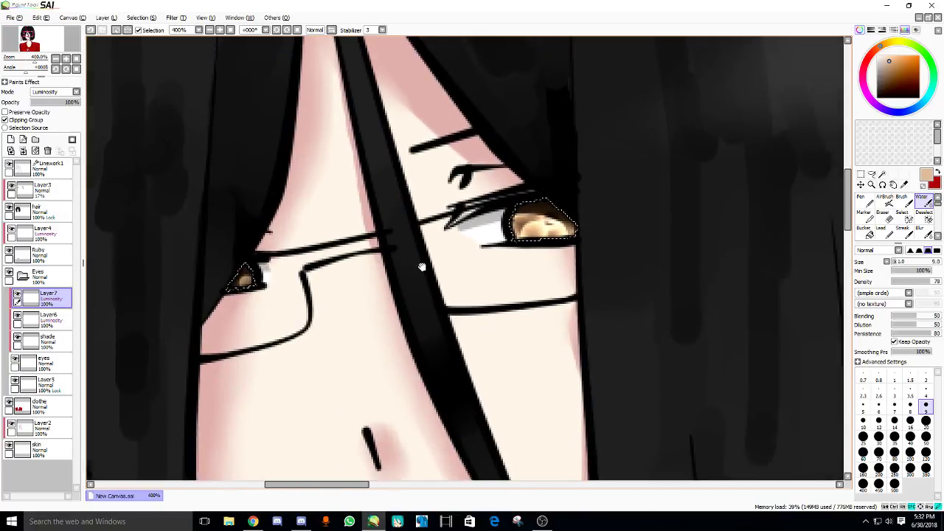
drag(422, 268, 409, 272)
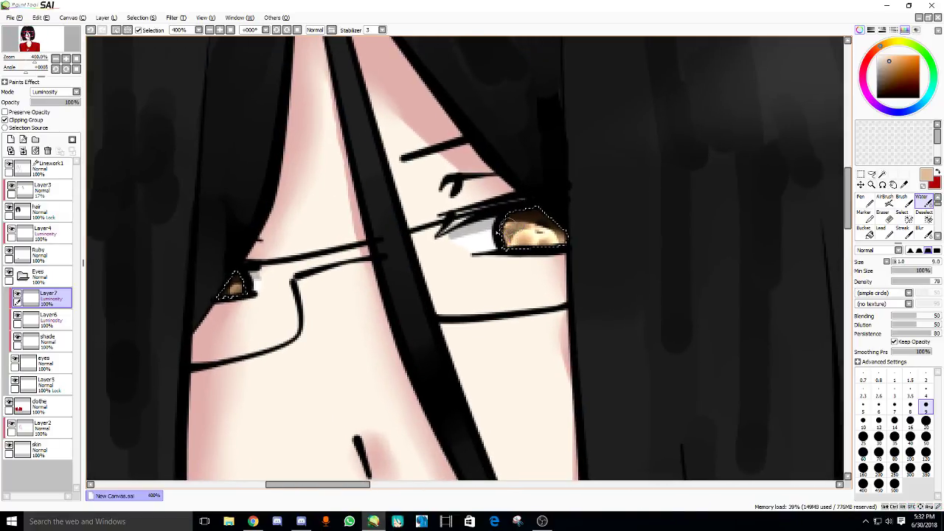
- Compare with Layer6 hidden, delete Layer6, and make Layer7 active
click(17, 315)
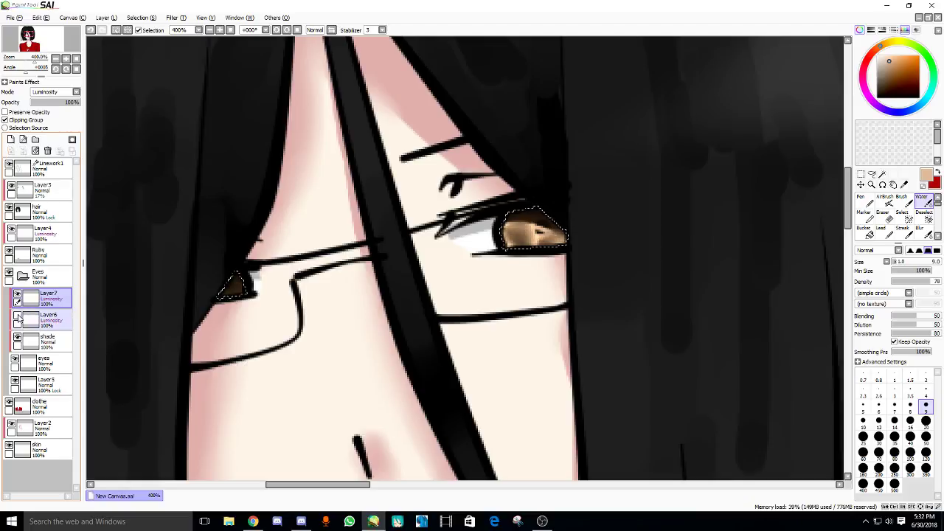
click(17, 316)
click(17, 315)
click(44, 317)
click(47, 150)
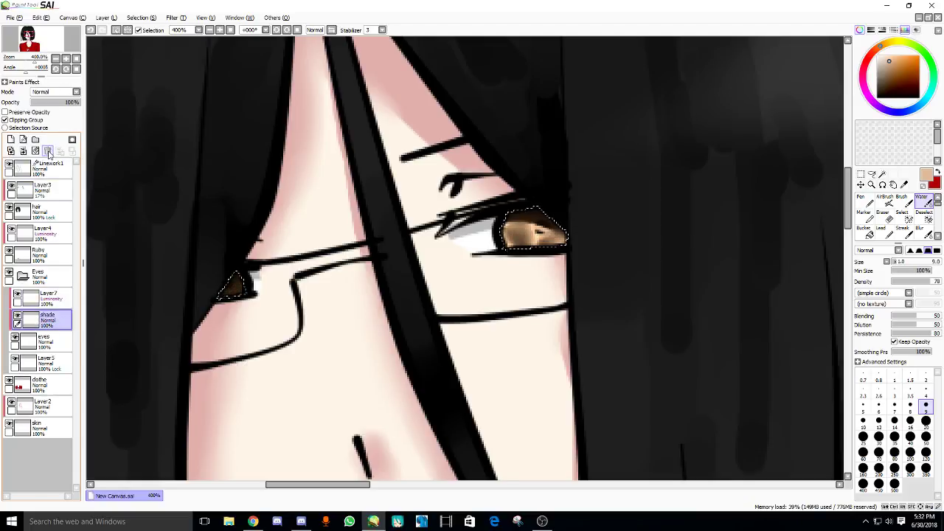
click(46, 296)
- Soften the light shading in the upper iris with the eraser at density 52
scroll(513, 254, up, 1)
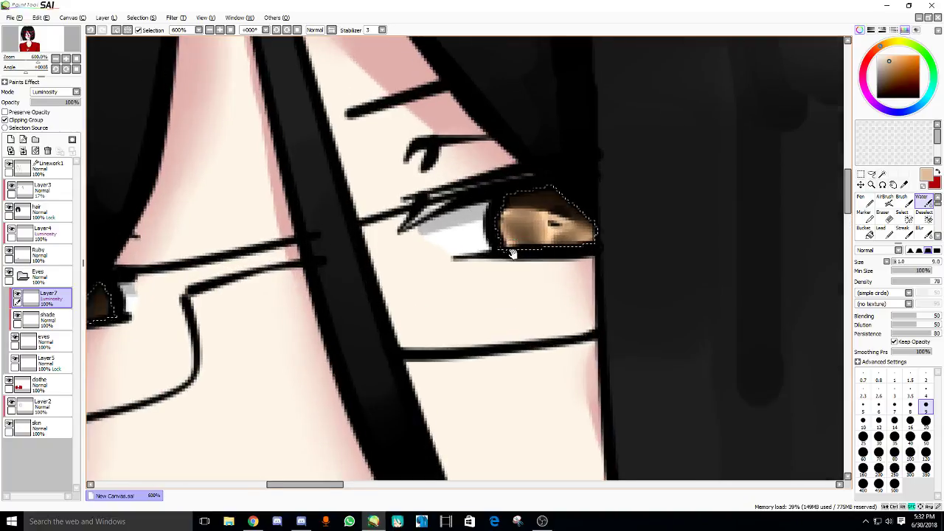
drag(513, 253, 468, 272)
key(n)
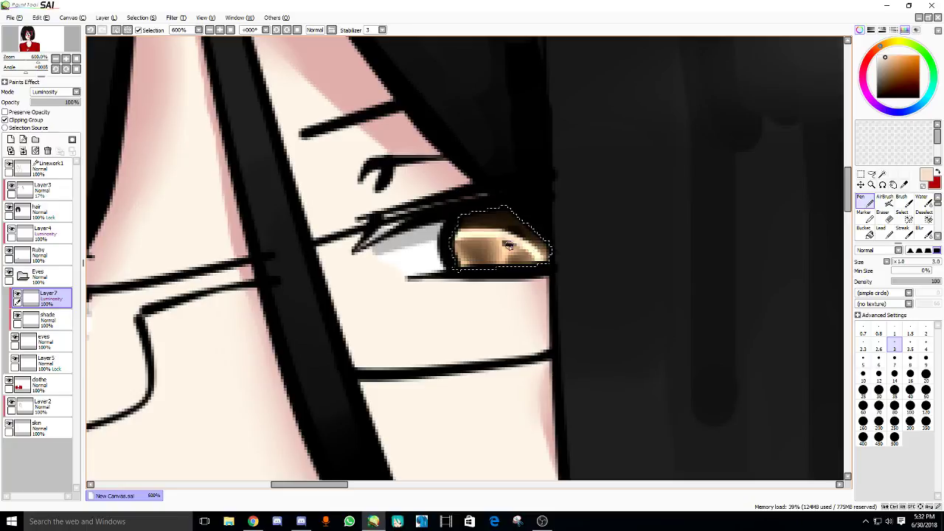
key(c)
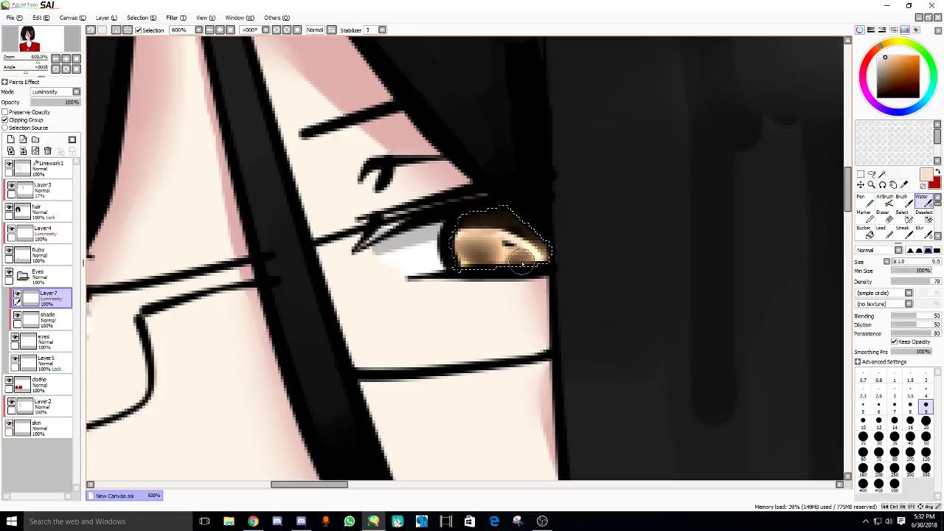
scroll(525, 267, down, 4)
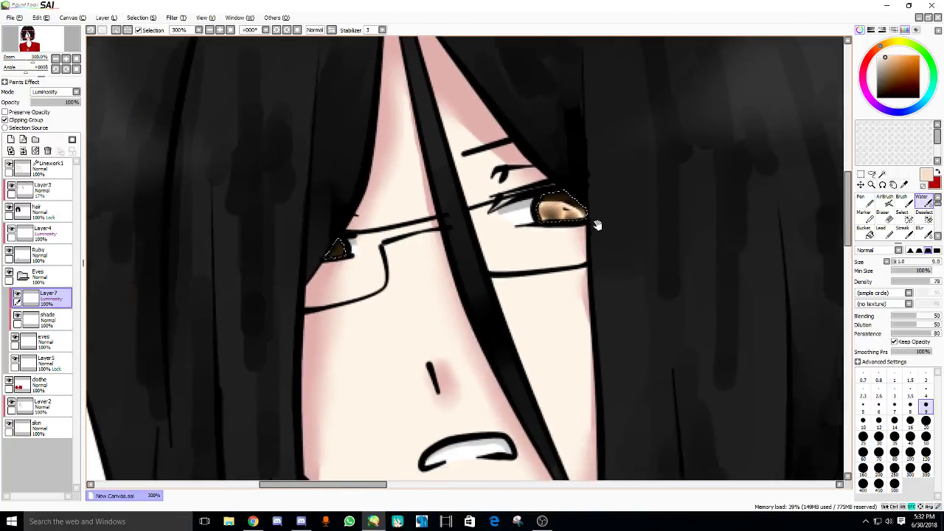
scroll(517, 264, up, 2)
scroll(516, 264, down, 1)
scroll(519, 243, up, 3)
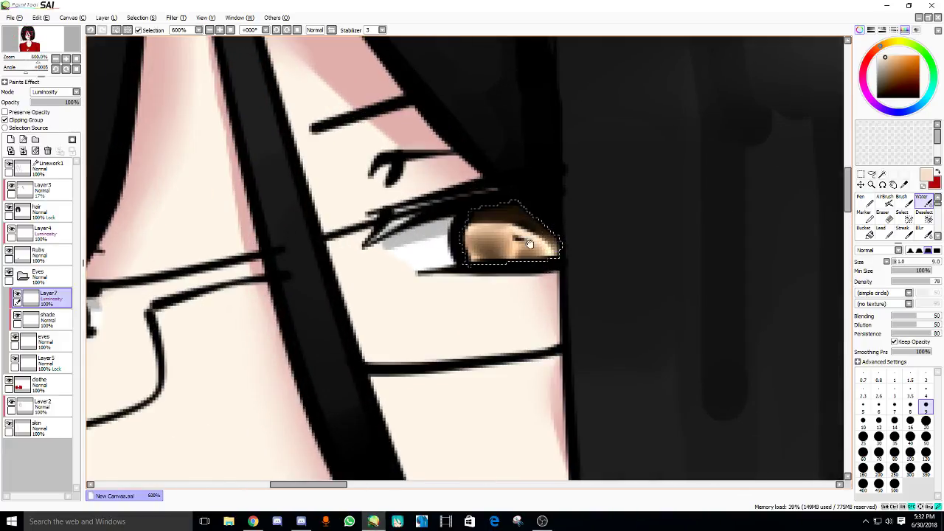
key(e)
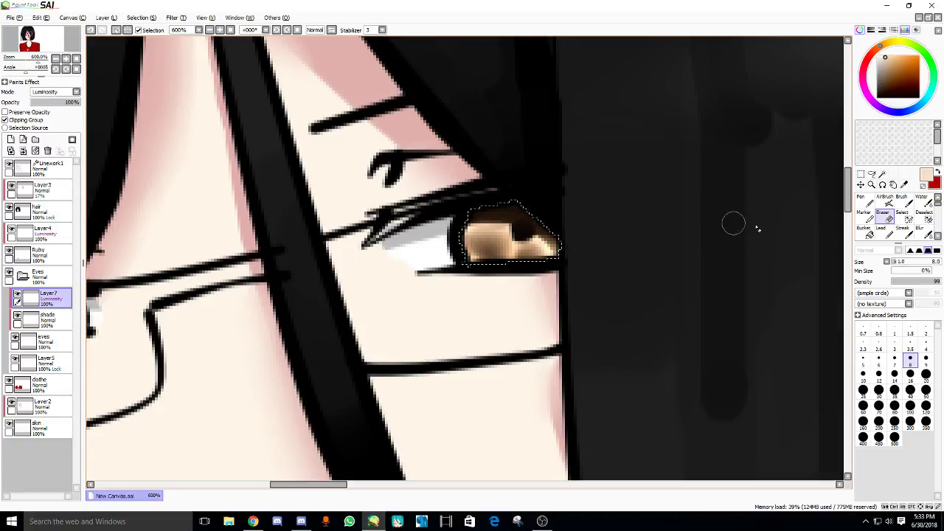
key(ctrl+z)
click(918, 281)
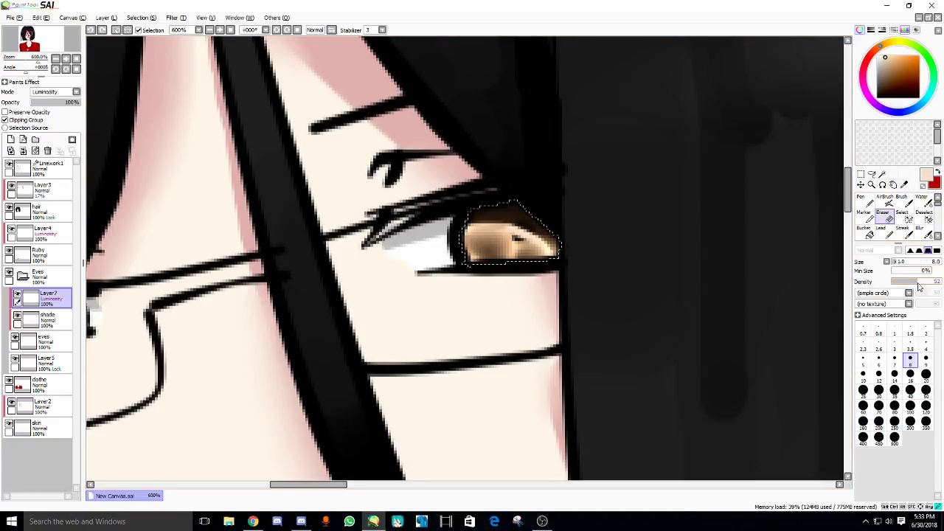
drag(517, 221, 549, 233)
scroll(550, 236, down, 4)
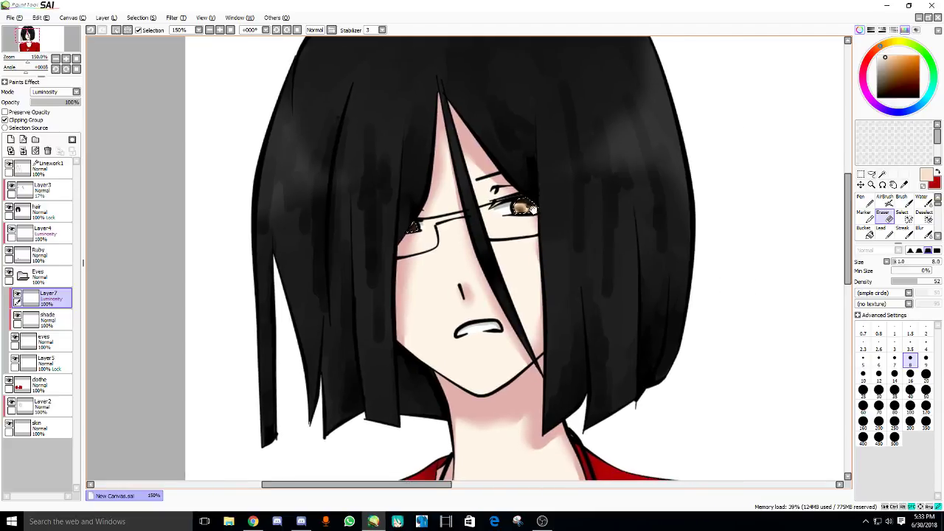
drag(295, 485, 287, 492)
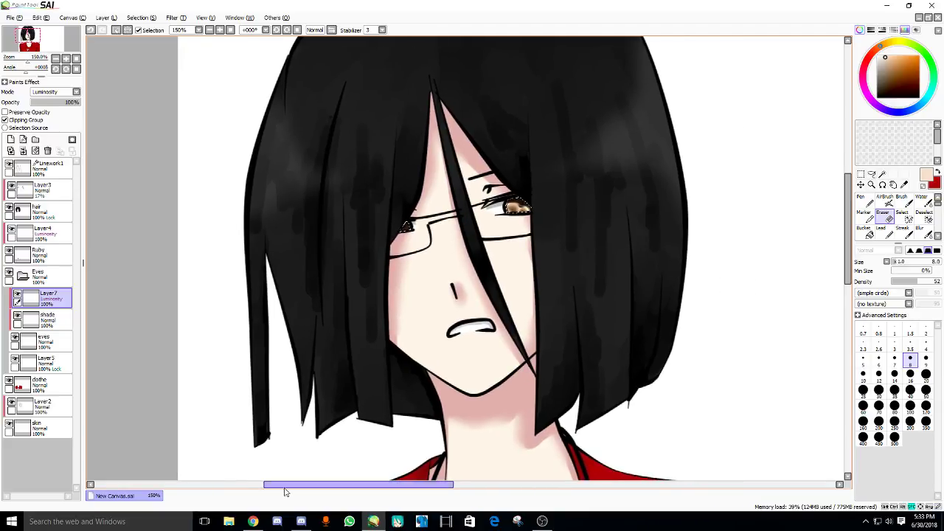
- Glance at the YouTube Live Dashboard in Chrome and return to SAI
click(253, 522)
click(52, 7)
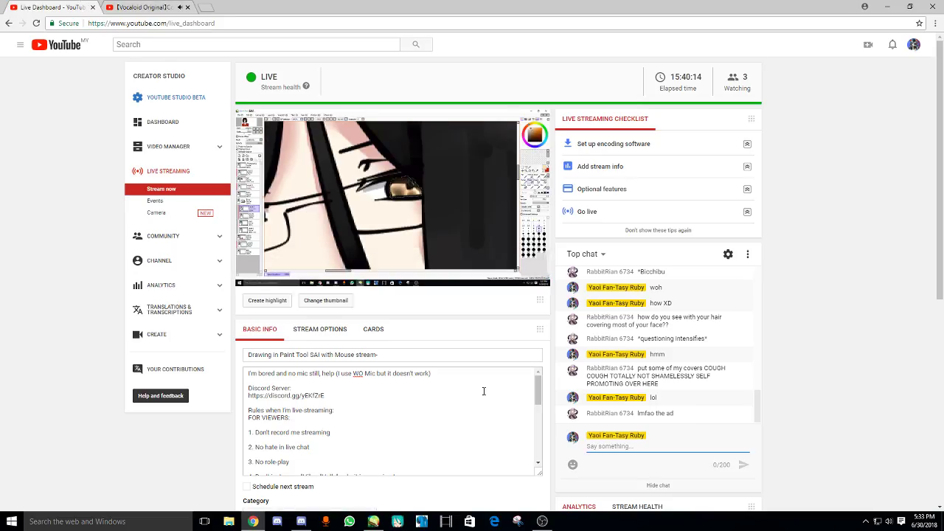
click(373, 522)
- Add a new blank Layer8 at the top of the layer stack
drag(468, 267, 465, 276)
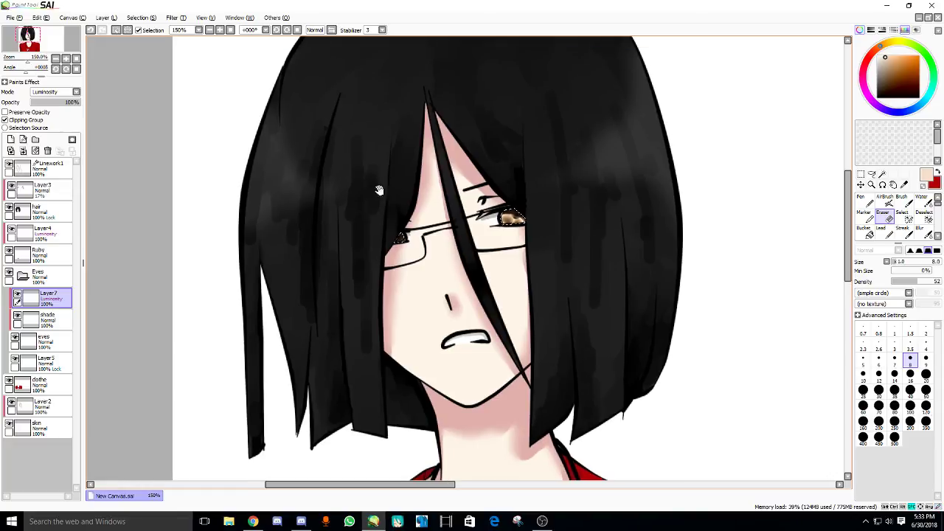
scroll(355, 173, up, 3)
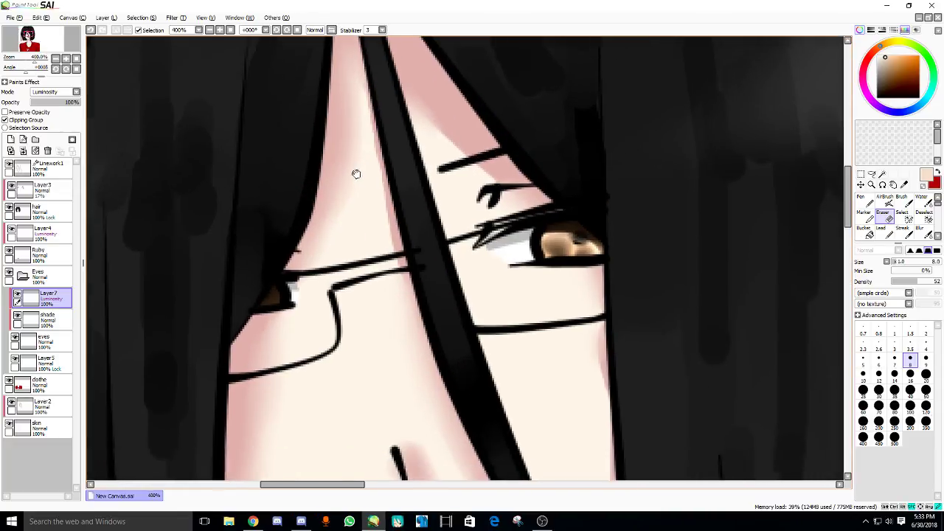
drag(355, 173, 345, 172)
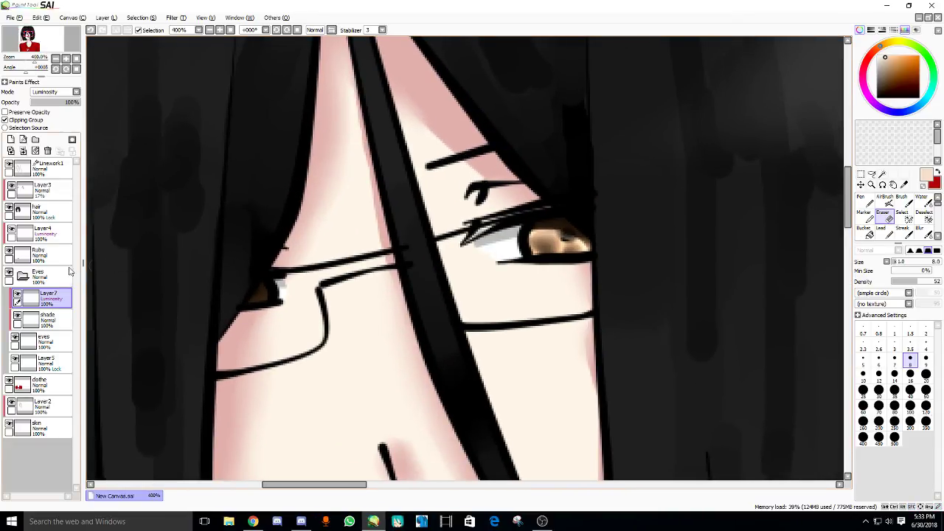
click(10, 140)
drag(694, 238, 683, 243)
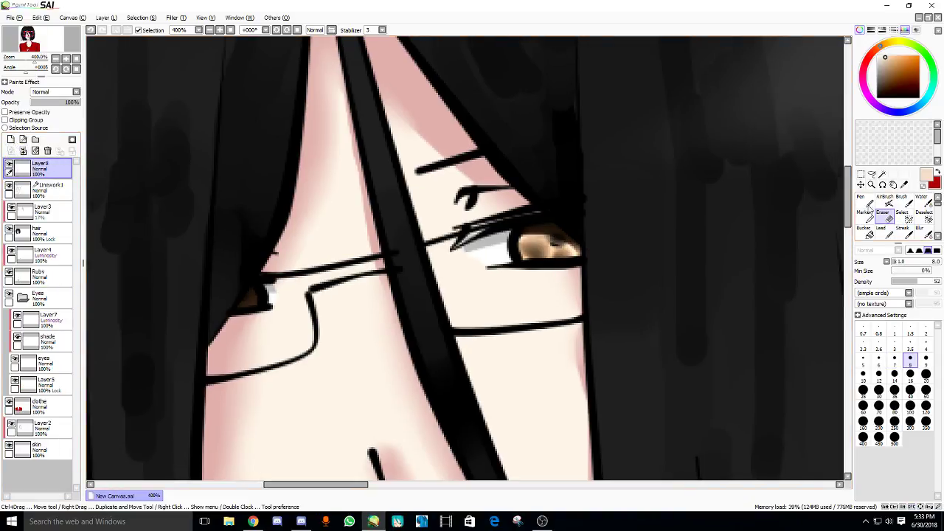
- Set the Pen to size 5 and make Linework1 the active layer
click(862, 200)
key(bracketright)
key(bracketright)
key(bracketright)
key(bracketright)
key(bracketright)
key(bracketright)
key(bracketright)
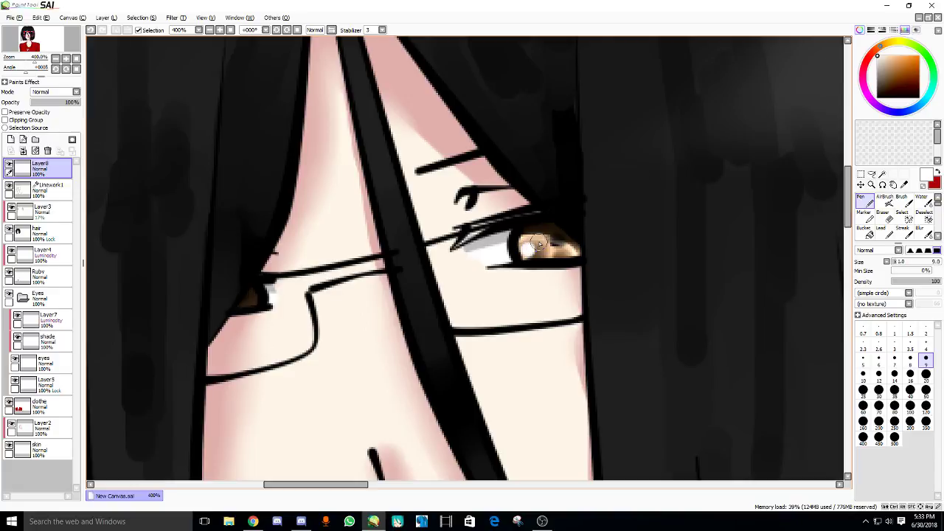
key(bracketleft)
key(bracketleft)
key(bracketleft)
key(bracketleft)
scroll(540, 246, down, 5)
drag(559, 286, 518, 272)
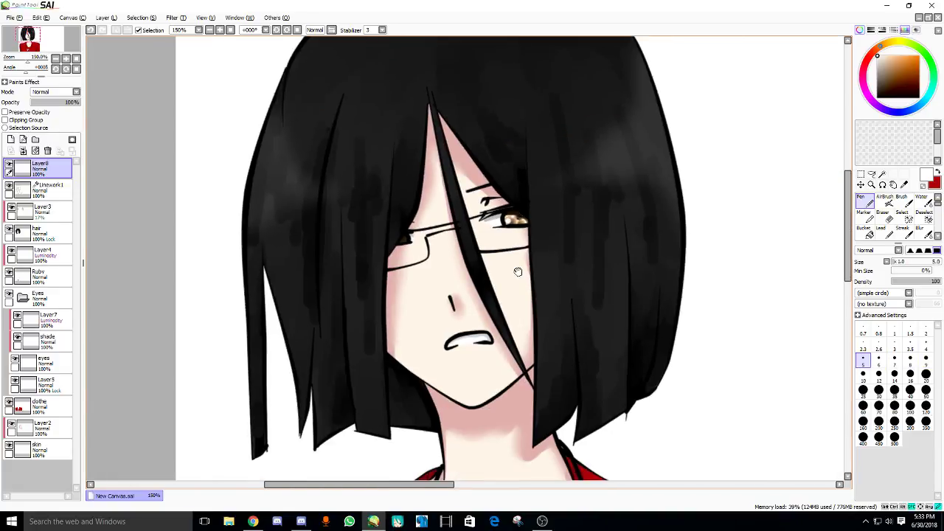
scroll(518, 272, down, 3)
scroll(346, 188, up, 4)
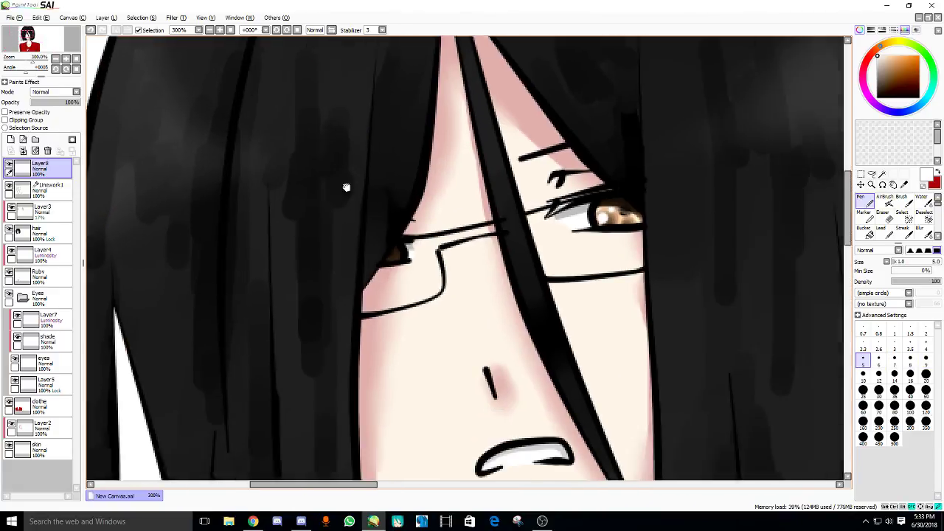
click(44, 189)
drag(207, 227, 451, 214)
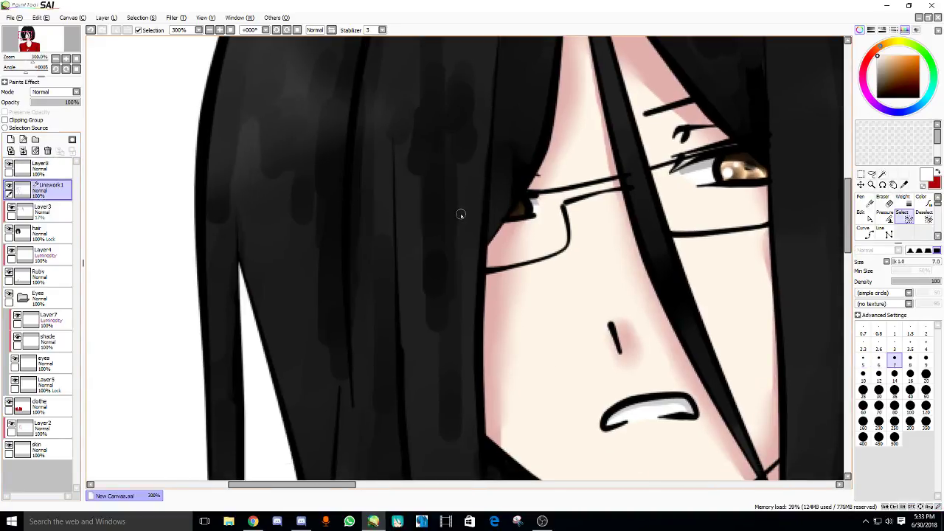
- Redraw the upper line of the left glasses lens in black, replacing the previous stroke
scroll(461, 214, up, 2)
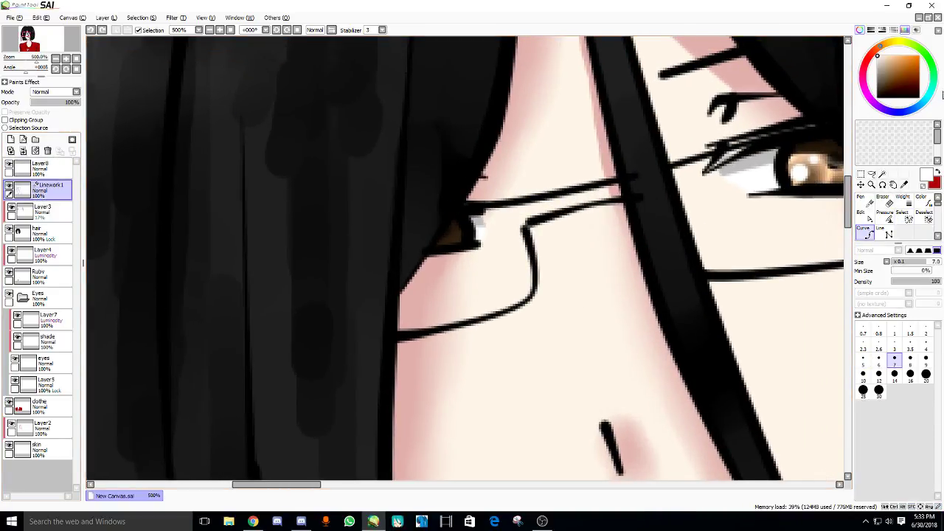
click(878, 97)
key(ctrl+z)
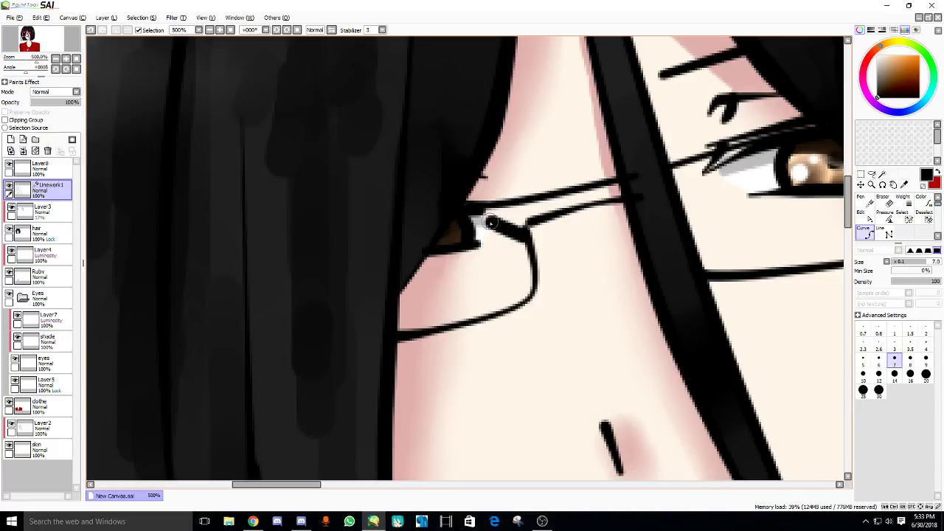
drag(526, 238, 471, 214)
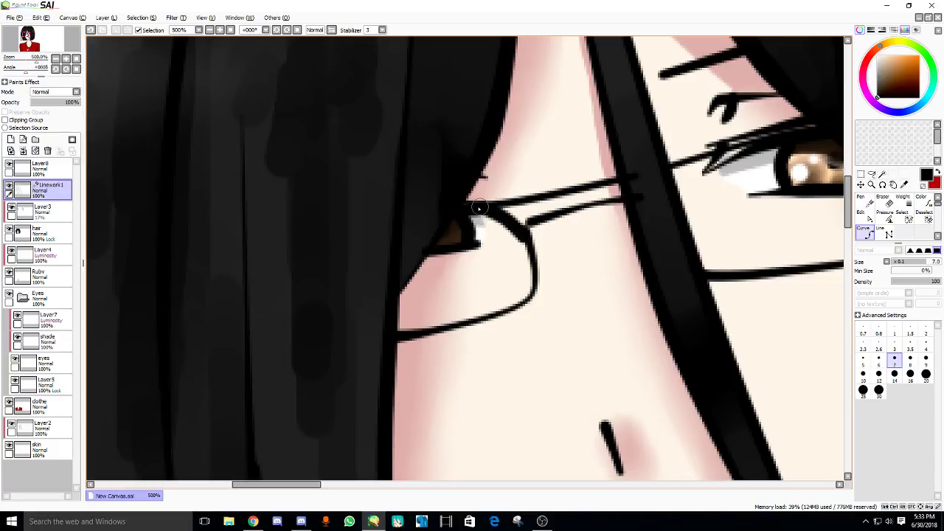
drag(614, 191, 499, 253)
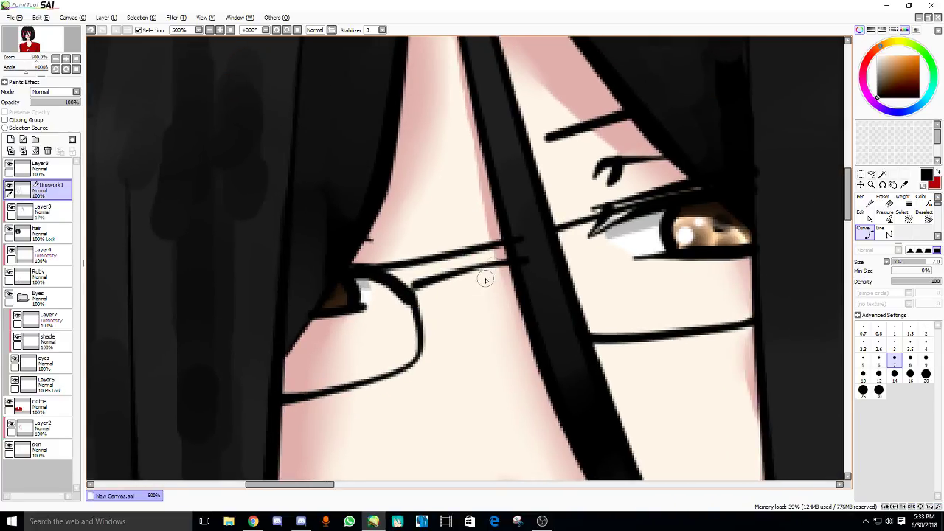
- Taper the new lens line's thickness, thinning its left end
key(ctrl+shift)
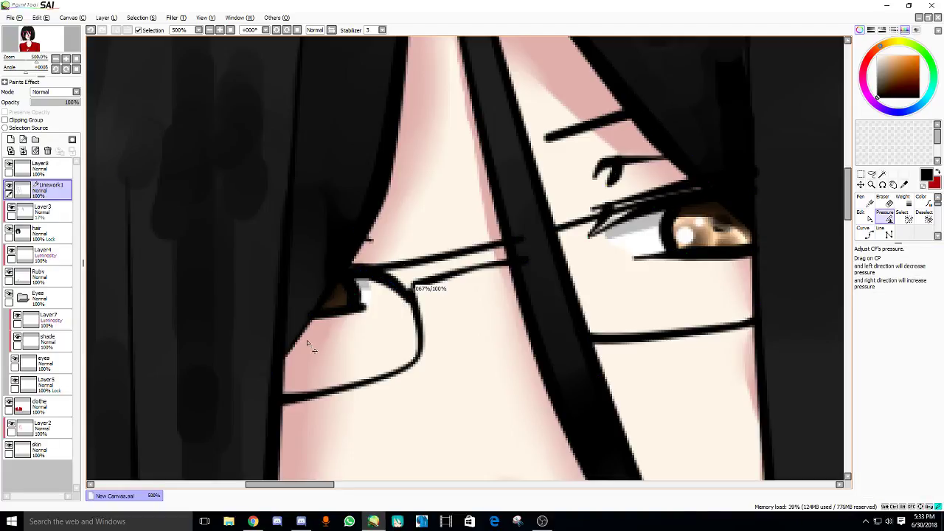
drag(358, 270, 255, 364)
drag(433, 265, 453, 229)
scroll(453, 230, down, 1)
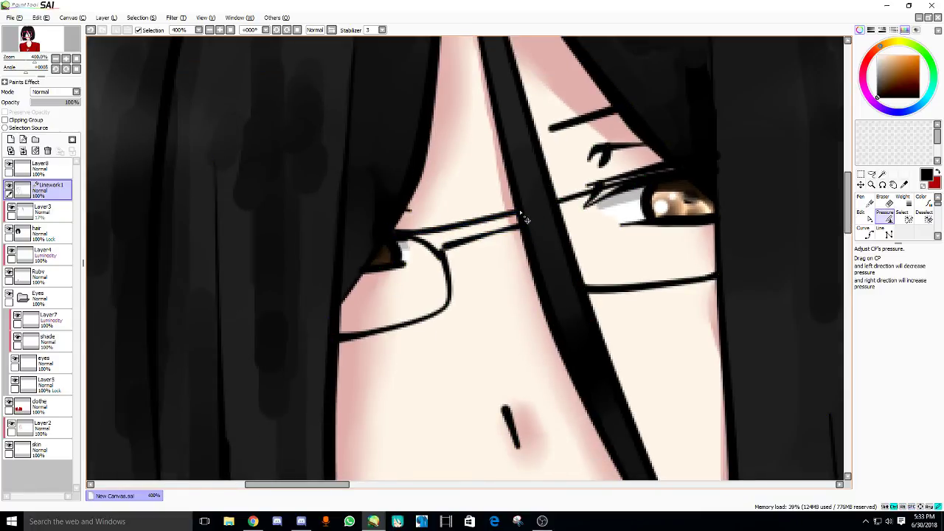
scroll(519, 209, down, 2)
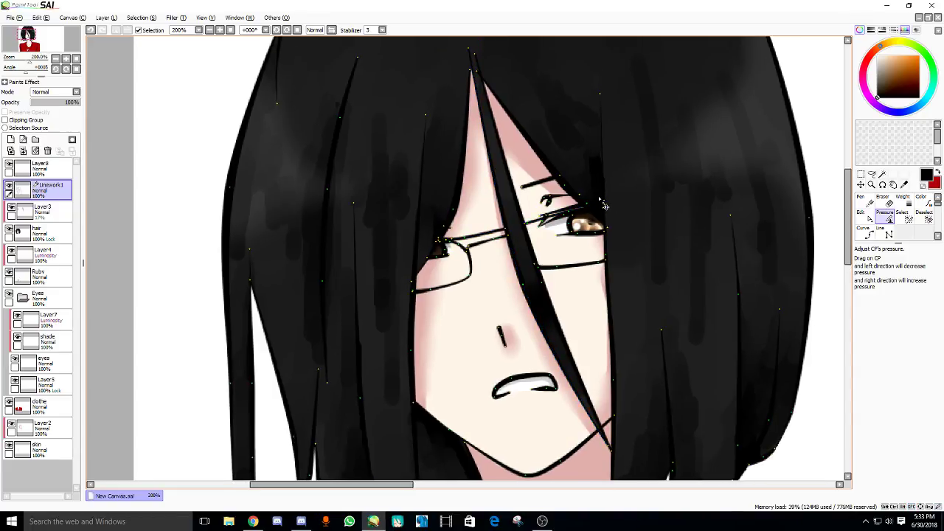
scroll(612, 190, up, 3)
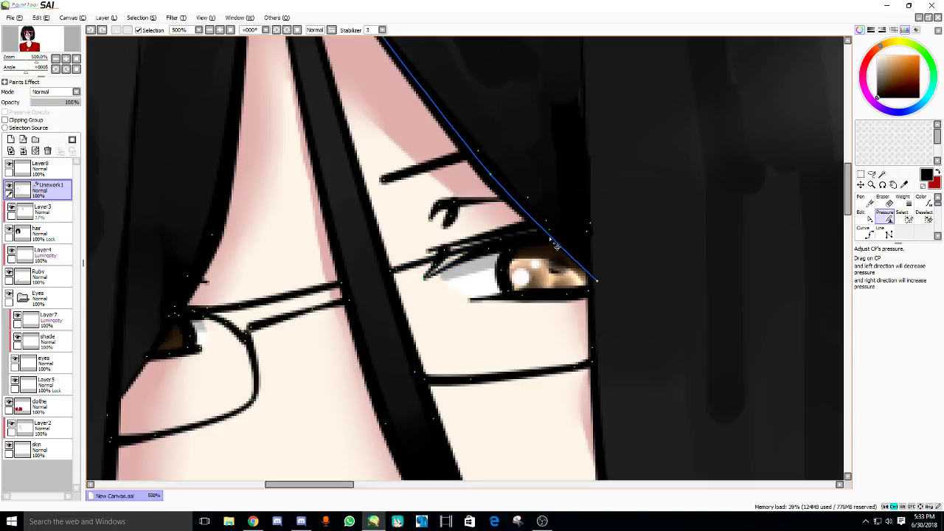
scroll(588, 235, down, 2)
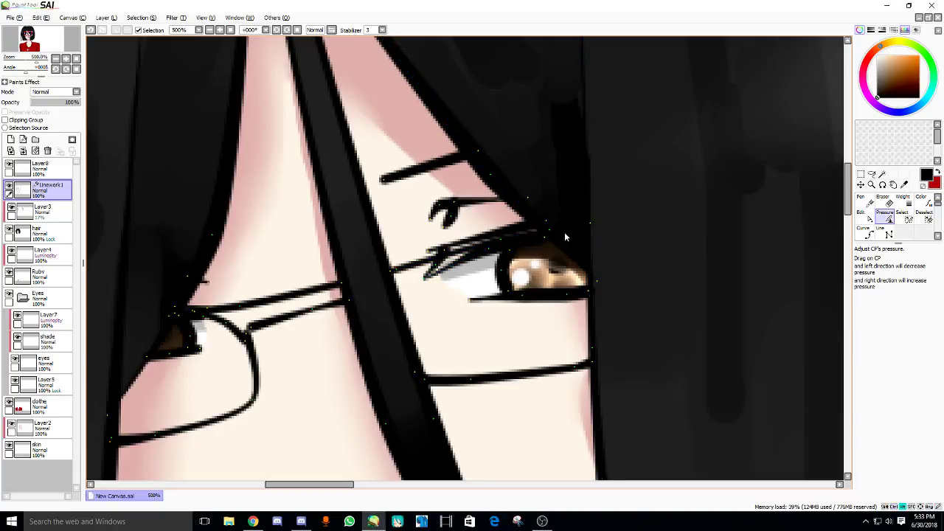
scroll(588, 223, down, 2)
- Collapse the Eyes layer group and make the clothe layer active
mouse_move(499, 256)
mouse_down()
mouse_move(502, 244)
mouse_move(487, 241)
mouse_up()
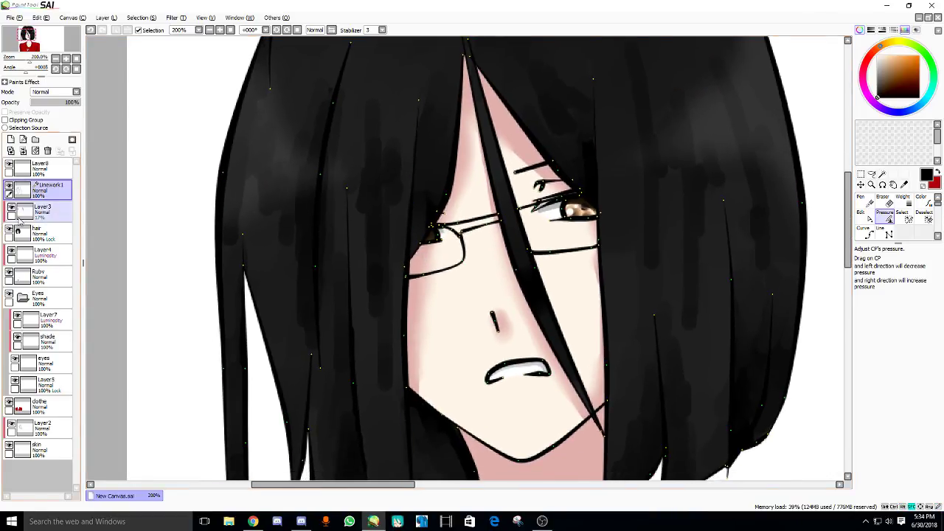
click(22, 297)
click(40, 318)
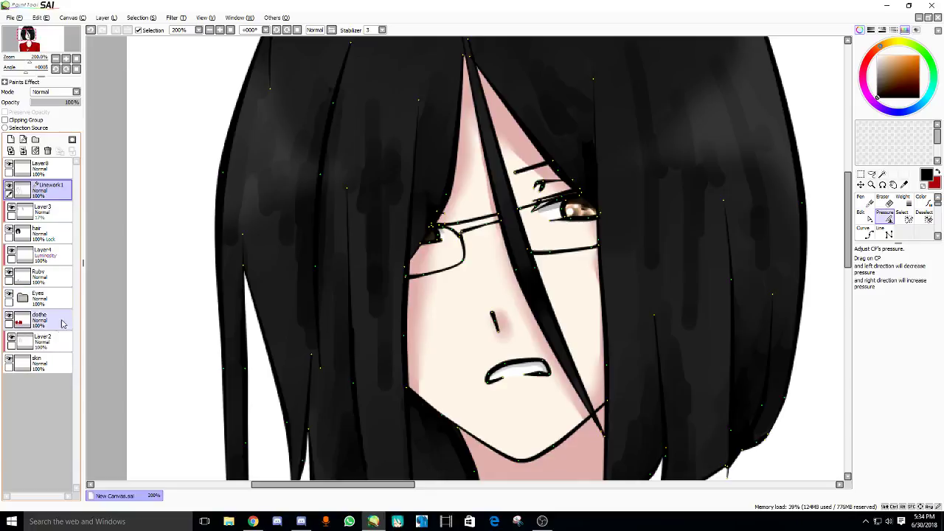
- Magic-wand select the top bar of the glasses frame on Linework1
scroll(149, 161, up, 3)
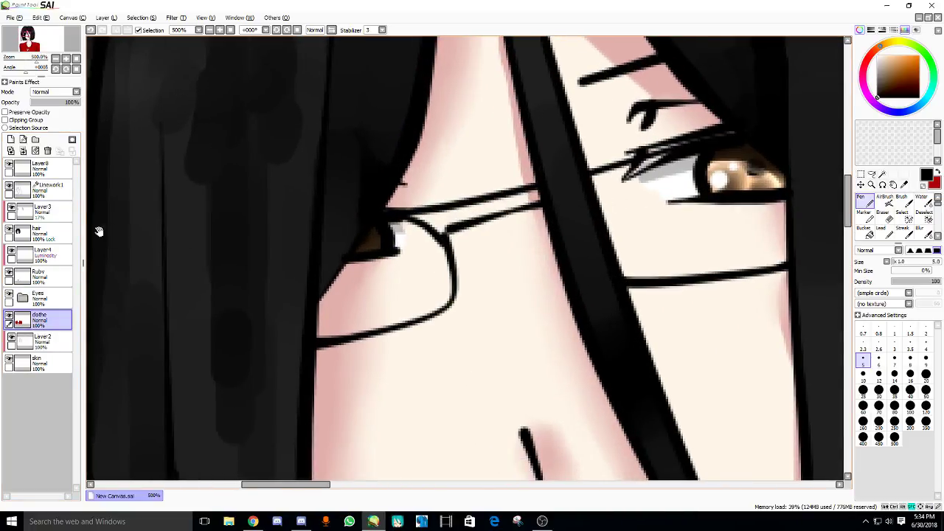
click(41, 168)
click(46, 189)
key(w)
click(466, 212)
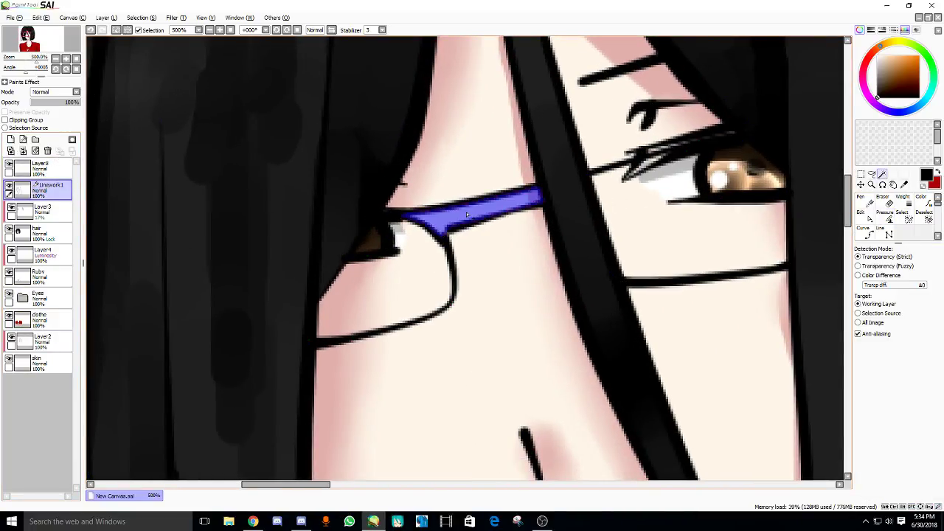
drag(463, 188, 419, 232)
- Paint the selected glasses bar red with an 80-size Pen on the clothe layer
click(41, 168)
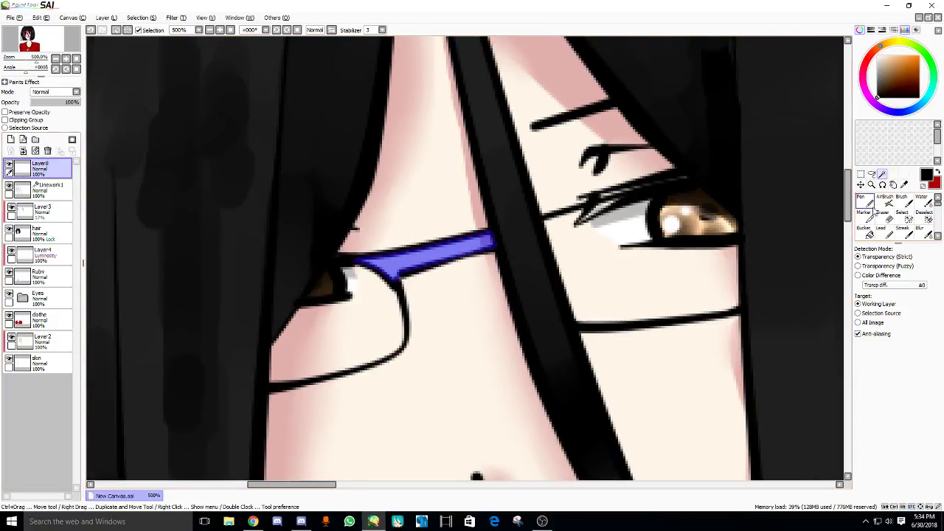
click(866, 198)
key(x)
click(895, 405)
mouse_move(487, 243)
mouse_down()
mouse_move(401, 291)
mouse_move(468, 274)
mouse_up()
key(ctrl+z)
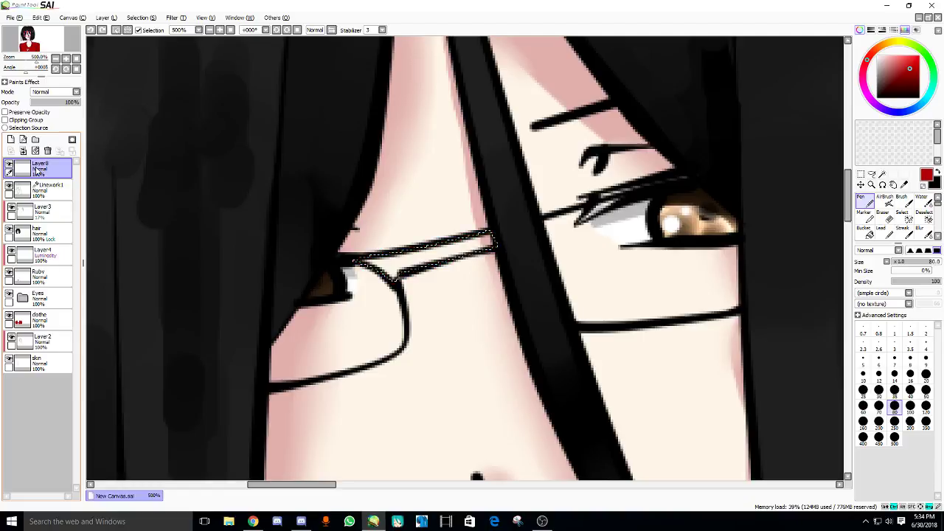
click(41, 319)
drag(524, 223, 357, 331)
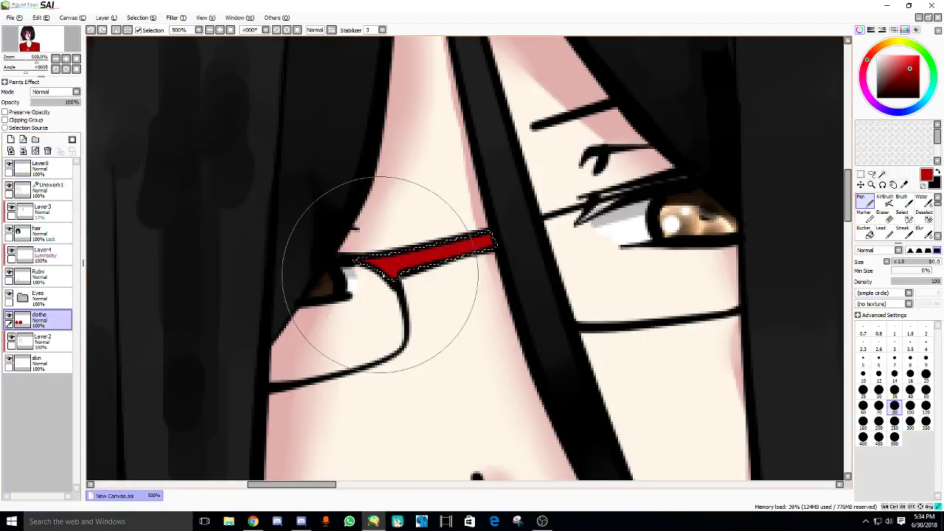
scroll(337, 236, down, 1)
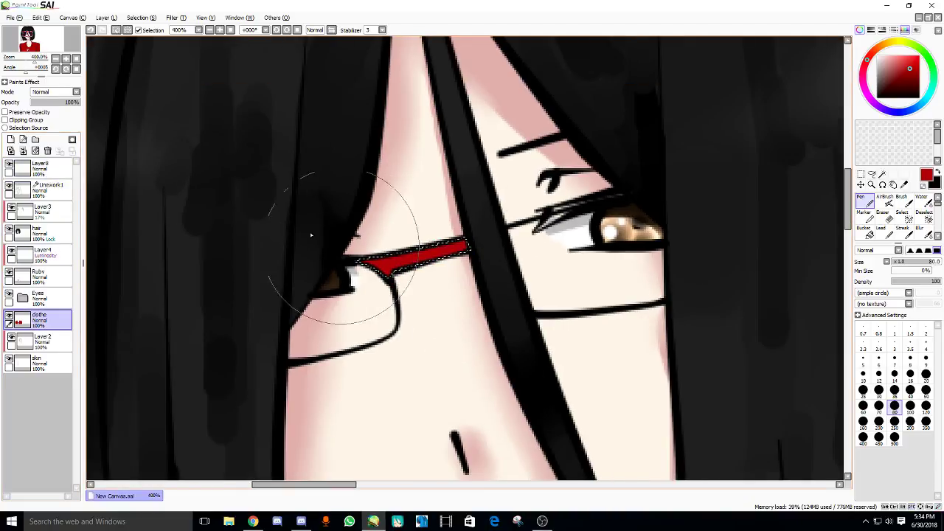
- Turn on Preserve Opacity for the clothe layer, shrink the brush to 9, and switch to the Water brush
click(28, 112)
drag(646, 157, 683, 144)
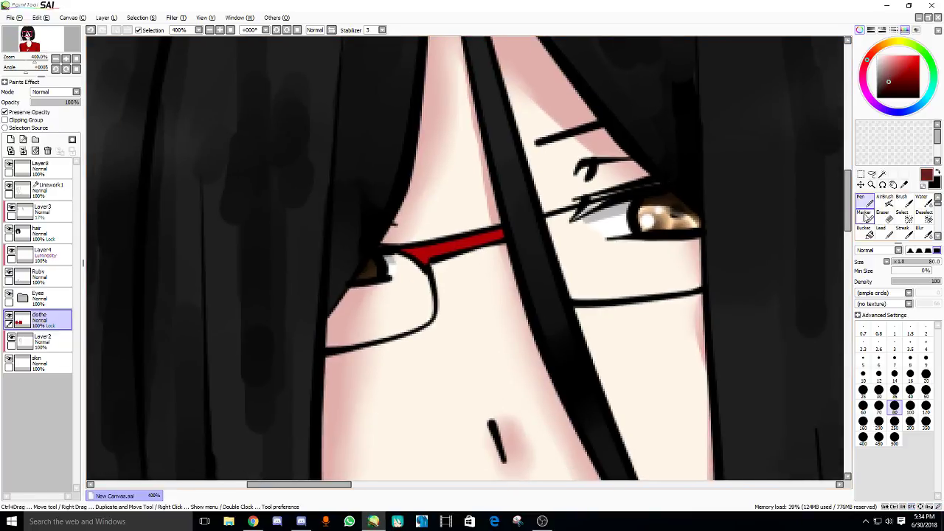
key(bracketleft)
key(bracketleft)
key(bracketleft)
key(bracketleft)
key(bracketleft)
key(bracketleft)
key(bracketleft)
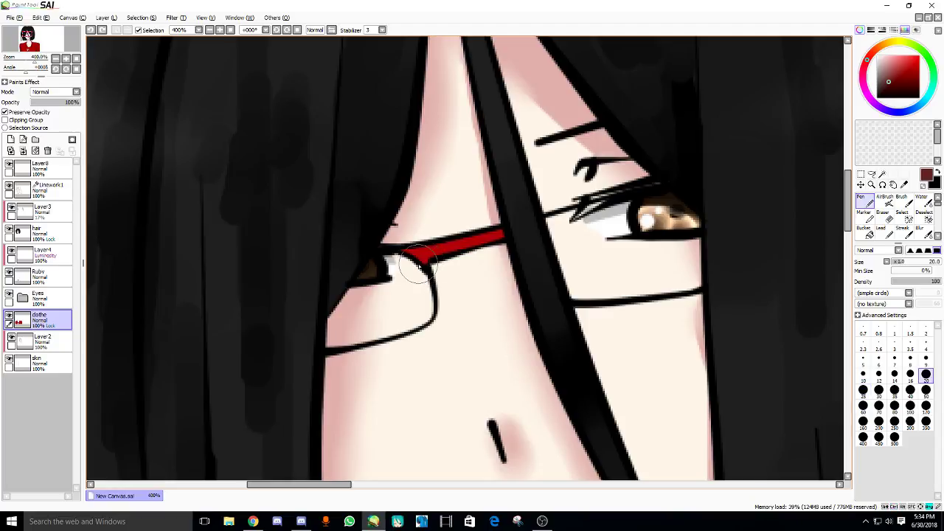
key(bracketleft)
key(bracketleft)
key(bracketleft)
key(bracketleft)
key(bracketleft)
key(bracketleft)
scroll(502, 222, down, 4)
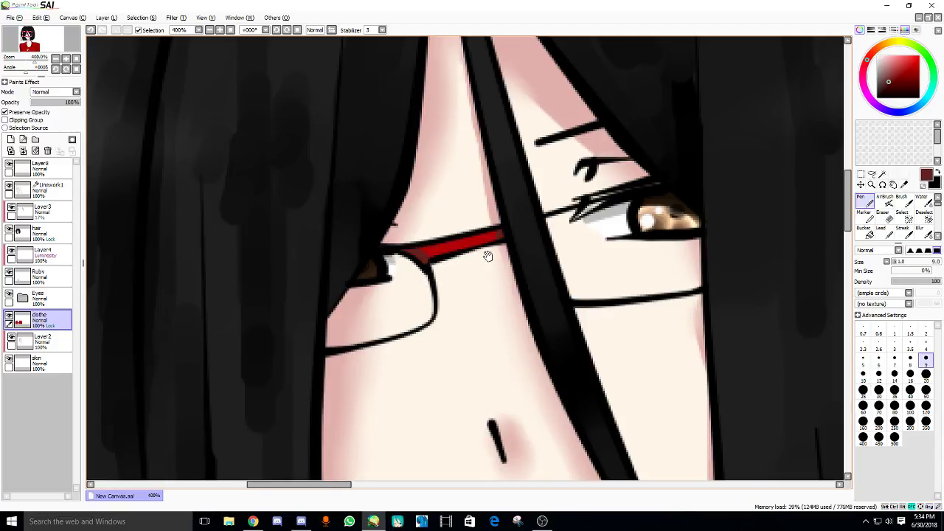
scroll(511, 256, up, 3)
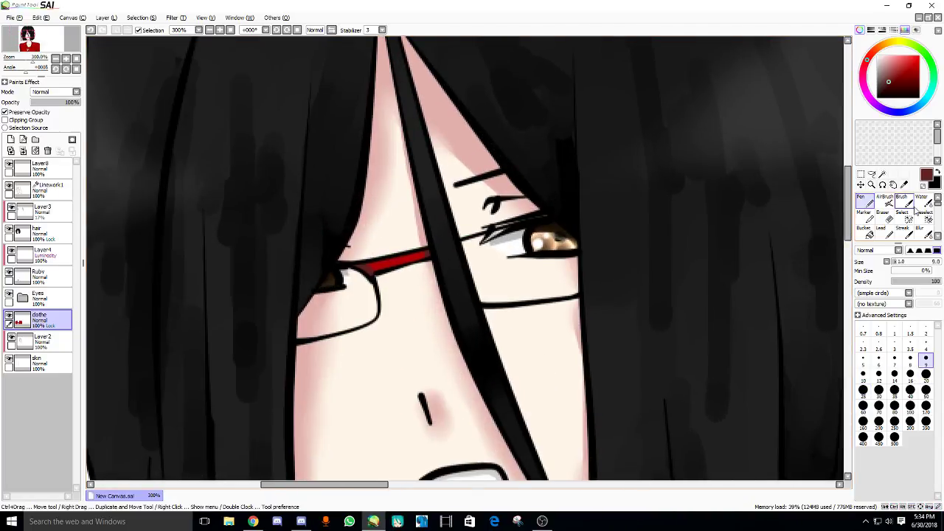
key(w)
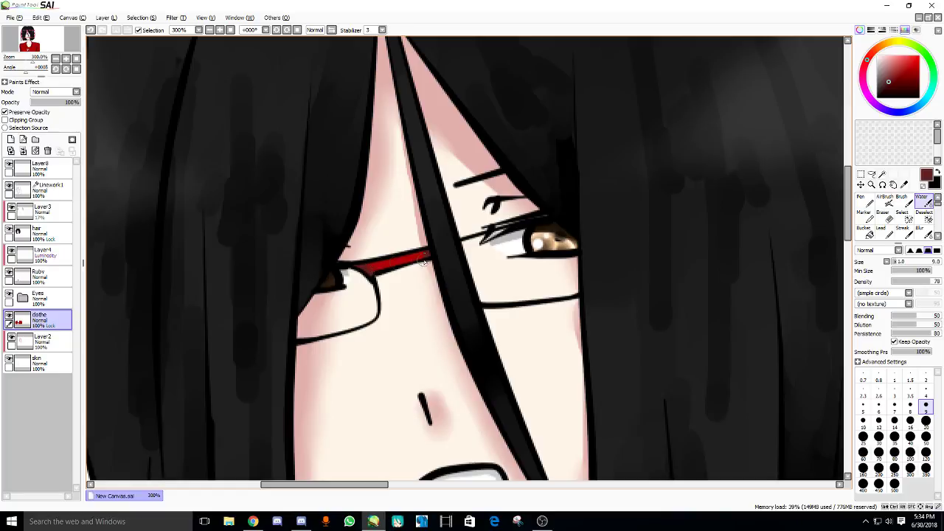
scroll(449, 277, down, 3)
- Create Layer9 from the skin layer, move it below skin, and unclip it
drag(464, 301, 465, 197)
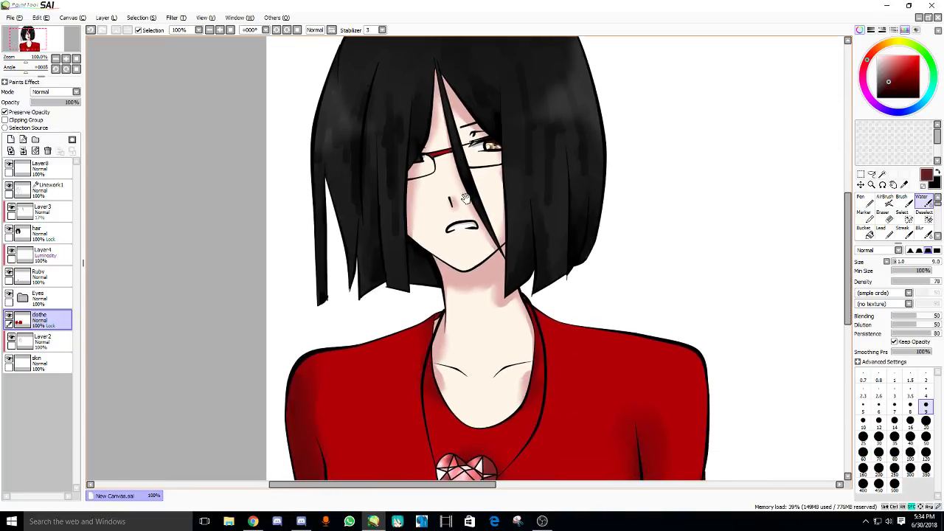
scroll(446, 297, down, 1)
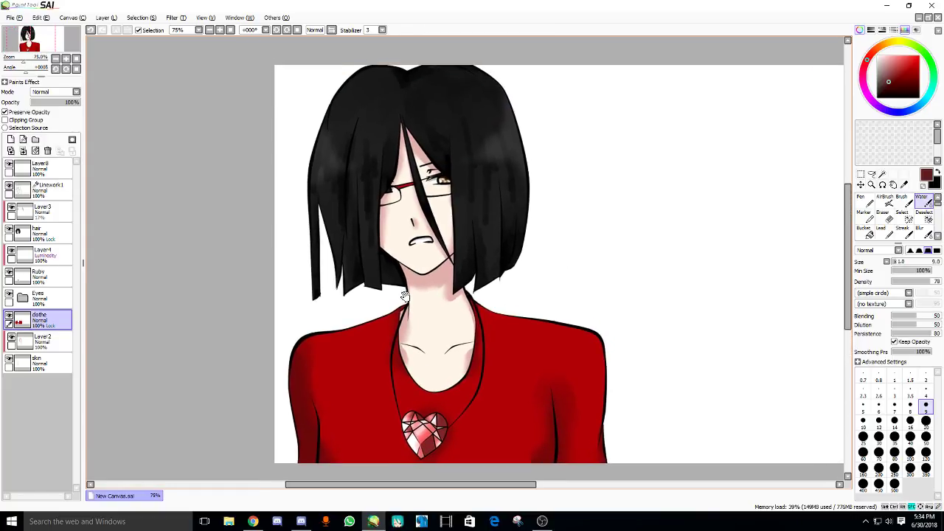
drag(403, 294, 227, 288)
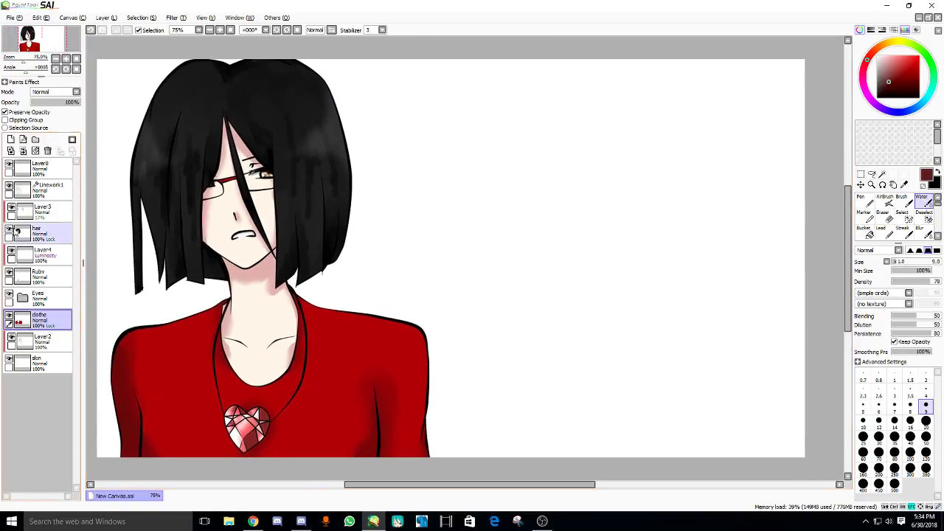
click(35, 367)
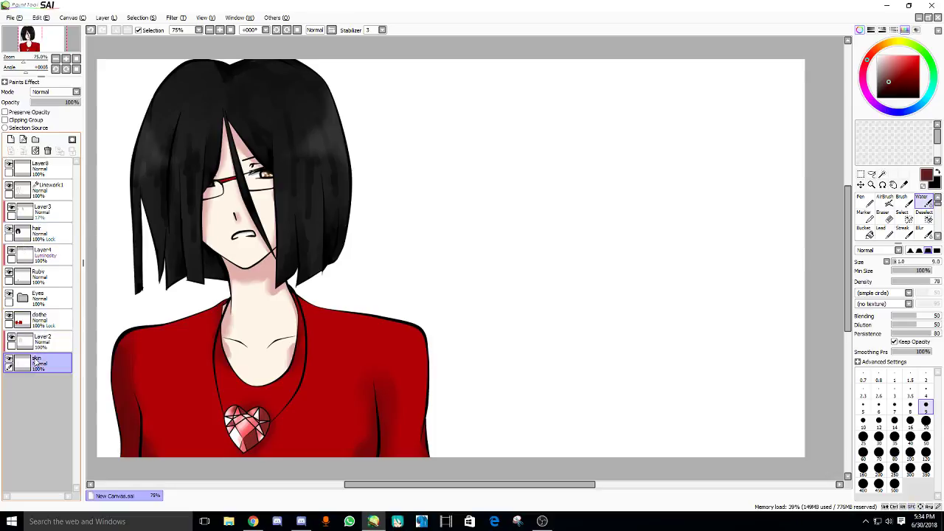
key(ctrl+shift+n)
drag(42, 368, 42, 391)
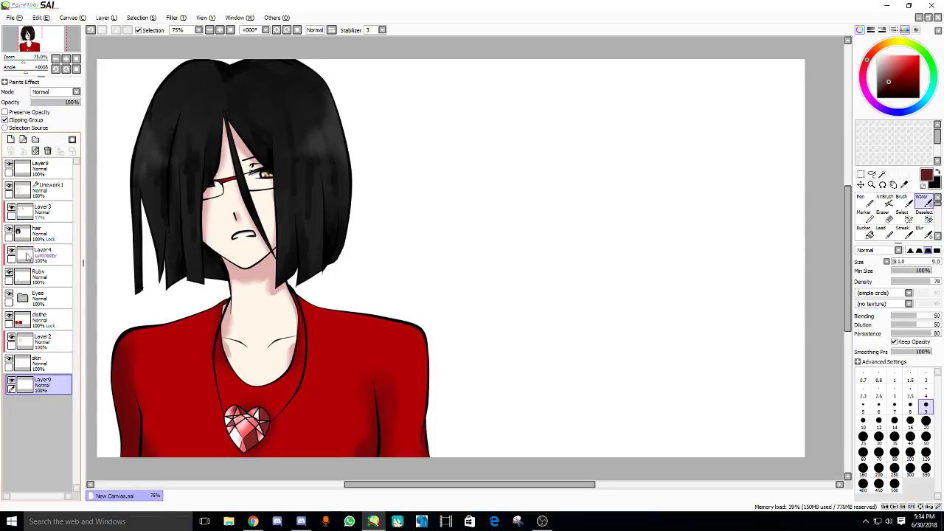
click(14, 121)
drag(217, 221, 235, 227)
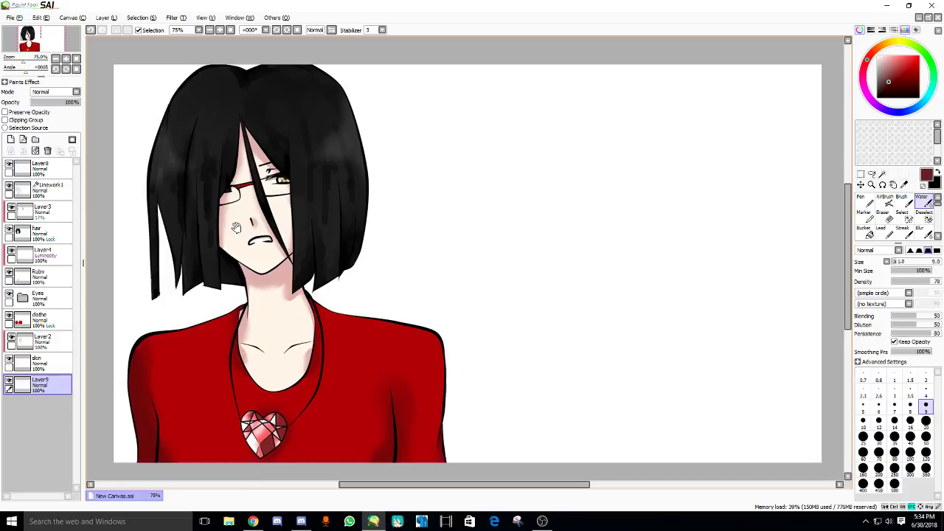
click(254, 522)
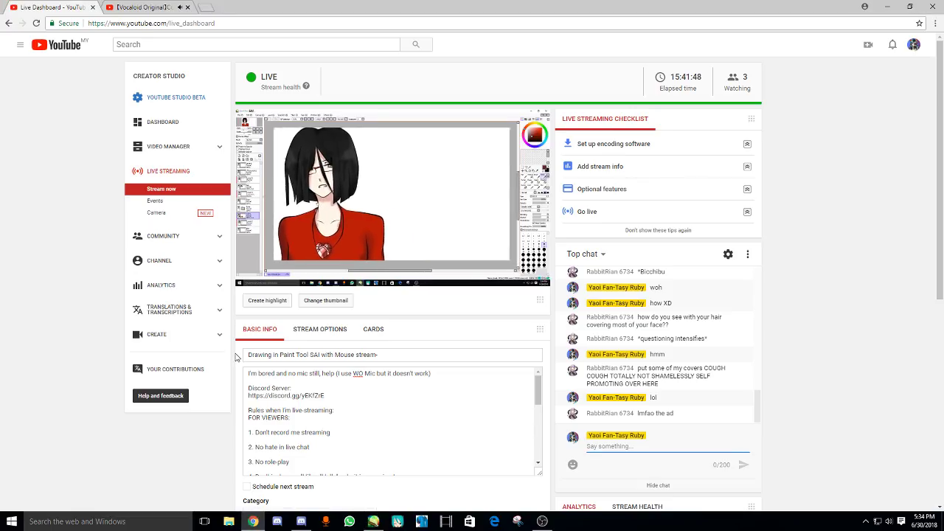
click(374, 522)
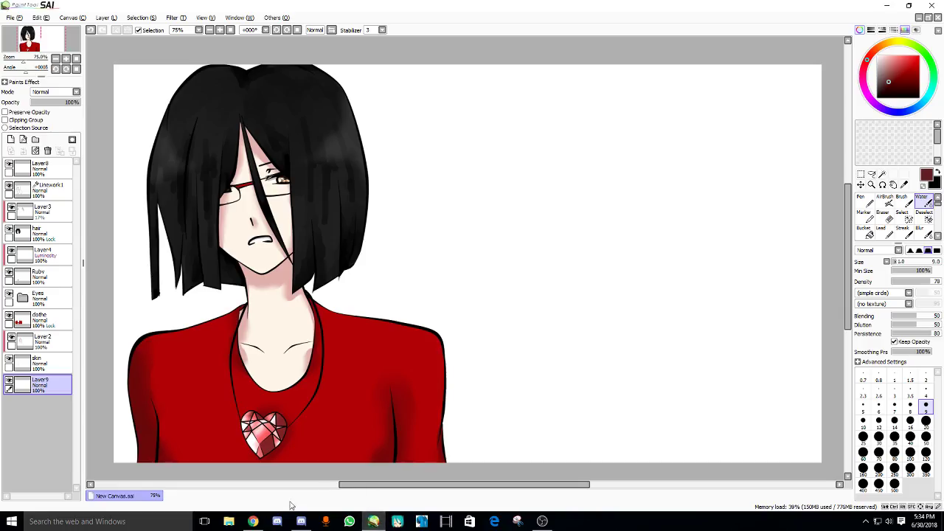
click(301, 521)
click(253, 521)
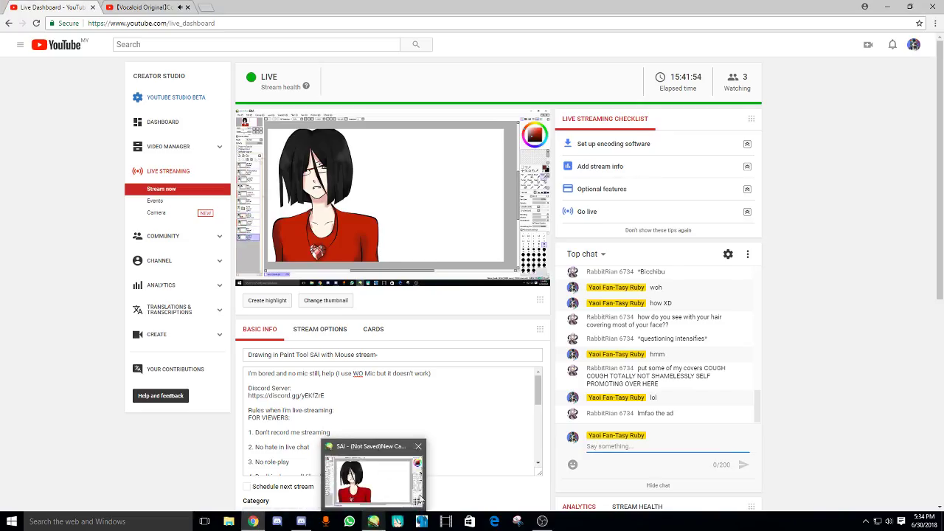
drag(759, 397, 753, 415)
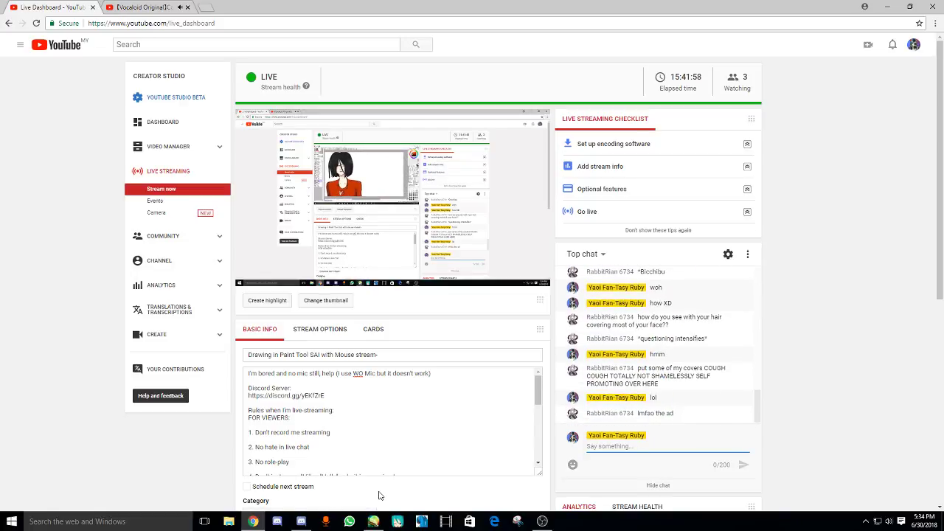
click(373, 521)
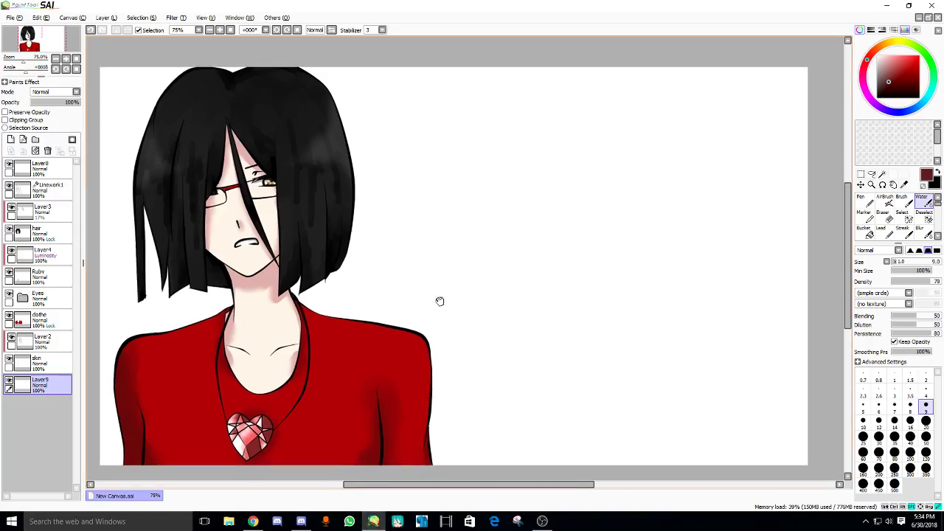
- Select the Pen tool and reframe the portrait for drawing
drag(439, 301, 327, 302)
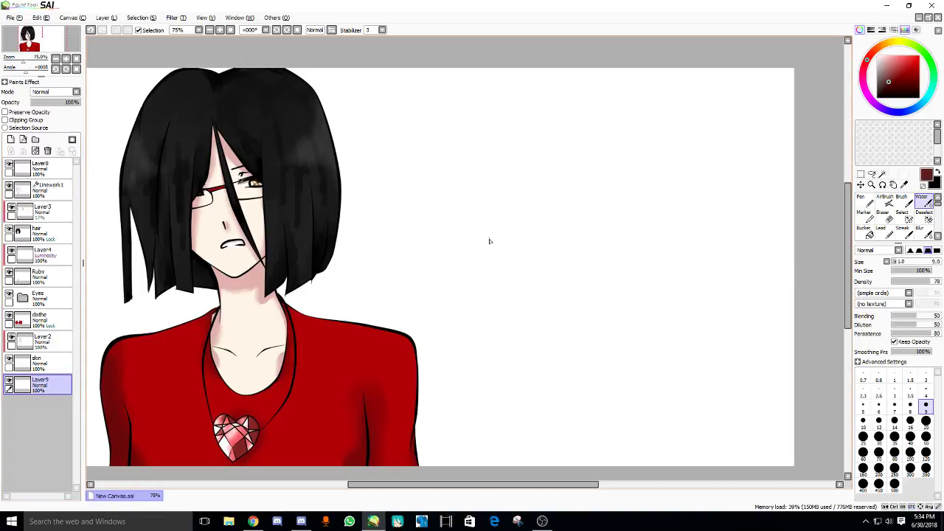
click(863, 202)
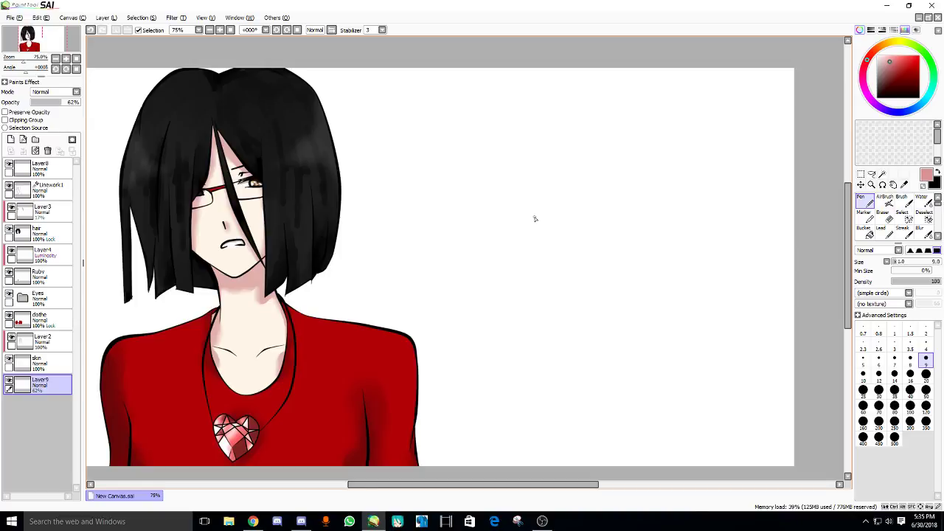
drag(460, 241, 626, 270)
scroll(489, 243, up, 2)
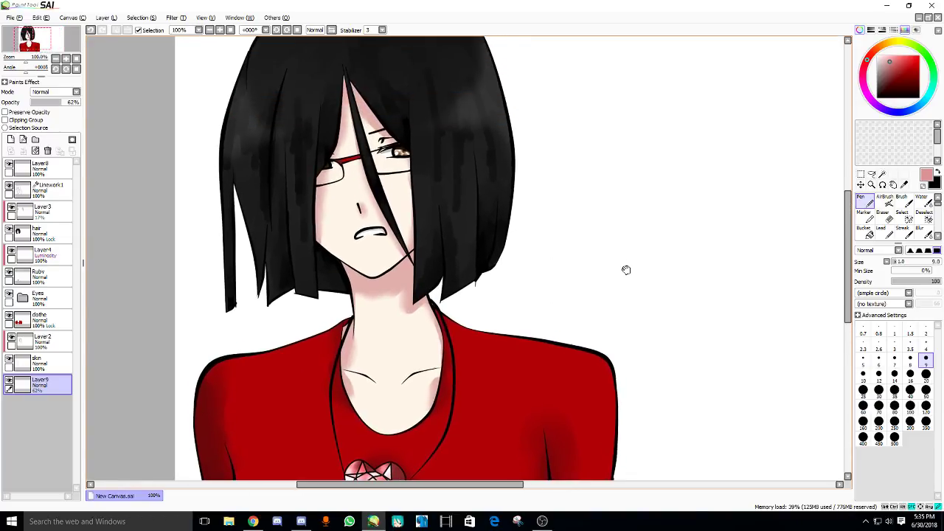
- Make the hair layer active, sample near-black, and set the brush to 2.6 for the lashes
scroll(347, 213, up, 5)
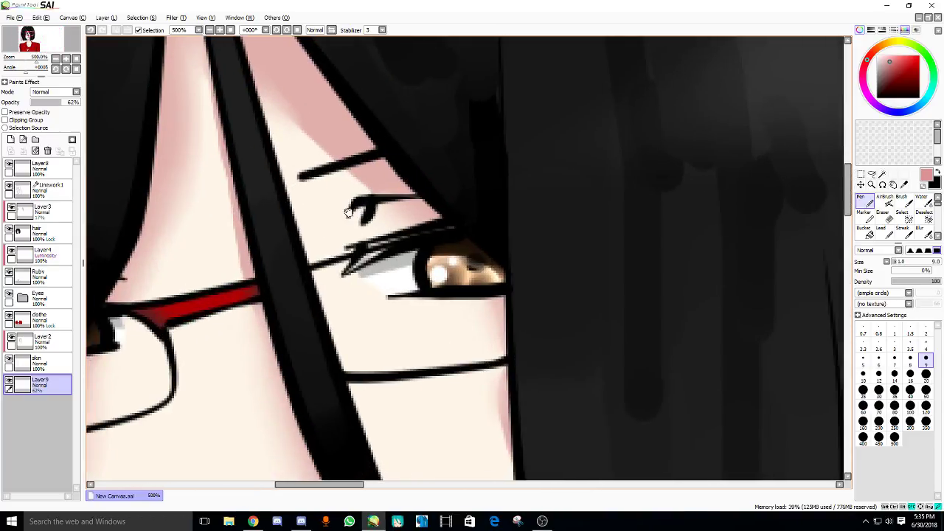
click(44, 190)
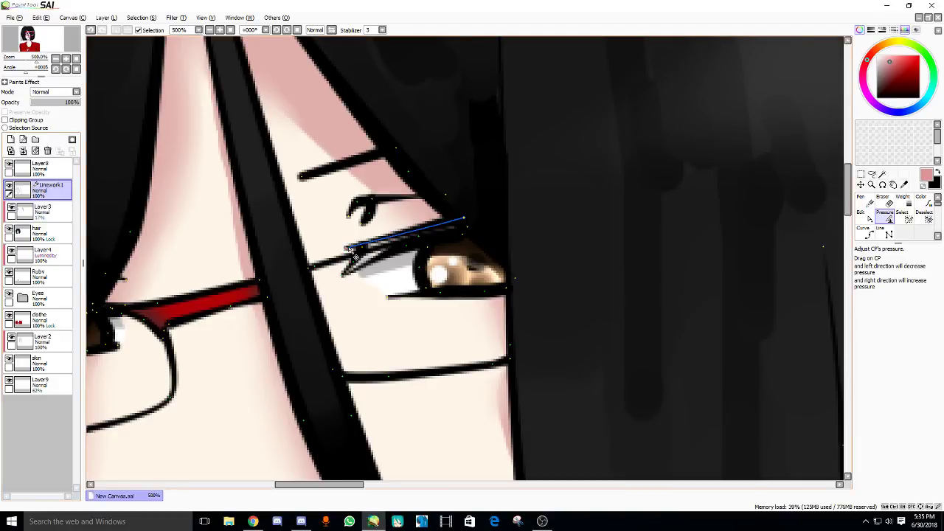
click(41, 234)
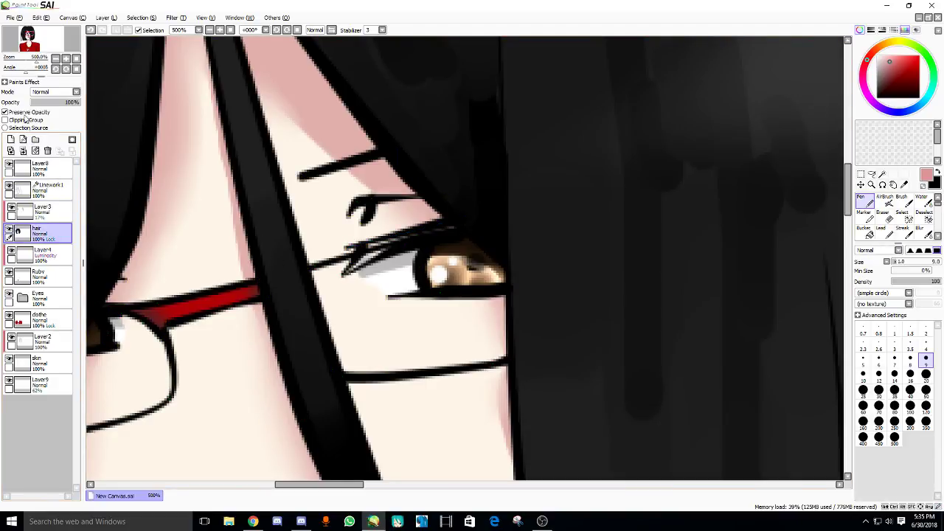
drag(555, 190, 558, 196)
alt+click(582, 357)
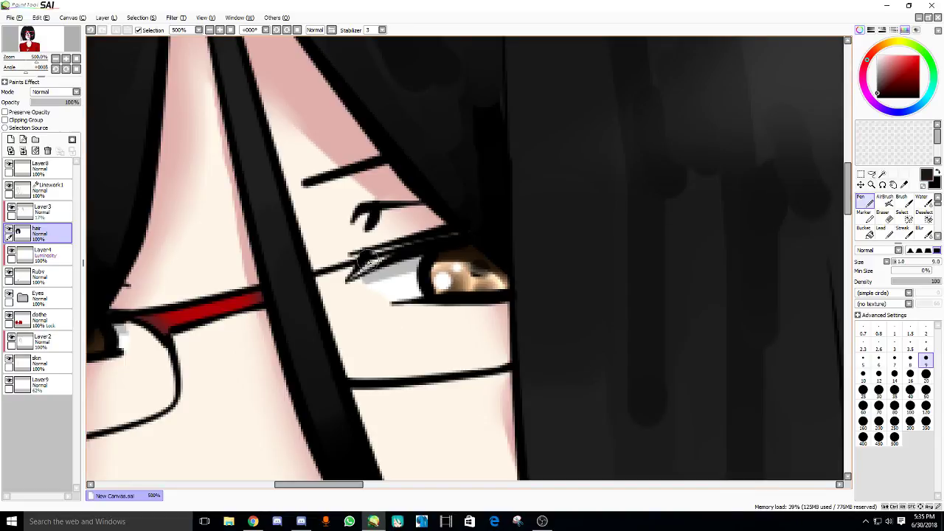
key(bracketleft)
key(bracketleft)
key(bracketleft)
key(bracketleft)
key(bracketleft)
key(bracketleft)
key(bracketleft)
key(bracketleft)
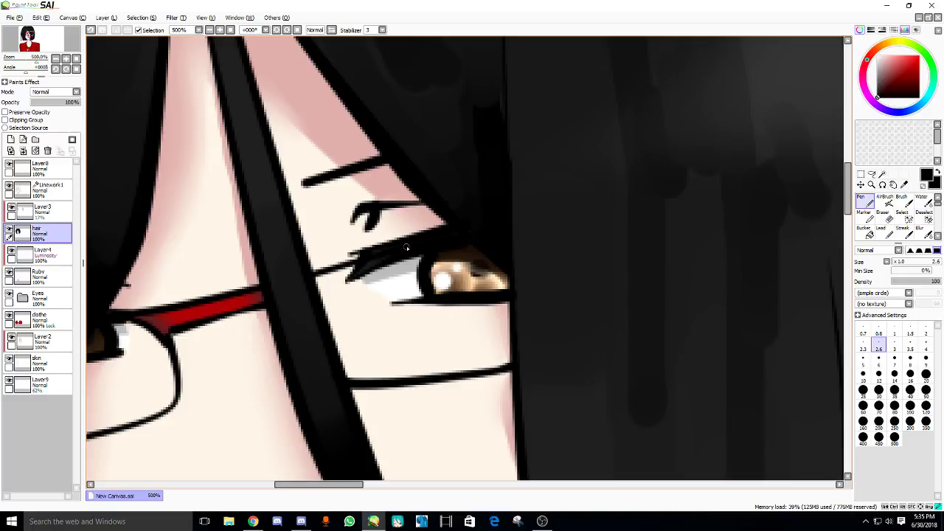
scroll(407, 248, down, 8)
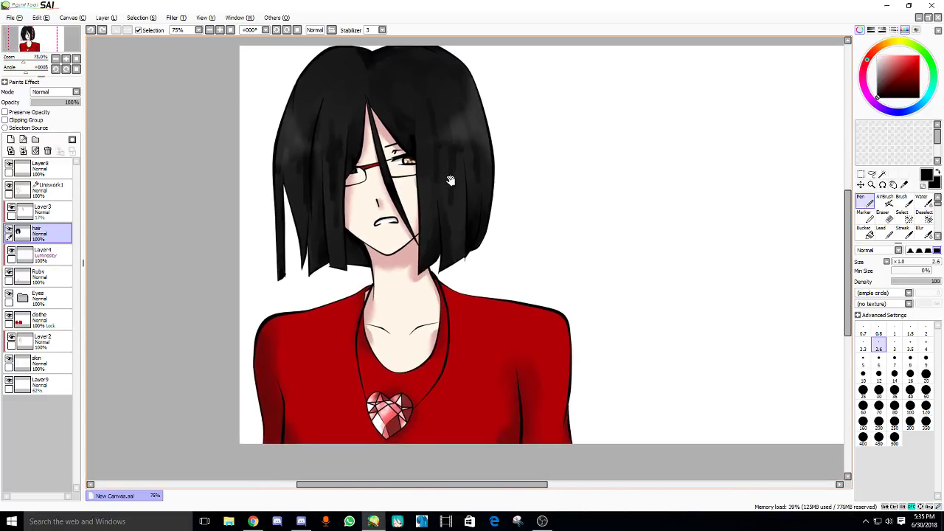
- Pick light pink on Layer9, then make the Linework1 vector layer active
drag(450, 180, 418, 180)
click(53, 391)
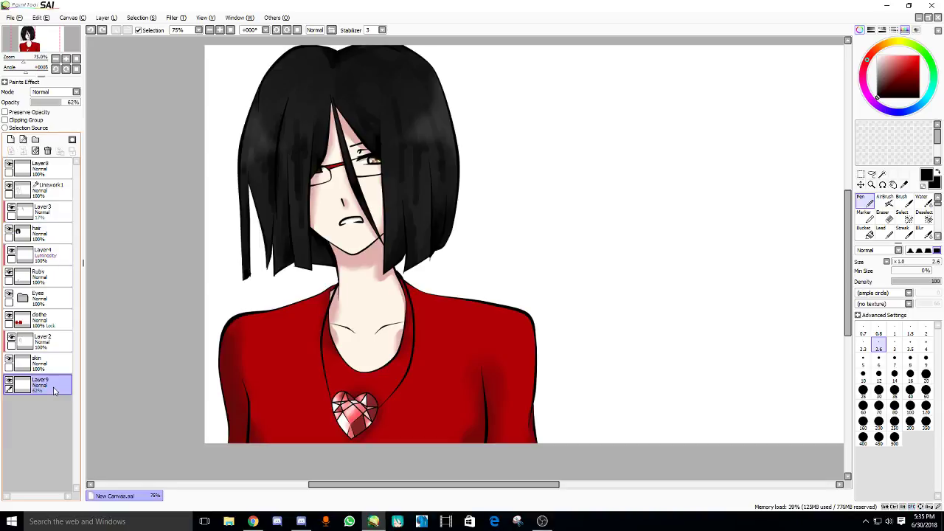
drag(372, 373, 309, 384)
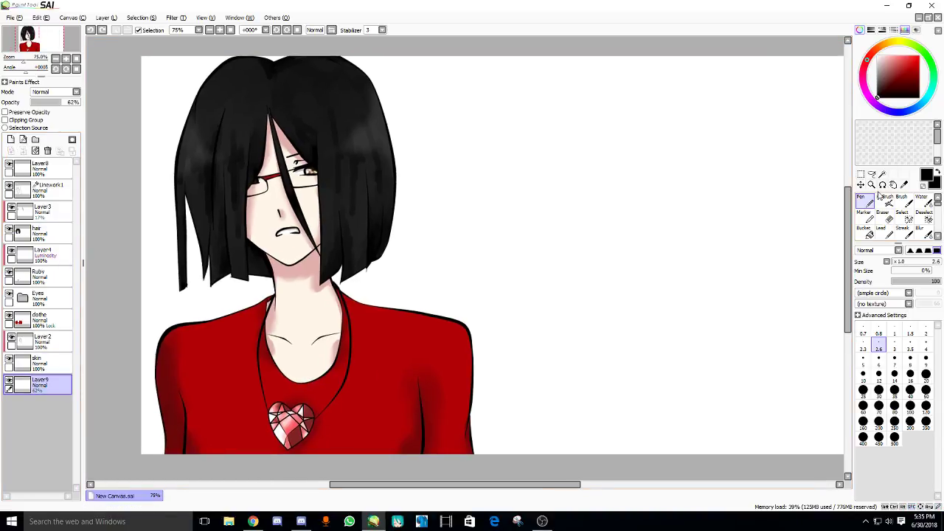
click(889, 56)
mouse_move(462, 211)
mouse_down()
mouse_move(447, 228)
mouse_move(410, 230)
mouse_up()
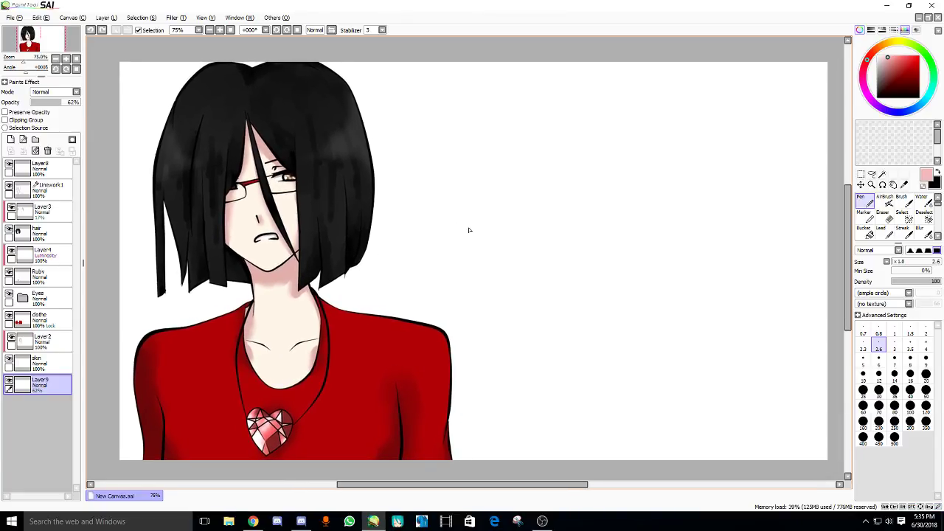
drag(469, 228, 452, 229)
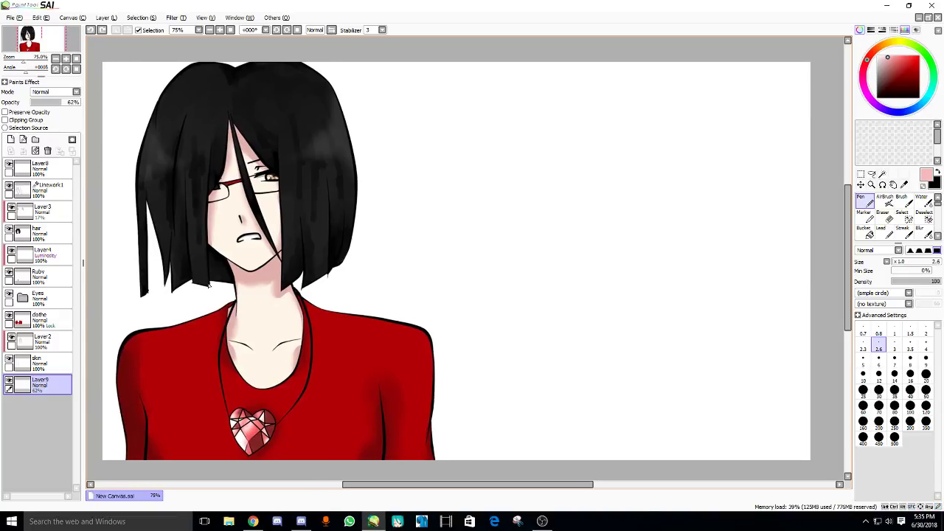
drag(209, 287, 286, 270)
click(52, 190)
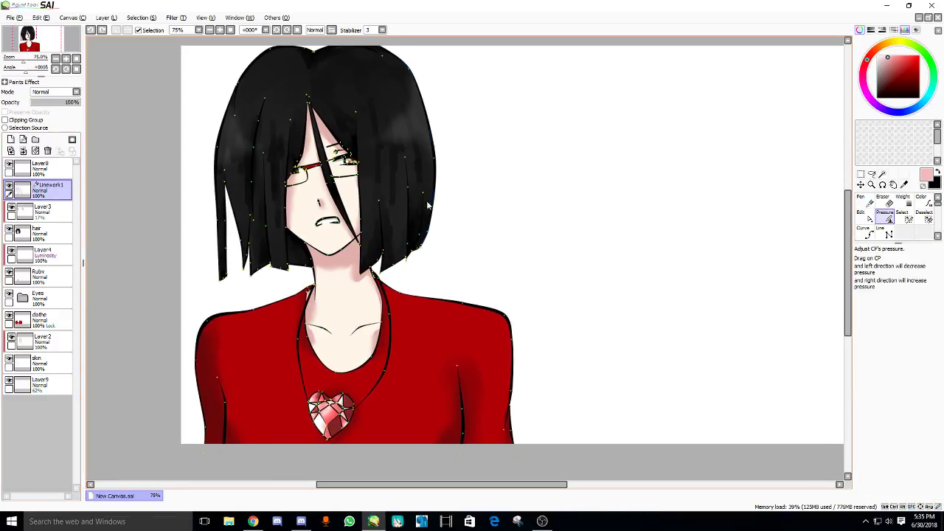
- Eyedrop the shirt's red as the current colour
drag(428, 205, 440, 200)
click(922, 198)
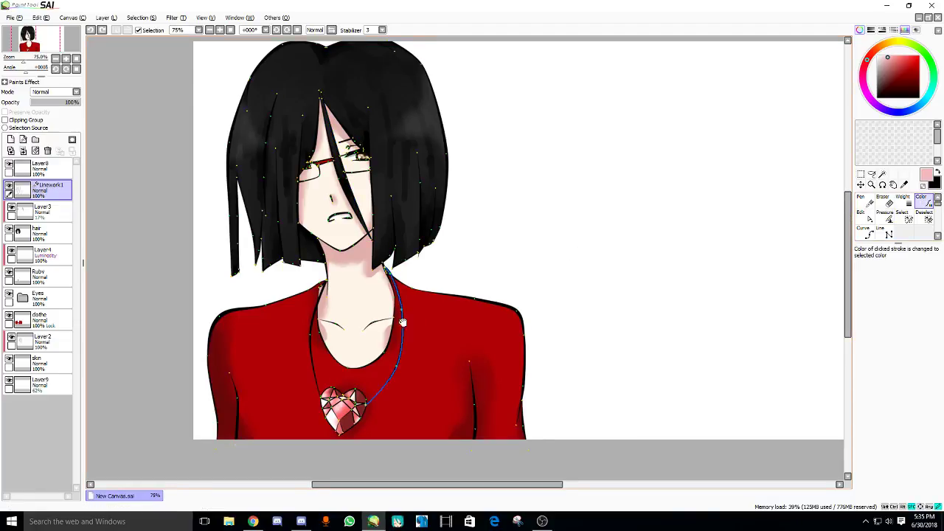
scroll(402, 322, up, 2)
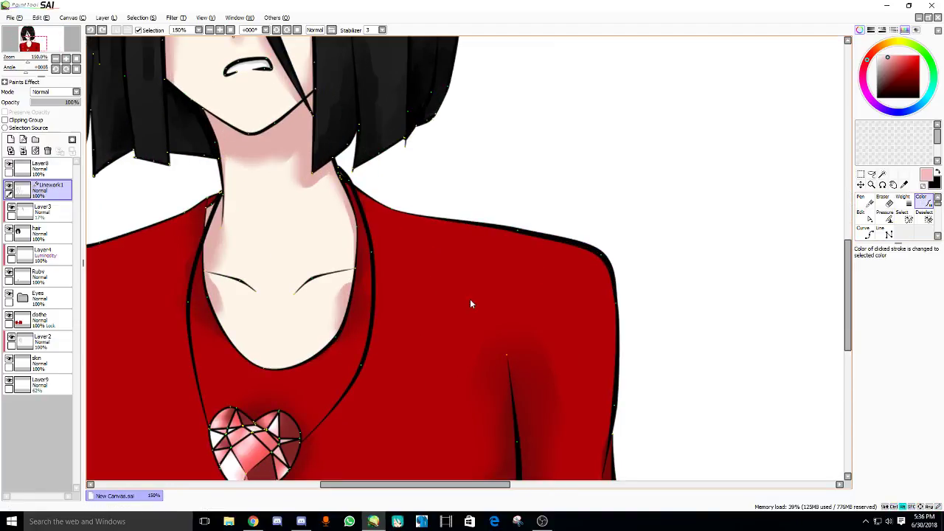
click(905, 184)
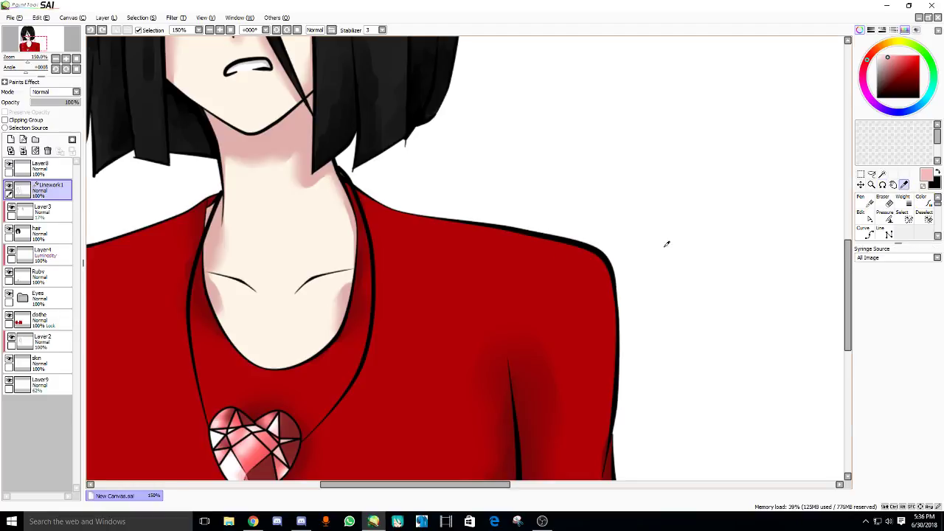
click(486, 267)
drag(487, 268, 166, 297)
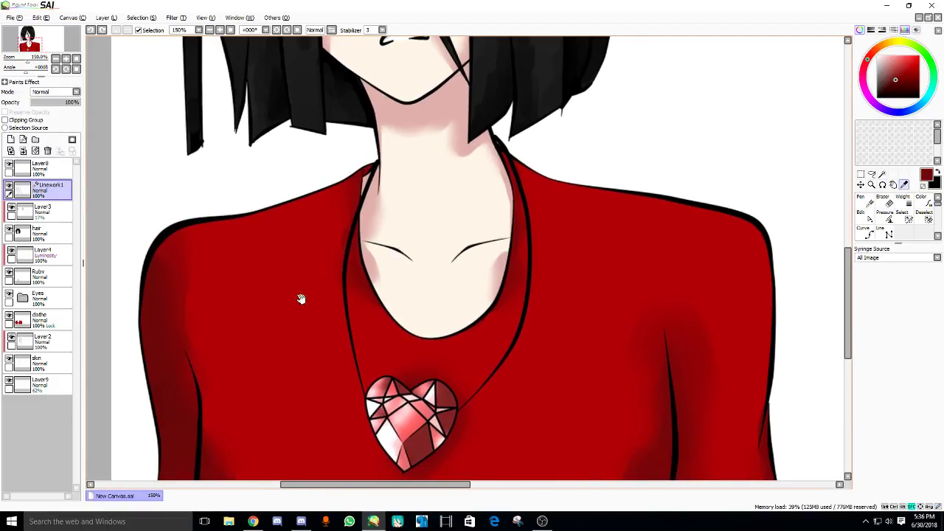
drag(301, 299, 342, 276)
- Recolour the neck, shoulder, shirt fold and lower-right outlines dark red, undoing the left outline
click(921, 197)
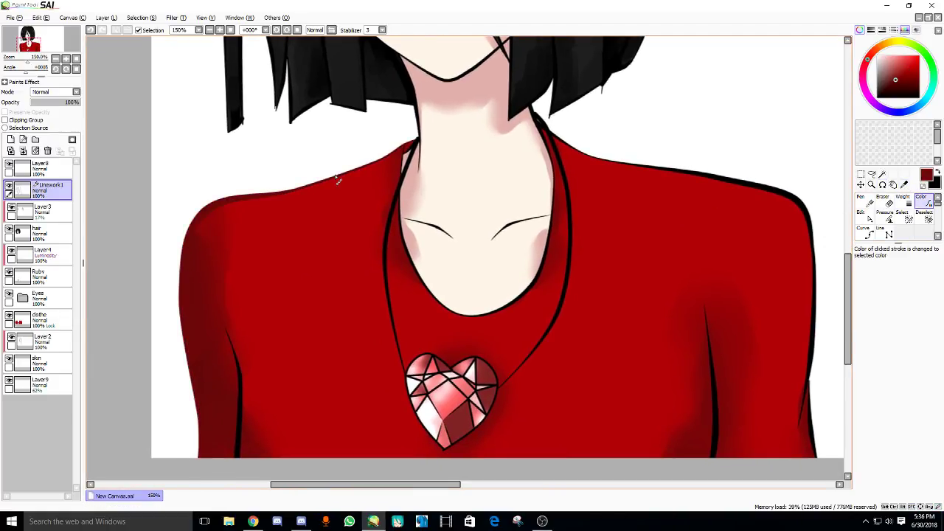
click(236, 388)
drag(276, 371, 249, 379)
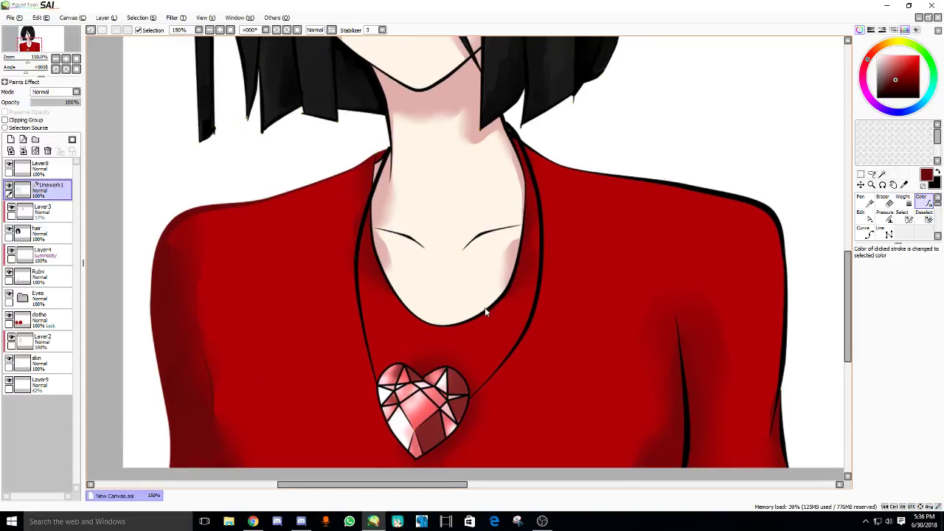
key(ctrl+z)
click(527, 204)
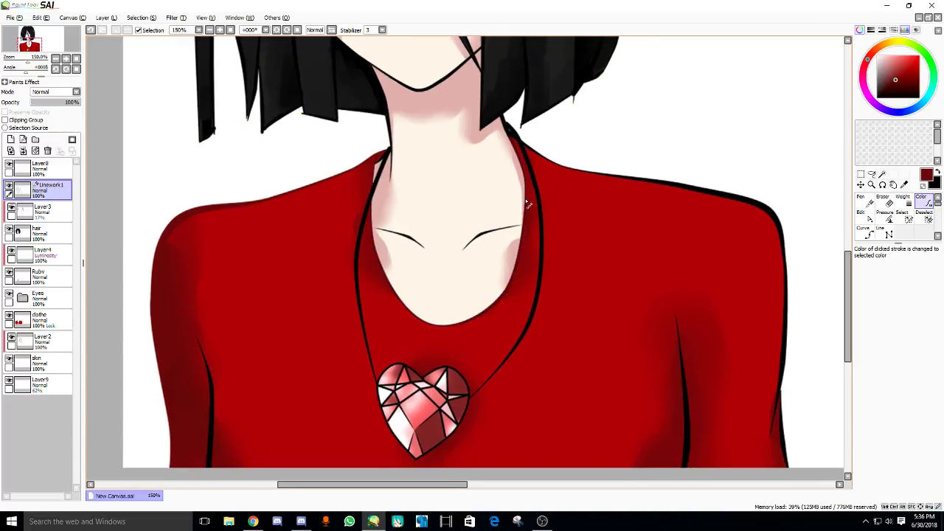
click(580, 171)
click(685, 397)
click(787, 434)
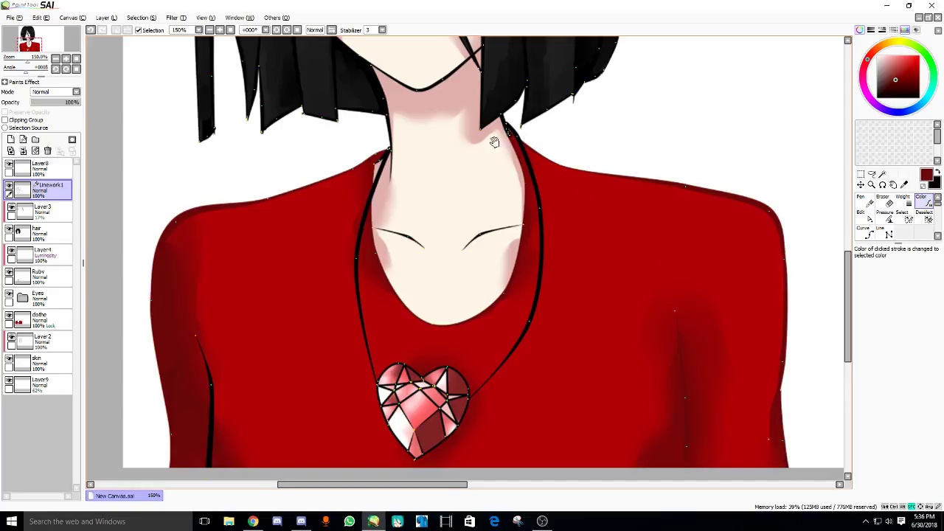
drag(495, 142, 505, 222)
scroll(511, 231, up, 4)
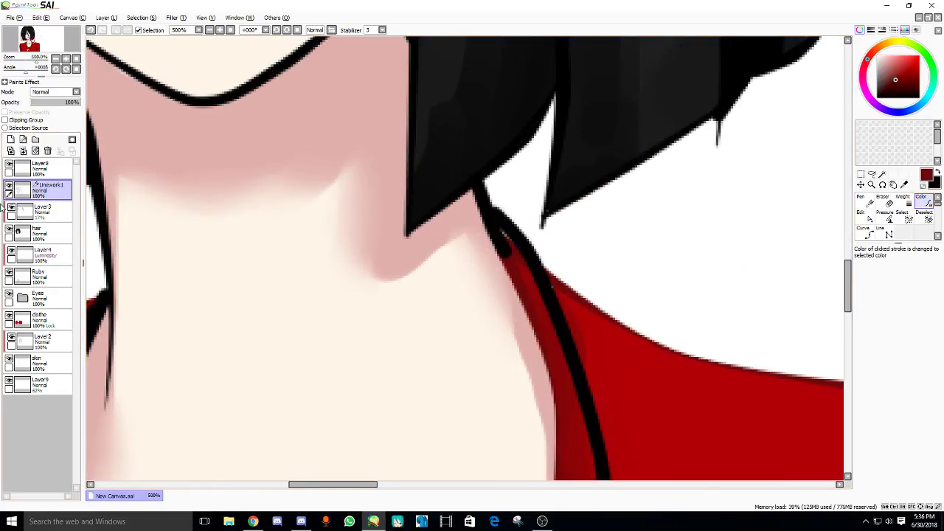
- Thin the neck outline stroke with the Pressure tool
key(p)
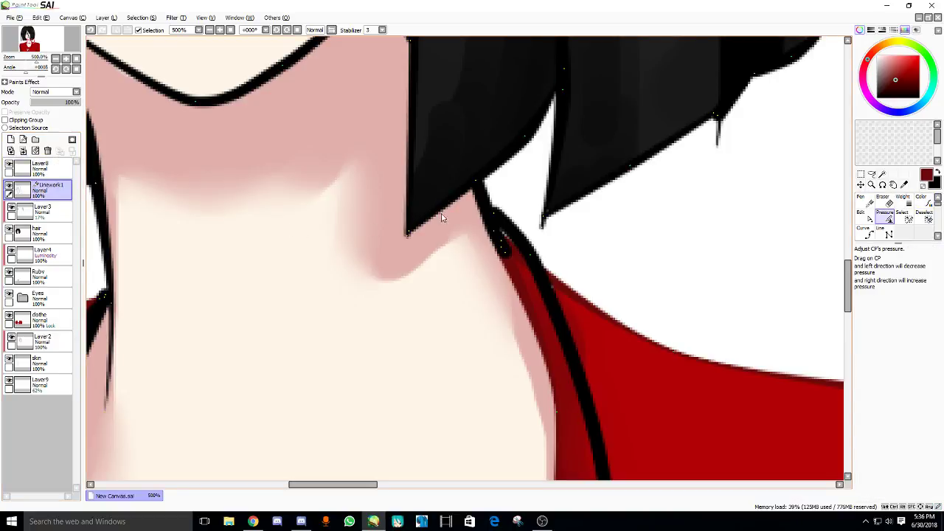
drag(504, 254, 358, 289)
mouse_move(499, 225)
mouse_down()
mouse_move(508, 248)
mouse_move(337, 277)
mouse_up()
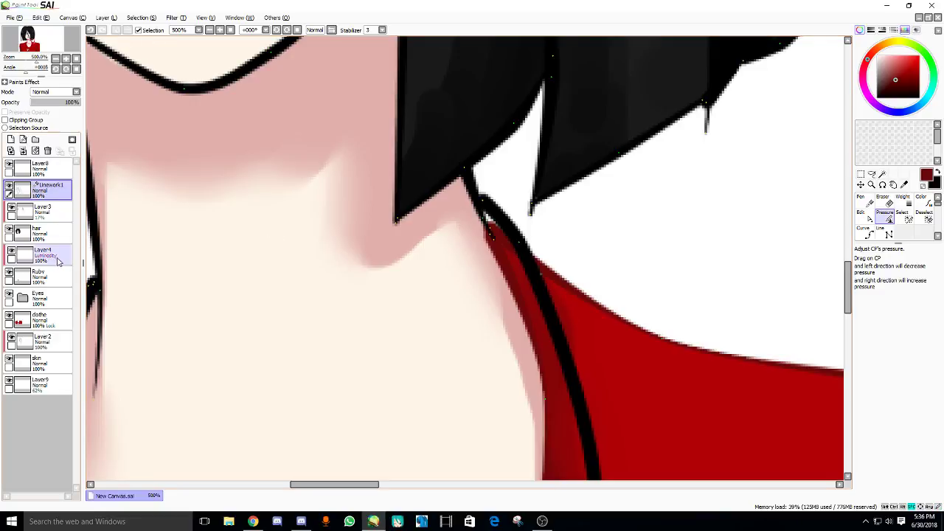
- Sample the neck's skin tone, return to the clothe layer, and pick the top's red
click(41, 319)
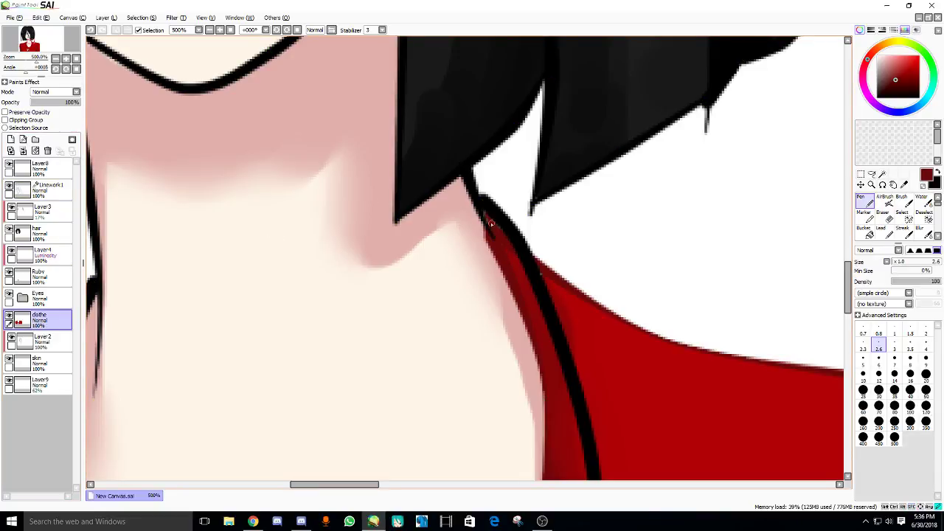
click(37, 362)
alt+click(459, 251)
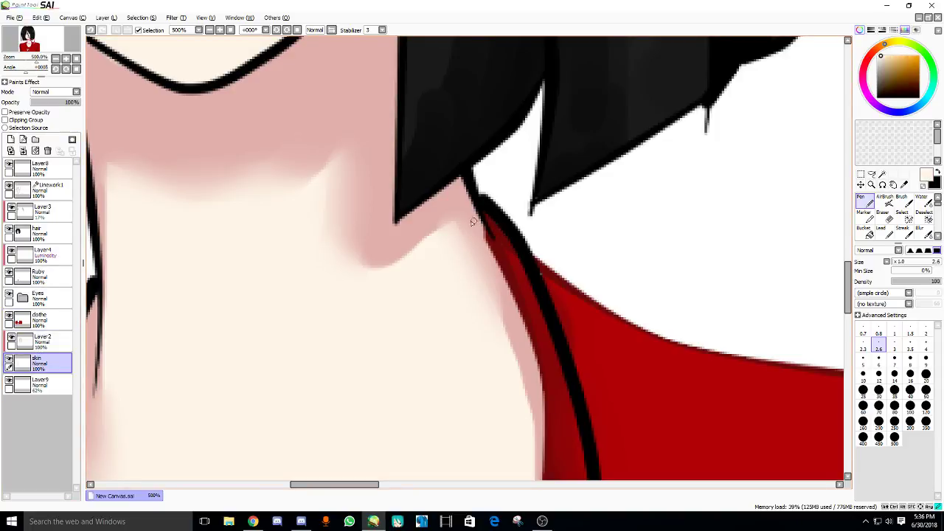
scroll(473, 222, down, 4)
scroll(268, 263, up, 5)
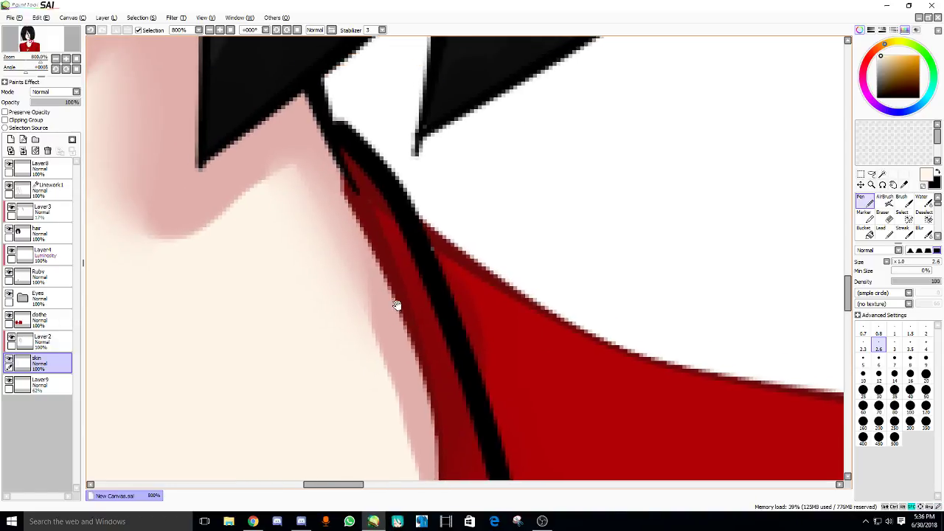
key(Page_Up)
key(Page_Up)
alt+click(456, 268)
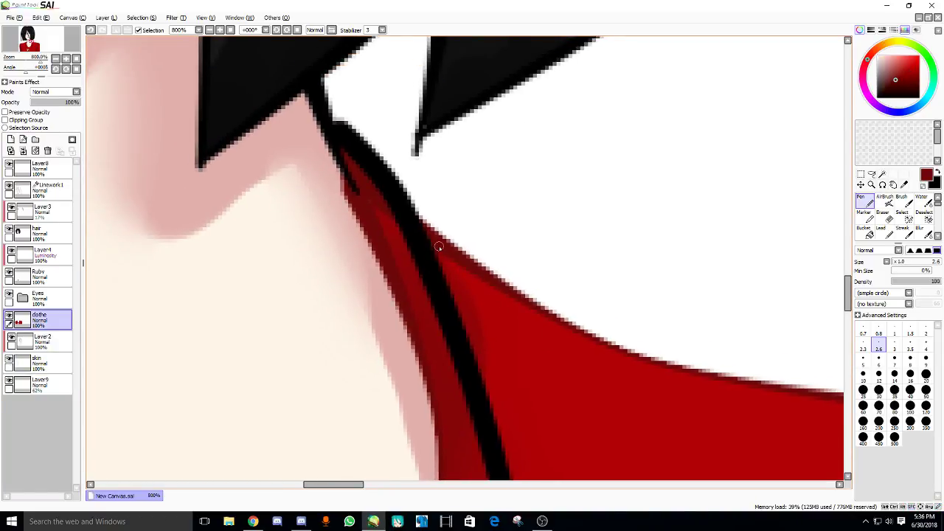
scroll(438, 247, down, 7)
drag(308, 300, 365, 236)
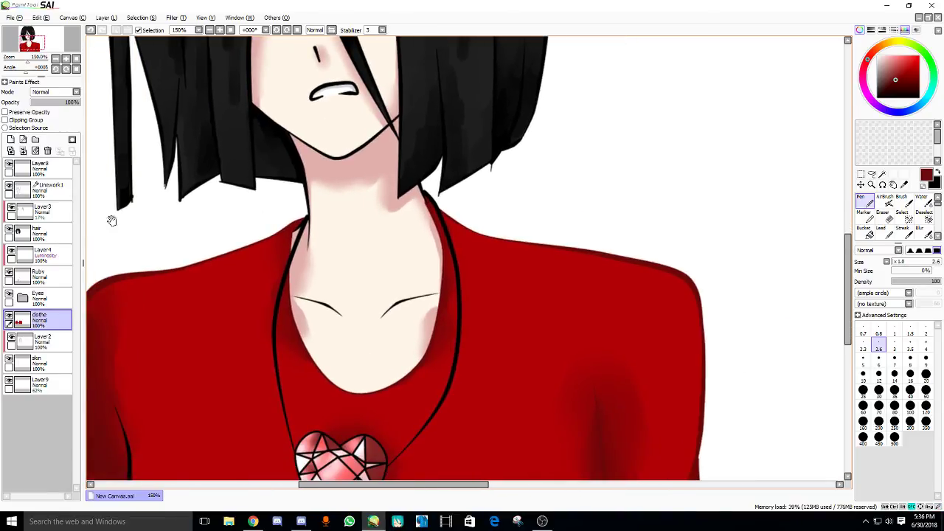
- On Linework1, recolour the left sleeve and neckline outlines dark red
key(Page_Up)
key(Page_Up)
key(Page_Up)
key(Page_Up)
key(Page_Up)
key(Page_Up)
mouse_move(332, 365)
mouse_down()
mouse_move(354, 244)
mouse_move(347, 270)
mouse_move(391, 278)
mouse_up()
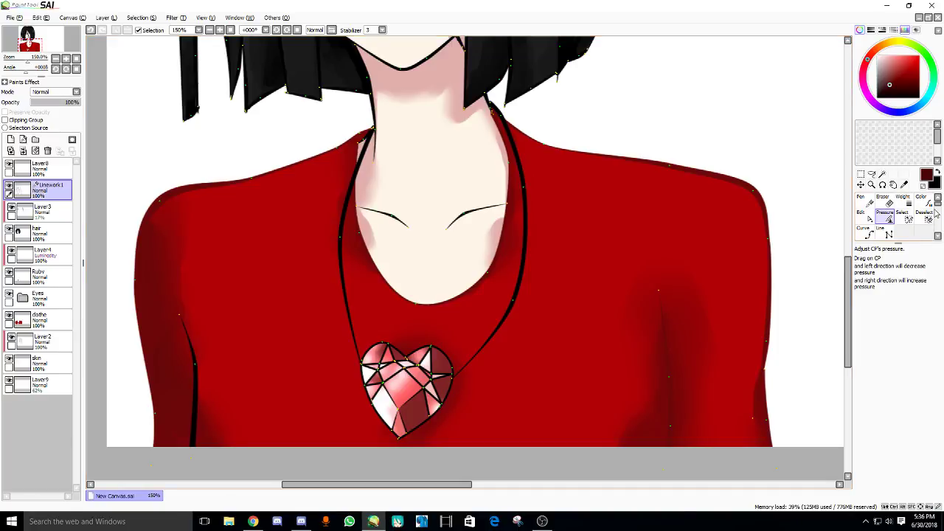
key(c)
click(196, 406)
scroll(426, 311, up, 1)
click(426, 311)
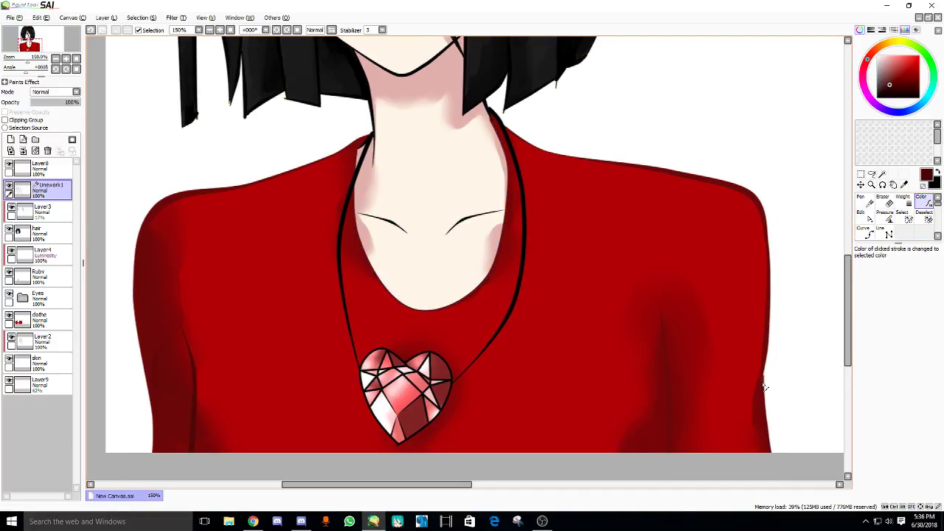
scroll(664, 413, down, 3)
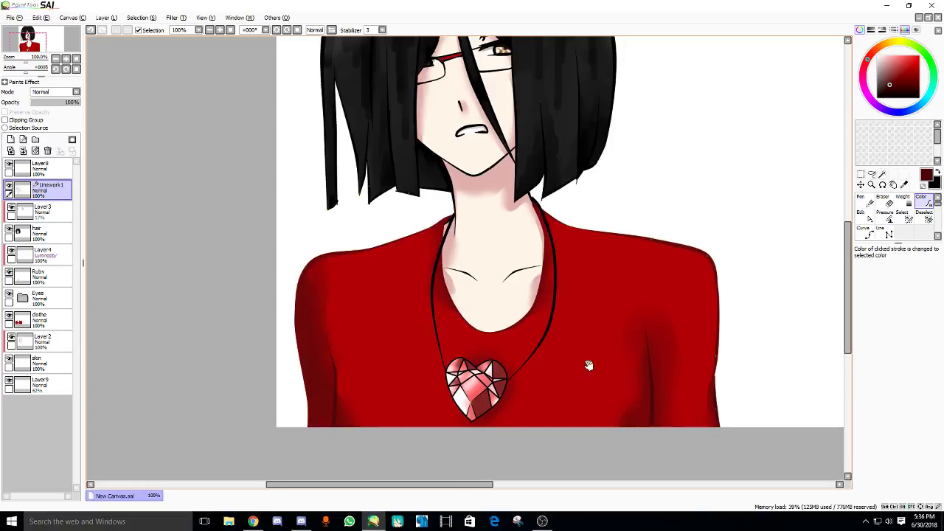
scroll(411, 316, up, 5)
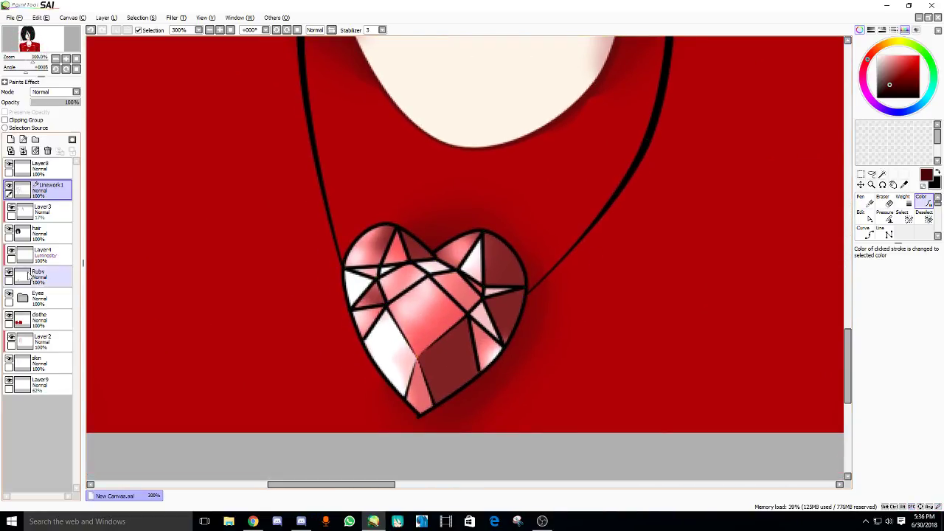
- Try assigning shortcut O to the colour picker, then cancel the change
double_click(903, 186)
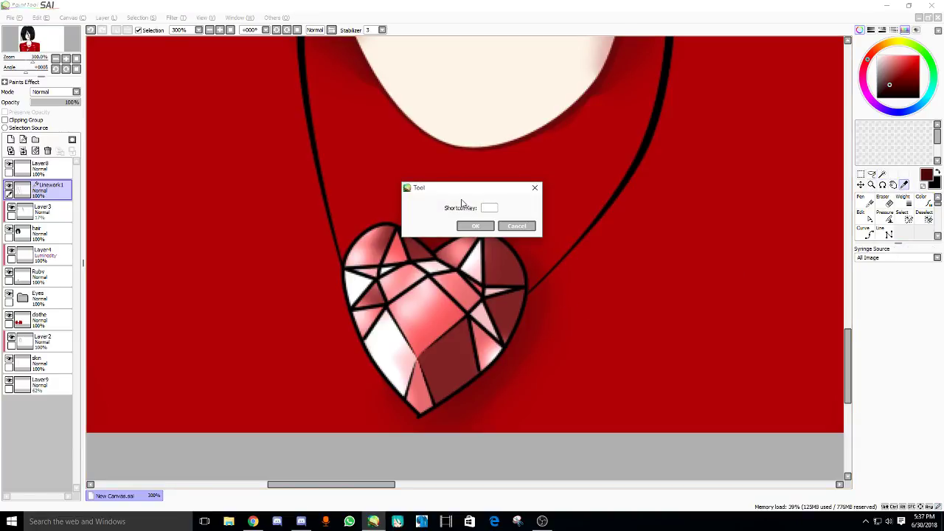
key(o)
click(476, 226)
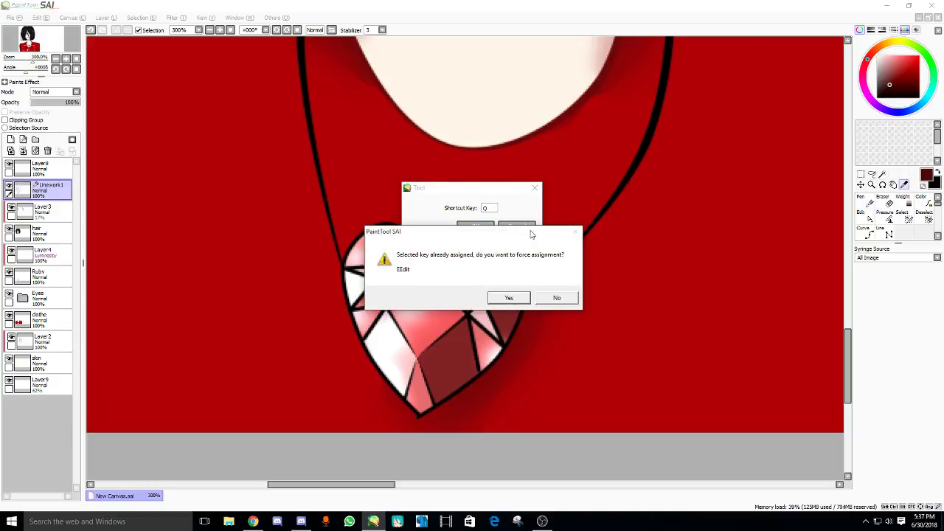
click(557, 298)
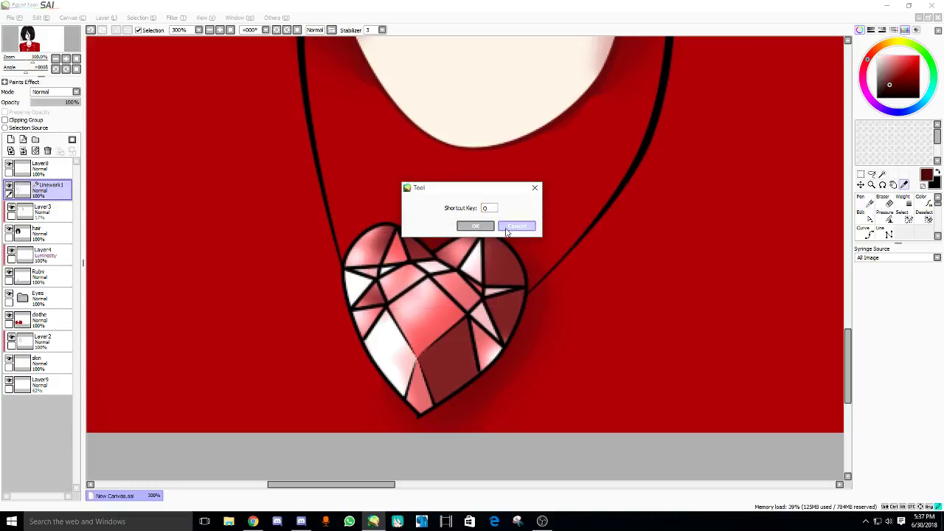
click(516, 226)
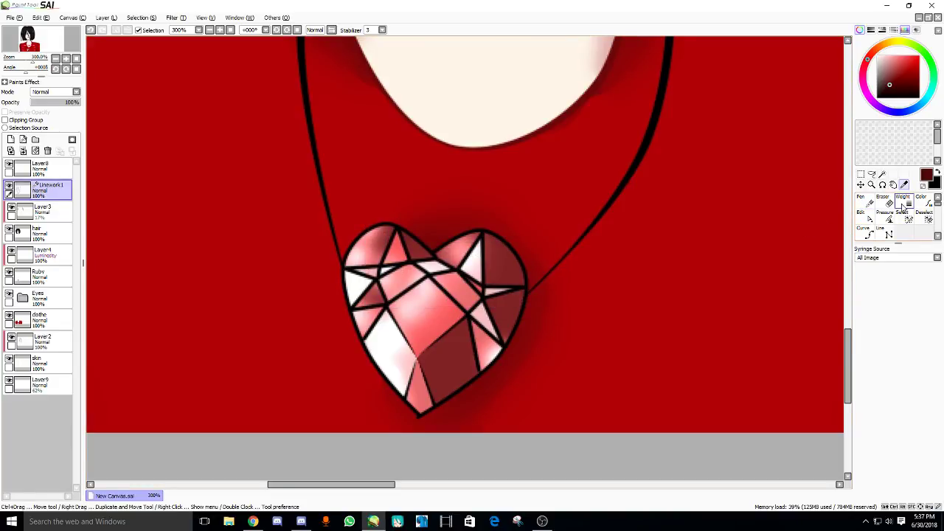
- Pick a darker red and recolour the heart's outer outline and facet lines with it
click(889, 83)
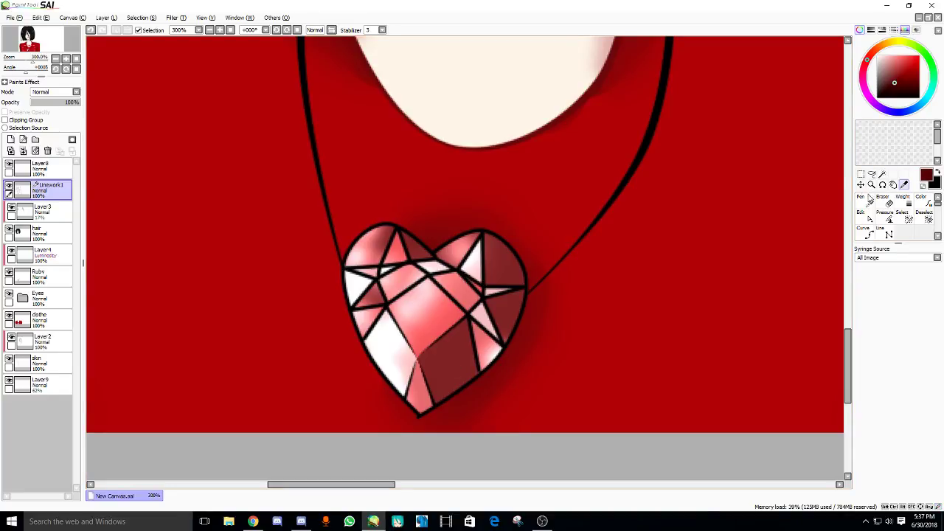
click(922, 200)
click(498, 330)
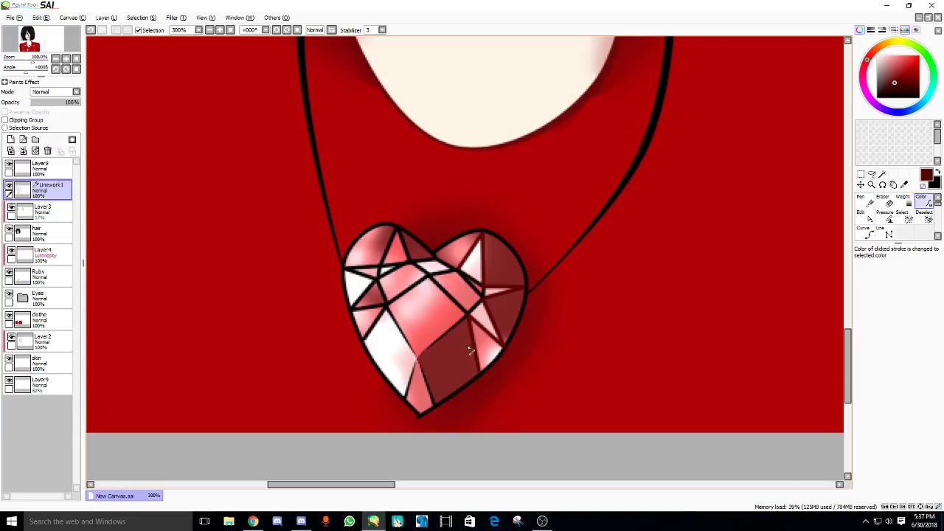
click(416, 411)
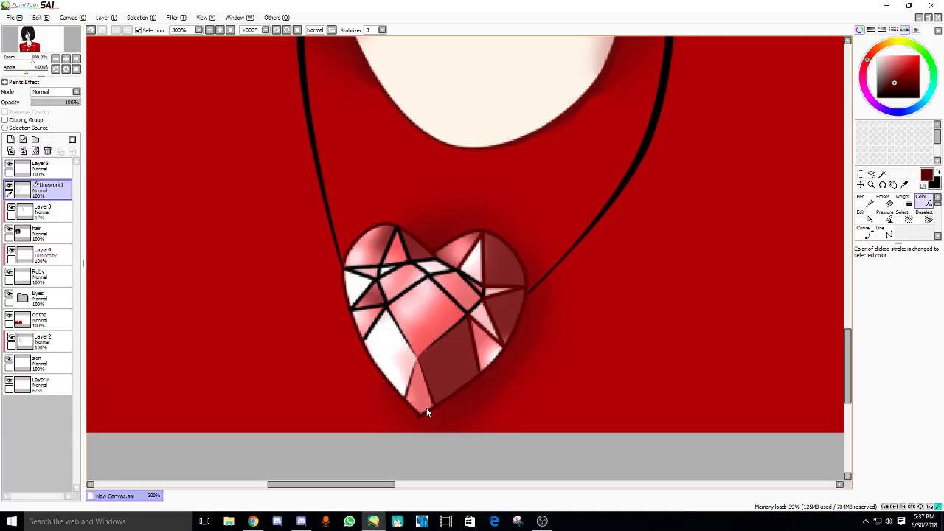
click(448, 274)
click(473, 284)
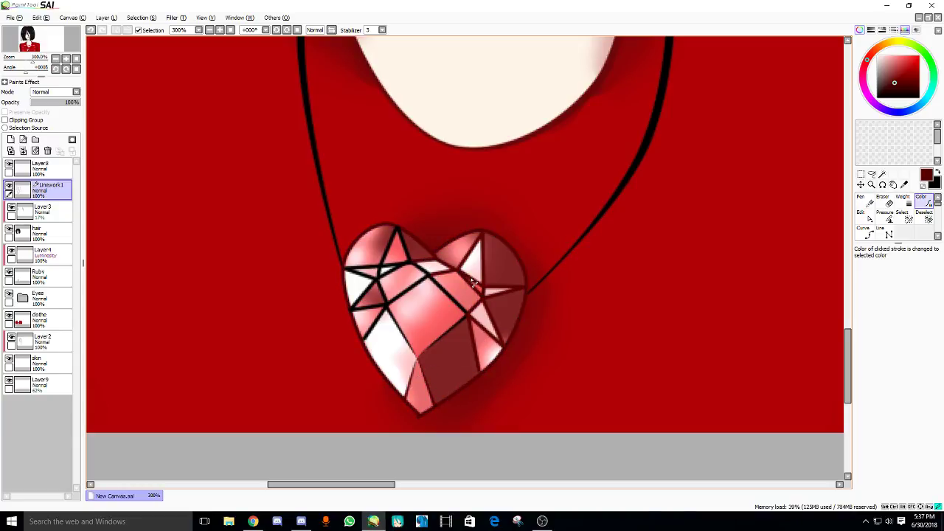
click(451, 302)
click(411, 275)
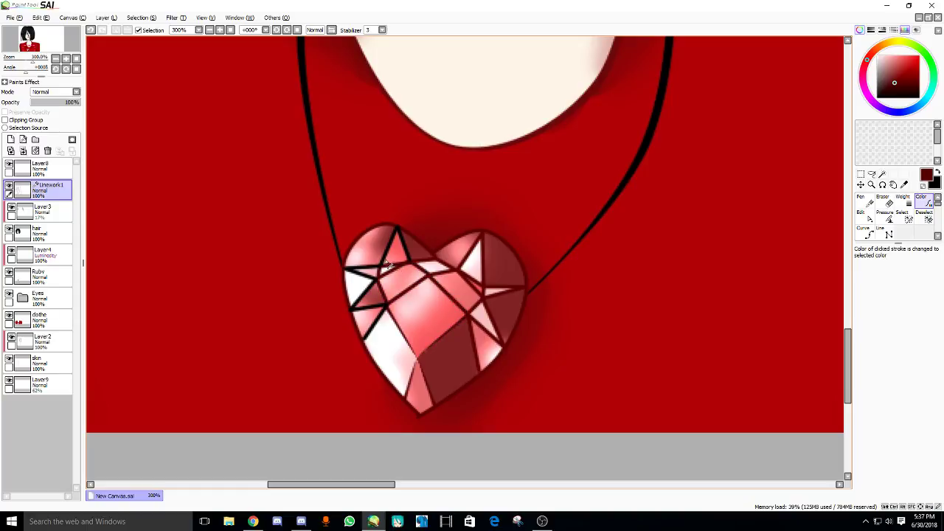
click(389, 265)
- Recolour the heart's lower facet line light pink, undoing the other pink trials
scroll(394, 294, down, 3)
mouse_move(318, 44)
mouse_down()
mouse_move(349, 166)
mouse_move(338, 322)
mouse_move(379, 219)
mouse_up()
scroll(380, 270, up, 2)
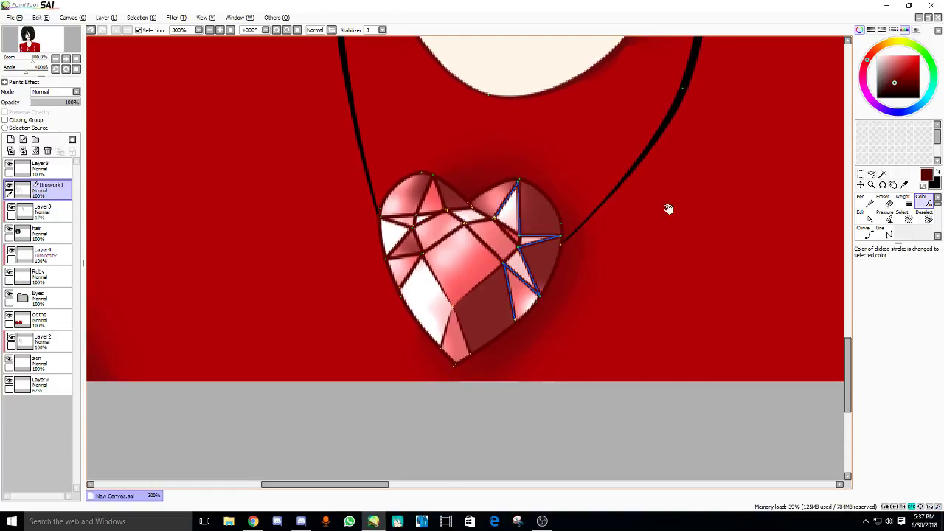
click(439, 281)
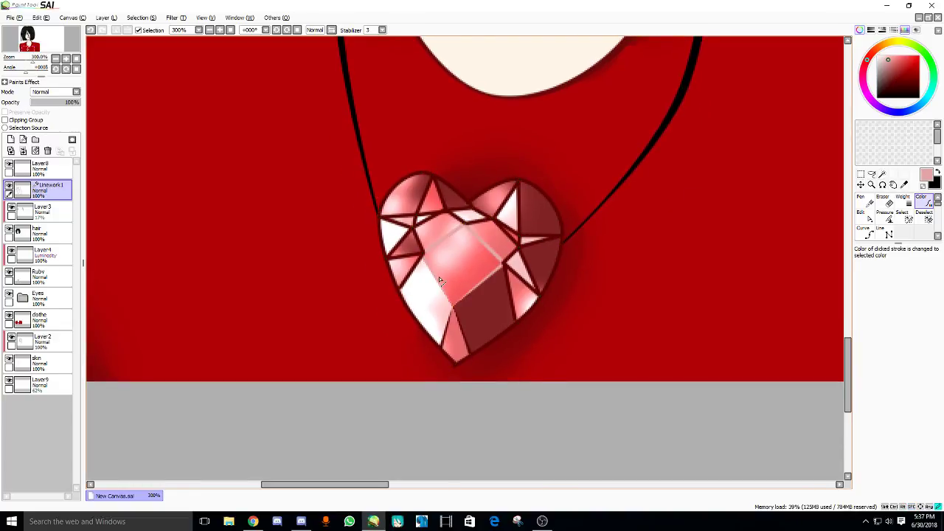
key(ctrl+z)
click(405, 280)
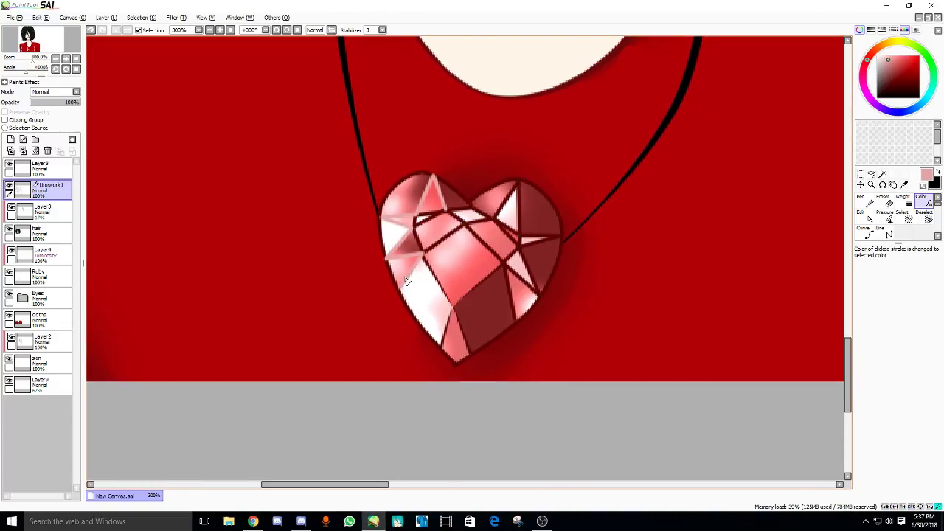
key(ctrl+z)
click(458, 319)
drag(506, 210, 491, 231)
click(491, 231)
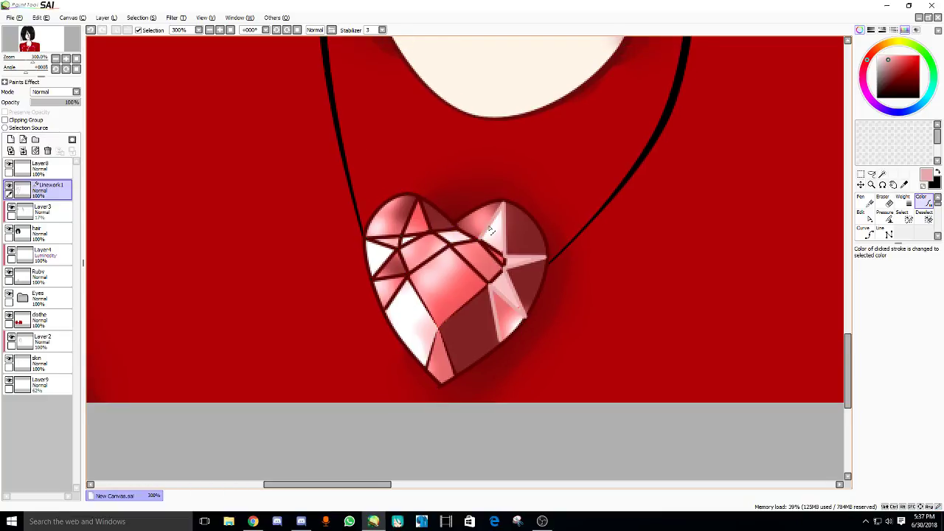
key(ctrl+z)
- Recolour the chin, neck, mouth and nose lines to a soft brownish tone
scroll(415, 131, up, 10)
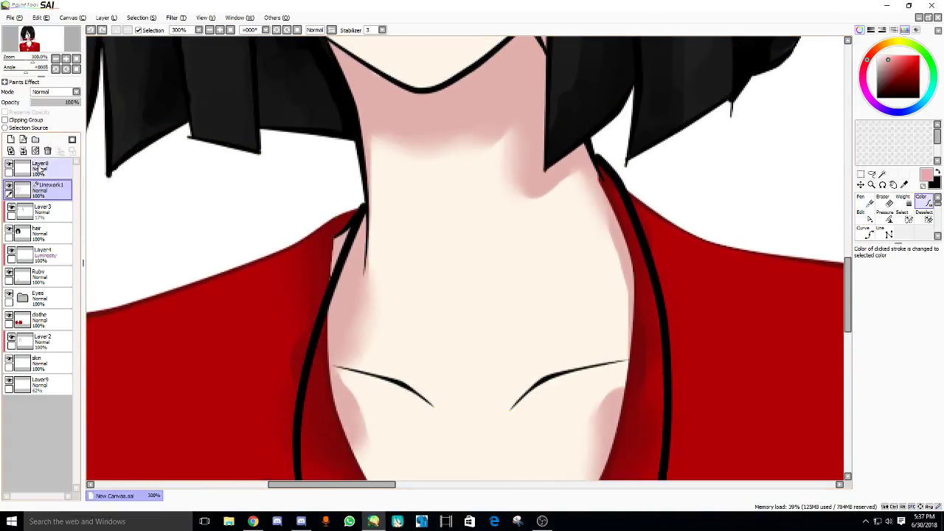
click(905, 184)
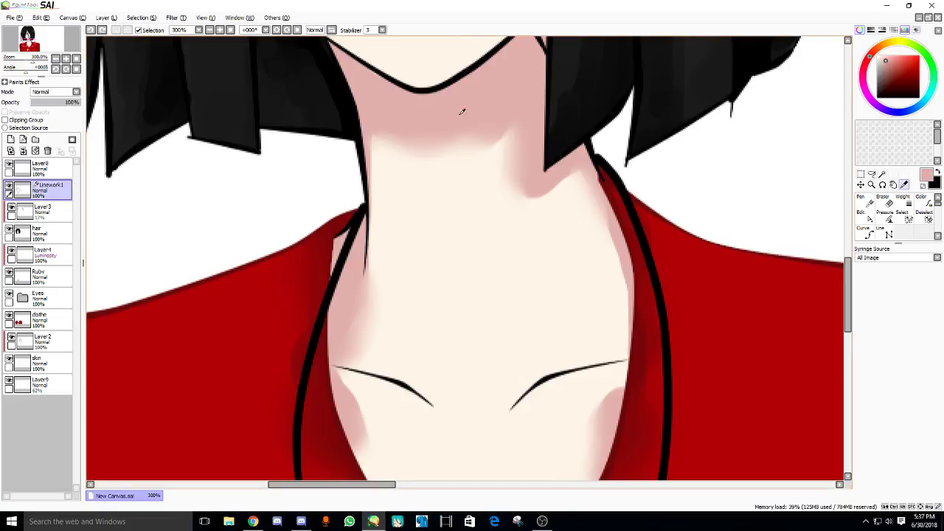
click(924, 200)
drag(449, 183, 441, 234)
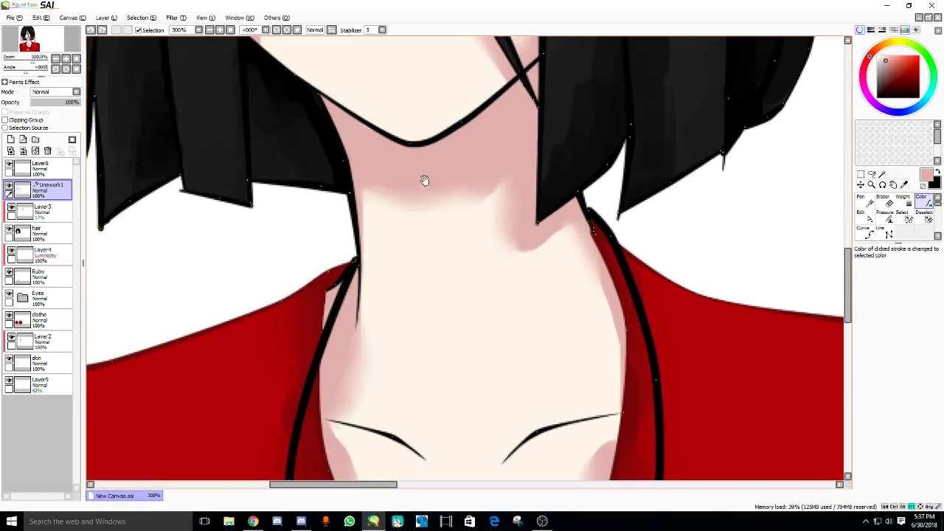
scroll(396, 194, down, 3)
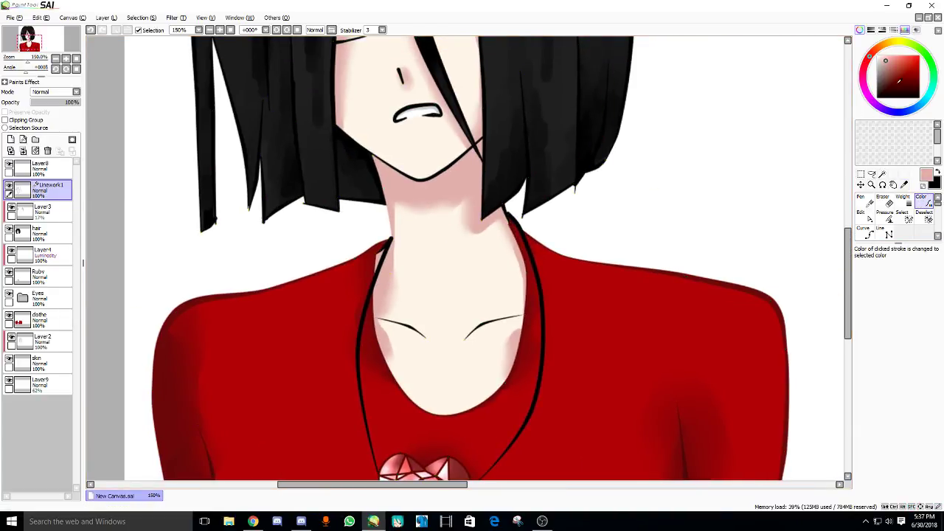
click(884, 67)
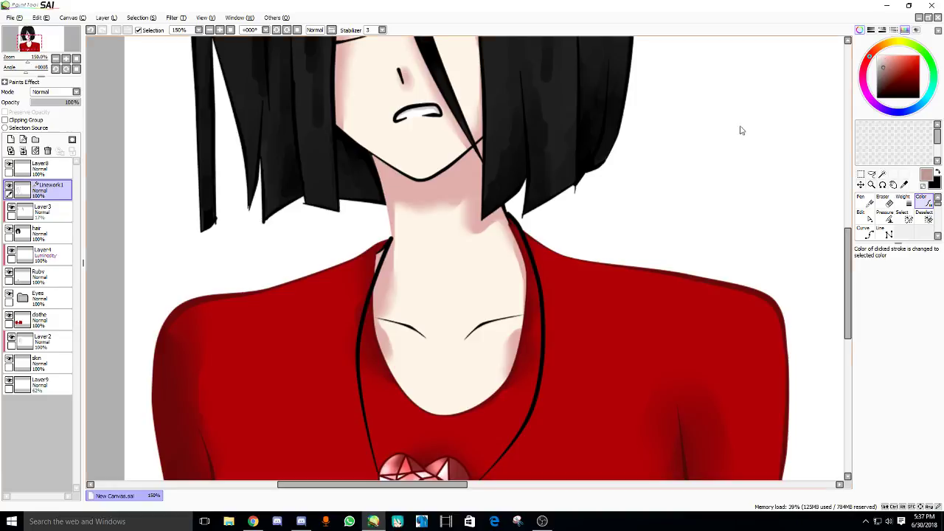
click(413, 180)
drag(415, 181, 423, 217)
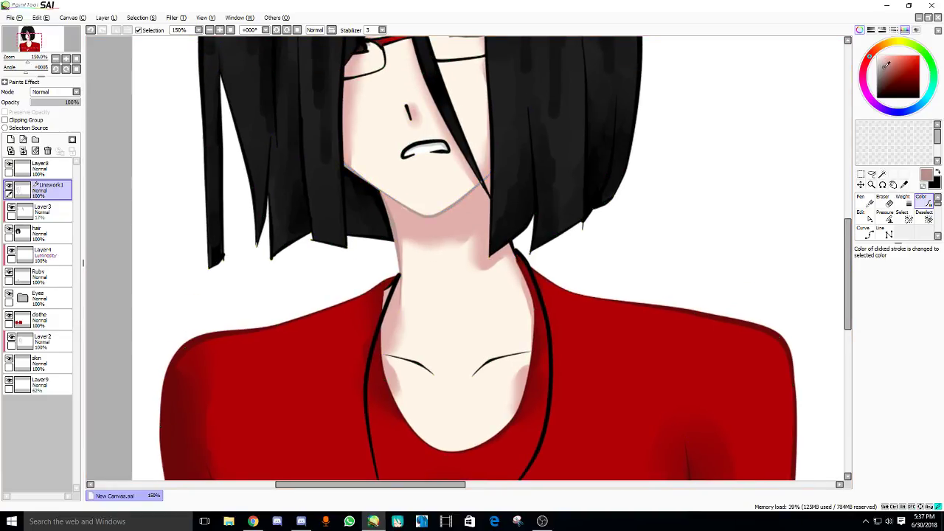
click(394, 222)
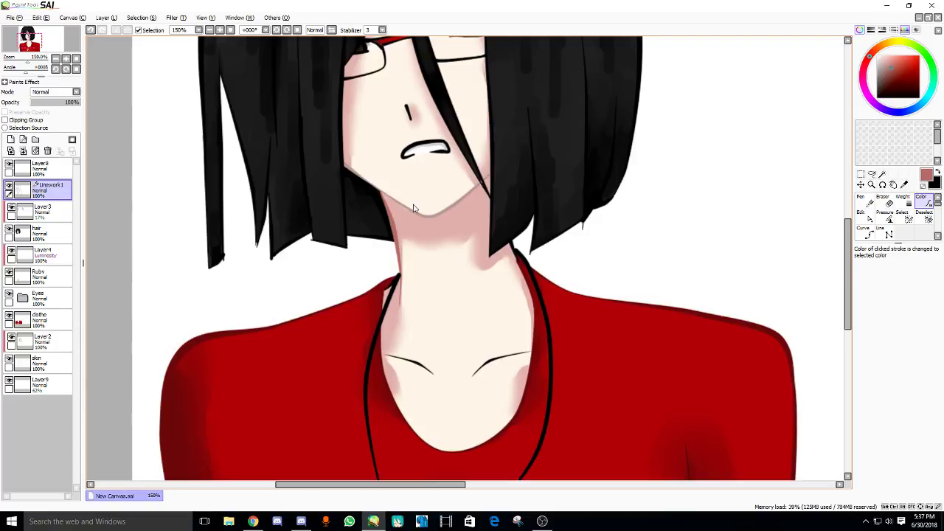
scroll(414, 209, up, 2)
click(423, 216)
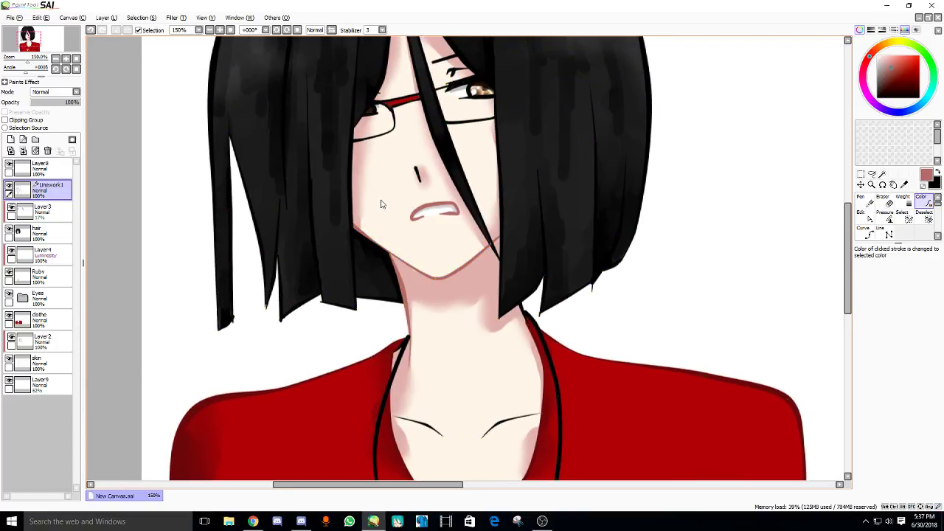
click(417, 174)
scroll(416, 231, up, 3)
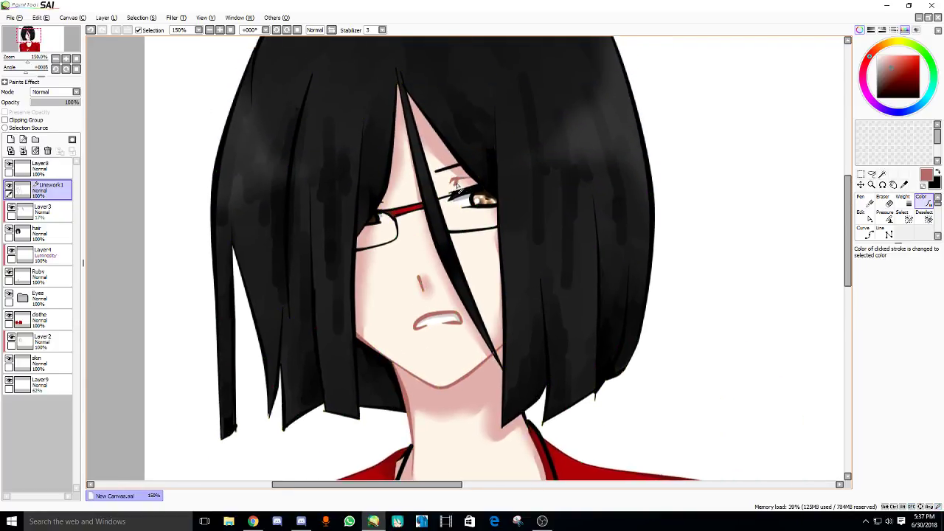
scroll(442, 191, down, 1)
scroll(414, 206, up, 4)
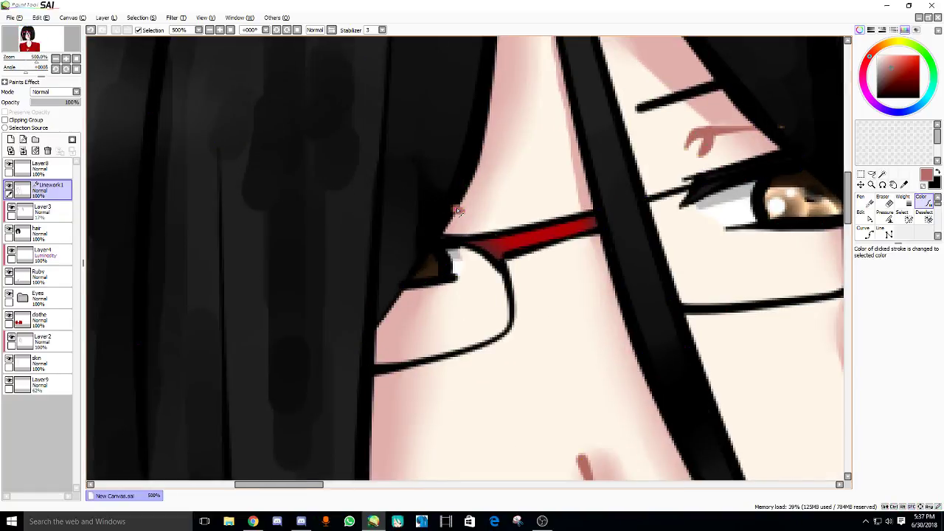
- Thin the end of the right collarbone line with the Pressure tool
key(p)
scroll(325, 269, down, 3)
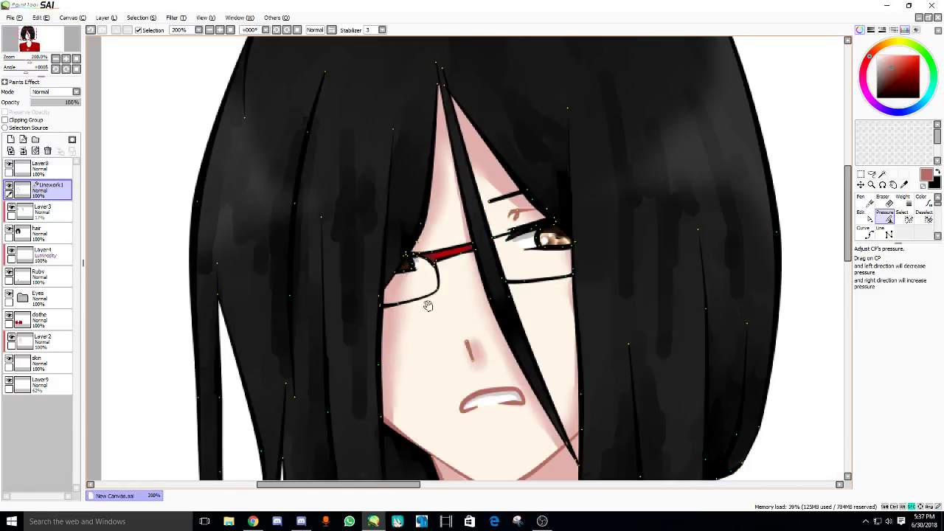
drag(325, 269, 332, 103)
drag(373, 428, 385, 202)
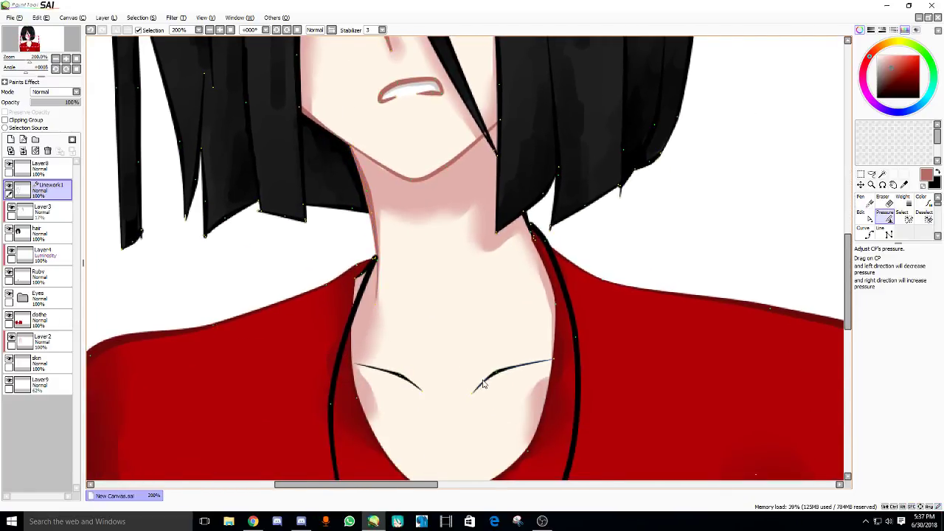
drag(483, 383, 427, 390)
- Recolour both collarbone lines brown, then zoom out to the whole portrait
key(c)
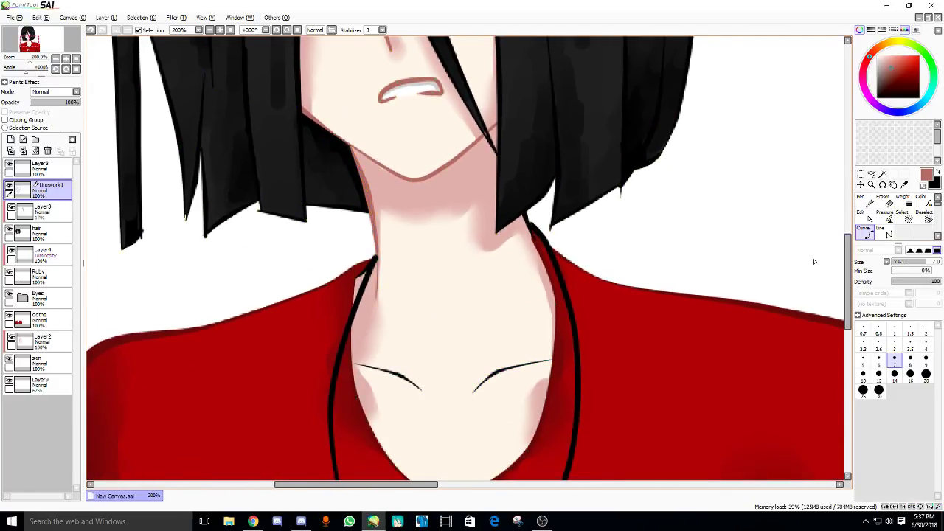
click(921, 198)
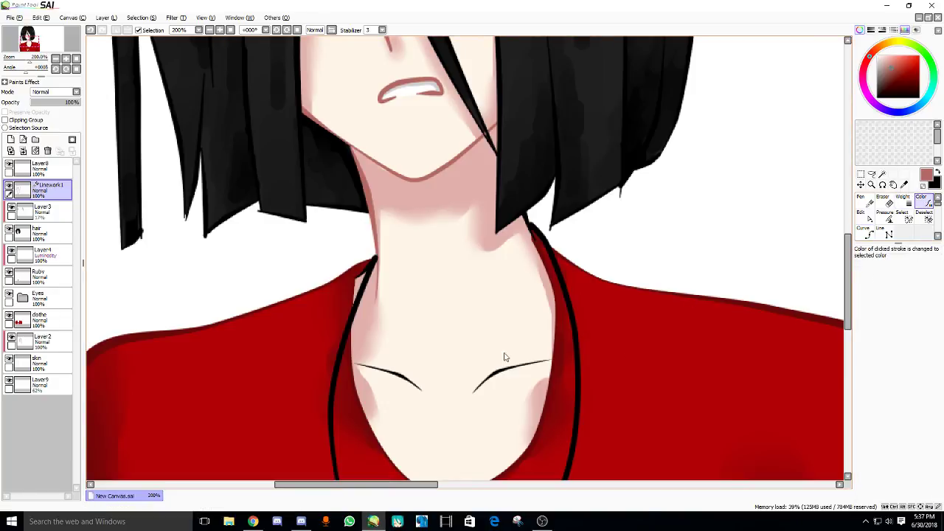
click(493, 377)
click(409, 382)
scroll(418, 357, down, 3)
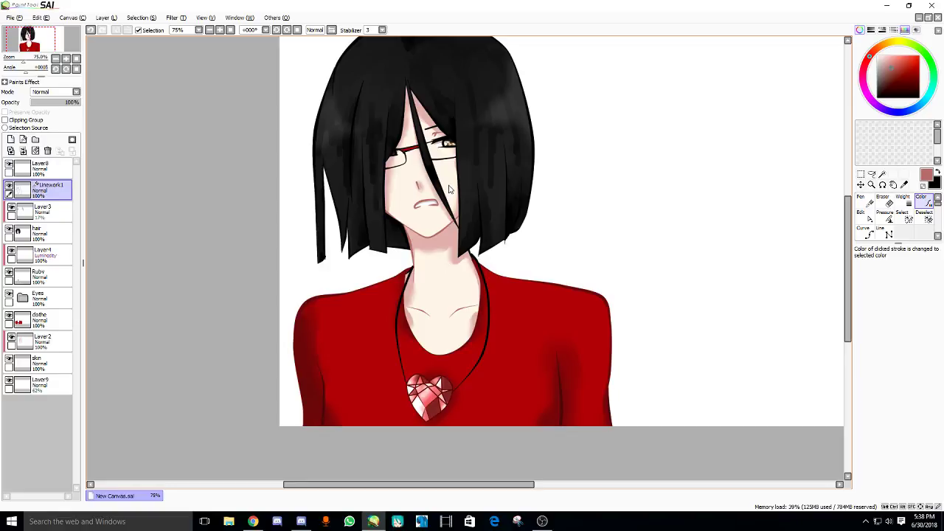
drag(449, 190, 323, 207)
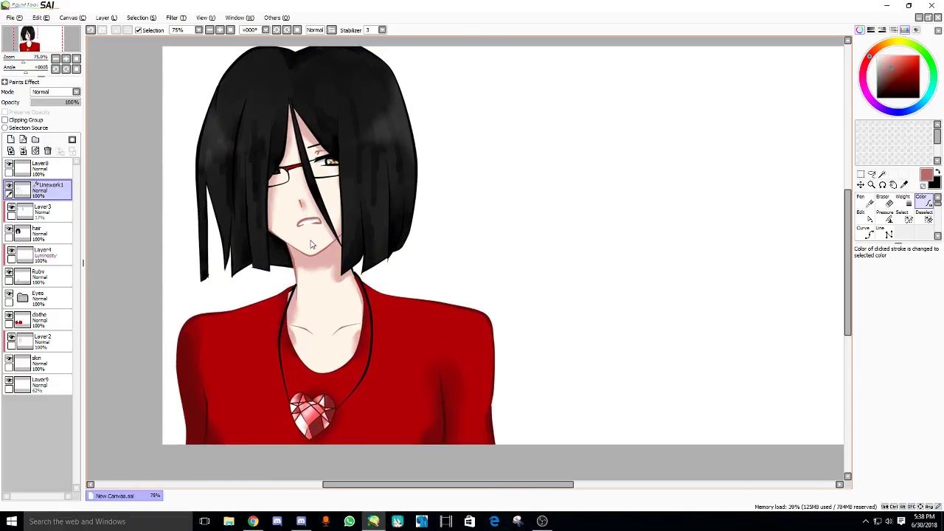
drag(378, 225, 311, 239)
- Select the background Layer9 and raise its opacity to 100%
click(37, 384)
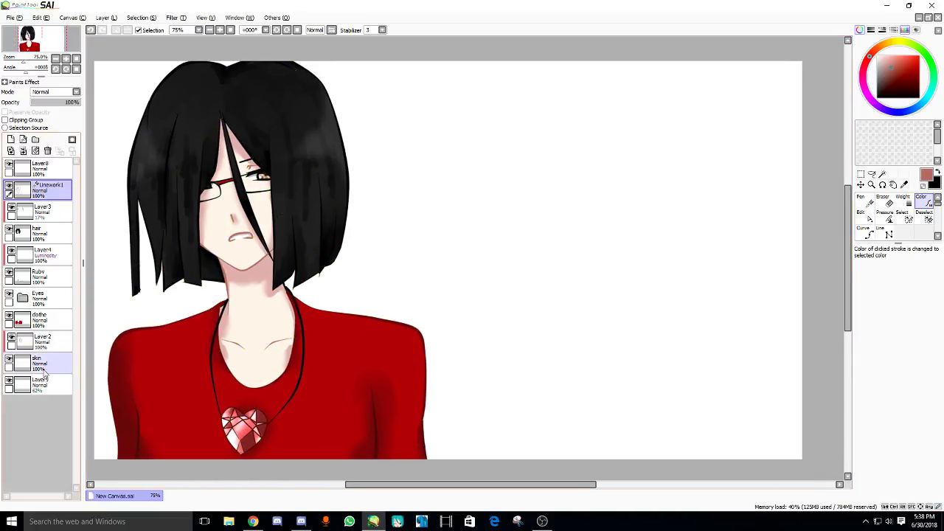
drag(70, 103, 83, 104)
drag(443, 244, 468, 229)
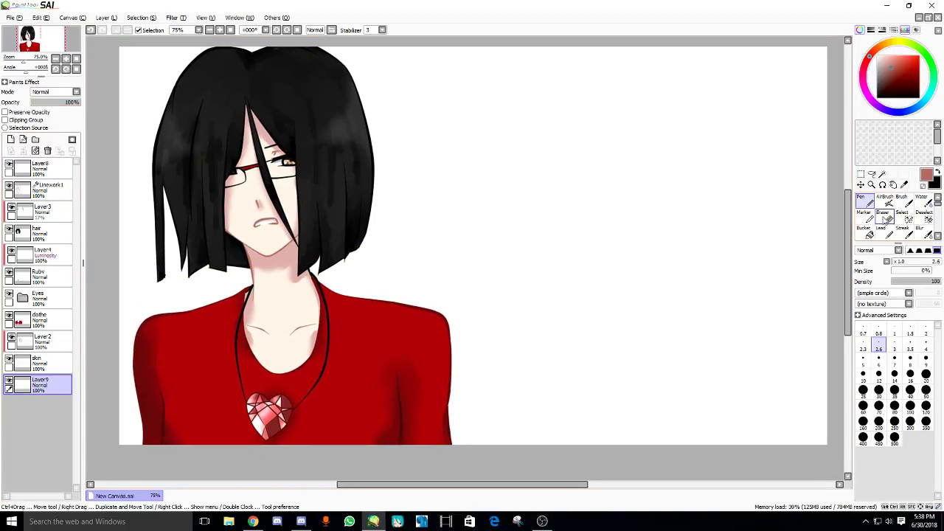
- Bucket-fill the white areas on both sides of the hair with dark maroon
click(865, 230)
click(885, 80)
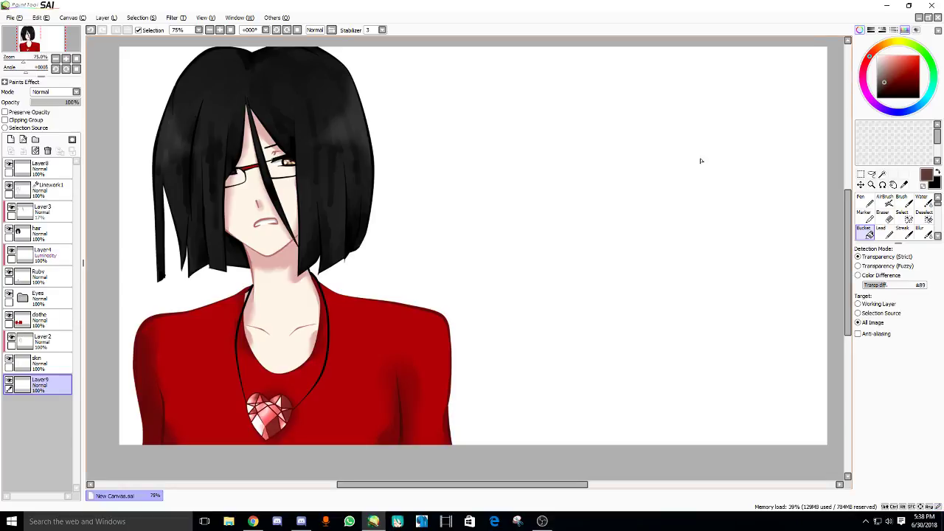
click(915, 84)
click(595, 183)
click(131, 244)
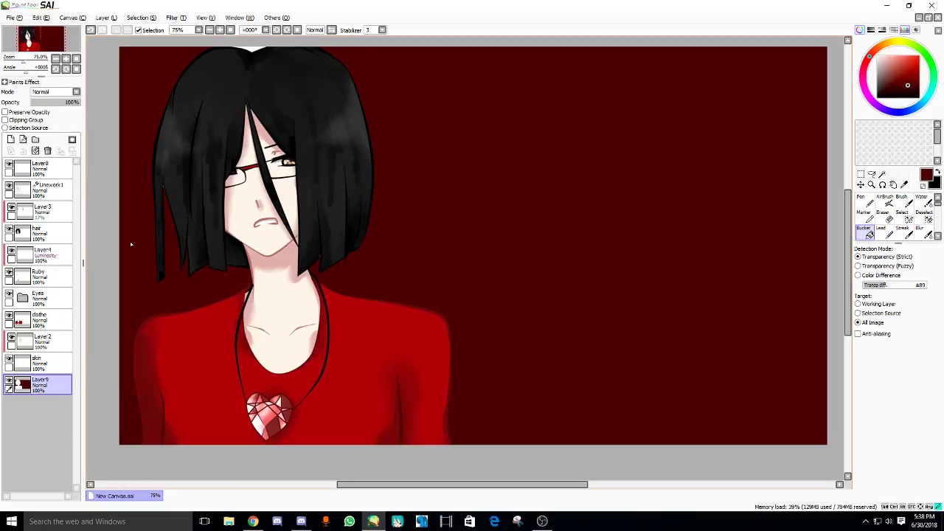
- Return to the pen, glance at the YouTube live dashboard, and come back to the portrait
drag(322, 234, 344, 253)
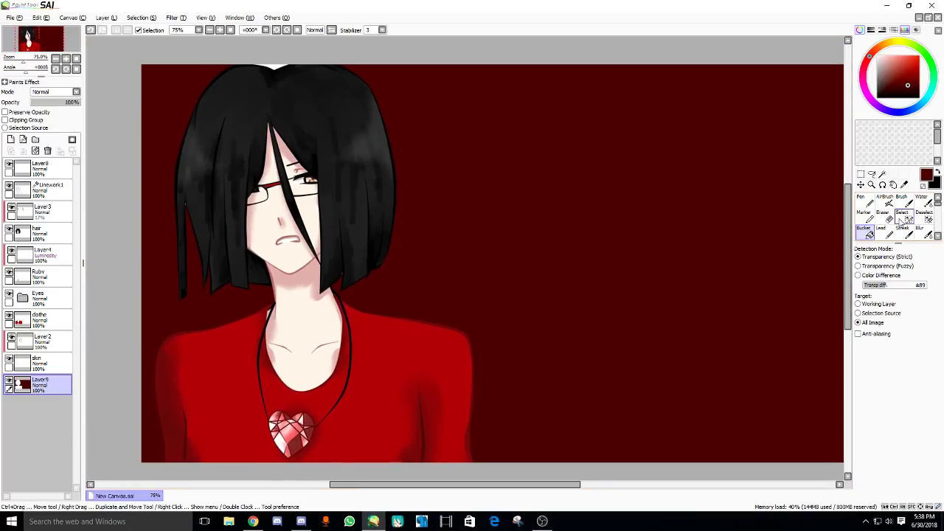
click(865, 201)
click(895, 437)
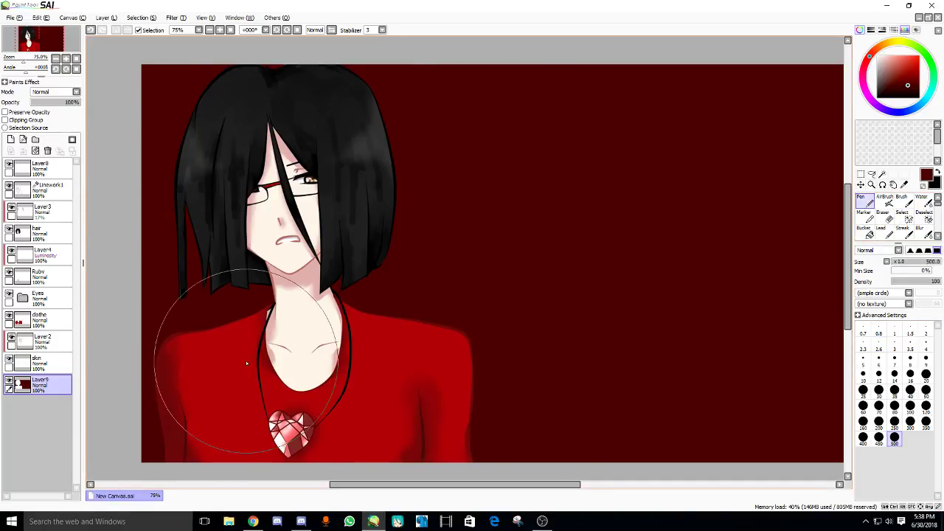
drag(205, 302, 287, 297)
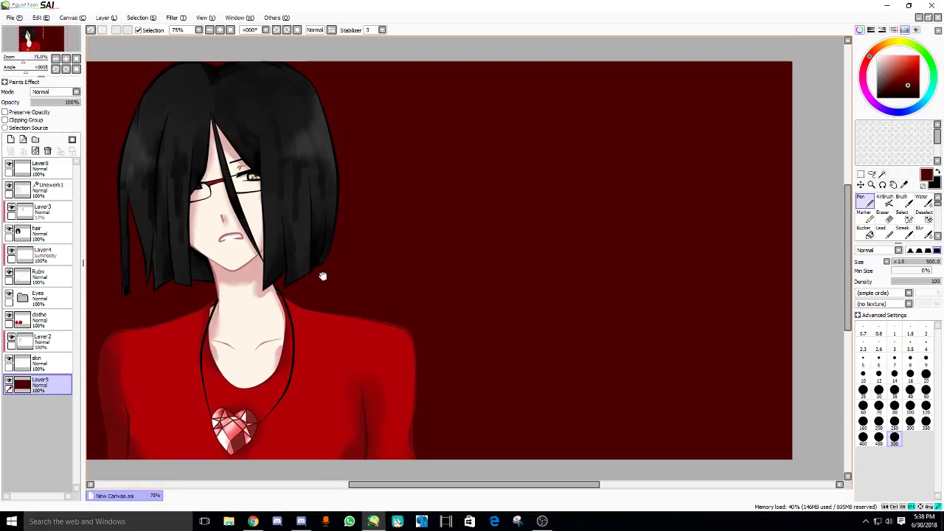
scroll(320, 275, up, 3)
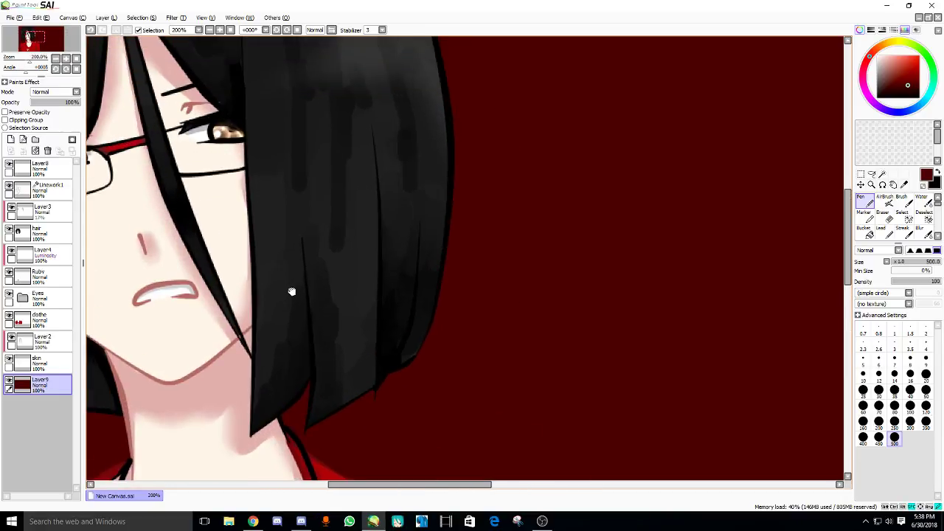
scroll(292, 290, down, 2)
scroll(292, 289, down, 1)
drag(374, 266, 371, 231)
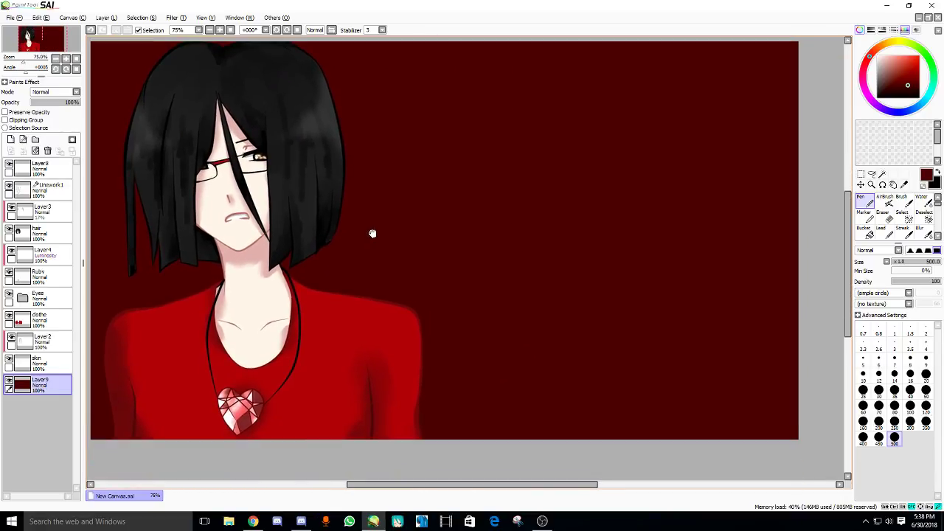
click(253, 522)
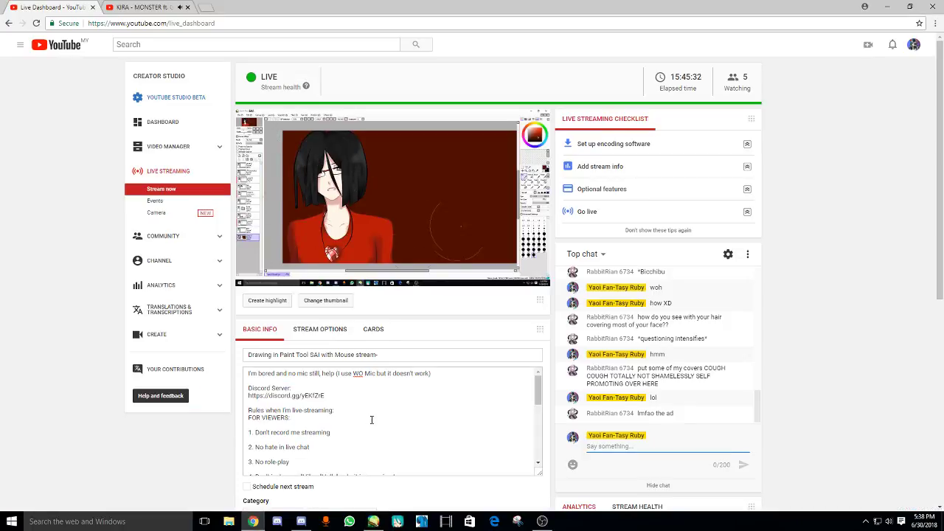
click(397, 521)
drag(280, 324, 293, 334)
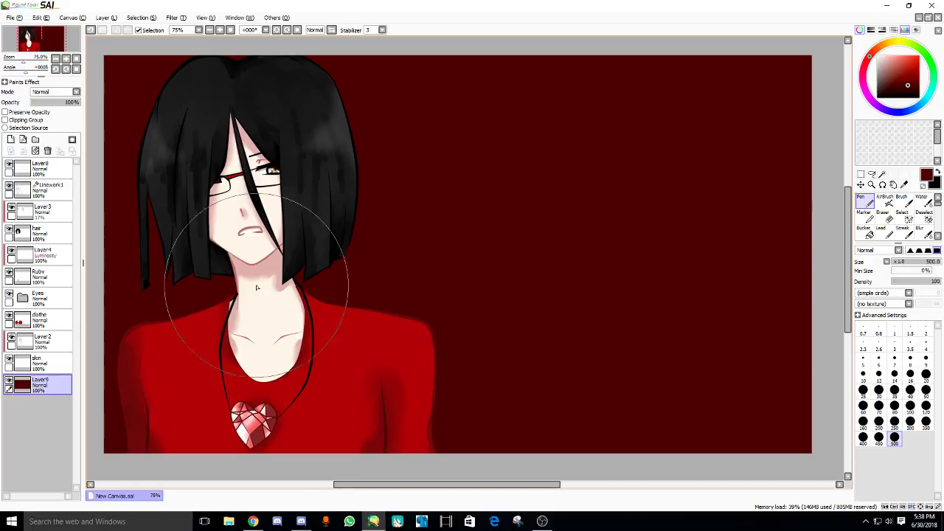
- Shrink the pen to size 14 and select the Linework1 line layer
scroll(293, 335, up, 3)
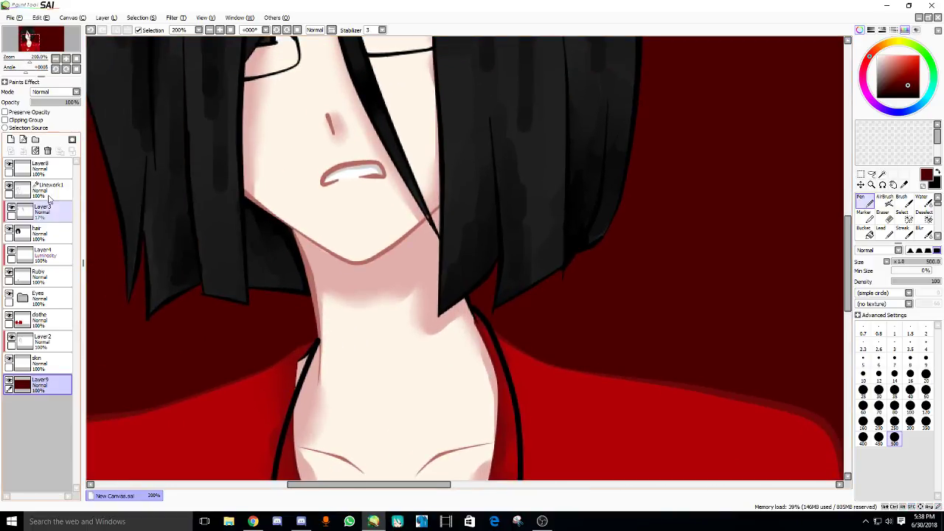
scroll(318, 219, up, 2)
drag(318, 219, 323, 204)
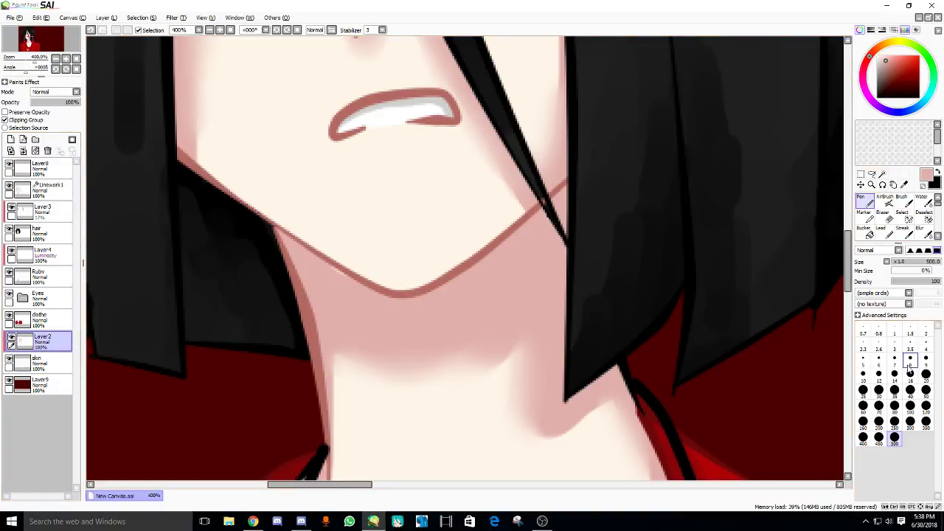
click(895, 374)
scroll(349, 291, down, 2)
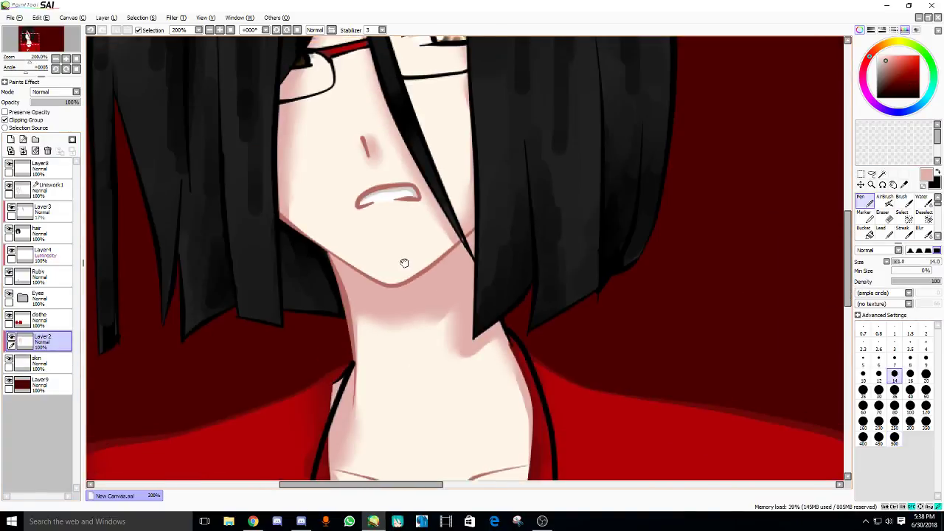
scroll(497, 241, up, 2)
scroll(389, 245, up, 1)
click(40, 168)
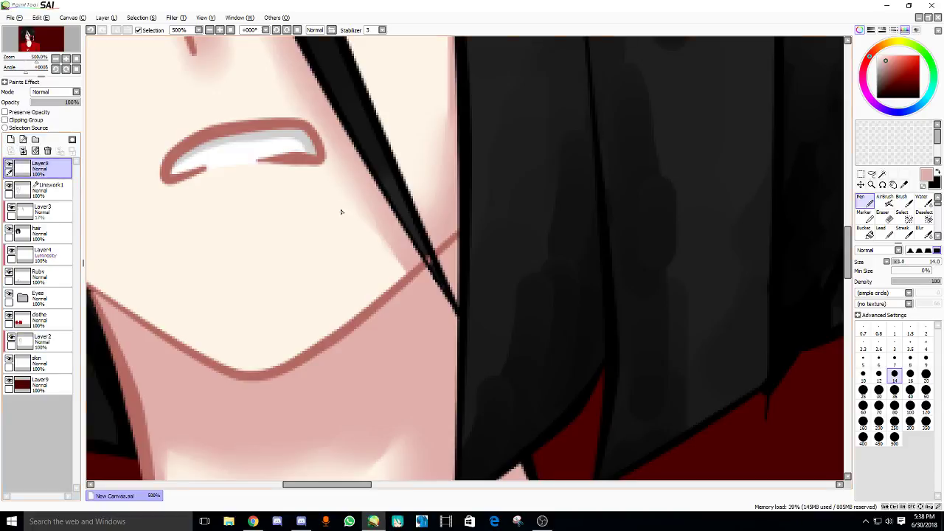
click(44, 190)
- Erase the chin line piece crossing the hair with a size 1.5 line eraser
scroll(423, 289, up, 2)
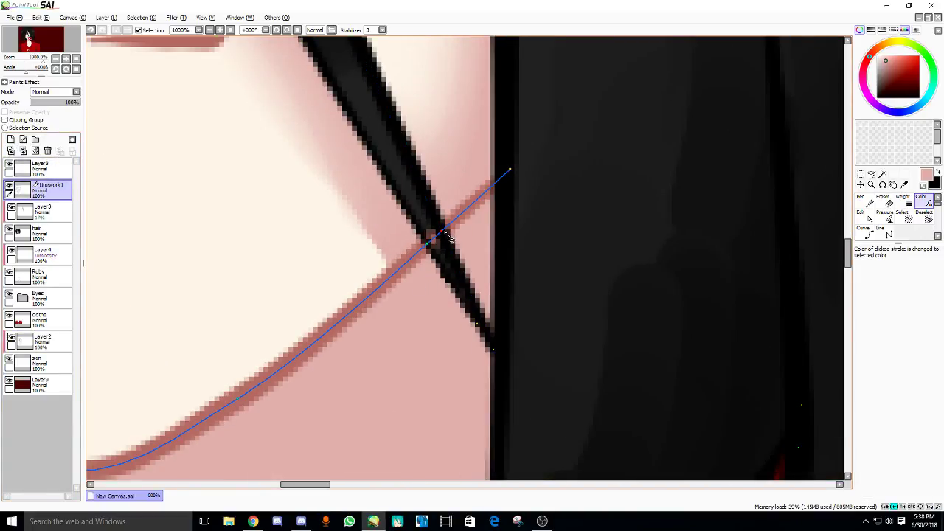
key(e)
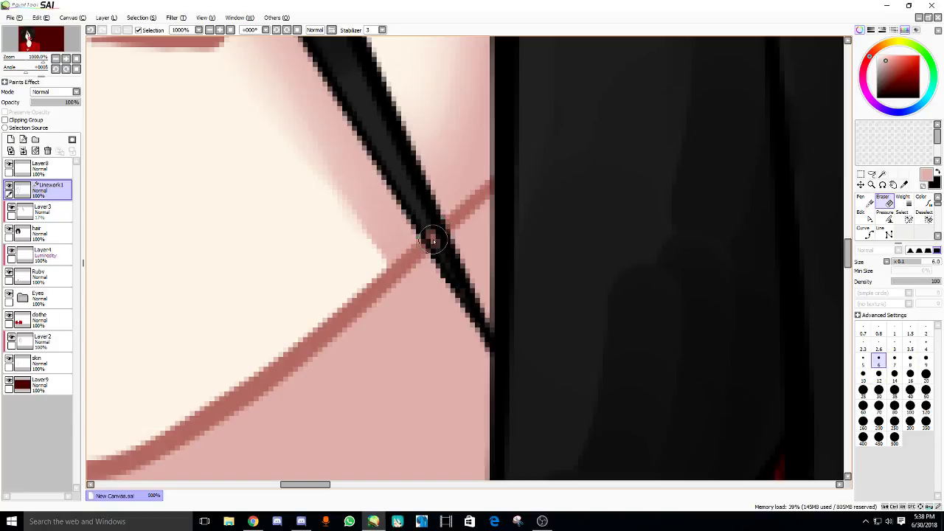
key(bracketleft)
key(bracketleft)
key(bracketleft)
key(bracketleft)
key(bracketleft)
key(bracketleft)
key(bracketleft)
key(bracketleft)
key(ctrl+z)
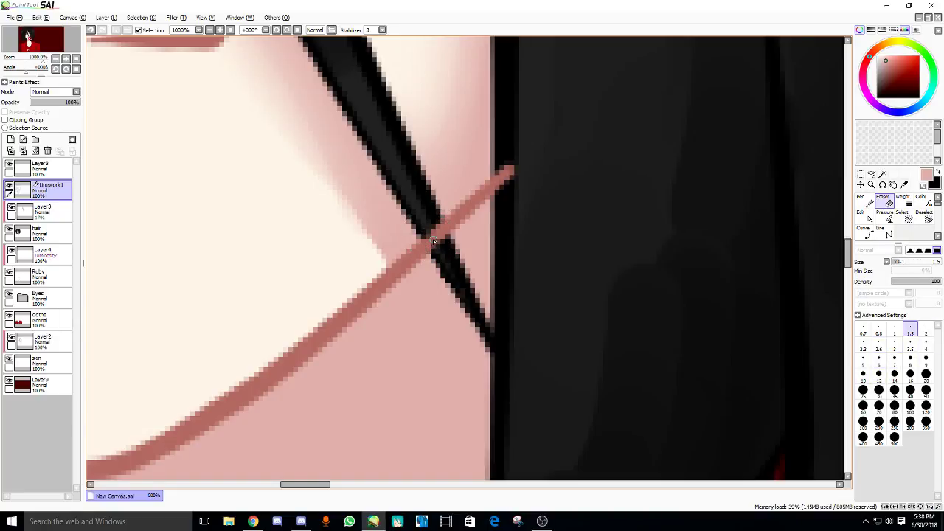
key(ctrl+z)
key(ctrl+y)
click(435, 239)
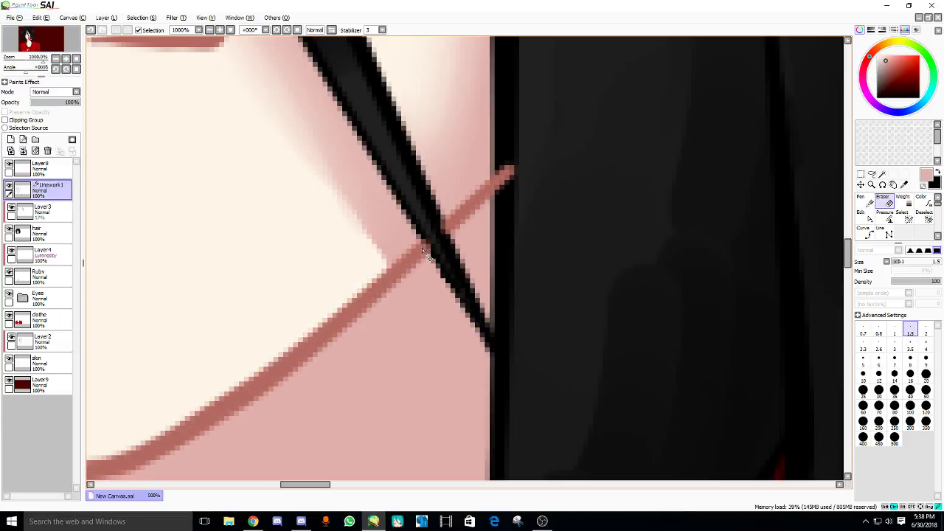
- Check the jaw area, then select background Layer9 and switch back to the pen
scroll(489, 187, down, 5)
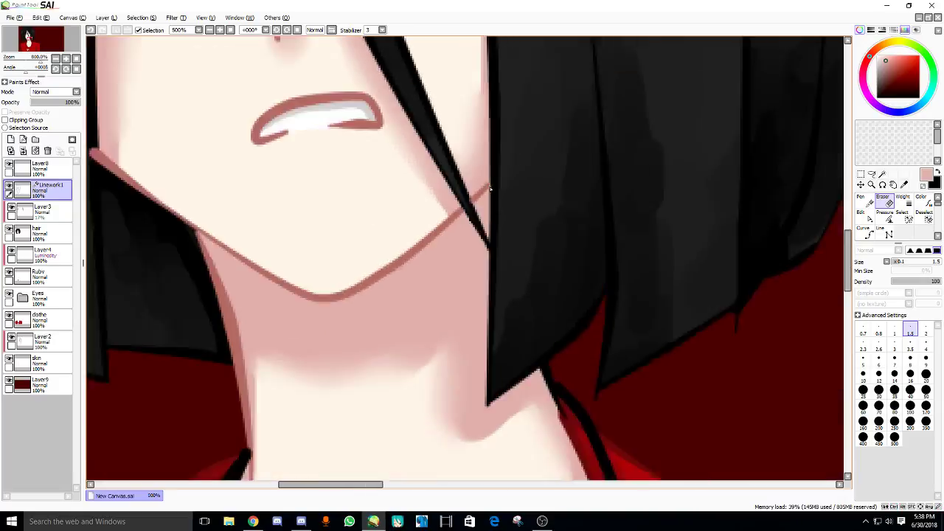
scroll(420, 295, up, 2)
scroll(278, 225, up, 3)
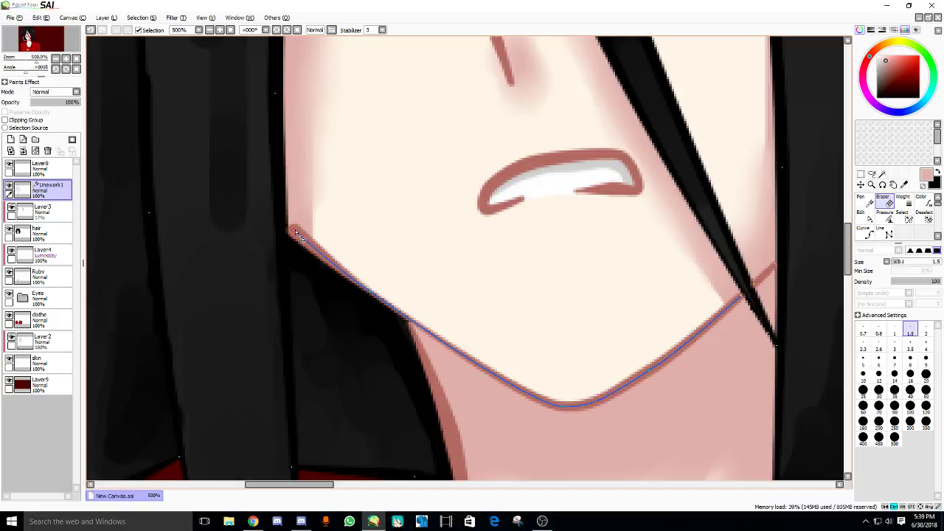
drag(395, 210, 370, 269)
scroll(370, 268, down, 3)
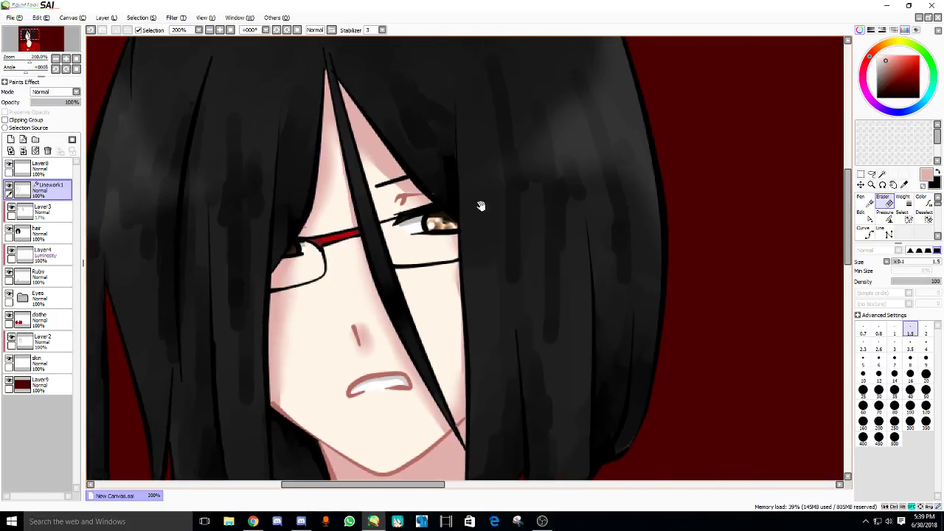
scroll(425, 213, up, 3)
mouse_move(443, 232)
mouse_down()
mouse_move(398, 251)
mouse_move(373, 86)
mouse_move(329, 121)
mouse_move(312, 87)
mouse_move(240, 150)
mouse_up()
scroll(399, 248, down, 4)
click(37, 384)
key(n)
drag(321, 245, 287, 292)
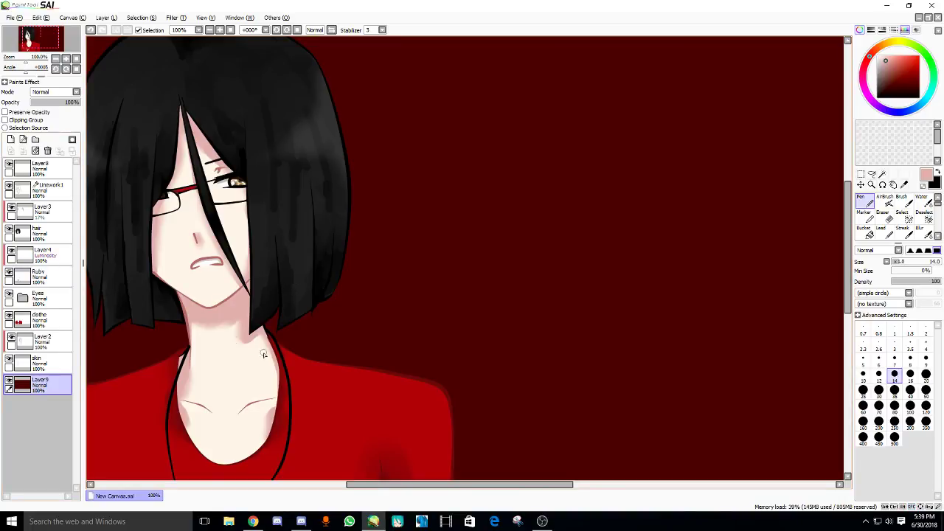
scroll(278, 343, up, 1)
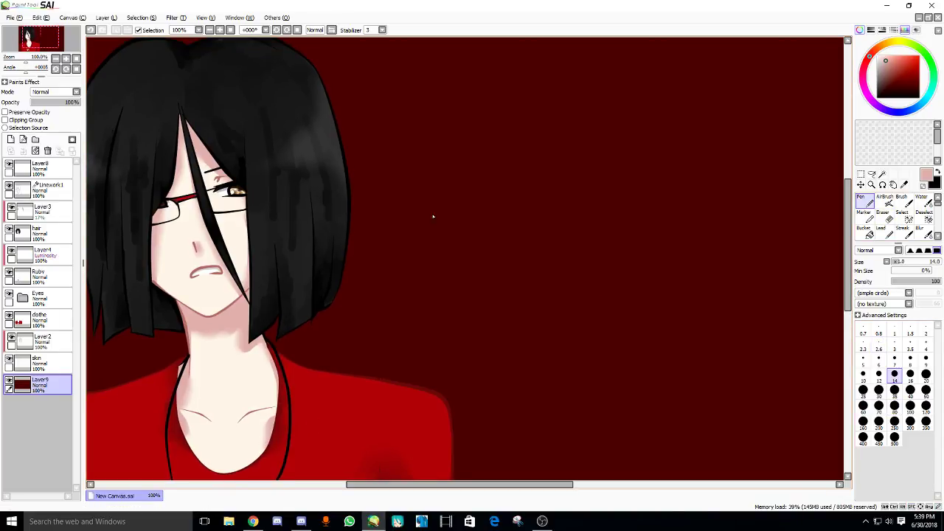
- Reselect Linework1 with the line eraser, then bring OBS over the YouTube live dashboard
key(e)
click(37, 189)
drag(401, 226, 375, 237)
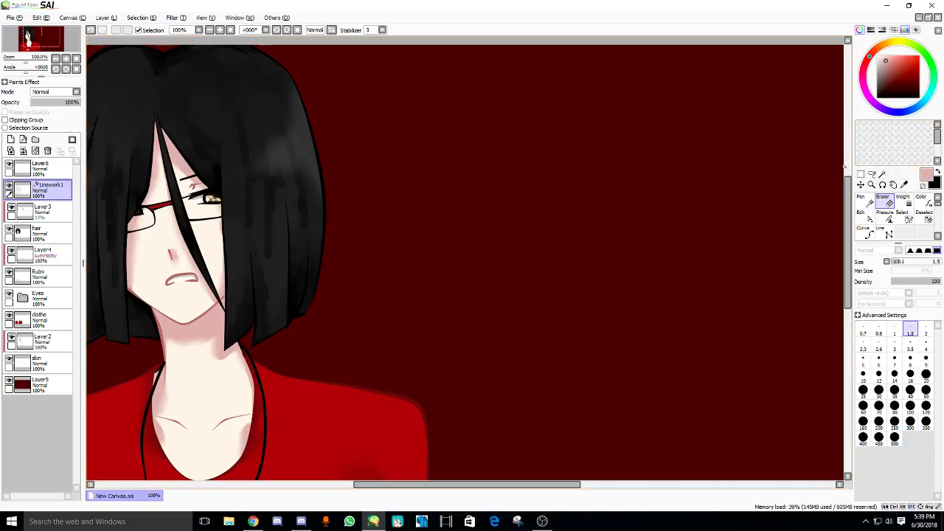
click(253, 522)
click(543, 522)
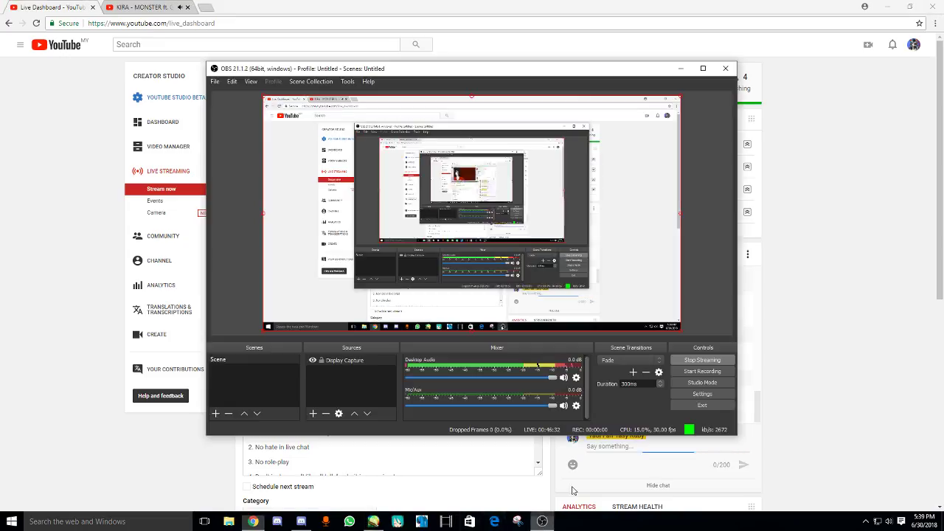